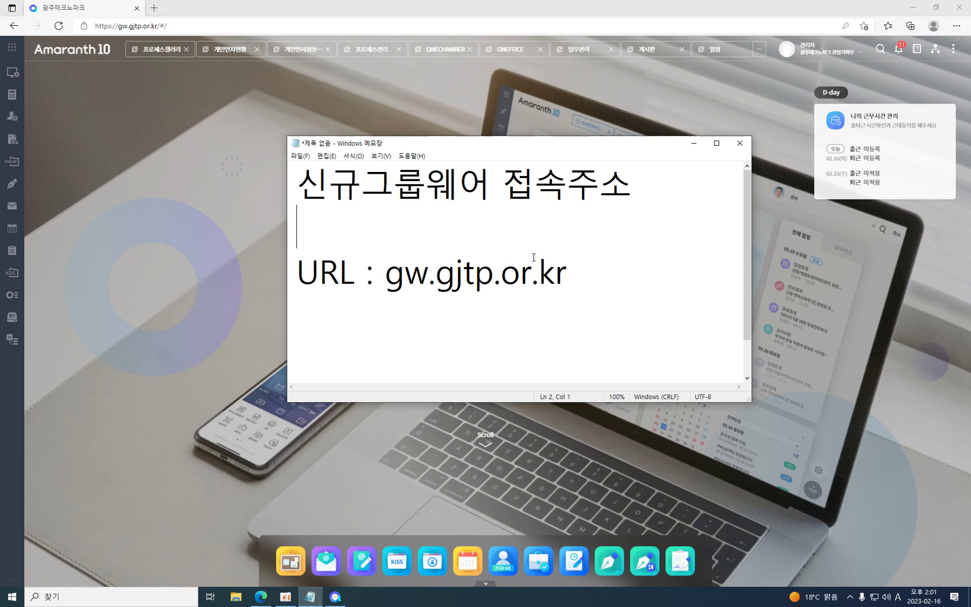
Bring the Amaranth 10 home page in the browser in front of the Notepad address note.
click(143, 201)
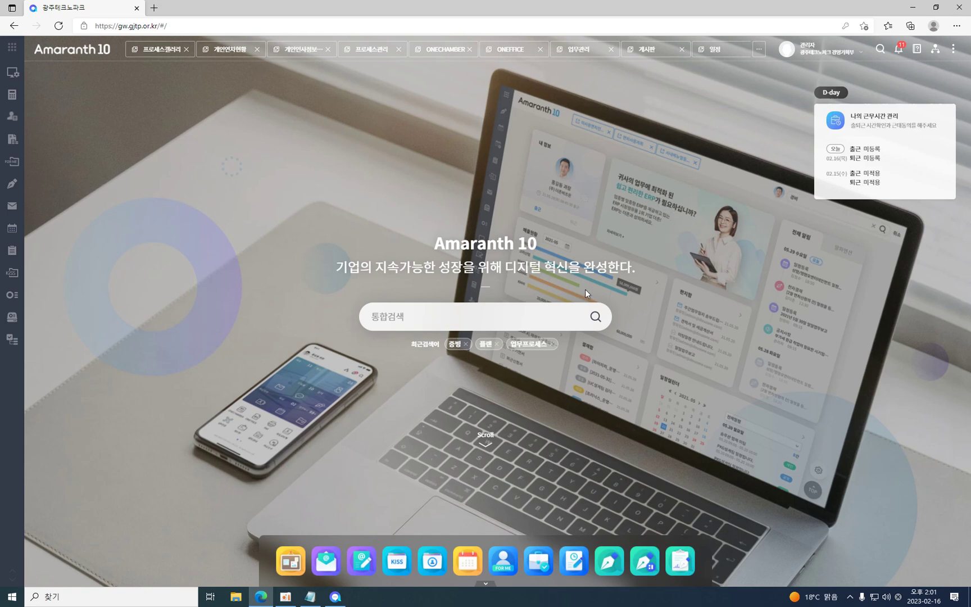
click(542, 314)
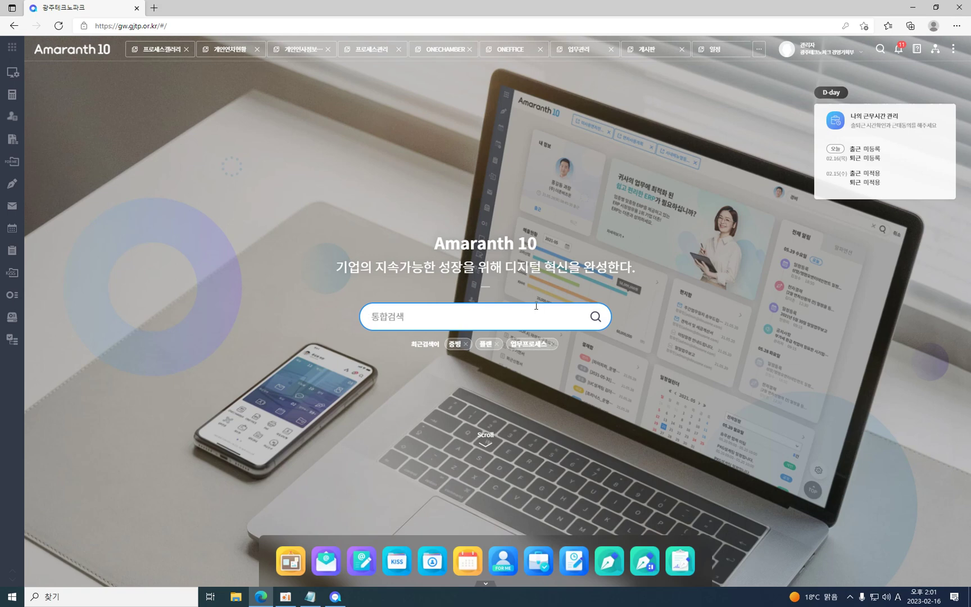
text(xp)
key(BackSpace)
key(BackSpace)
key(Hangul)
text(ㅌㅔㅅㅡㅌㅡ)
key(Return)
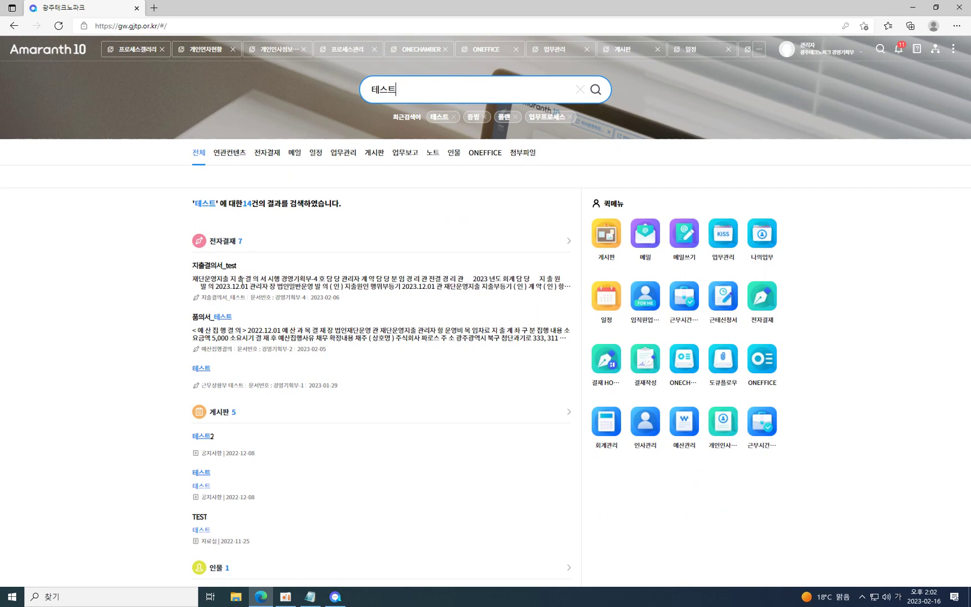
scroll(246, 328, down, 4)
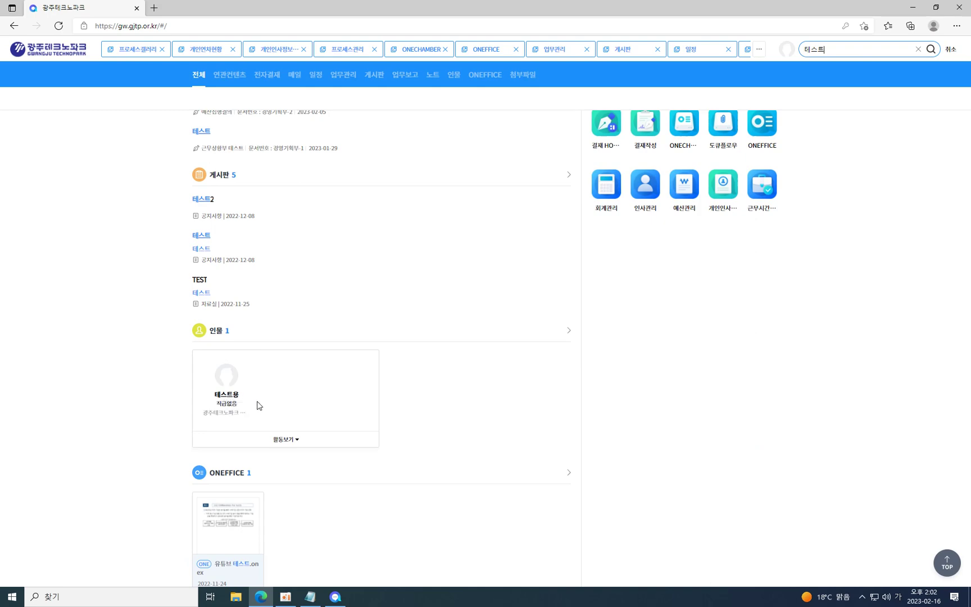
scroll(252, 427, down, 1)
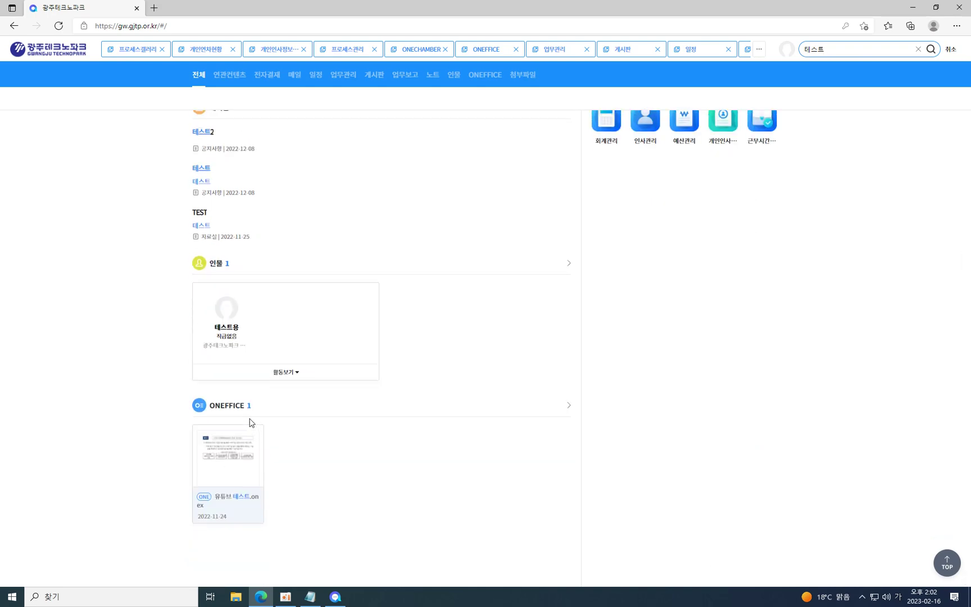
scroll(249, 416, up, 5)
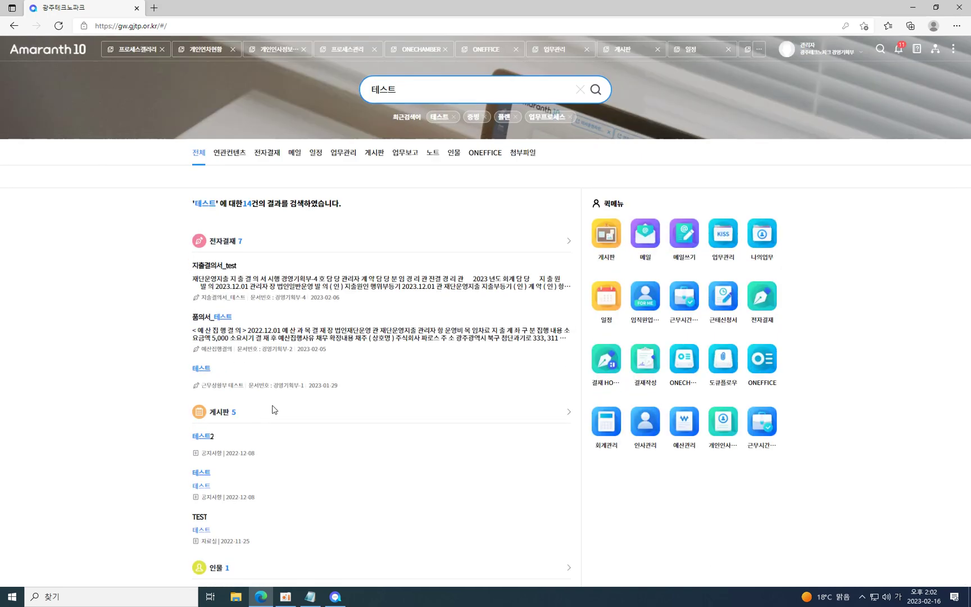
click(59, 50)
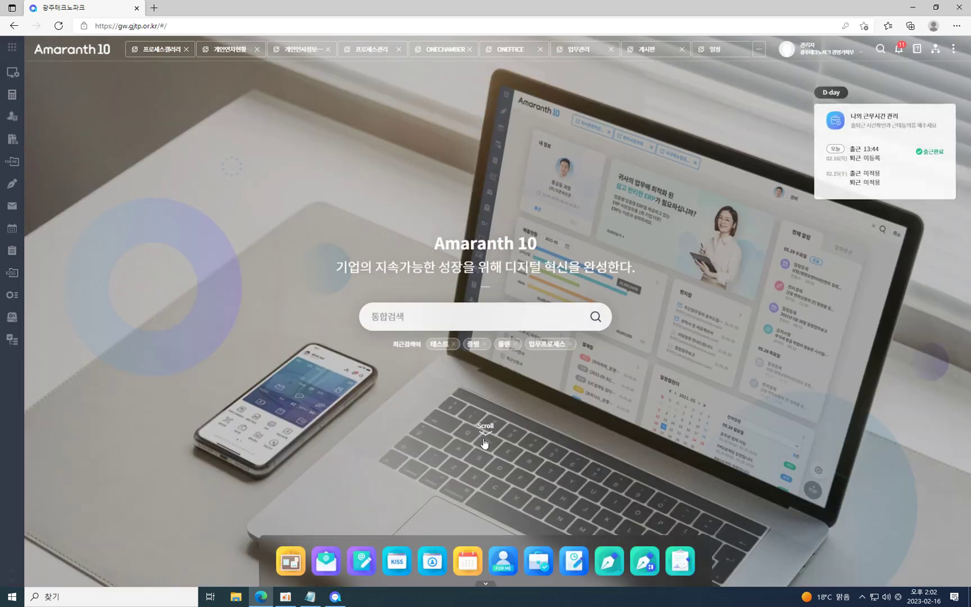
Glance at the 일정 calendar, then return home and scroll down to the dashboard widgets.
click(485, 438)
scroll(543, 490, down, 5)
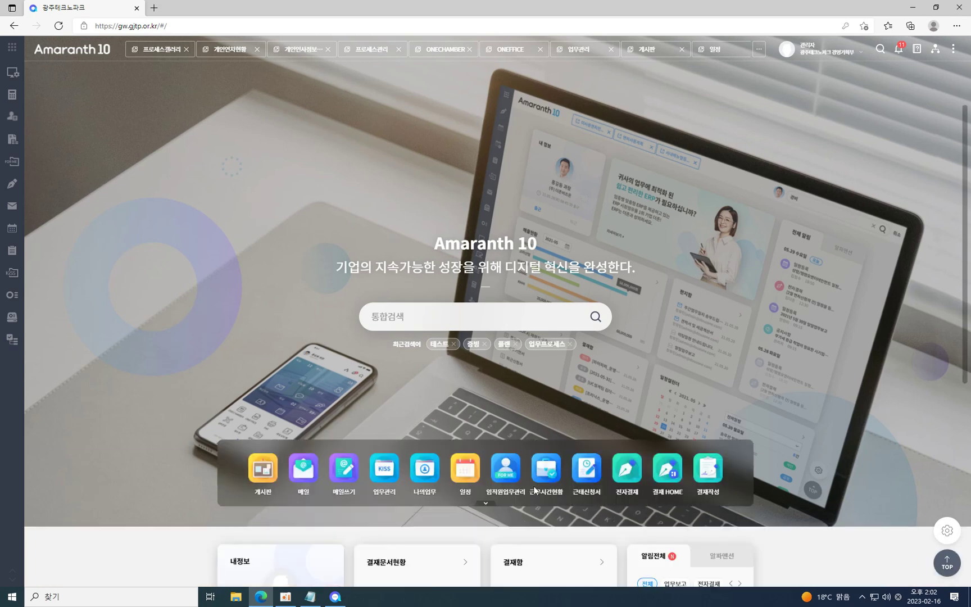
click(481, 343)
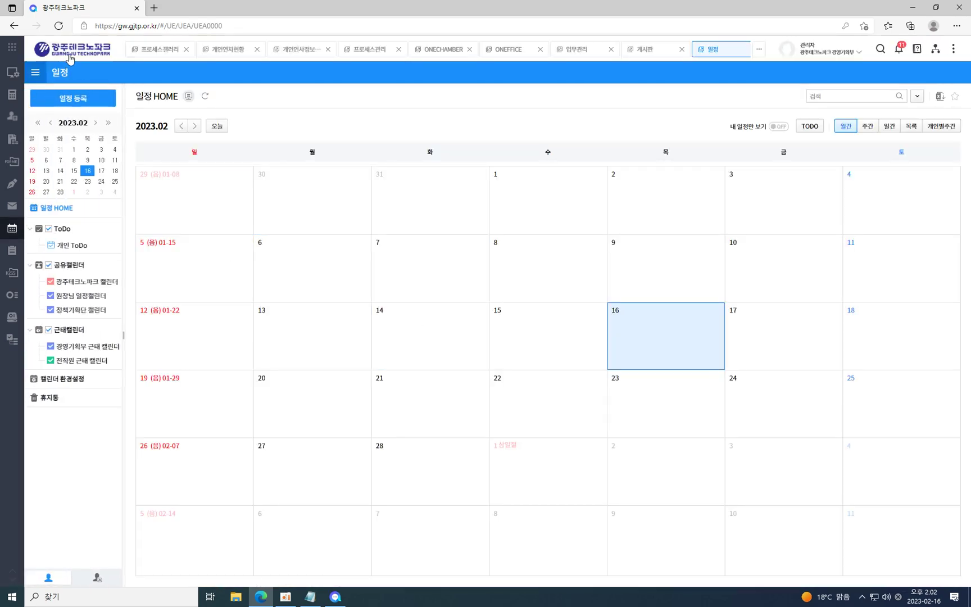
click(70, 56)
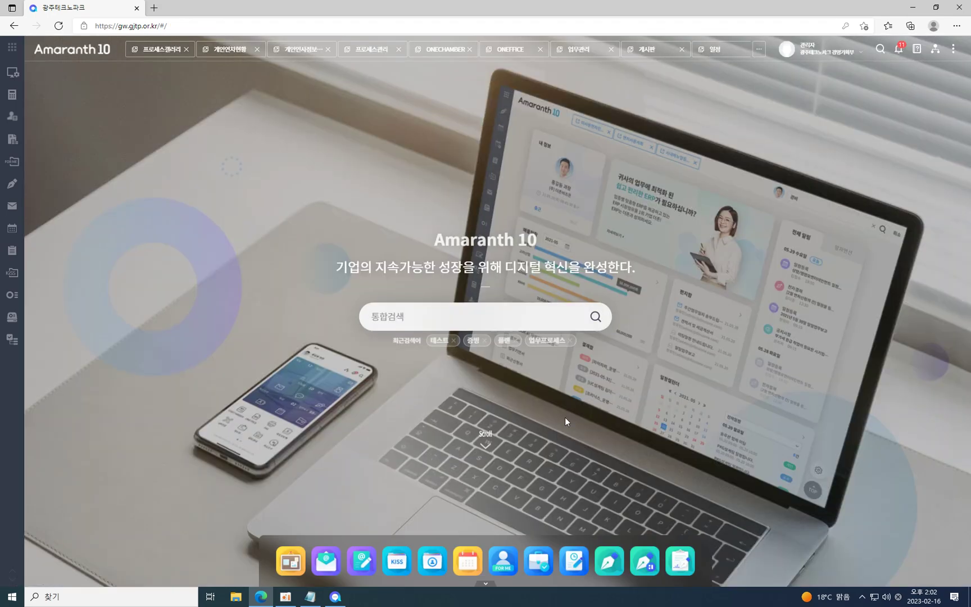
click(486, 582)
scroll(701, 470, down, 3)
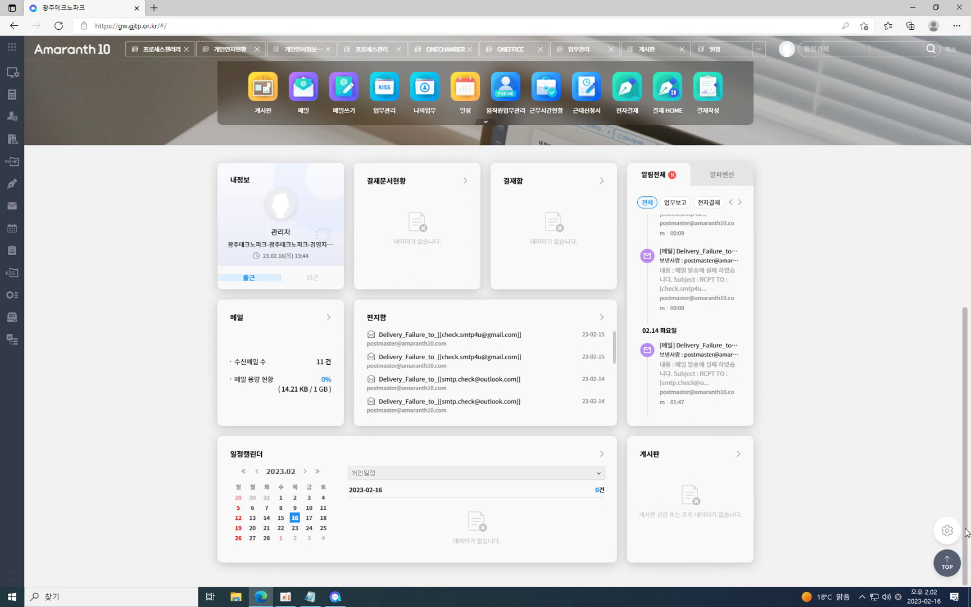
Enter portal editing, remove the 결재문서현황 and 결재함 widgets, and place a 결재함 widget in the top row.
click(947, 532)
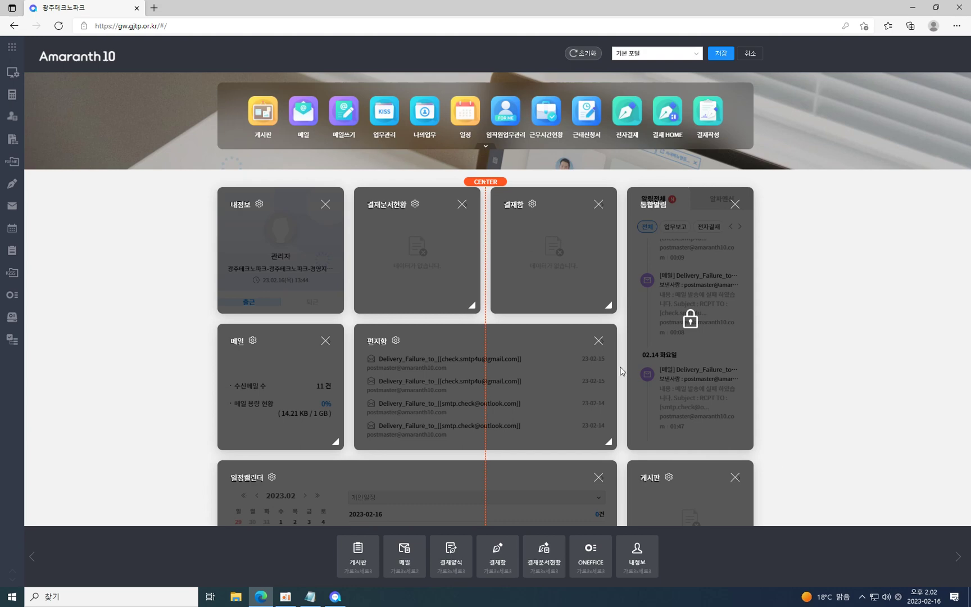
click(461, 204)
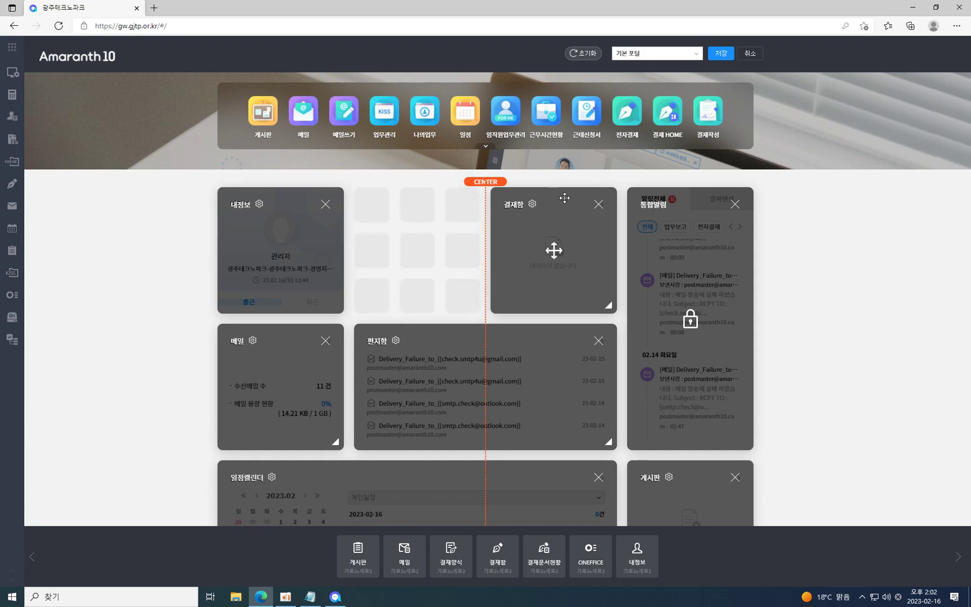
click(598, 206)
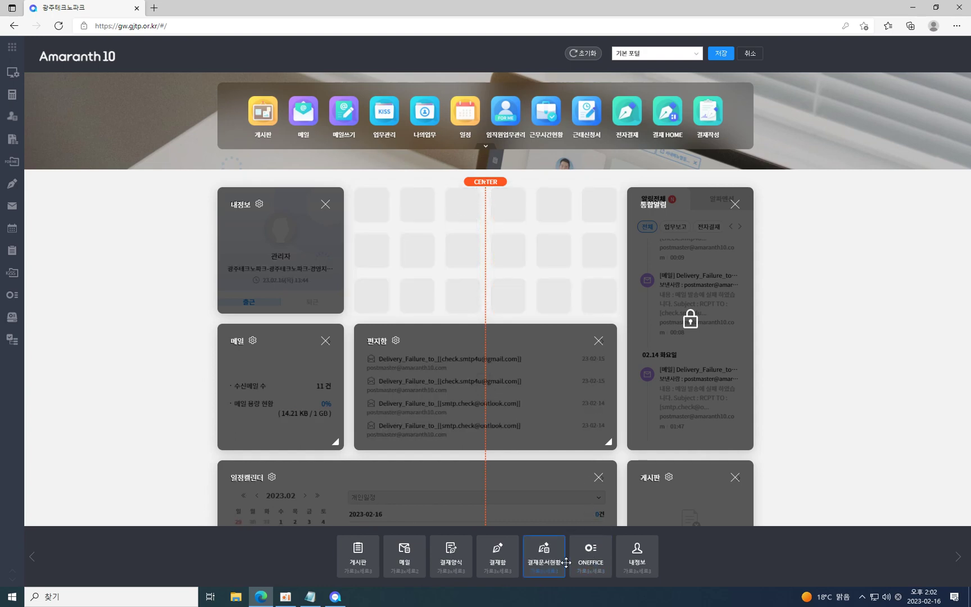
drag(509, 567, 394, 220)
drag(497, 553, 373, 190)
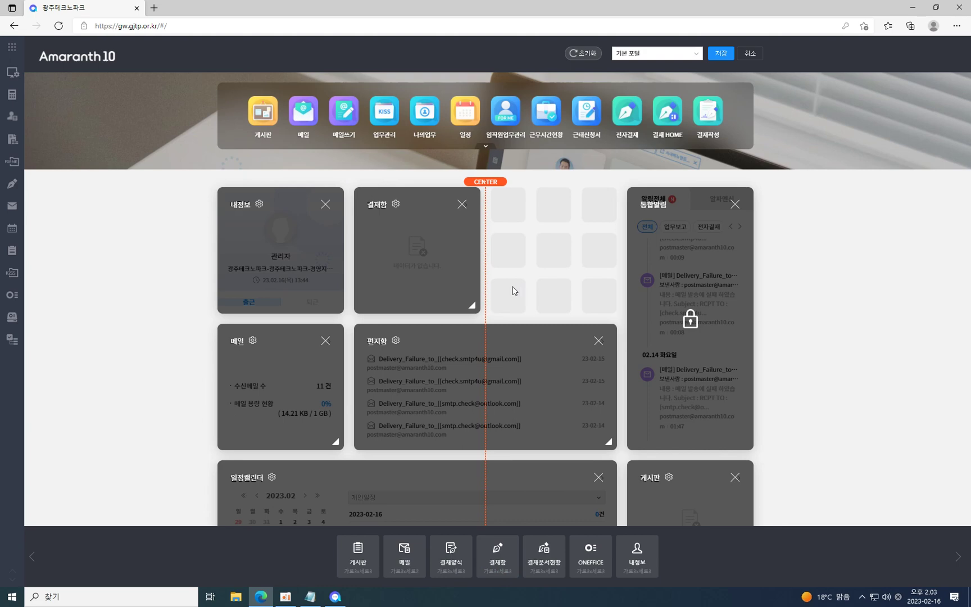
Set the new 결재함 widget to list 대기문서 and 상신문서, add a second 결재함 widget, and save.
click(396, 206)
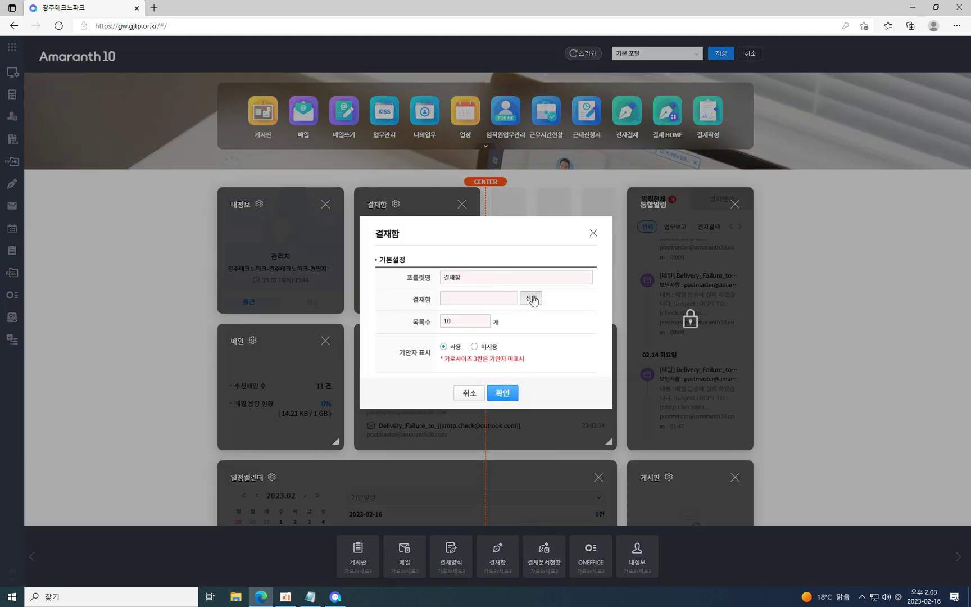
click(531, 298)
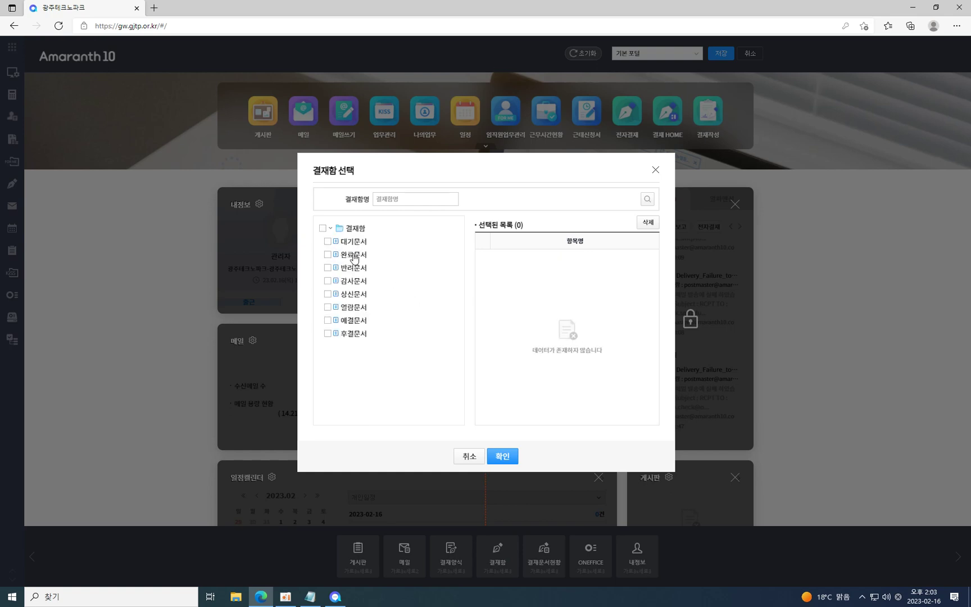
click(328, 241)
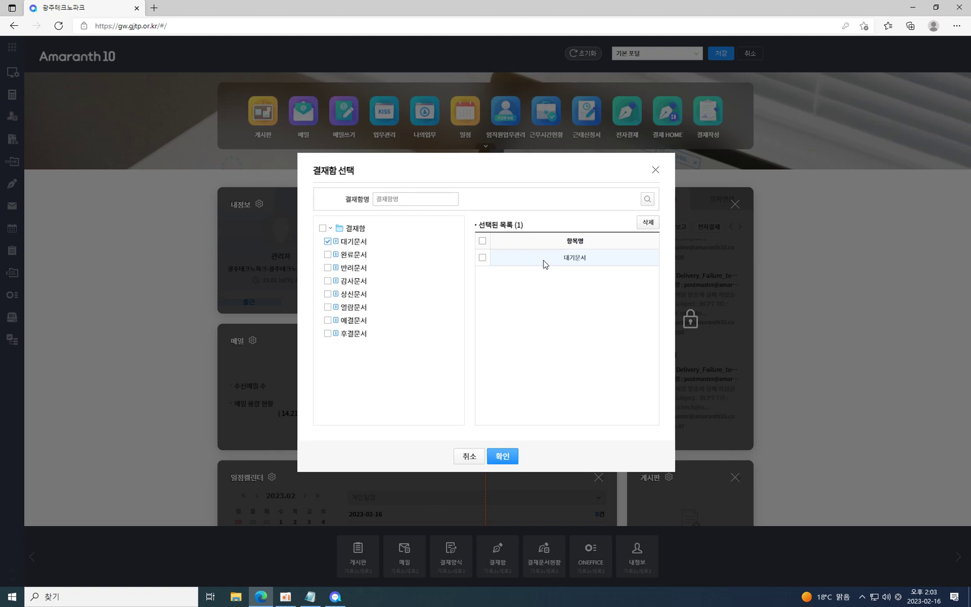
click(327, 295)
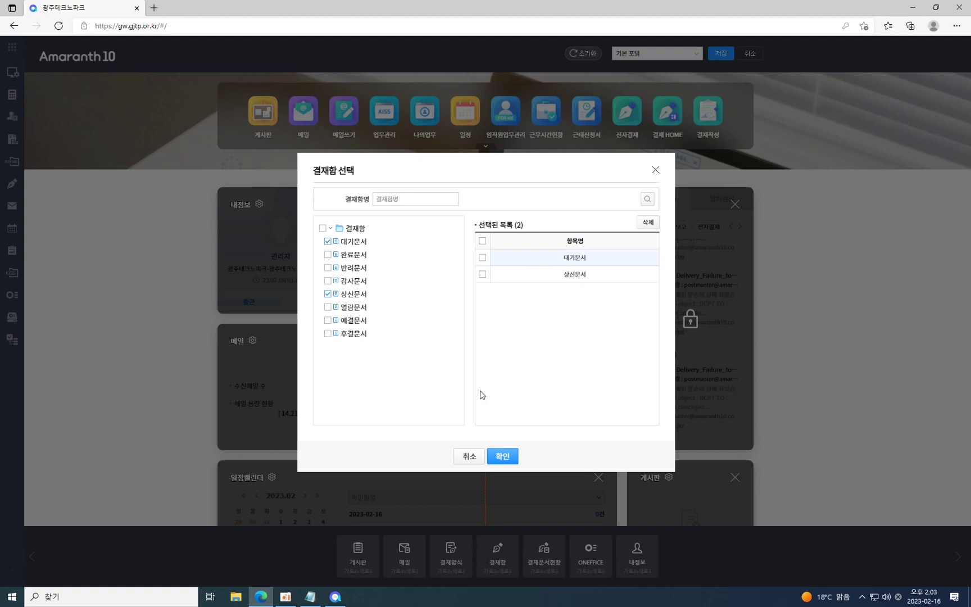
click(502, 456)
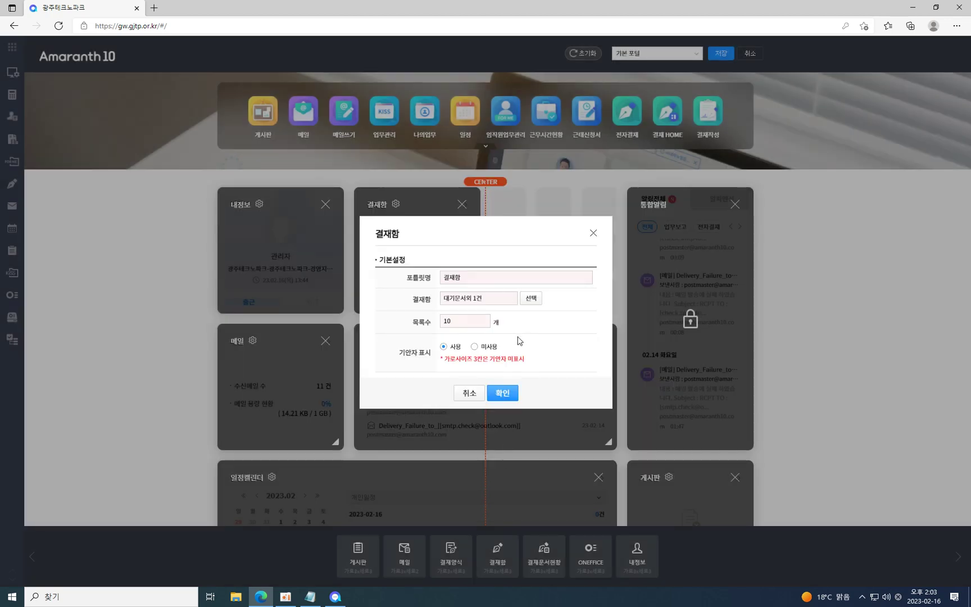
click(502, 393)
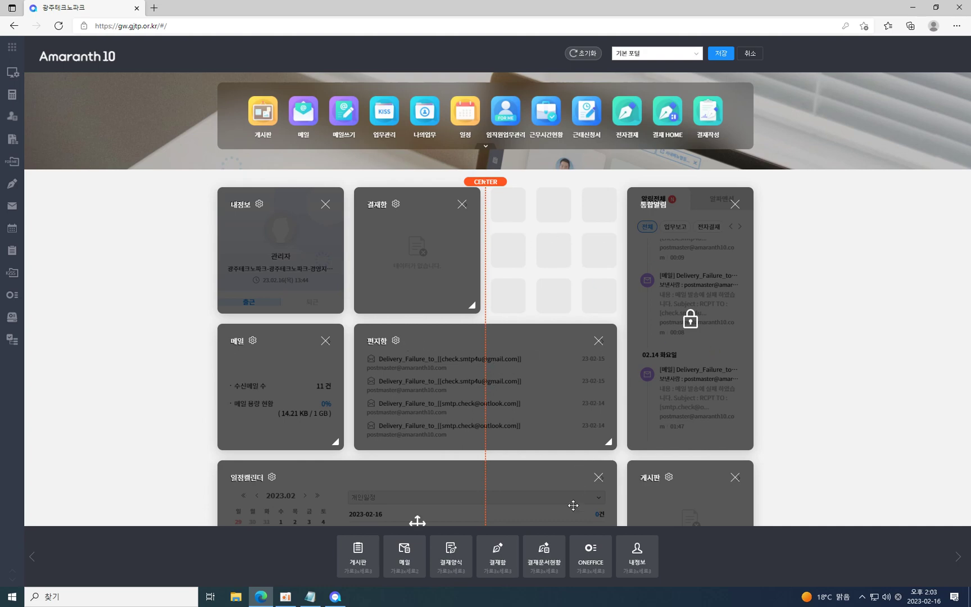
drag(495, 538, 511, 197)
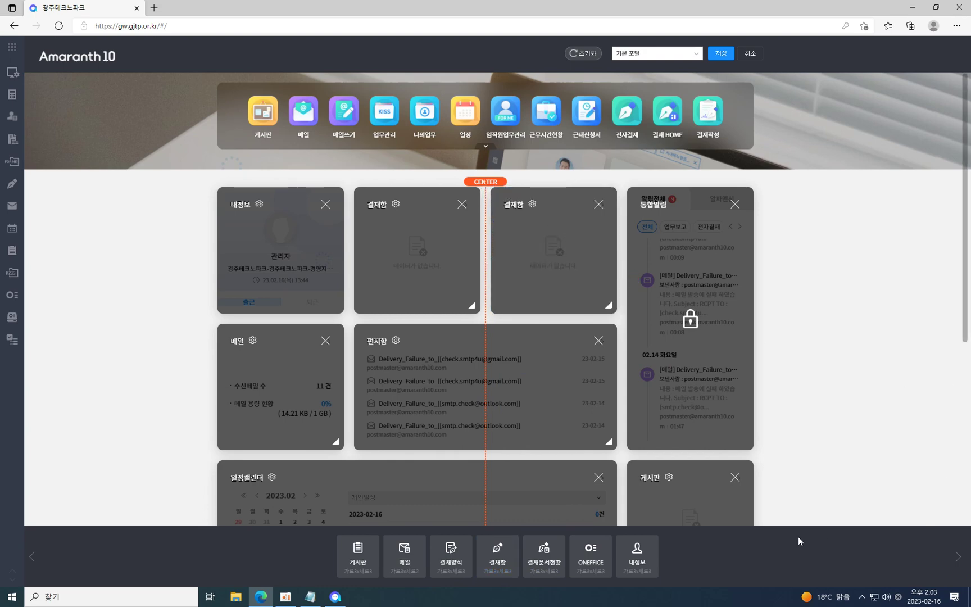
click(721, 54)
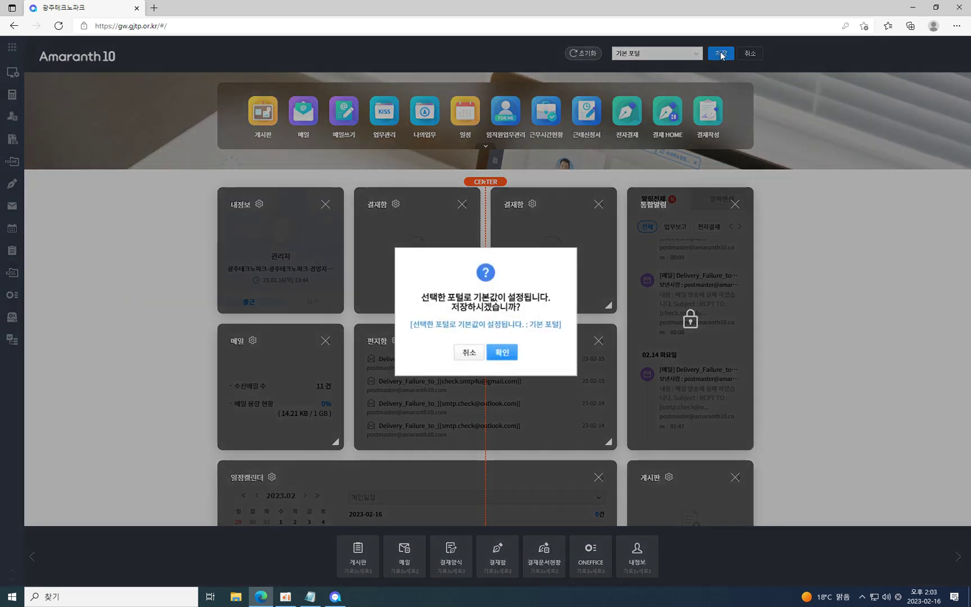
Confirm saving the layout as 기본 포털 and scroll back up to the home banner.
click(503, 354)
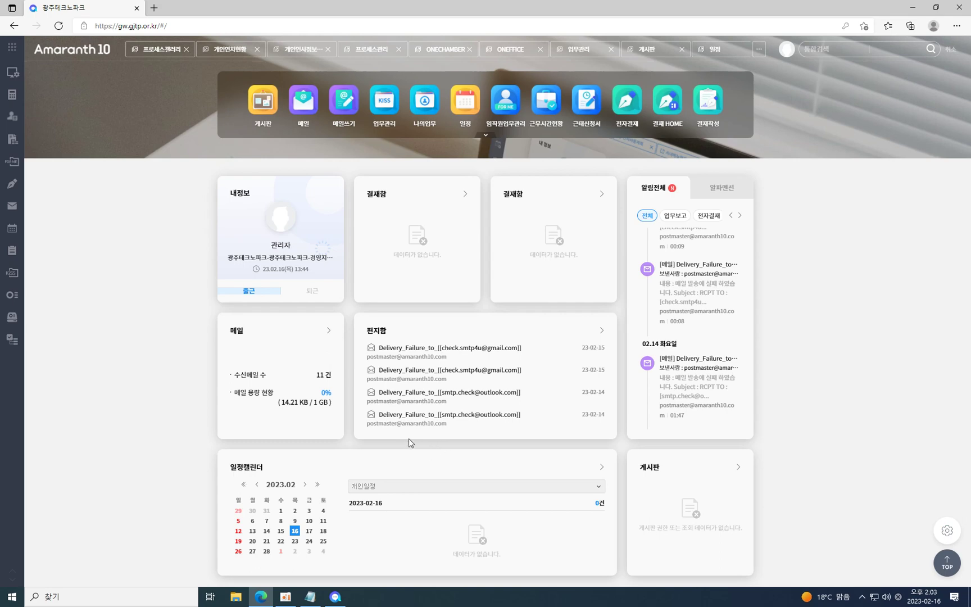
scroll(570, 384, up, 3)
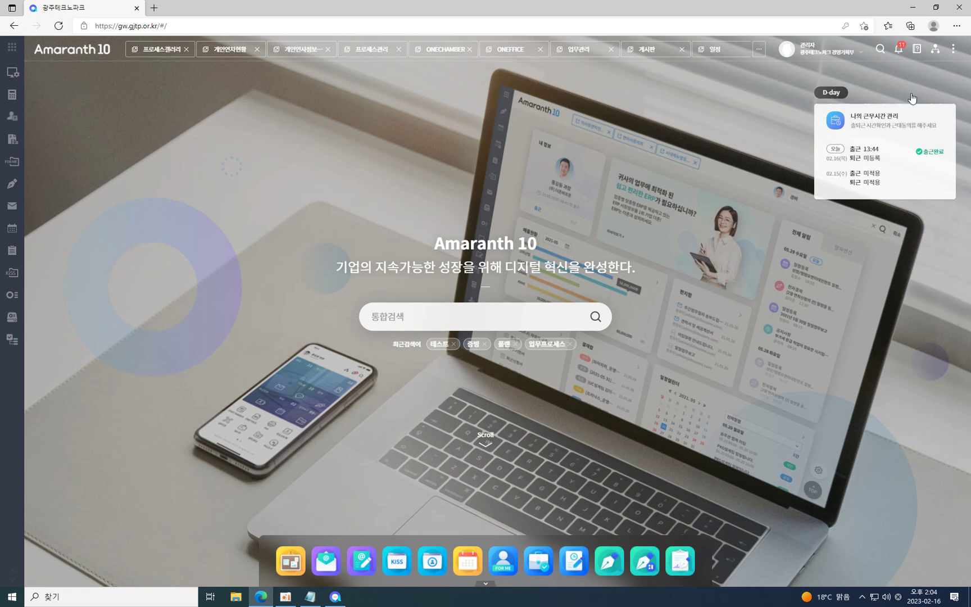
Download the Windows (윈도우 OS용) PC 메신저 zip from the 다운로드 센터.
click(951, 53)
click(928, 111)
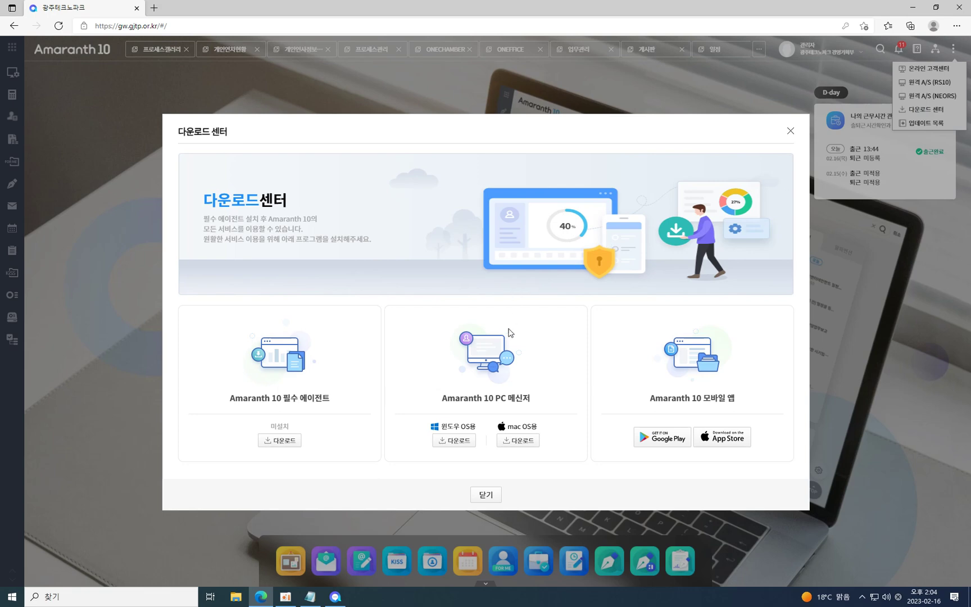
drag(451, 400, 532, 402)
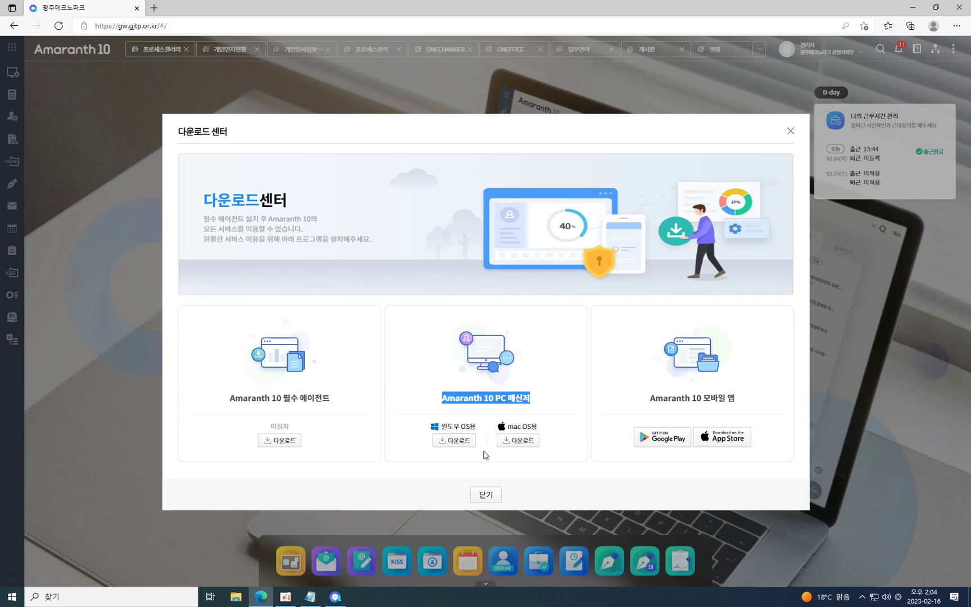
click(579, 402)
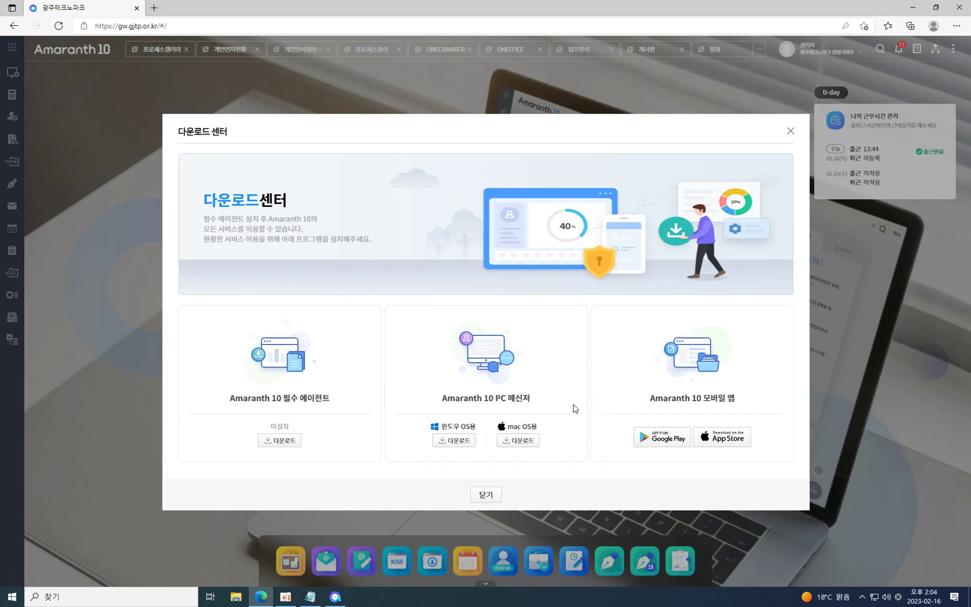
click(468, 444)
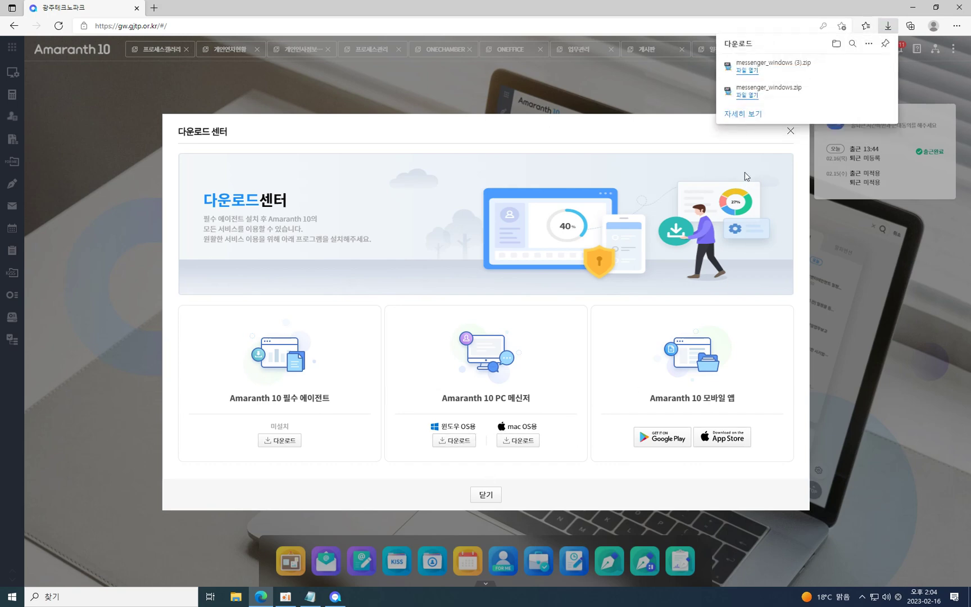
mouse_move(747, 79)
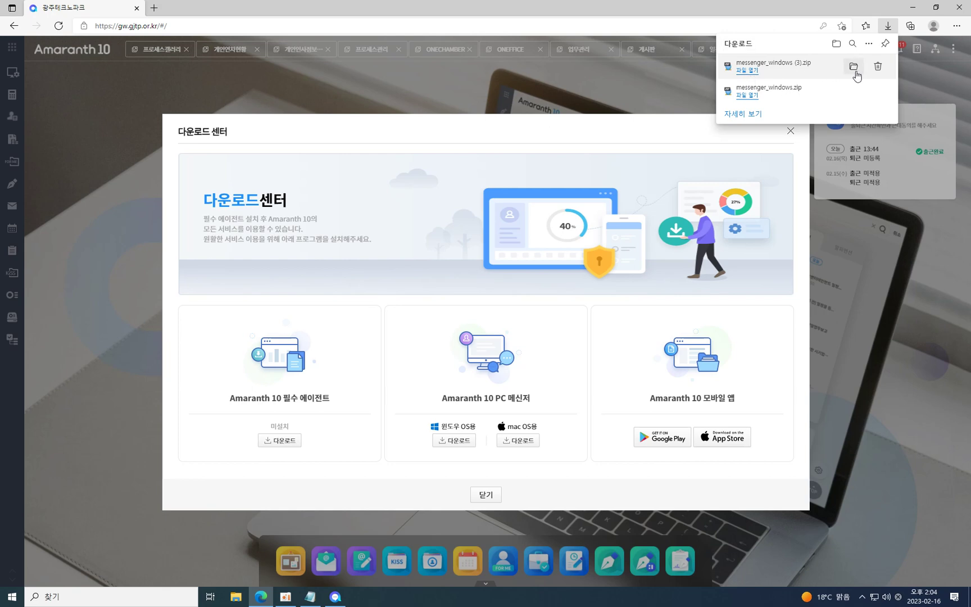
Open the downloaded messenger_windows folder in File Explorer, then close it.
click(853, 66)
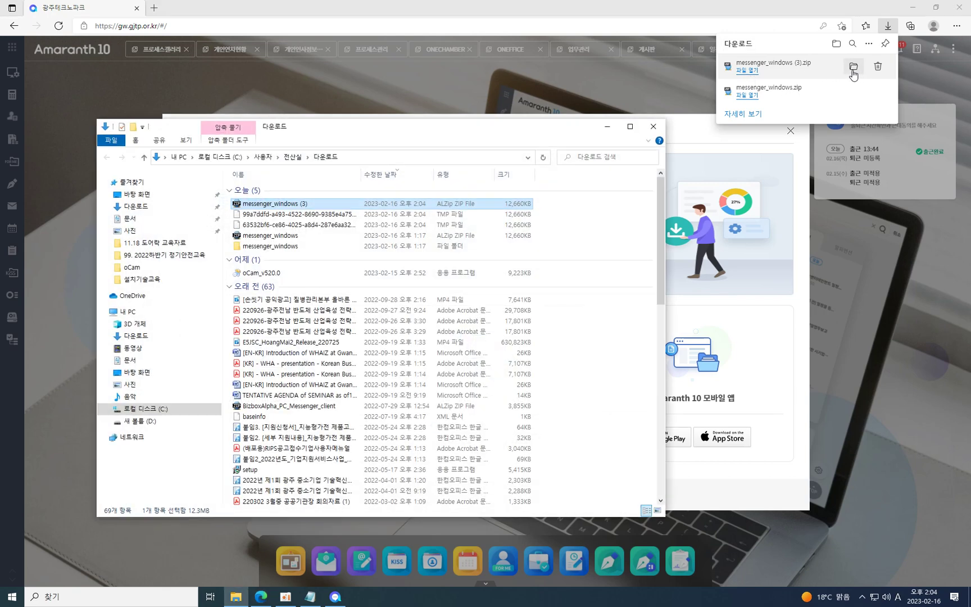
click(286, 248)
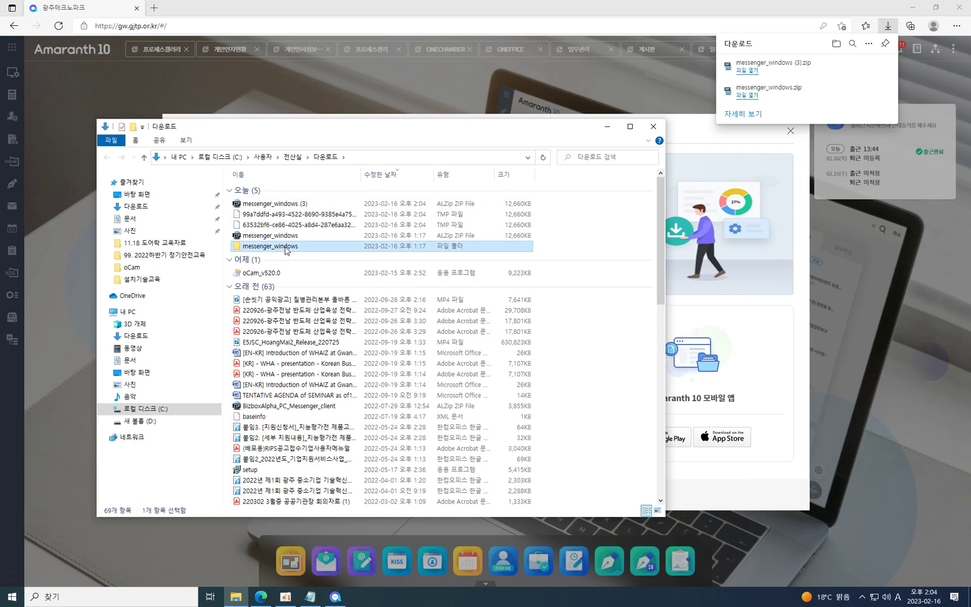
double_click(286, 248)
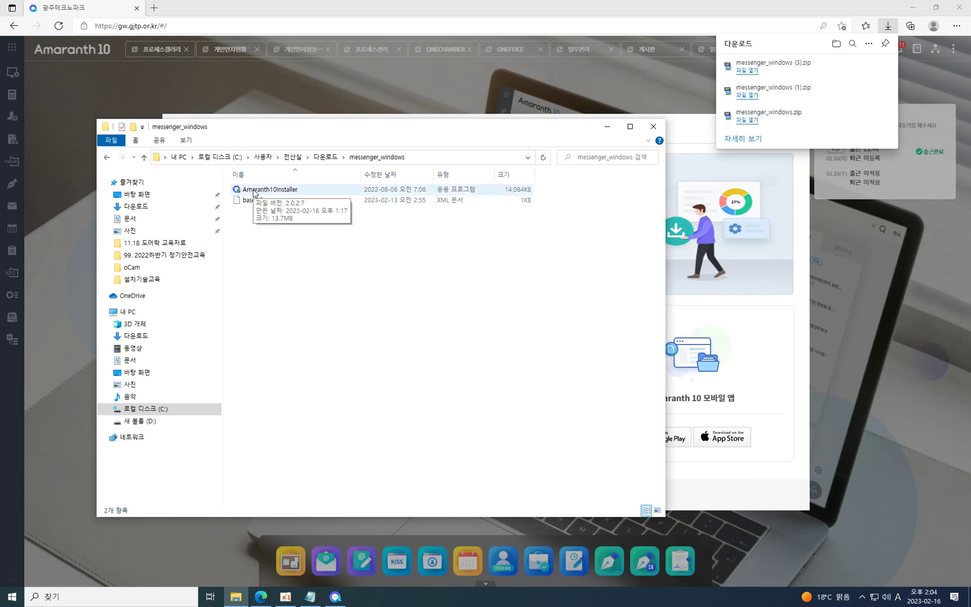
click(653, 126)
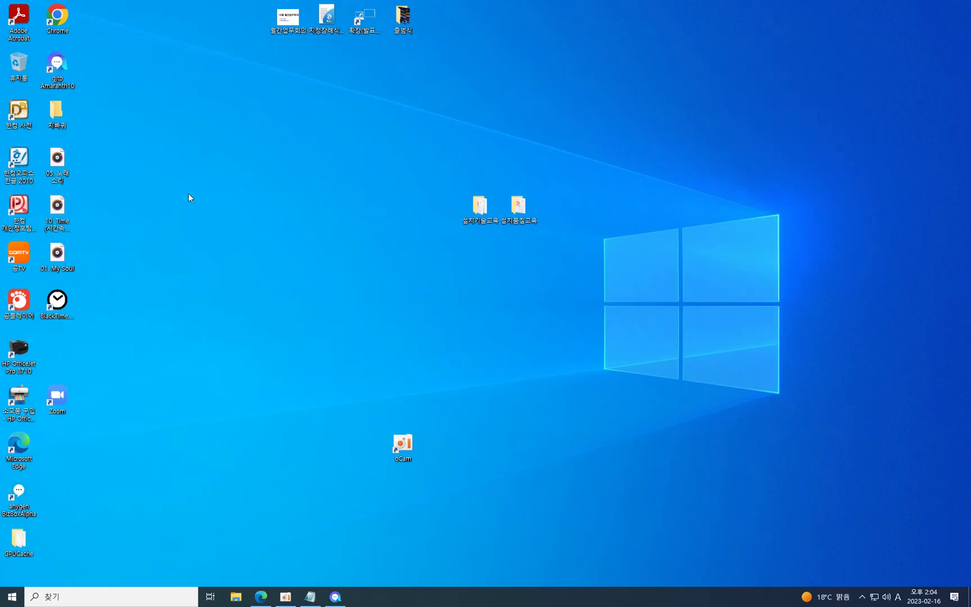
Launch the Amaranth10 messenger from the system tray and sign in with the administrator ID and password.
drag(56, 64, 385, 212)
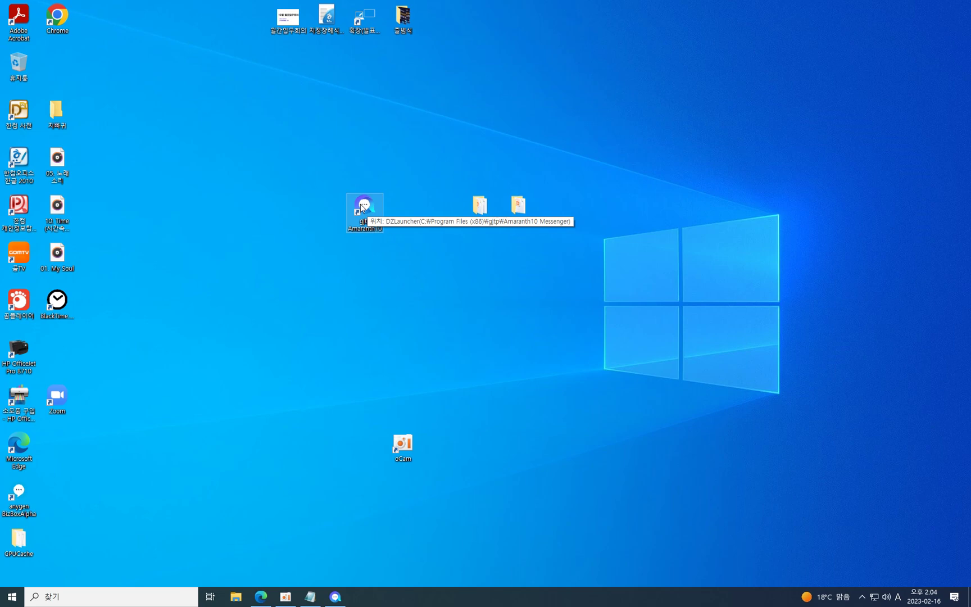
click(862, 596)
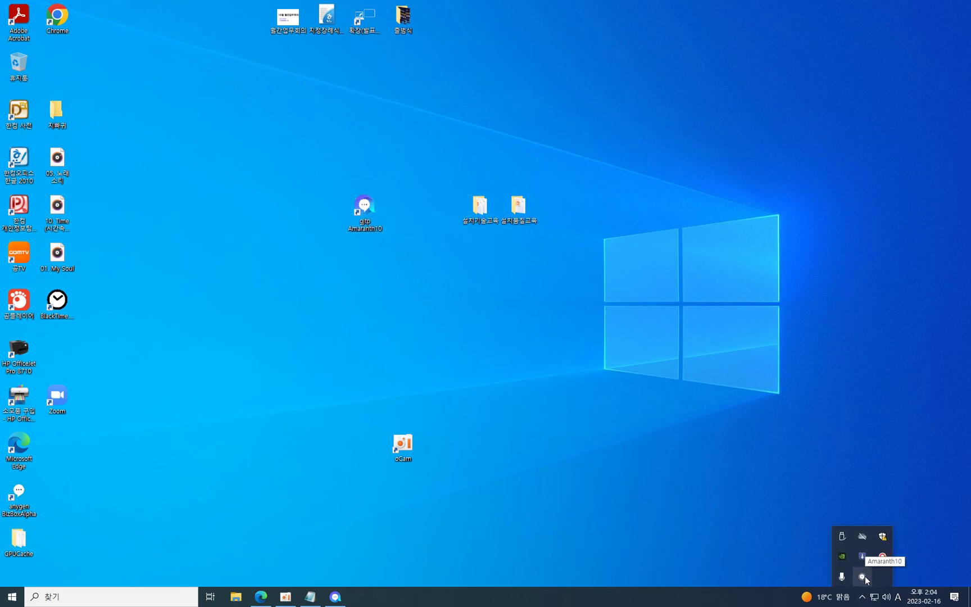
click(865, 575)
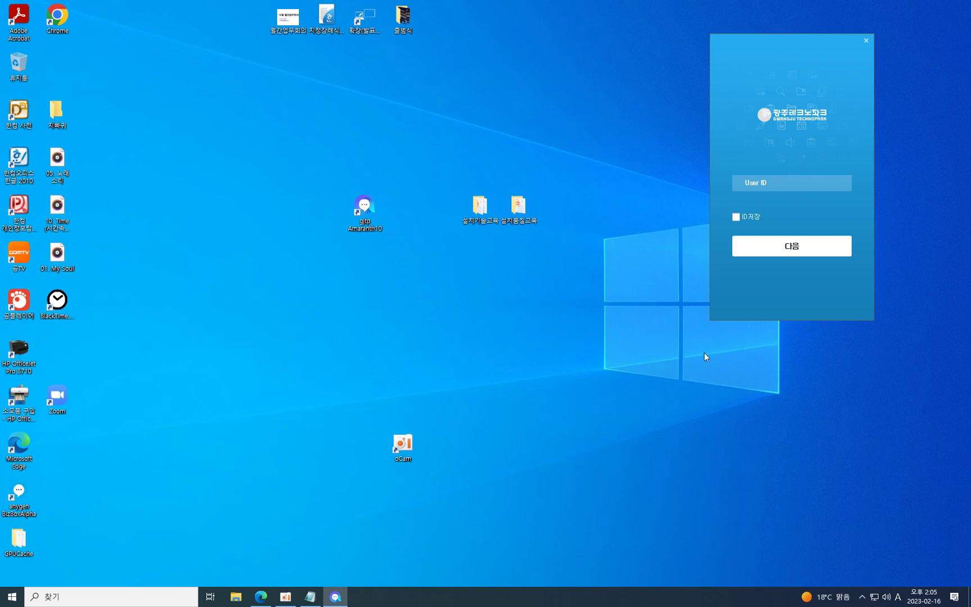
text(admin)
key(Return)
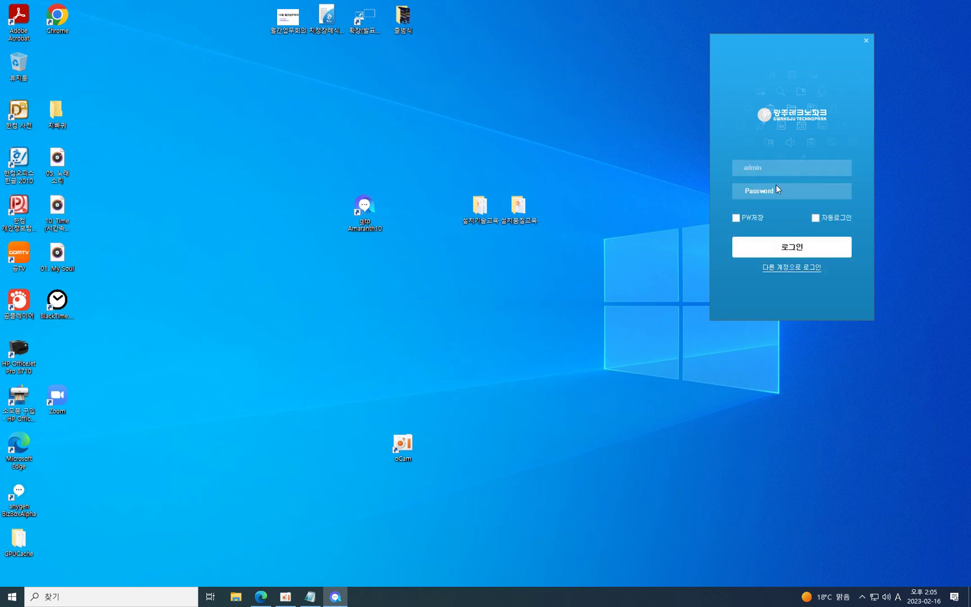
text(******)
click(791, 248)
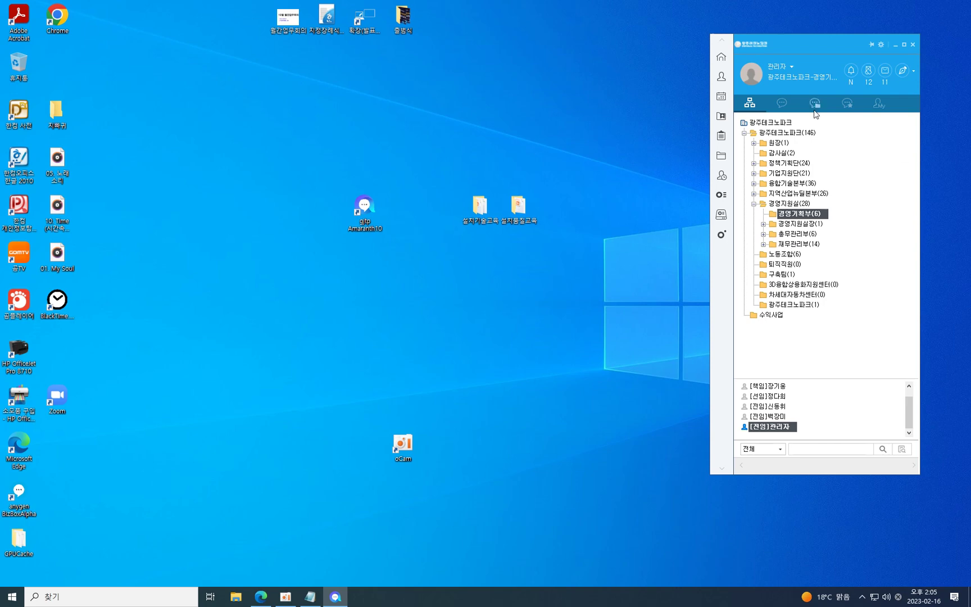
Move the messenger window to the centre of the screen and bring it to the front.
drag(786, 43, 512, 83)
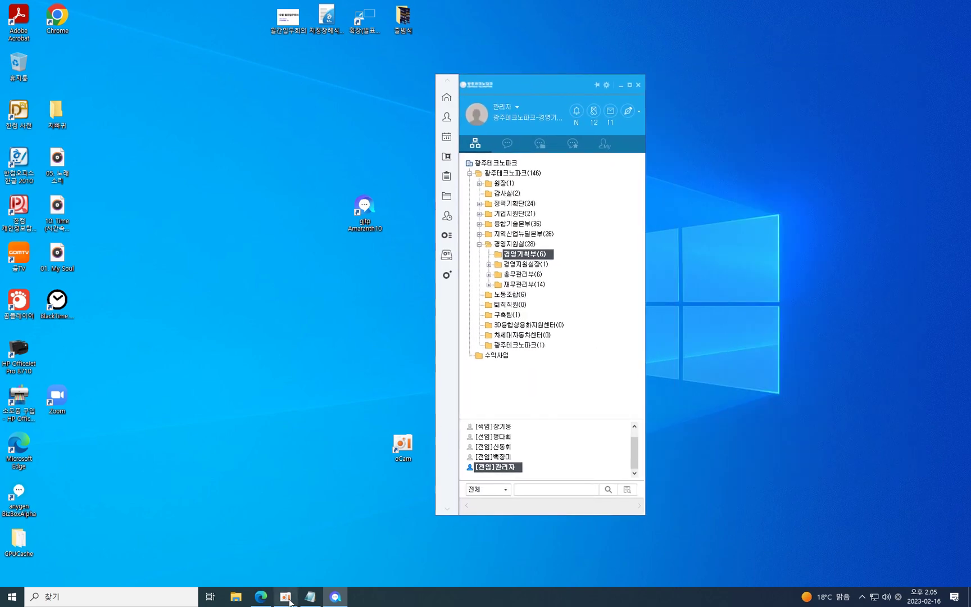
click(286, 597)
click(519, 86)
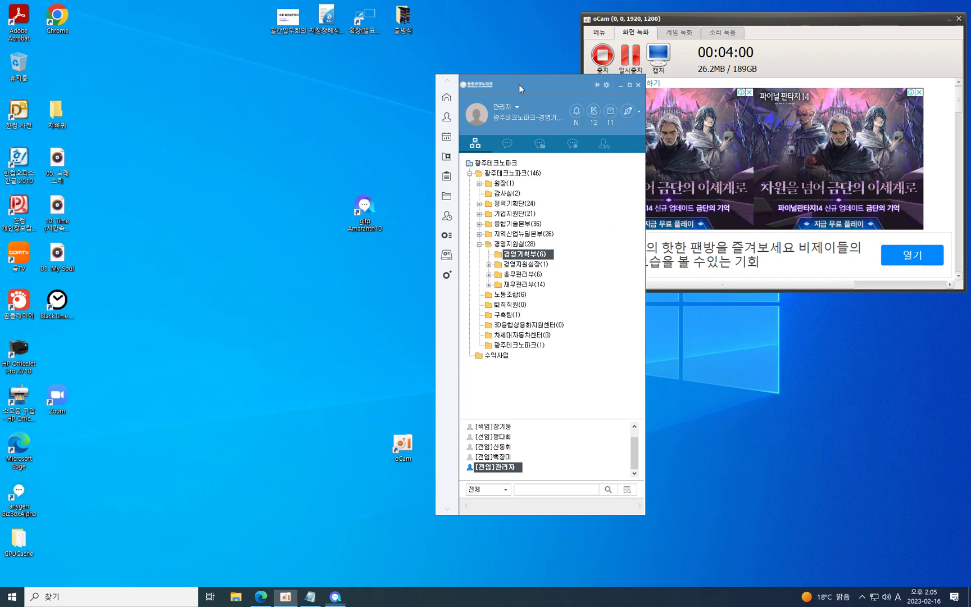
click(949, 20)
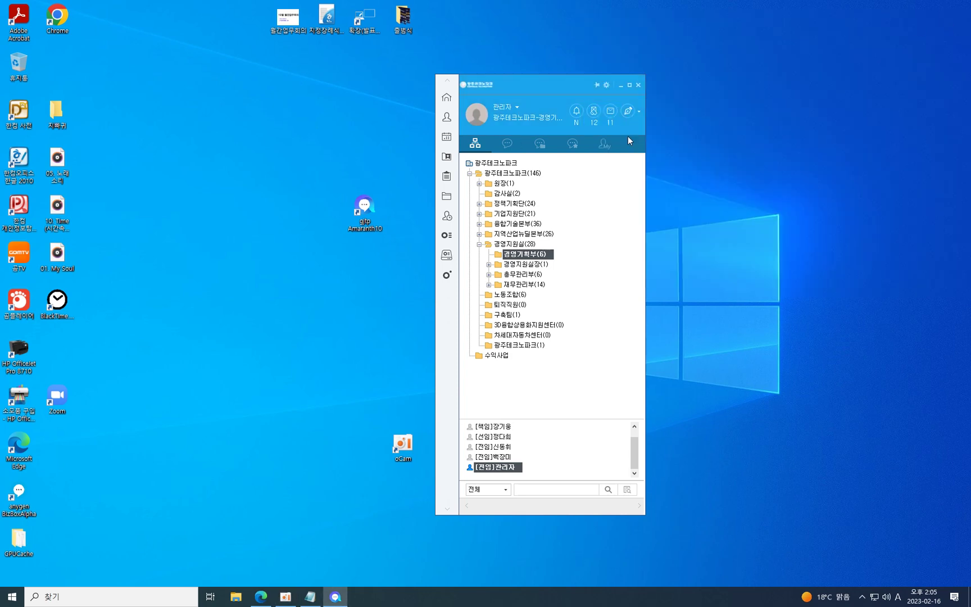
Set double-click on a colleague to 쪽지보내기 and the status message to 교육, keeping the default browser.
click(607, 85)
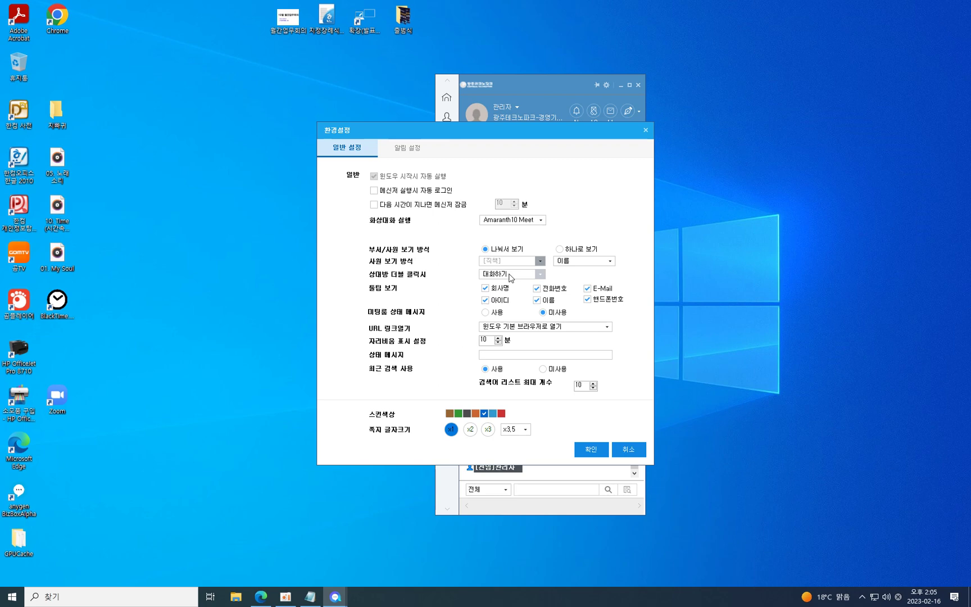
click(511, 275)
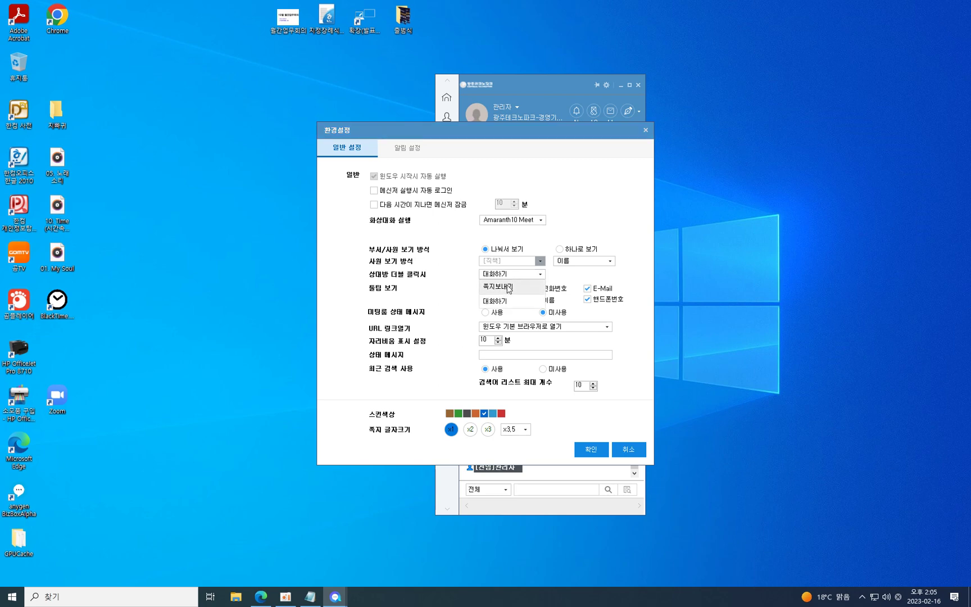
click(508, 287)
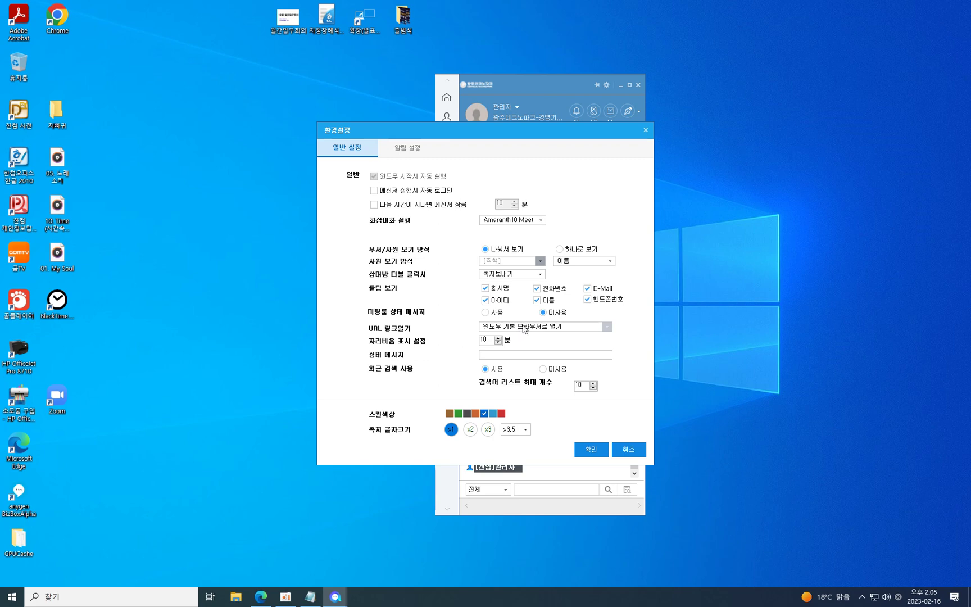
click(524, 330)
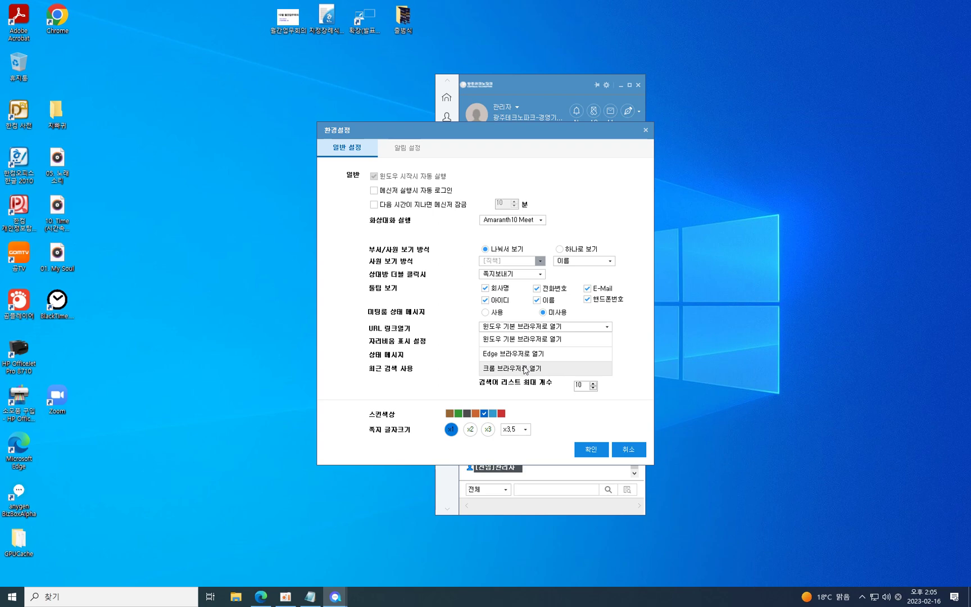
click(450, 338)
key(Hangul)
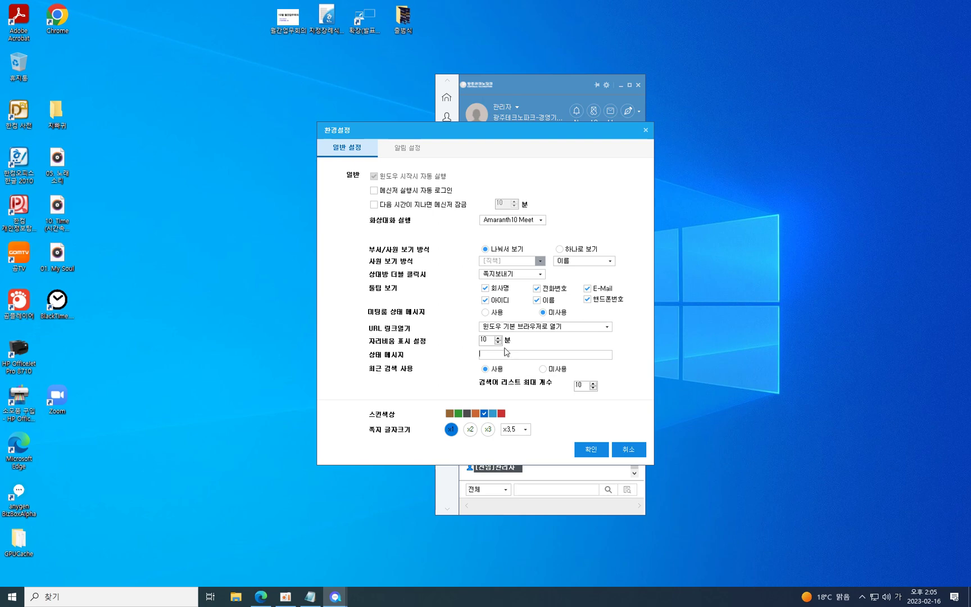
text(교육)
click(591, 449)
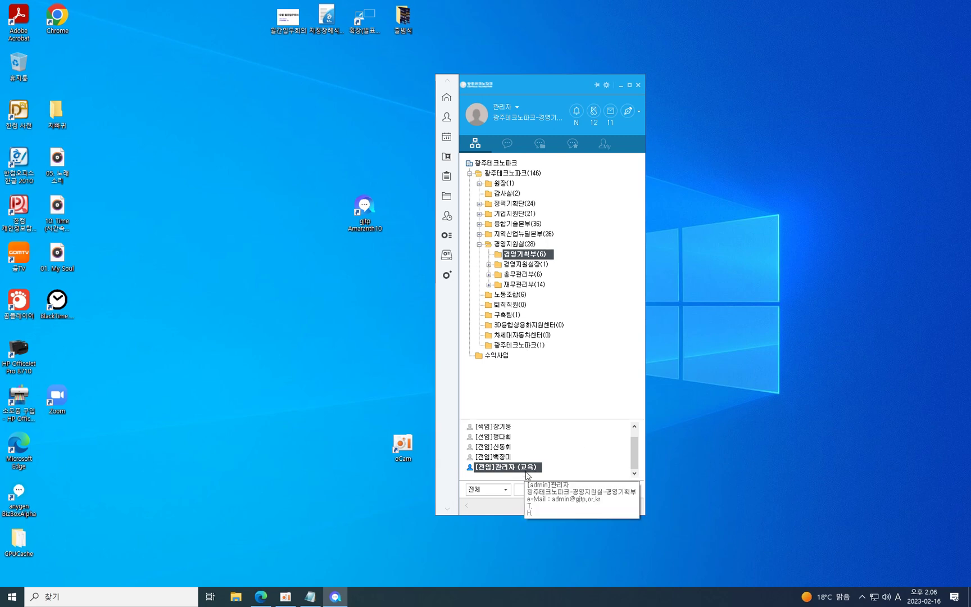
Review the 알림 설정 page in messenger settings and close it with 취소.
click(606, 84)
click(407, 147)
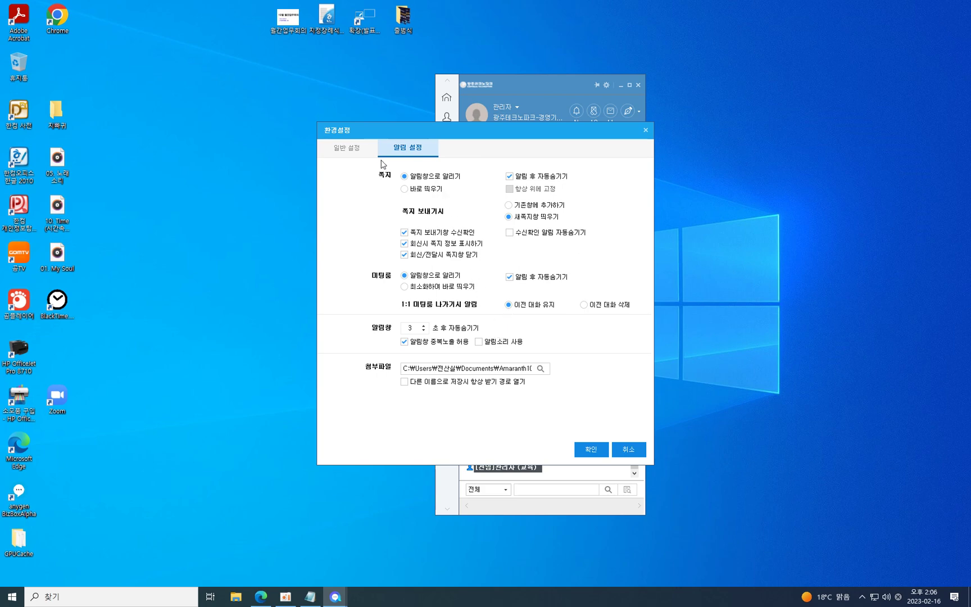
click(334, 150)
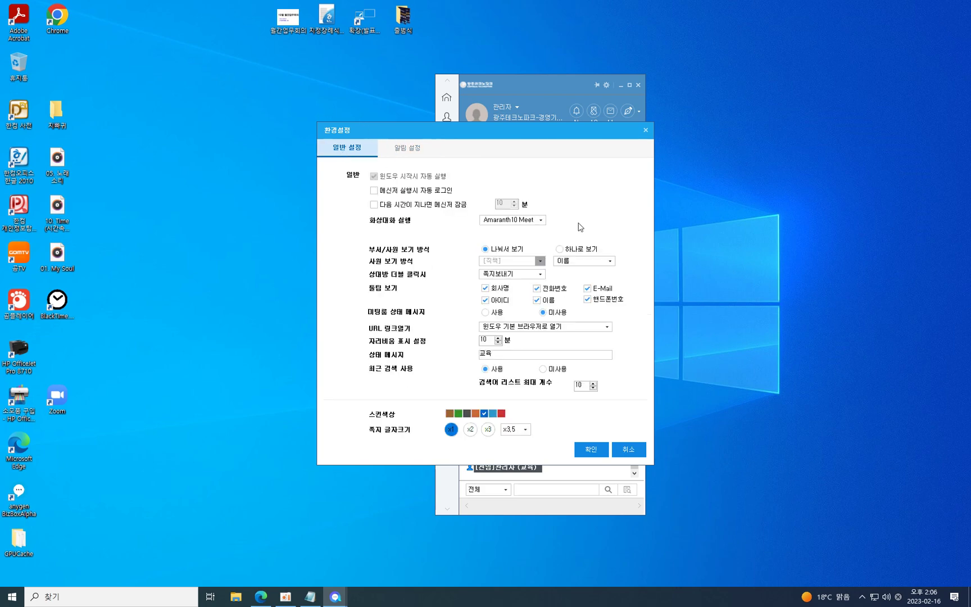
click(637, 451)
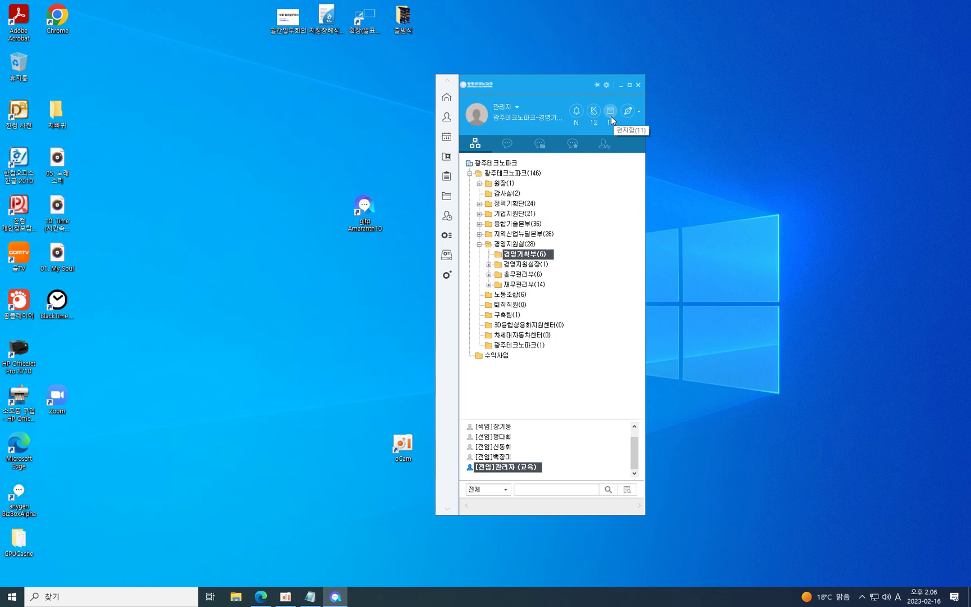
Open the 쪽지함, then start a memo to 관리자 in 경영기획부 reading 테스트.
click(593, 112)
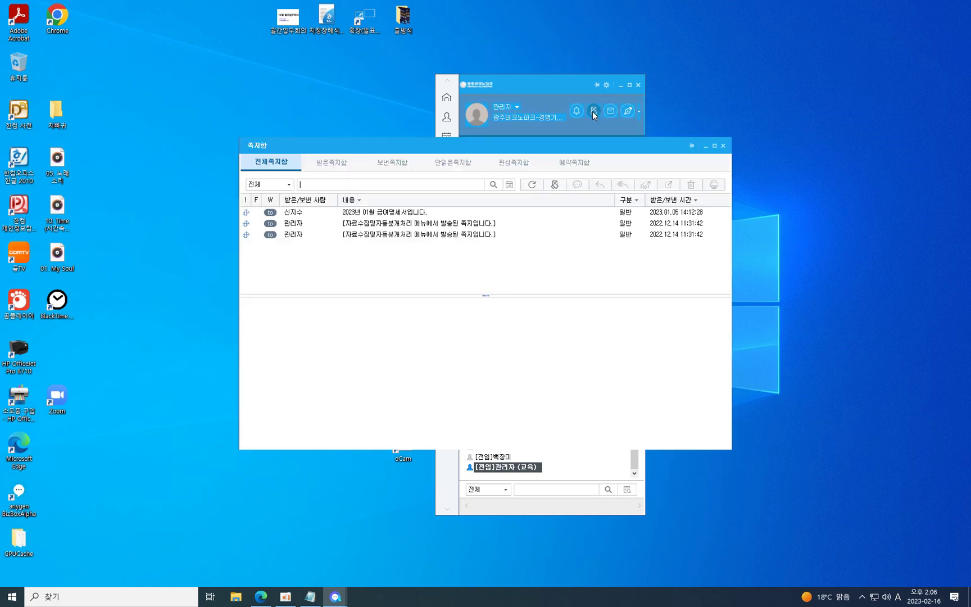
drag(547, 139, 412, 78)
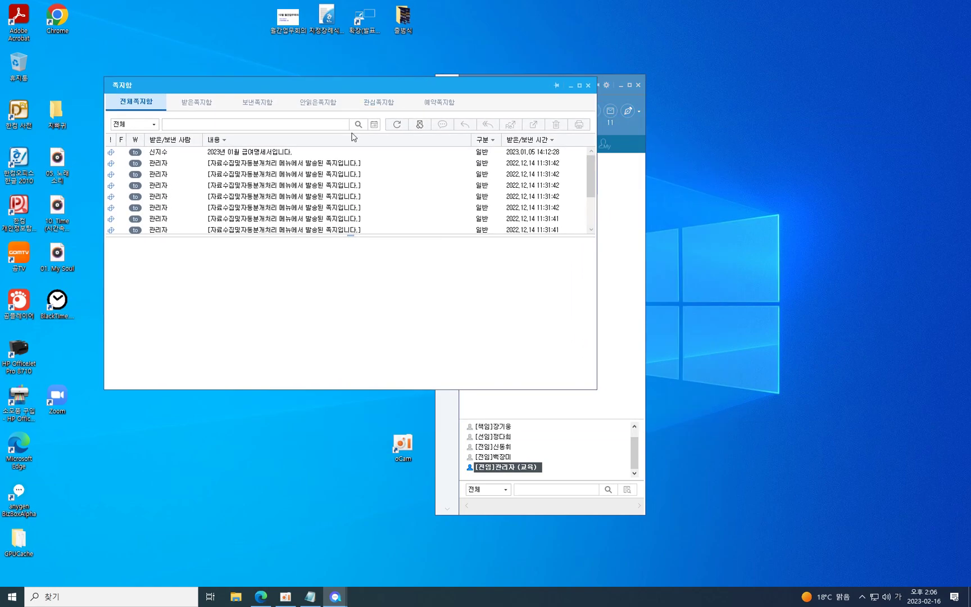
click(634, 176)
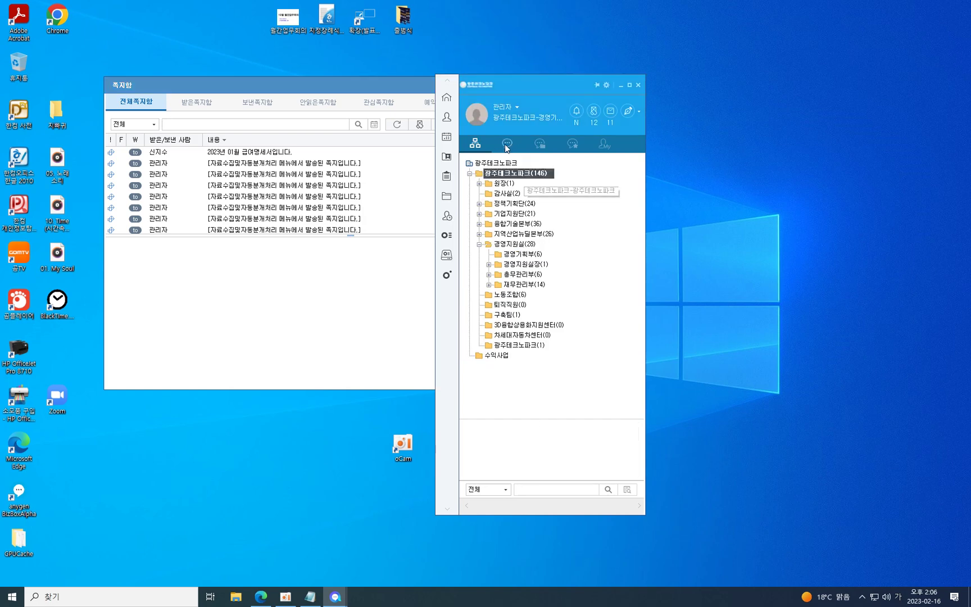
click(522, 254)
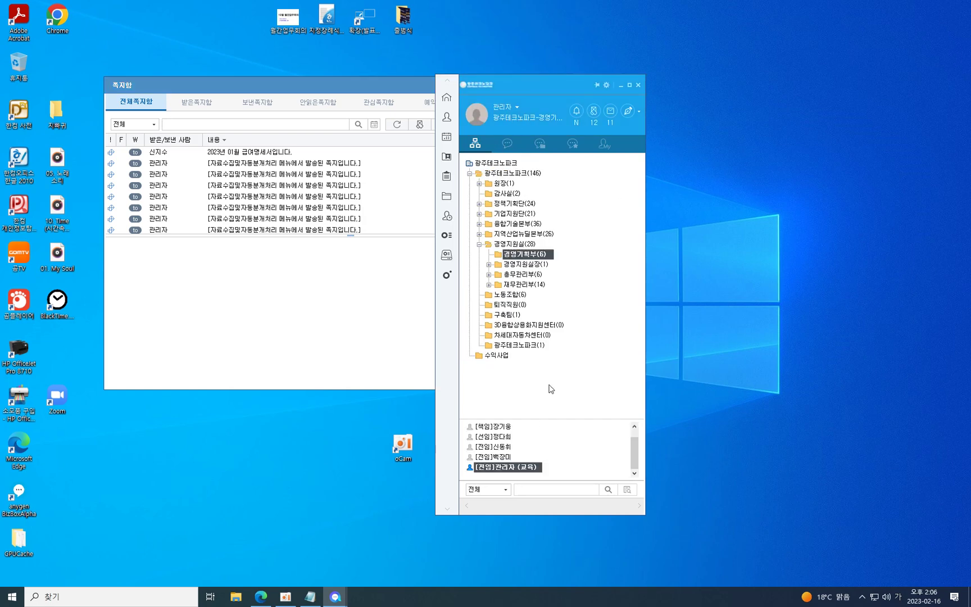
double_click(527, 468)
text(테스트)
Send the 테스트 memo immediately with 예약 and 보안 off, then open and close the received copy.
click(438, 397)
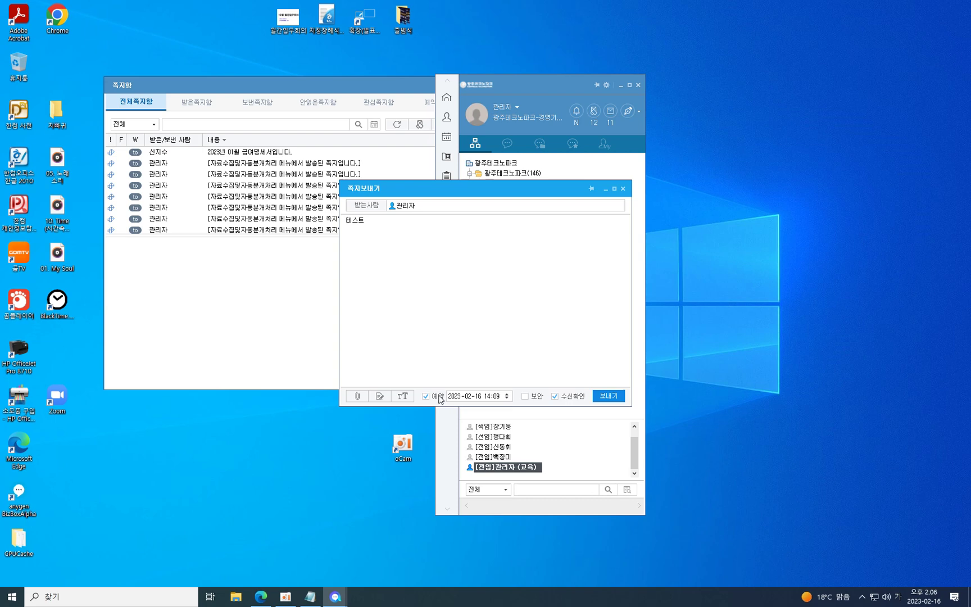
click(439, 396)
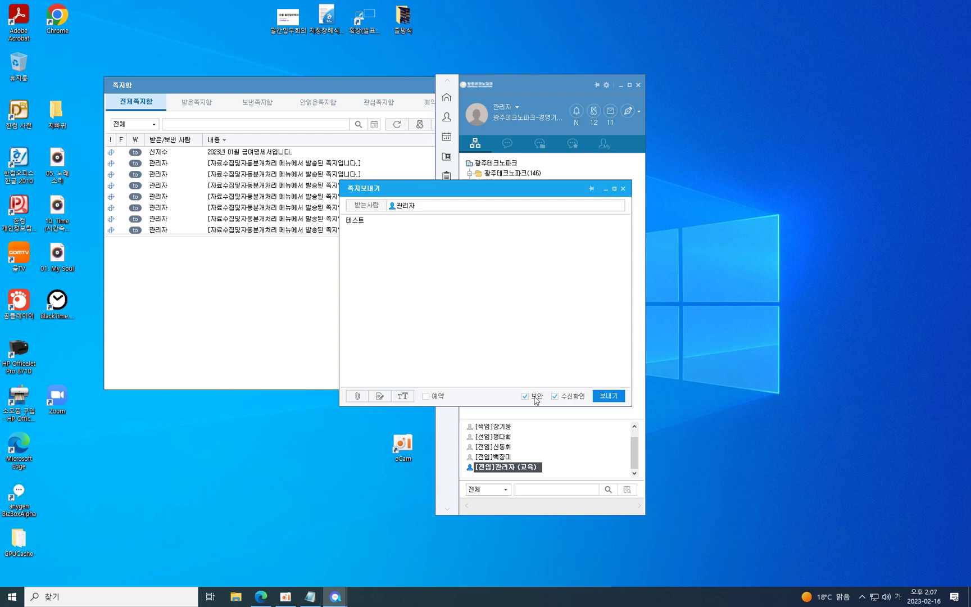
click(535, 397)
click(603, 397)
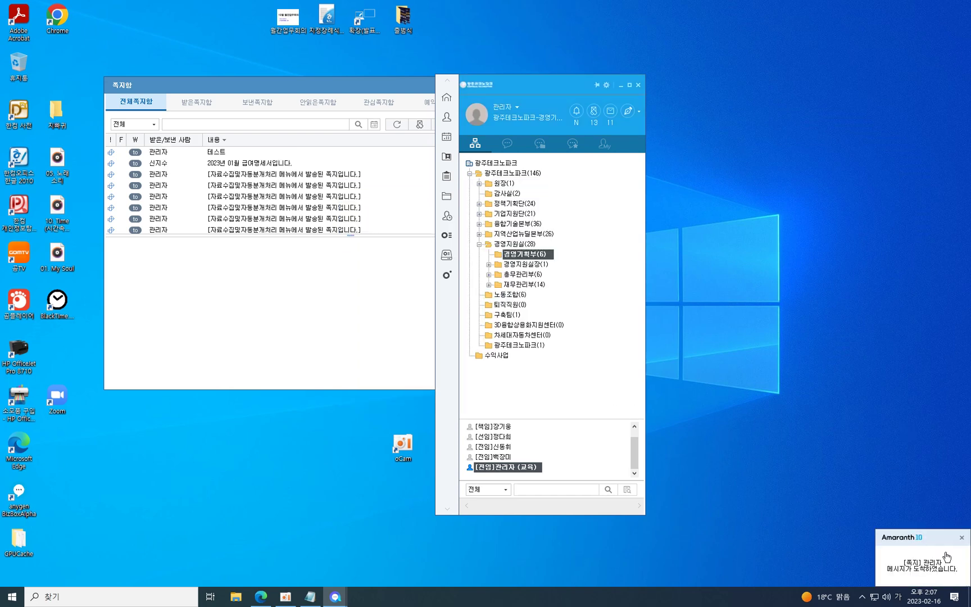
click(928, 571)
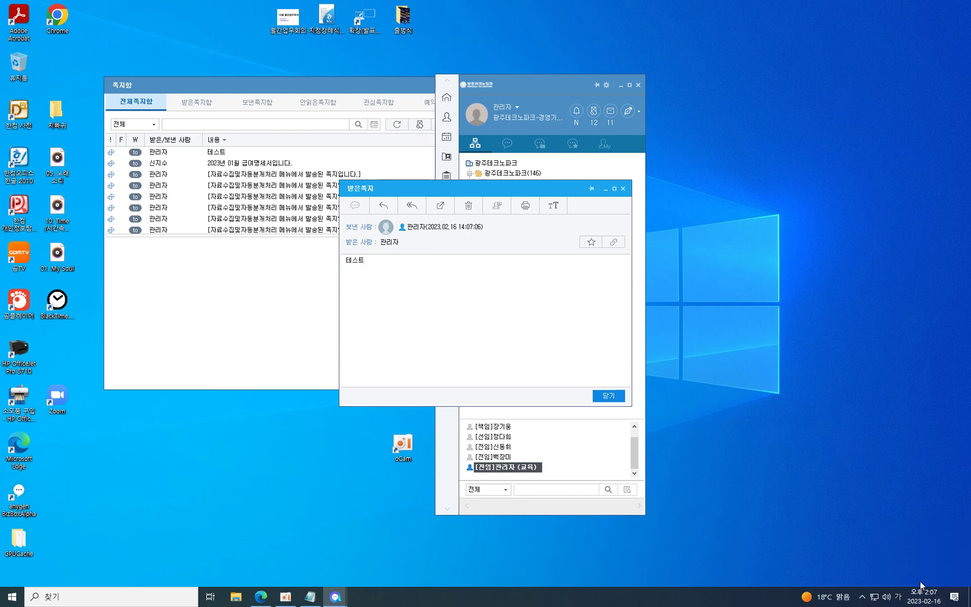
click(612, 397)
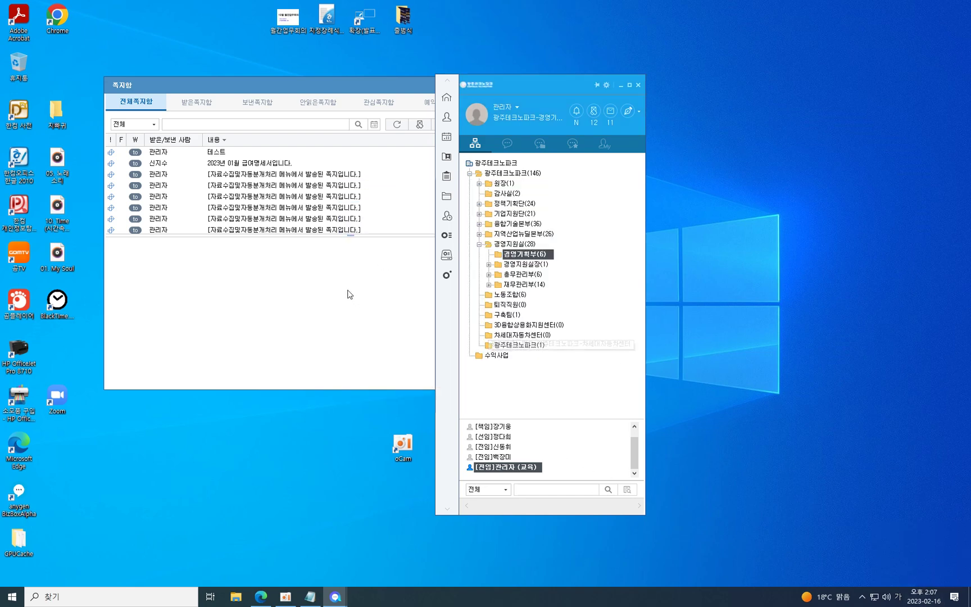
Open the sent 테스트 note and check who received it and when.
click(256, 102)
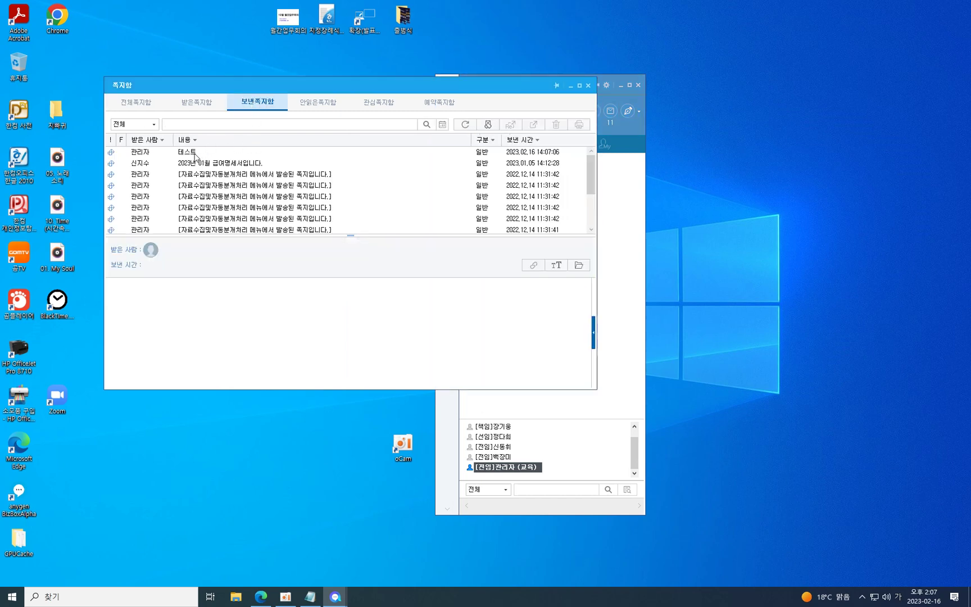
click(196, 152)
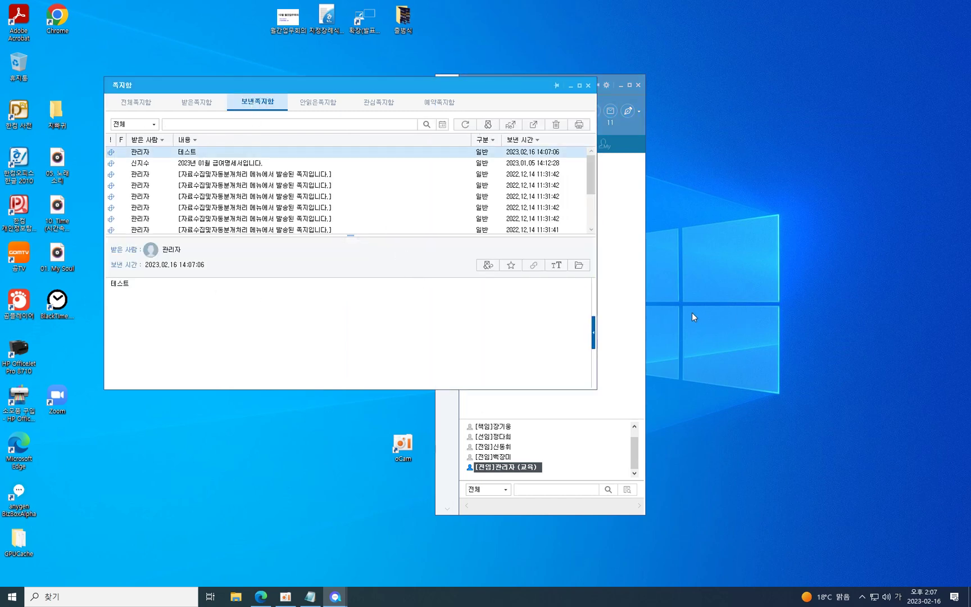
click(593, 335)
mouse_move(511, 303)
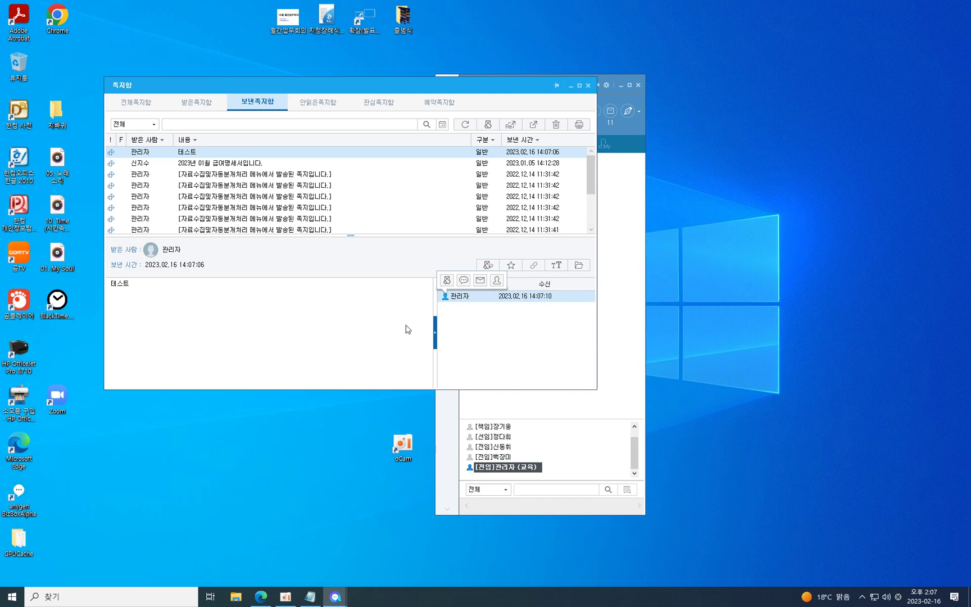
click(361, 337)
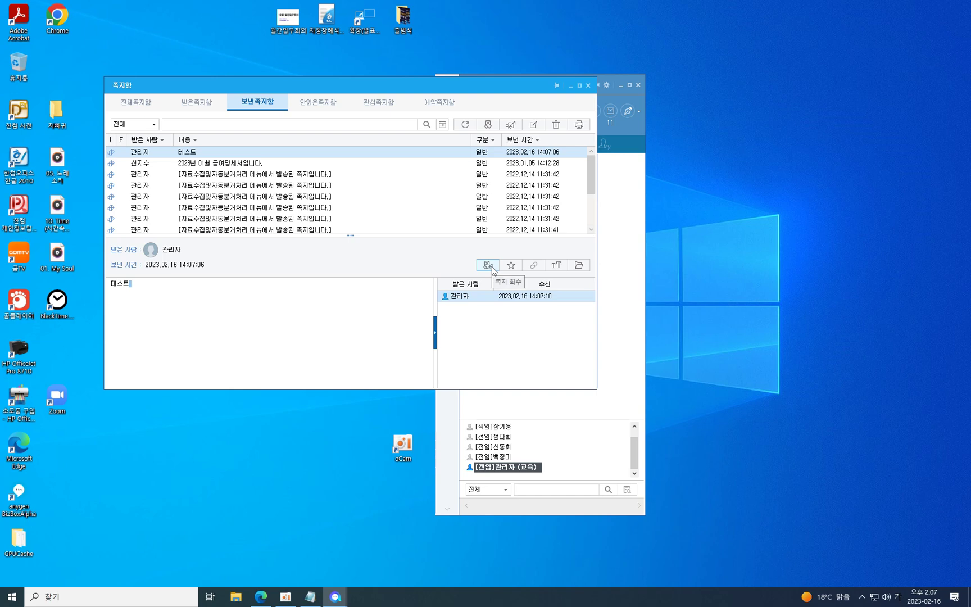
Recall the 테스트 note, find it as recalled in the received notes, and close the note box.
click(492, 267)
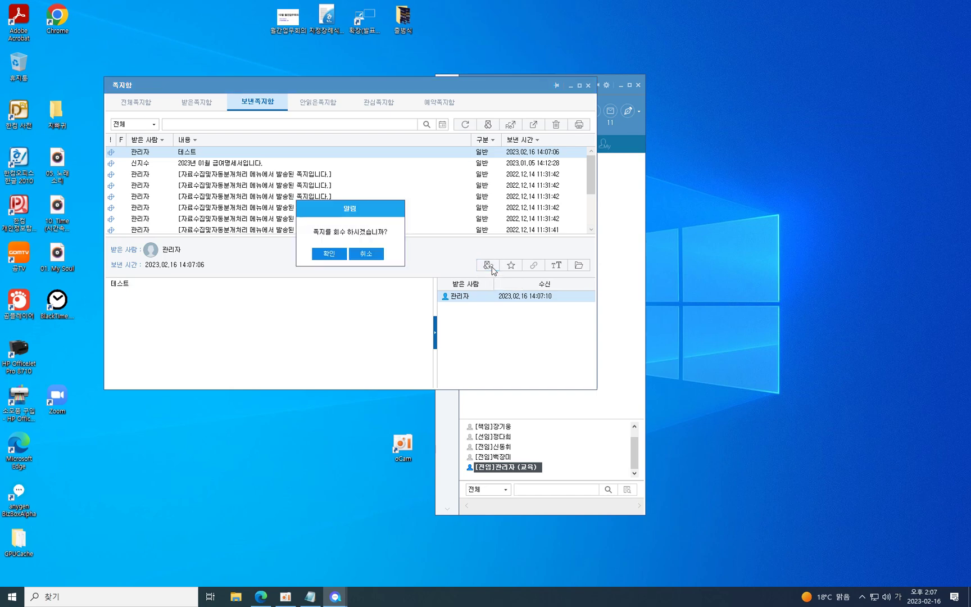
click(334, 262)
click(359, 260)
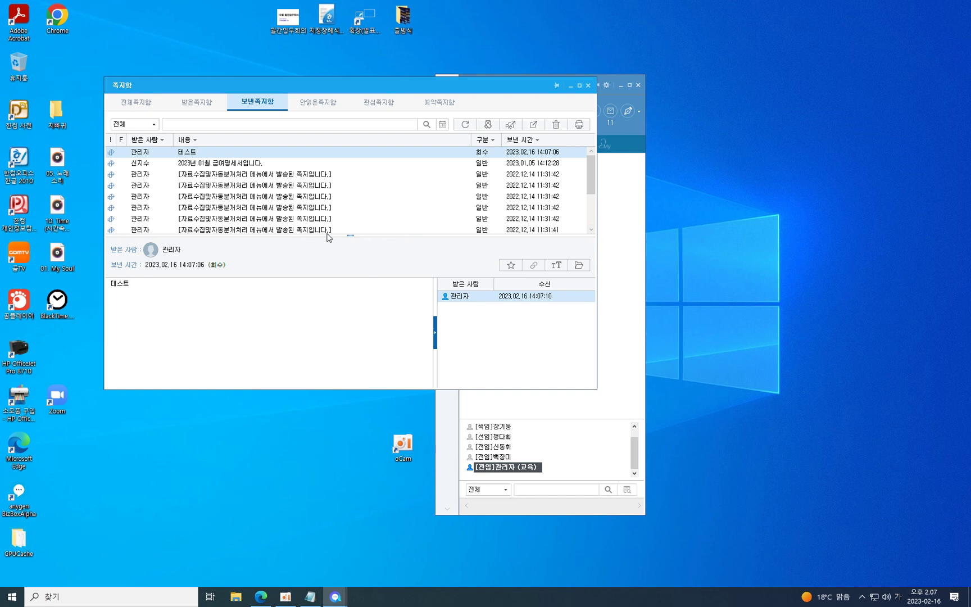
click(138, 104)
click(192, 107)
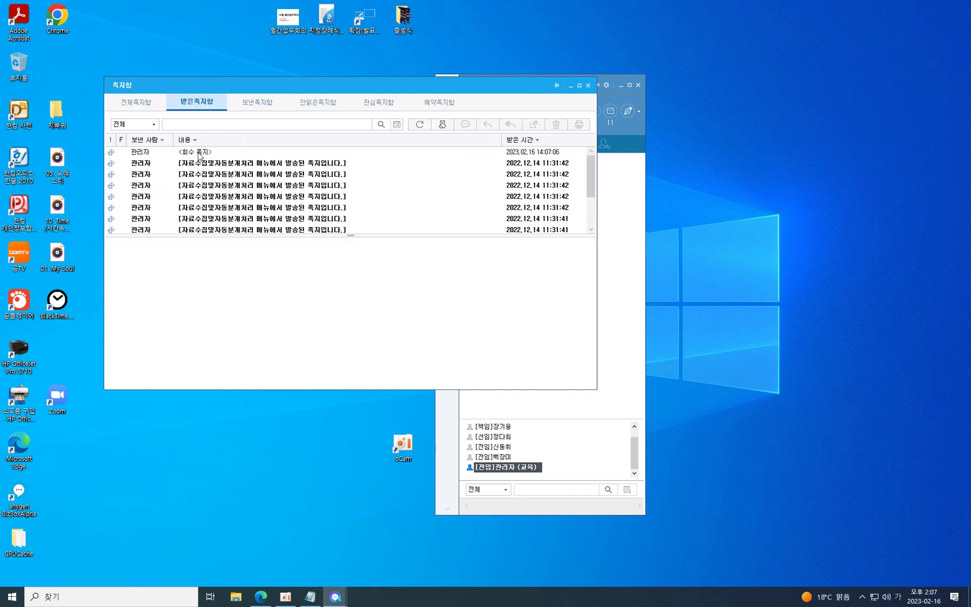
click(198, 157)
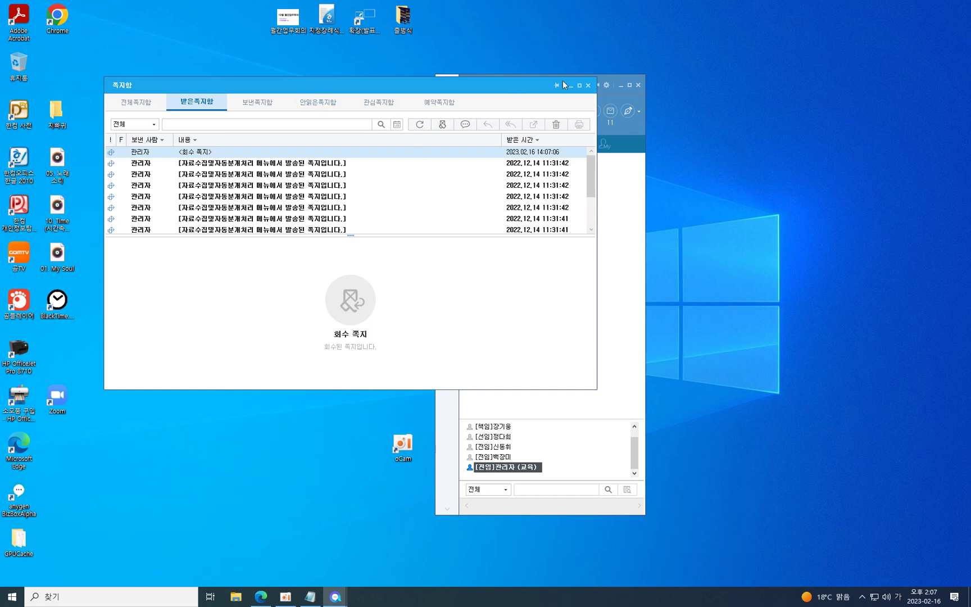
click(588, 85)
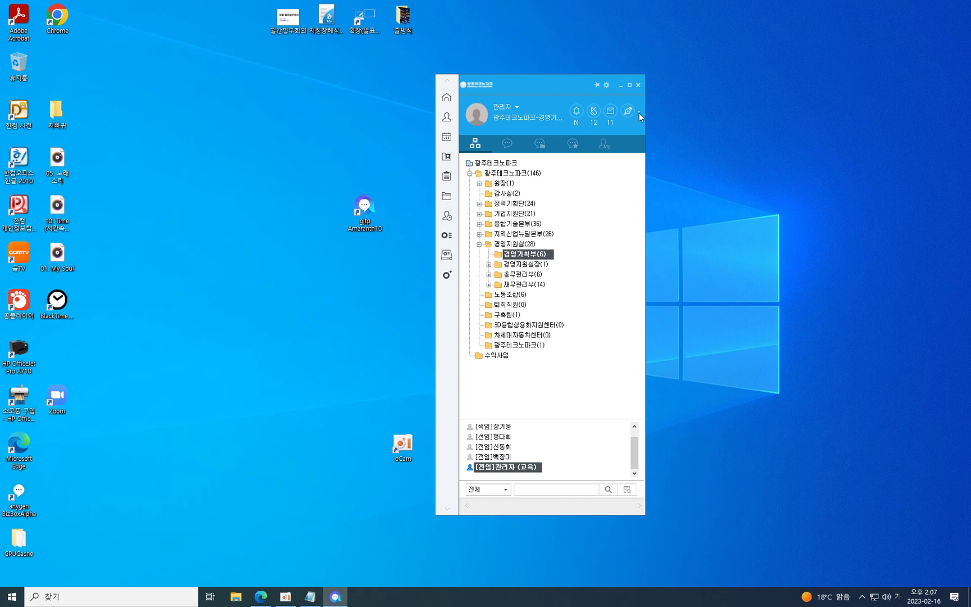
click(639, 113)
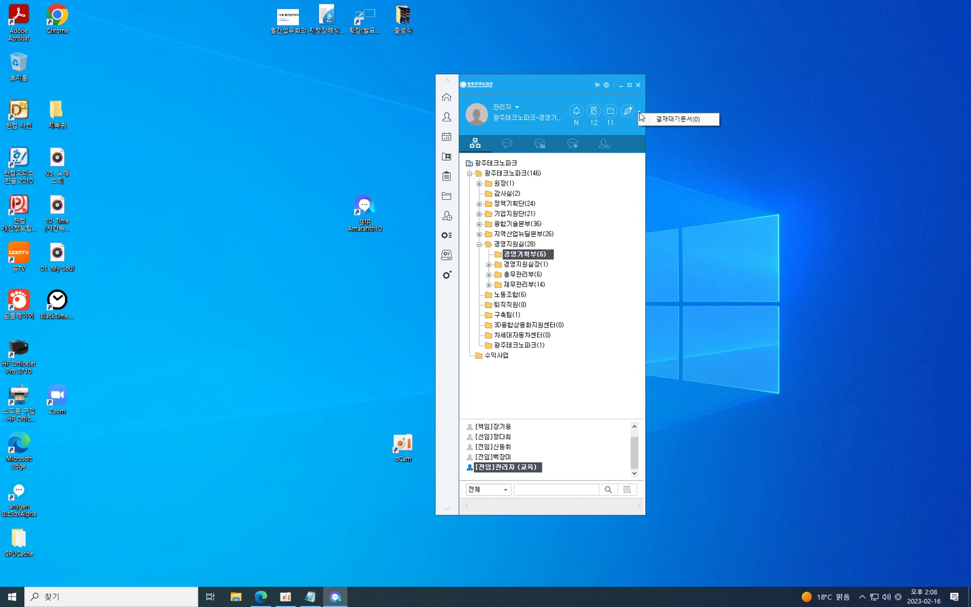
click(656, 121)
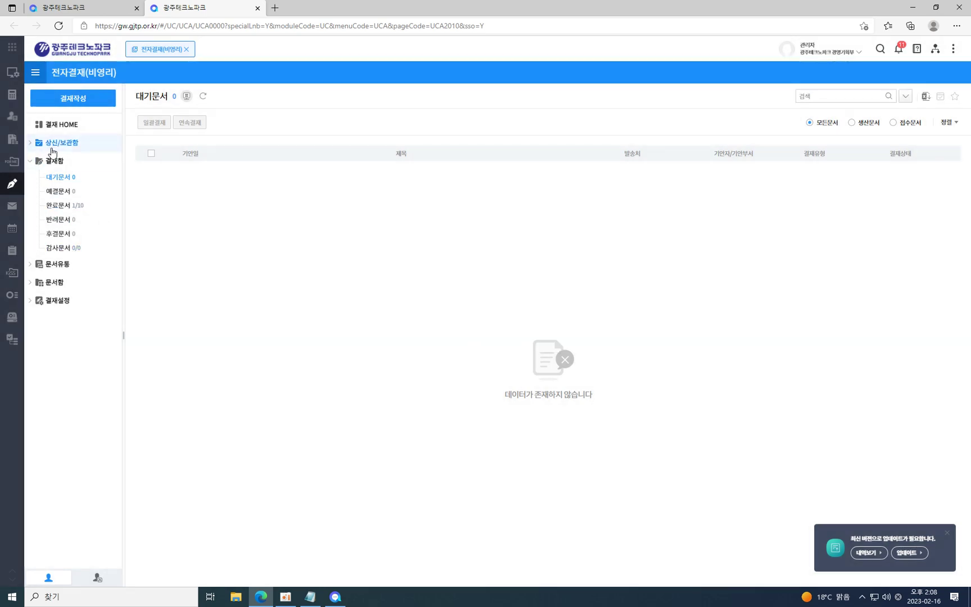
click(60, 143)
click(60, 202)
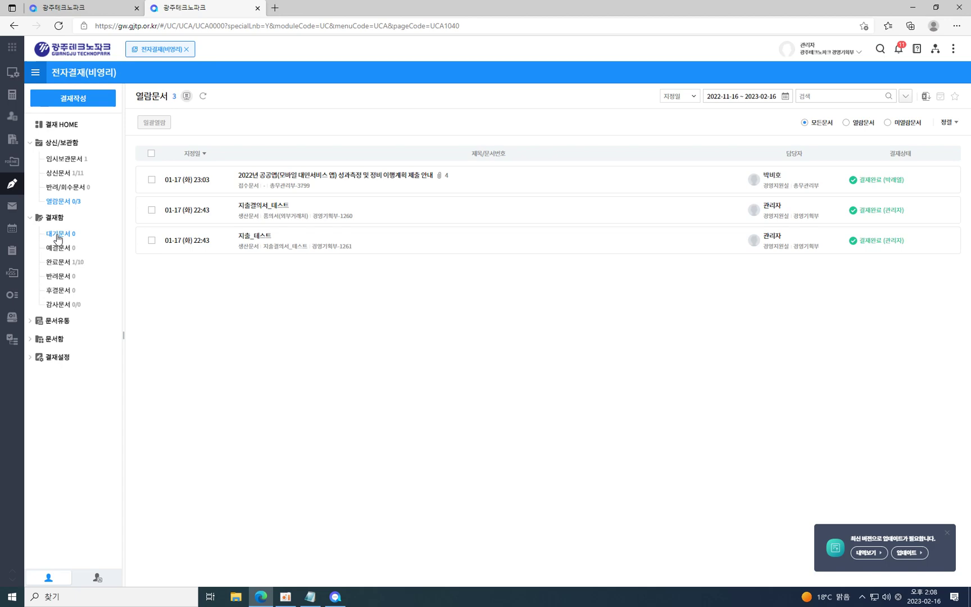
click(912, 7)
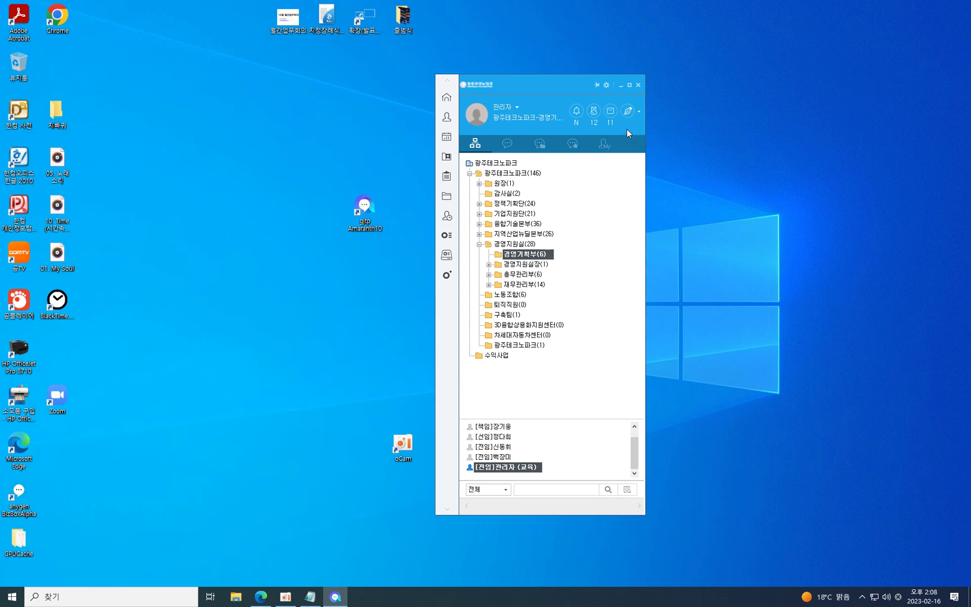
Start a group chat with five selected team members, then close it.
mouse_move(512, 469)
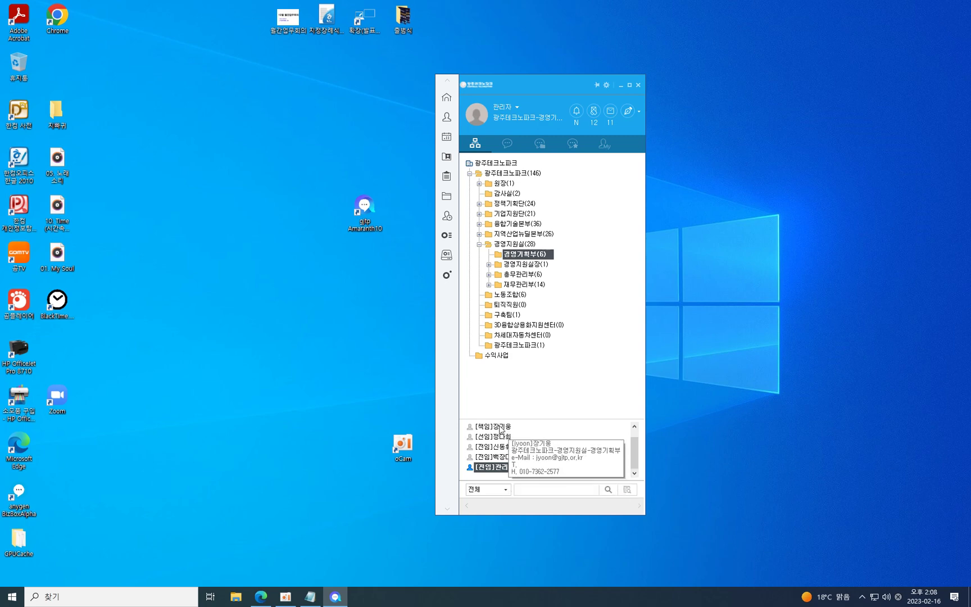
shift+click(500, 427)
right_click(499, 427)
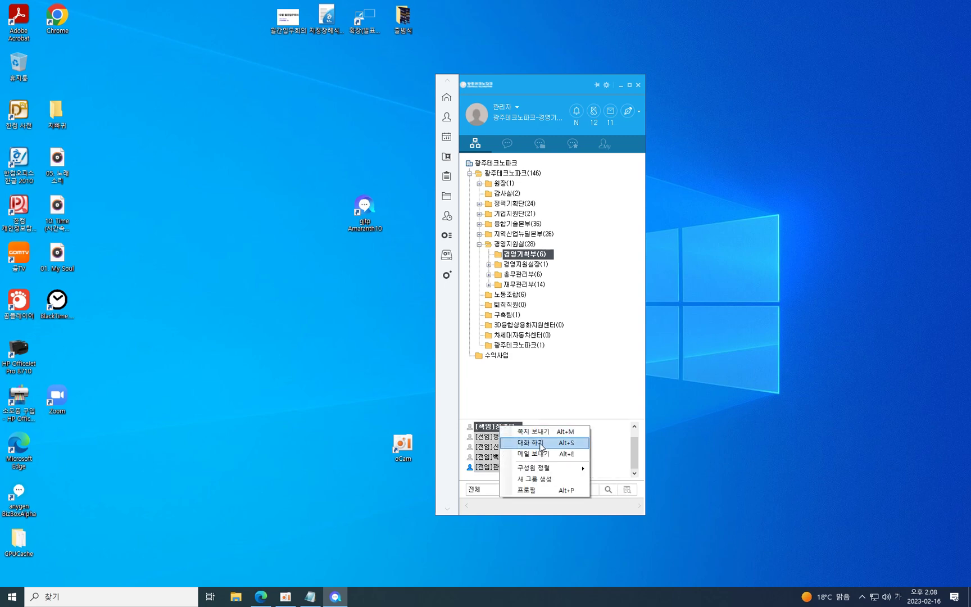
click(540, 444)
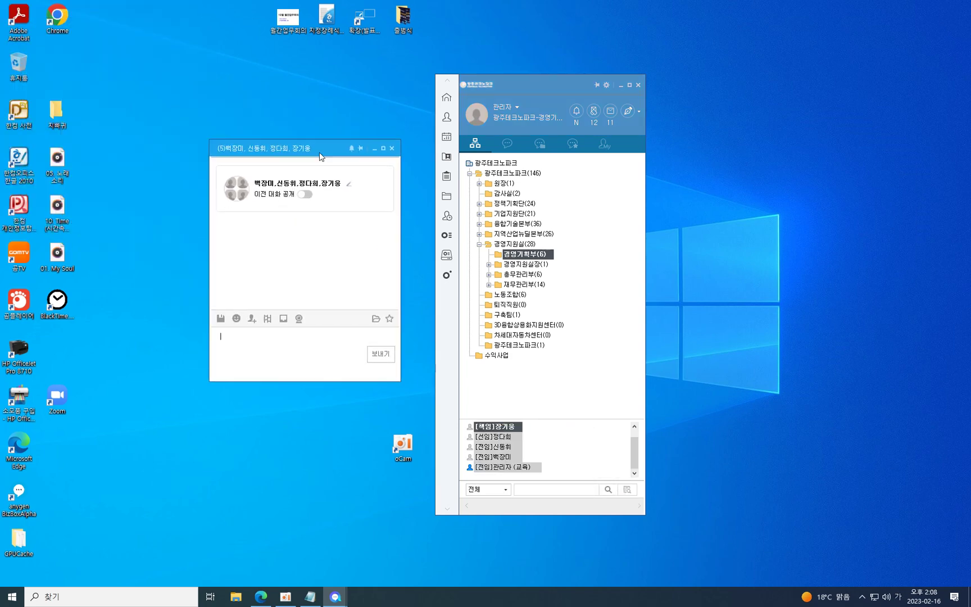
click(404, 162)
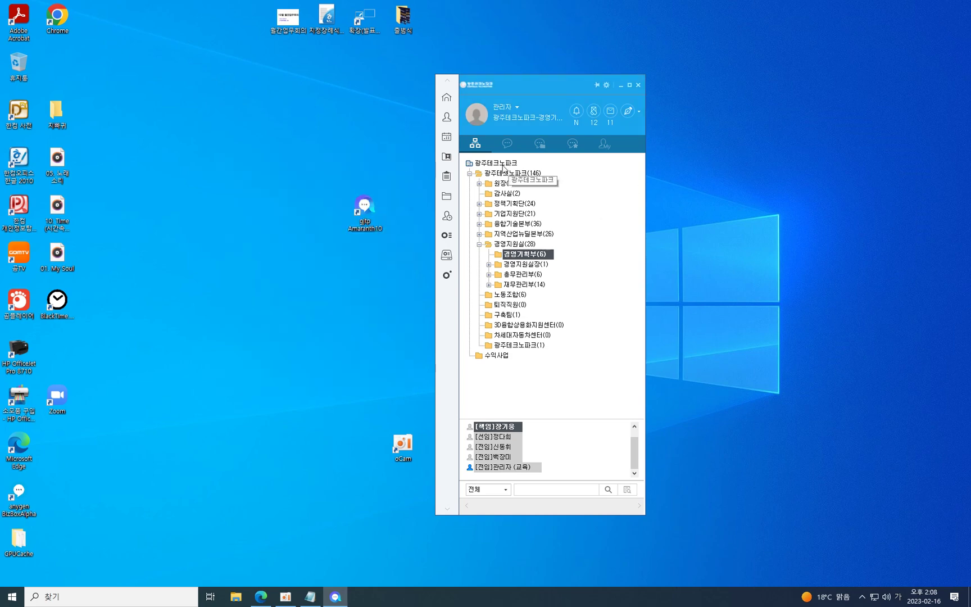
Start a note to the whole 광주테크노파크 organisation and move its window left.
right_click(499, 163)
click(530, 173)
drag(477, 190, 396, 190)
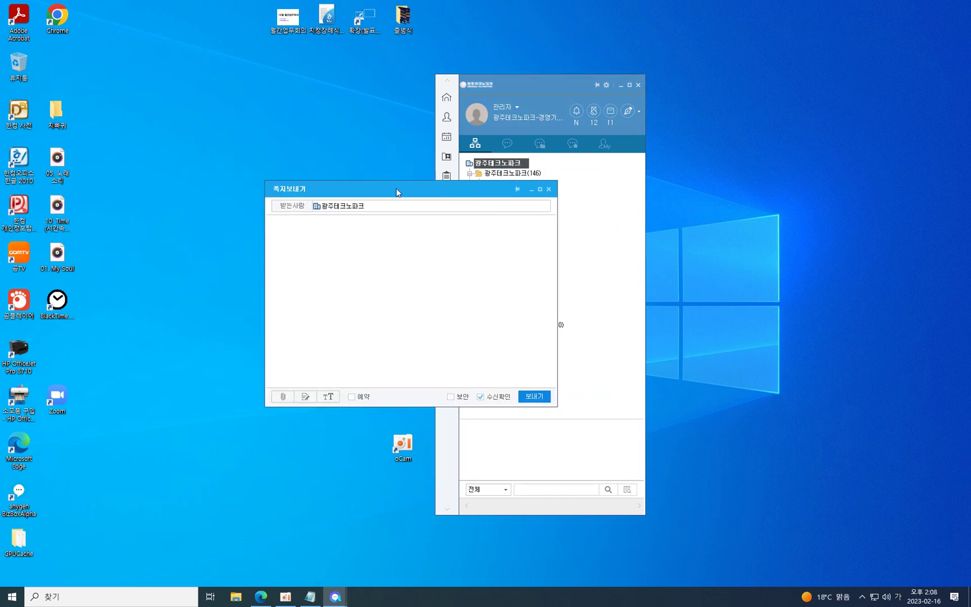
Discard the organisation-wide draft and address a new note to 정책기획단, 기업지원단 and the admin.
click(558, 94)
drag(558, 94, 724, 103)
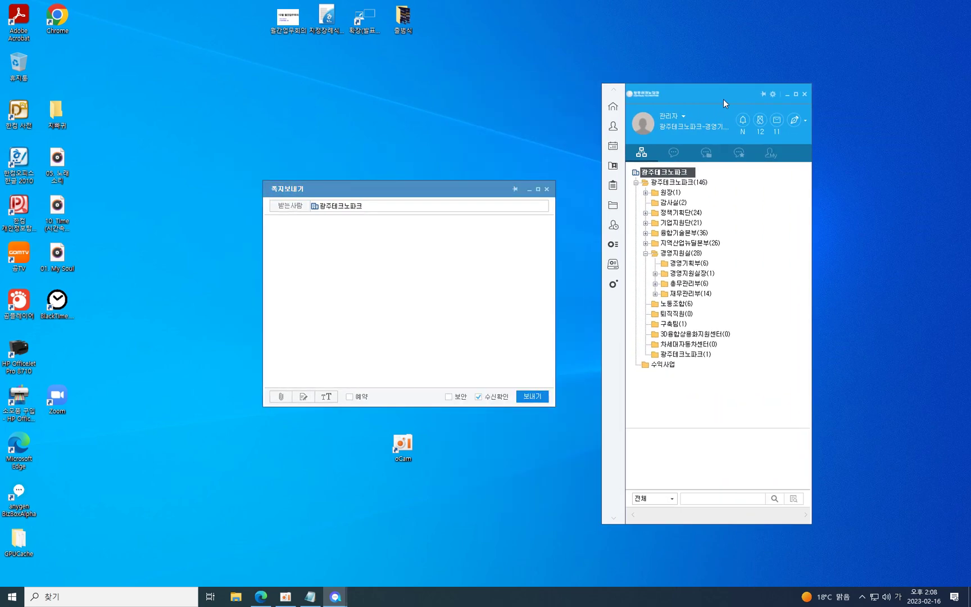
click(547, 190)
click(704, 215)
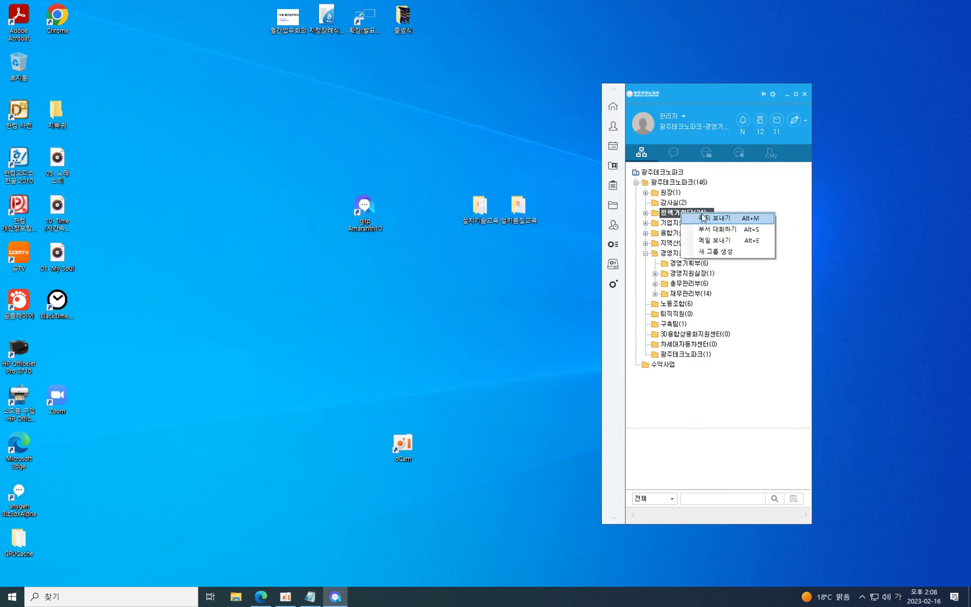
click(692, 223)
drag(692, 223, 522, 211)
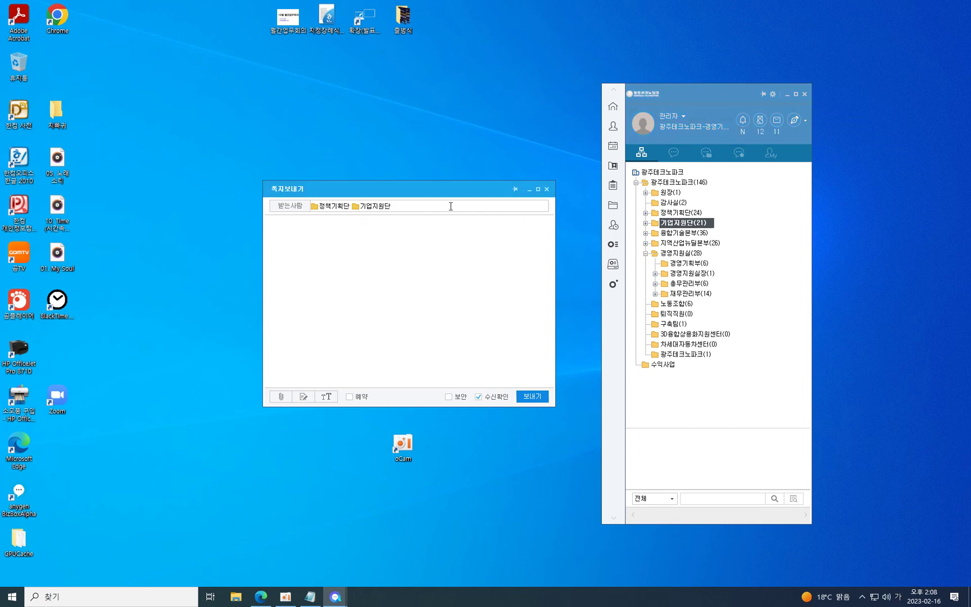
text(관리)
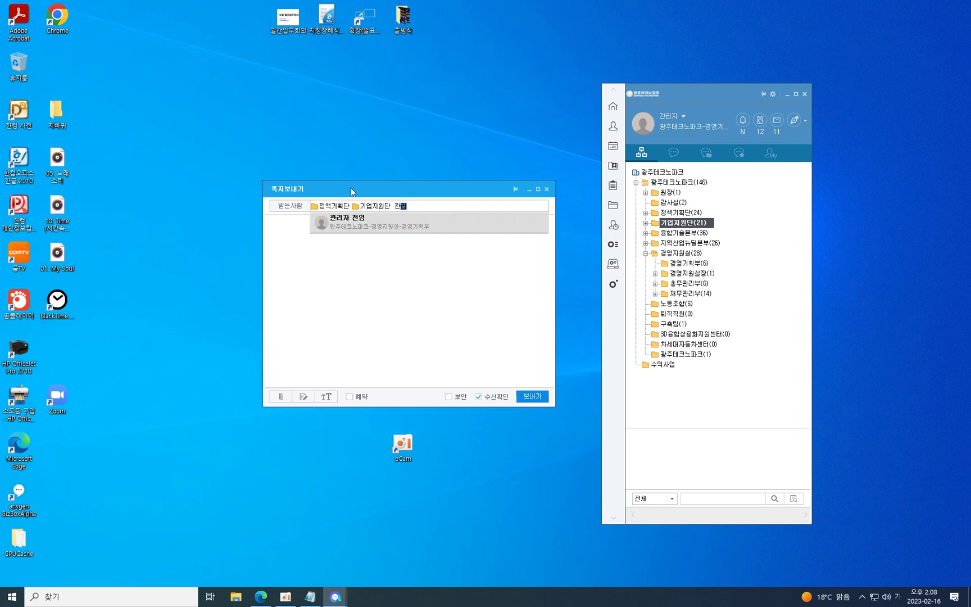
click(358, 219)
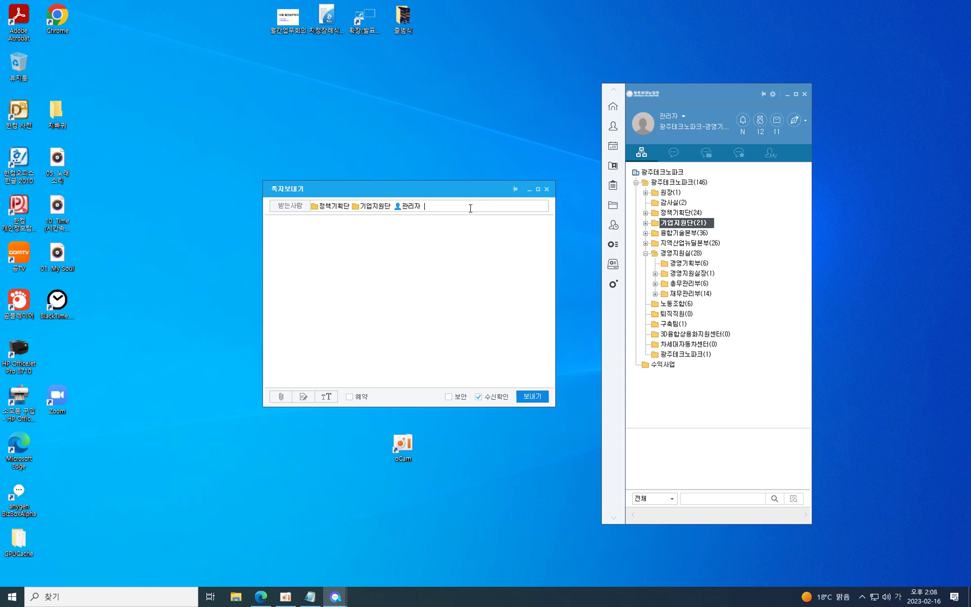
Try adding a staff member and the 원장 group as recipients, cancel, and close the note unsent.
click(288, 207)
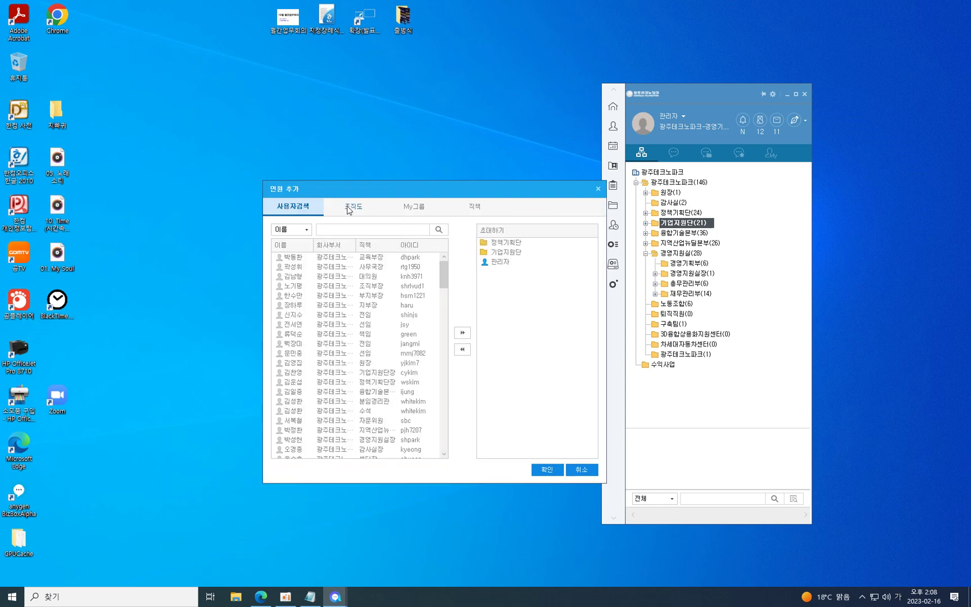
double_click(324, 267)
click(357, 214)
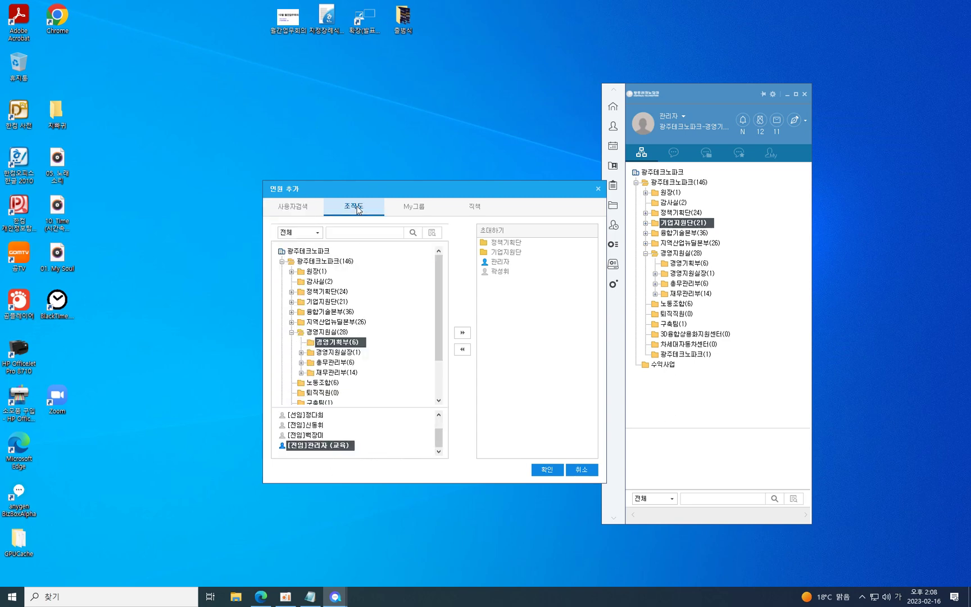
click(469, 334)
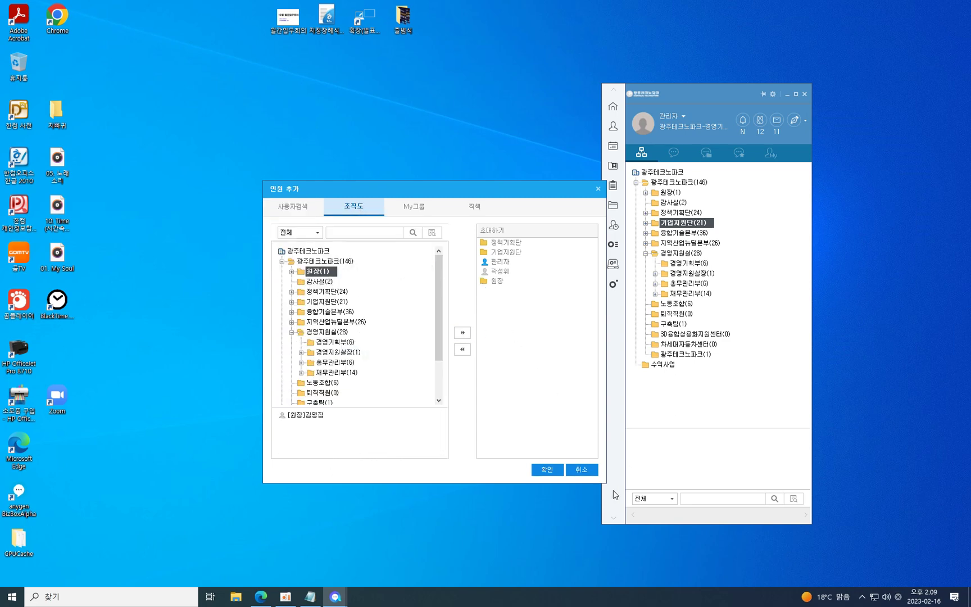
click(583, 472)
click(546, 190)
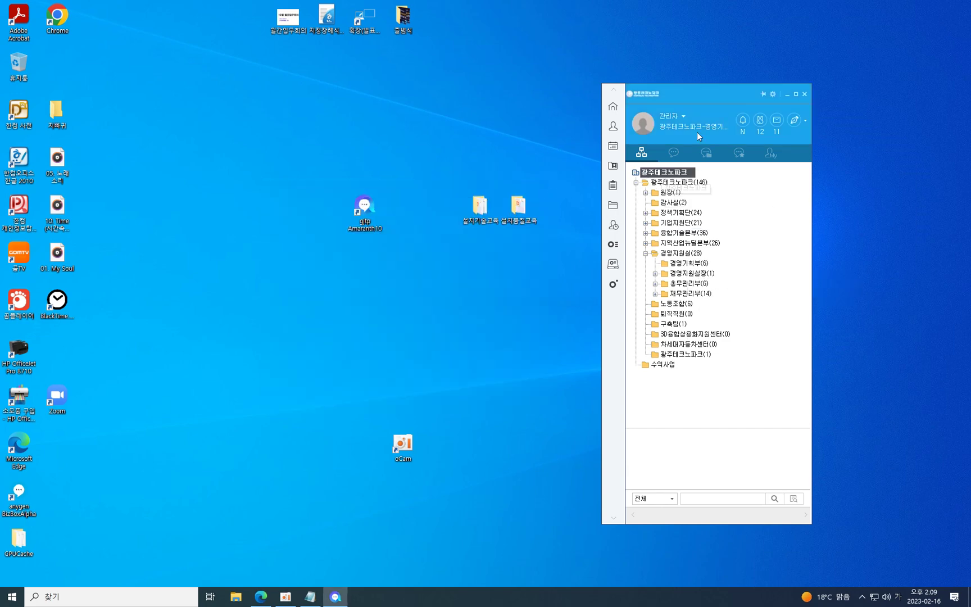
Start a department group chat with 경영기획부 and move its window up and left.
click(696, 263)
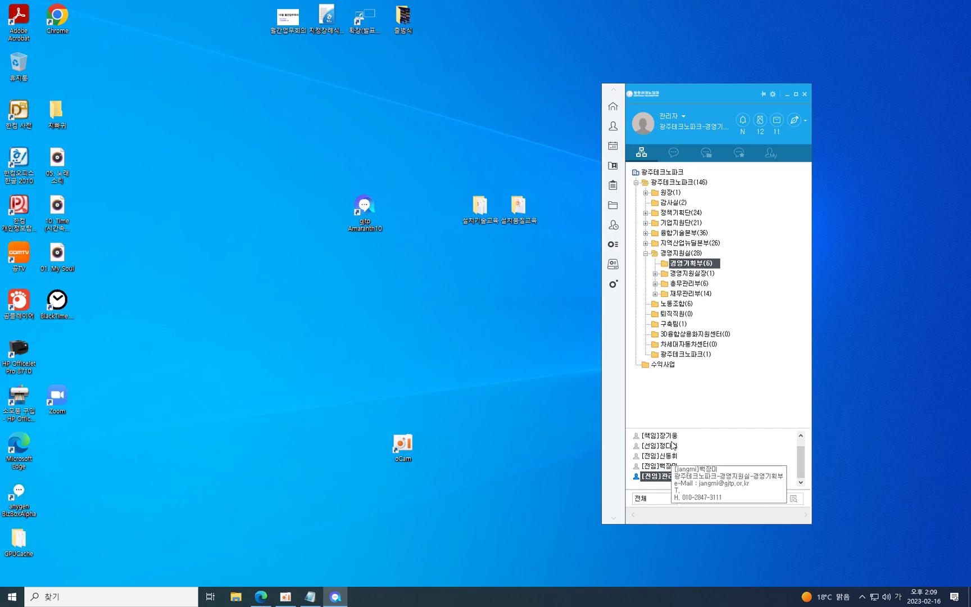
right_click(693, 263)
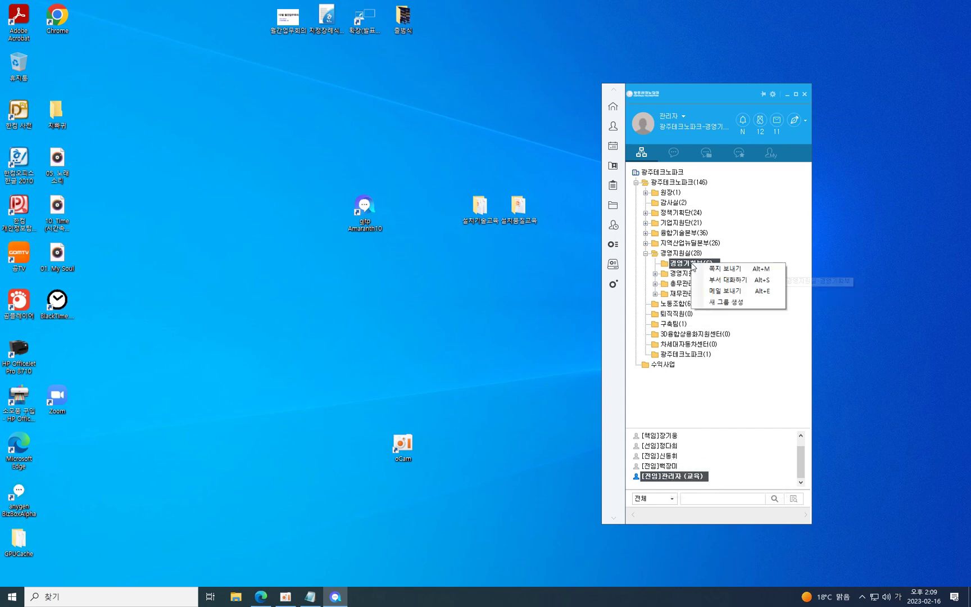
click(729, 280)
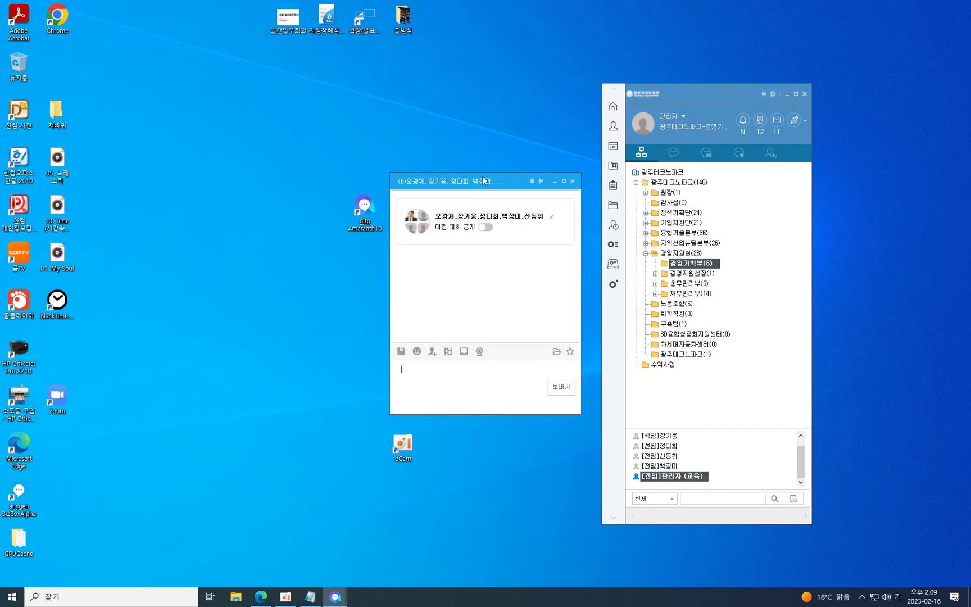
drag(484, 180, 447, 160)
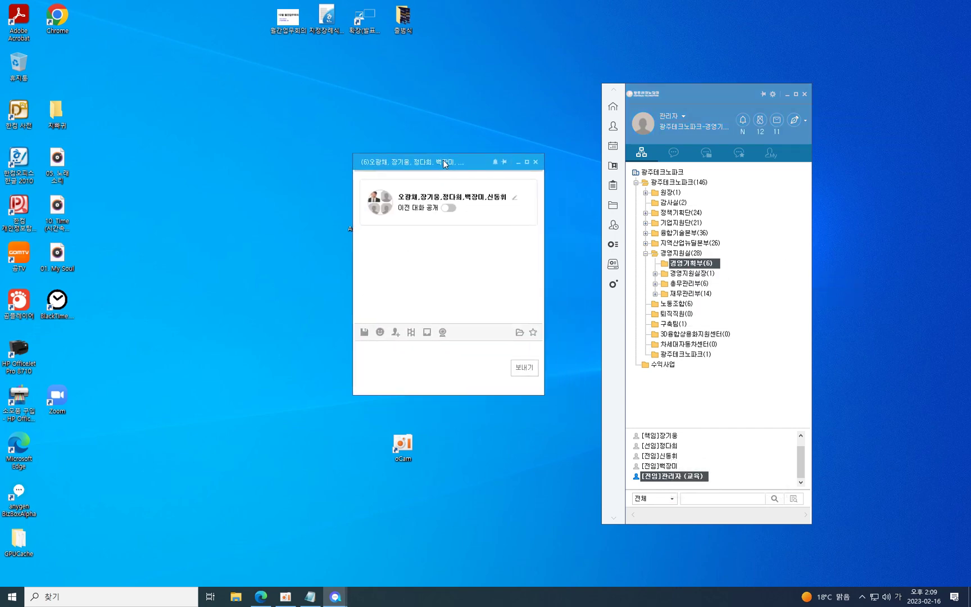
Run a 간식내기 ladder game in the chat and view its result.
click(411, 332)
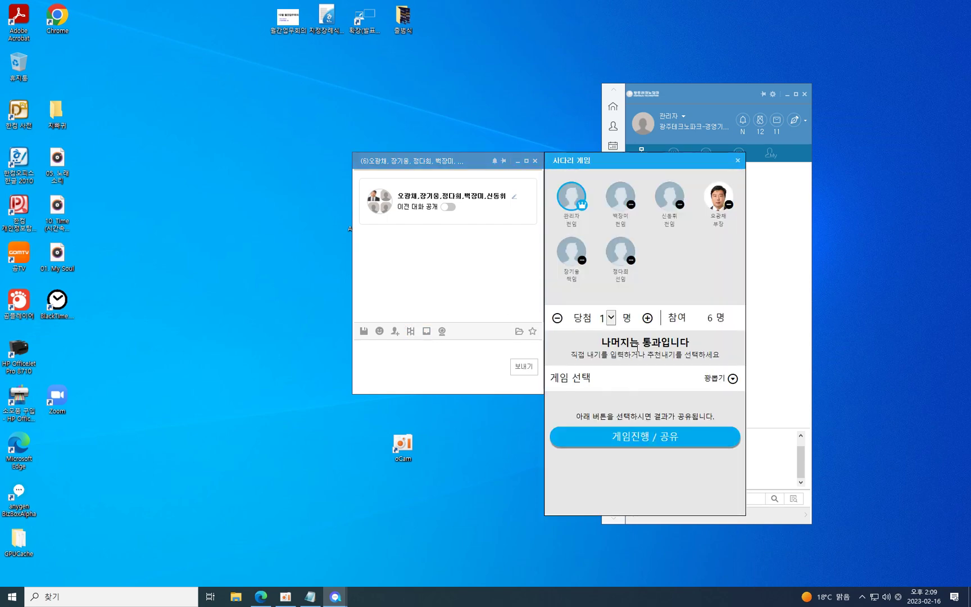
click(733, 378)
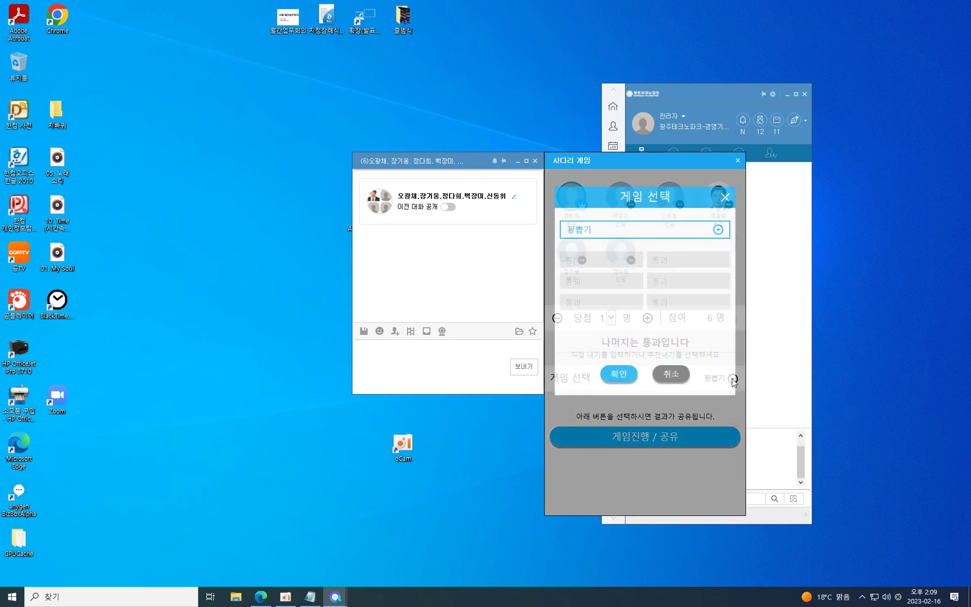
click(632, 231)
click(616, 252)
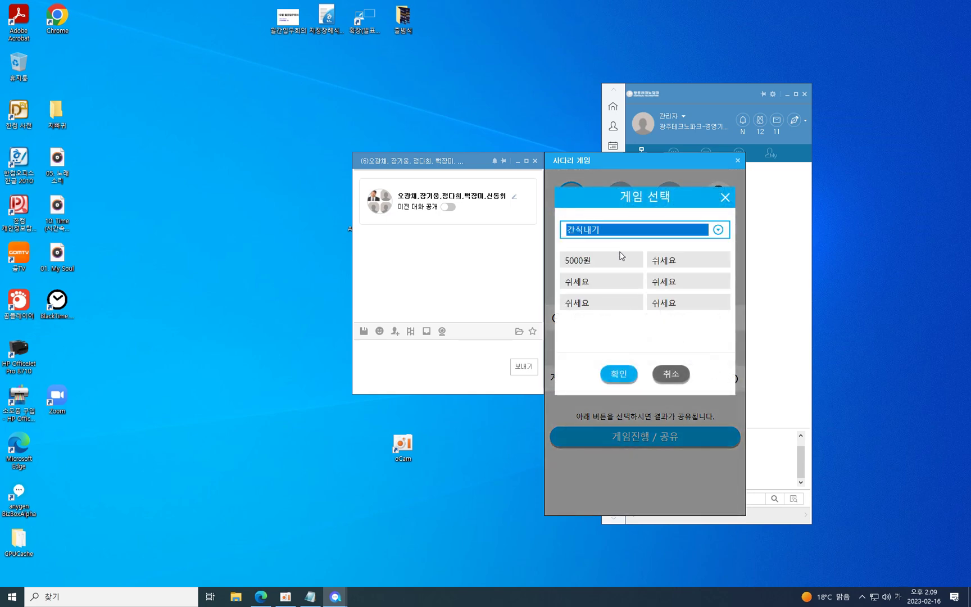
click(620, 377)
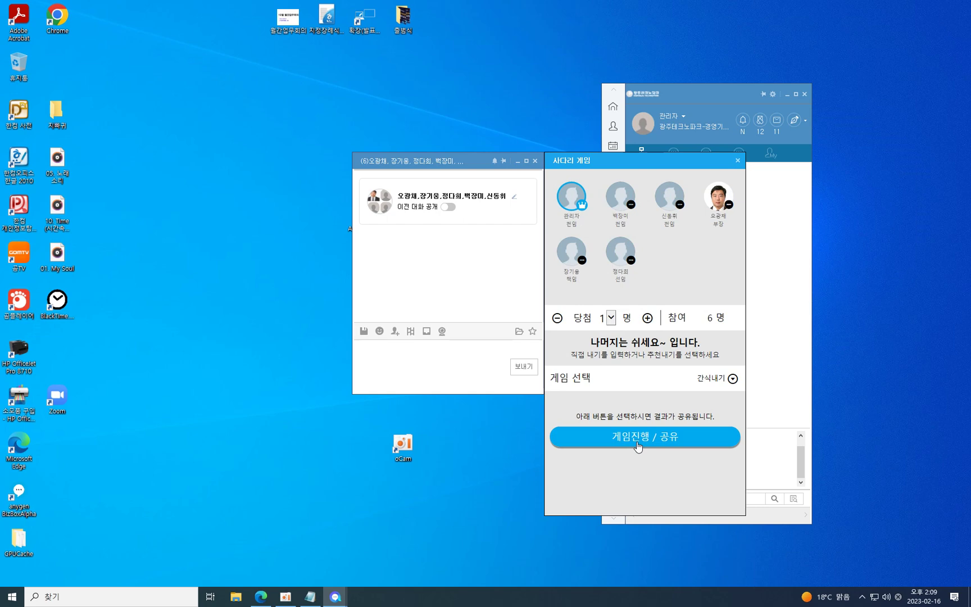
click(638, 447)
click(478, 291)
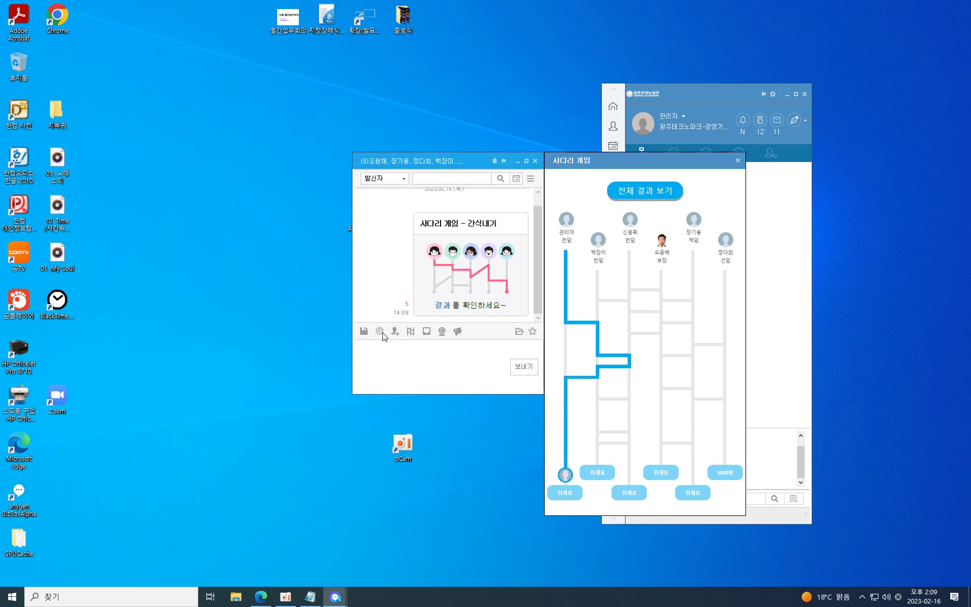
Send a corgi sticker, close the chat, and launch the groupware home in the browser.
click(380, 332)
click(651, 283)
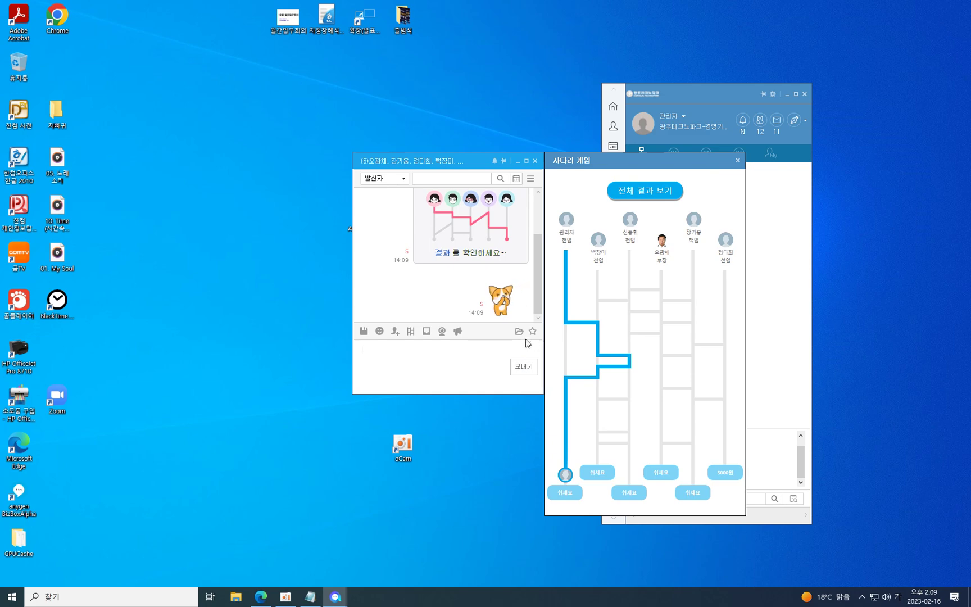
click(536, 159)
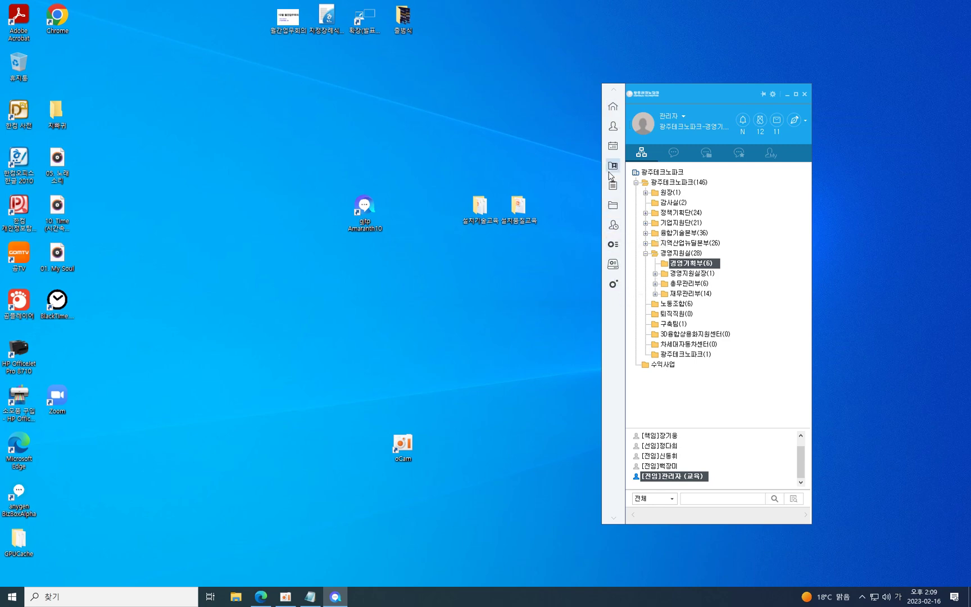
click(613, 106)
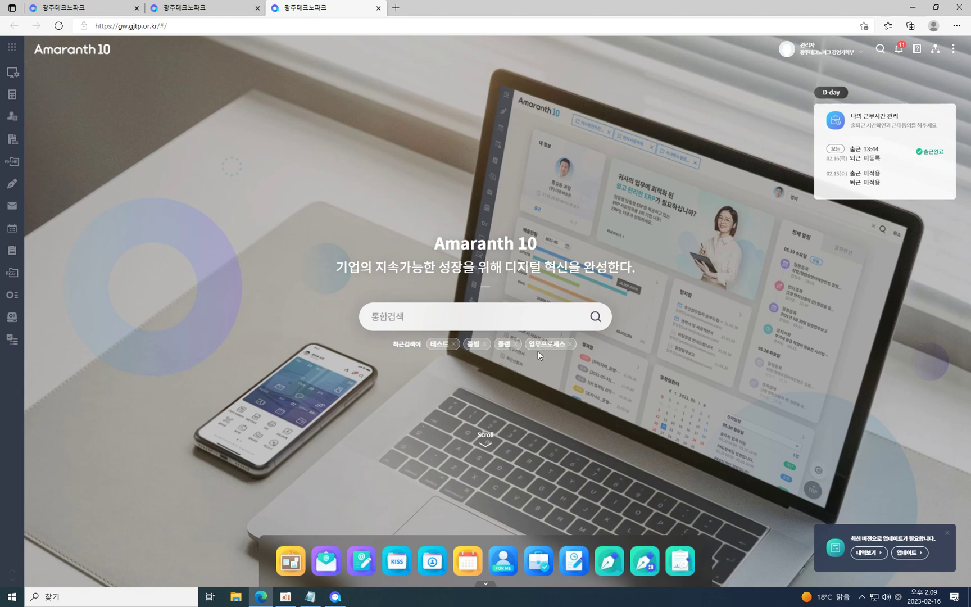
Check the Notepad address, view the 다운로드 센터, then close the browser and minimize Notepad.
click(310, 596)
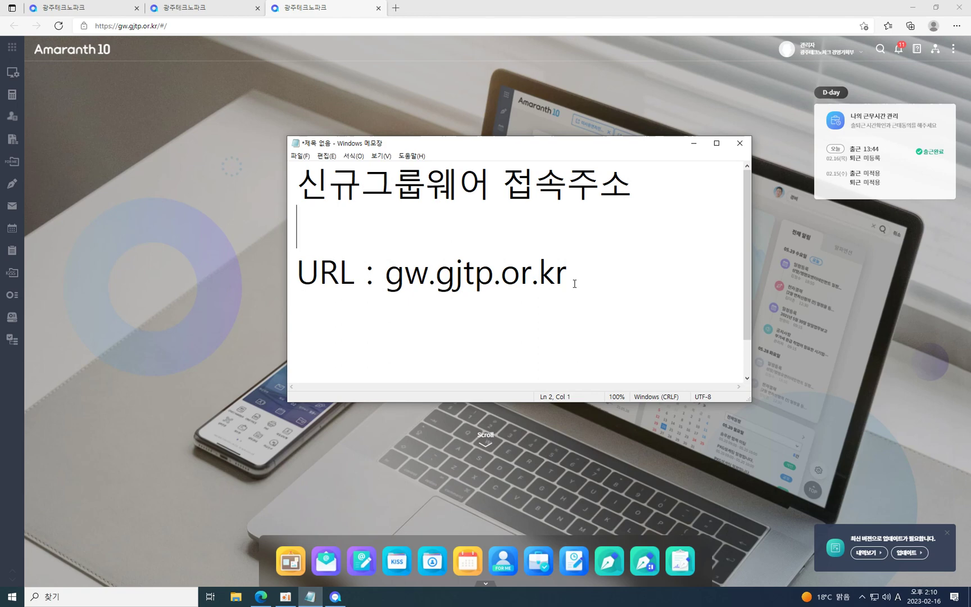
click(807, 73)
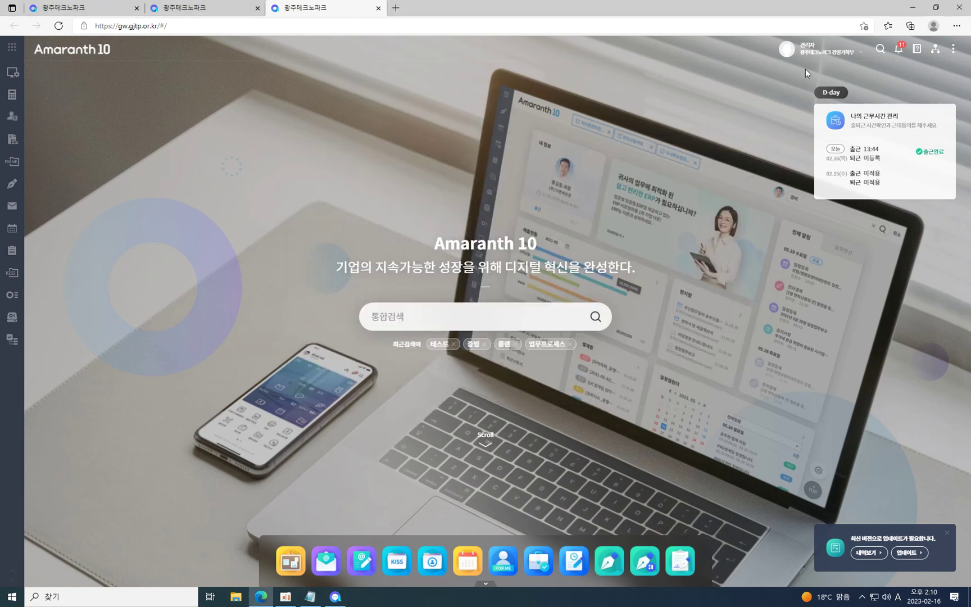
click(948, 50)
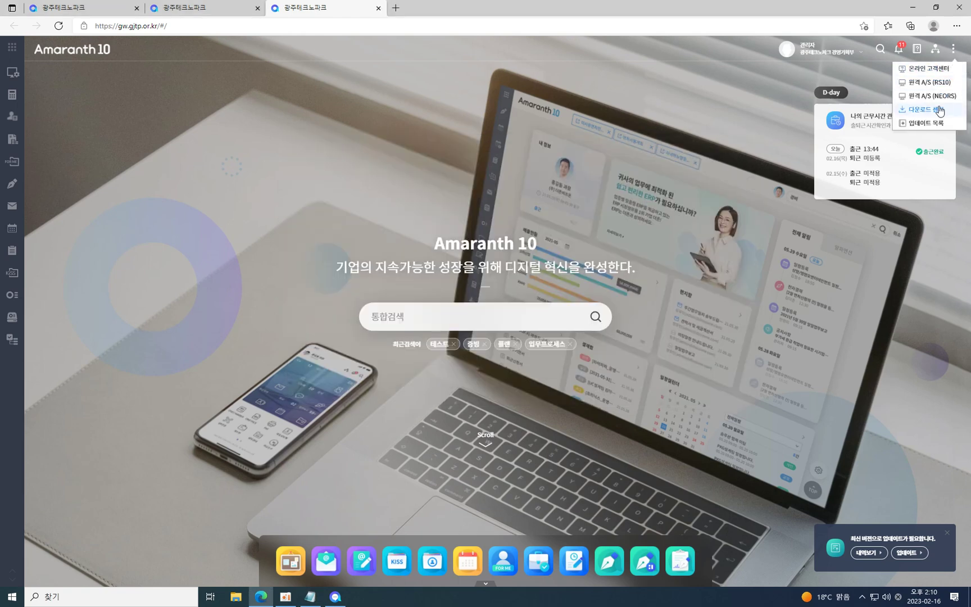
click(936, 110)
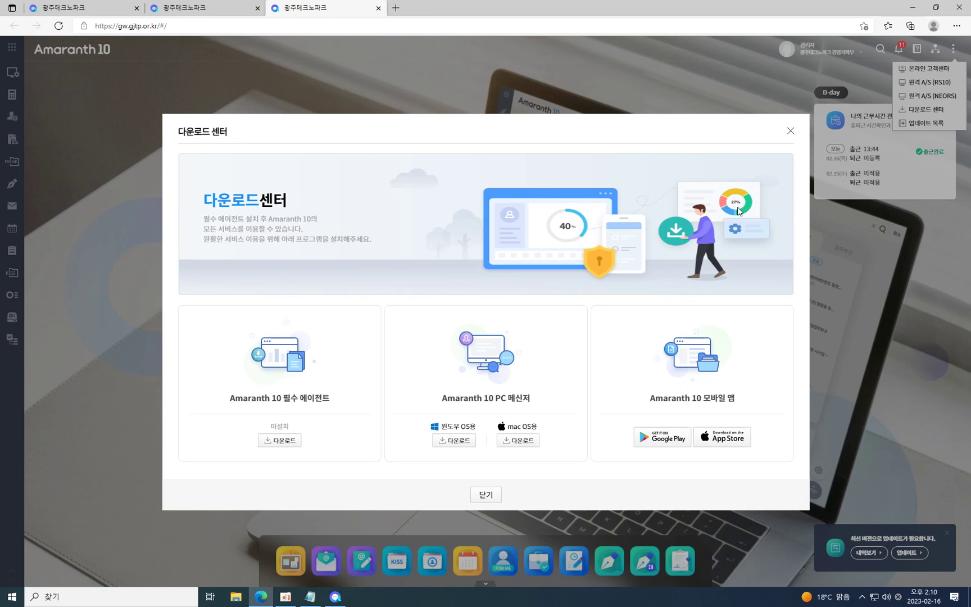
click(790, 132)
click(958, 8)
click(693, 142)
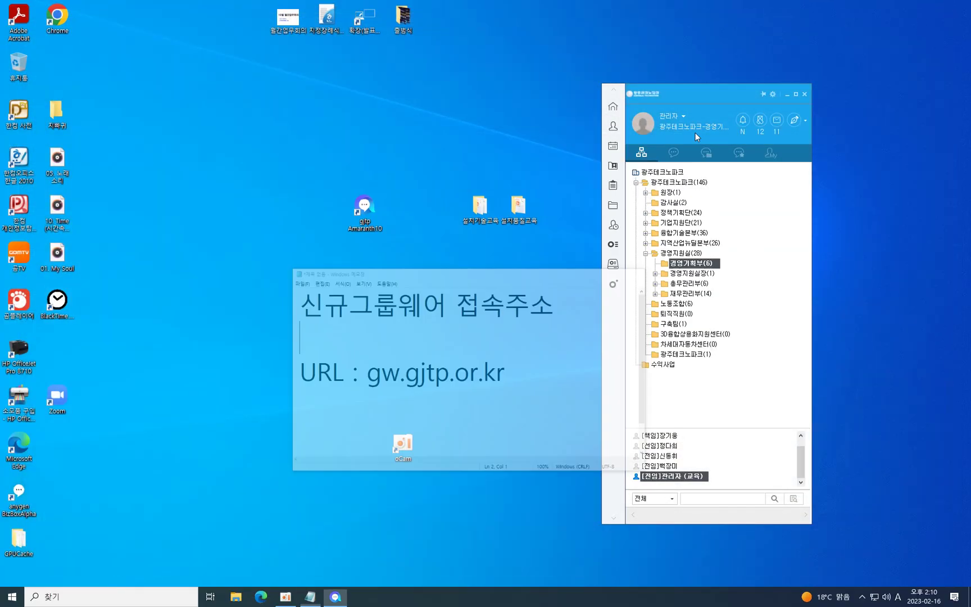
Move the messenger to the top of the screen and launch the groupware home from it.
drag(691, 95, 669, 23)
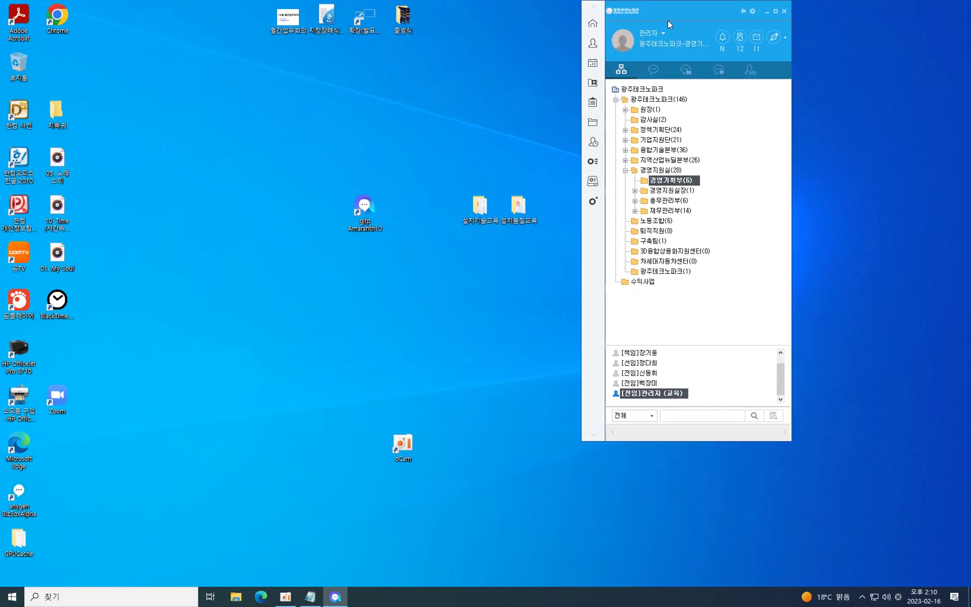
click(594, 27)
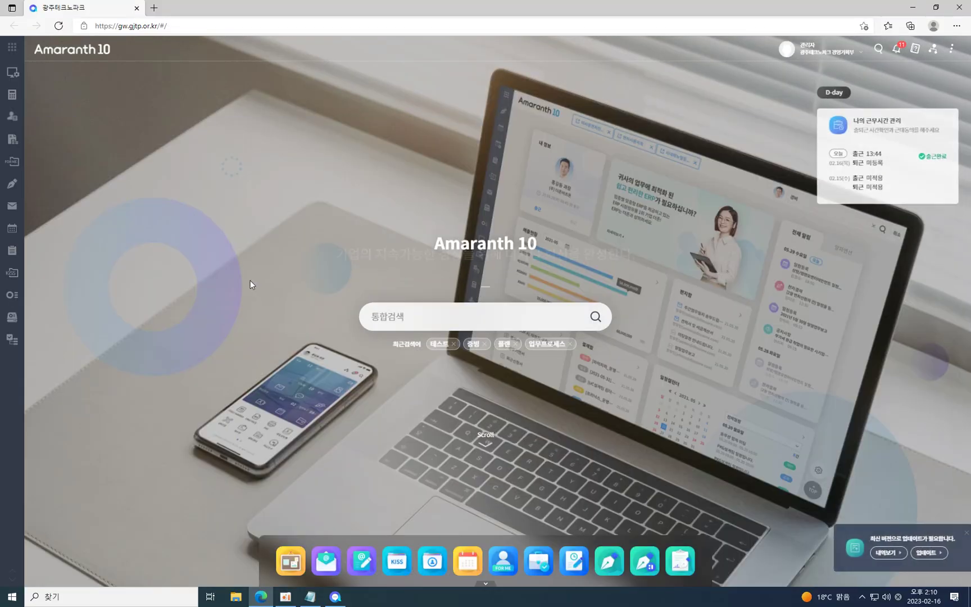
mouse_move(3, 144)
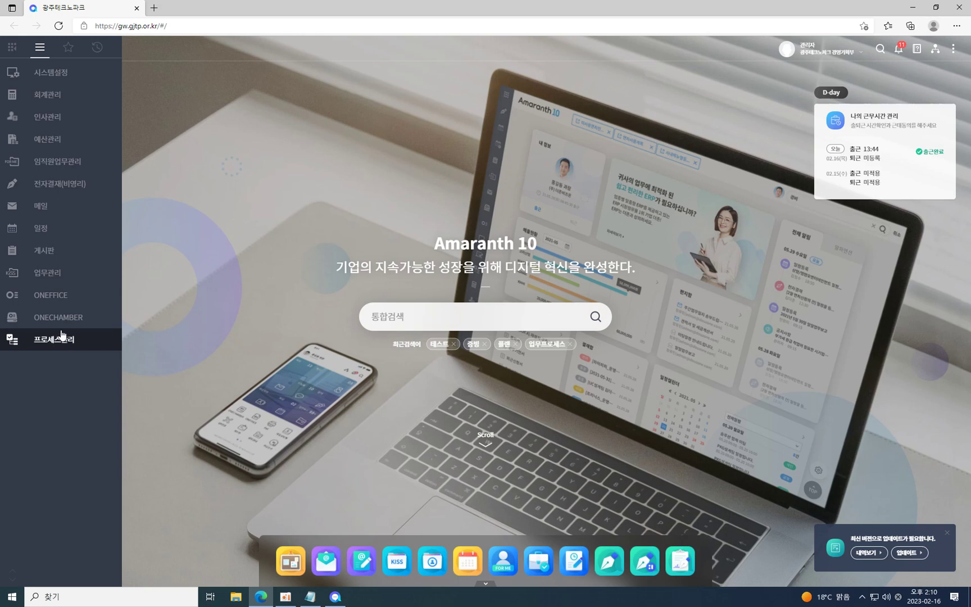
Open the 전자결재(비영리), mail, schedule, task management, ONEFFICE and process management modules.
click(66, 185)
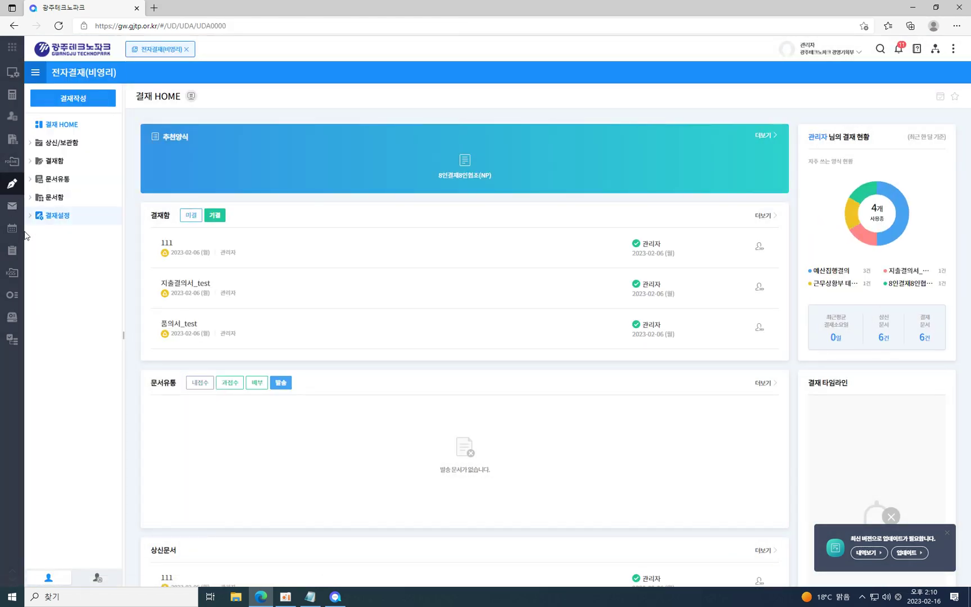
click(23, 206)
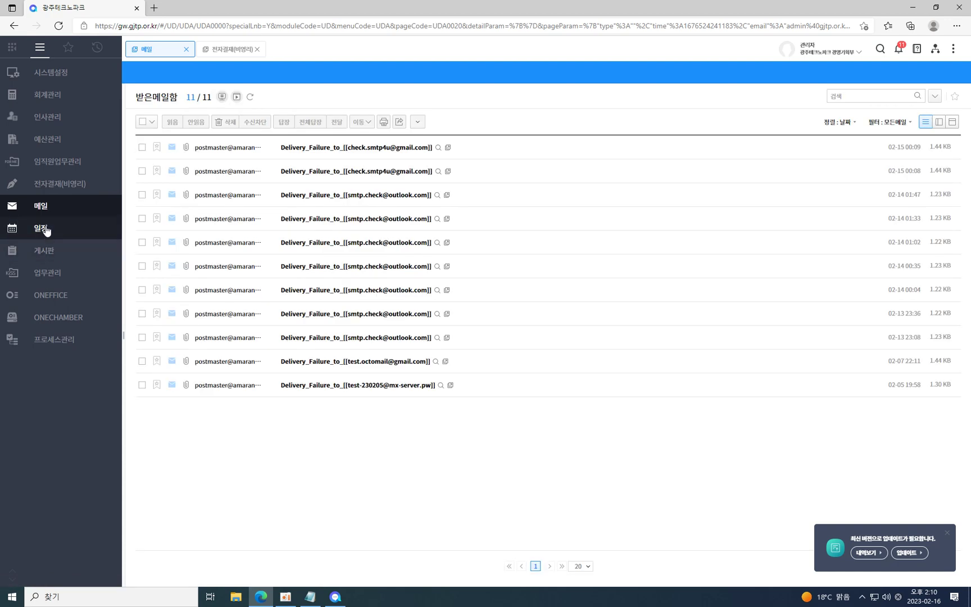
click(46, 231)
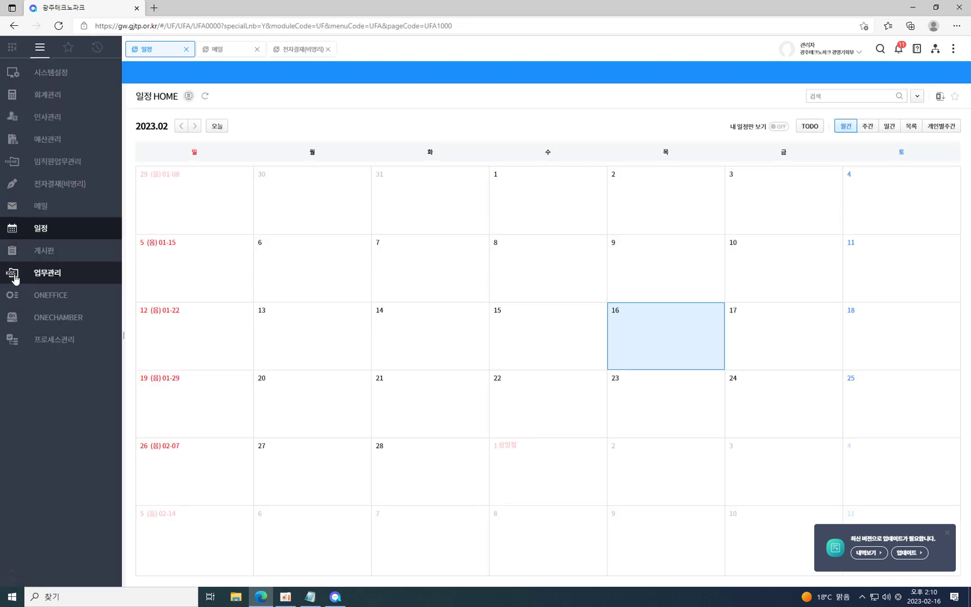
click(15, 276)
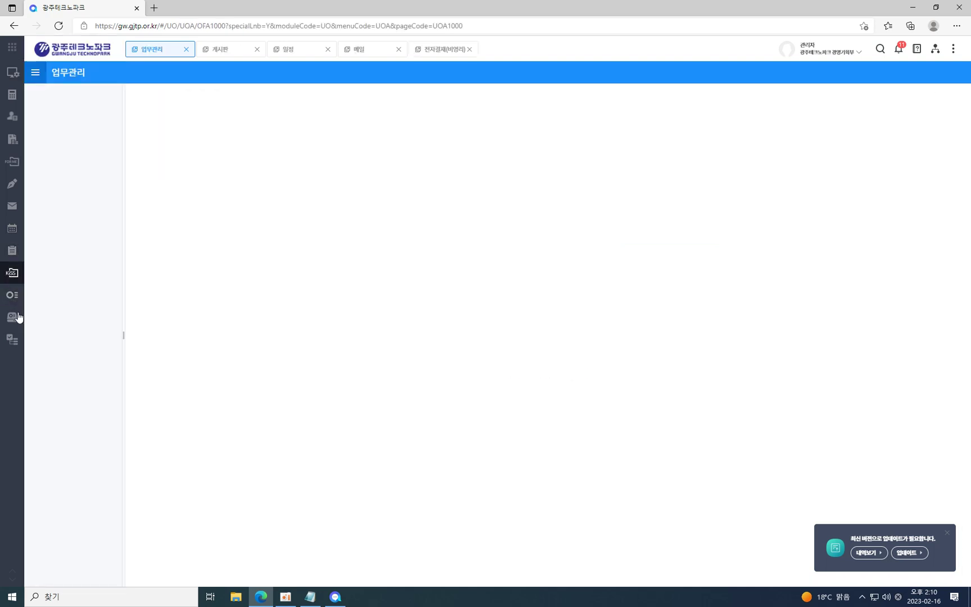
click(14, 295)
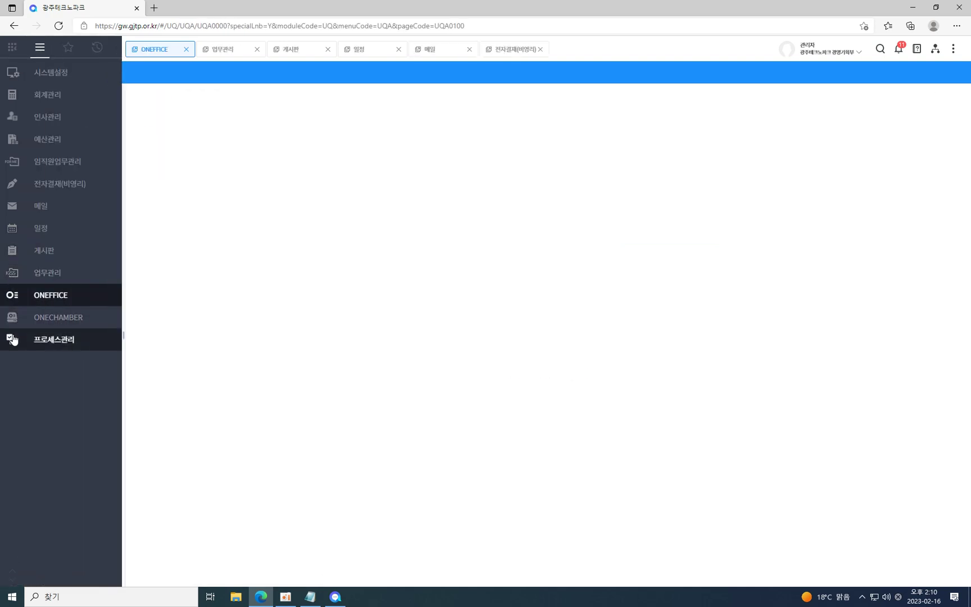
click(12, 317)
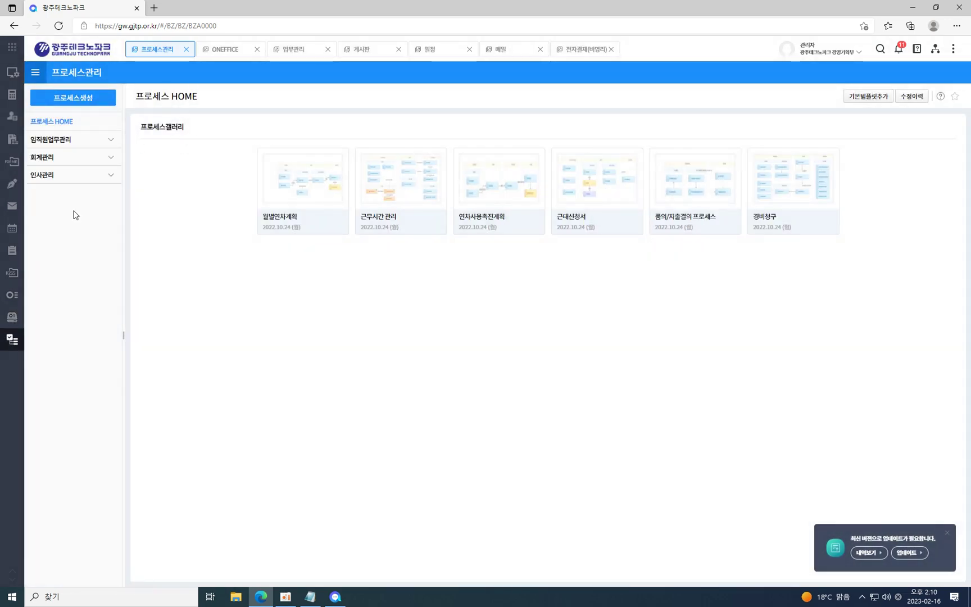
click(12, 189)
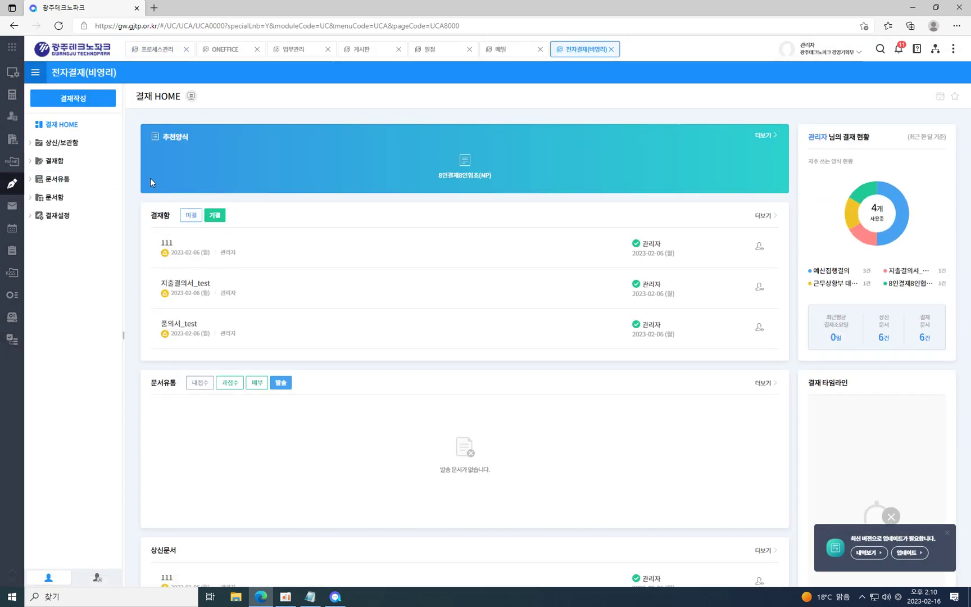
Cycle through the mail, schedule, board, task, process and e-approval tabs, then close the mail tab.
click(514, 51)
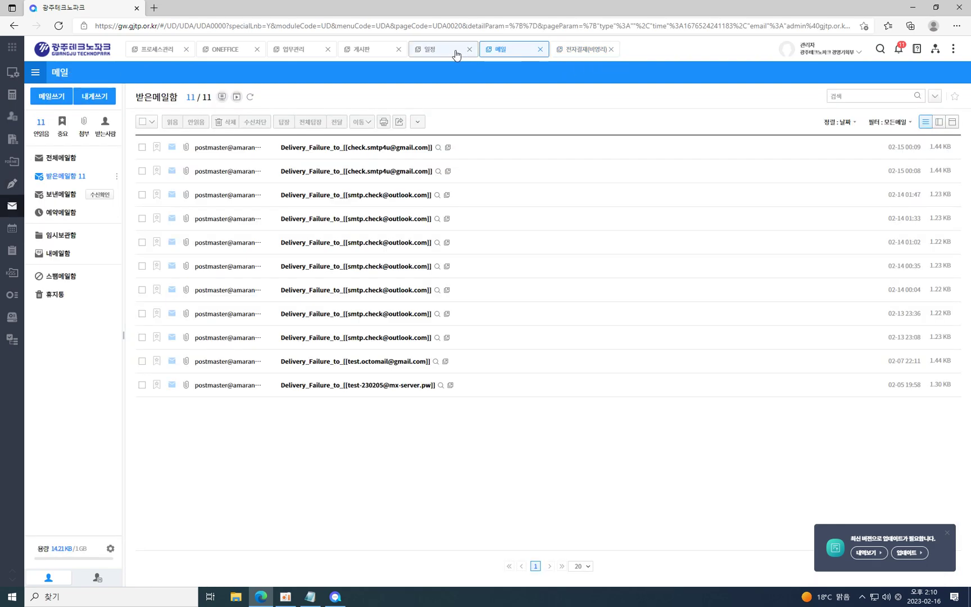
click(456, 52)
click(372, 52)
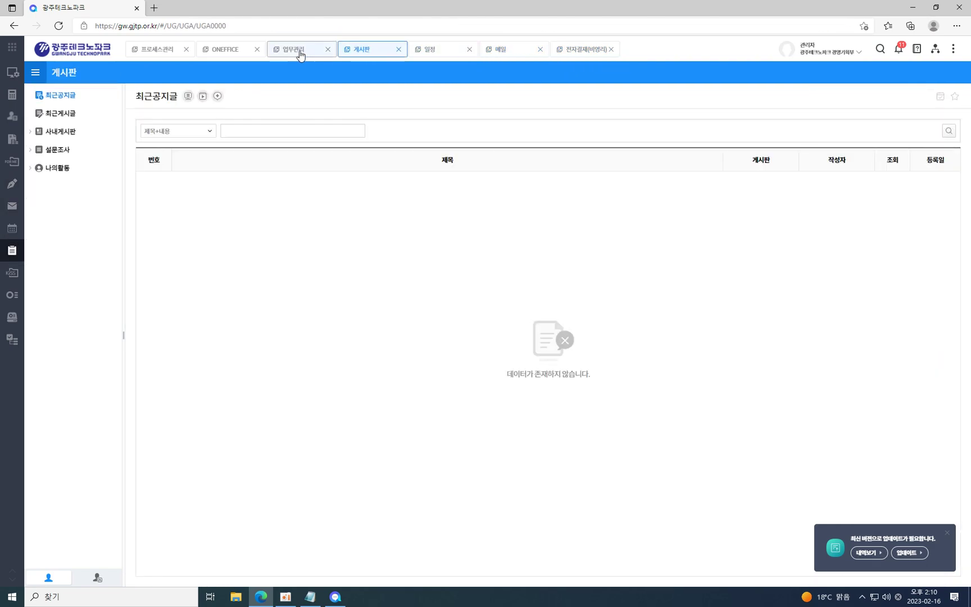
click(299, 51)
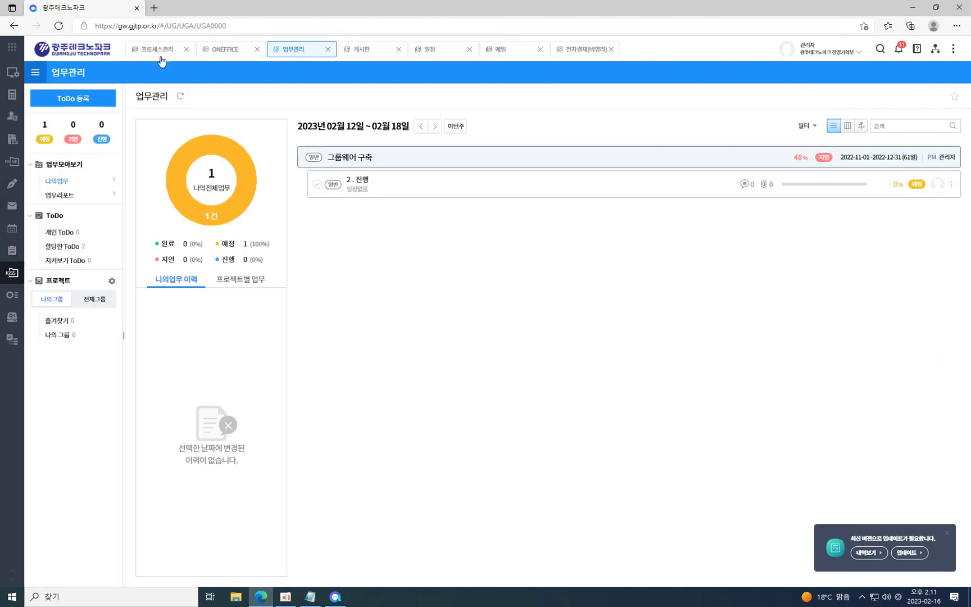
click(145, 52)
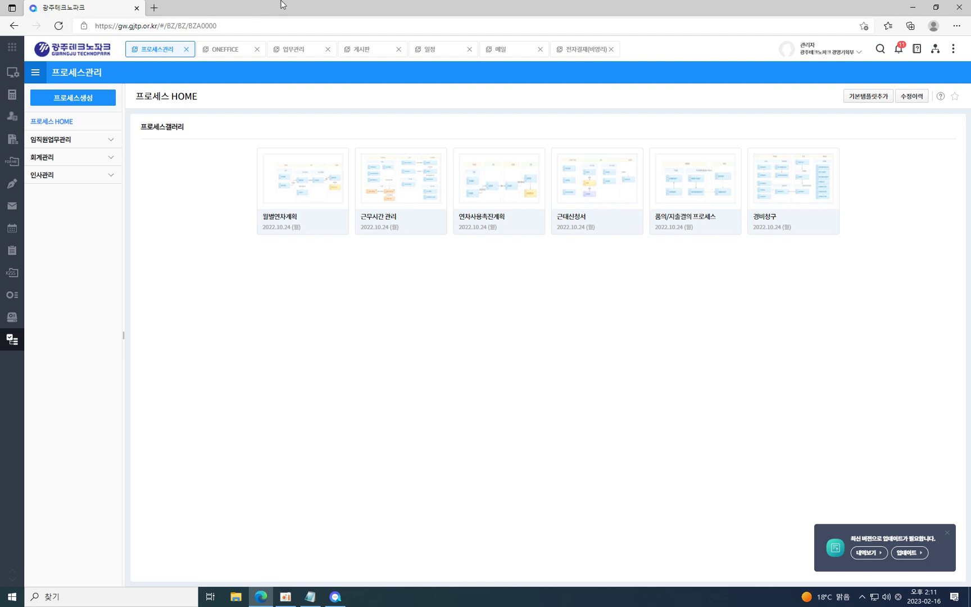
click(588, 52)
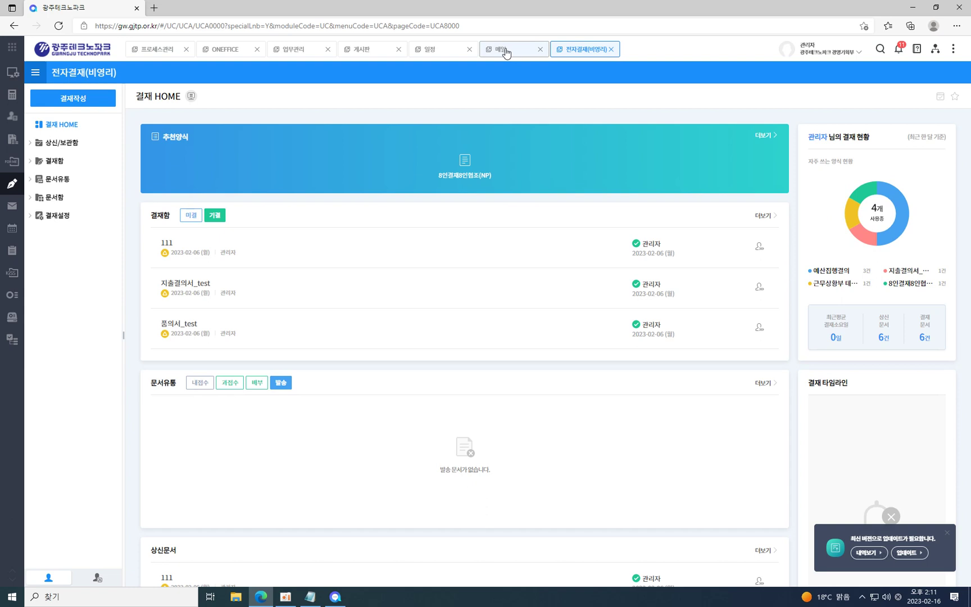
click(506, 53)
click(441, 56)
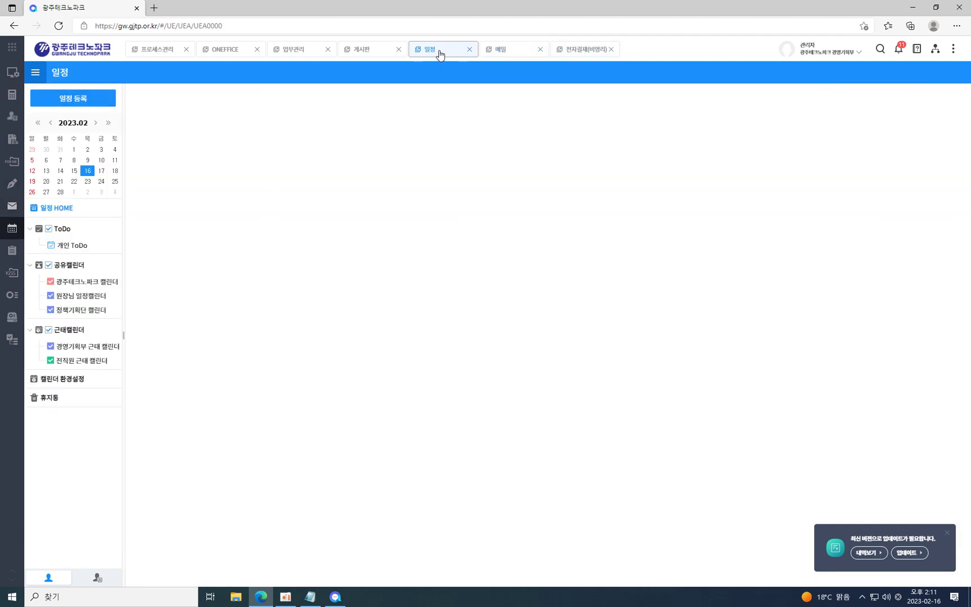
click(501, 53)
click(573, 54)
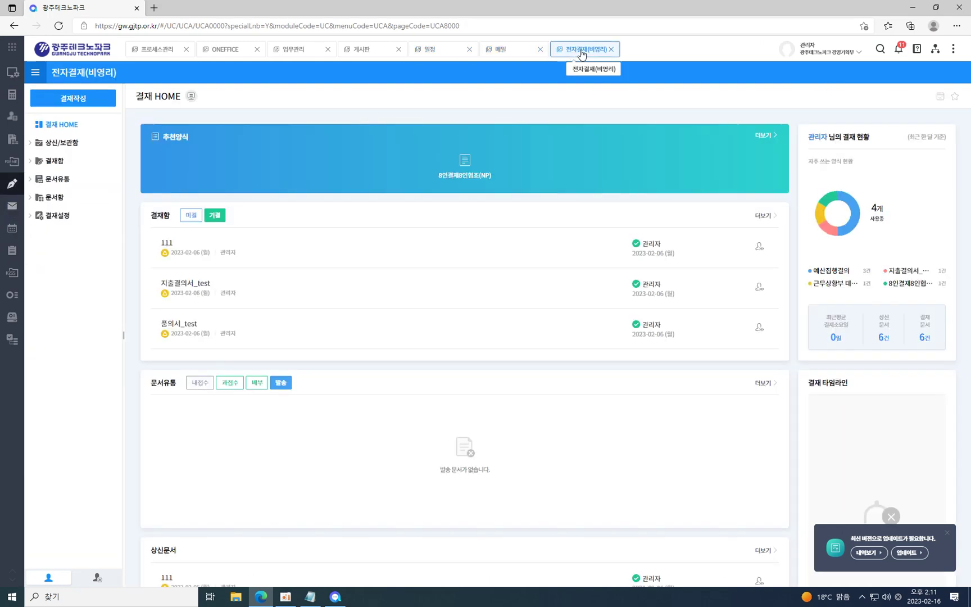
click(540, 50)
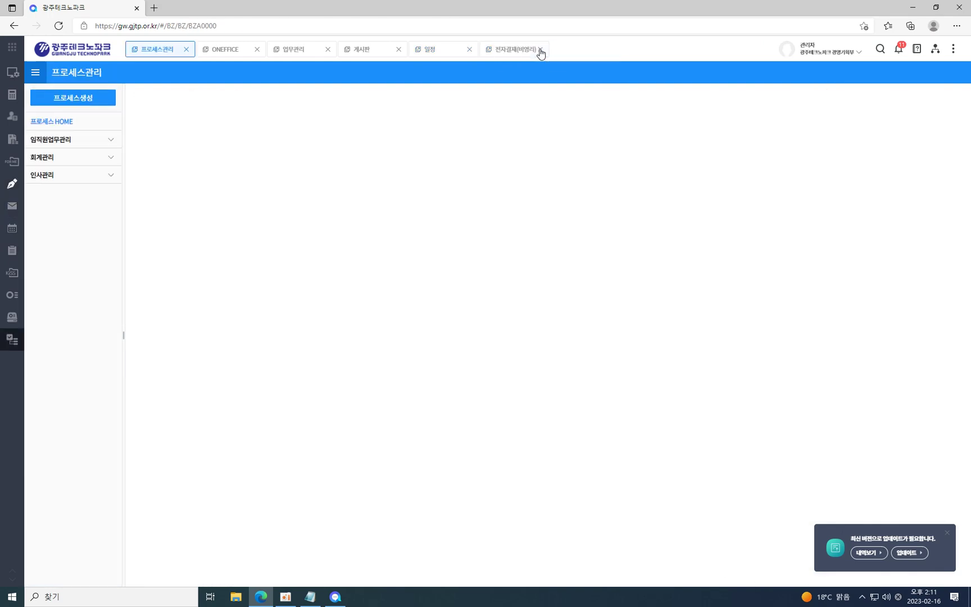
click(530, 52)
right_click(520, 52)
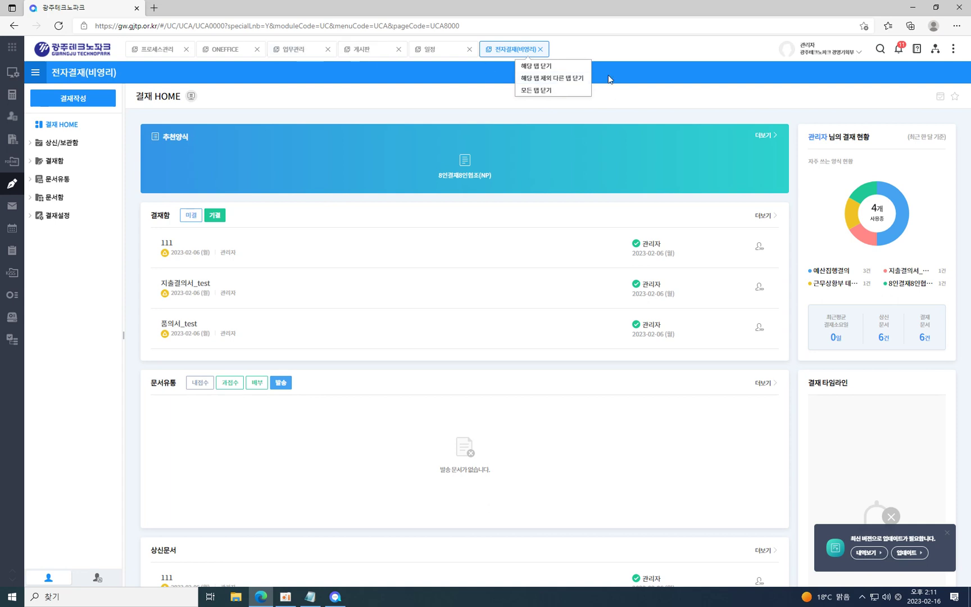
click(520, 51)
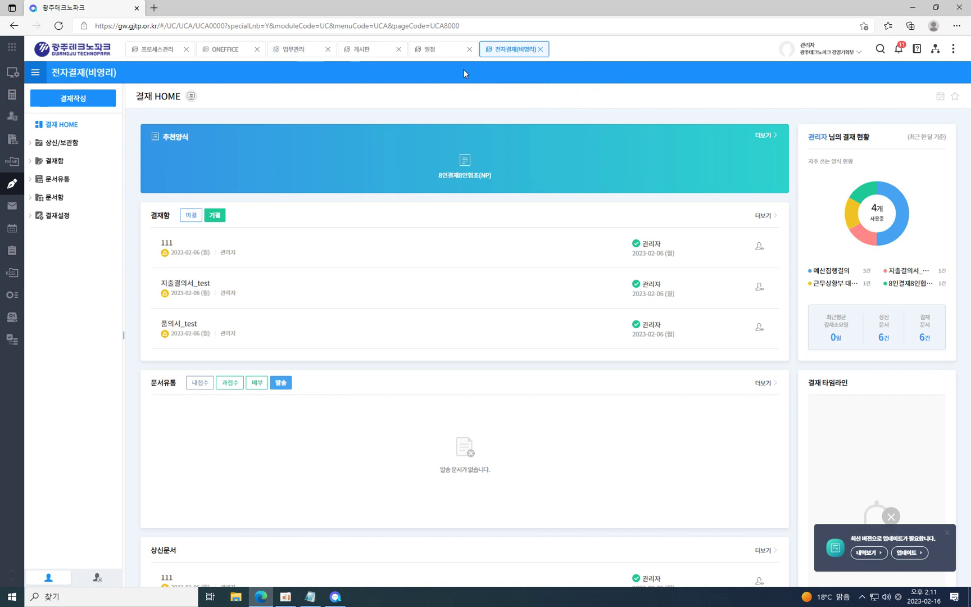
mouse_move(1, 178)
click(50, 207)
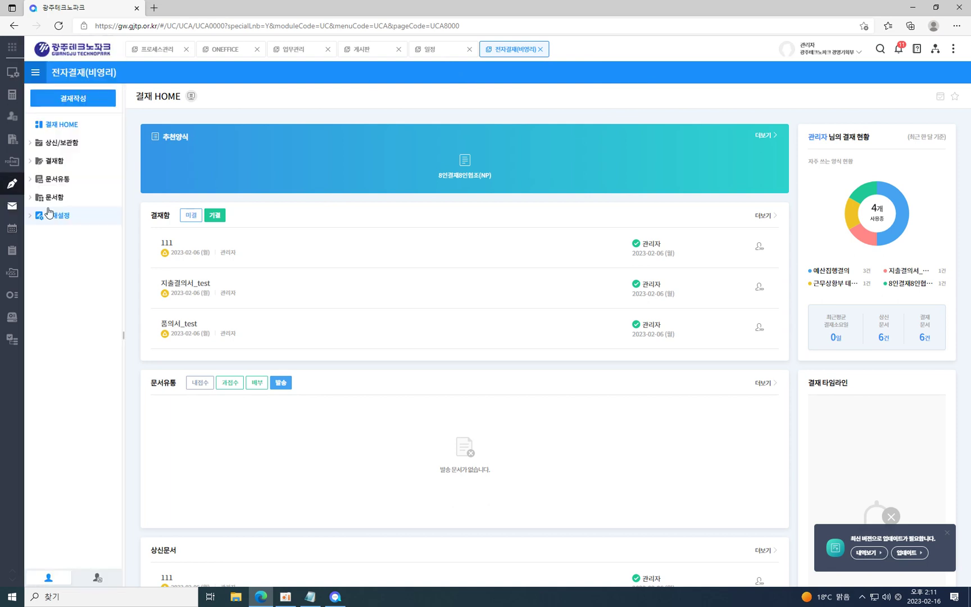
mouse_move(43, 160)
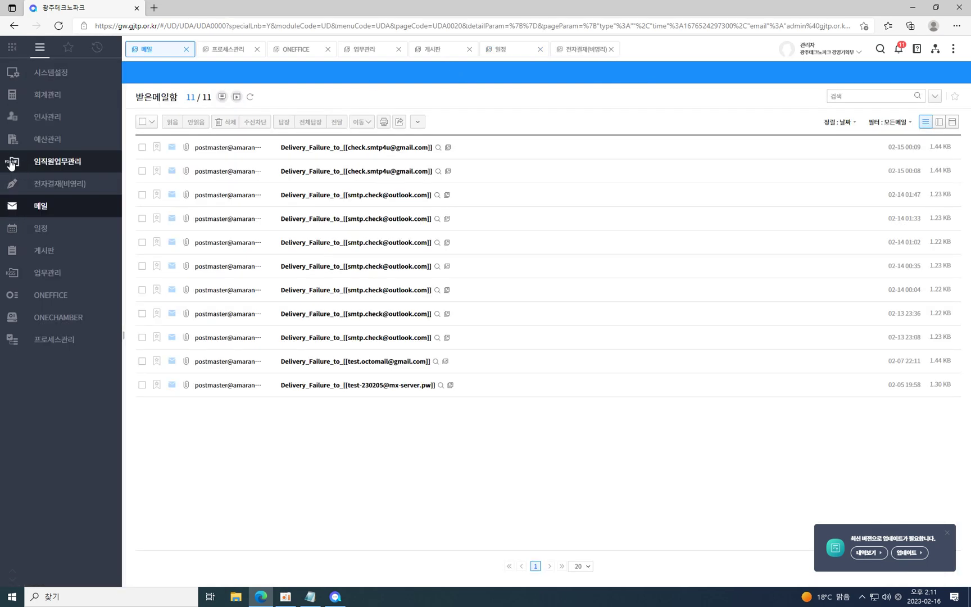
click(49, 184)
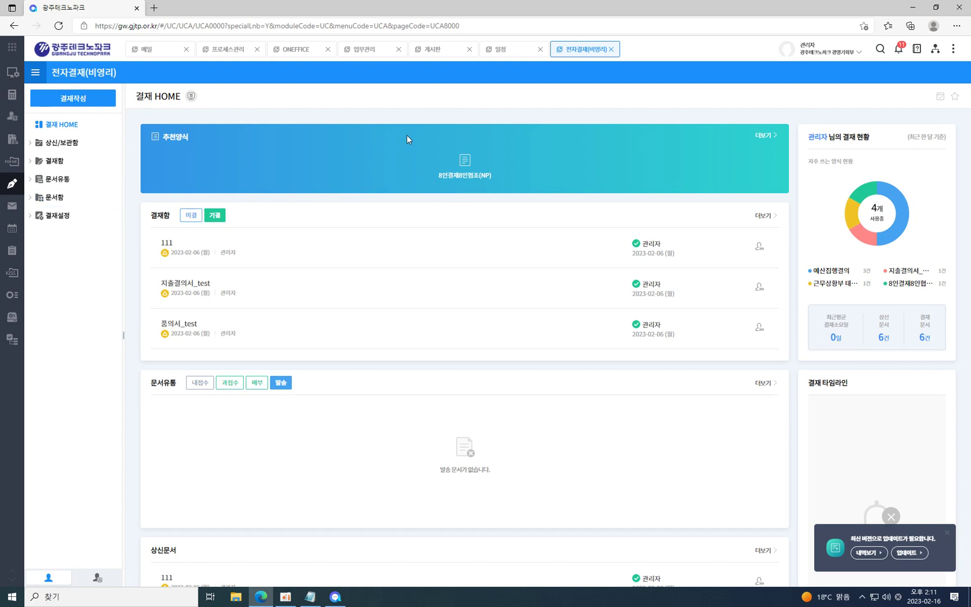
mouse_move(44, 228)
click(43, 208)
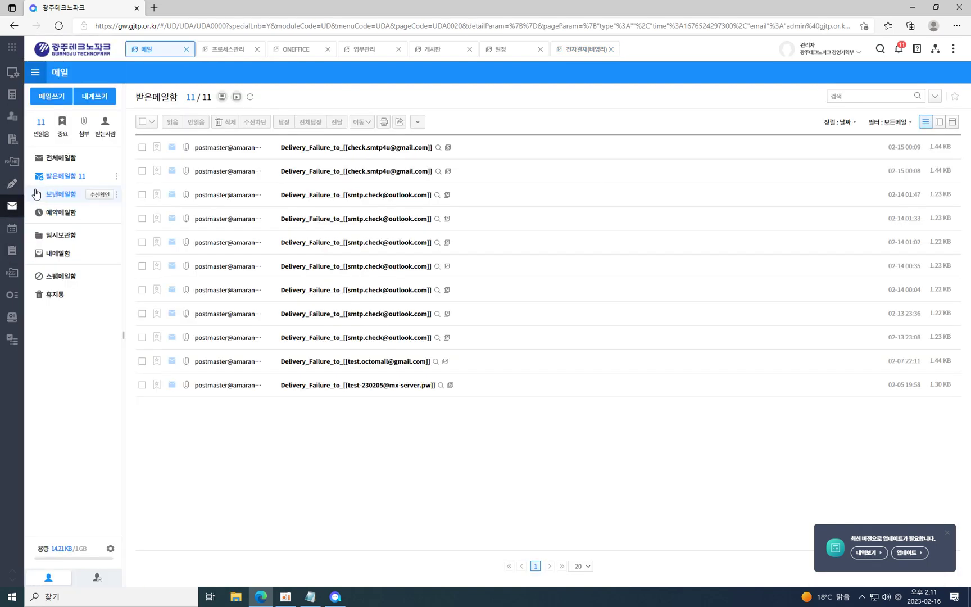
click(32, 190)
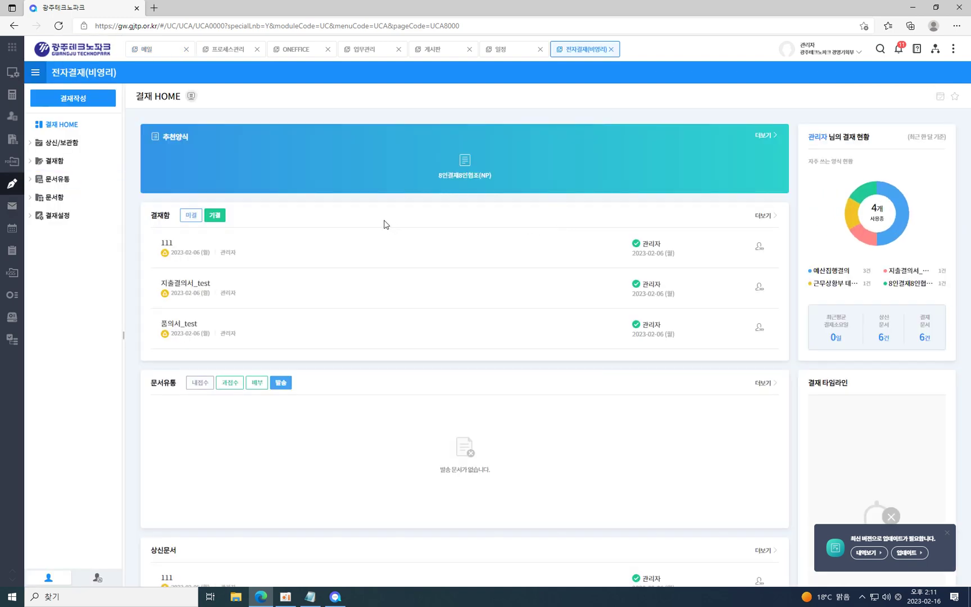
Read the online manual page for the approval home, then return to the approval page.
click(192, 99)
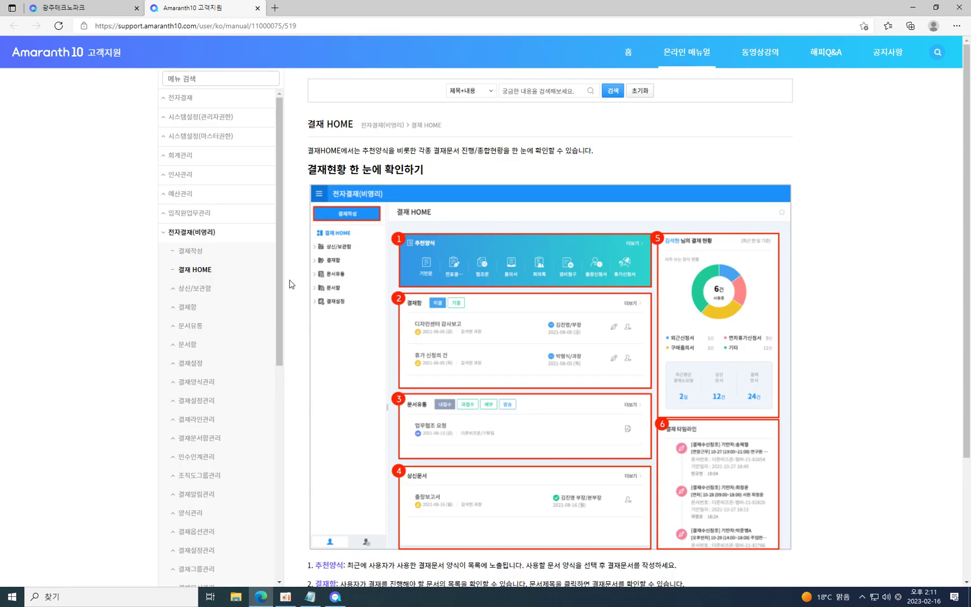
scroll(513, 330, down, 3)
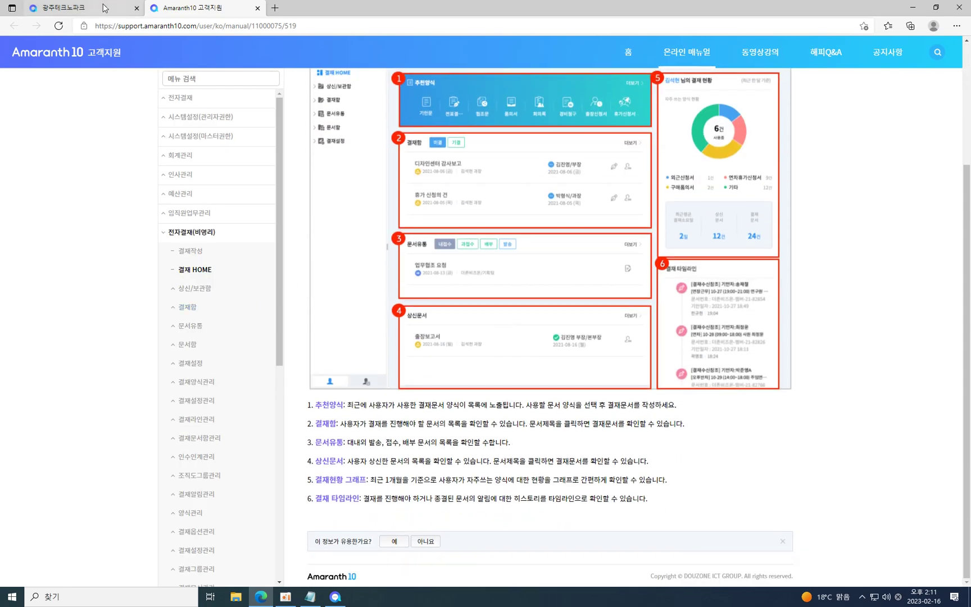
click(73, 7)
Open 상신/보관함 > 상신문서, read its manual page, and close both manual tabs.
click(61, 142)
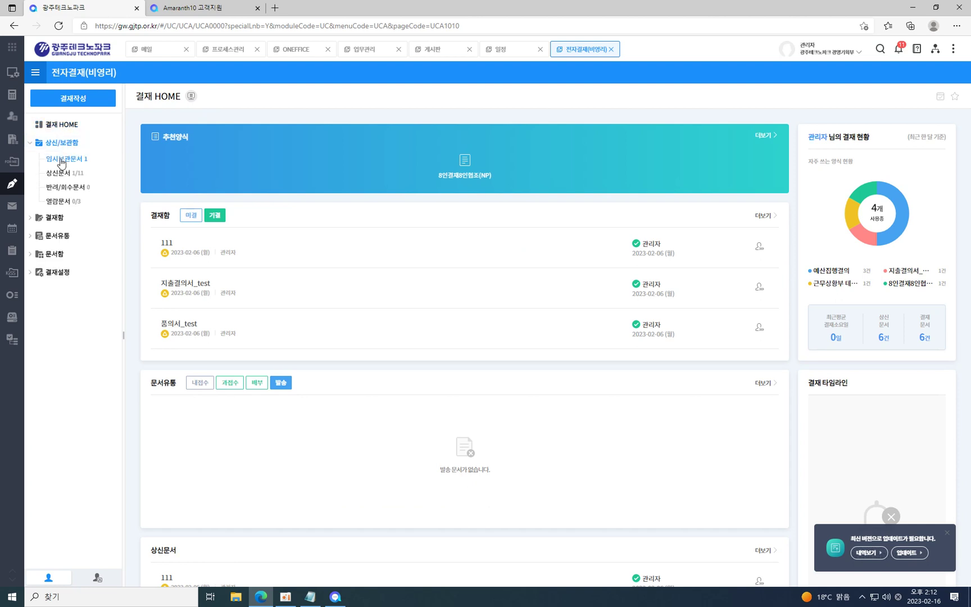
click(60, 173)
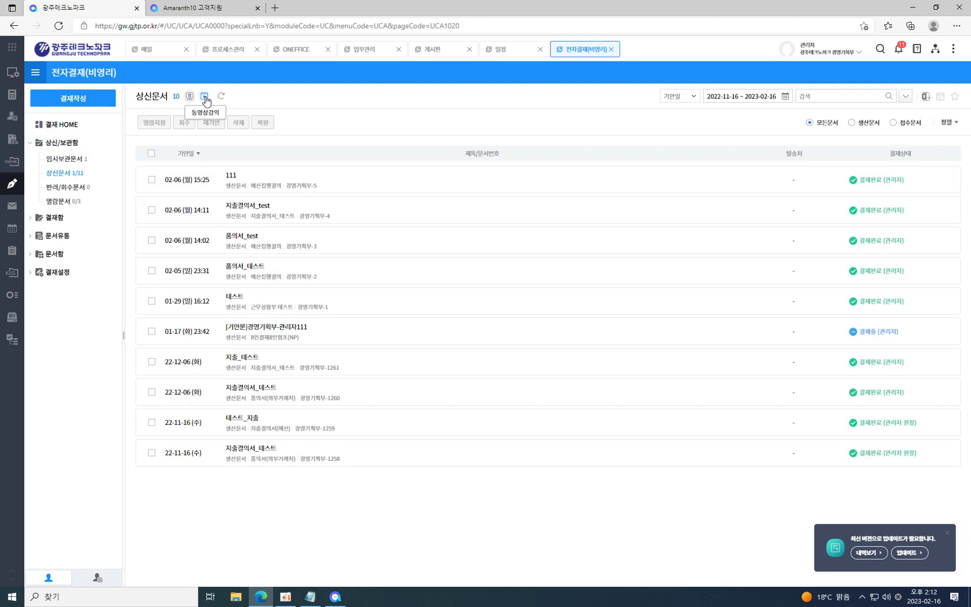
click(190, 98)
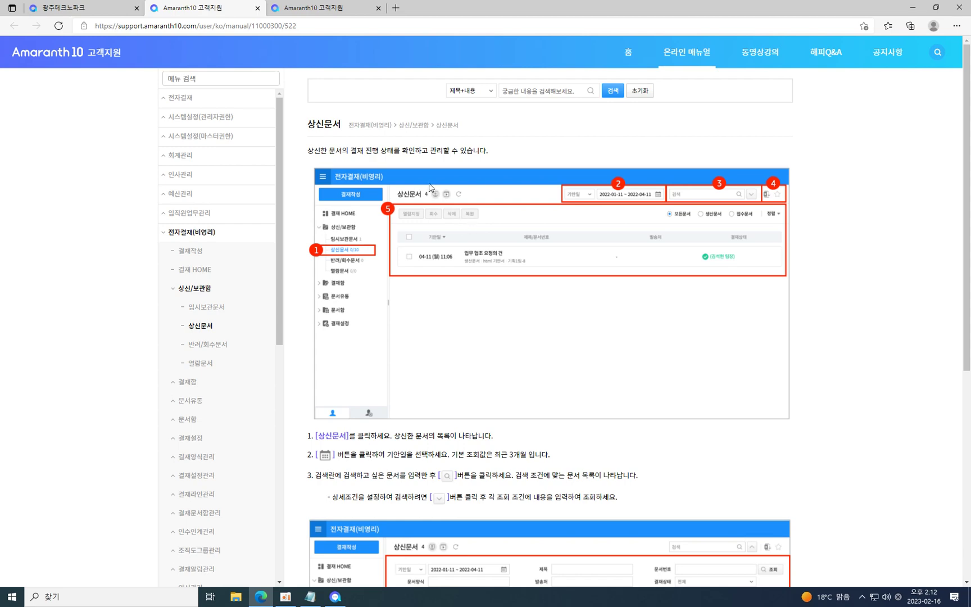
click(257, 9)
click(248, 9)
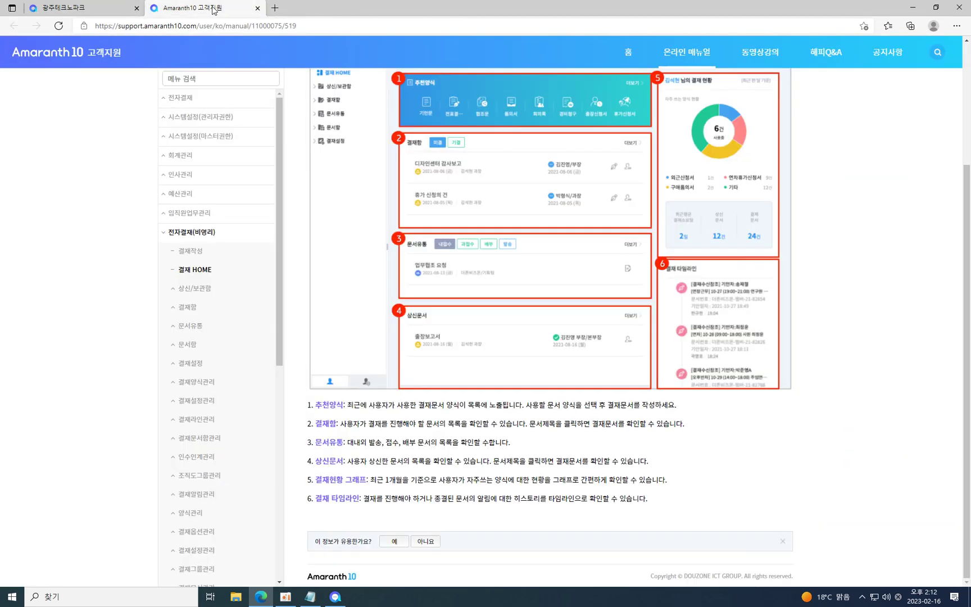
click(256, 9)
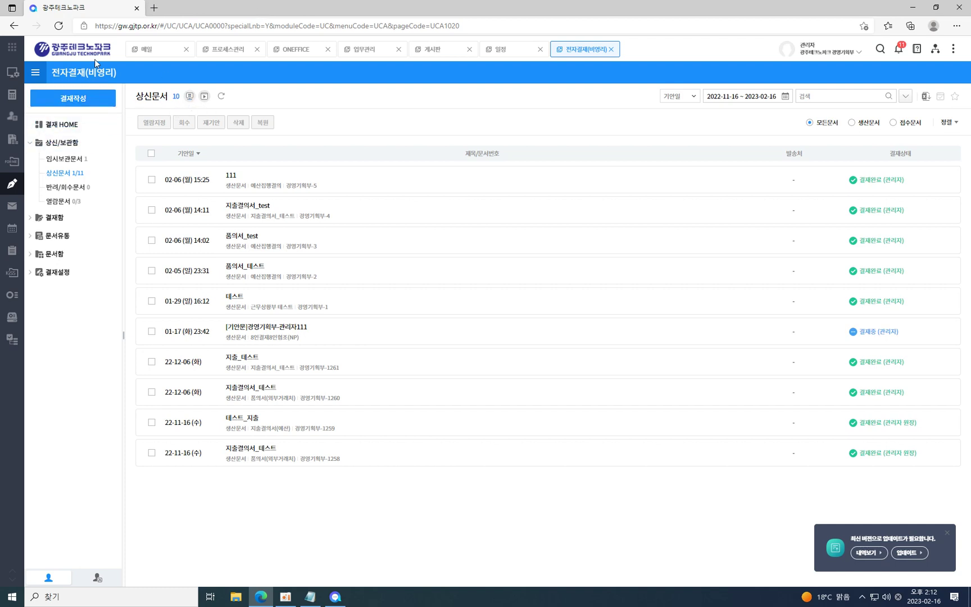
Go back to 결재 HOME, scroll through the dashboard, and close the update-available toast.
click(67, 127)
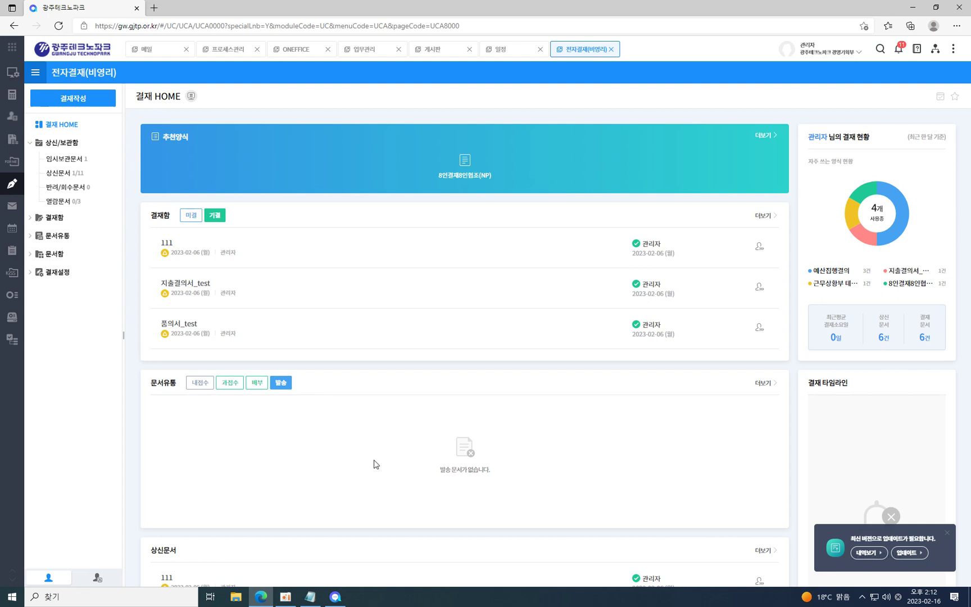
scroll(413, 457, down, 2)
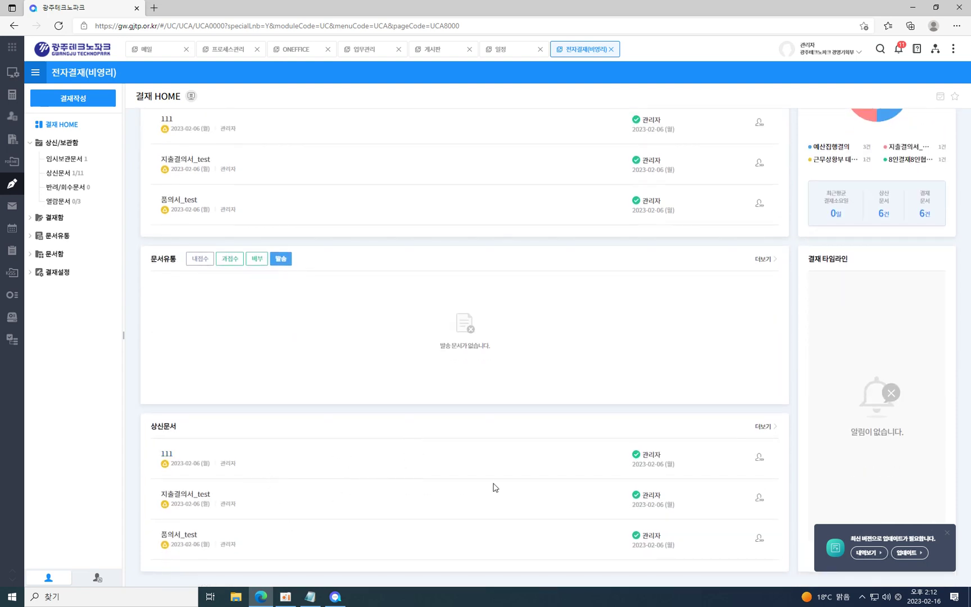
scroll(838, 326, up, 2)
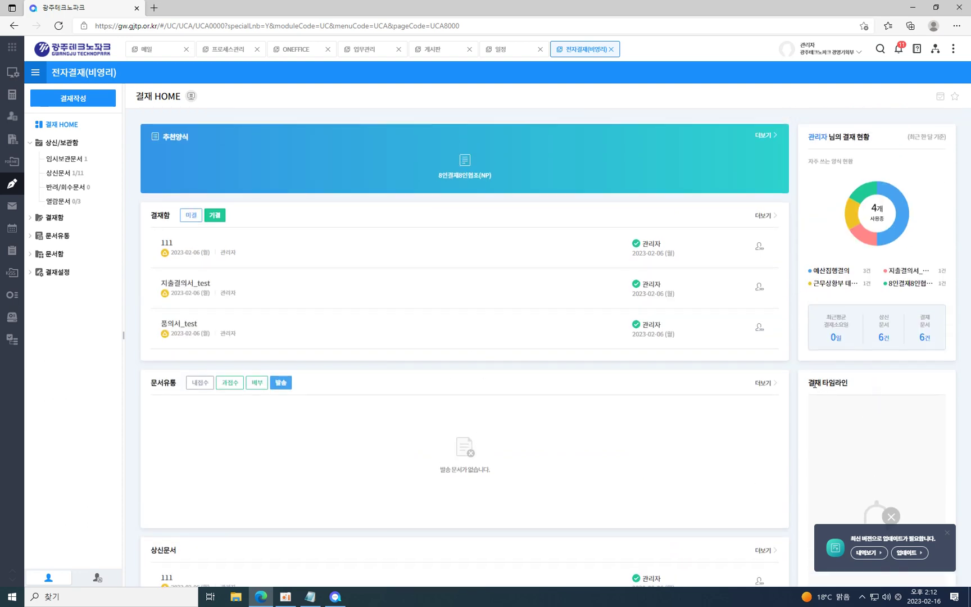
click(948, 537)
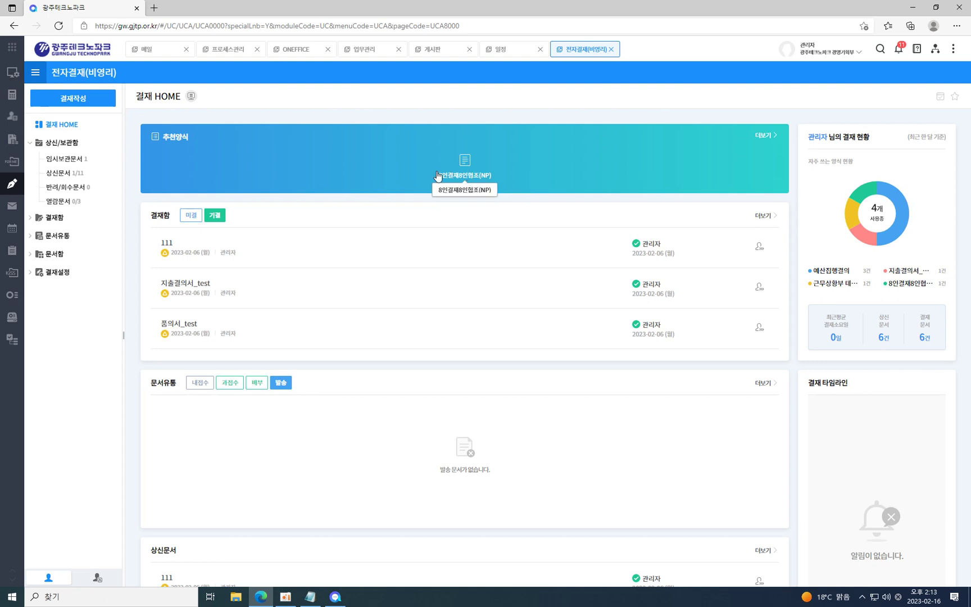
Star 8인결재8인협조(NP) in 기본양식함, then start a new draft from it on 결재 HOME.
click(89, 103)
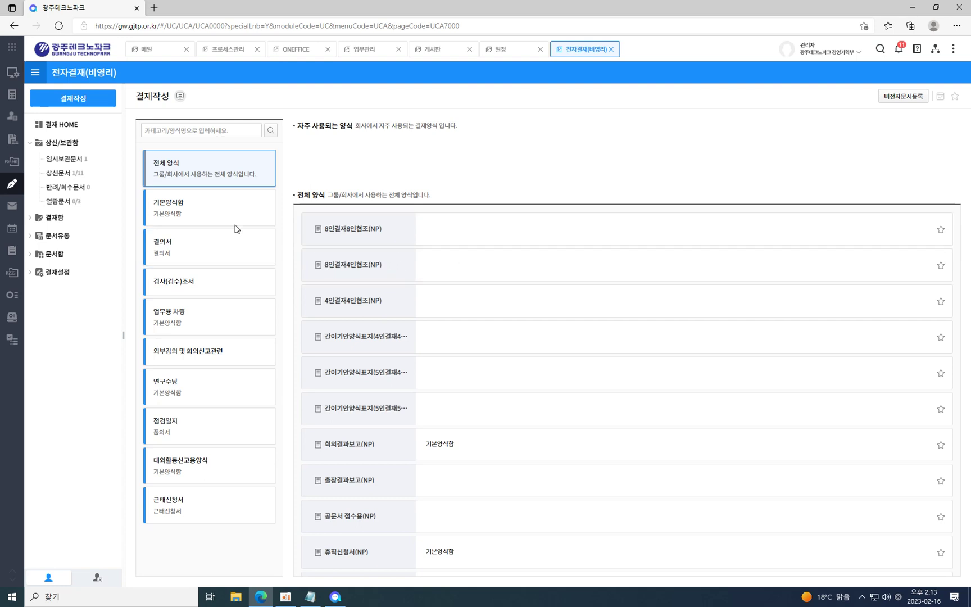
click(251, 219)
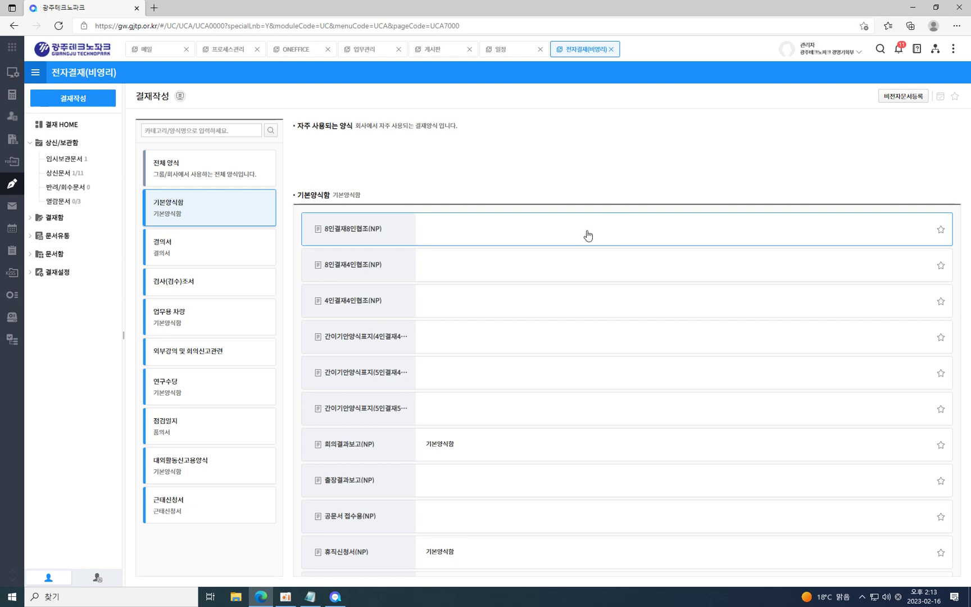
click(941, 231)
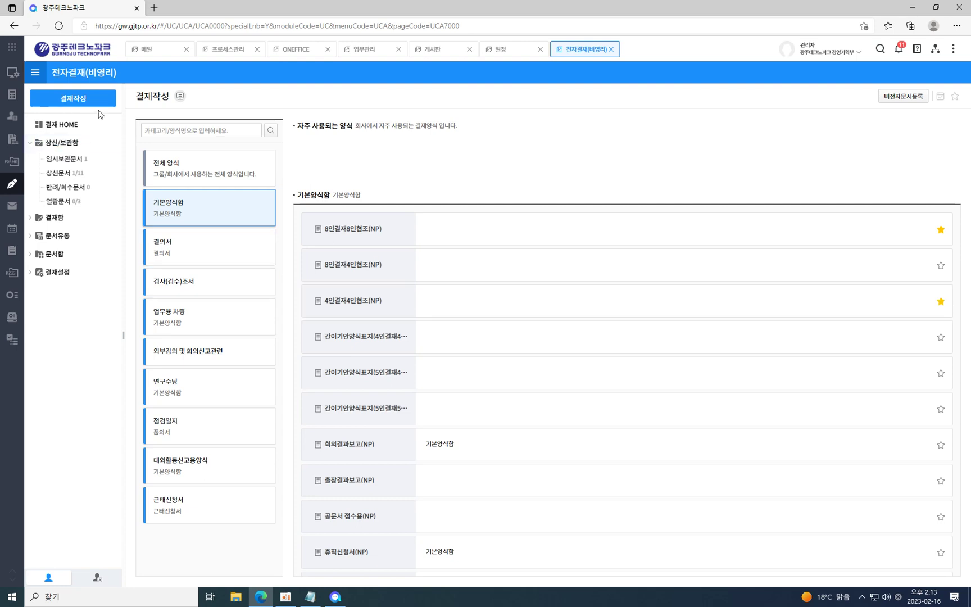
click(61, 124)
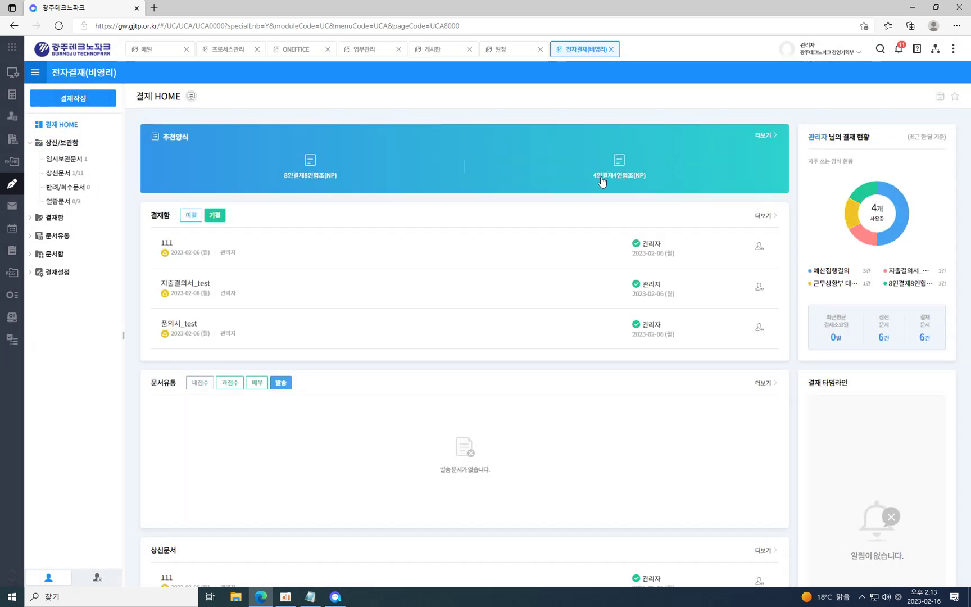
click(309, 164)
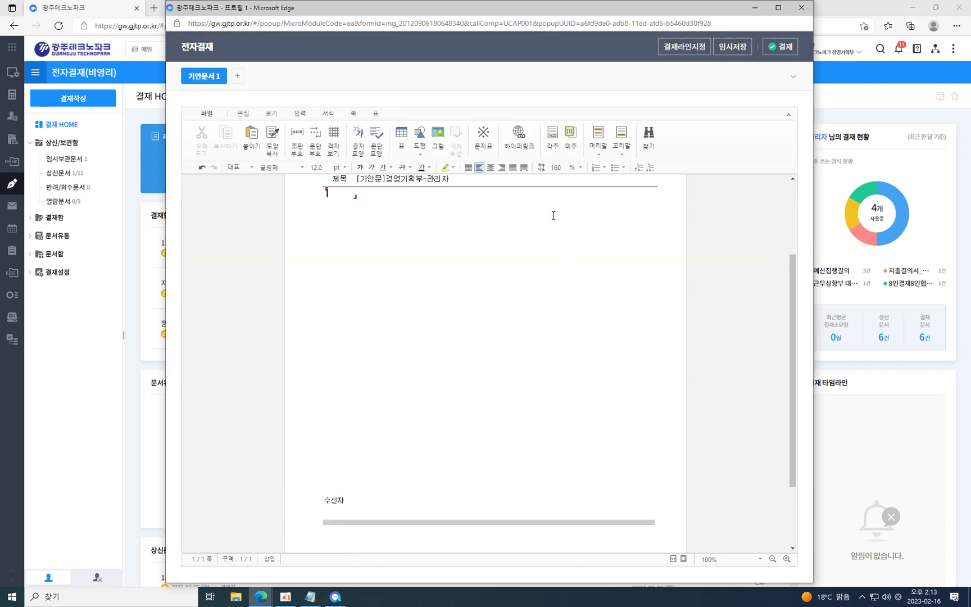
Review the 8인결재8인협조(NP) draft from letterhead to 수신자/협조자/시행 footer and nudge its window slightly.
scroll(561, 230, up, 3)
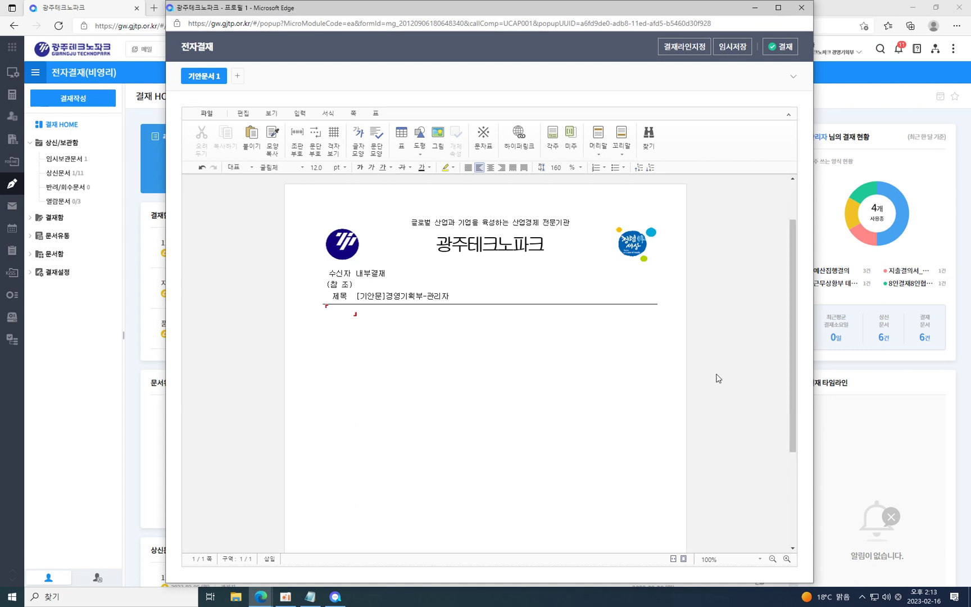
scroll(718, 378, down, 5)
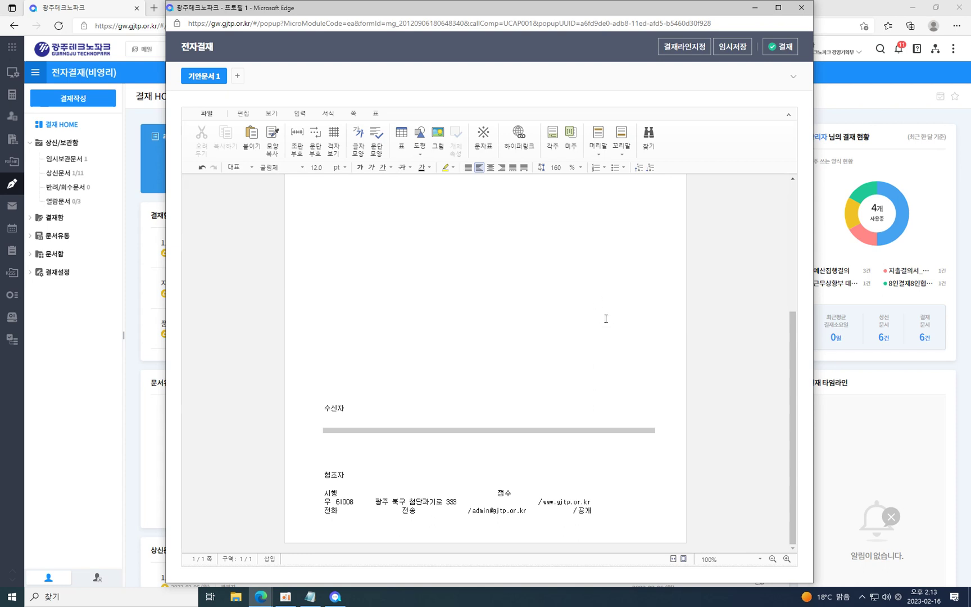
scroll(611, 313, up, 4)
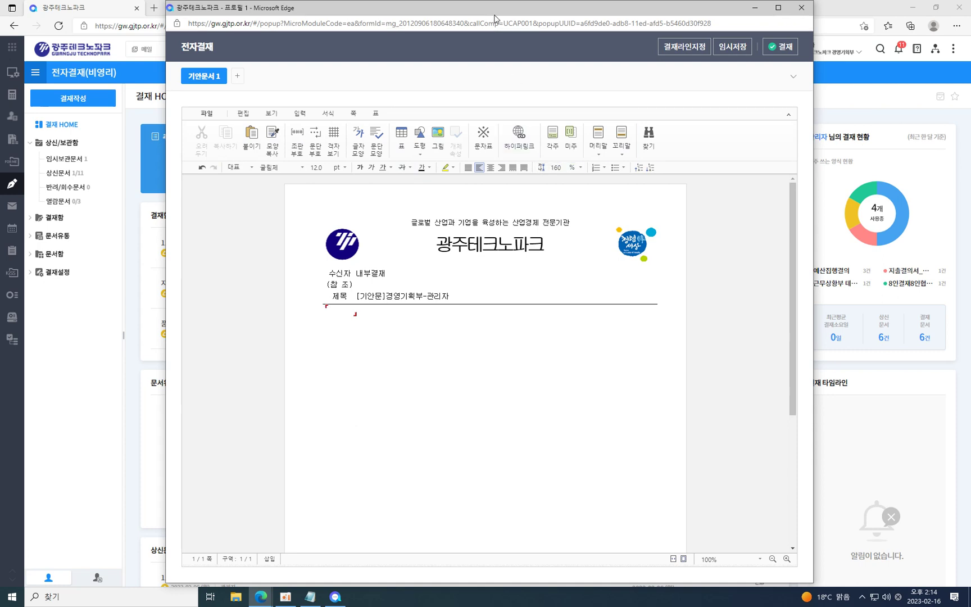
drag(494, 12, 483, 19)
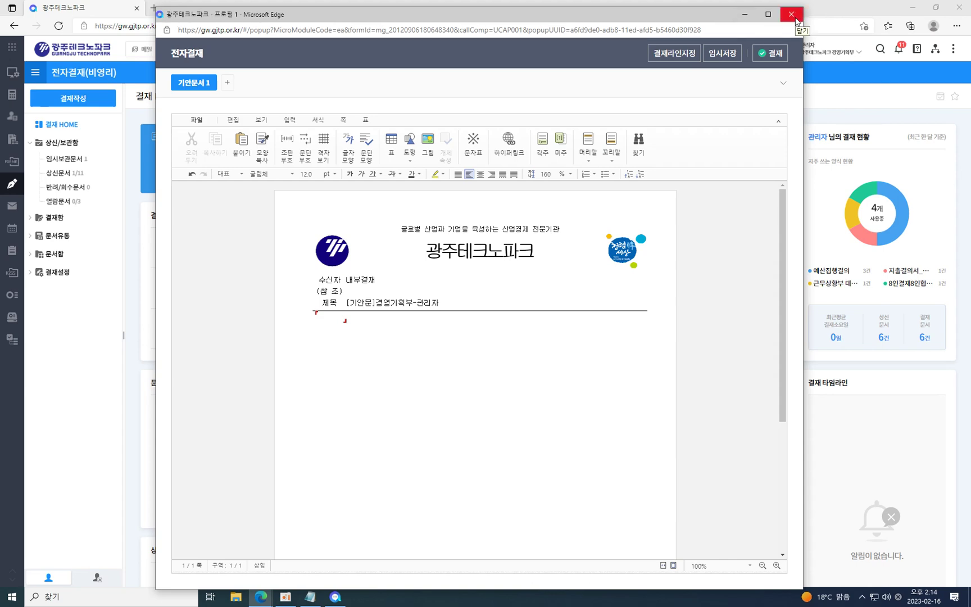
Close the draft unsubmitted and view the 임시보관문서, then the 상신문서 list.
click(791, 14)
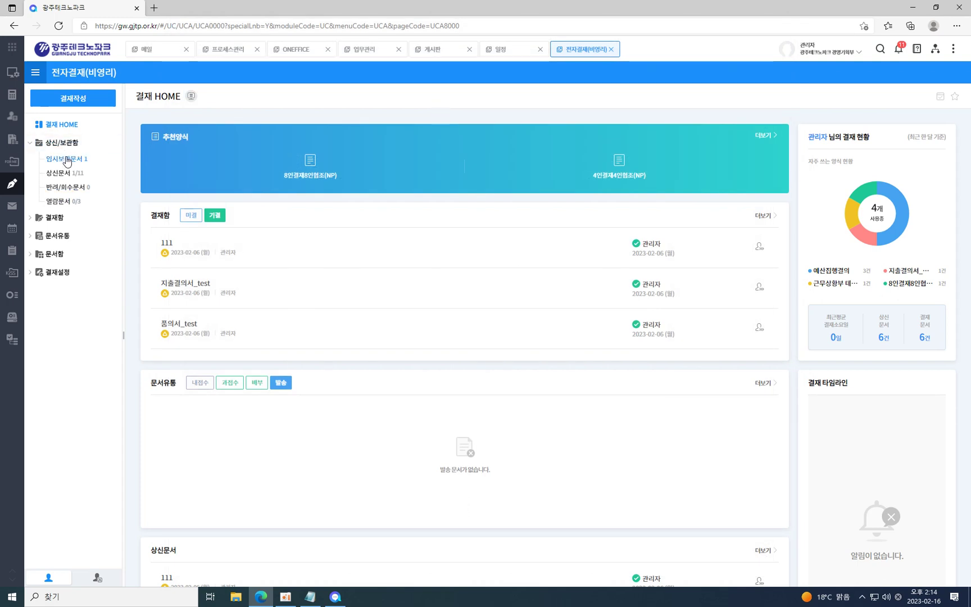
click(49, 218)
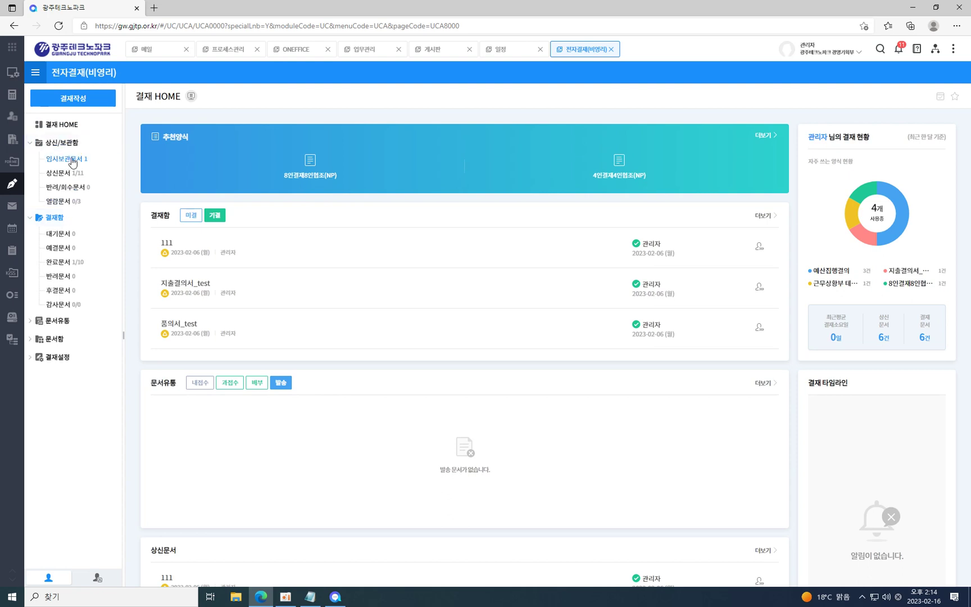
click(72, 159)
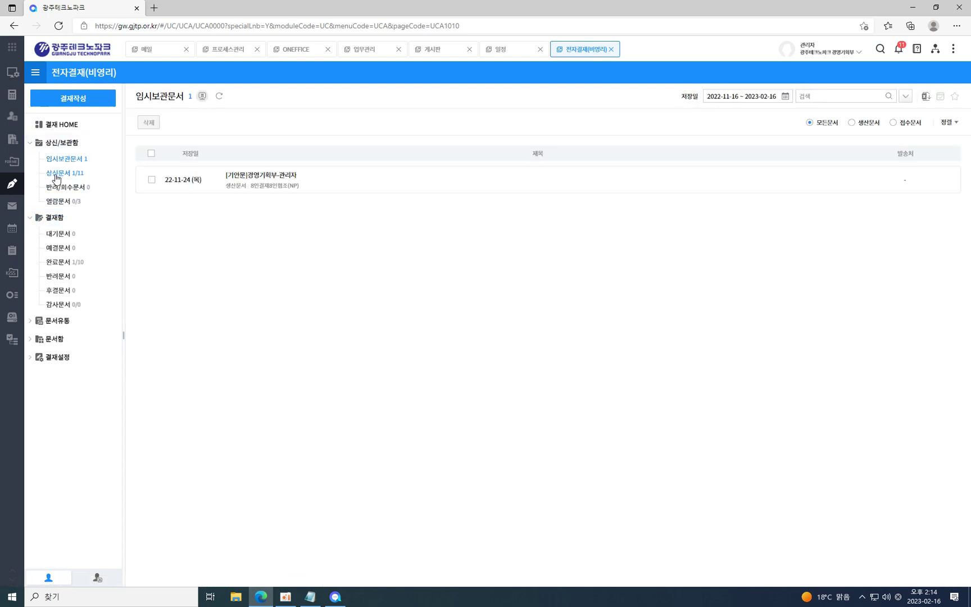
click(56, 176)
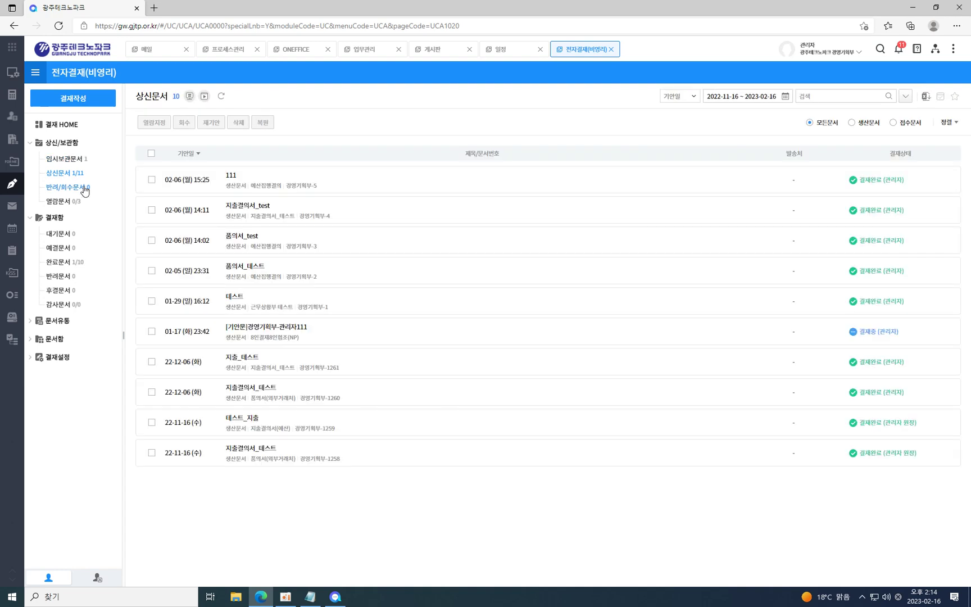
Try deleting submitted document 111 and acknowledge the cannot-delete warning.
click(151, 179)
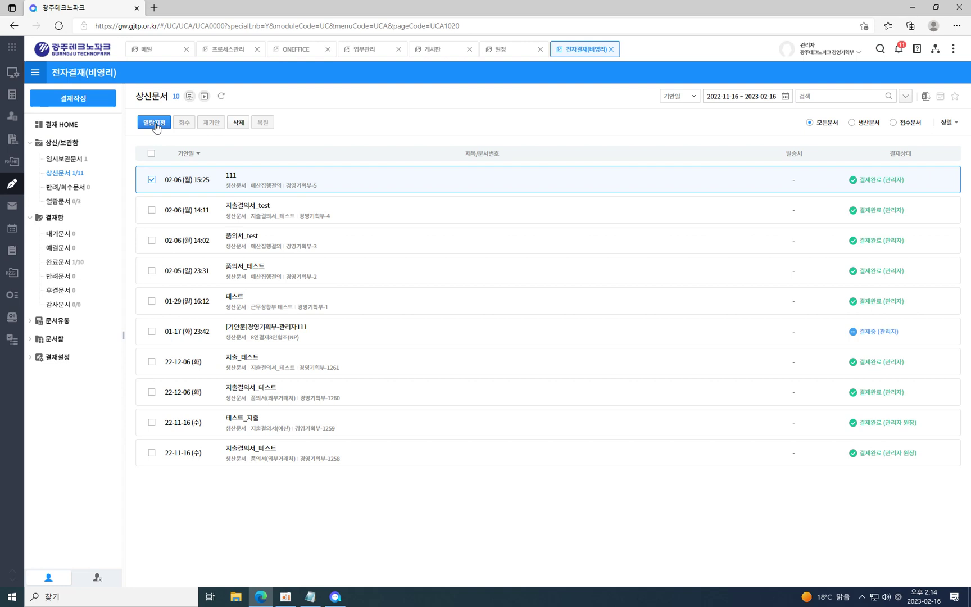
click(238, 126)
click(485, 342)
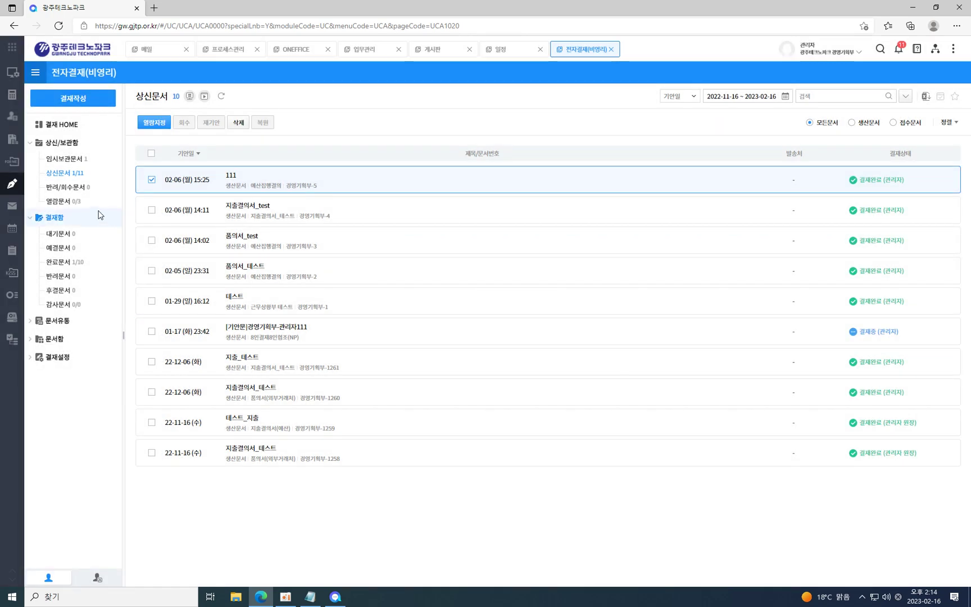
Untick 111, tick and untick the 01-17 document, then tick the 01-29 document.
click(151, 180)
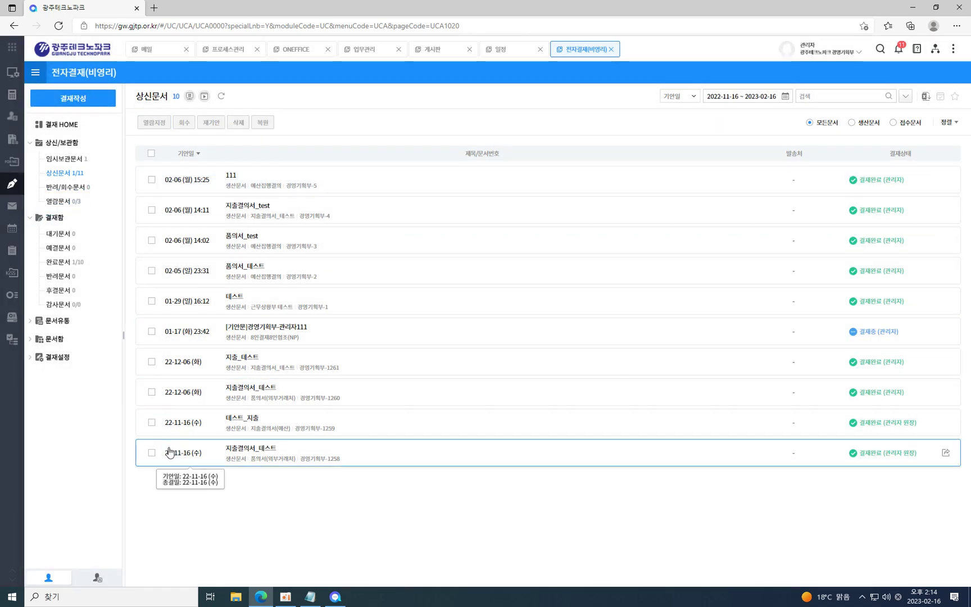
click(151, 331)
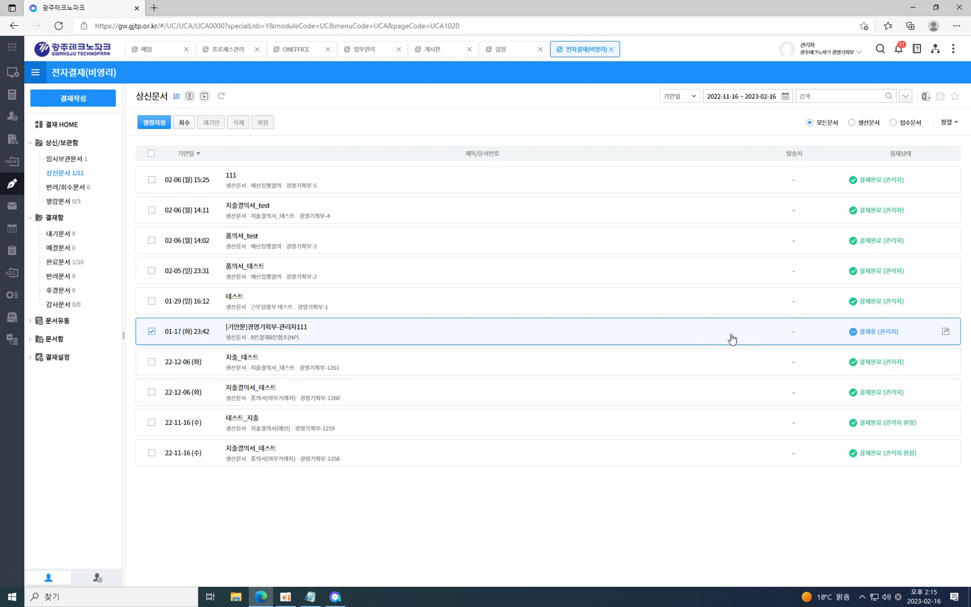
click(150, 331)
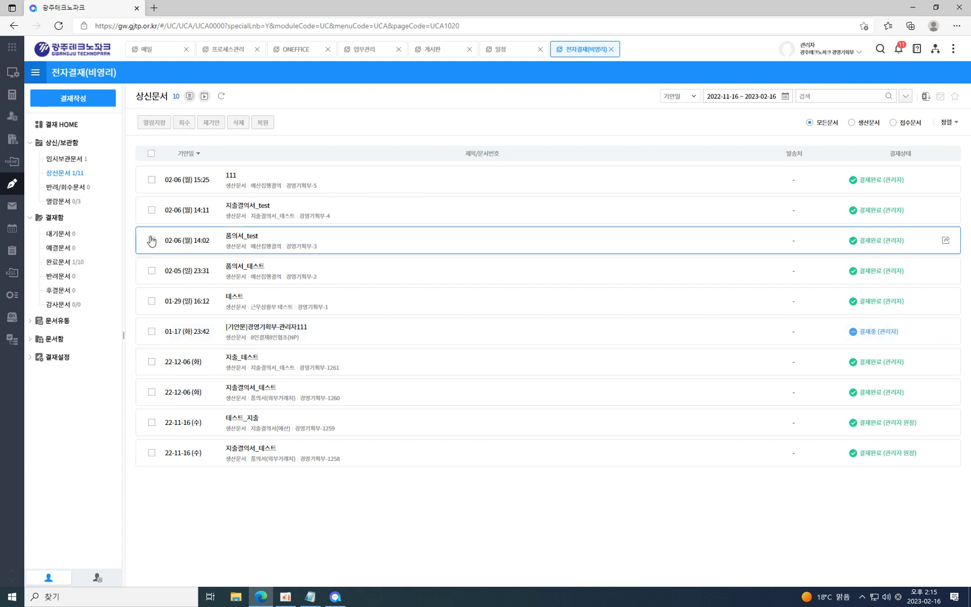
click(151, 303)
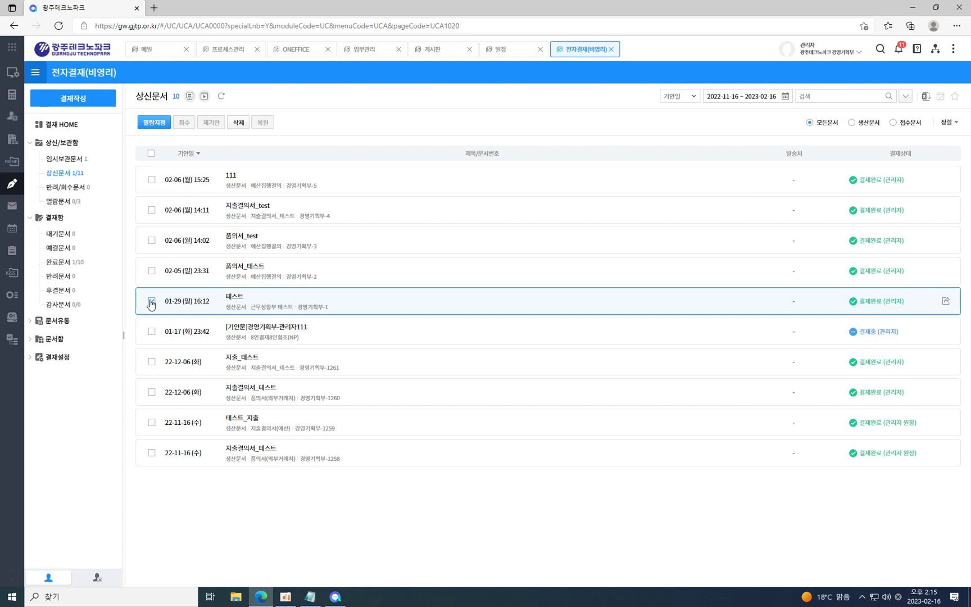
click(74, 100)
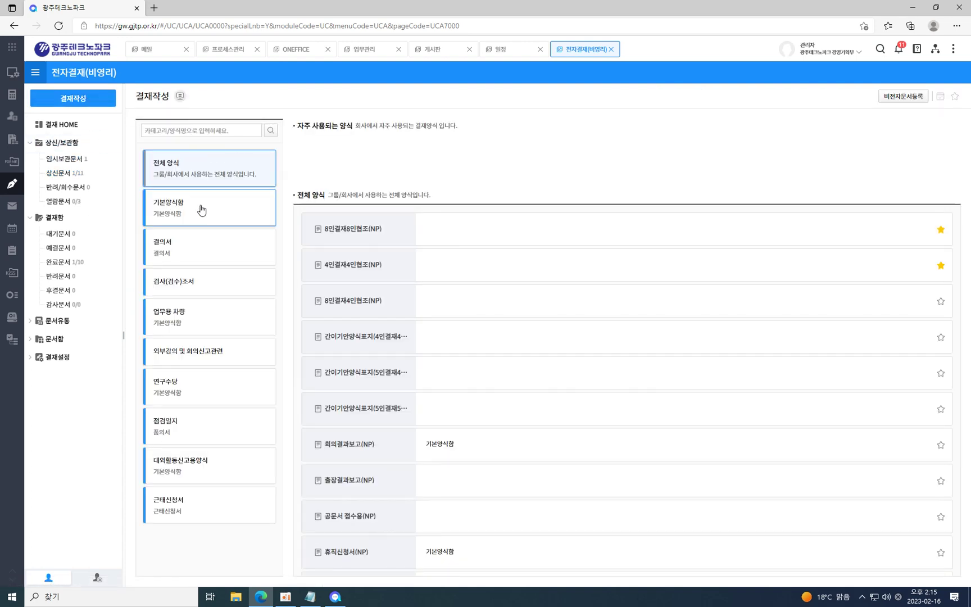
Start an 8인결재8인협조(NP) draft from 기본양식함, then maximize and restore its window.
click(200, 213)
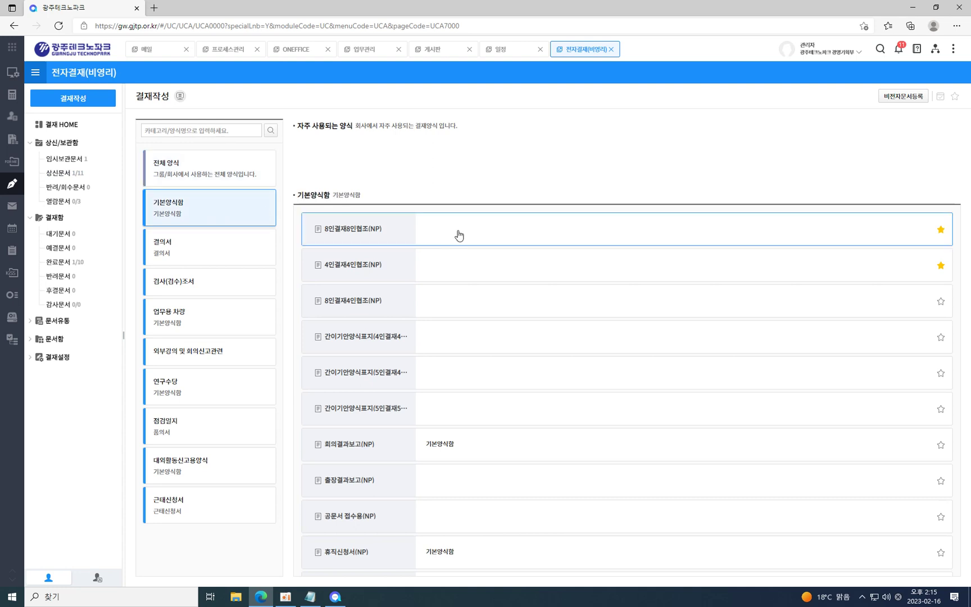
click(390, 238)
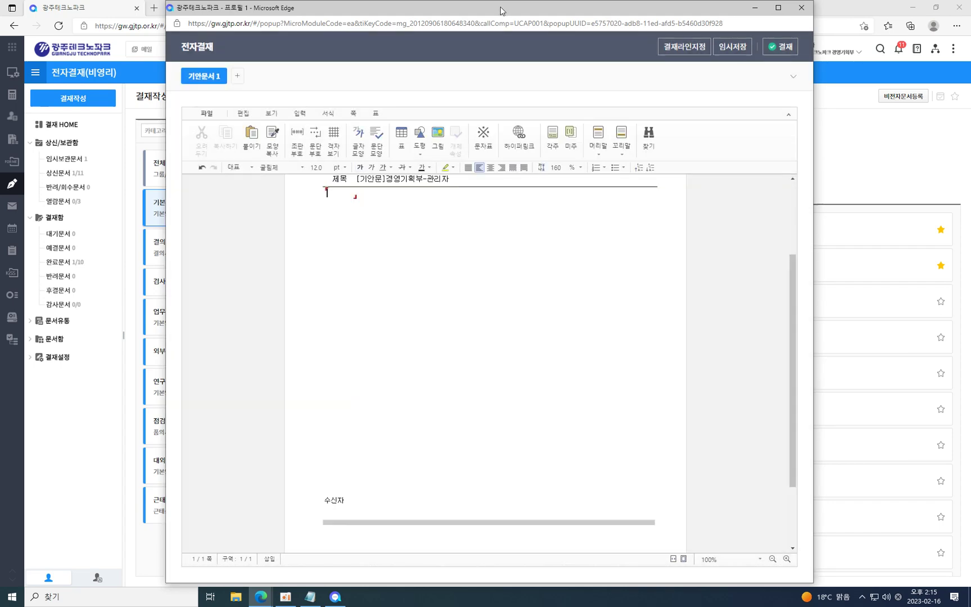
double_click(502, 11)
scroll(759, 392, down, 1)
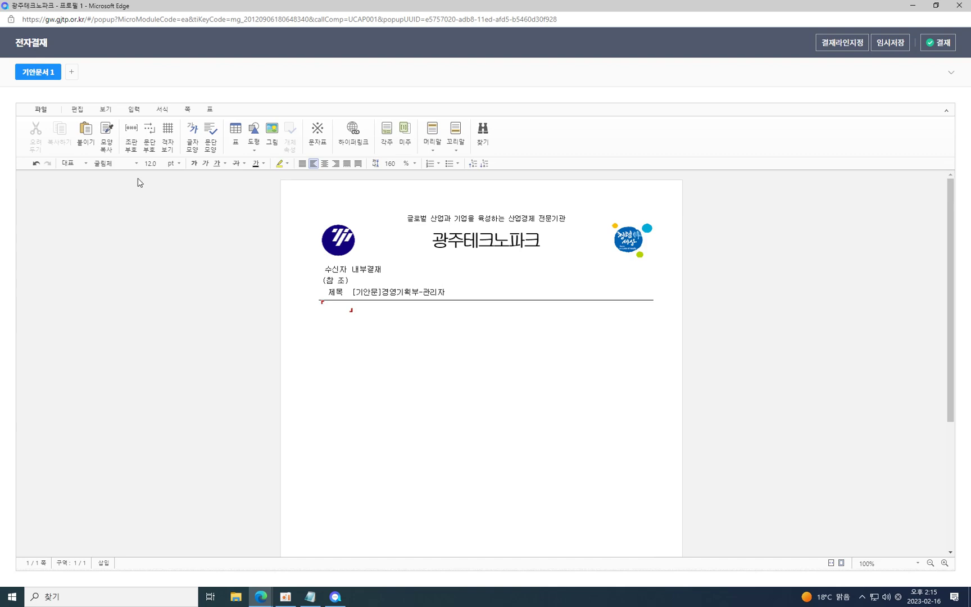
double_click(288, 9)
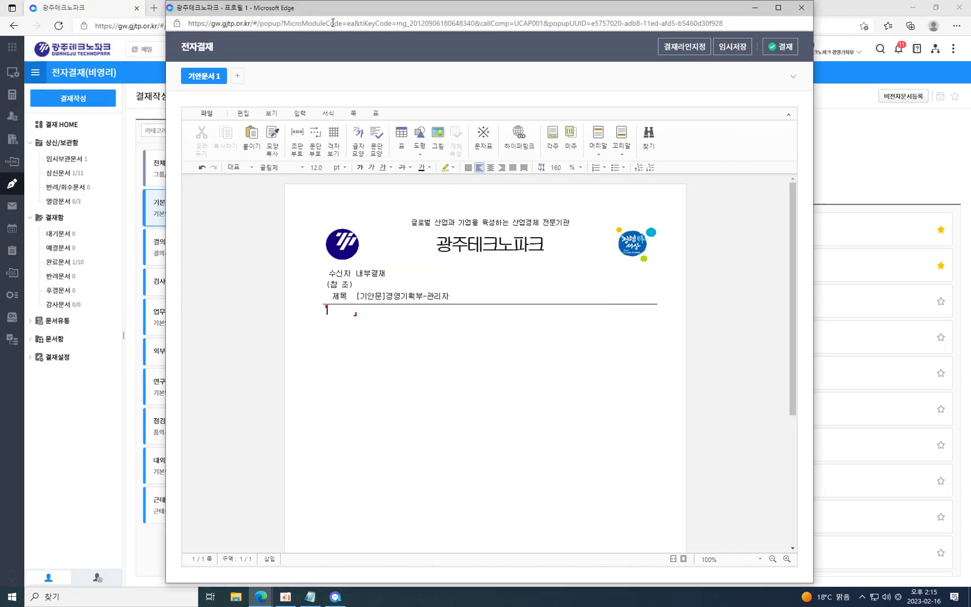
scroll(751, 421, down, 5)
scroll(751, 423, up, 5)
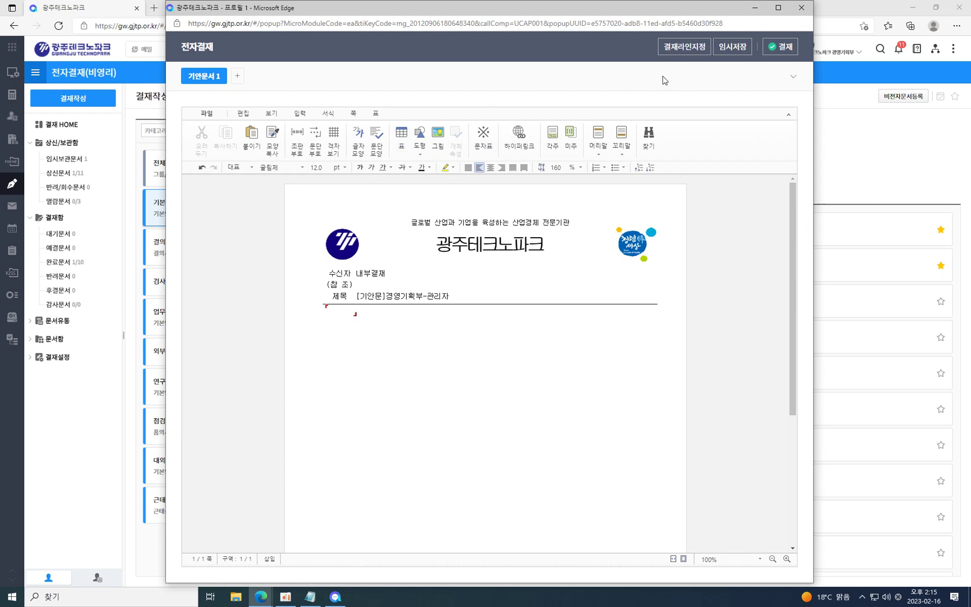
Show the draft's 기본항목 fields, then fold and reopen the option row and basic-info panel.
click(793, 79)
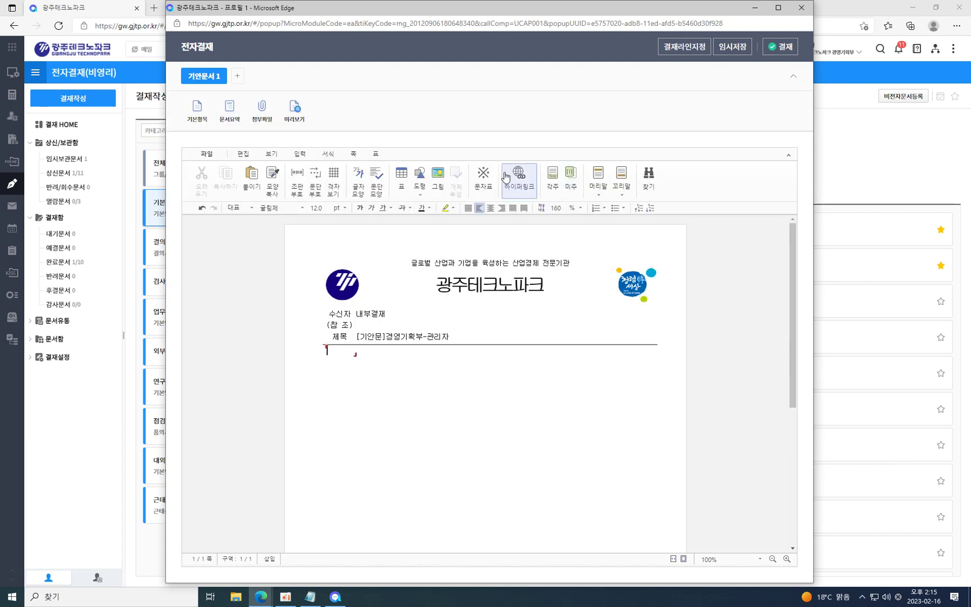
click(198, 118)
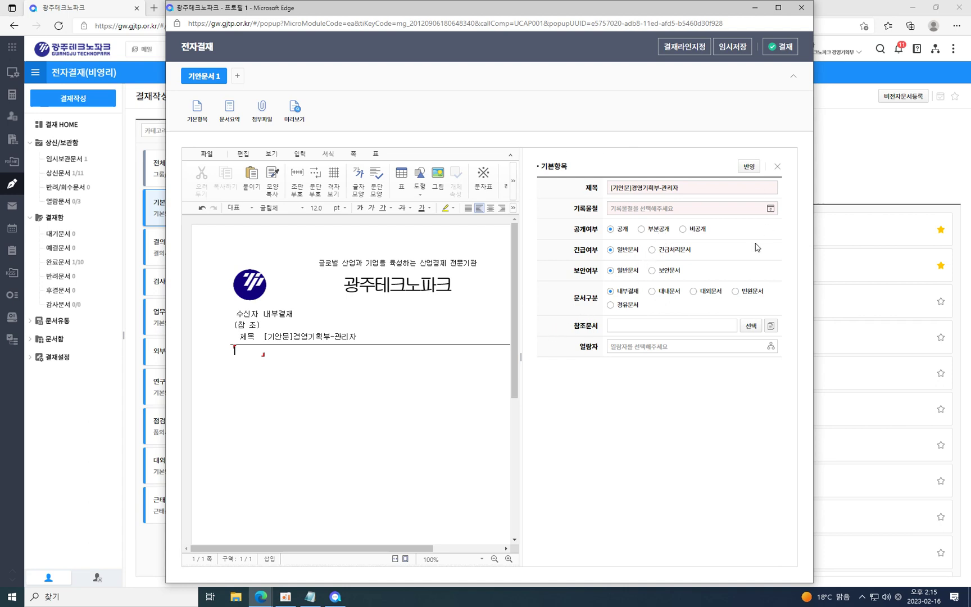
click(200, 118)
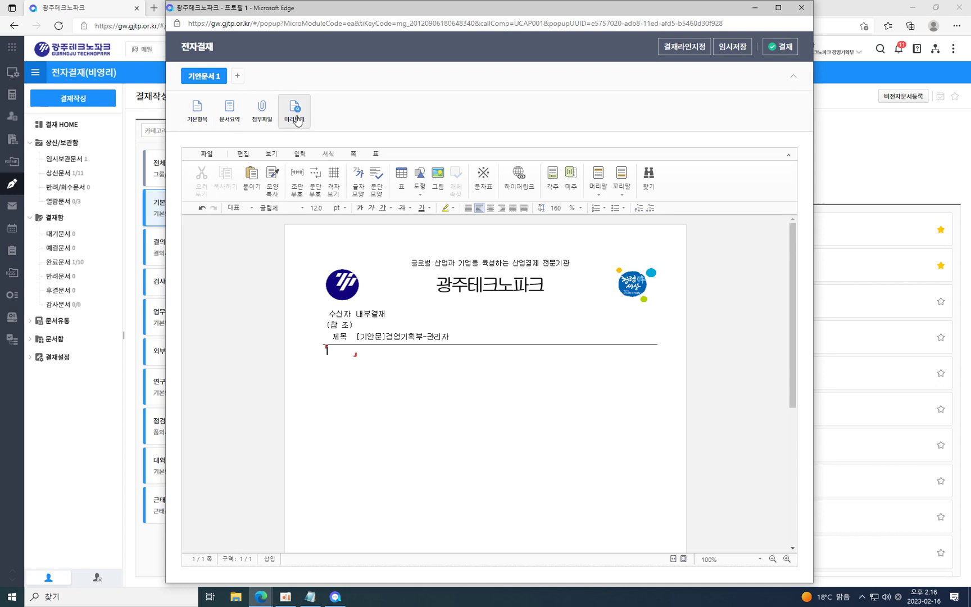
click(793, 79)
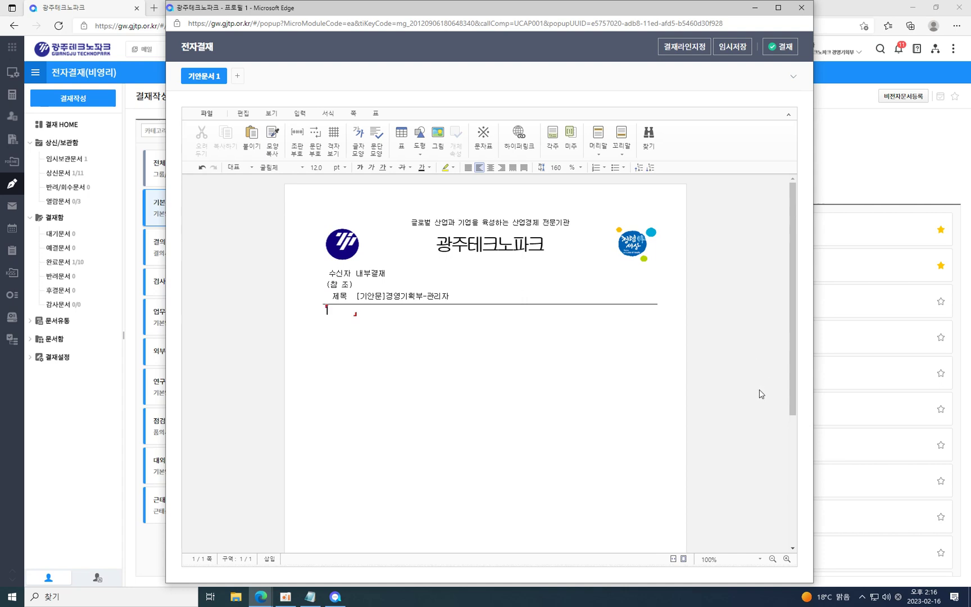
scroll(758, 394, down, 5)
scroll(757, 395, up, 5)
click(792, 77)
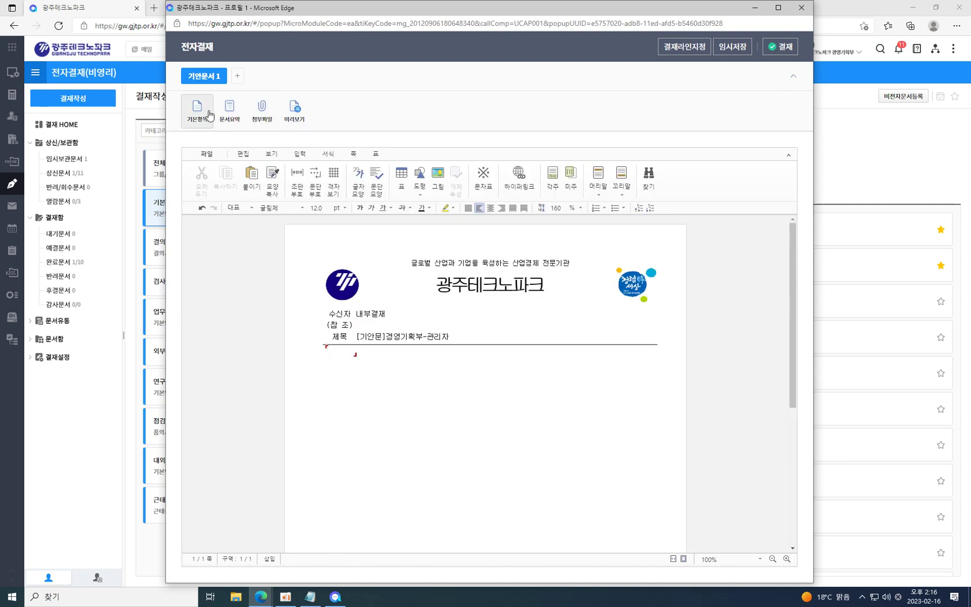
click(197, 110)
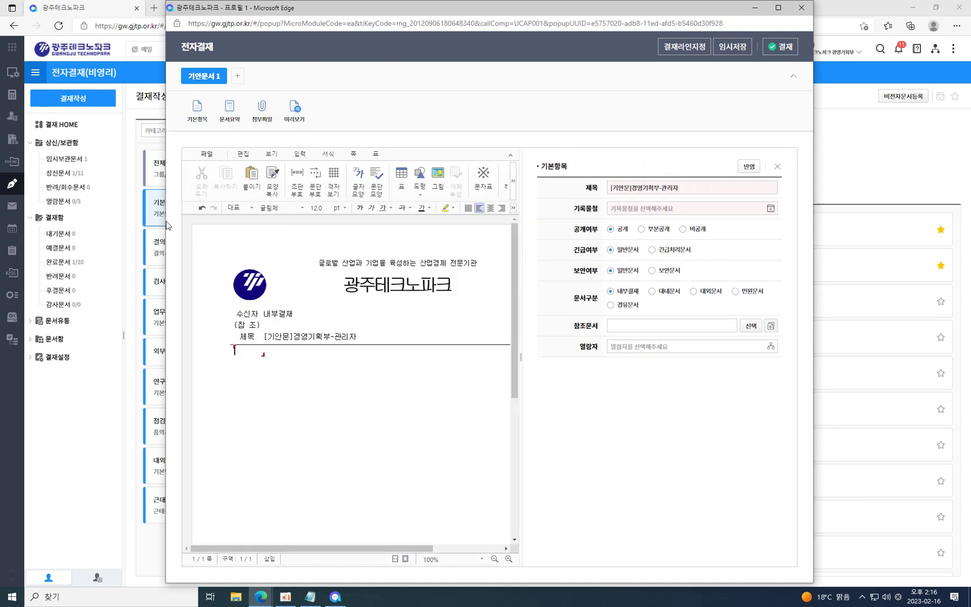
Widen the draft window leftward, toggle 기본항목 again, then close it choosing 나가기.
drag(165, 220, 58, 219)
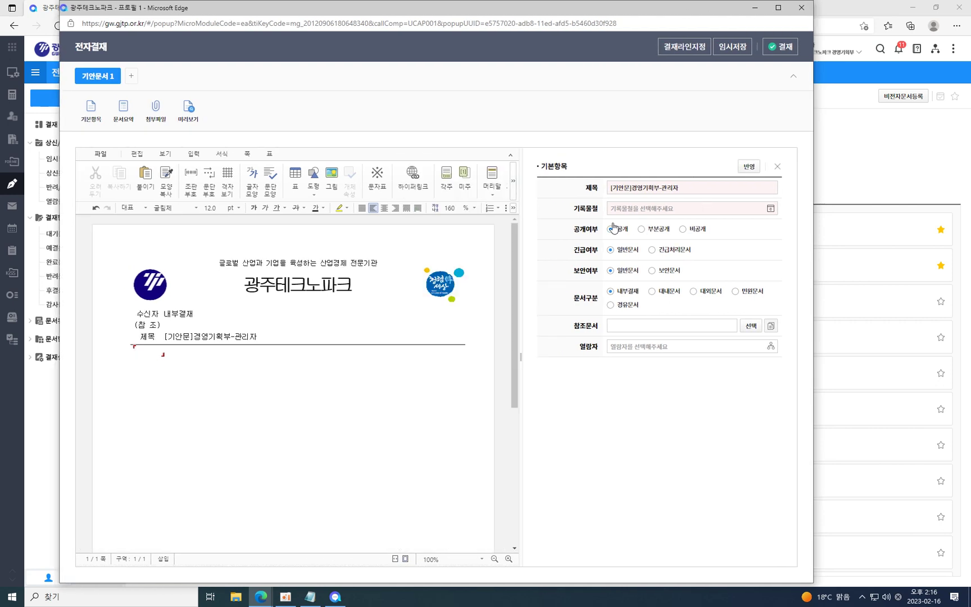
click(793, 77)
click(776, 128)
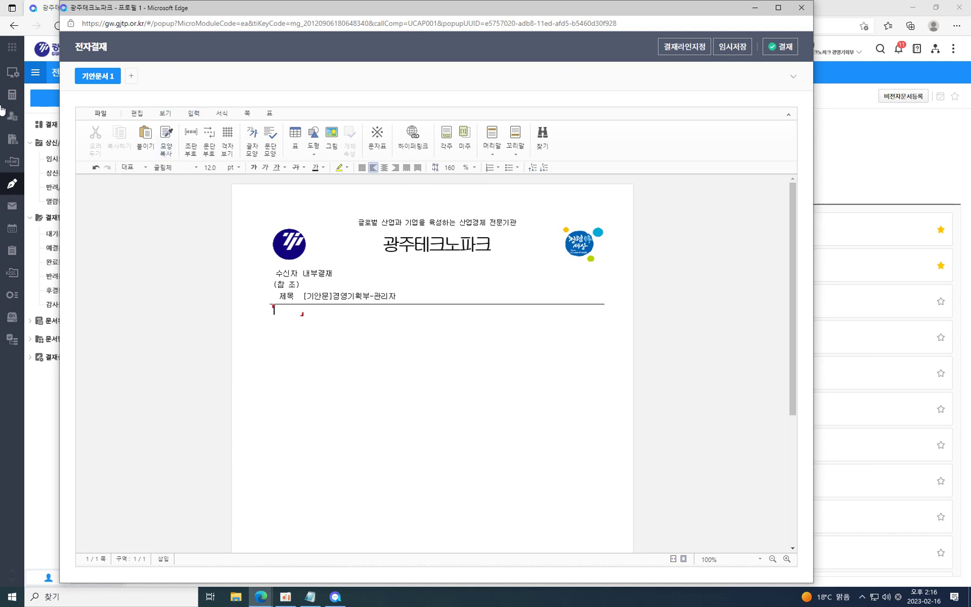
click(793, 76)
click(95, 115)
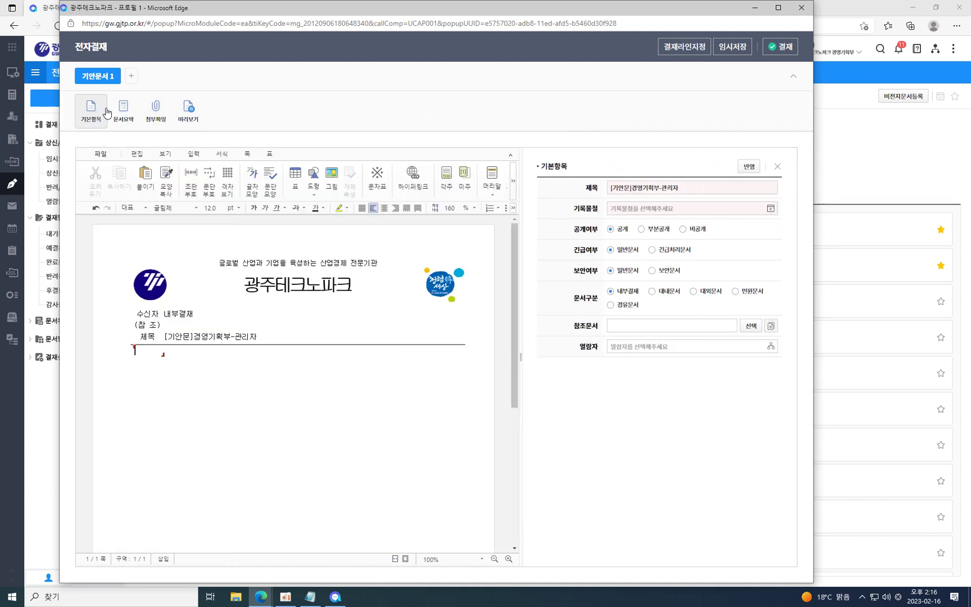
click(802, 9)
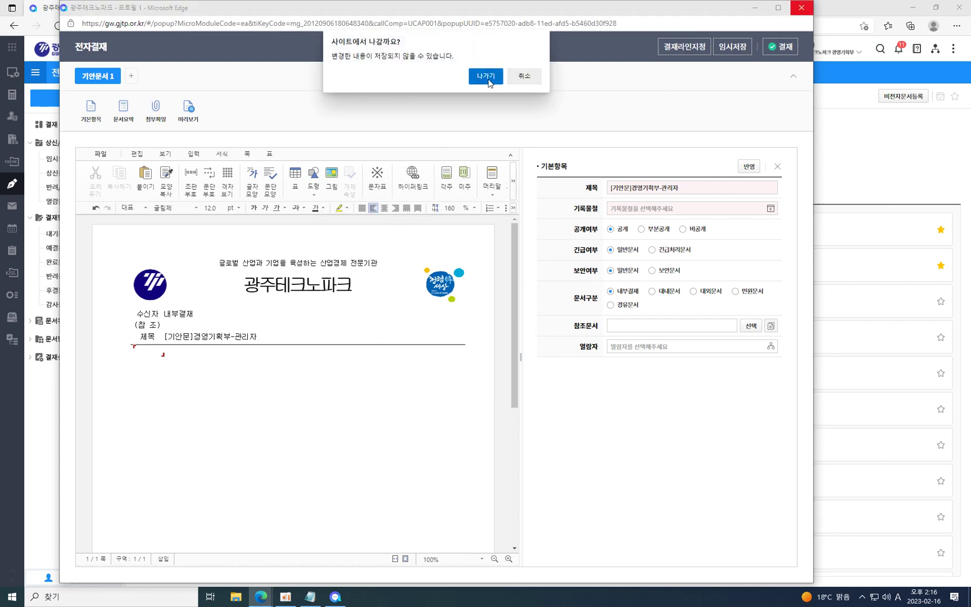
click(486, 75)
Start a fresh draft from a favourite form and show its 기본항목 fields.
click(344, 227)
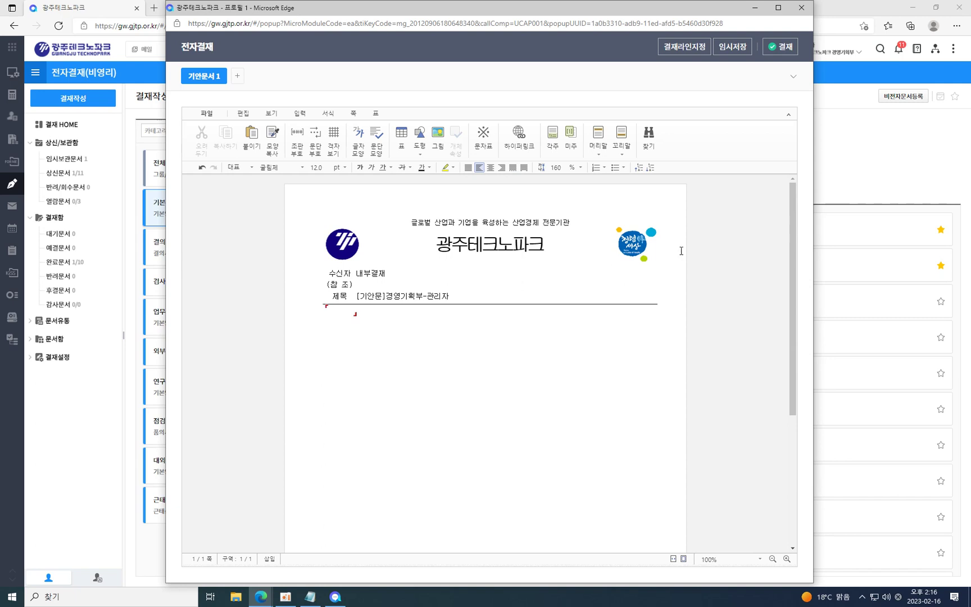
click(792, 83)
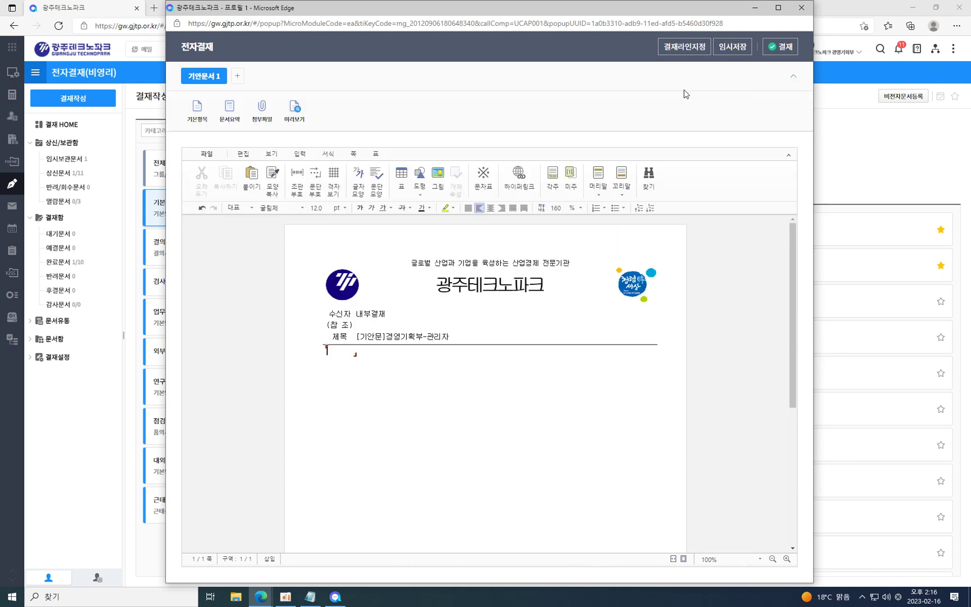
click(196, 113)
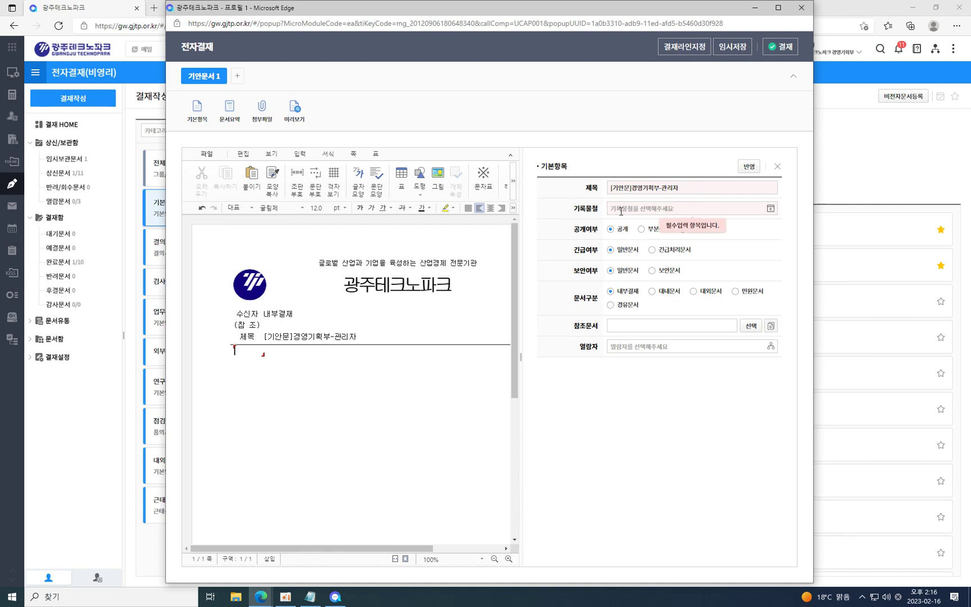
File the draft under 2022 > 경영기획부 > 발송문서 and mark it 보안문서.
click(770, 209)
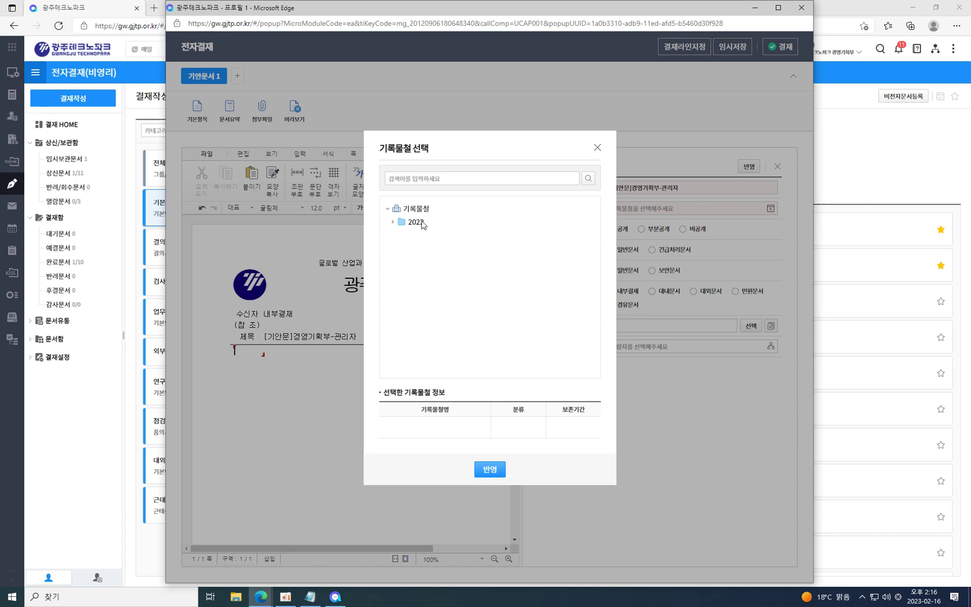
click(402, 222)
click(431, 248)
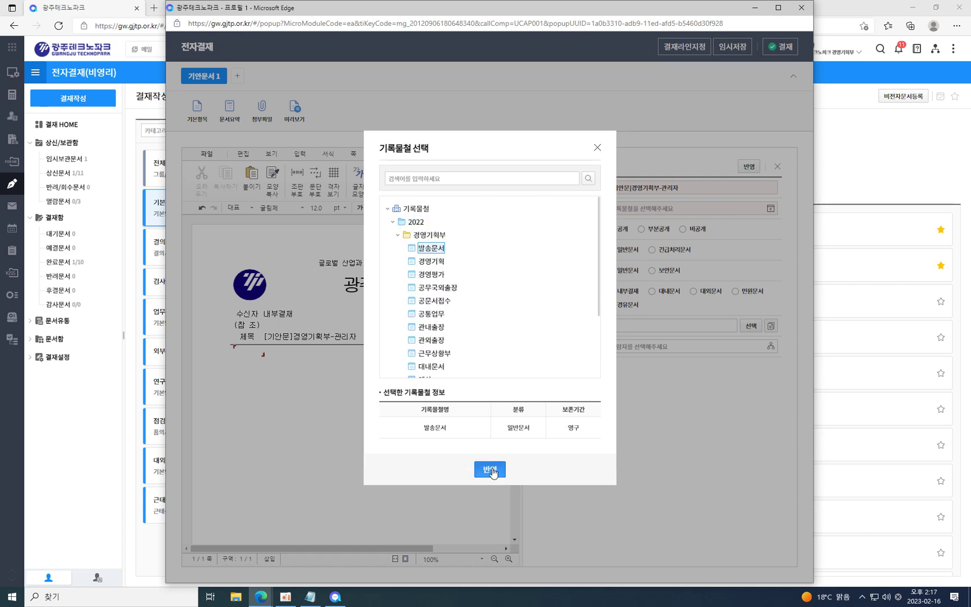
click(490, 469)
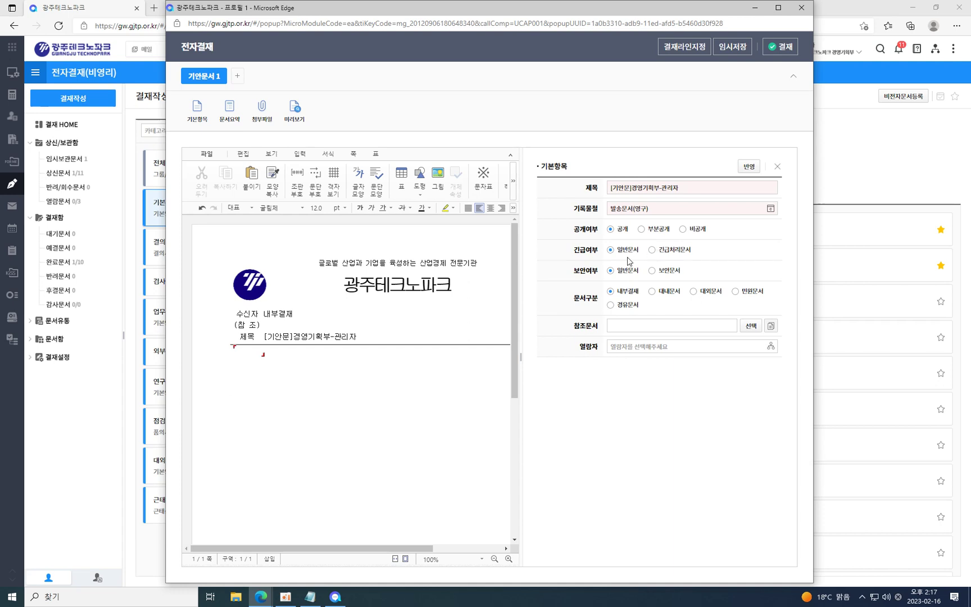
click(652, 271)
Attach 111, 지출결의서_test, 품의서_test and 품의서_테스트 as 참조문서.
click(751, 327)
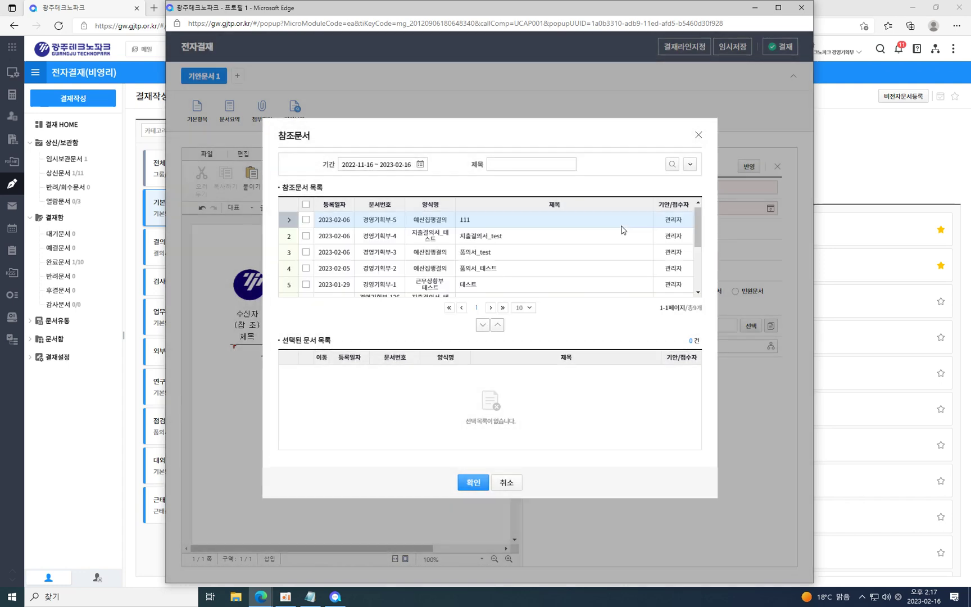
mouse_move(687, 221)
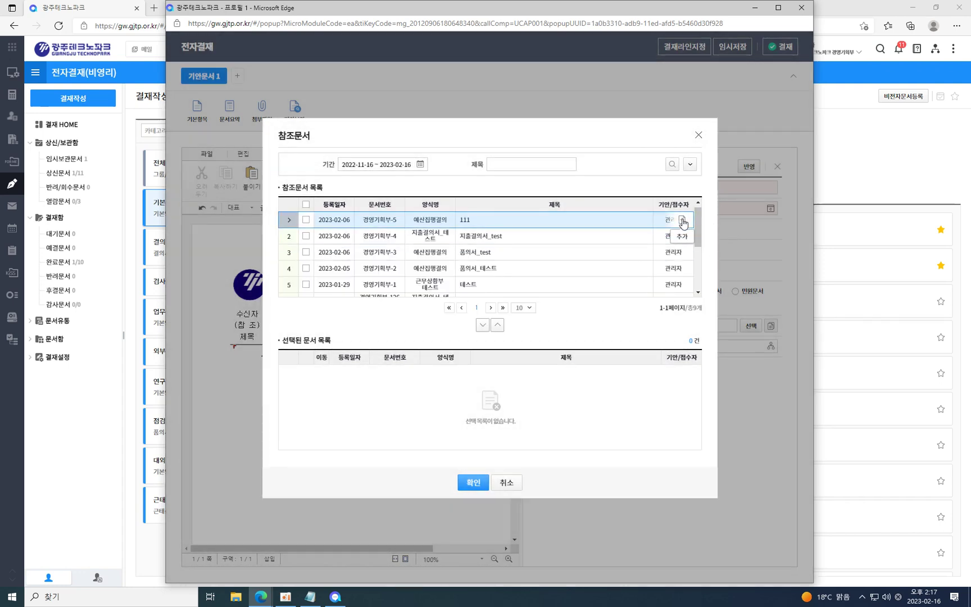
click(305, 220)
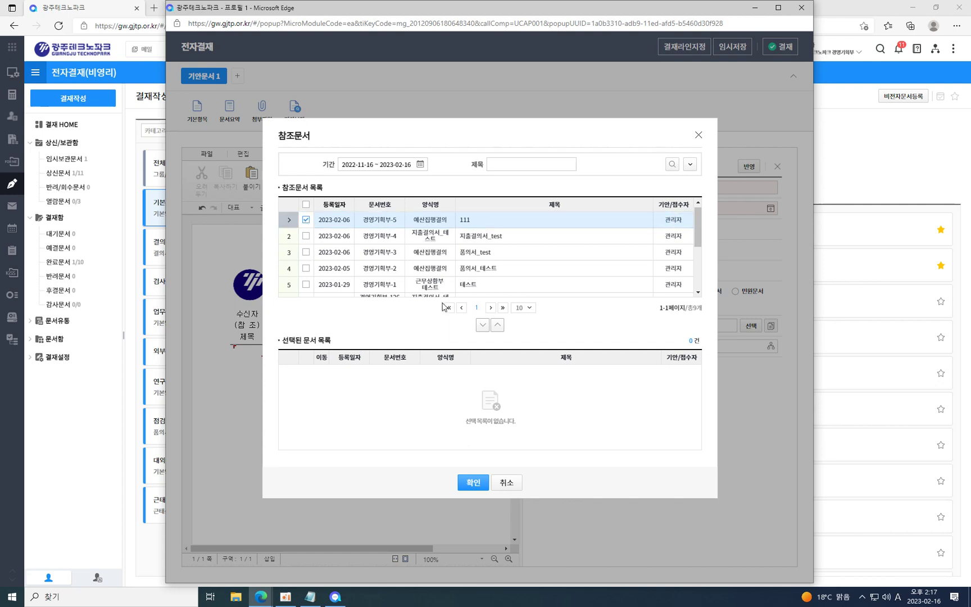
click(482, 324)
mouse_move(683, 239)
click(683, 239)
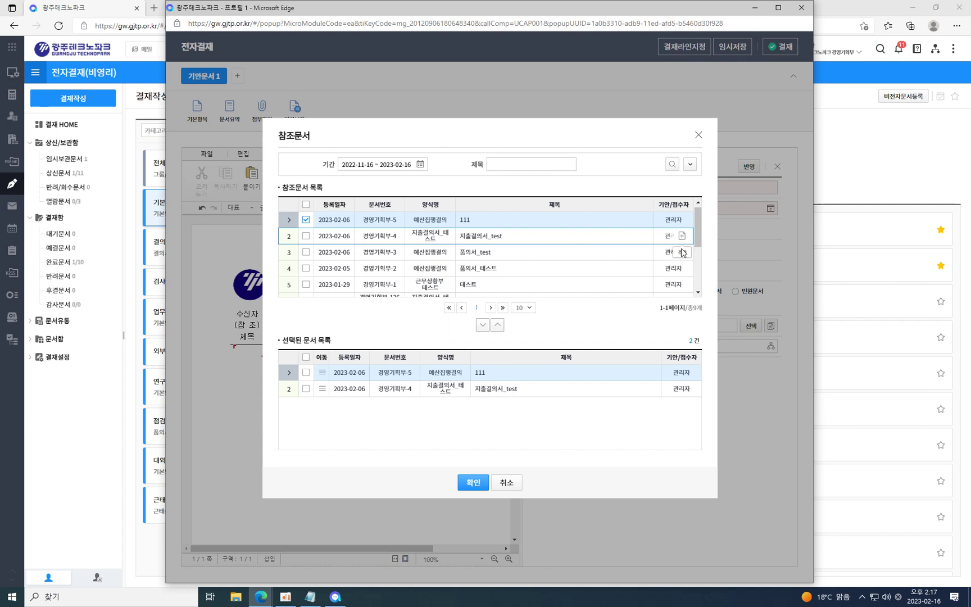
click(683, 254)
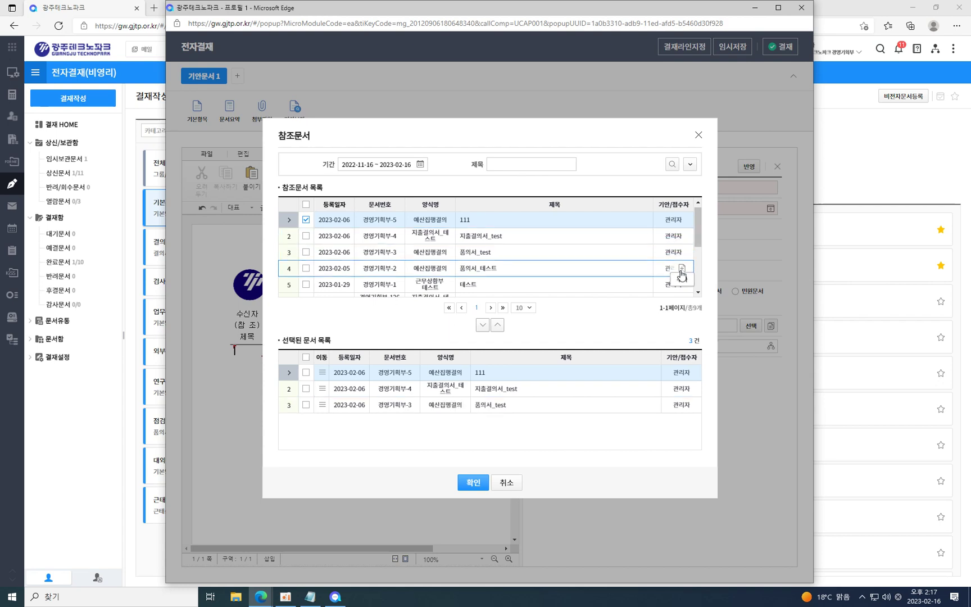
click(682, 269)
click(476, 482)
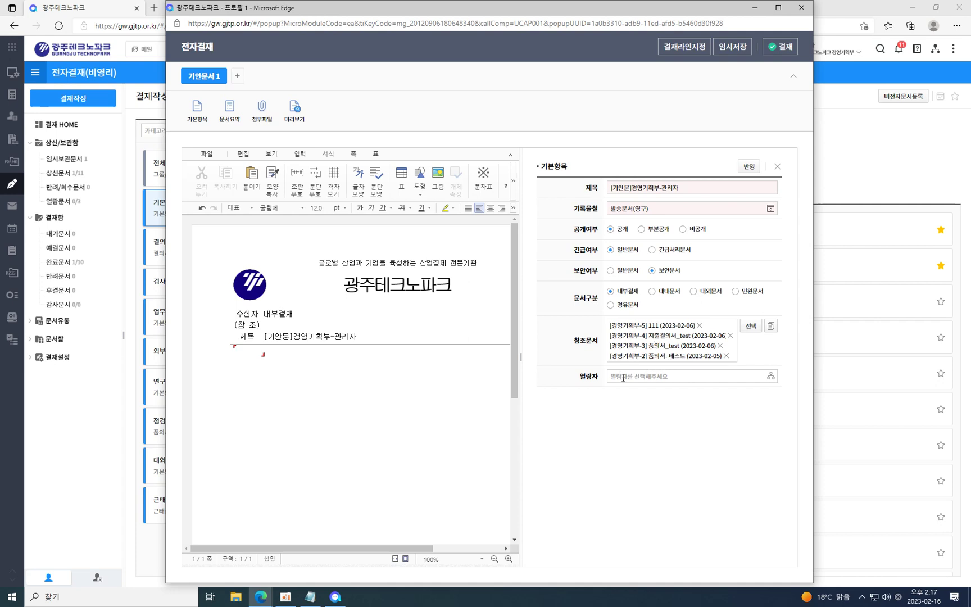
Set the whole 경영기획부 department as 열람자 and widen the draft window leftward.
click(770, 375)
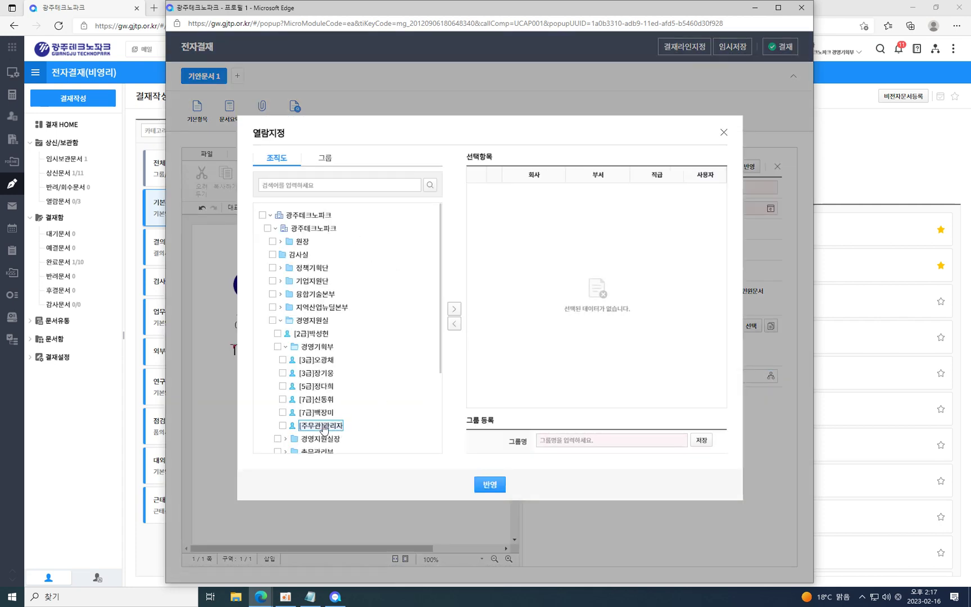
click(317, 346)
click(277, 346)
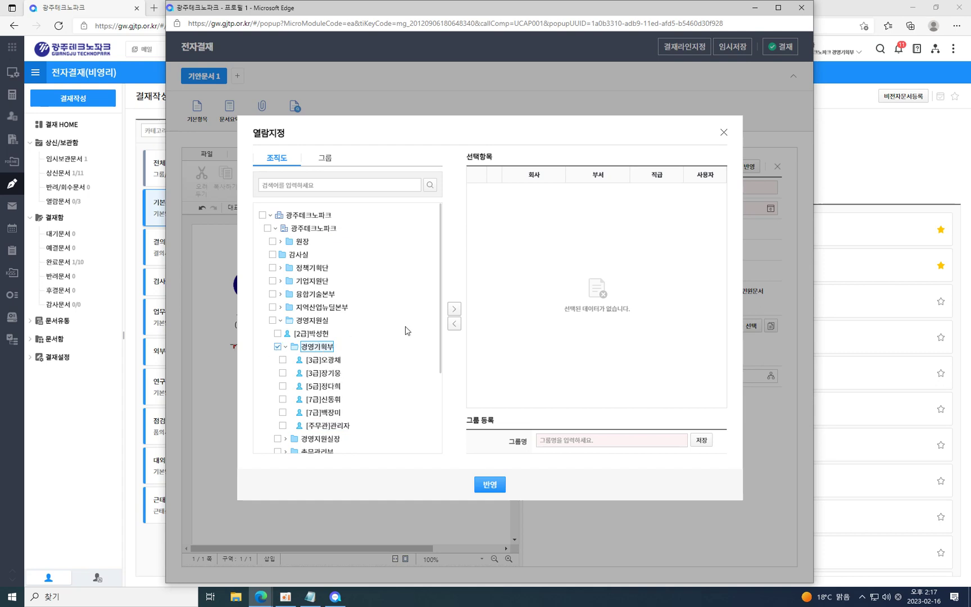
click(454, 310)
click(490, 484)
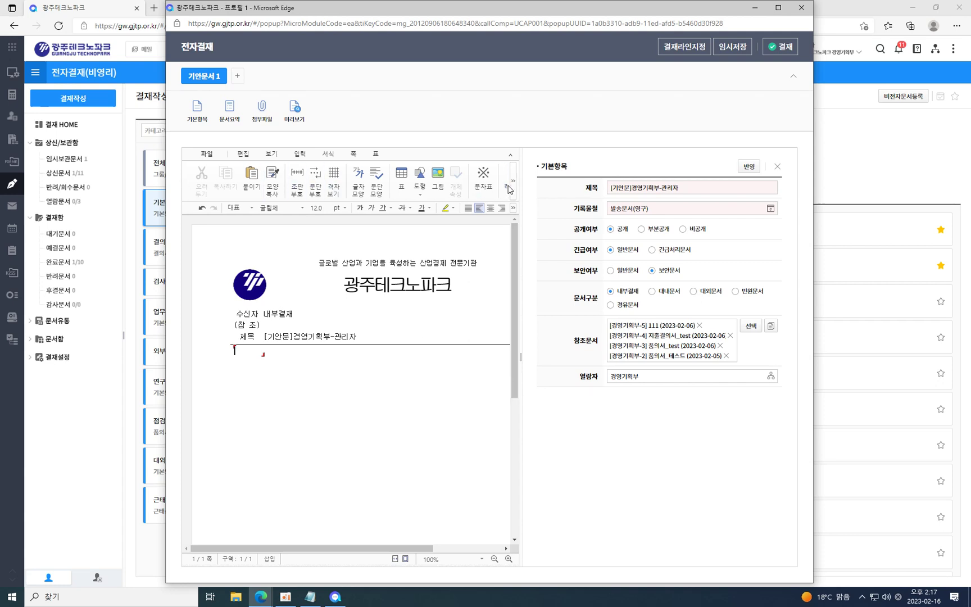
drag(166, 275, 37, 275)
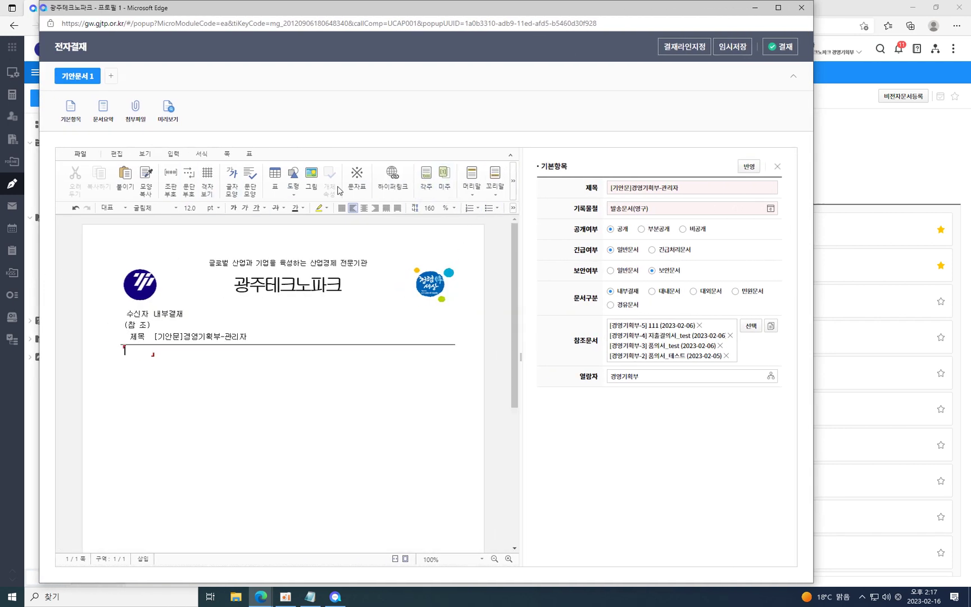
Add two 경영기획부 colleagues as 검토 and 결재 approvers from the org chart and apply.
click(688, 50)
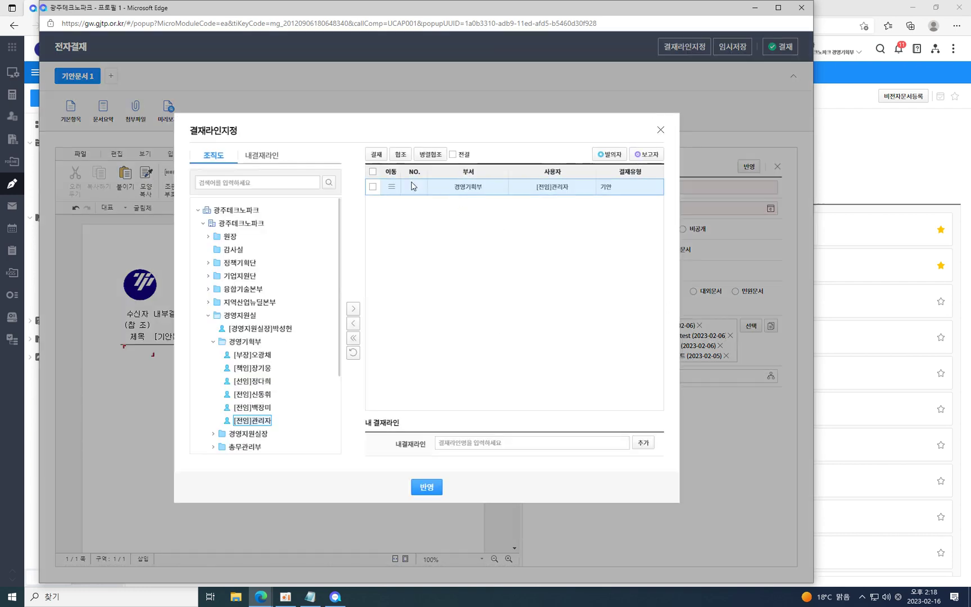
click(261, 159)
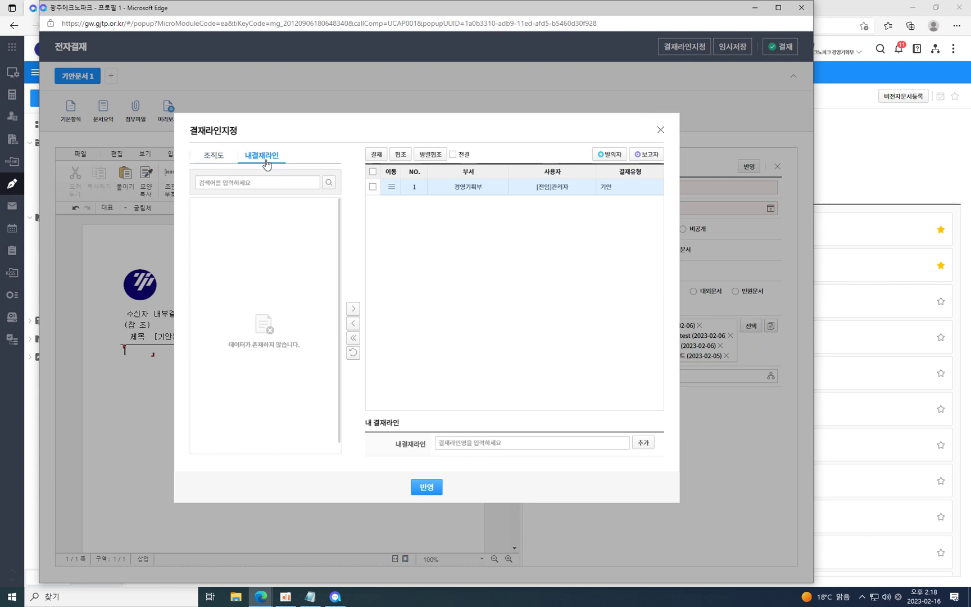
click(212, 156)
double_click(259, 408)
click(259, 396)
double_click(260, 400)
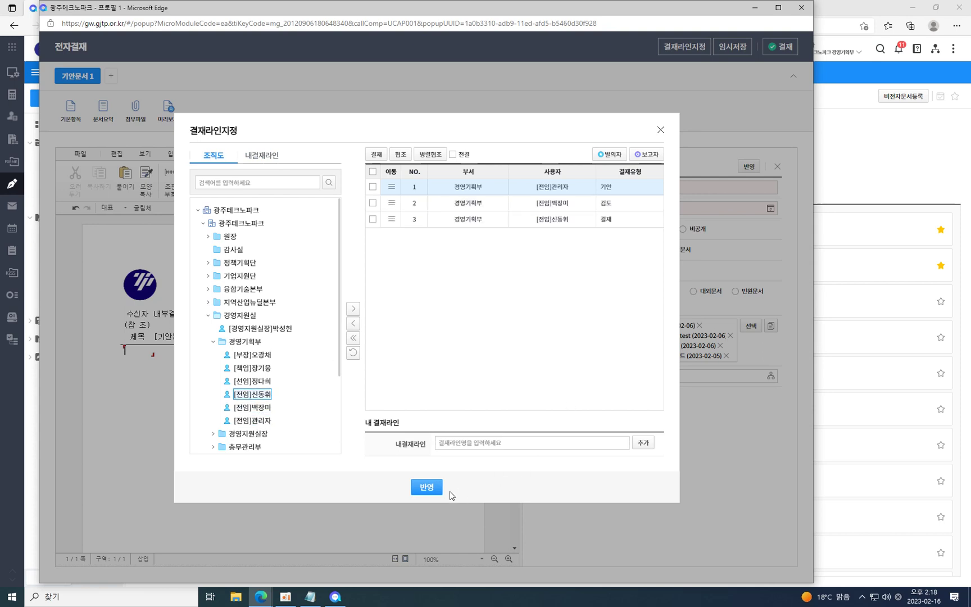
click(427, 486)
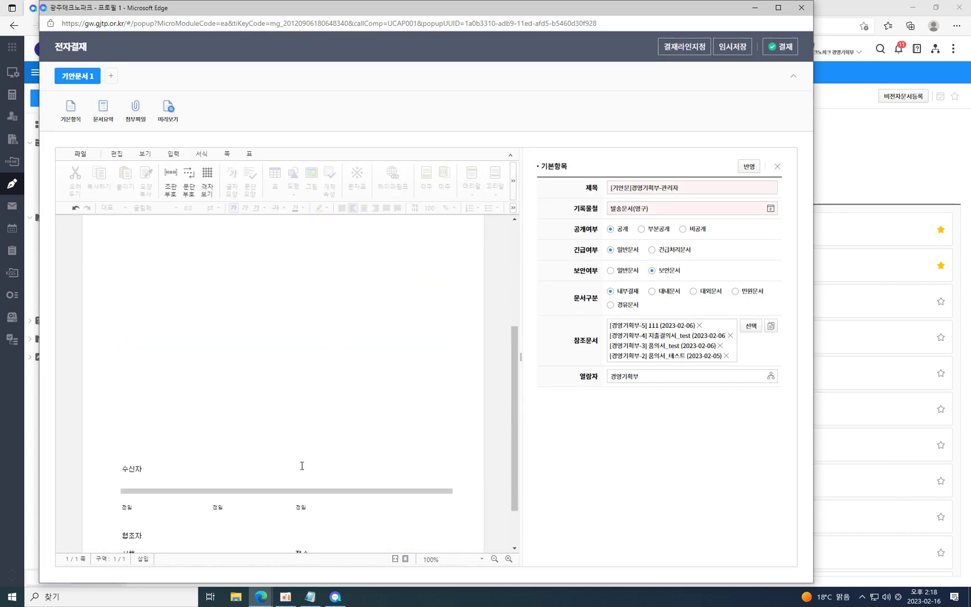
Reopen 결재라인지정 and remove the 검토 and 결재 rows, leaving only 관리자 기안.
click(696, 46)
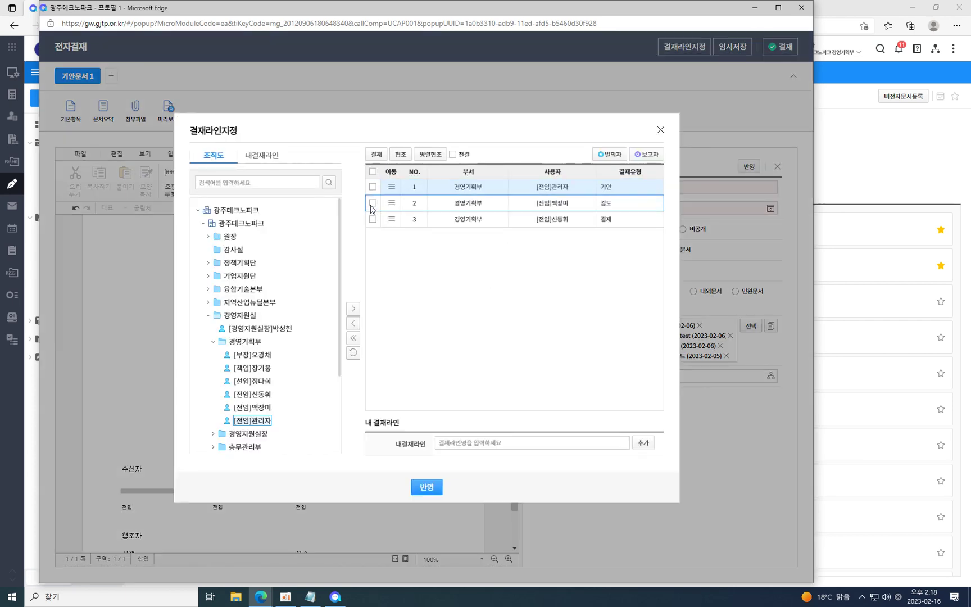
click(373, 203)
click(372, 219)
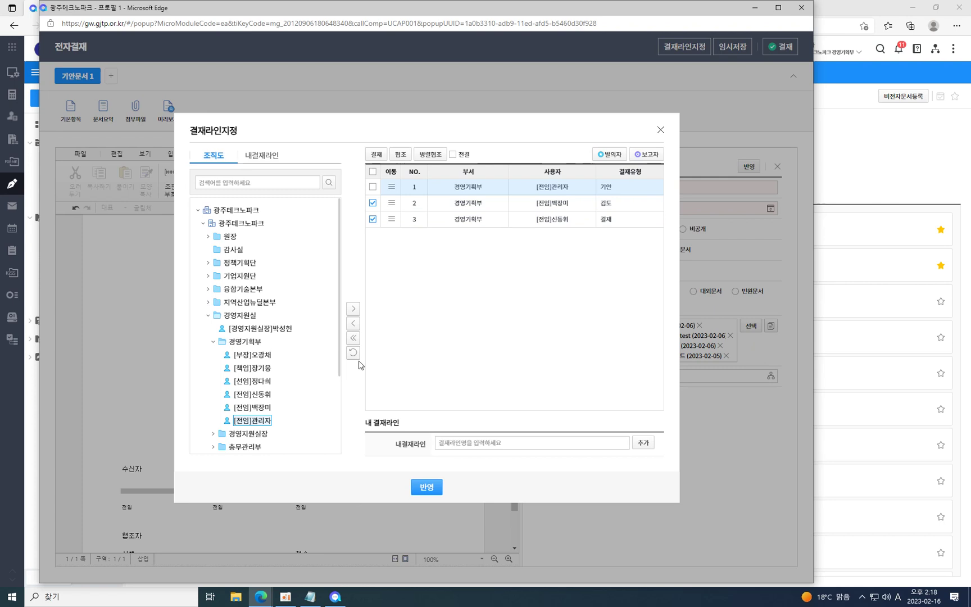
click(352, 339)
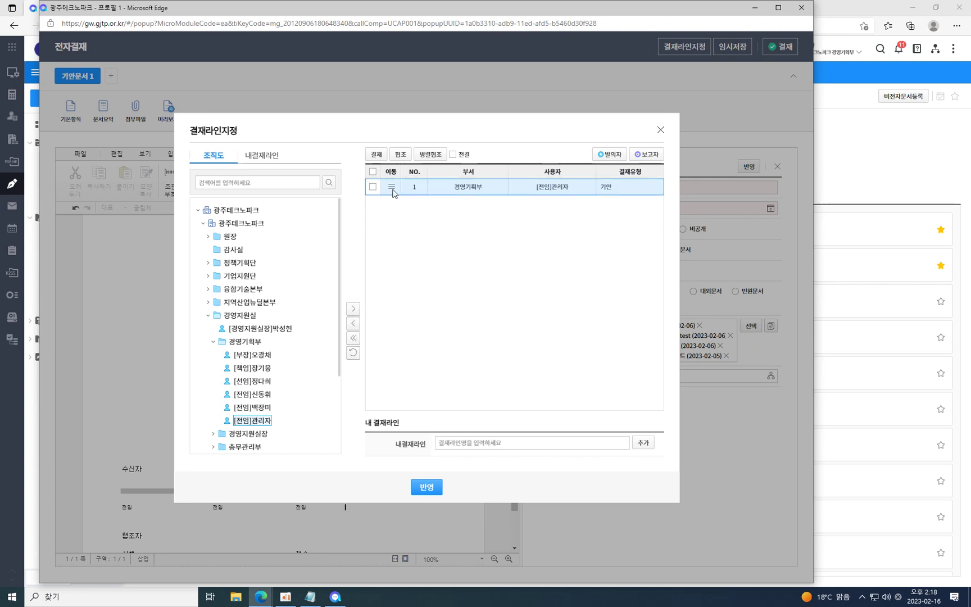
Enable 전결 and add three 경영기획부 colleagues to the approval line.
click(374, 187)
click(461, 156)
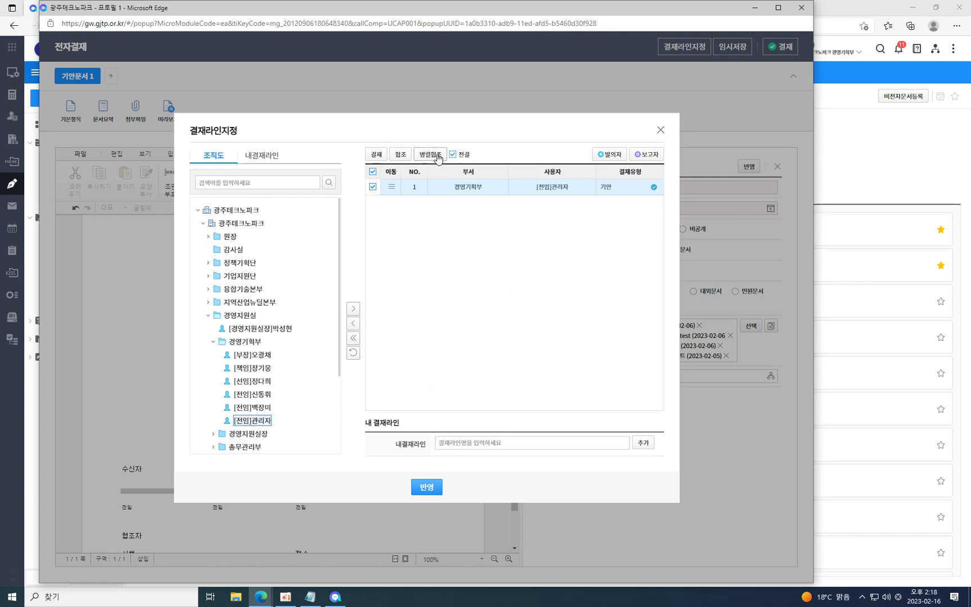
double_click(251, 407)
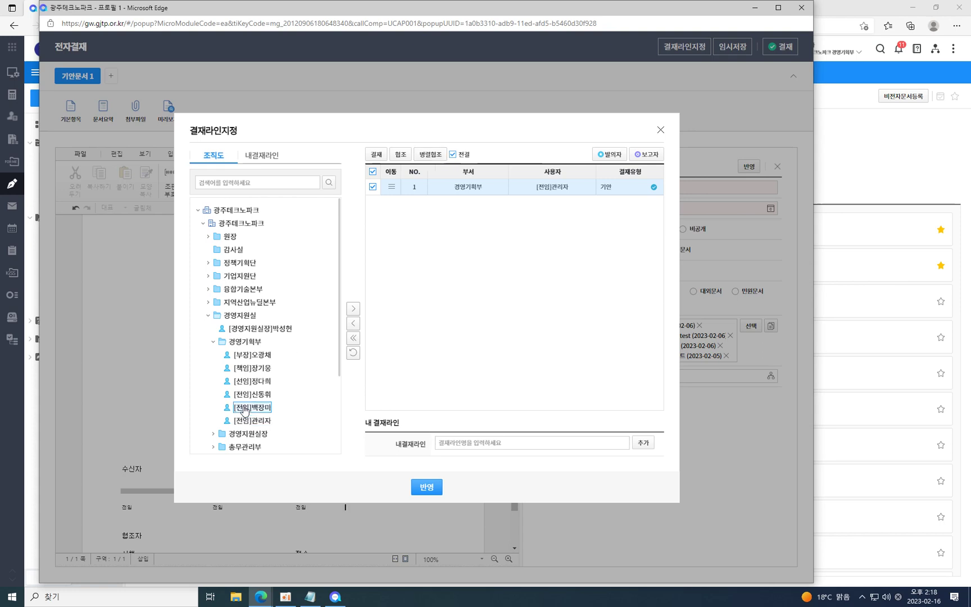
double_click(254, 394)
double_click(255, 382)
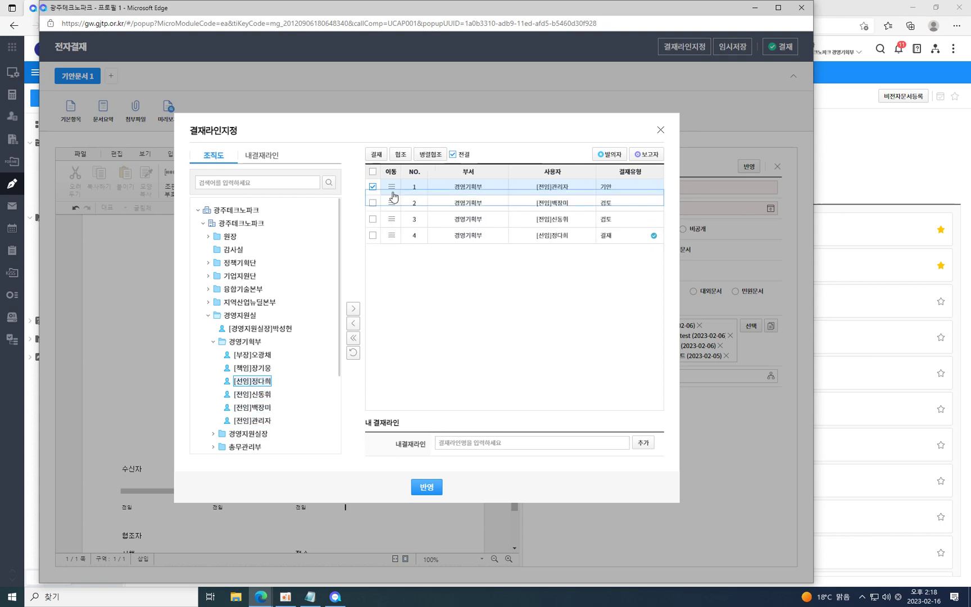
Tick approval rows 3 and 4 and convert them to 병렬협조.
click(373, 189)
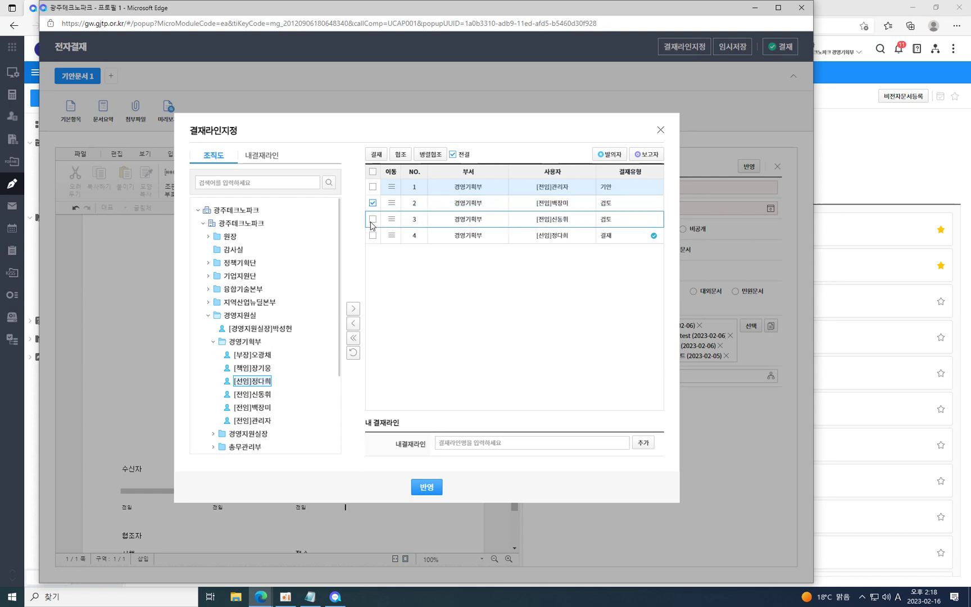
click(372, 220)
click(373, 235)
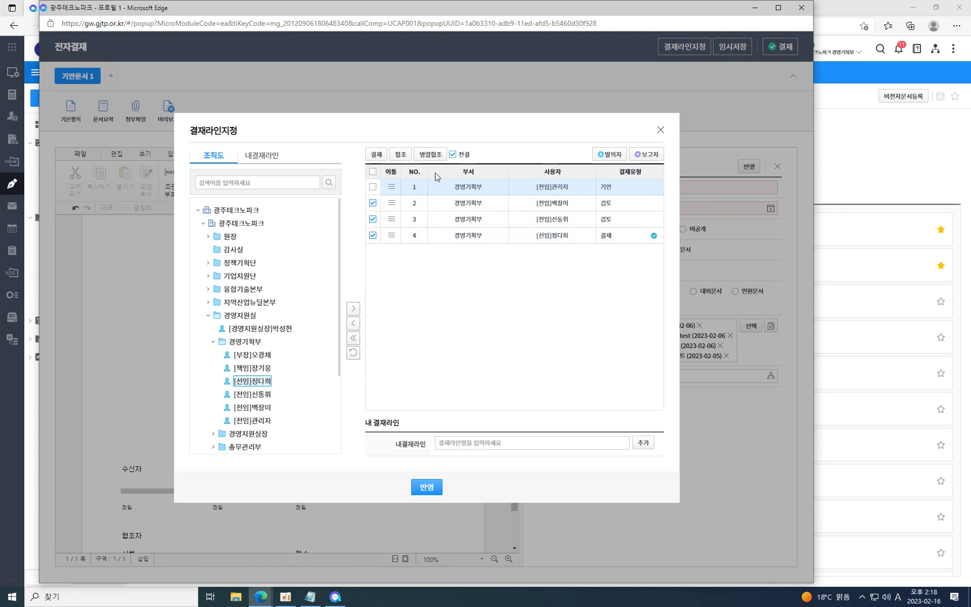
click(430, 154)
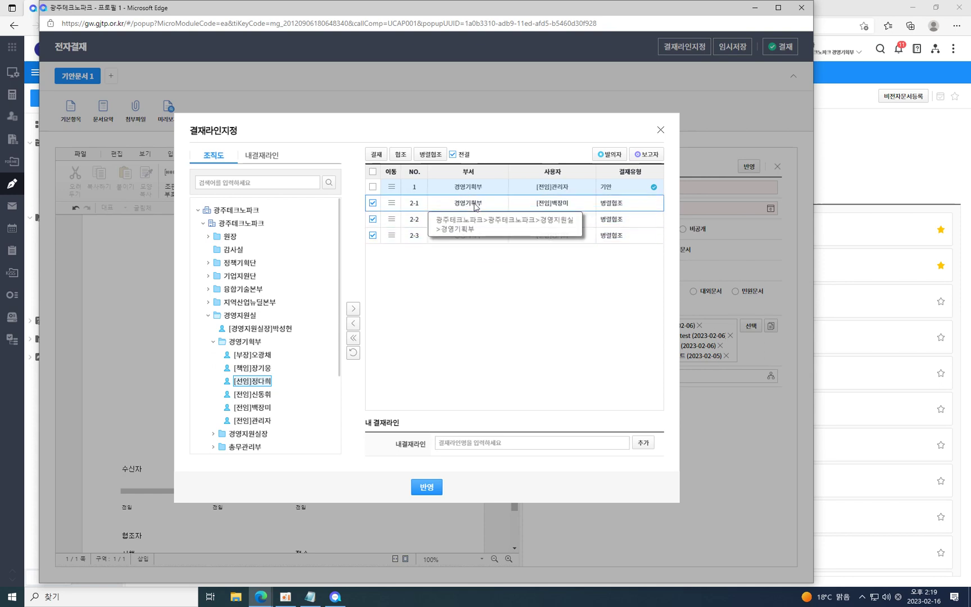
Add another colleague as a 결재 row, then clear all approvers except 관리자 기안.
double_click(254, 368)
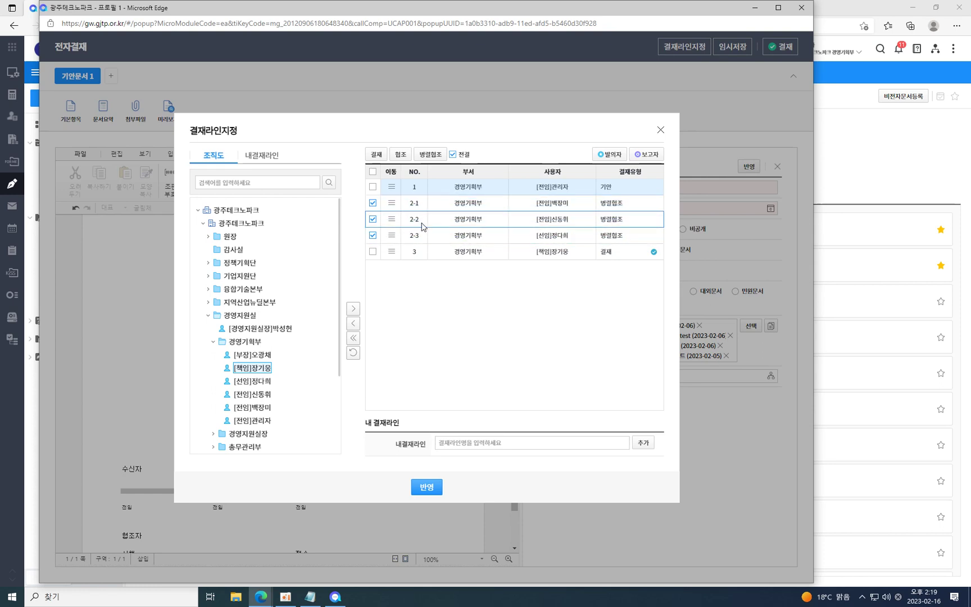
click(352, 338)
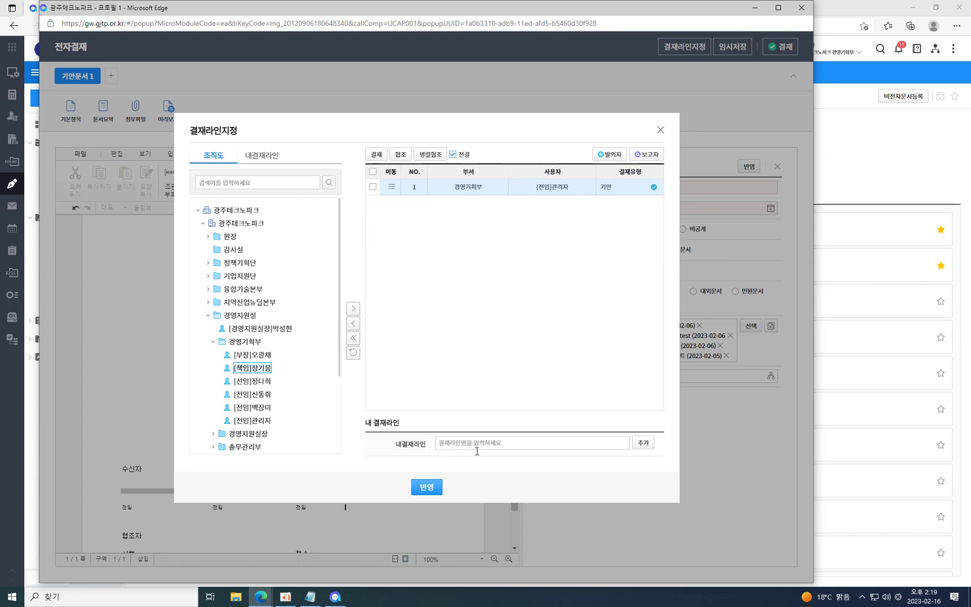
Apply the current line, then add two 경영기획부 reviewers and a final approver to a fresh approval line.
click(427, 486)
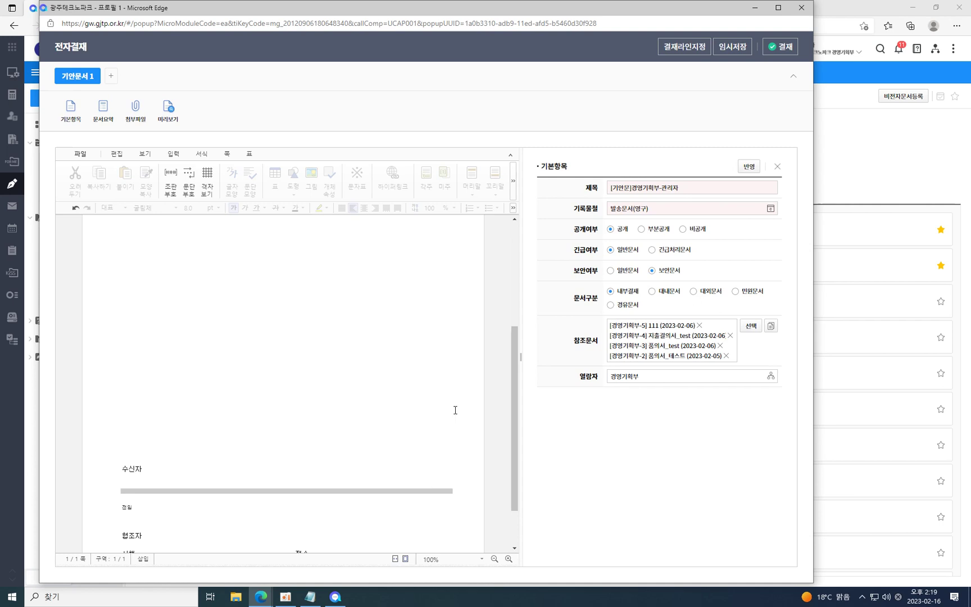
click(680, 47)
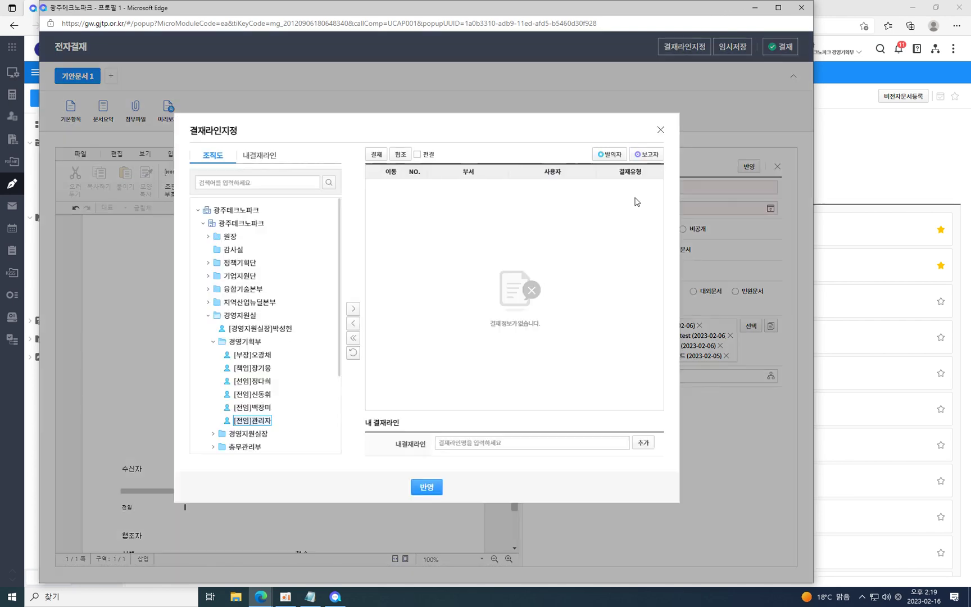
double_click(260, 407)
double_click(259, 393)
double_click(261, 381)
Save the four-member line under the name 내결재라인2 and show it in the 내결재라인 list.
click(521, 444)
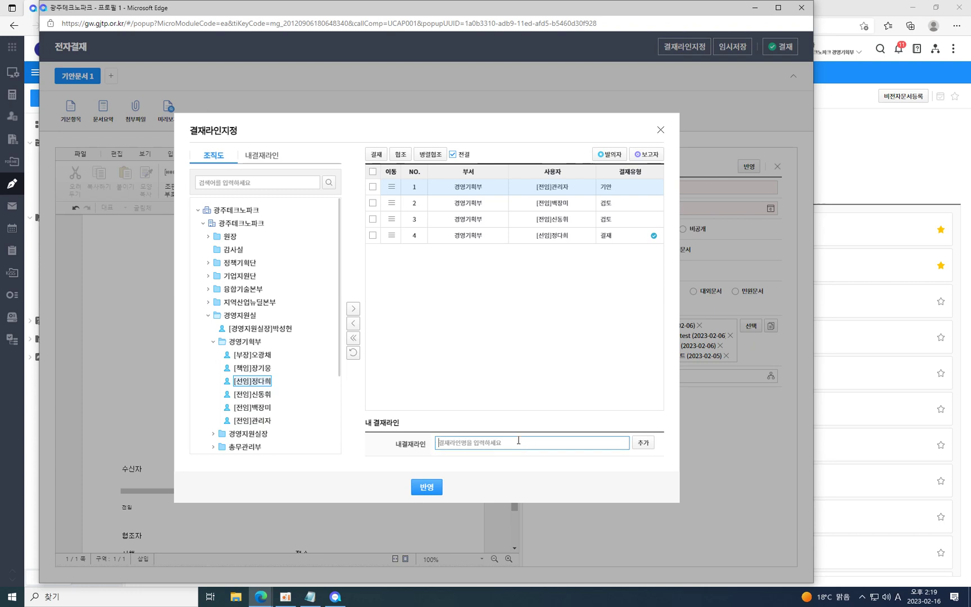
text(dpti)
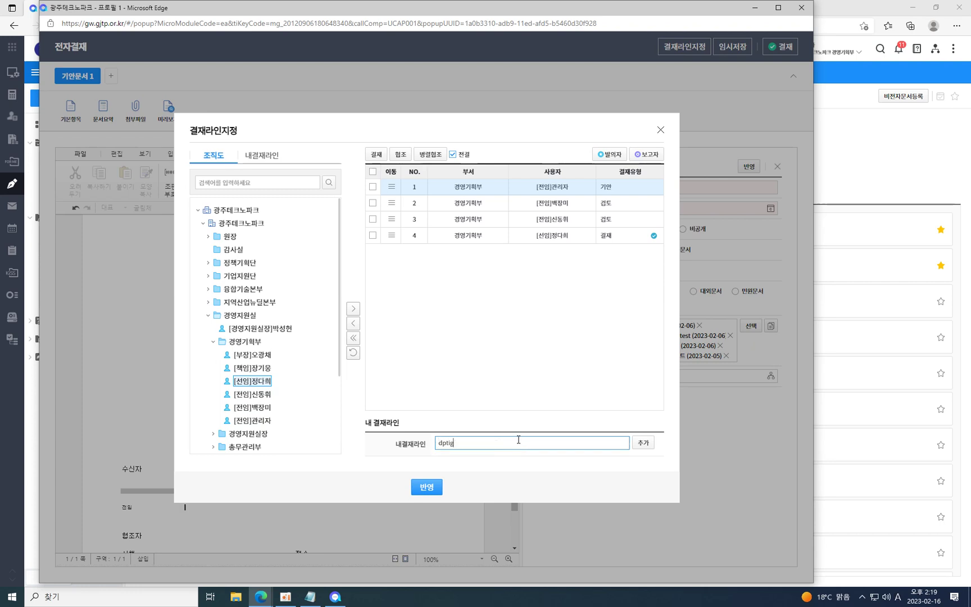
key(BackSpace)
key(Hangul)
text(ㅇ)
key(BackSpace)
key(BackSpace)
key(BackSpace)
text(내)
click(643, 442)
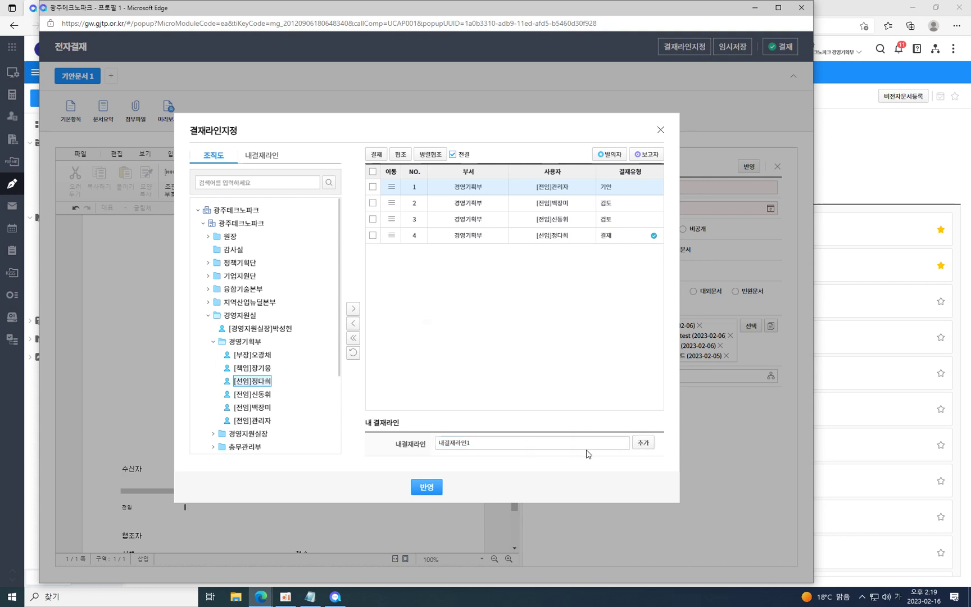
click(554, 444)
click(553, 443)
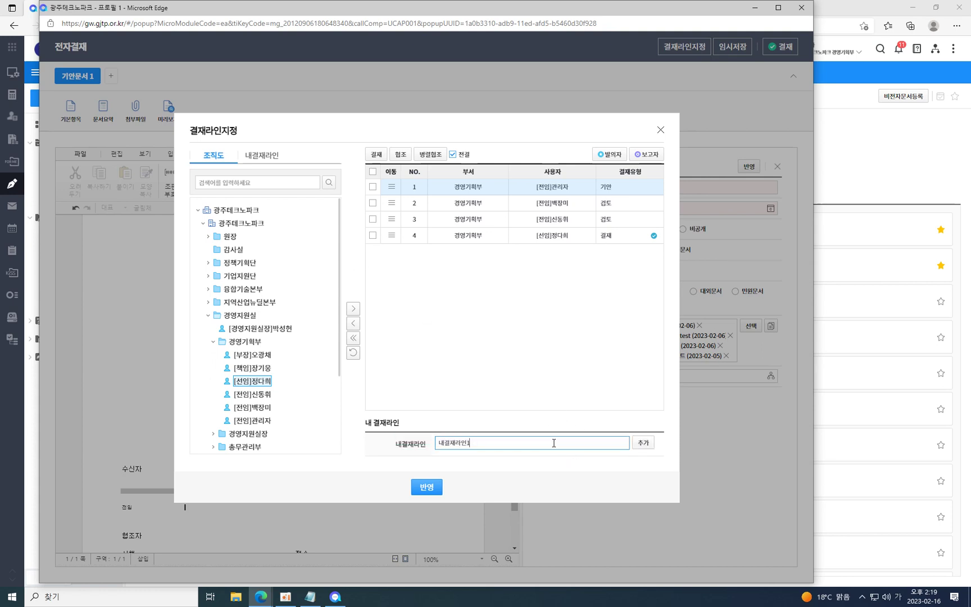
click(643, 442)
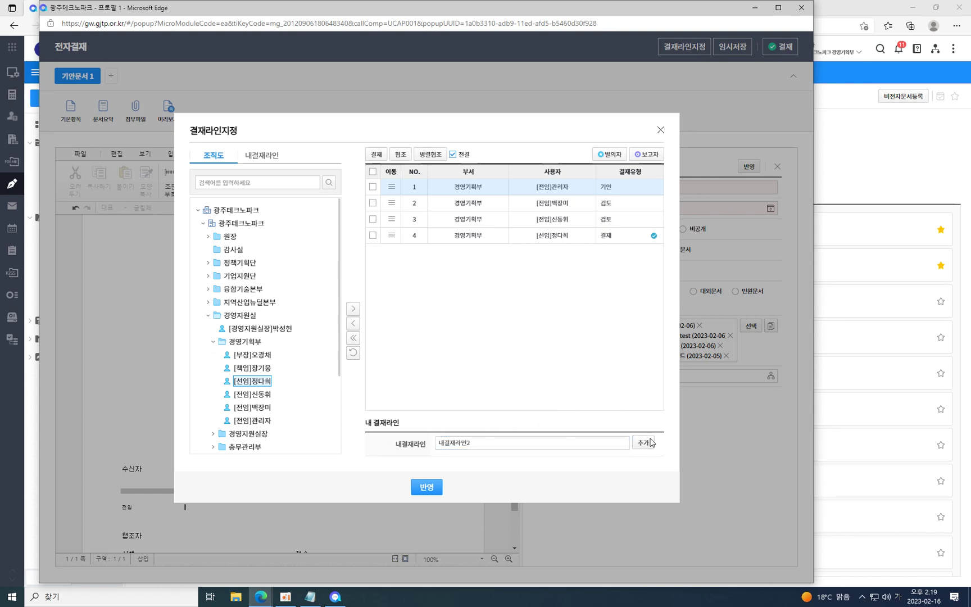
click(265, 157)
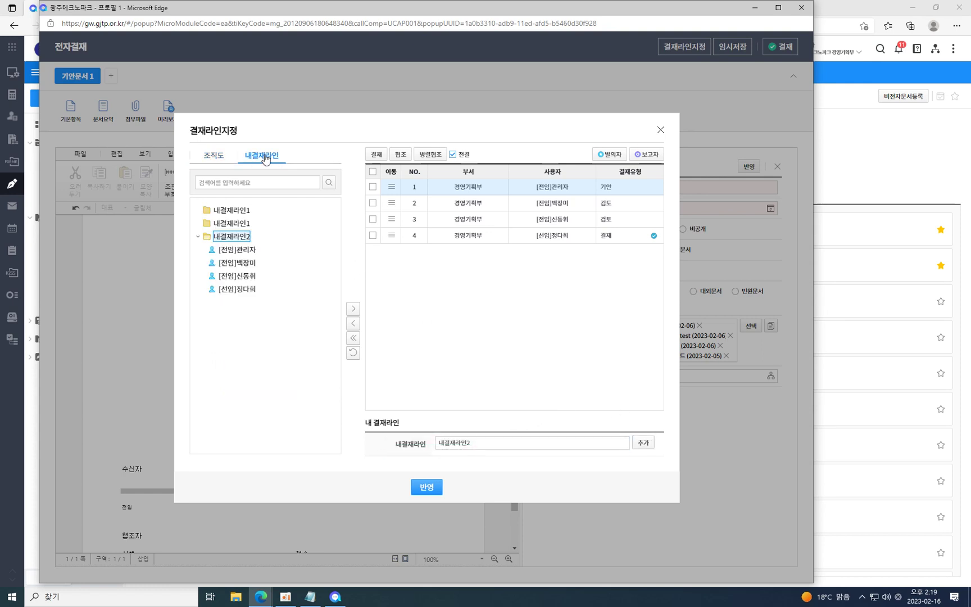
Load 내결재라인2's approvers into the table, clear everyone but the drafter, and apply with 반영.
click(353, 338)
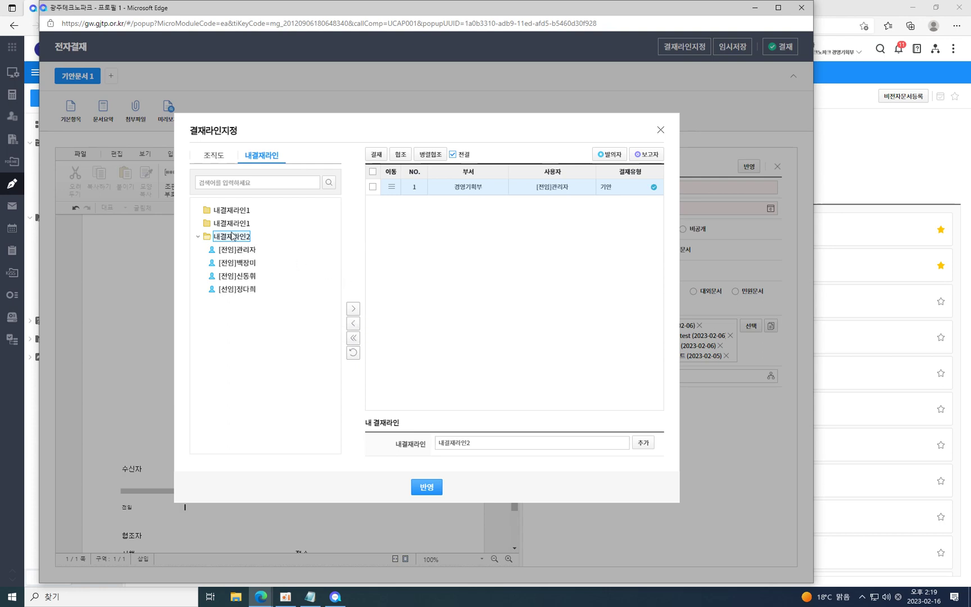
click(354, 309)
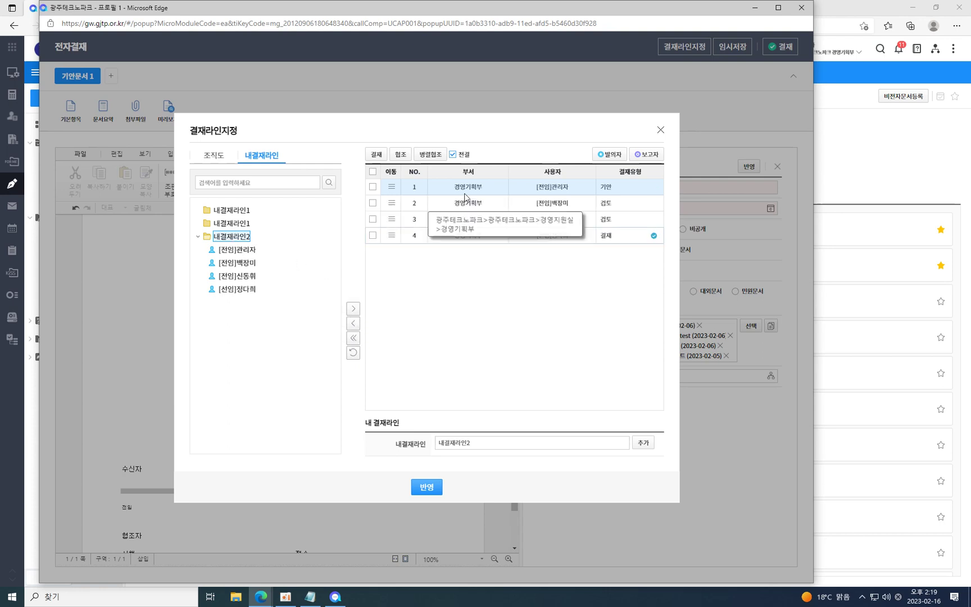
double_click(485, 446)
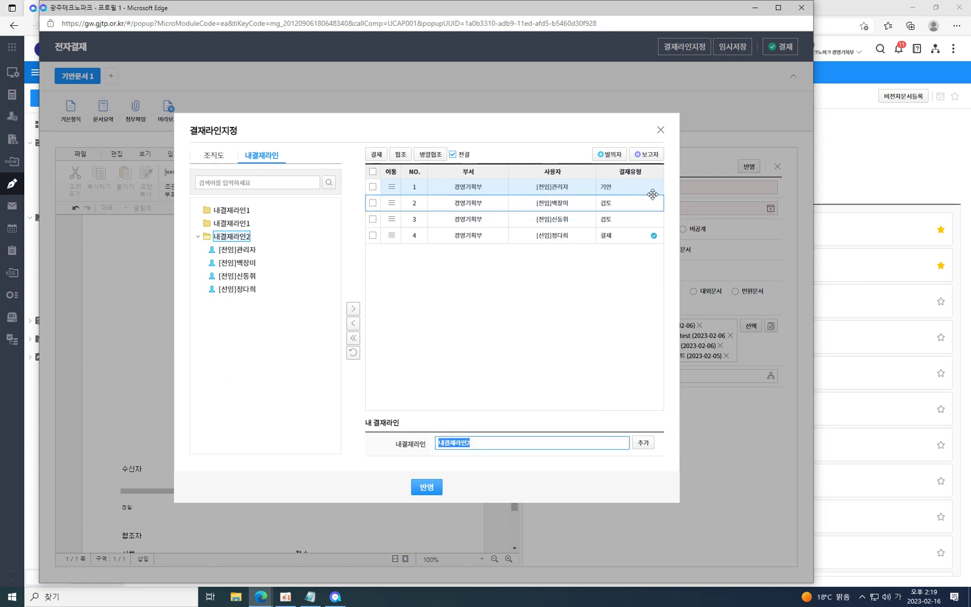
click(353, 337)
click(427, 488)
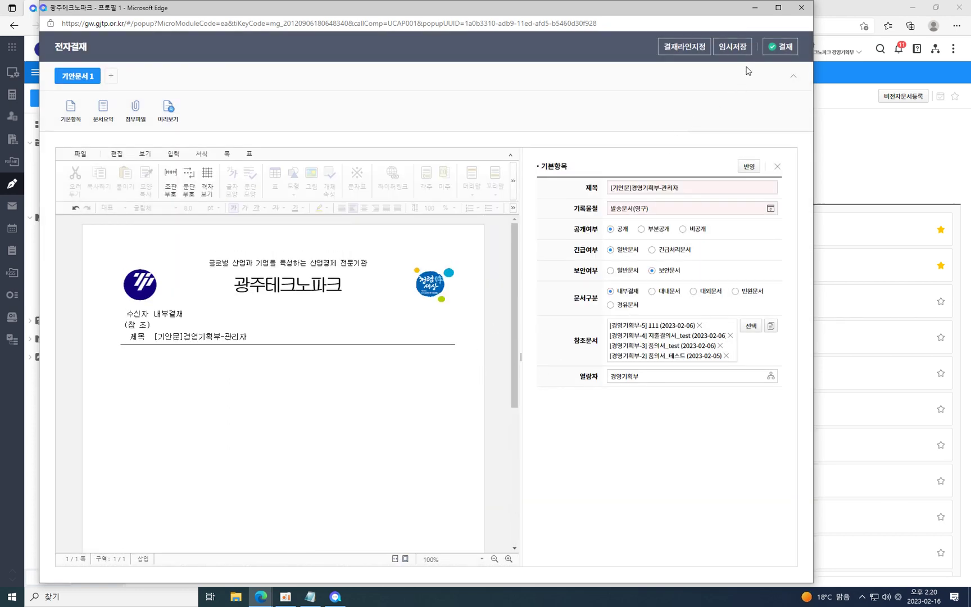
Approve the [기안문]경영기획부-관리자 draft with 승인 in the 결재 window.
click(781, 47)
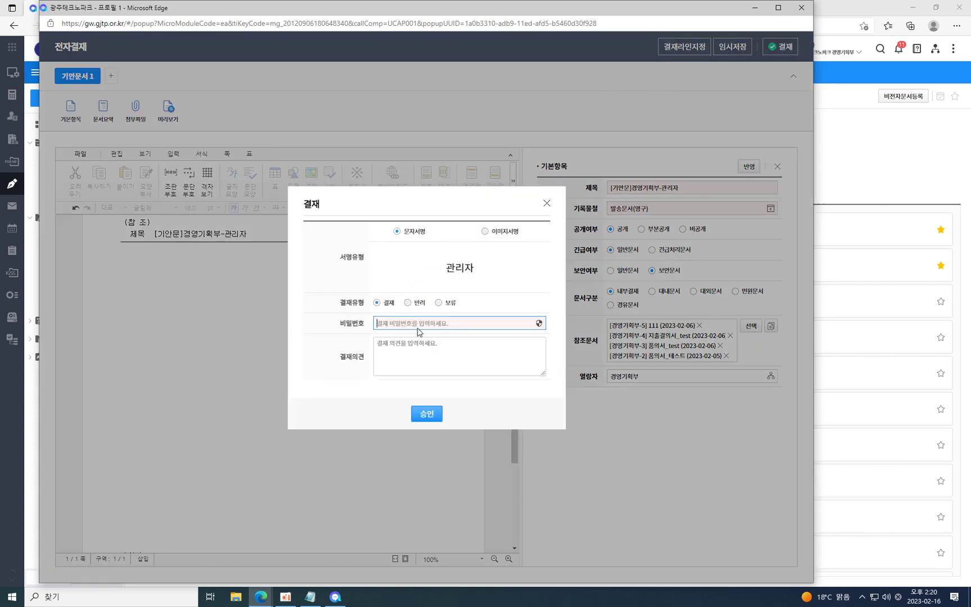
click(426, 413)
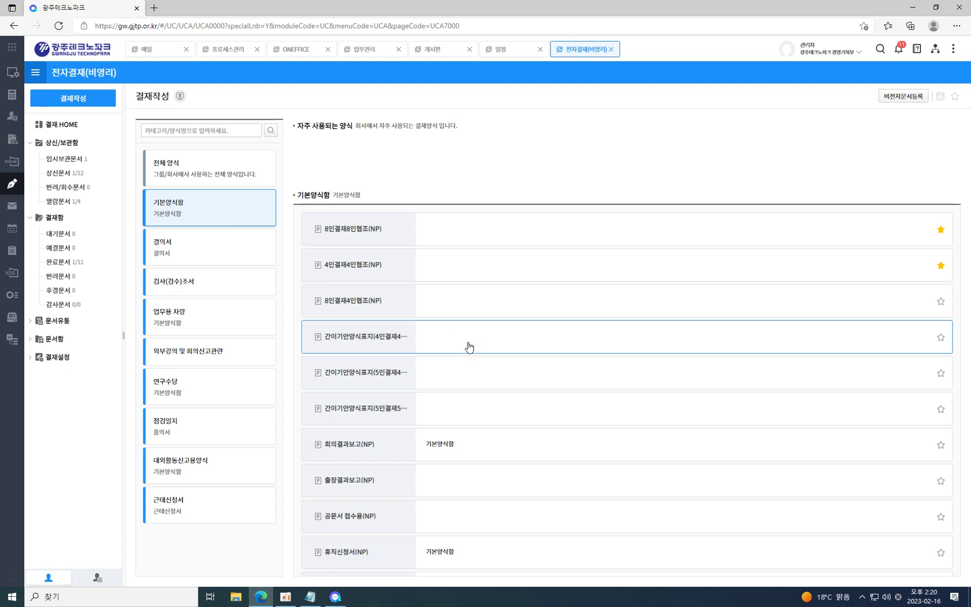
Delete the newest document in the 상신문서 list.
click(56, 178)
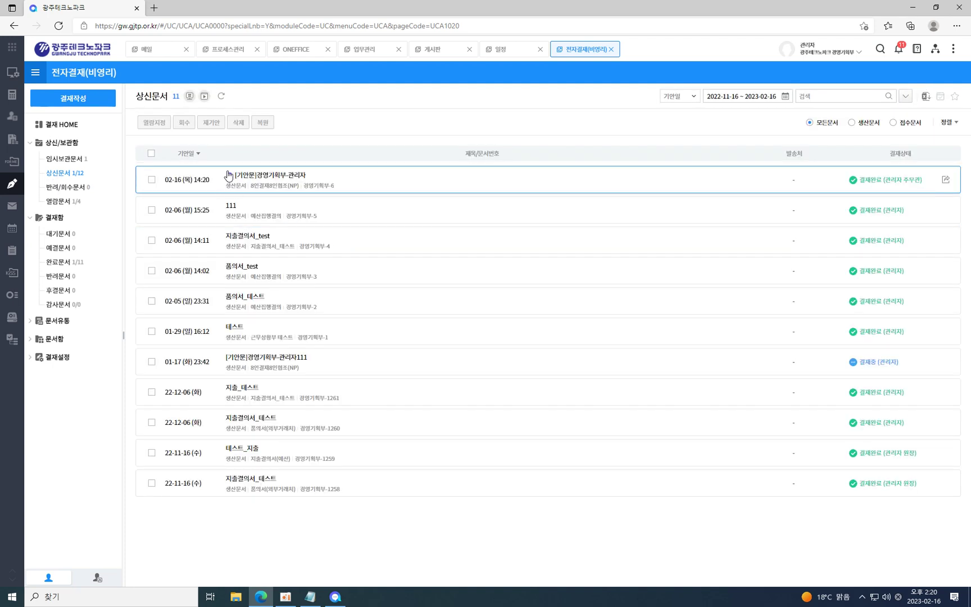
click(151, 180)
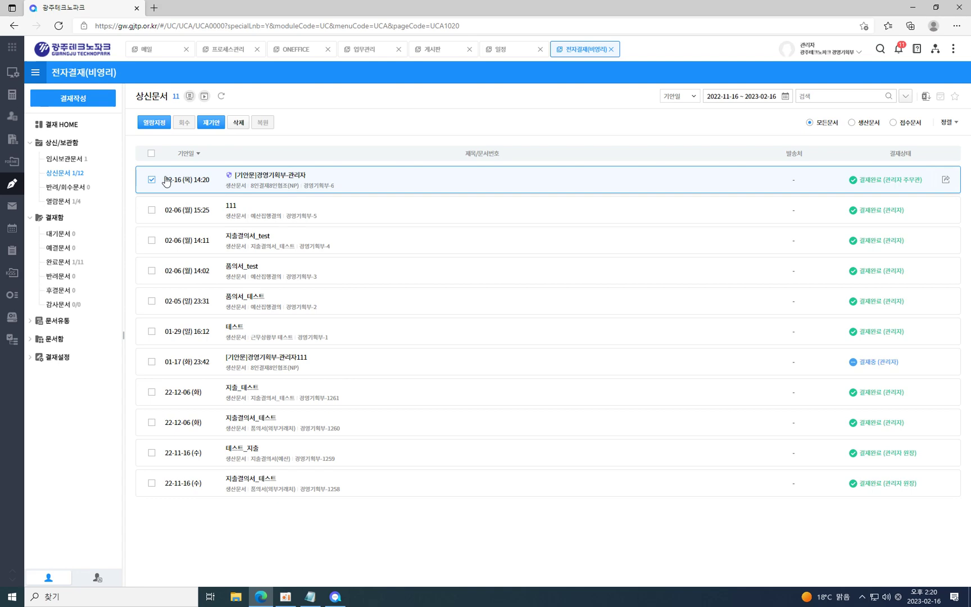
click(243, 122)
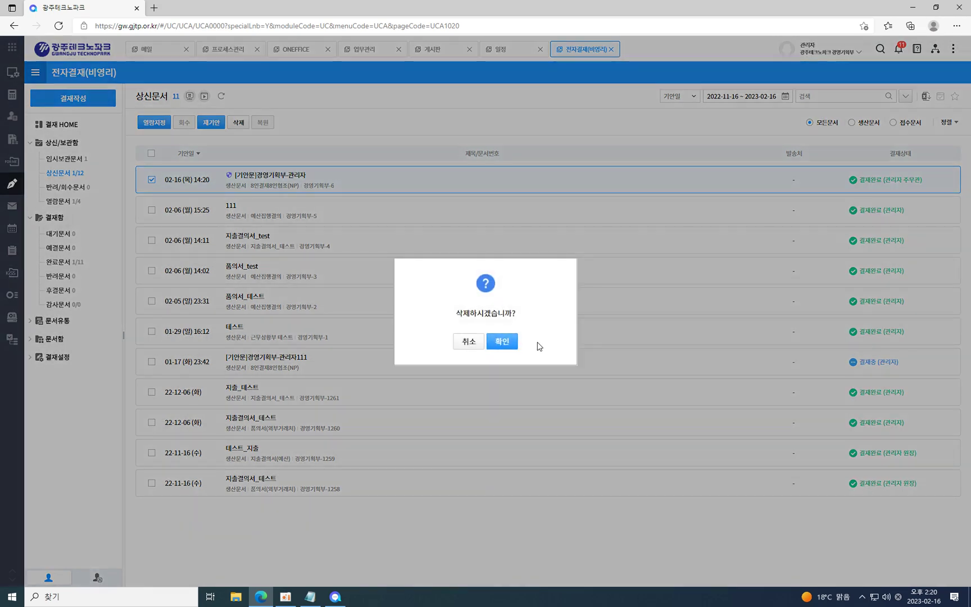
click(506, 340)
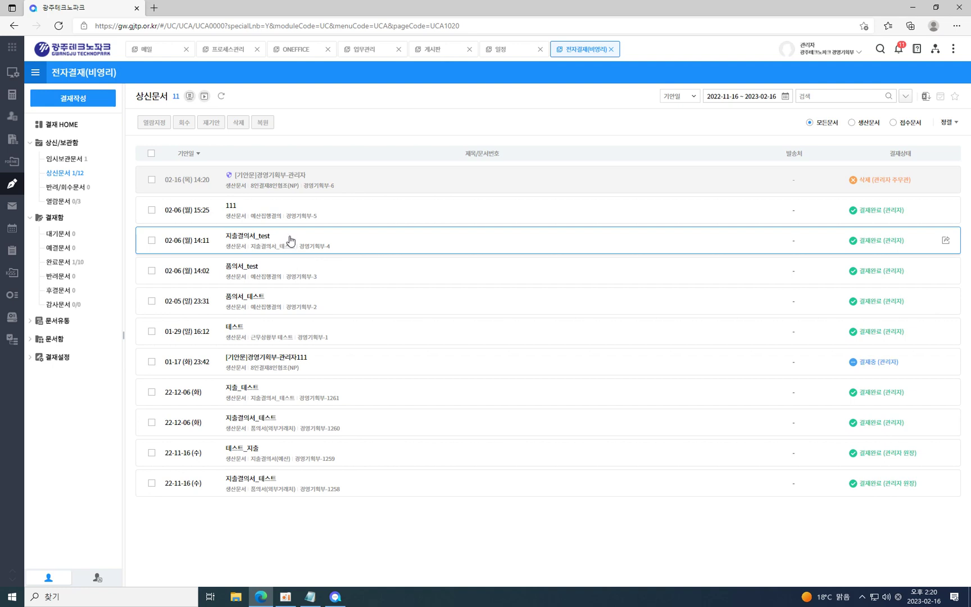
Restore the deleted [기안문]경영기획부-관리자 document with 복원 after dismissing the permission warning.
click(287, 180)
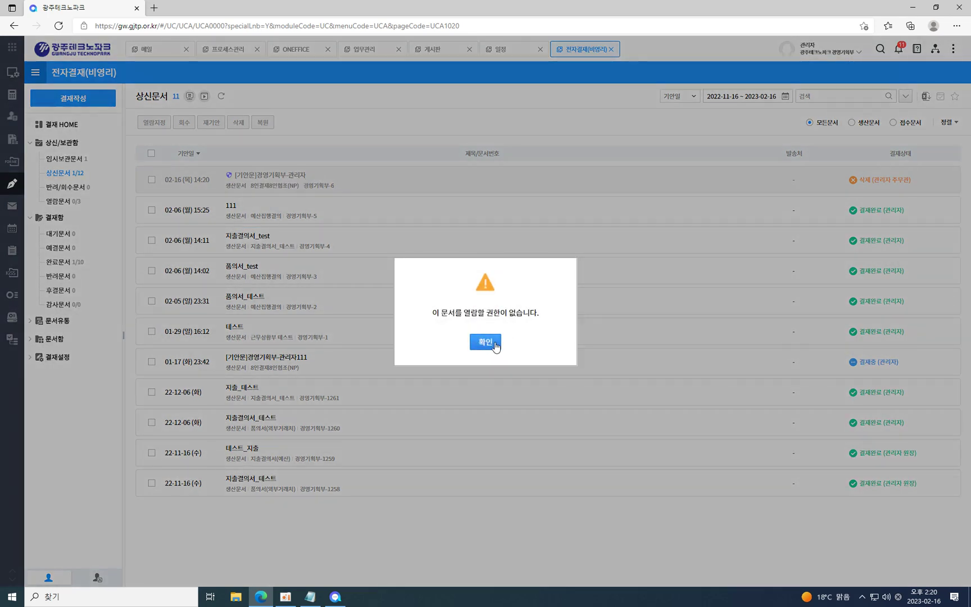
click(485, 342)
click(151, 179)
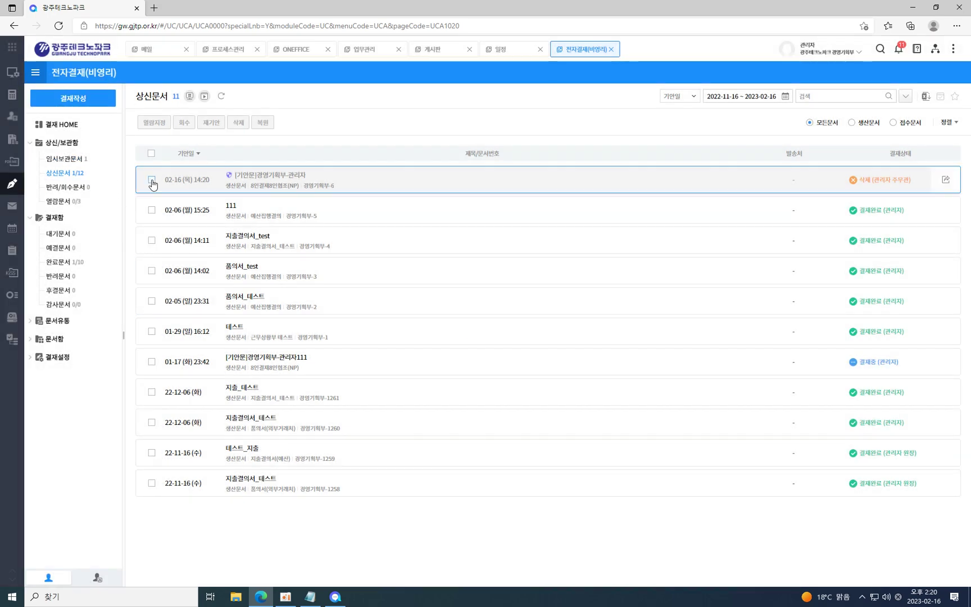
click(262, 122)
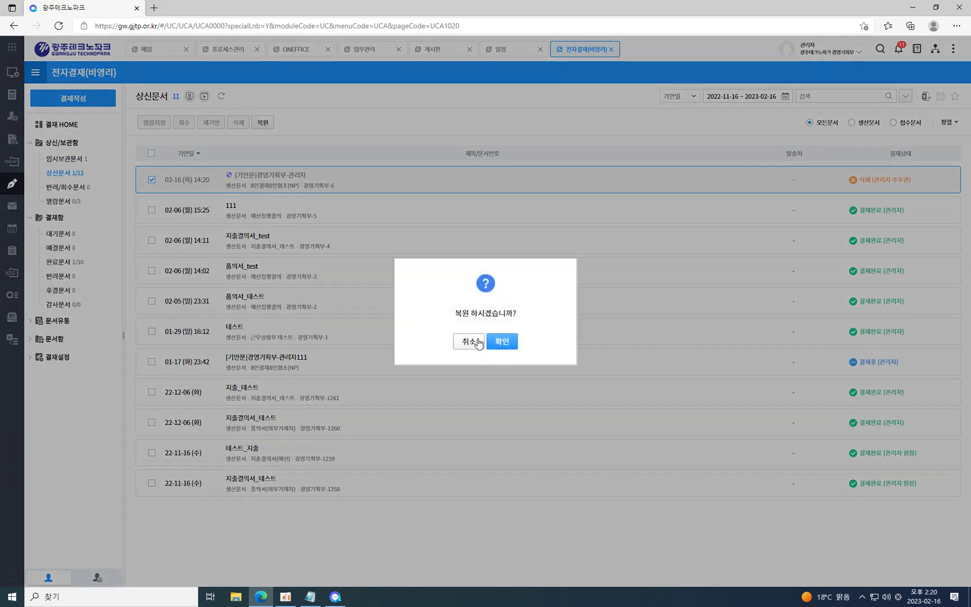
click(502, 343)
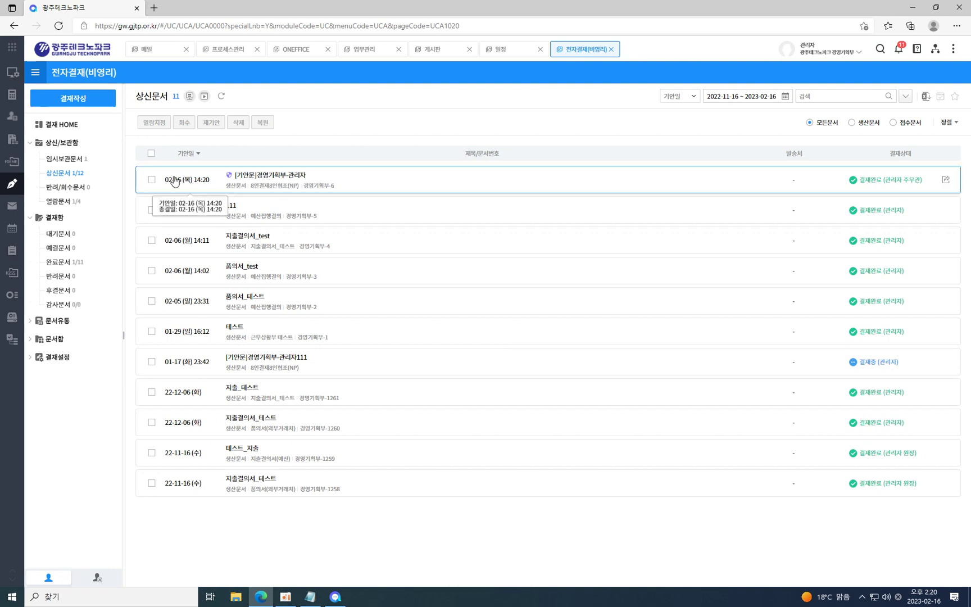
Re-draft the restored document with 첨부파일 포함 set to 예, then close the editor.
click(152, 180)
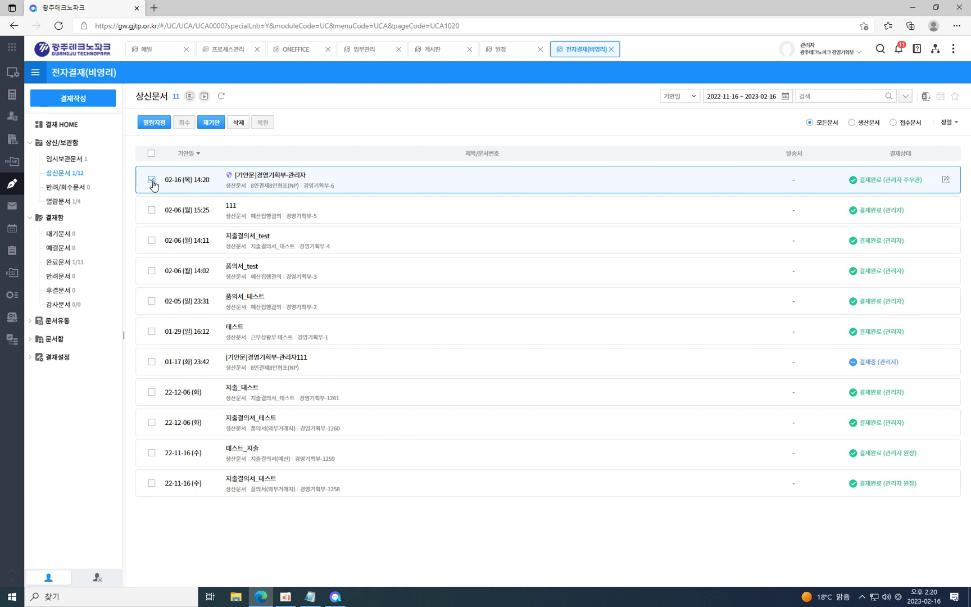
click(211, 125)
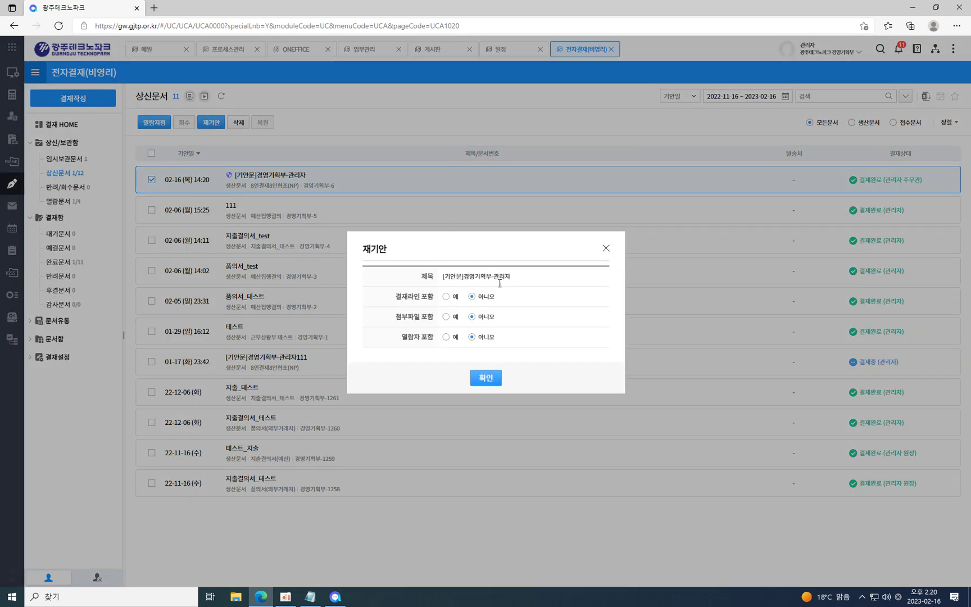
click(454, 319)
click(494, 380)
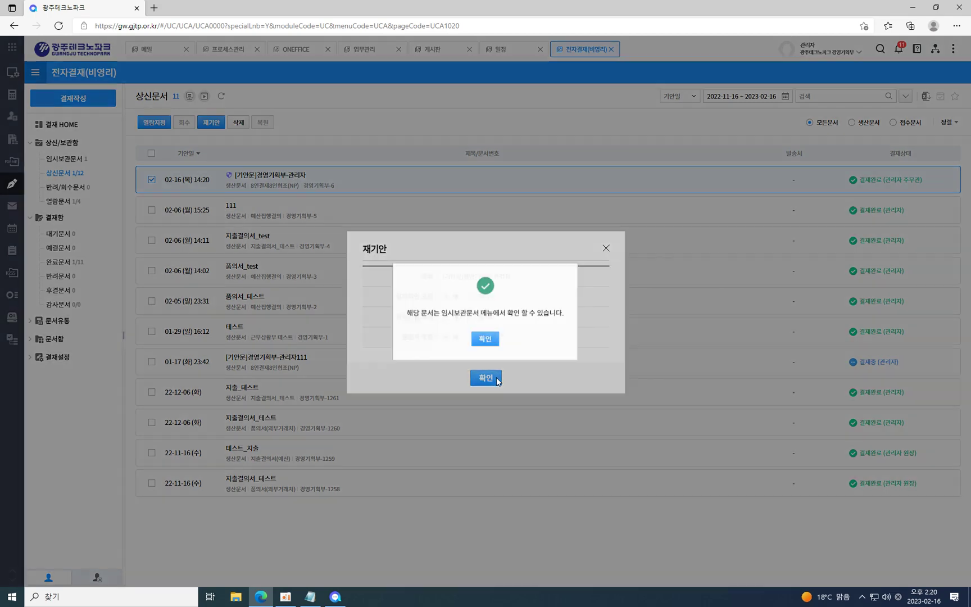
click(490, 340)
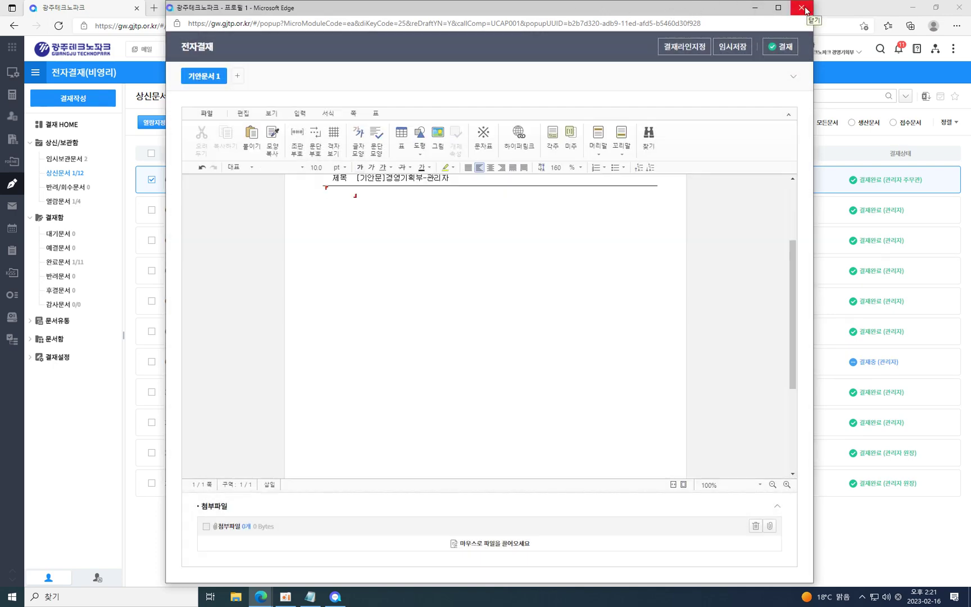
click(801, 8)
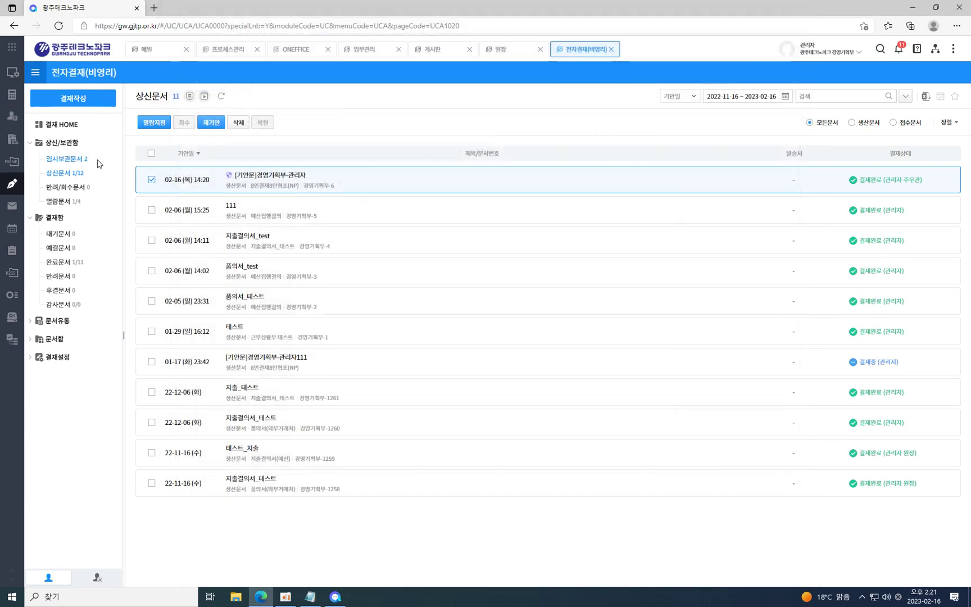
click(67, 159)
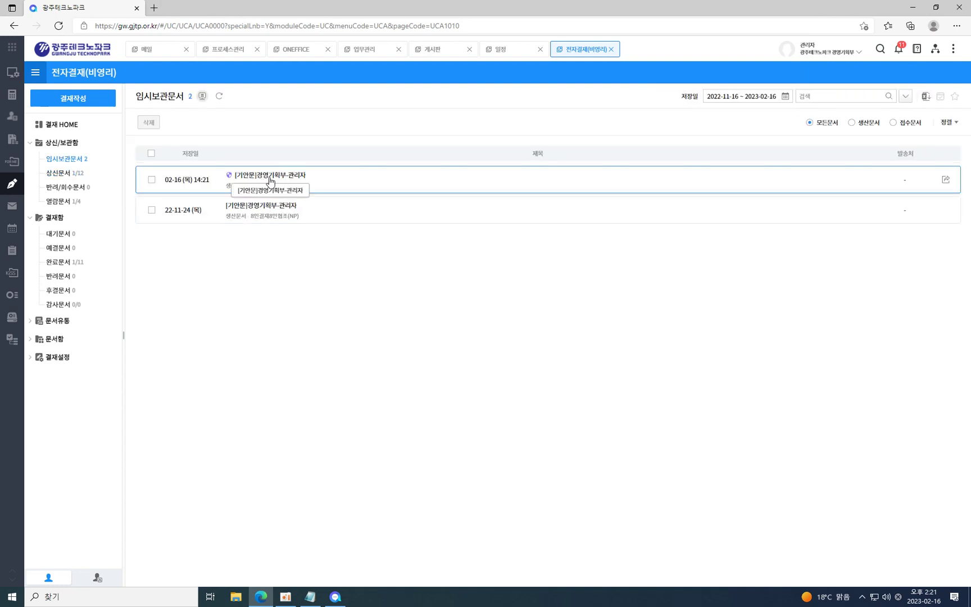
click(262, 179)
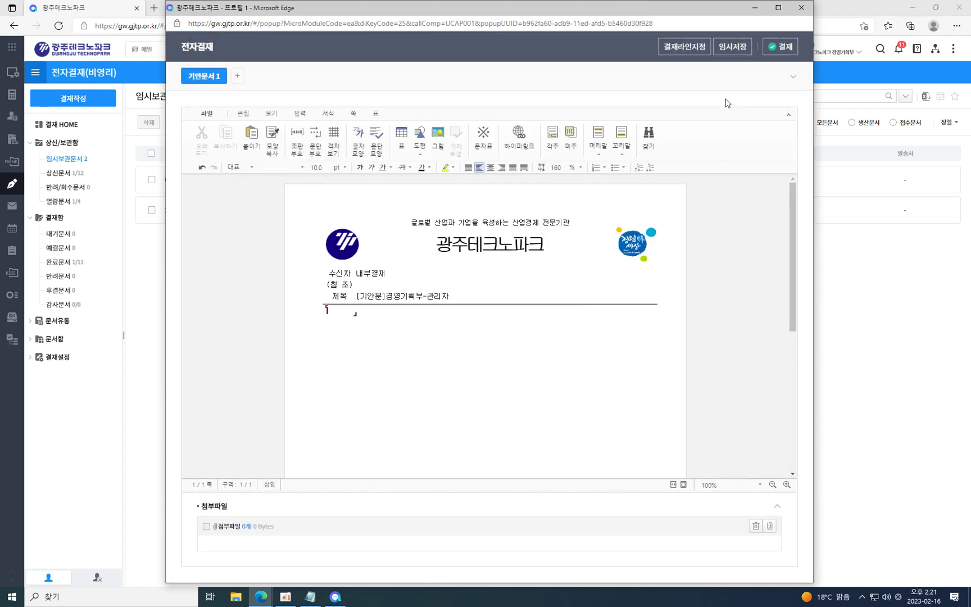
click(801, 8)
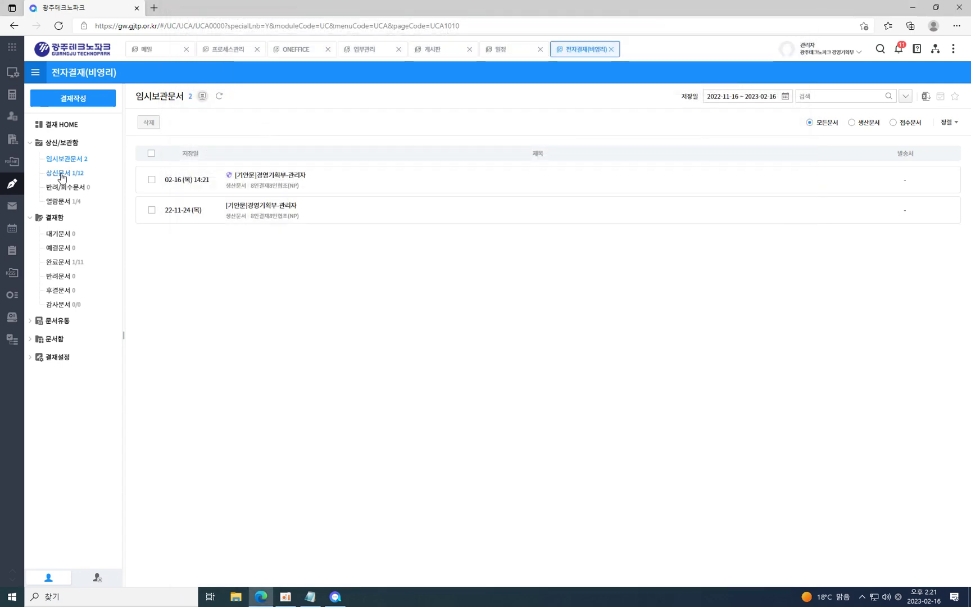
click(61, 175)
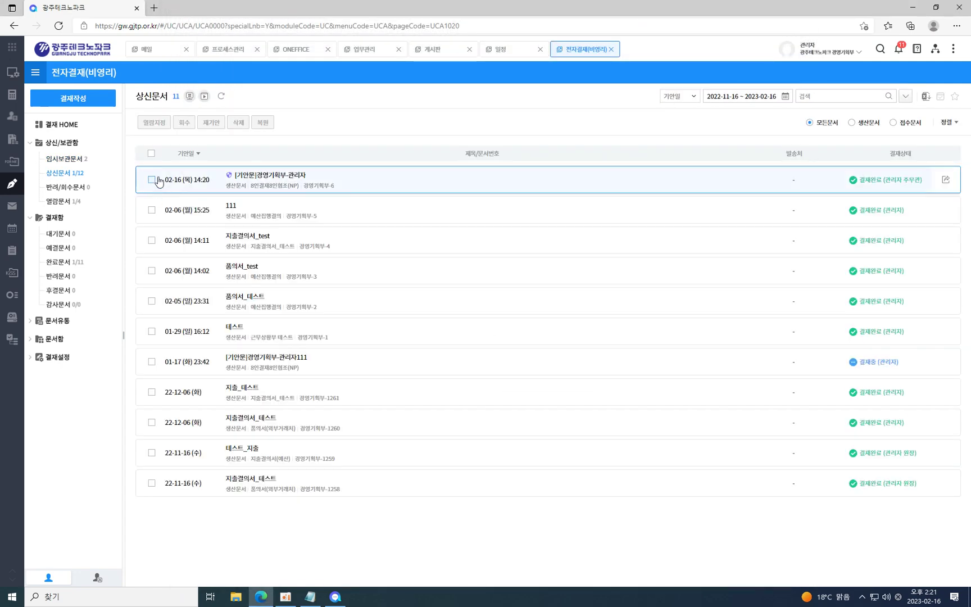
Recall the in-progress [기안문]경영기획부-관리자111 document with 회수.
click(152, 180)
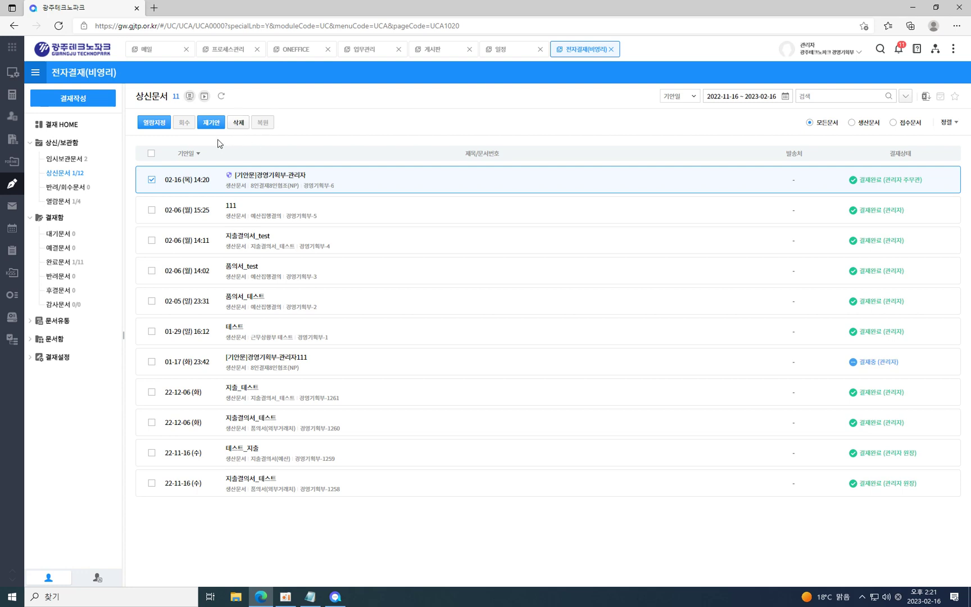
click(152, 180)
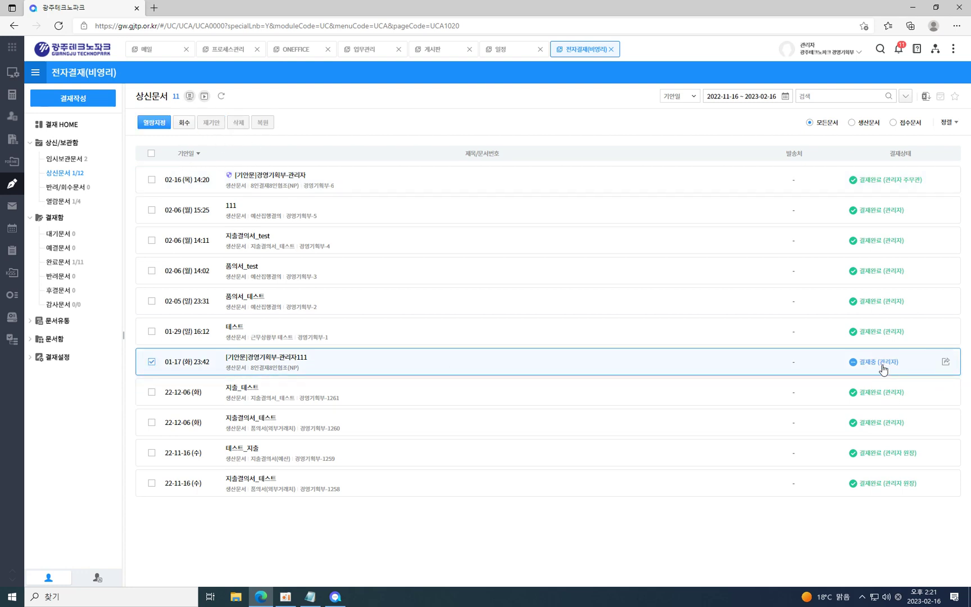
click(184, 123)
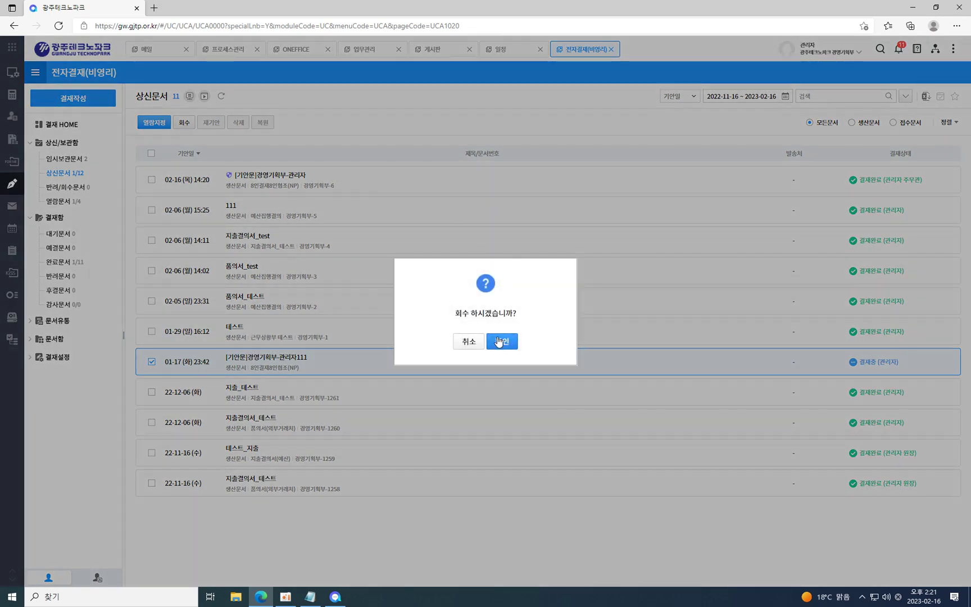
click(498, 341)
In 반려/회수문서, start and cancel a re-draft of the recalled document, then view 열람문서.
click(64, 189)
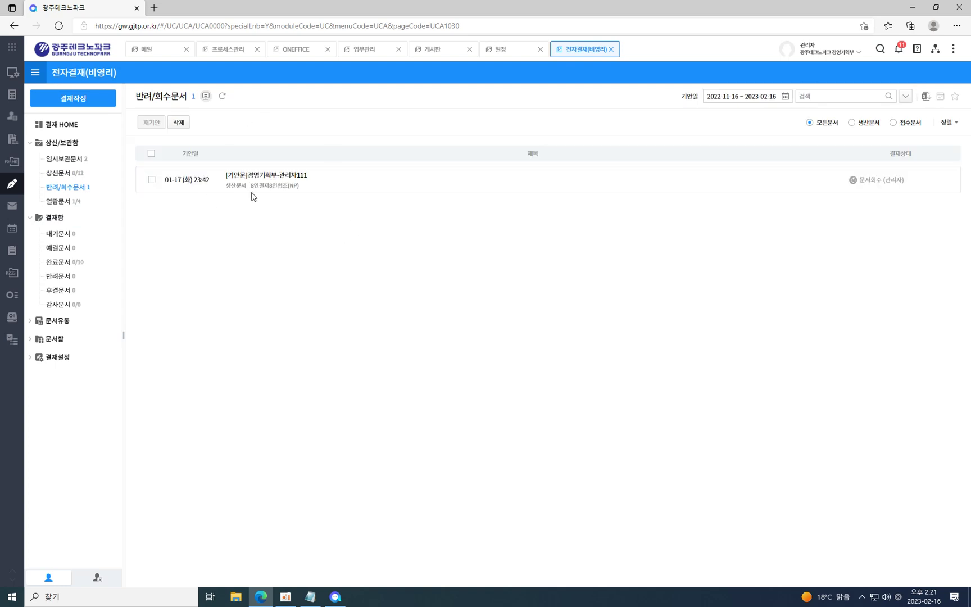
click(152, 179)
click(152, 123)
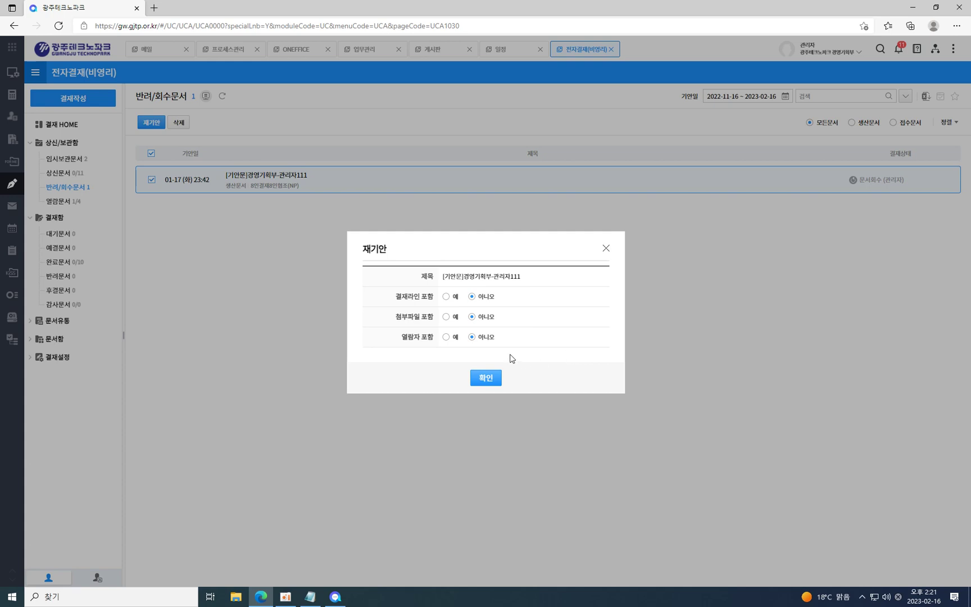
click(605, 248)
click(55, 202)
Batch-view all four shared documents with 일괄열람, then switch to the 대기문서 list.
click(152, 154)
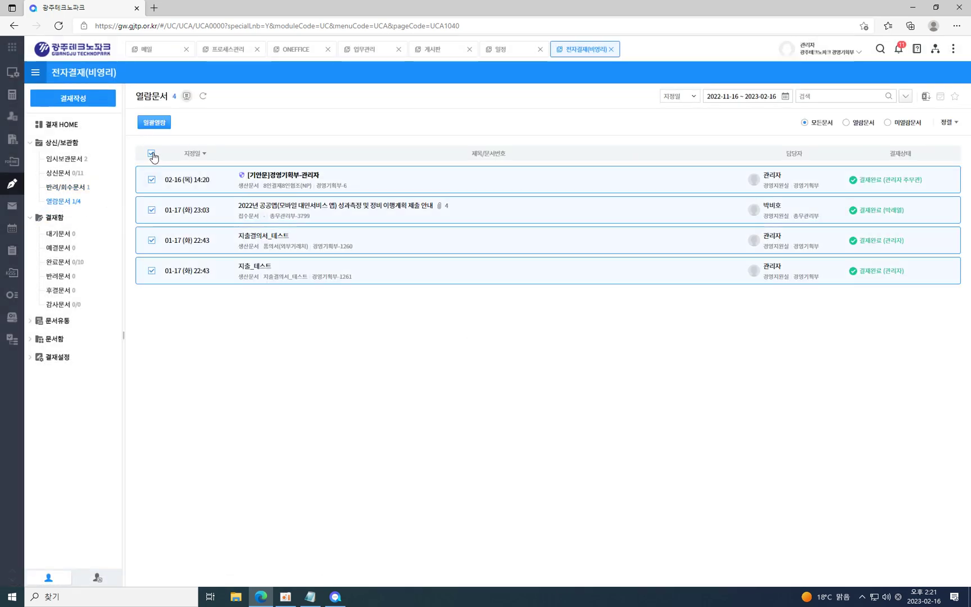
click(163, 125)
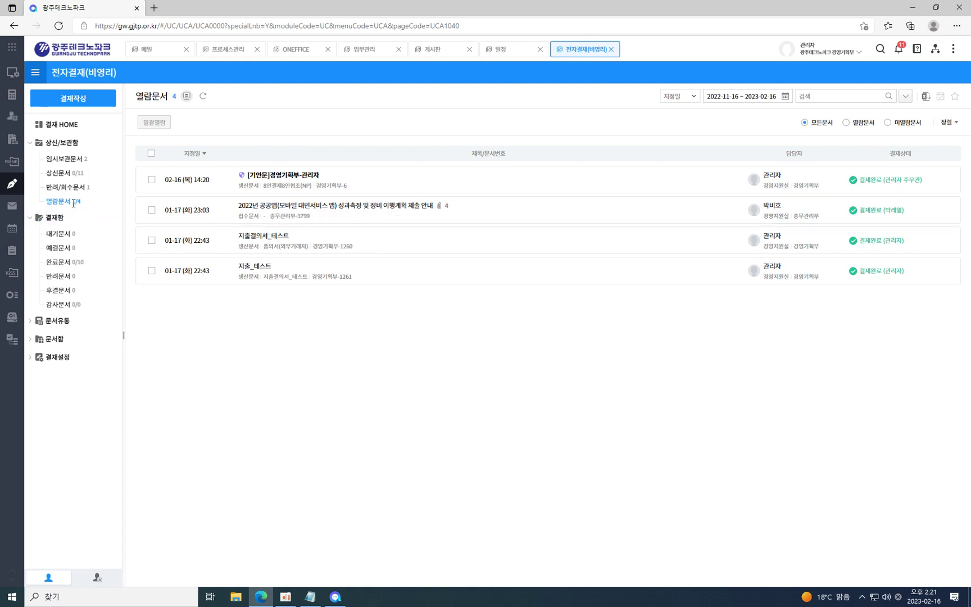
drag(80, 206, 70, 209)
click(146, 327)
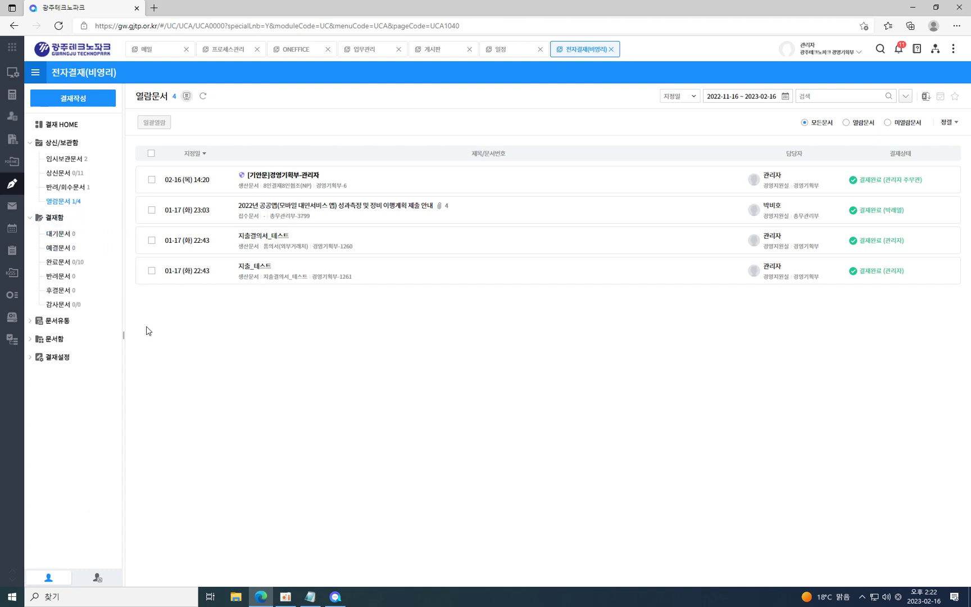
click(63, 237)
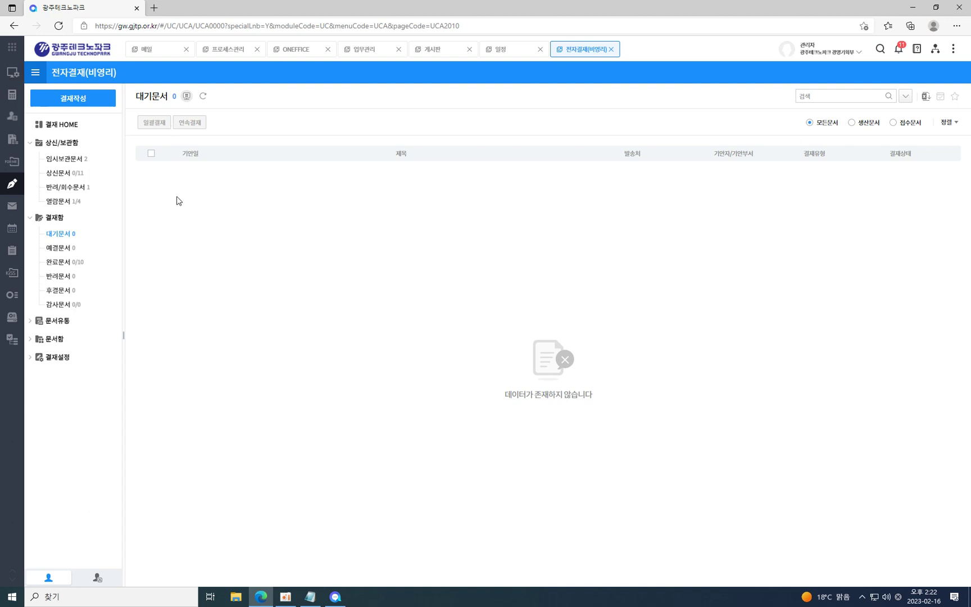
Toggle select-all on the empty 대기문서 list, then view 예결문서 and the 10 완료문서.
click(150, 154)
click(151, 154)
click(57, 248)
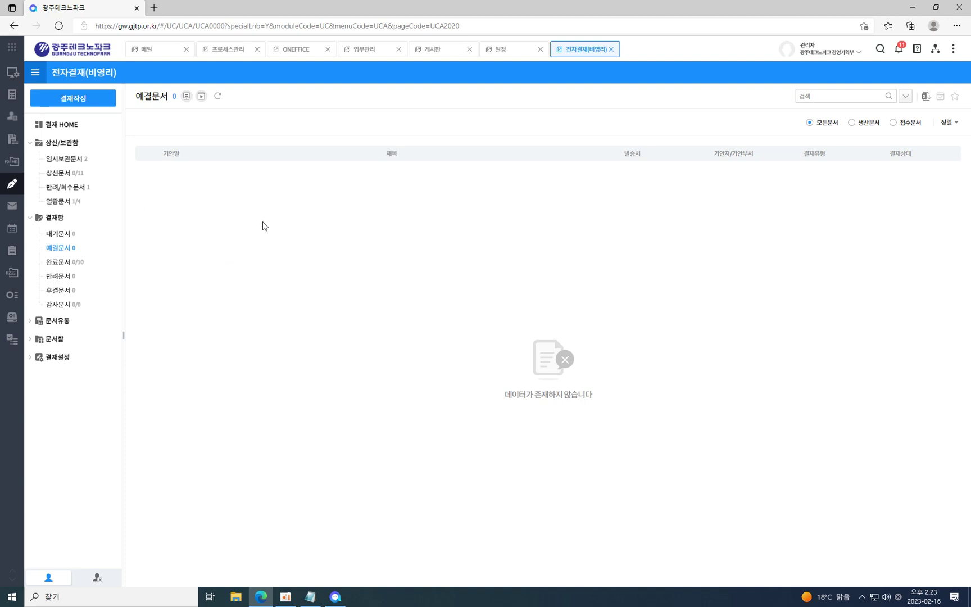
click(65, 262)
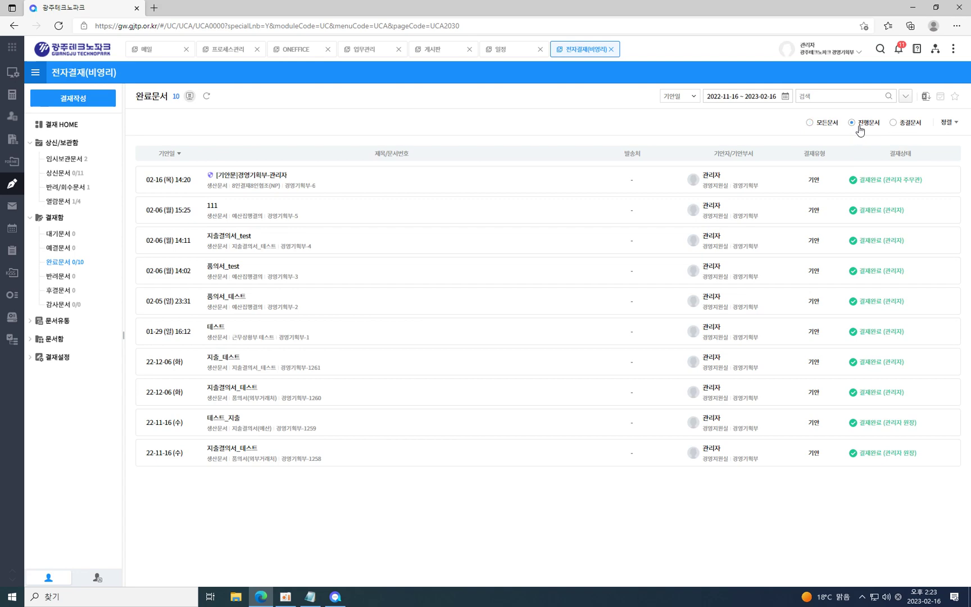
Filter the 완료문서 list by 진행문서, 종결문서 and 모든문서.
click(859, 129)
click(912, 125)
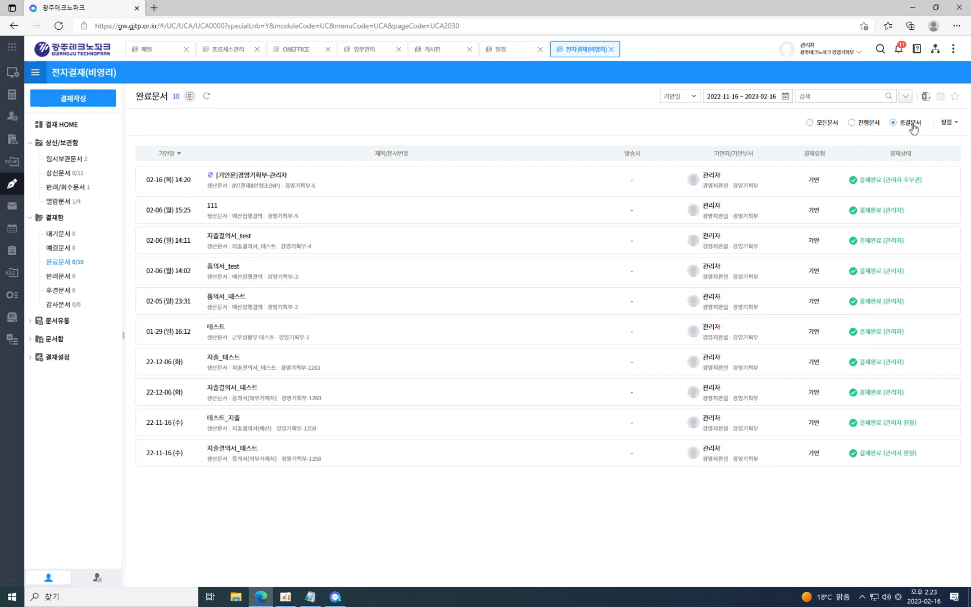
click(861, 126)
click(821, 123)
click(872, 129)
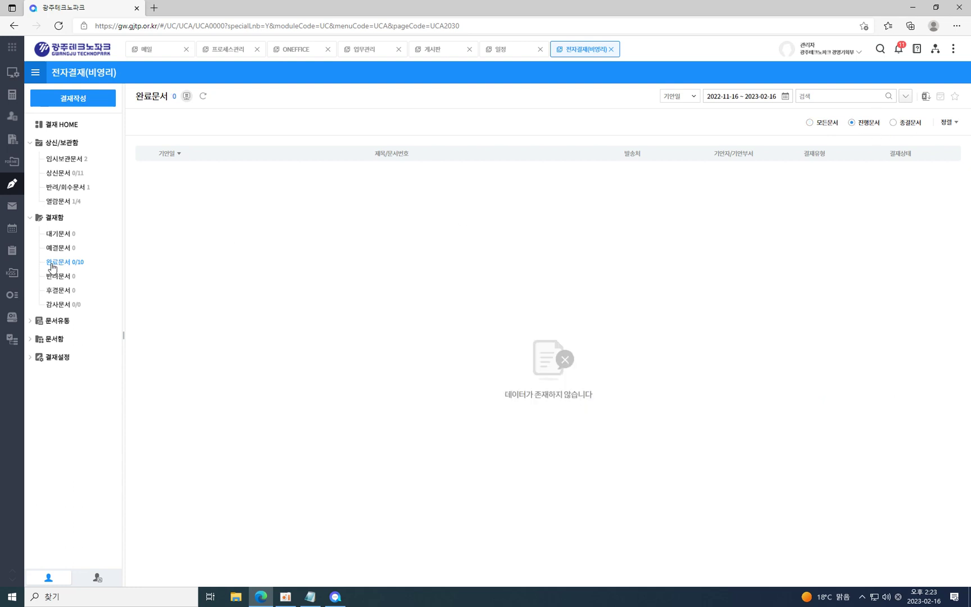
Browse the 반려, 후결 and 감사 boxes and the empty 문서유통 > 발송함 > 발송대기문서.
click(59, 277)
click(64, 292)
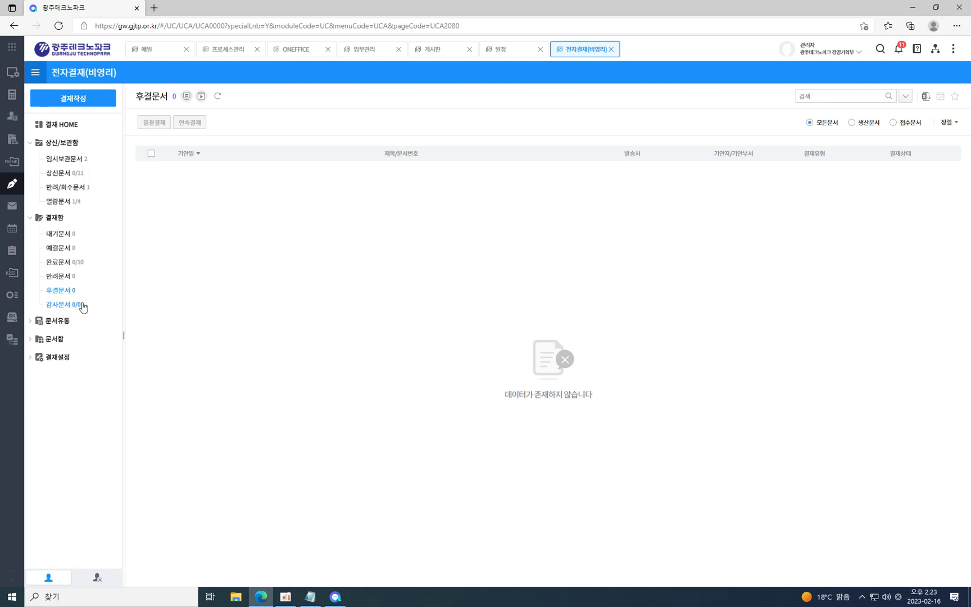
click(66, 306)
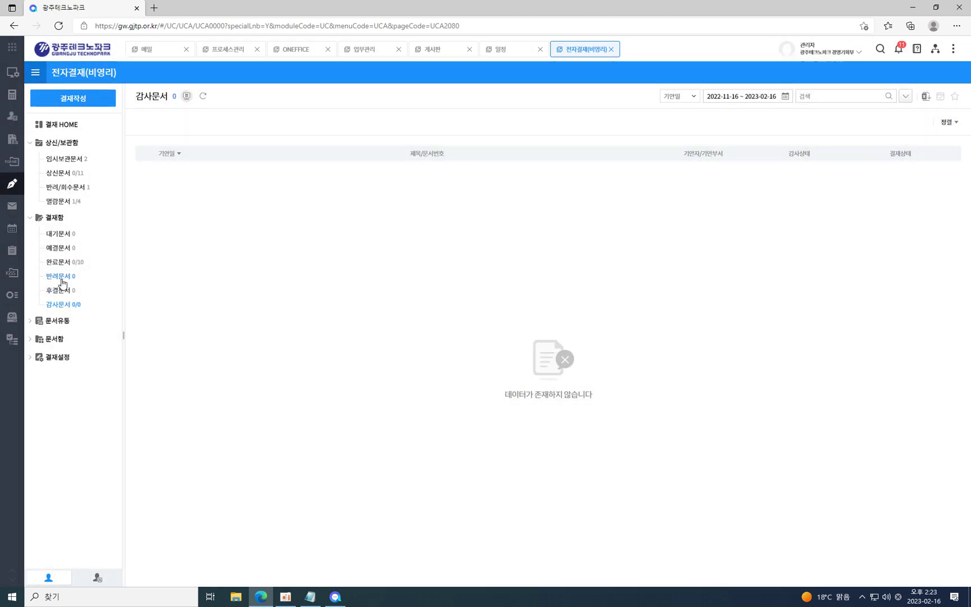
click(61, 275)
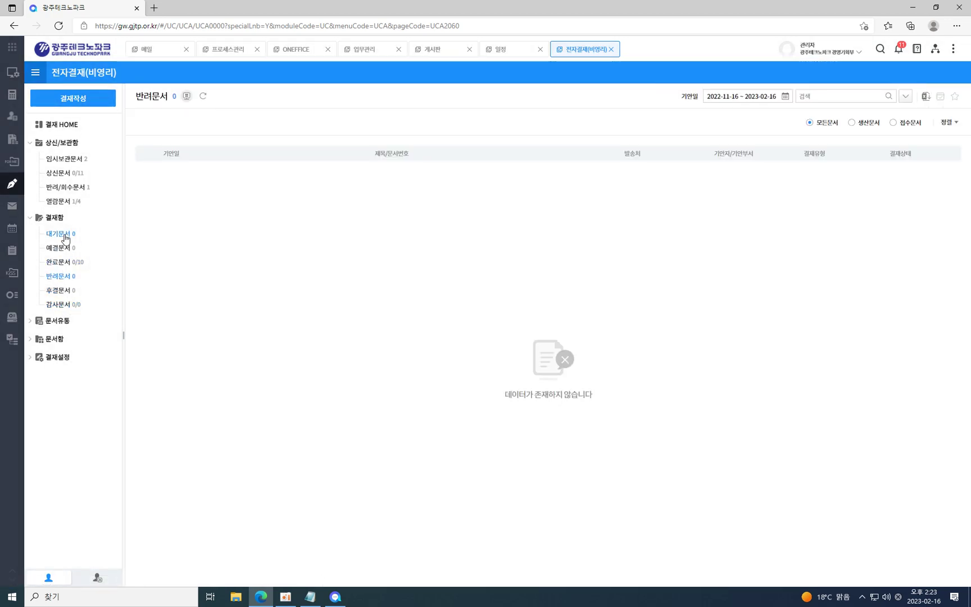
click(56, 328)
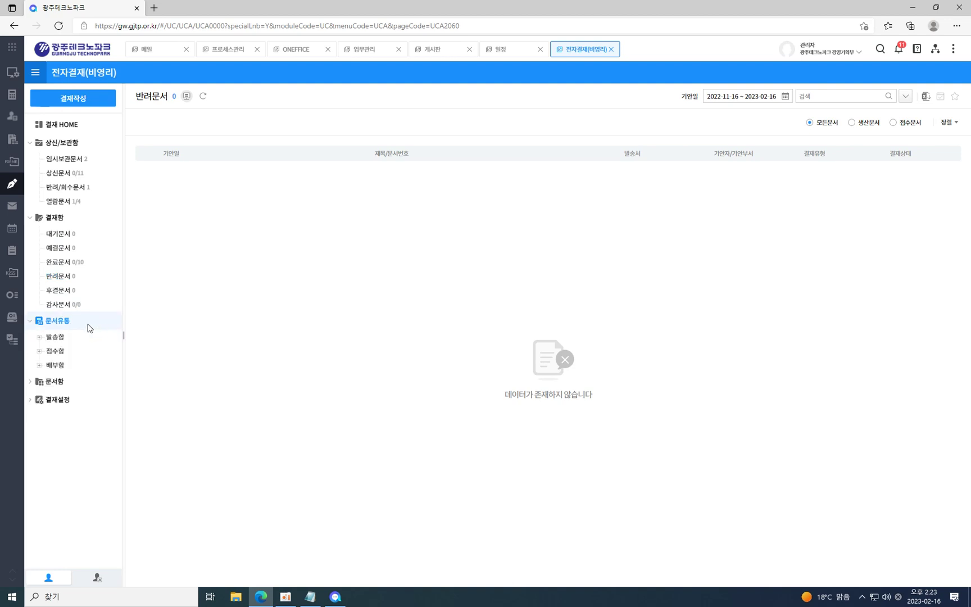
click(56, 337)
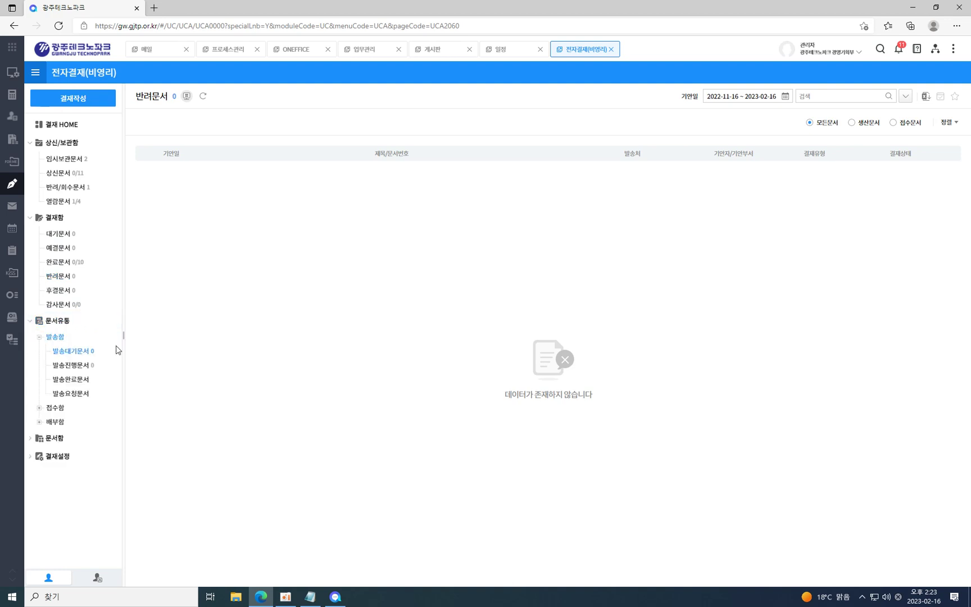
click(82, 352)
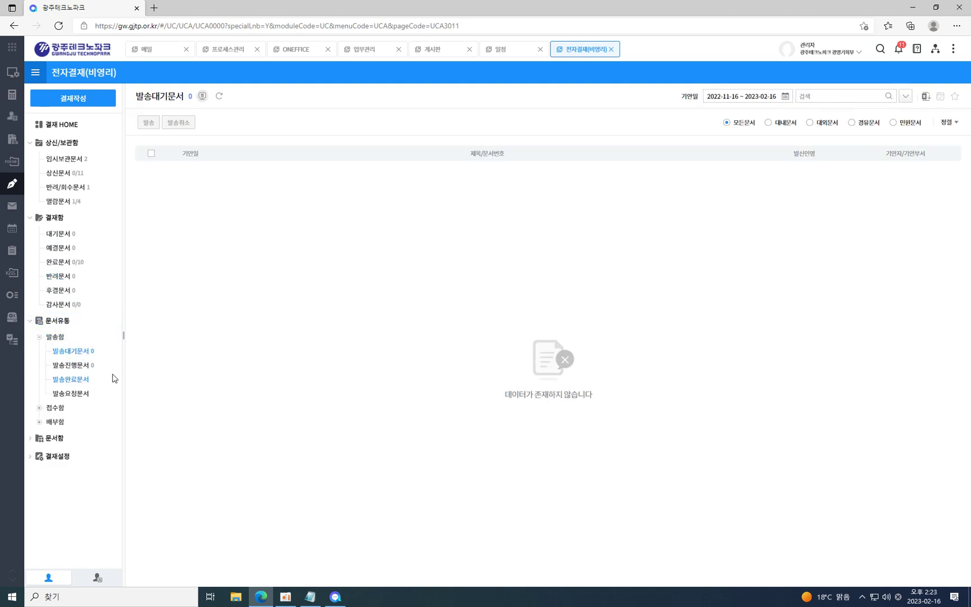
click(95, 101)
Start a draft on the 8인결재8인협조(NP) form and file it under the 2022 발송문서 record folder.
click(197, 221)
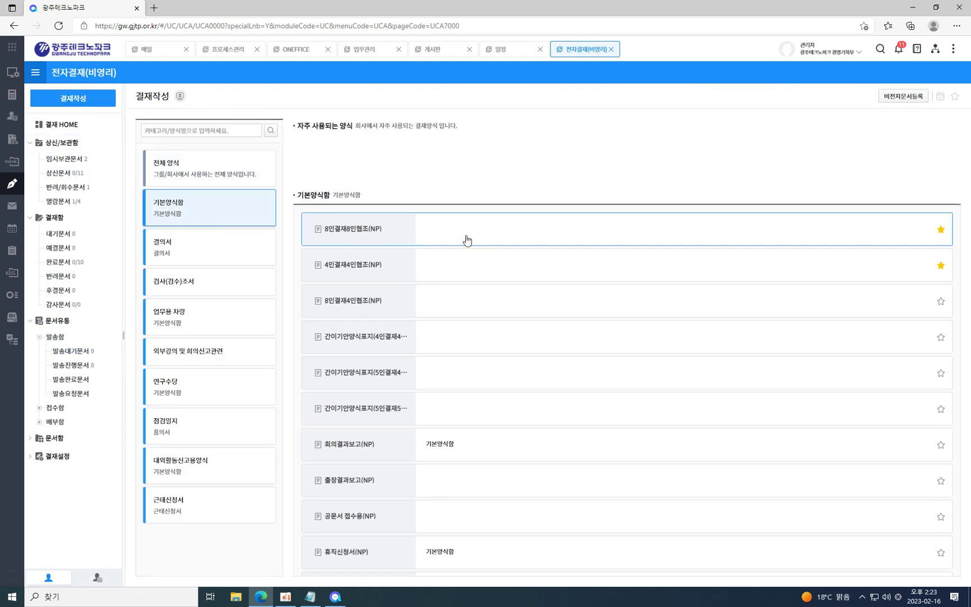
click(376, 230)
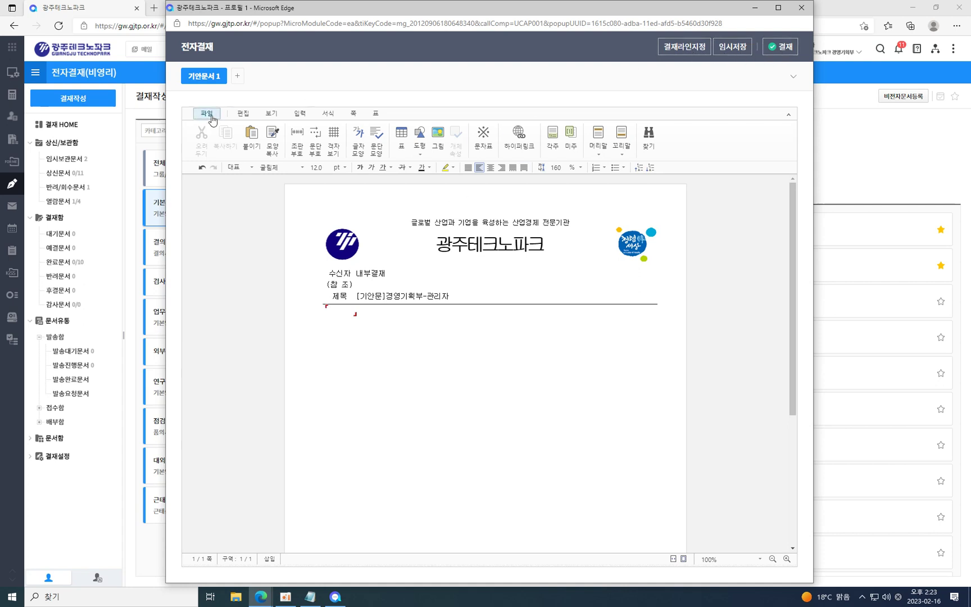
click(793, 77)
click(197, 111)
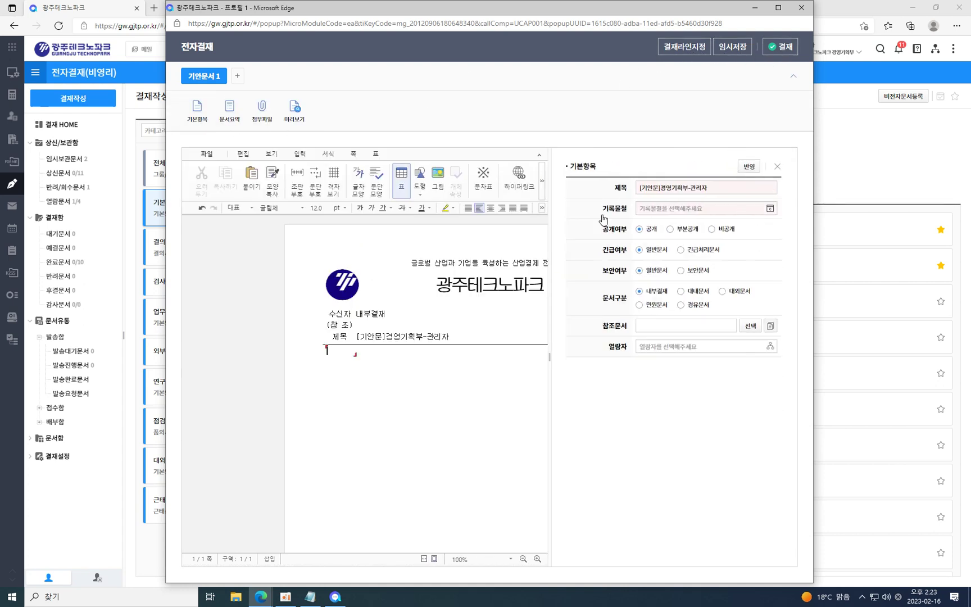
click(770, 208)
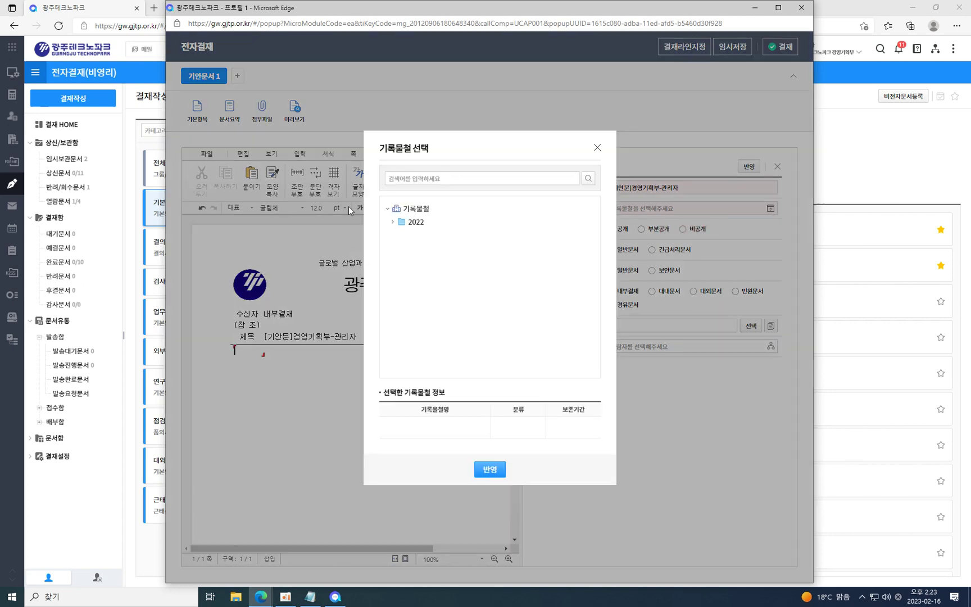
click(416, 222)
click(430, 249)
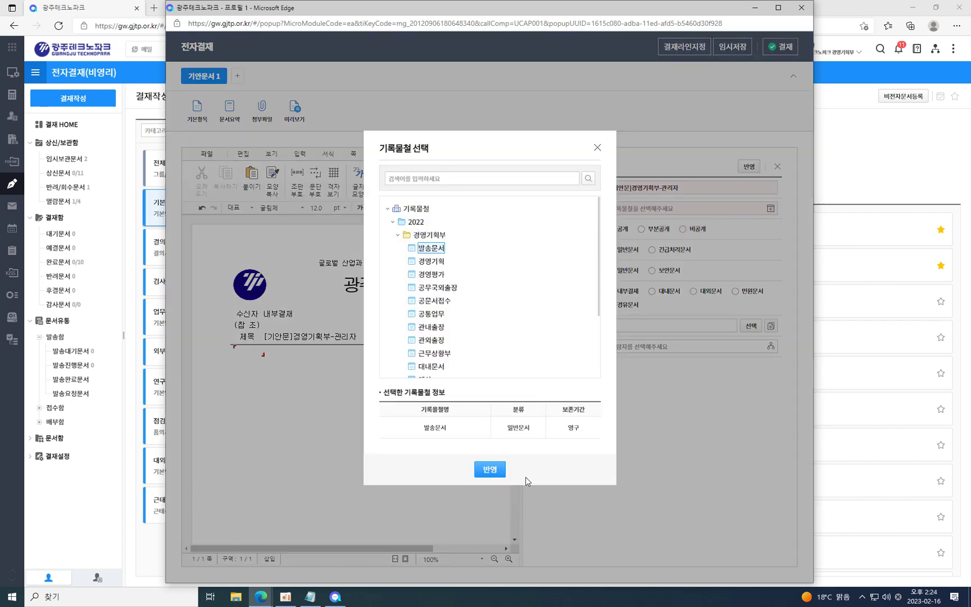
click(489, 469)
Mark the draft as 대외문서 addressed to non-electronic recipient 기관명 and apply the attributes.
click(751, 325)
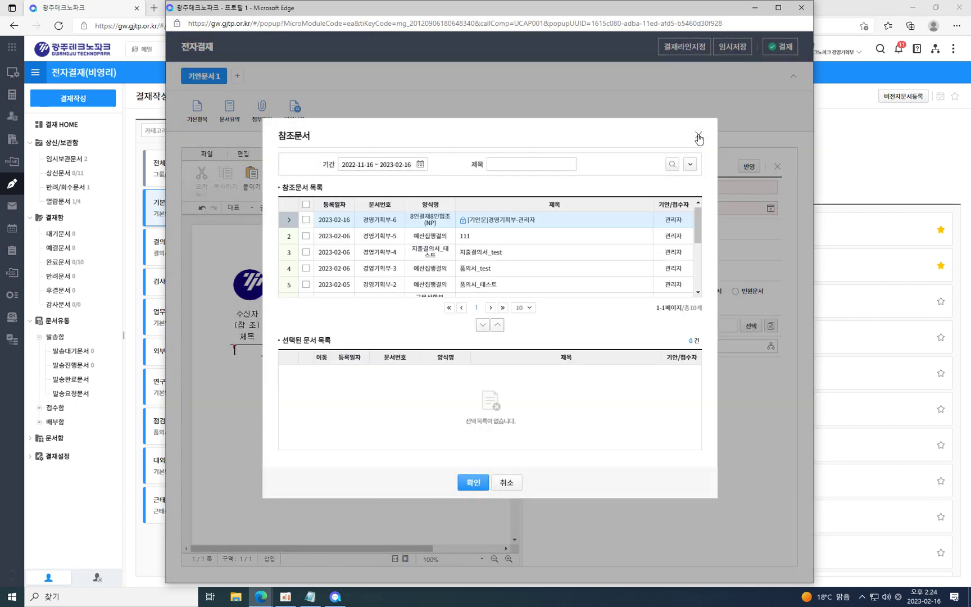
click(698, 137)
click(697, 291)
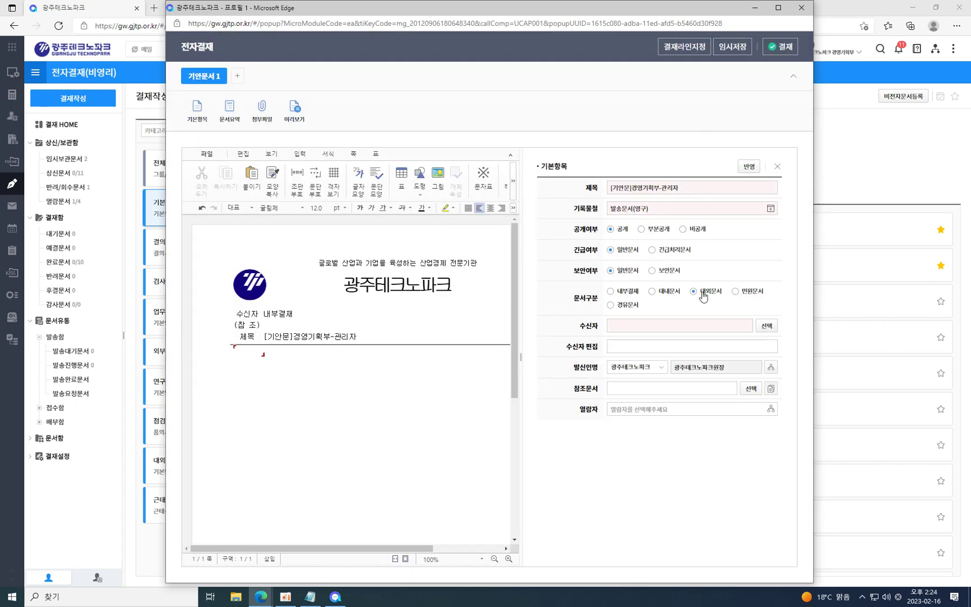
click(766, 325)
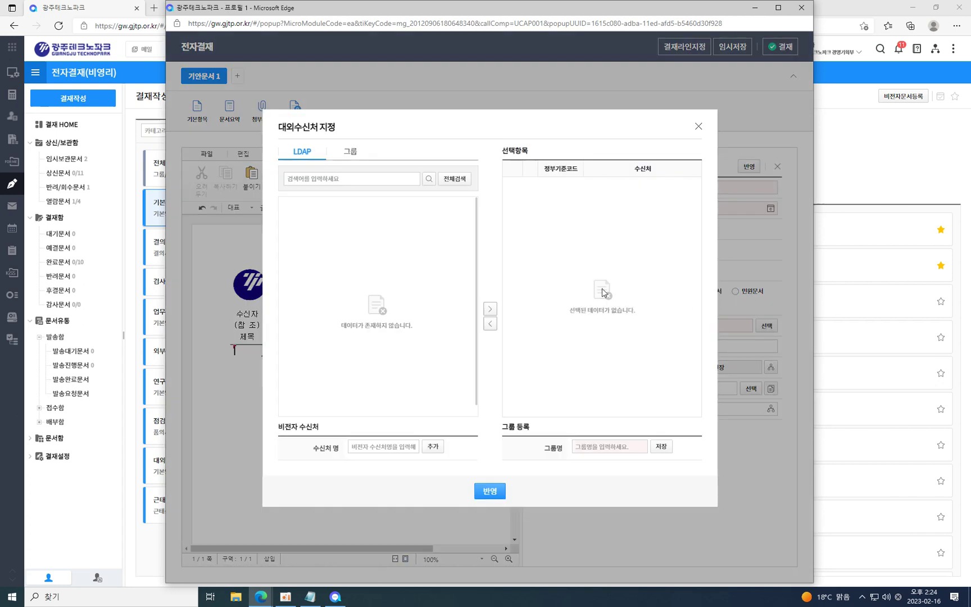
click(402, 446)
key(Hangul)
text(기)
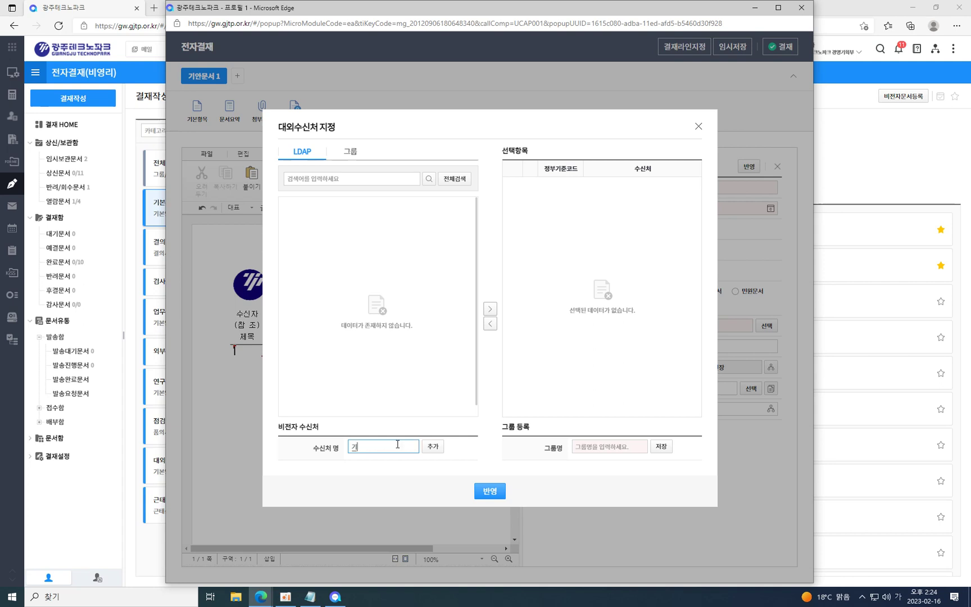
text(관명)
click(431, 447)
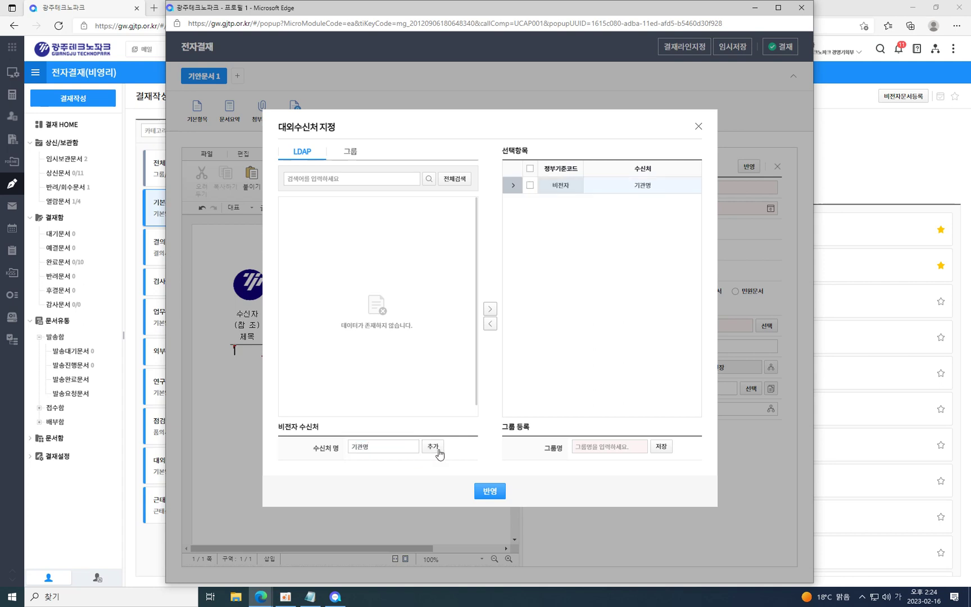
click(489, 491)
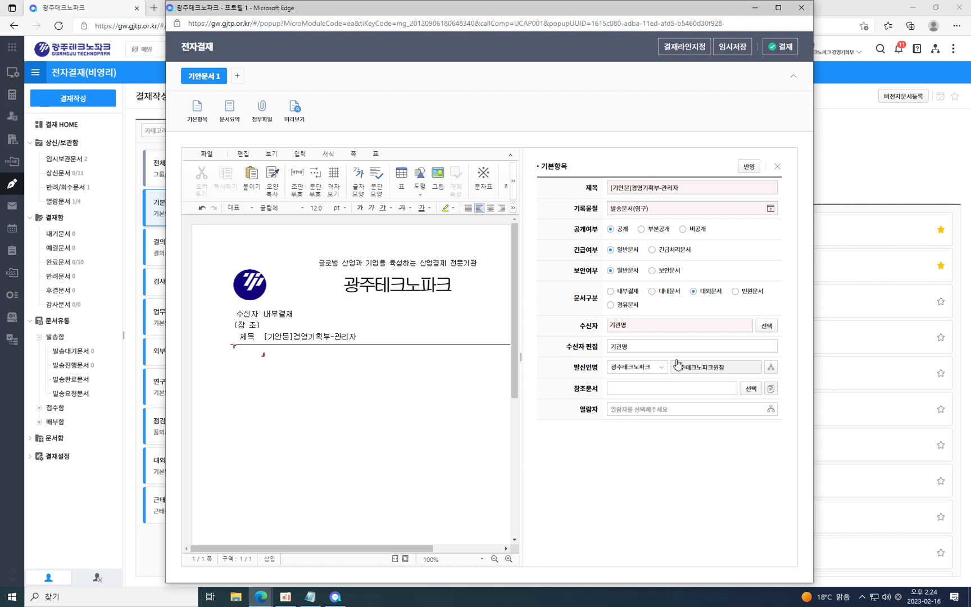
click(749, 167)
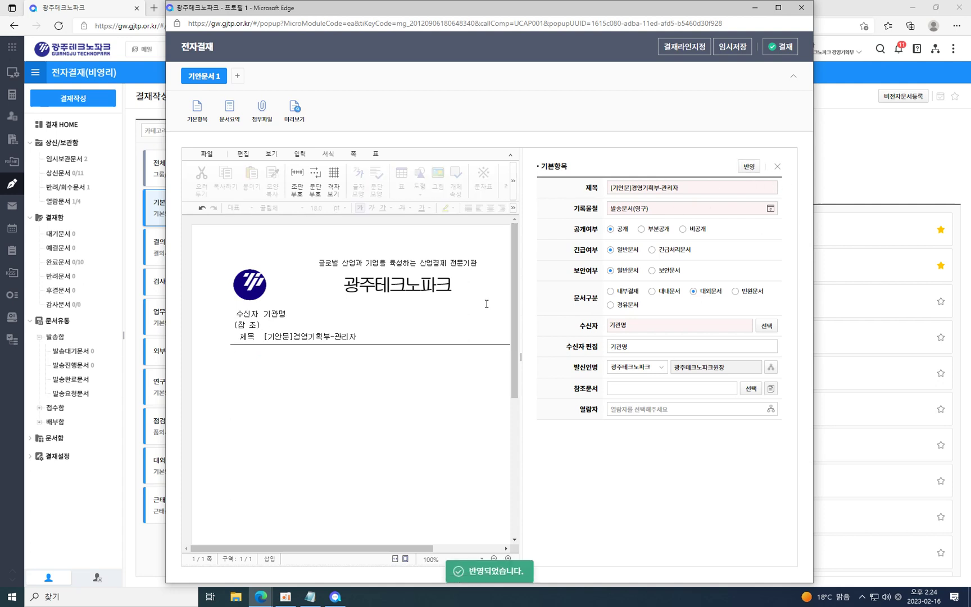
Set the drafter as 전결 final decision maker in the approval line.
click(776, 52)
click(488, 336)
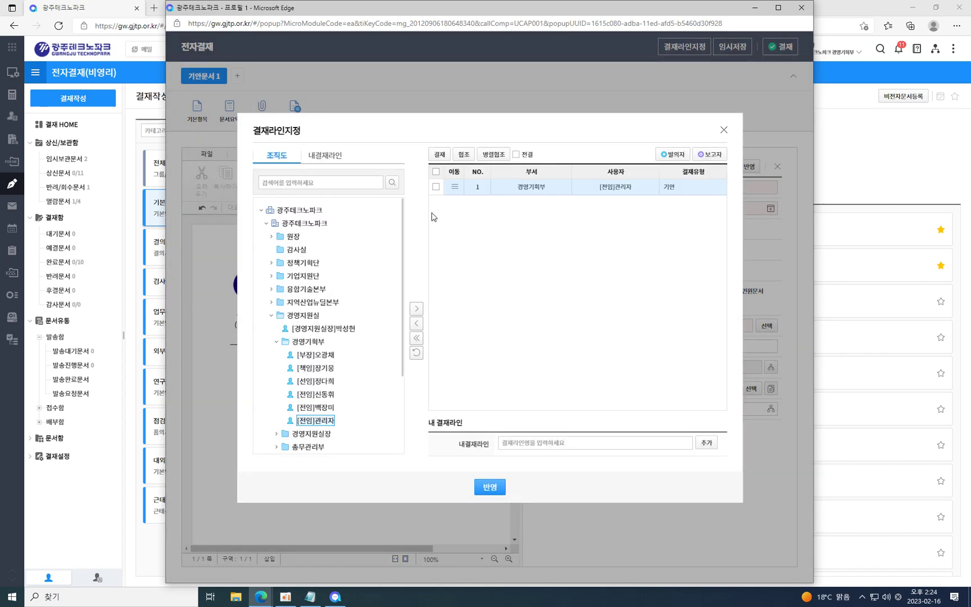
click(435, 187)
click(516, 154)
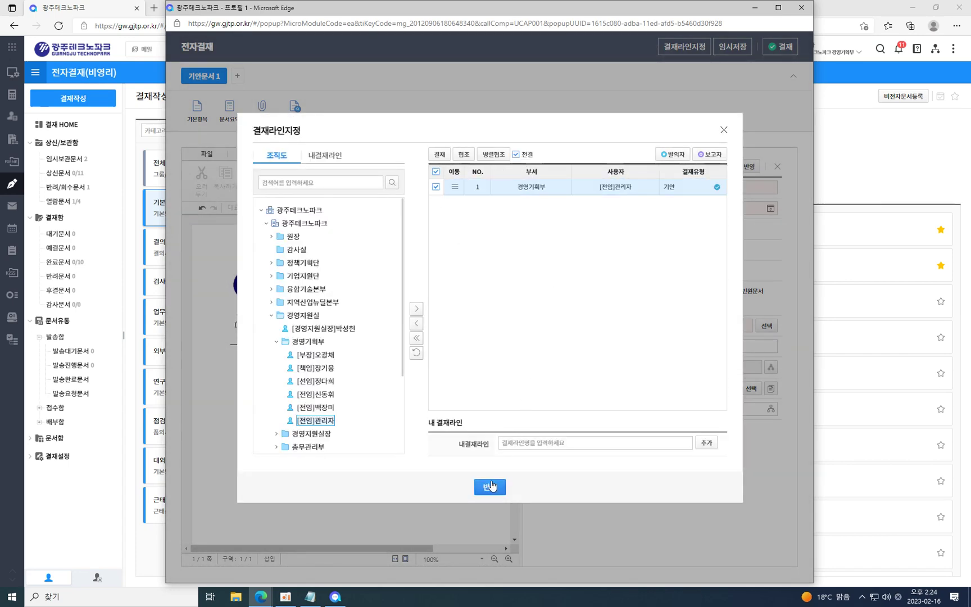
click(493, 485)
Approve the document with the account password and 승인.
click(779, 46)
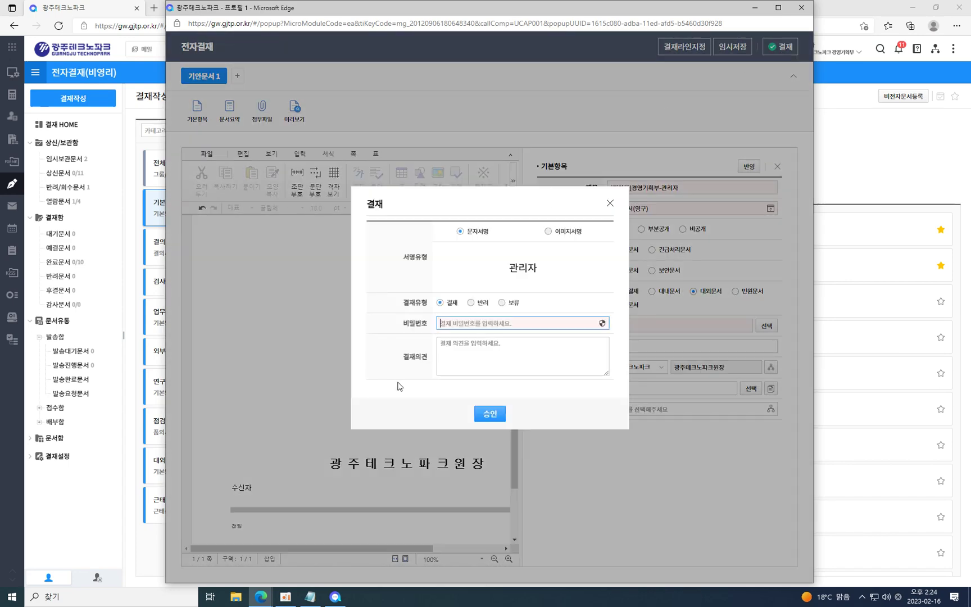
text(********)
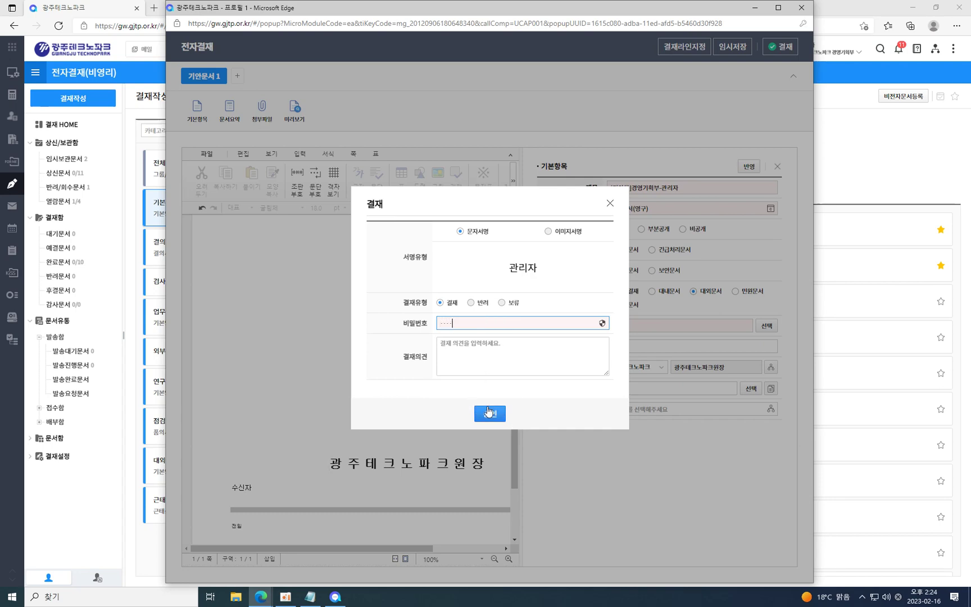
click(489, 413)
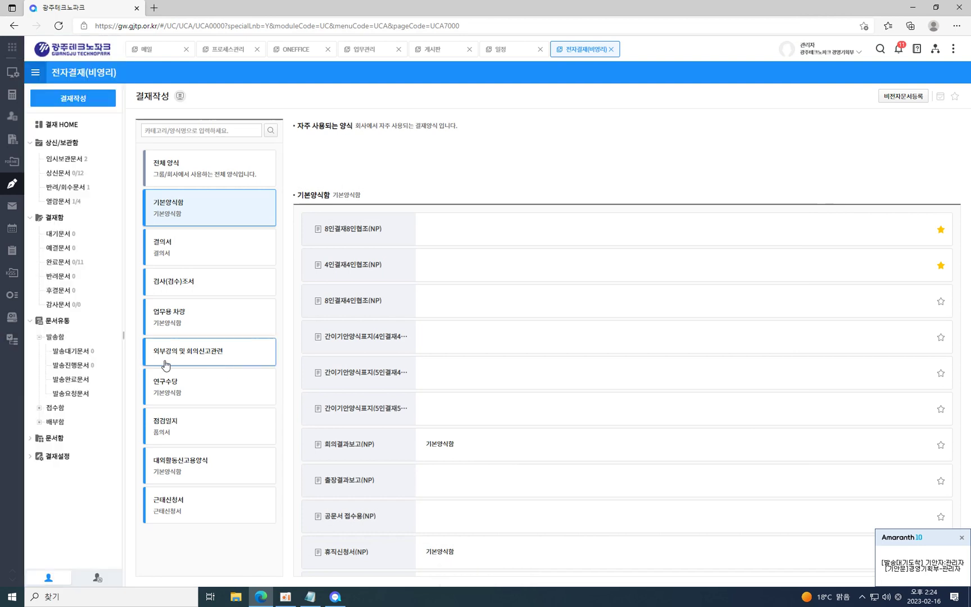
Open the [기안문]경영기획부-관리자 document's 문서발송 dialog from 발송대기문서 and choose 관인생략.
click(82, 354)
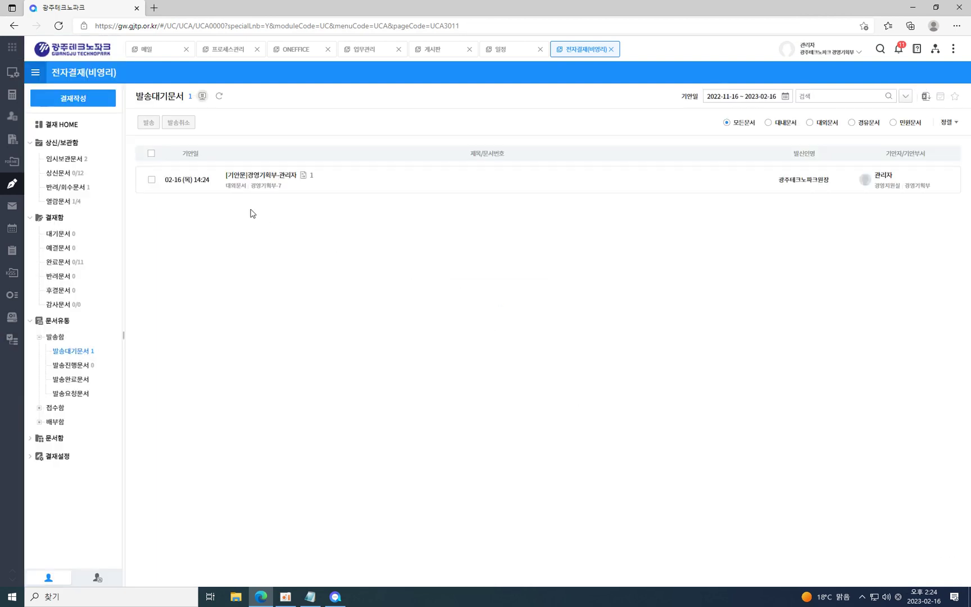
click(151, 180)
click(149, 122)
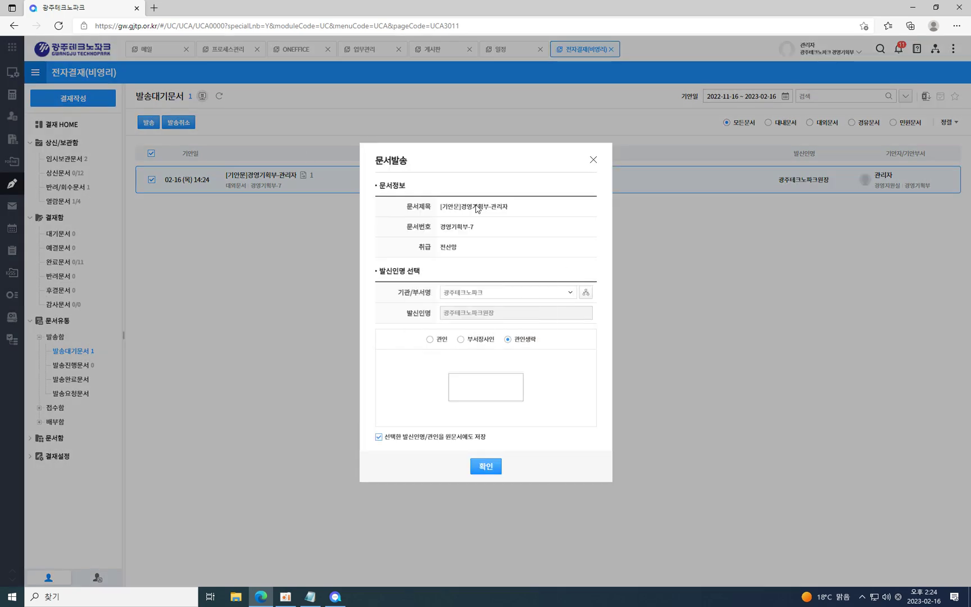
click(447, 342)
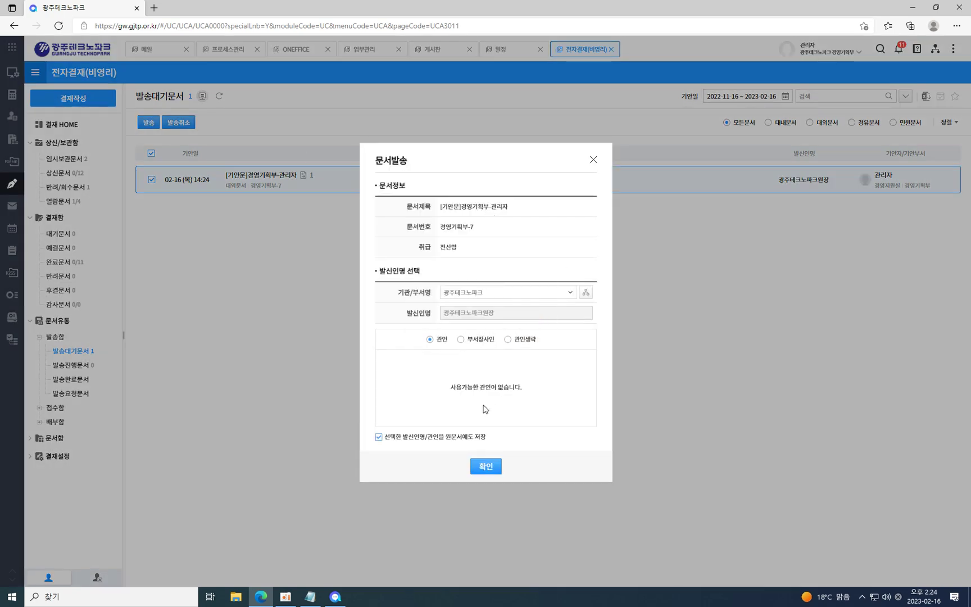
click(522, 342)
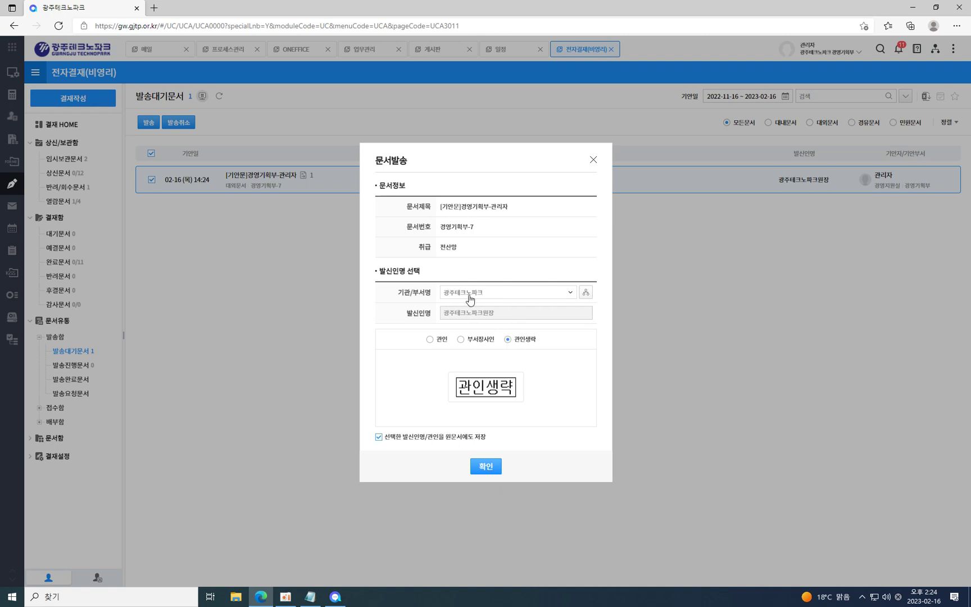
Keep 광주테크노파크 as the sending 기관/부서명 after trying manual sender entry.
click(570, 293)
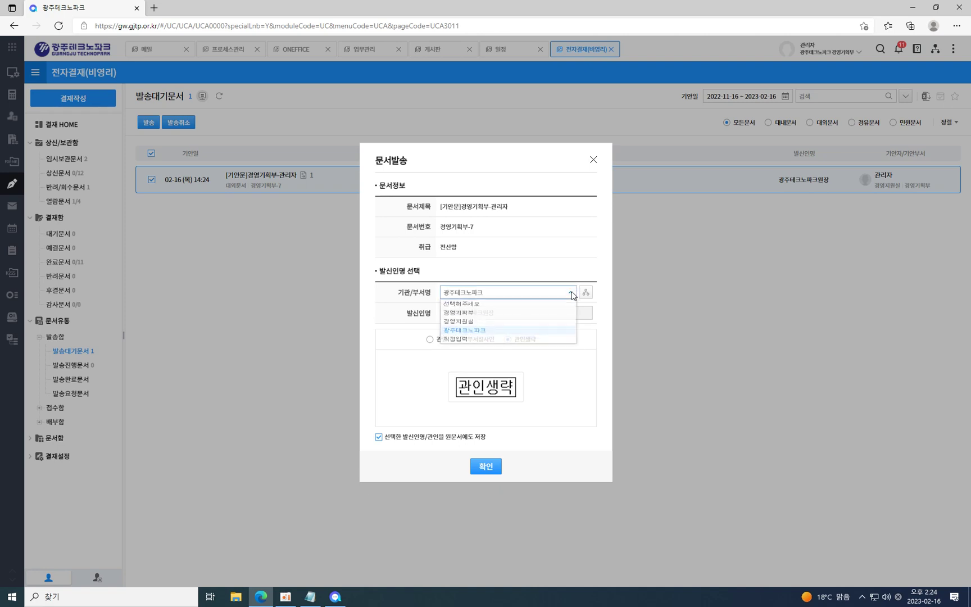
click(460, 349)
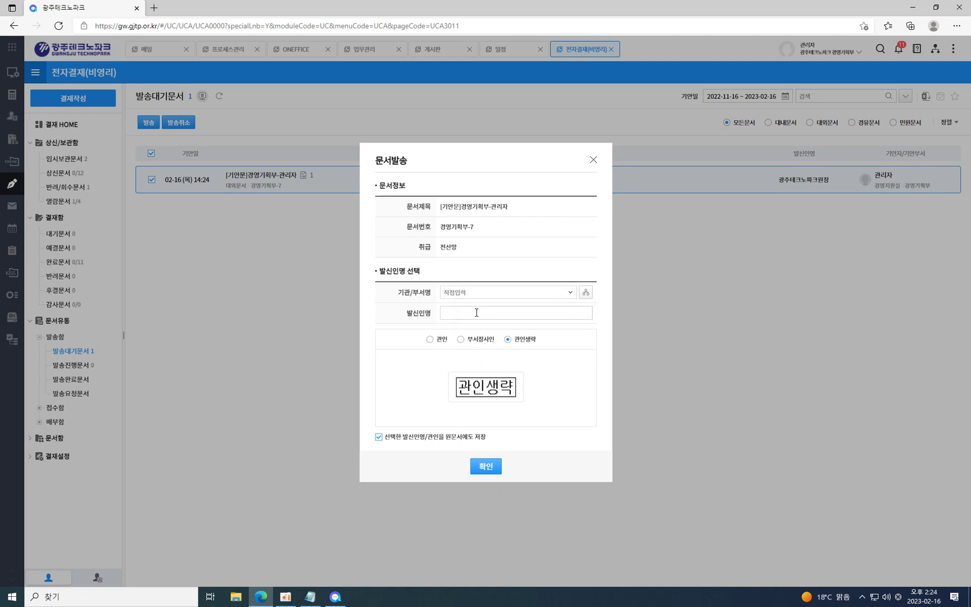
click(567, 295)
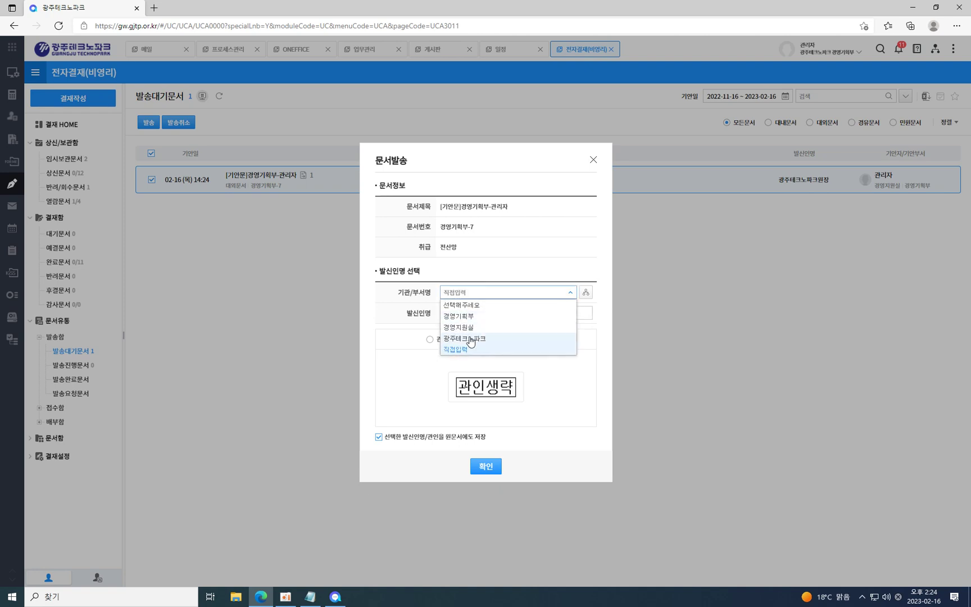
click(488, 337)
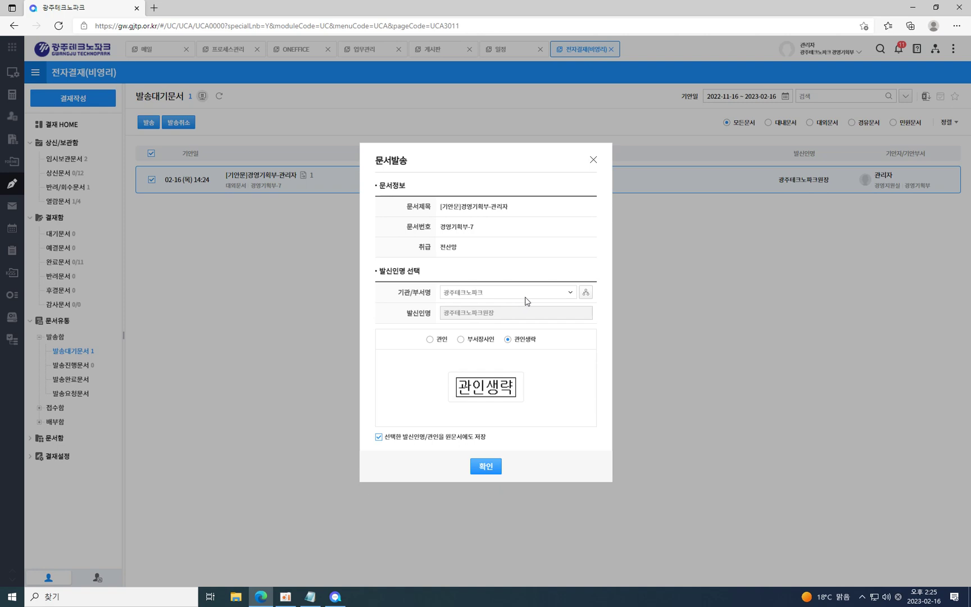
click(560, 291)
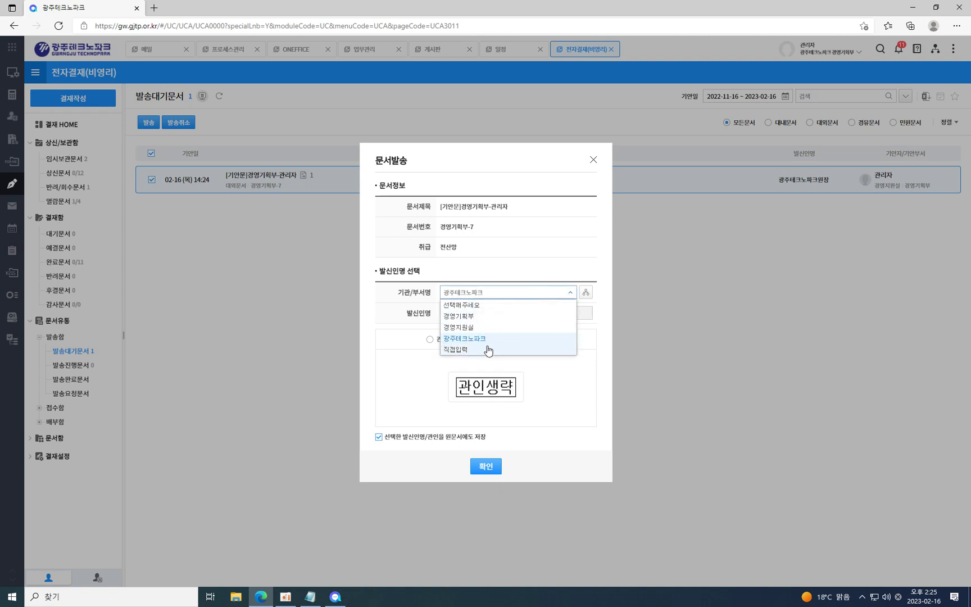
click(463, 351)
click(468, 316)
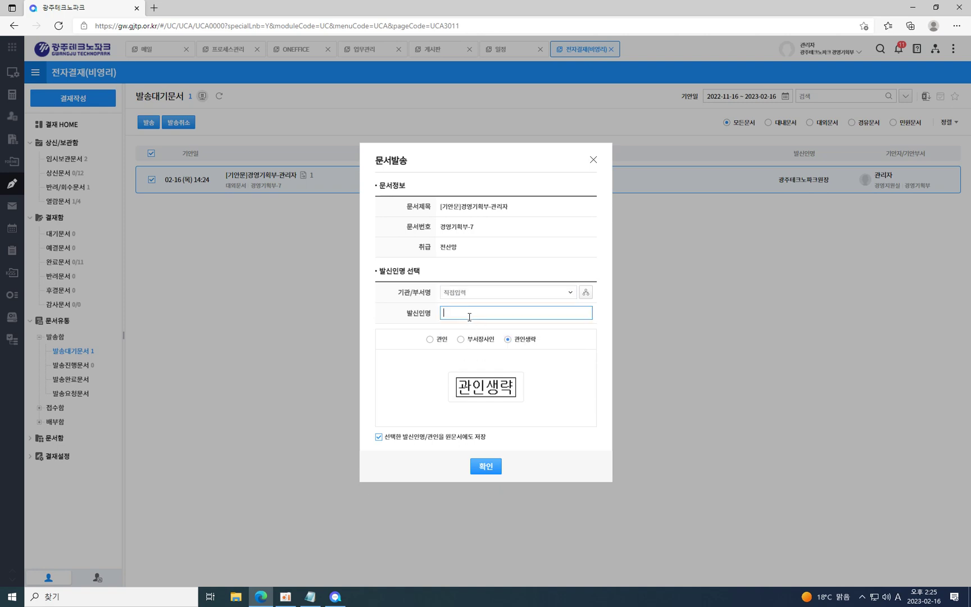
click(565, 292)
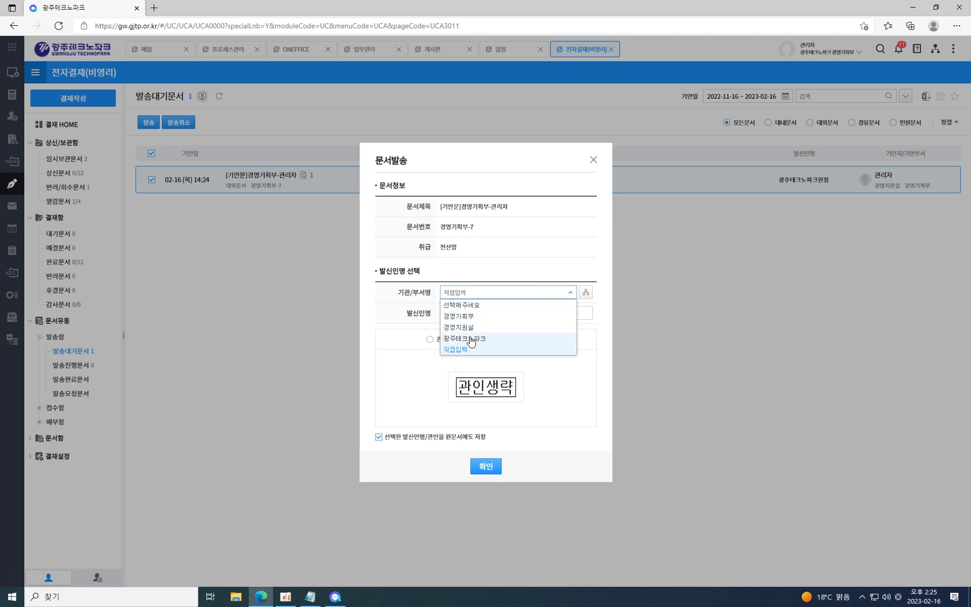
click(471, 340)
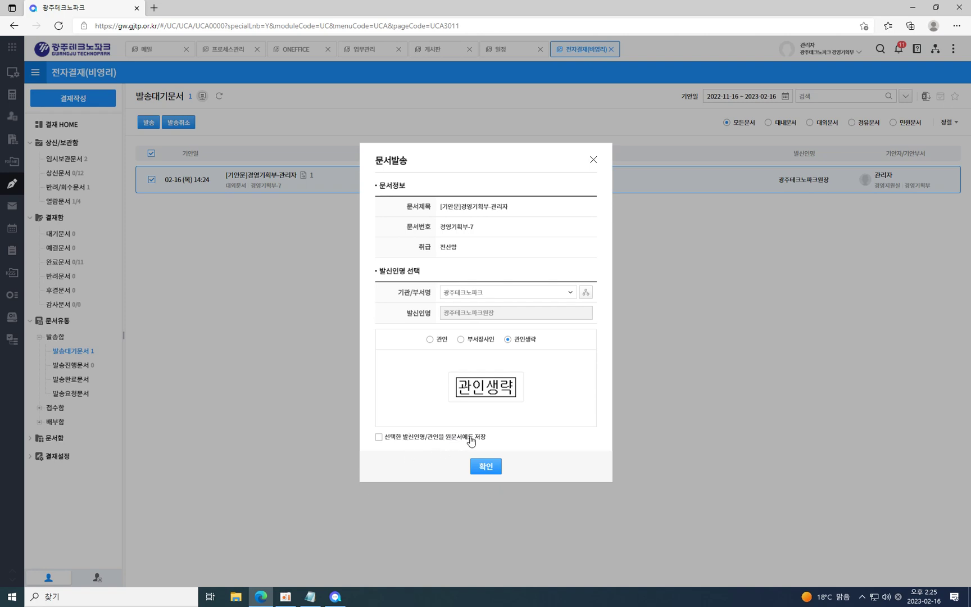
Dispatch the 경영기획부-7 document with 관인생략, also saving the seal to the original.
click(379, 438)
click(486, 466)
click(493, 342)
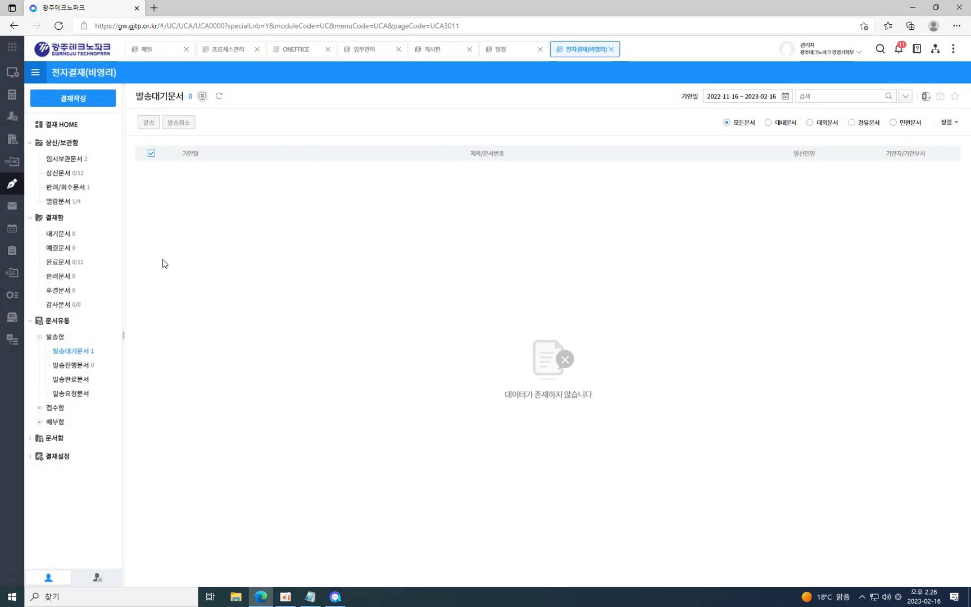
Check the 발송진행문서 and 발송완료문서 folders and review the sent draft document.
click(79, 366)
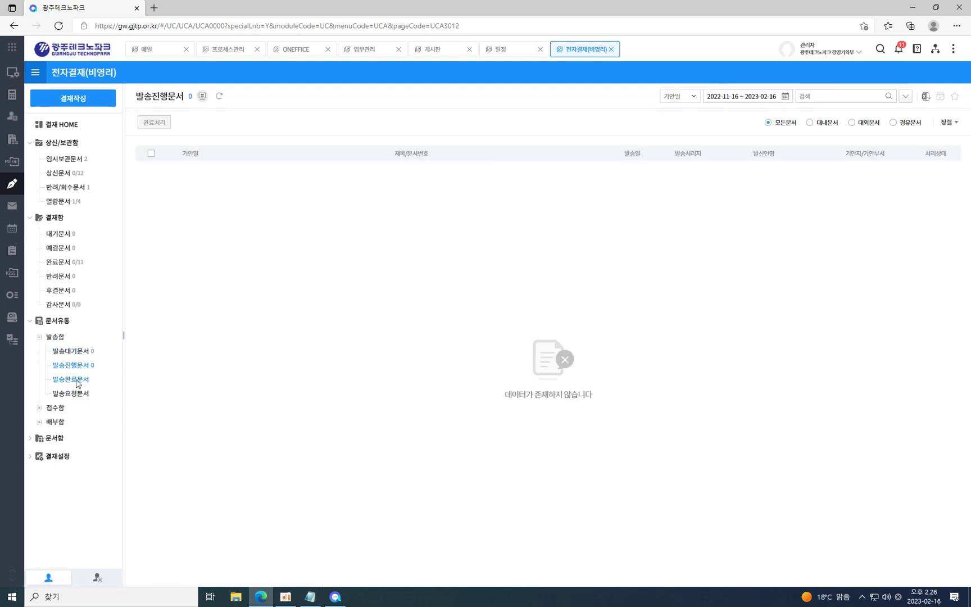
click(77, 379)
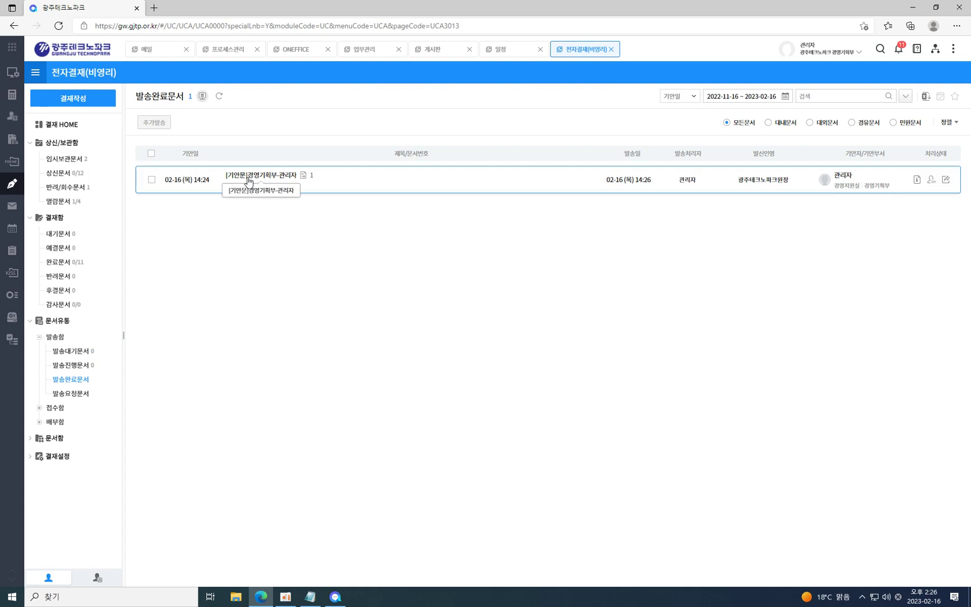
click(249, 179)
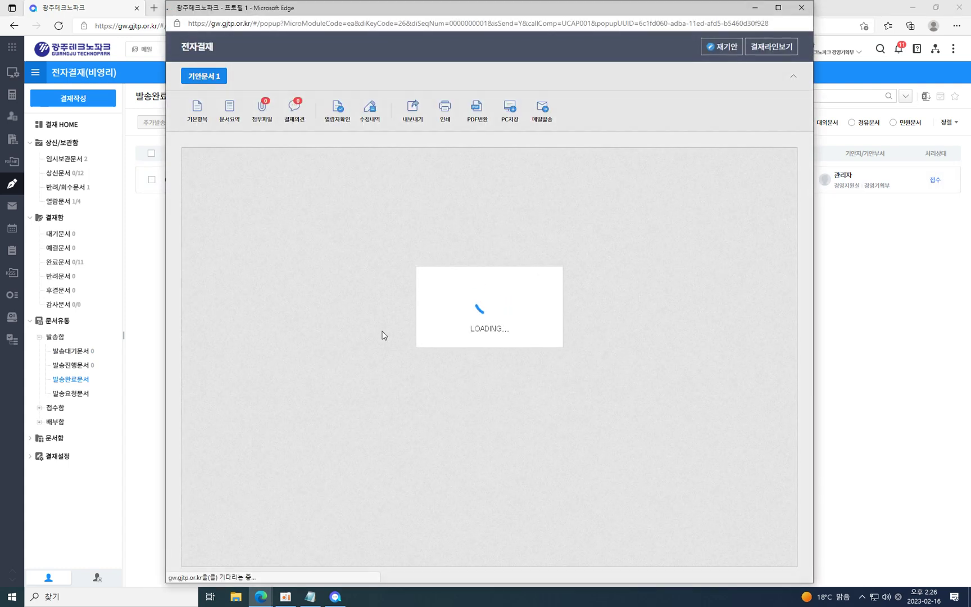
scroll(696, 364, down, 3)
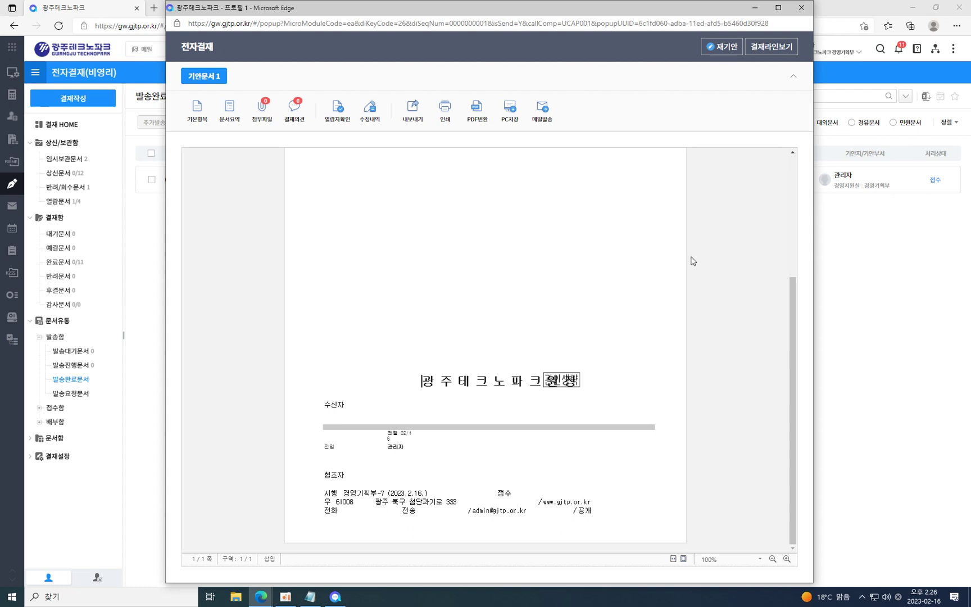
scroll(692, 261, up, 3)
click(801, 7)
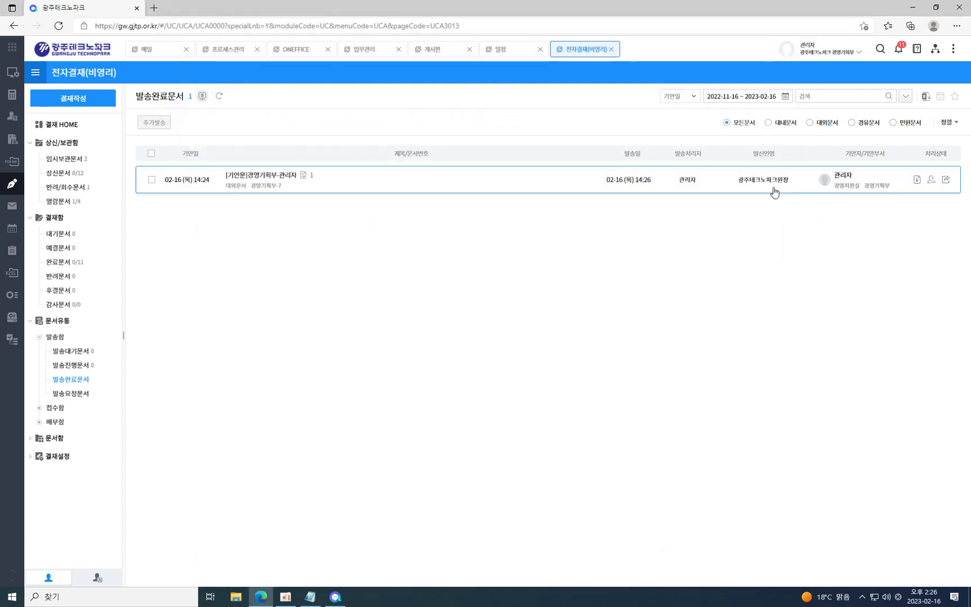
Revisit the dispatch folders, then show the empty 내접수문서 list under 접수함.
click(72, 352)
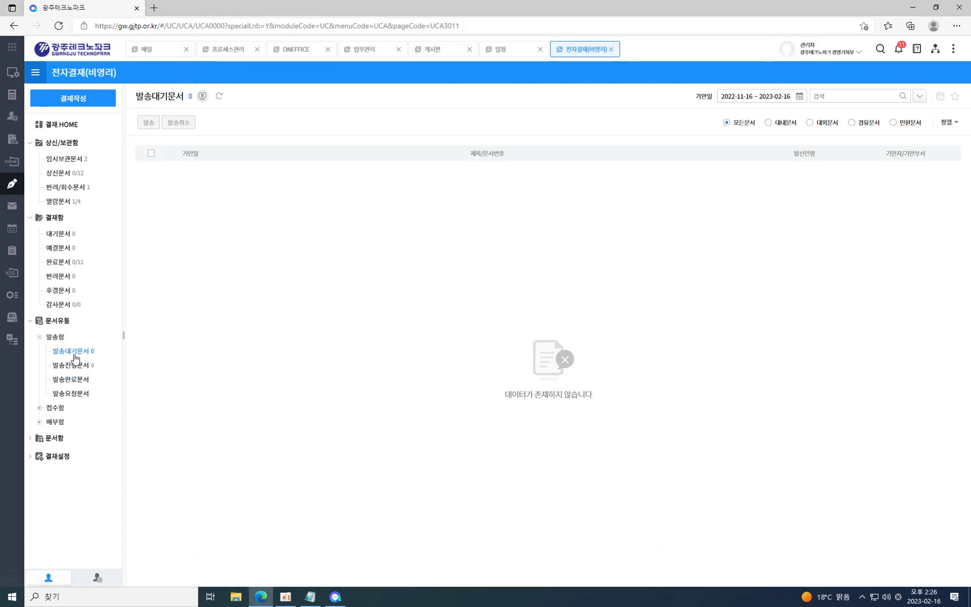
click(75, 393)
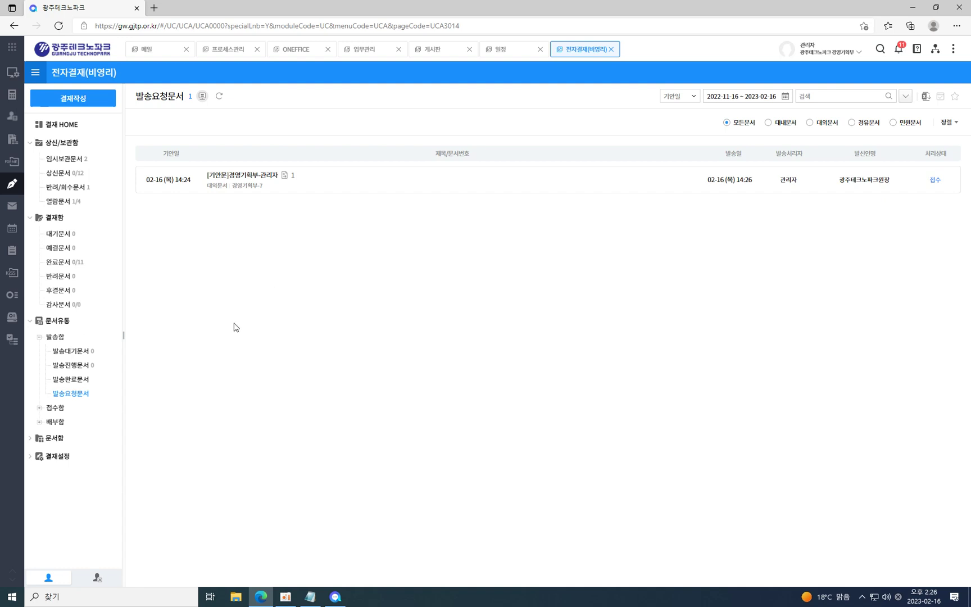
click(76, 379)
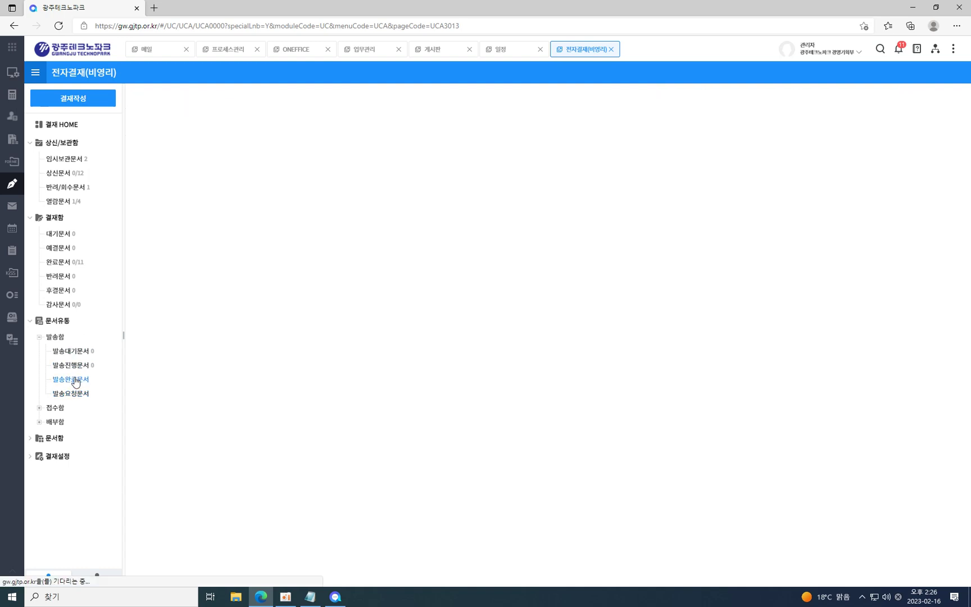
click(82, 367)
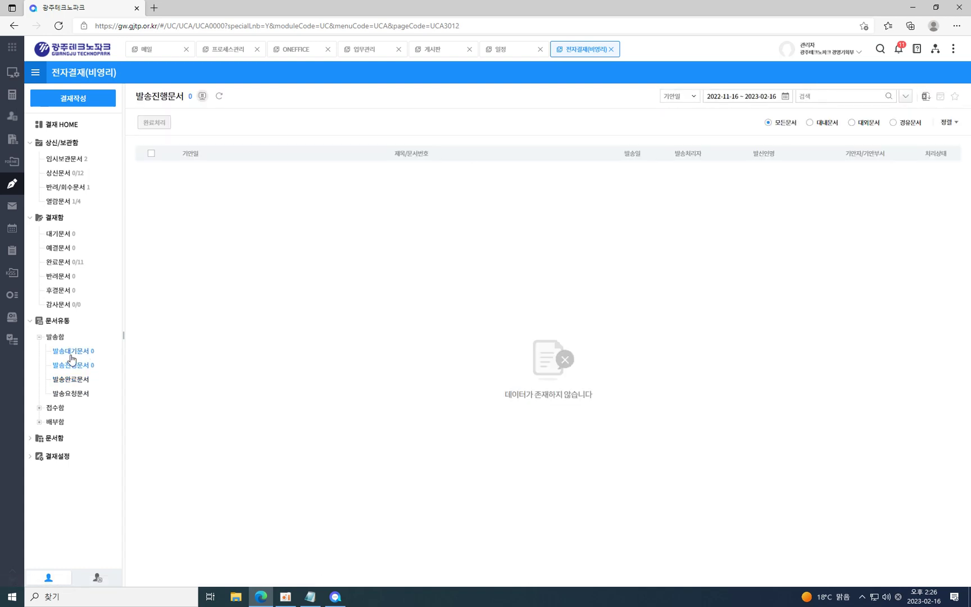
click(72, 354)
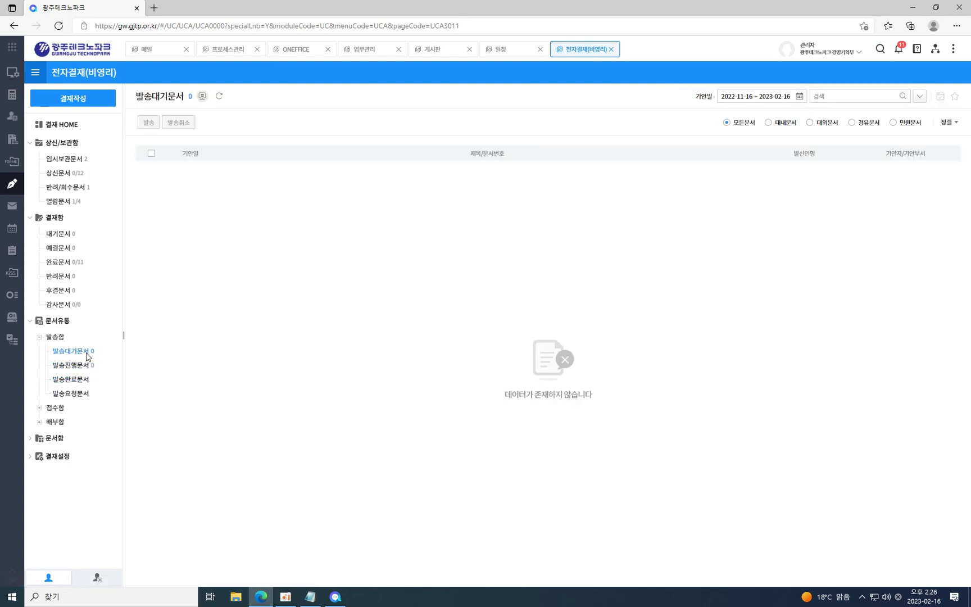
click(74, 394)
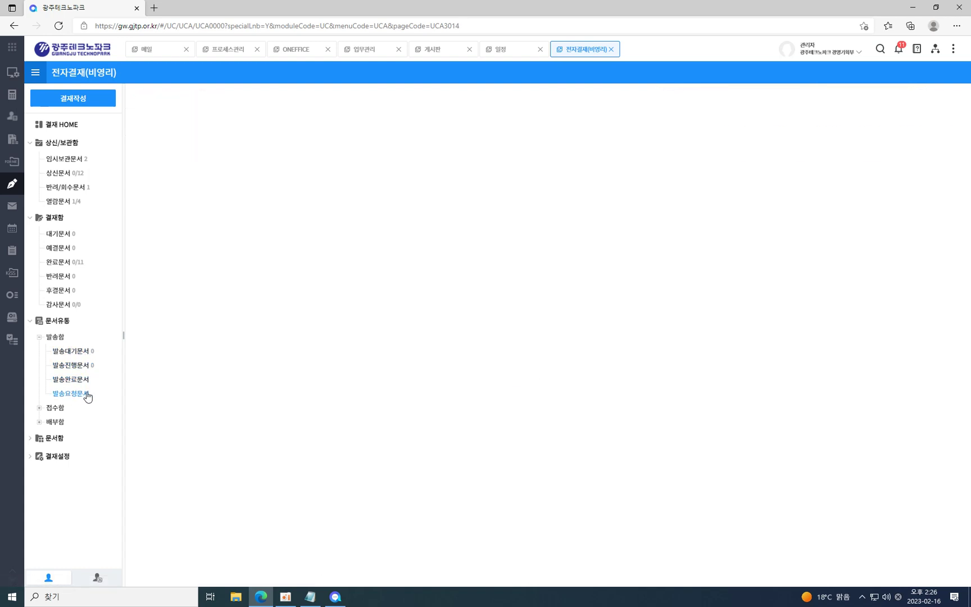
click(59, 408)
click(67, 421)
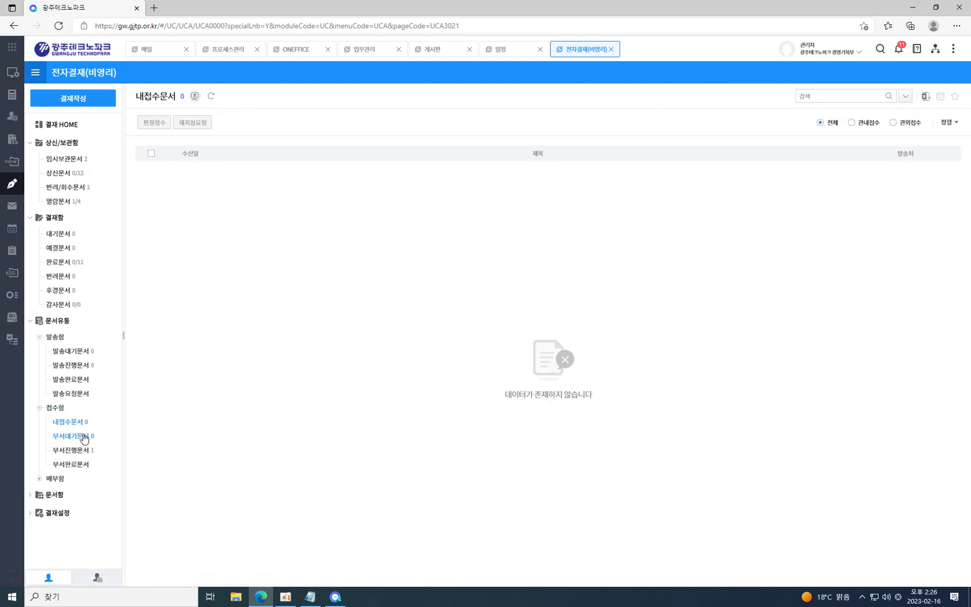
Check 부서대기문서 and 배부대기문서 under 배부함, ending on the empty 부서대기문서 list.
click(77, 439)
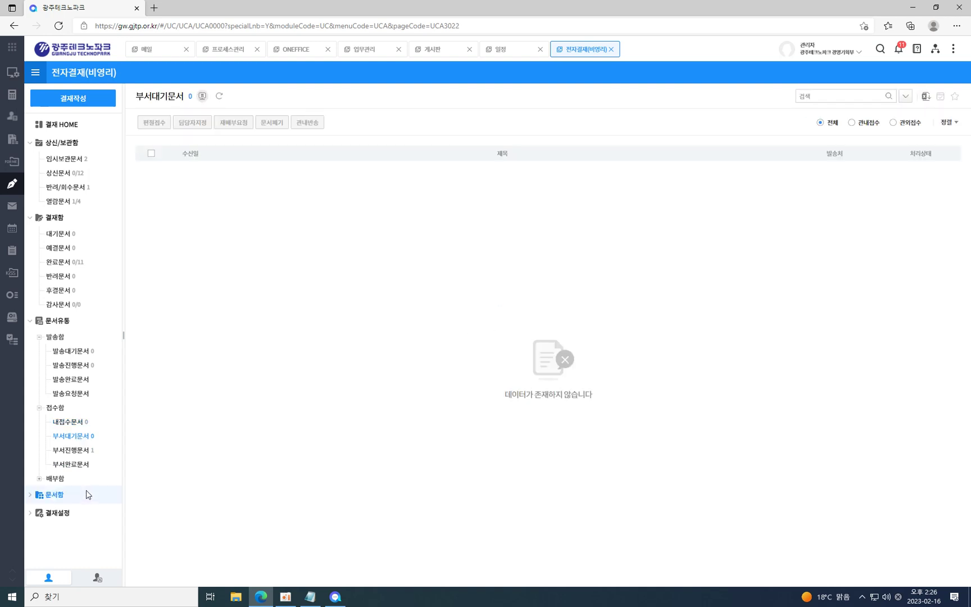
click(61, 481)
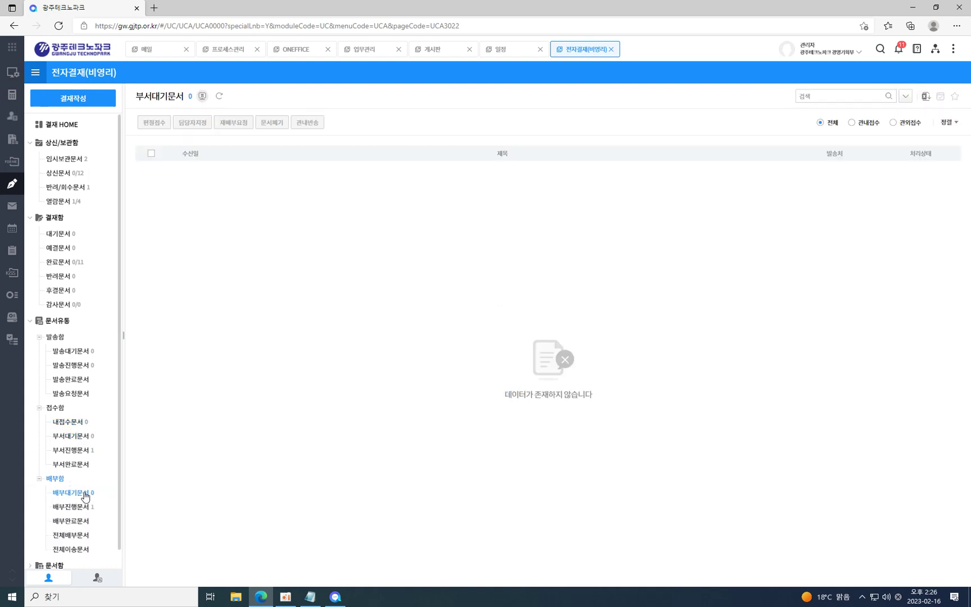
click(84, 494)
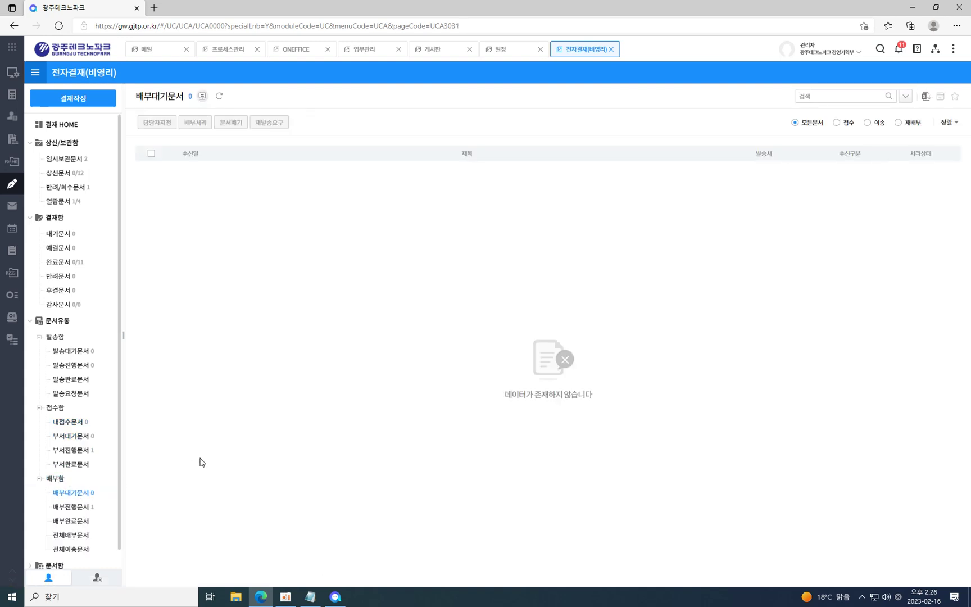
click(73, 439)
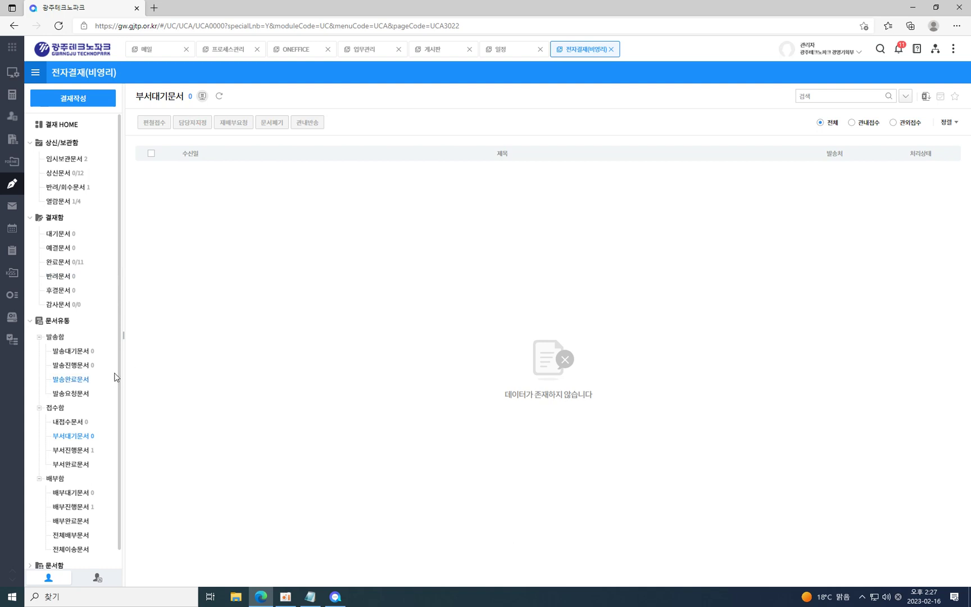
Switch between 내접수문서, 부서대기문서 and 배부대기문서, then collapse the 문서유통 folder group.
click(59, 421)
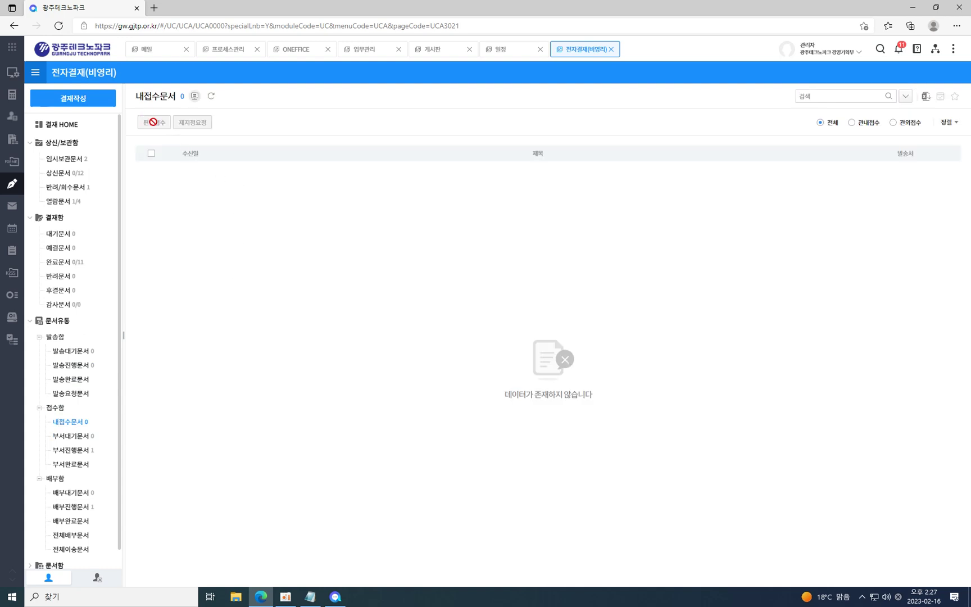
click(78, 436)
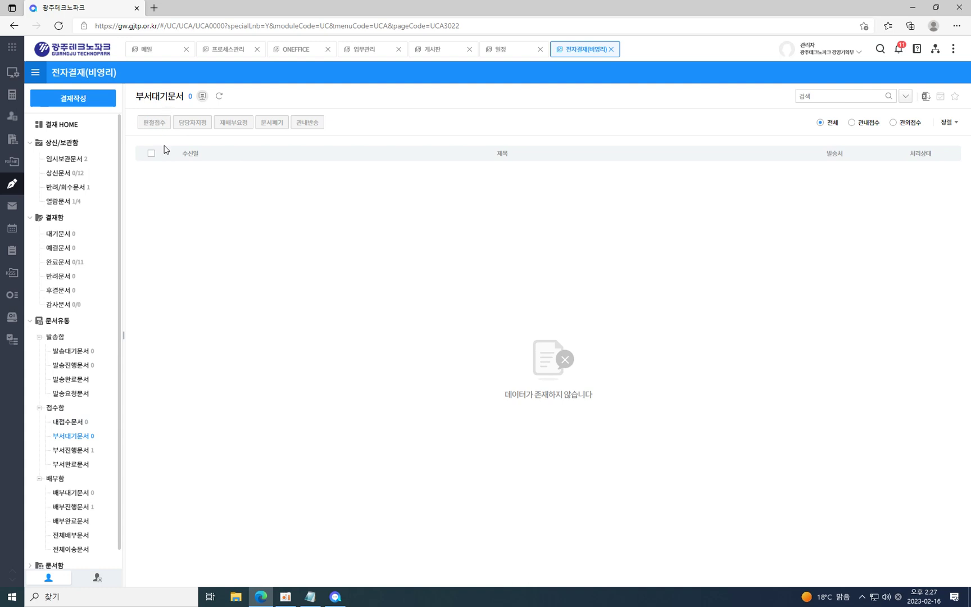
drag(135, 121, 154, 123)
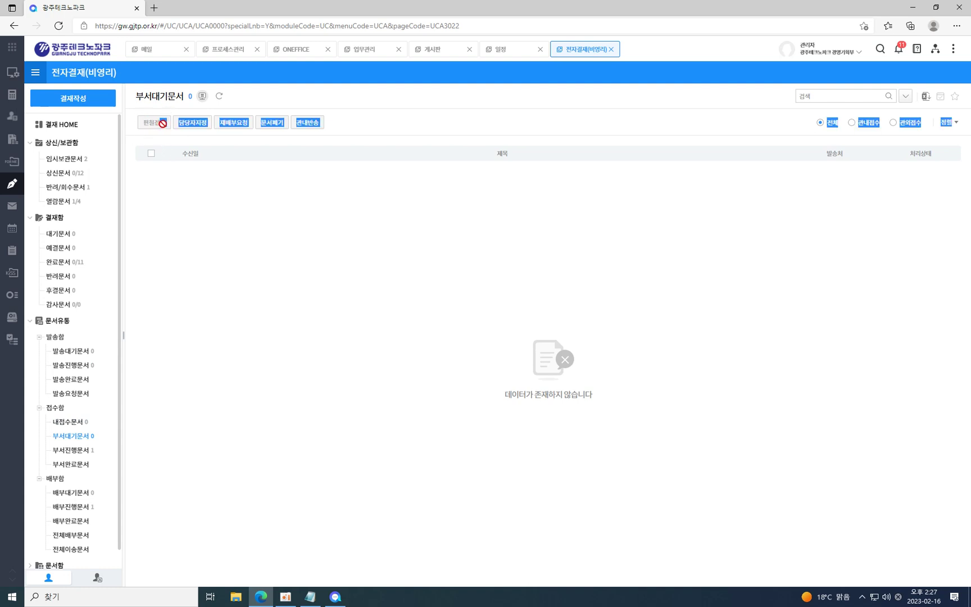
click(72, 494)
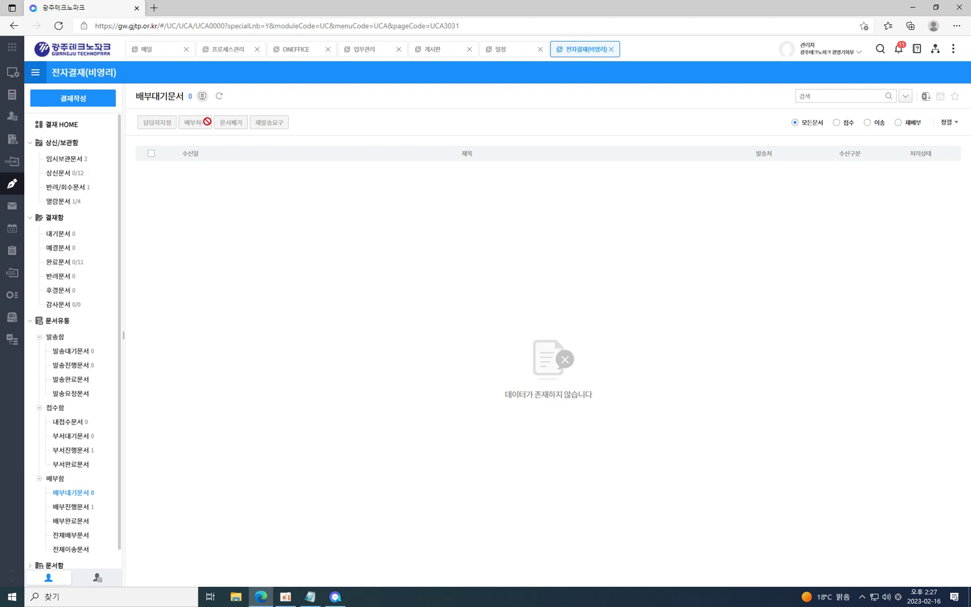
click(66, 437)
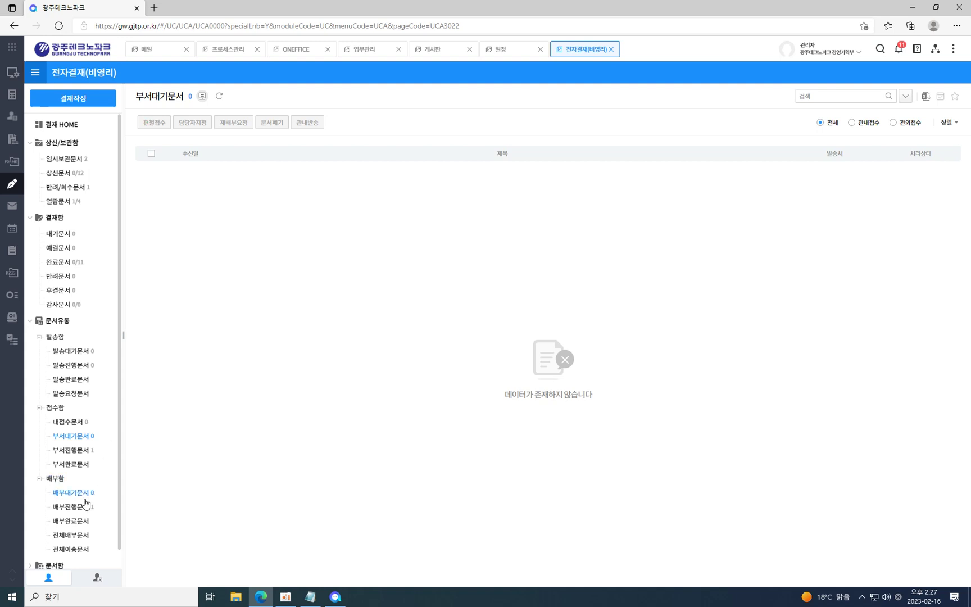
click(83, 493)
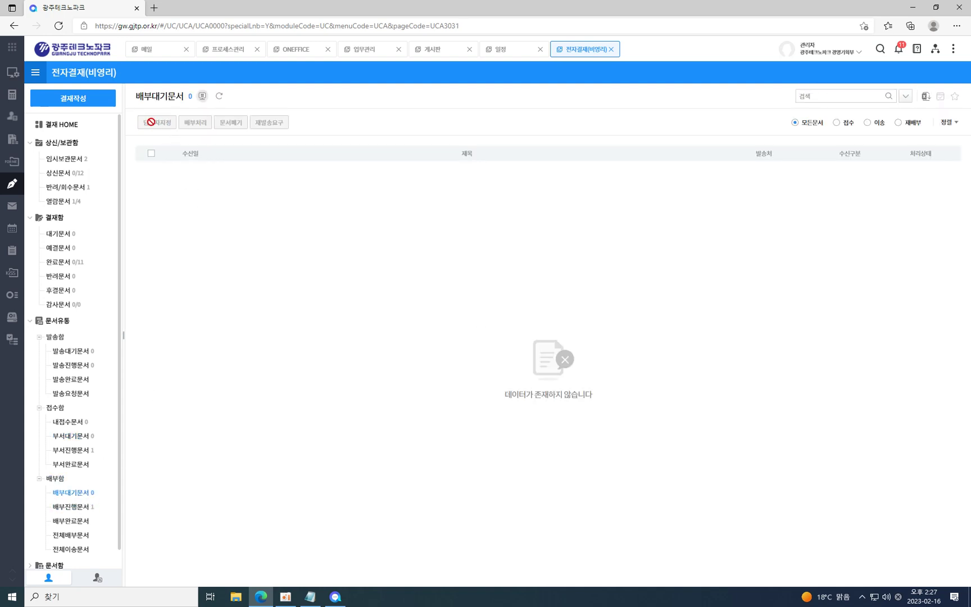
drag(140, 125, 166, 122)
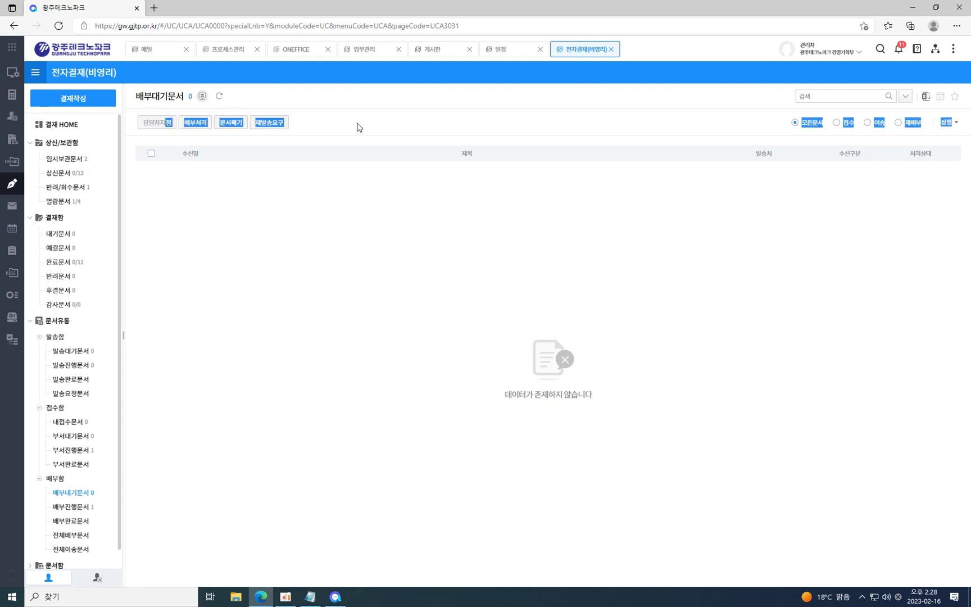
click(324, 114)
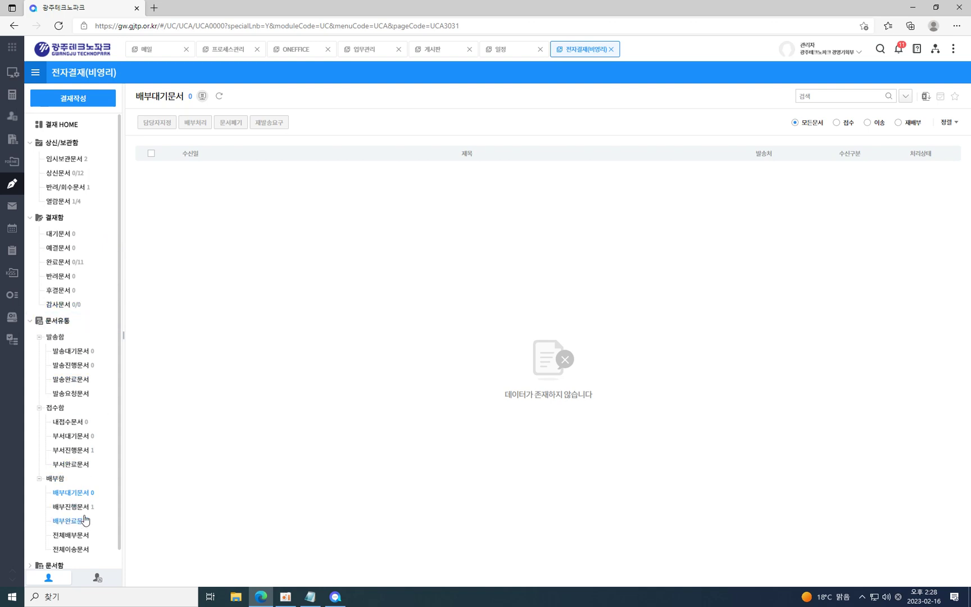
scroll(73, 512, down, 1)
click(29, 302)
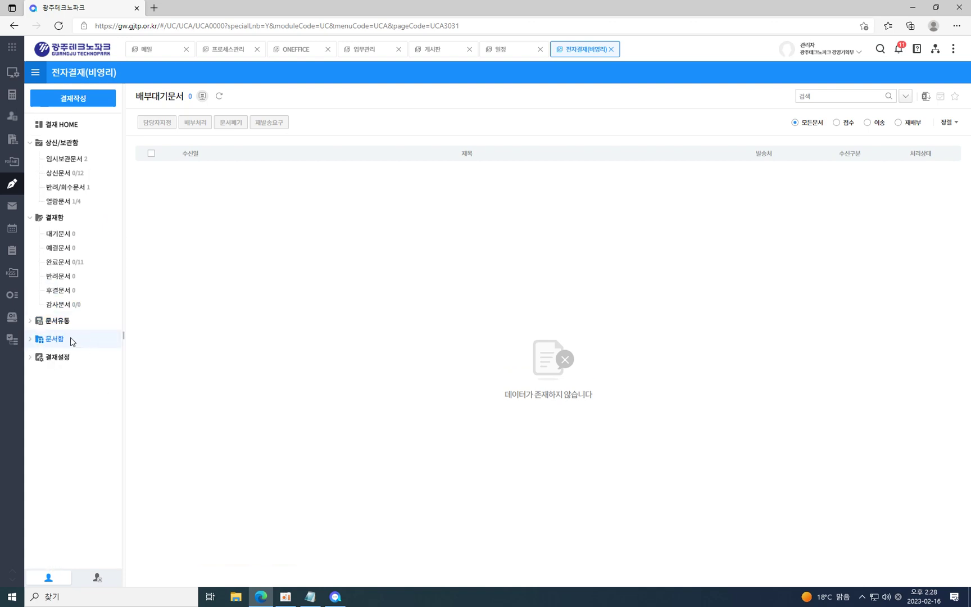
Open 내문서함 with 11 documents and compare its 모든문서, 생산문서 and 접수문서 filters.
click(54, 339)
click(31, 143)
click(32, 162)
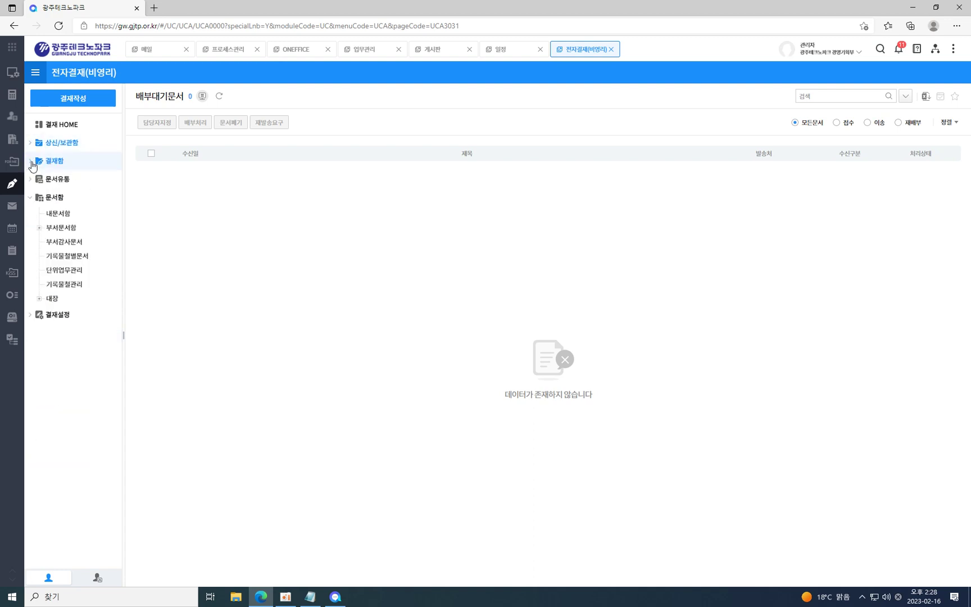
click(59, 214)
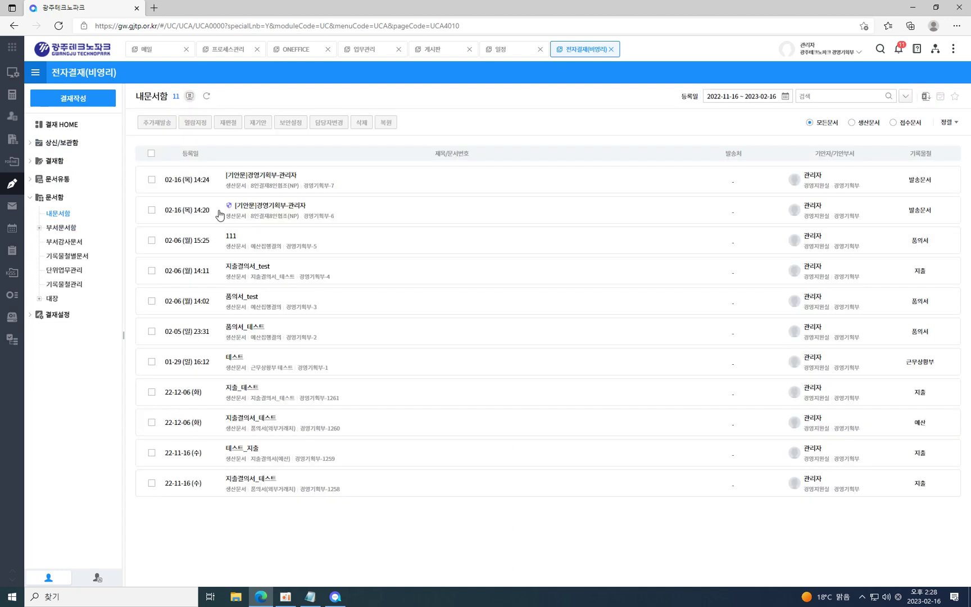
click(901, 127)
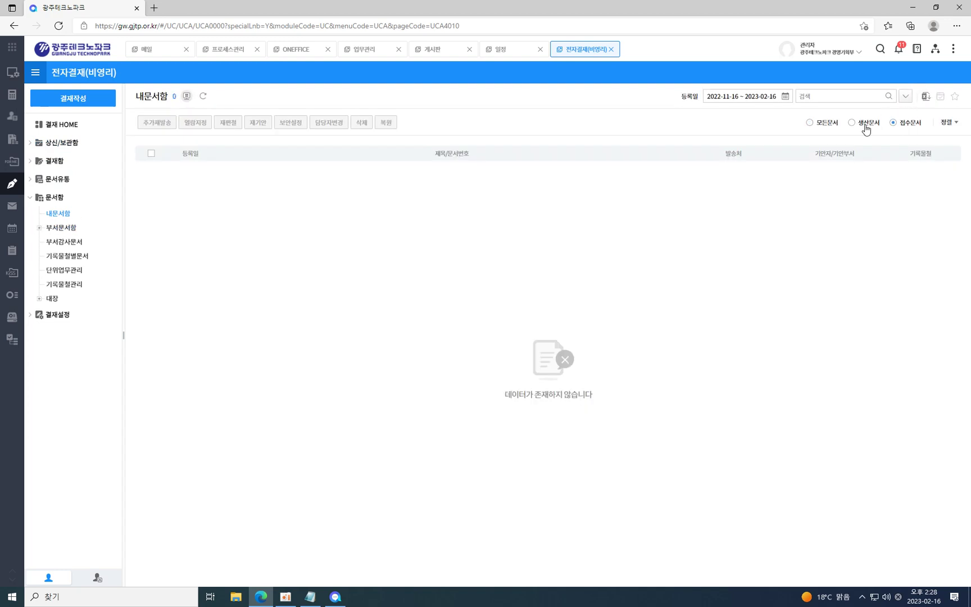
click(836, 128)
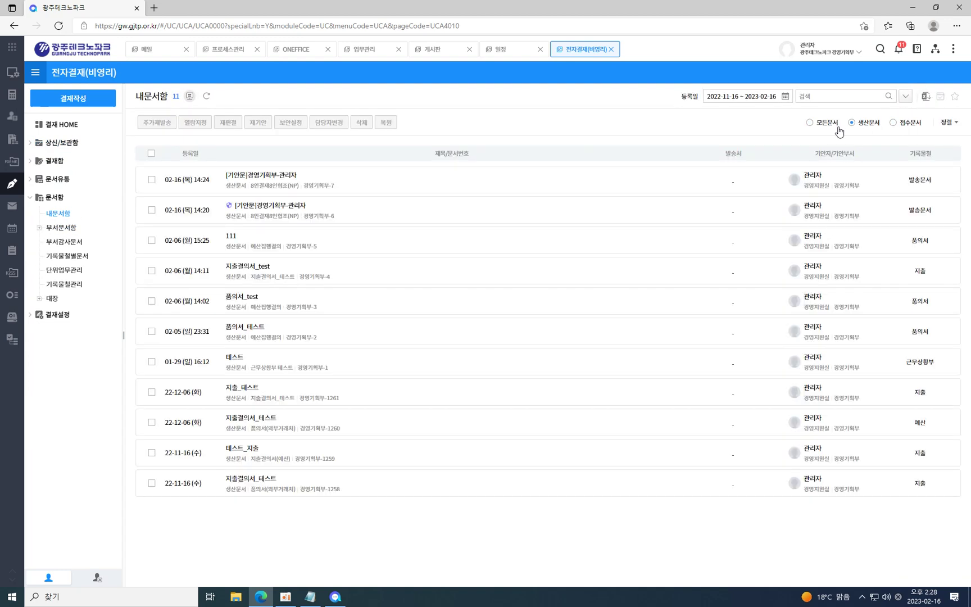
click(915, 125)
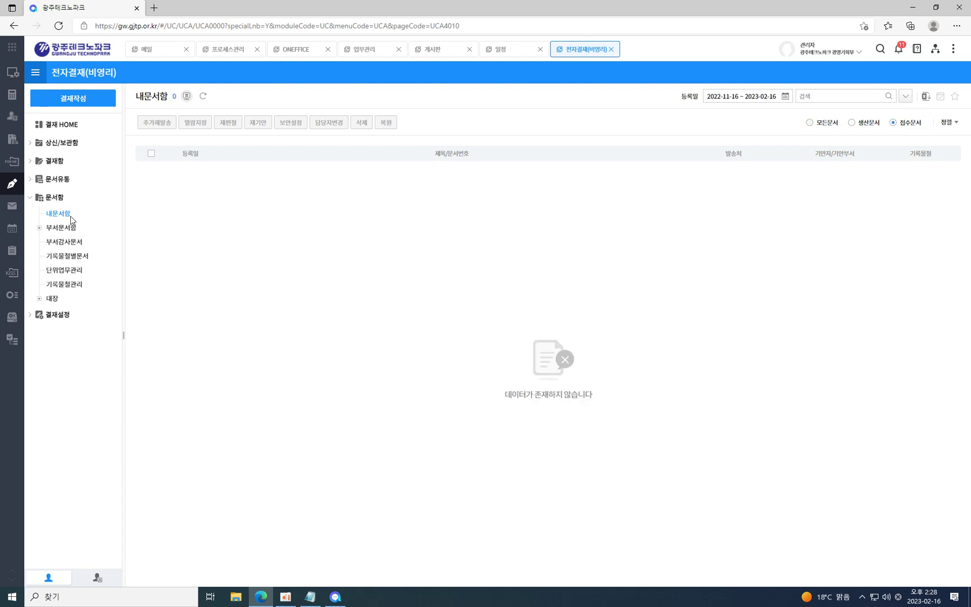
click(870, 127)
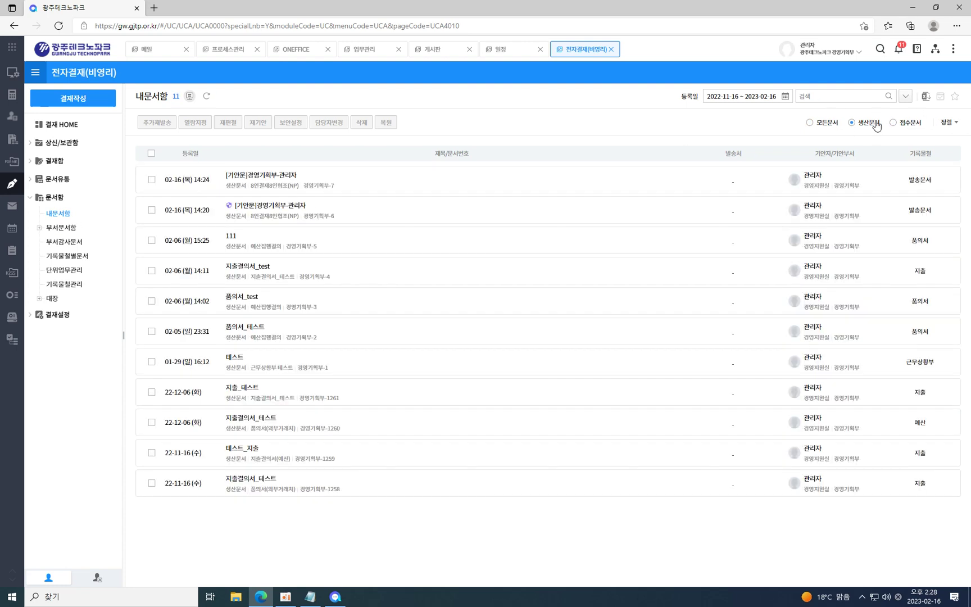
click(900, 126)
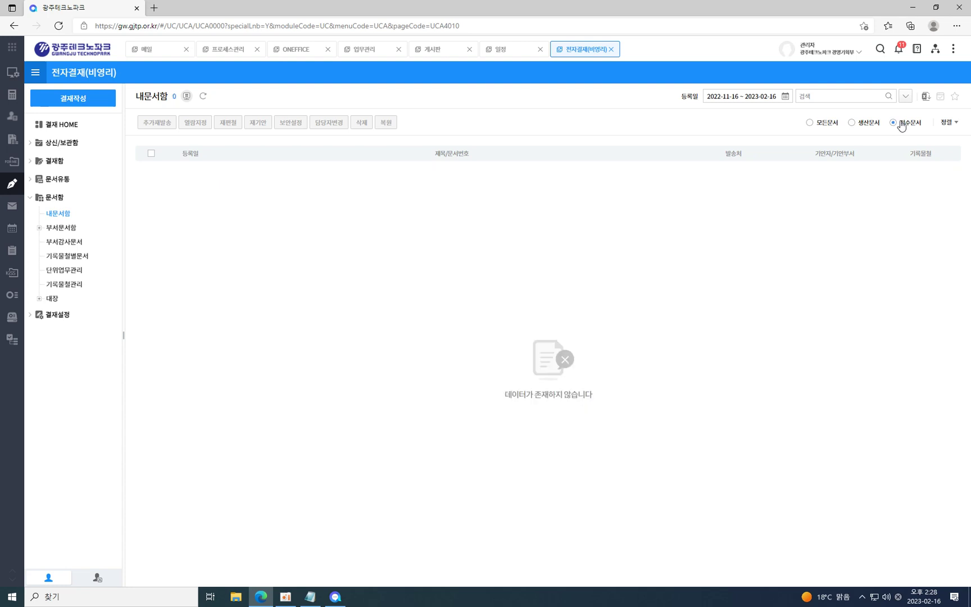
click(830, 124)
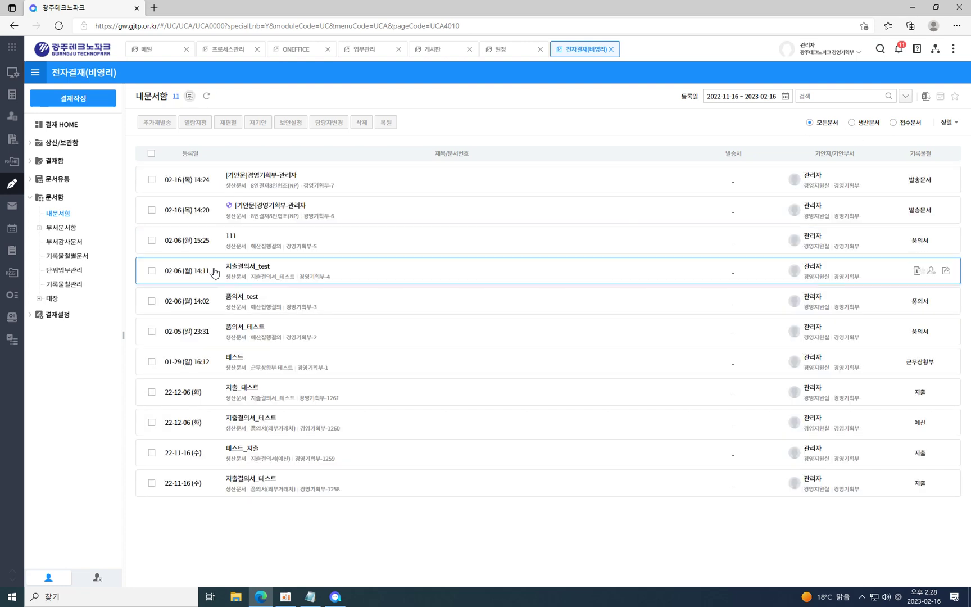
Toggle the 부서문서함 branch, recheck the produced/received filters, and open 부서감사문서.
click(68, 228)
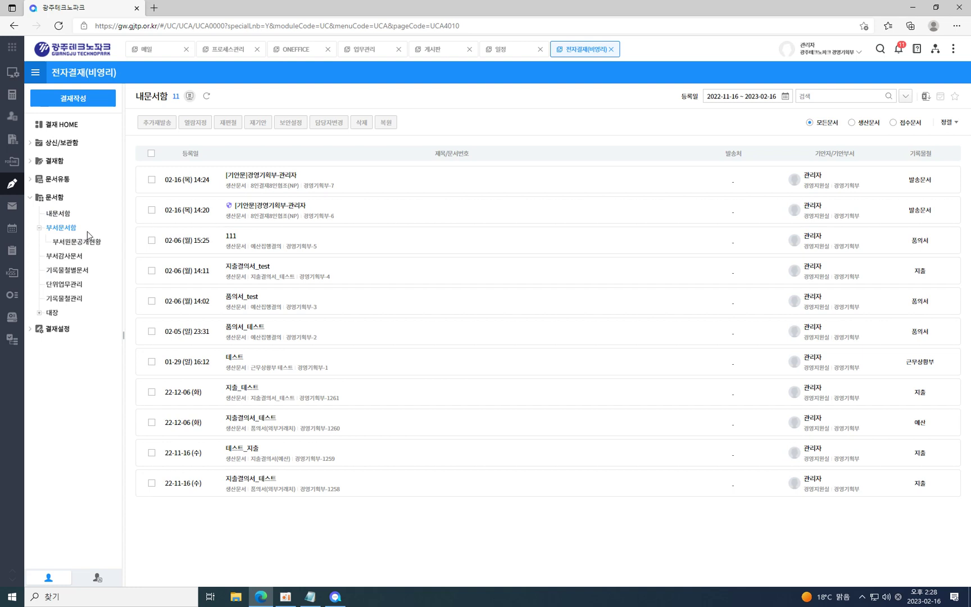
click(68, 228)
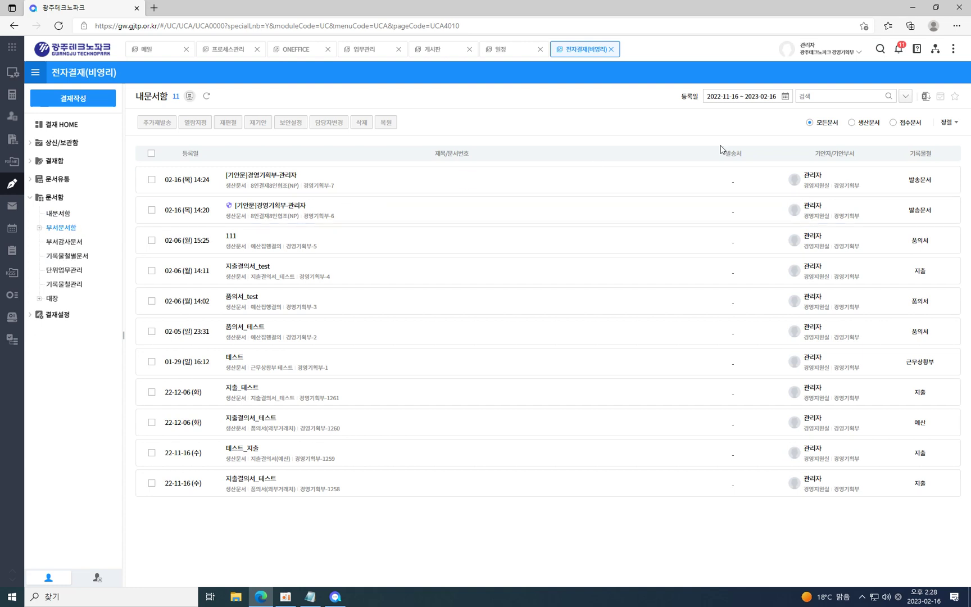
click(868, 123)
click(911, 123)
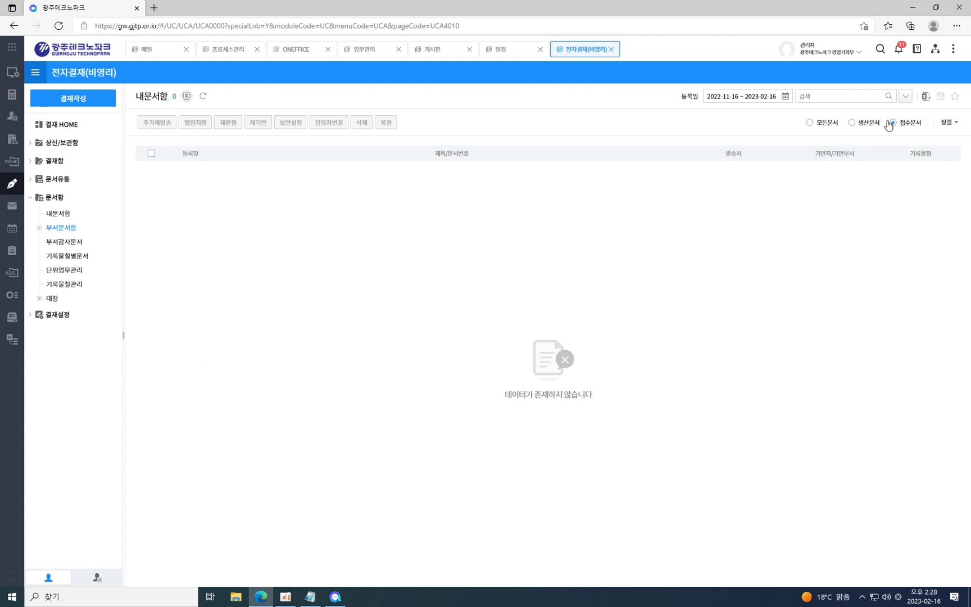
click(869, 125)
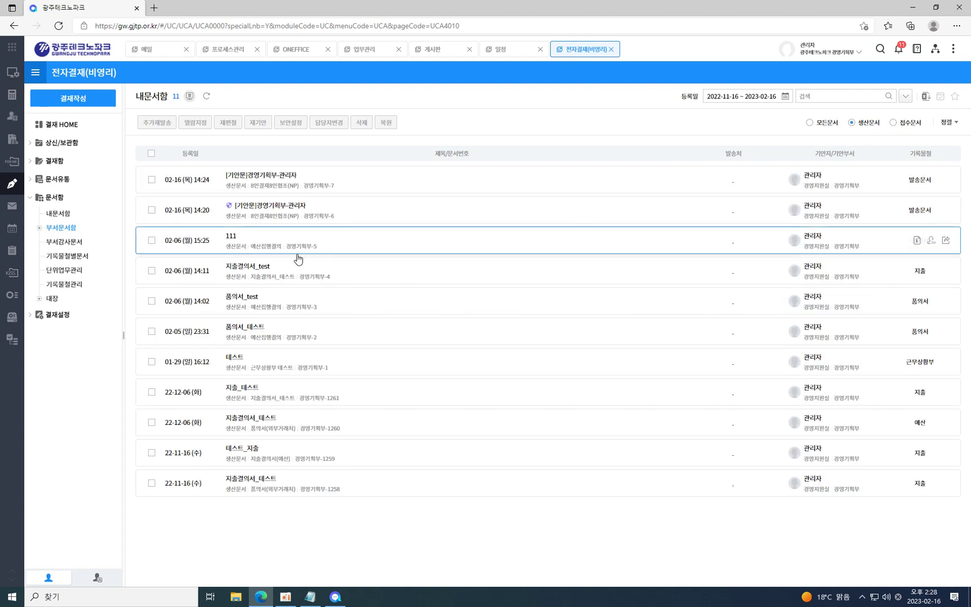
click(89, 245)
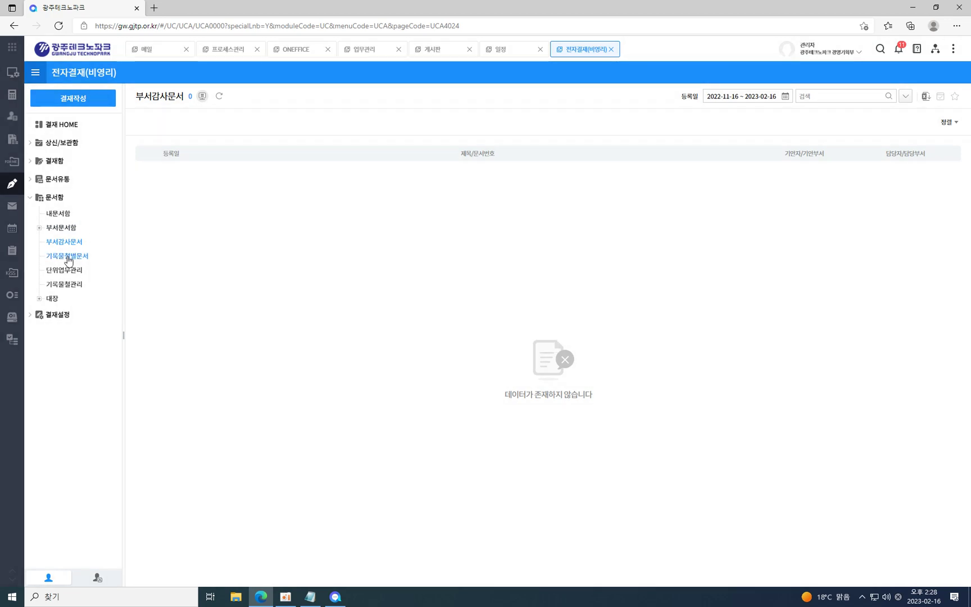
Browse 2022 경영기획부 subfolders 발송문서, 경영기획 and 경영평가 (28), ending on all 1267 documents.
click(67, 256)
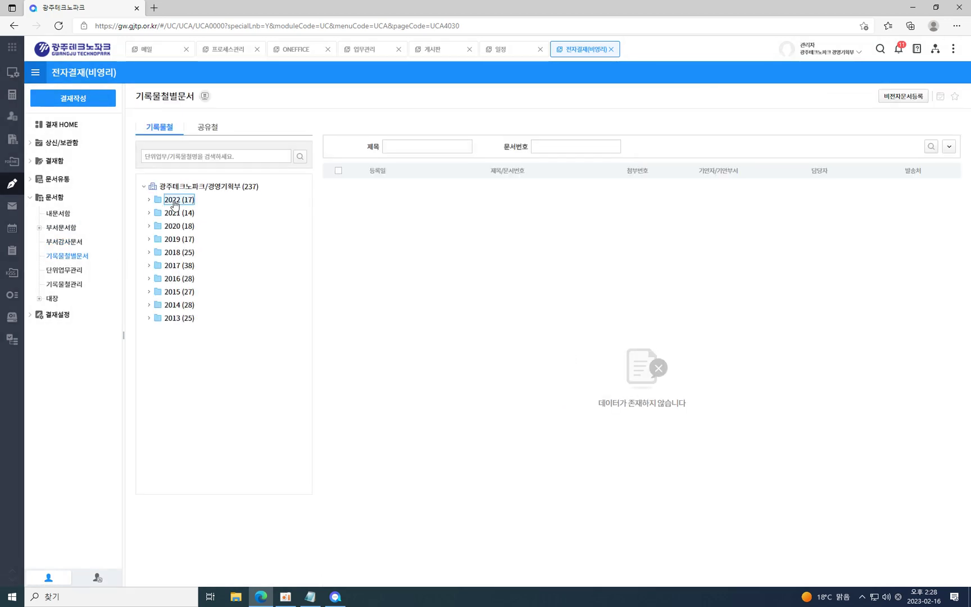
click(149, 199)
click(172, 213)
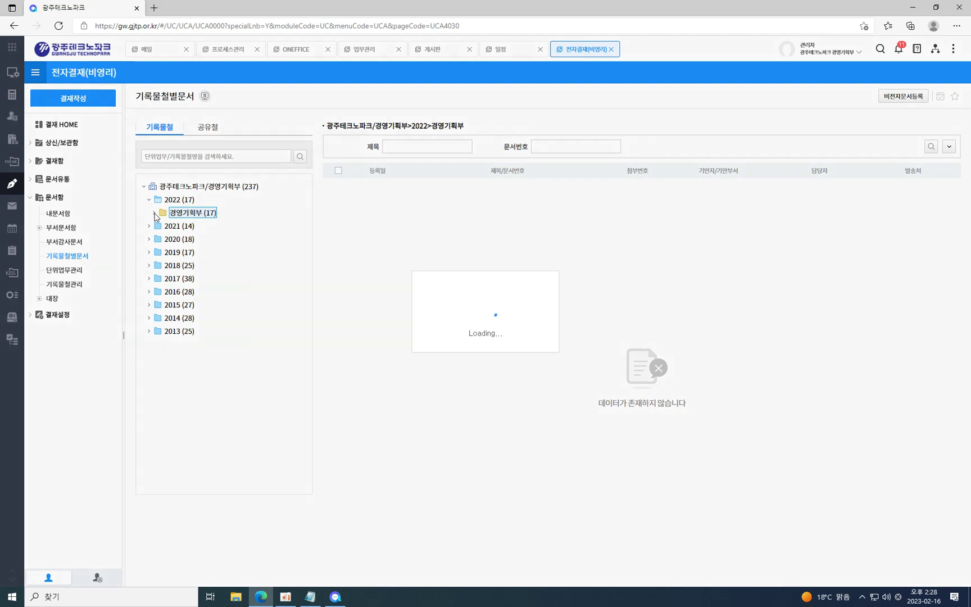
click(154, 213)
click(185, 226)
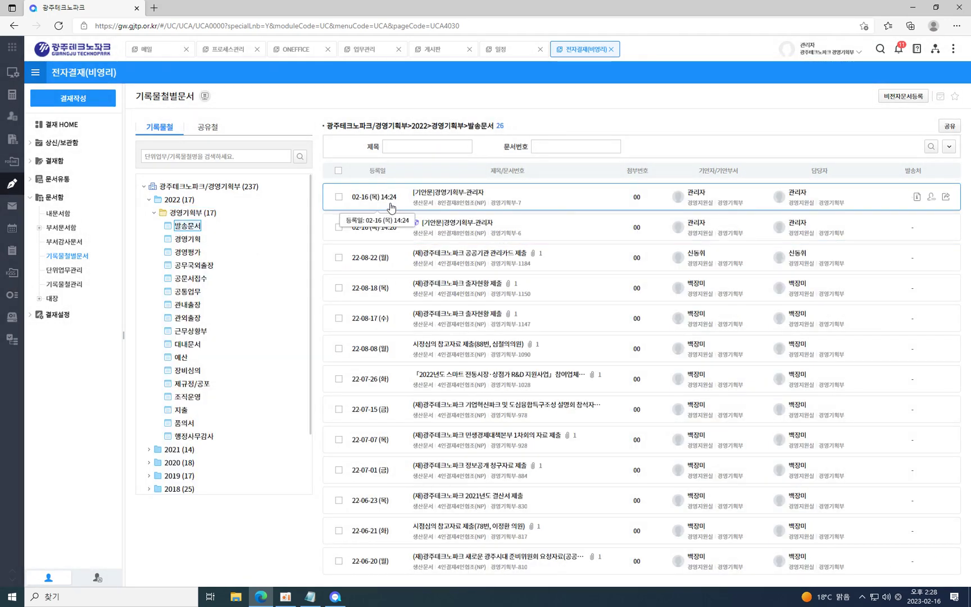
scroll(387, 360, down, 2)
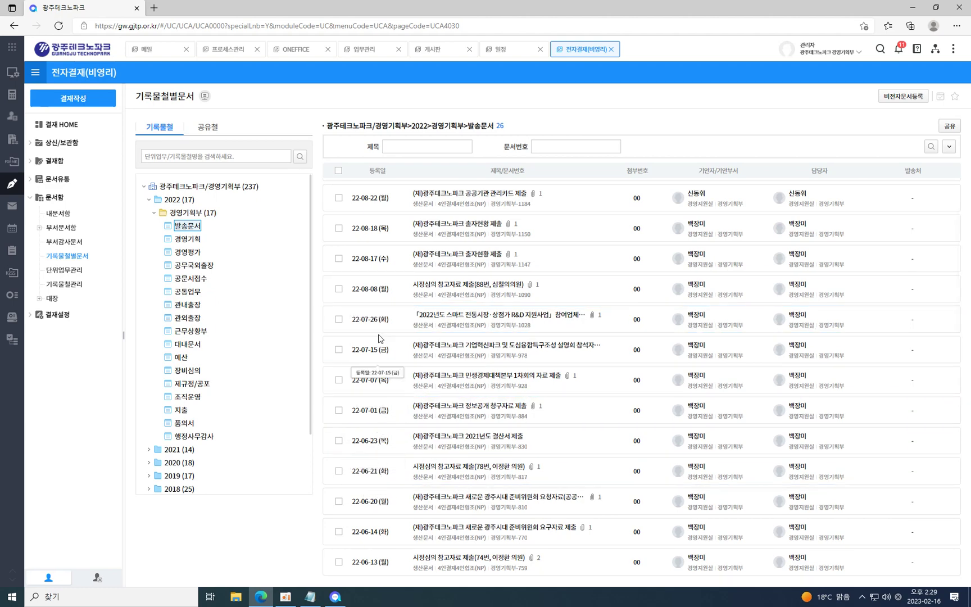
click(185, 241)
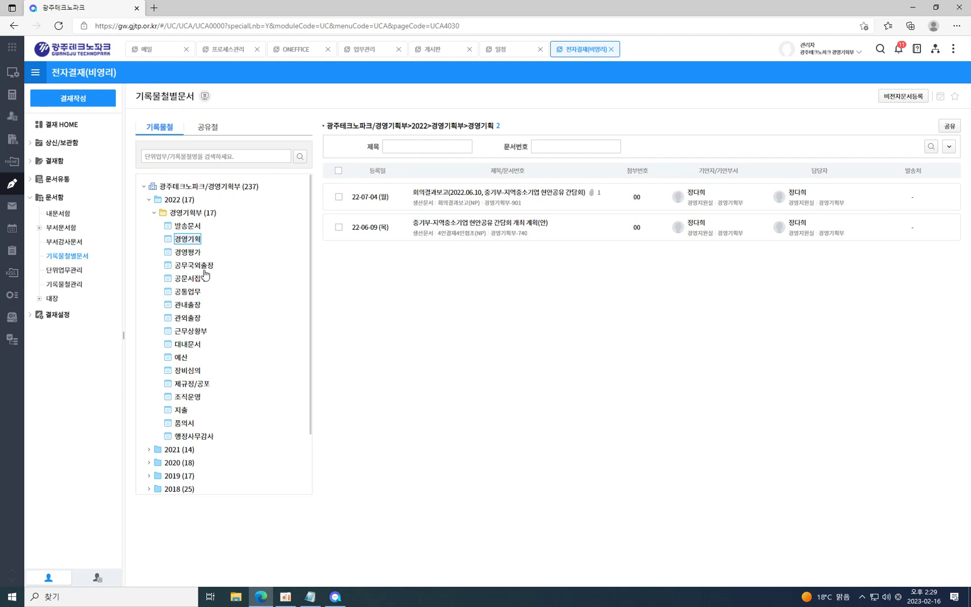
click(187, 253)
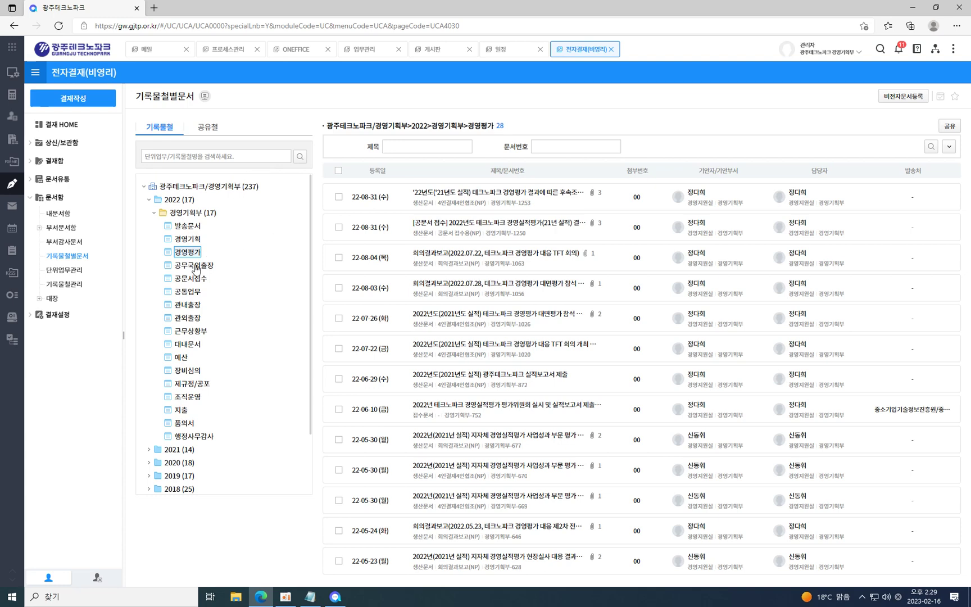
click(155, 214)
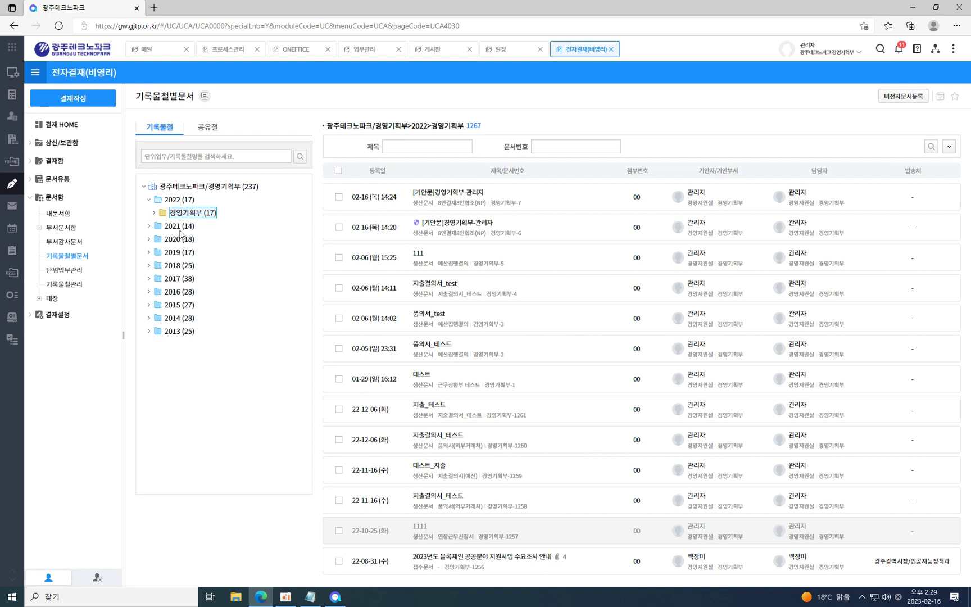
Browse 2021 경영기획부 folders 공무국외출장 (5) and 공문서접수 (607), then open 단위업무관리.
click(178, 227)
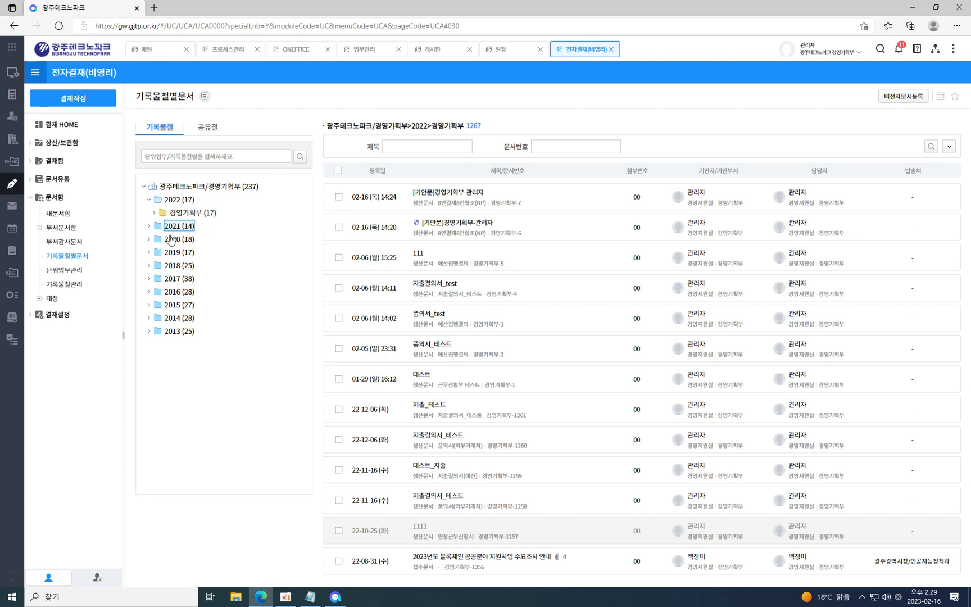
click(149, 226)
click(162, 240)
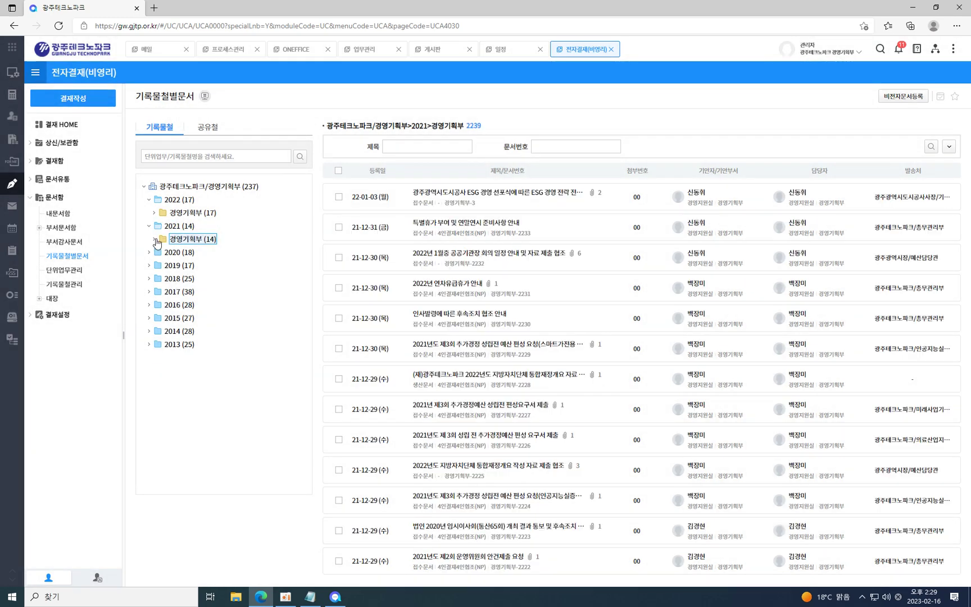
click(155, 240)
click(191, 253)
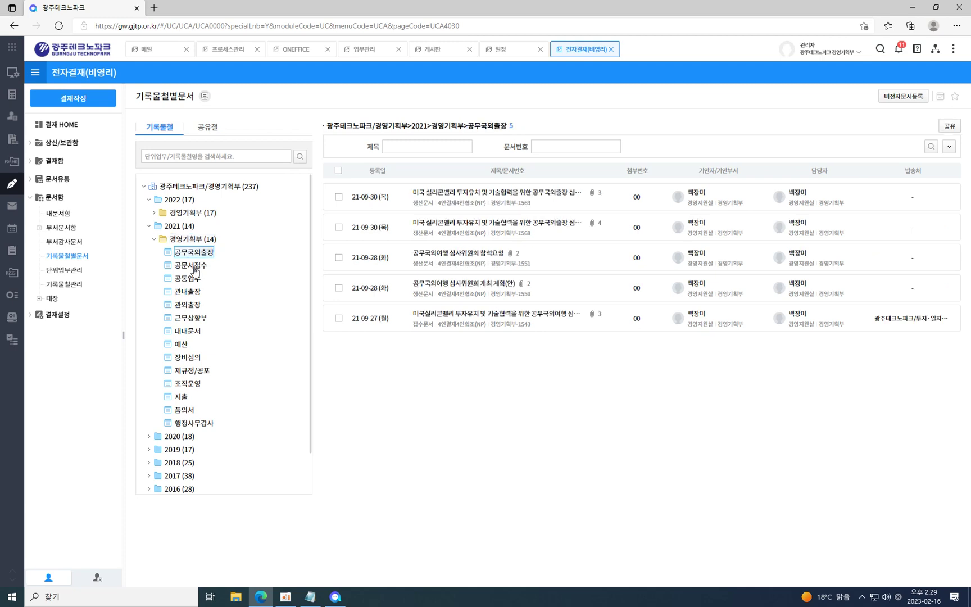
click(197, 265)
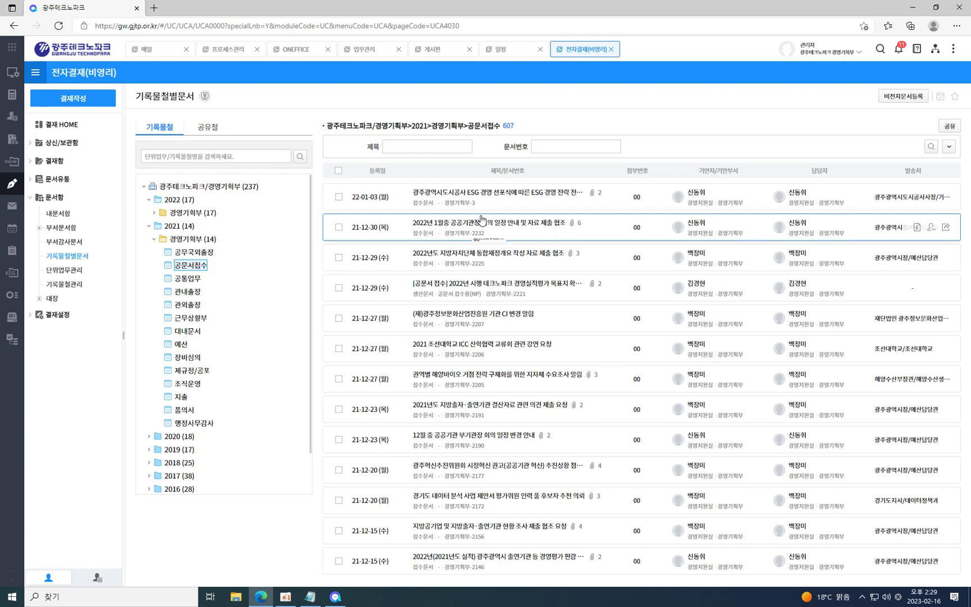
click(70, 271)
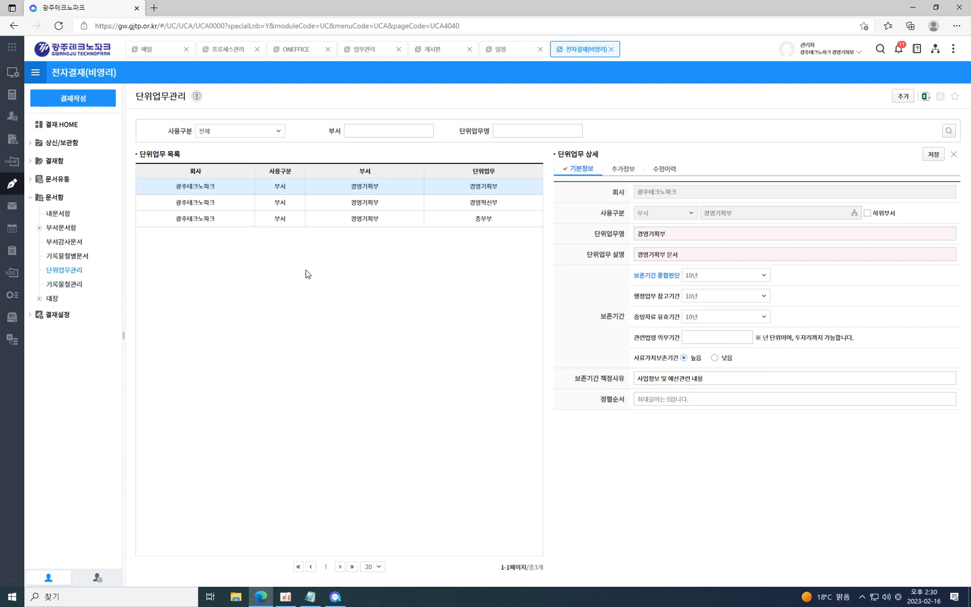
View 기록물철관리, widen the sidebar, and open the 11-document 기록물등록대장.
click(78, 285)
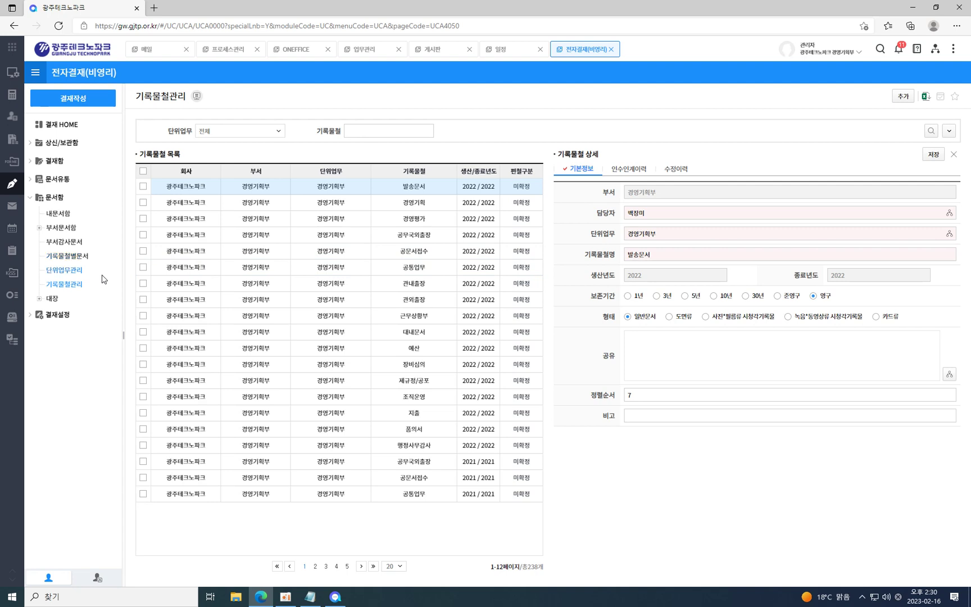
click(54, 299)
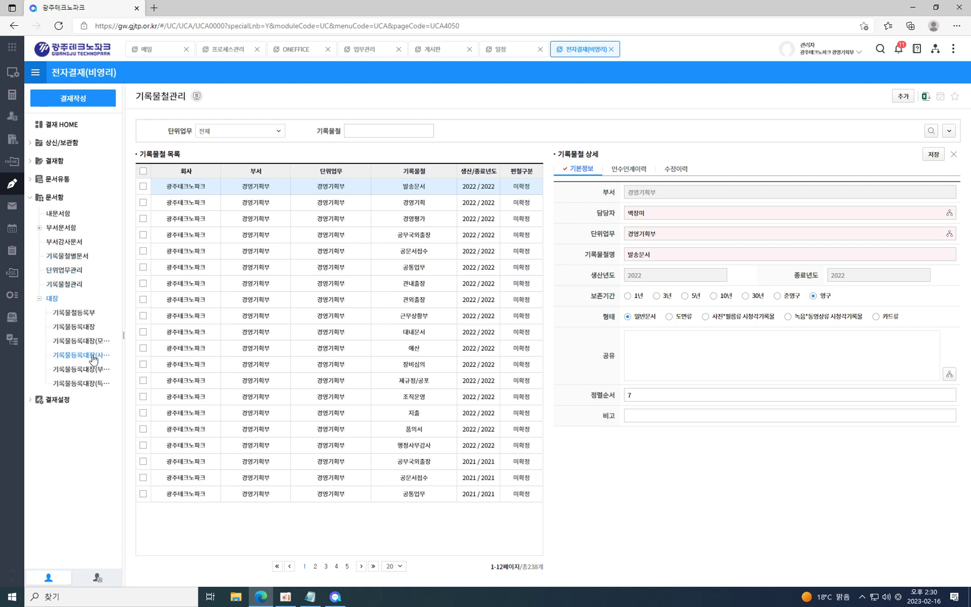
drag(153, 343, 166, 344)
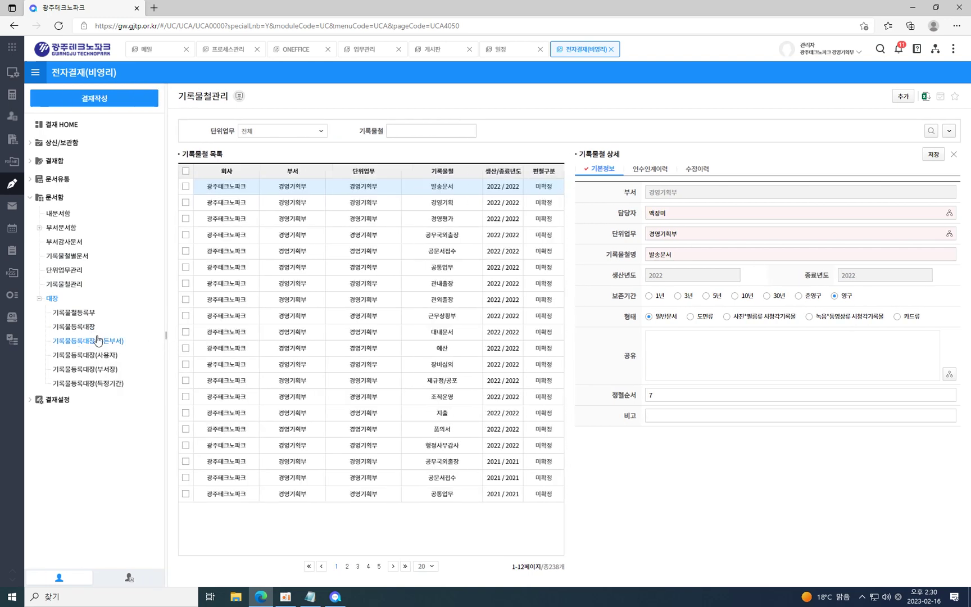
click(90, 328)
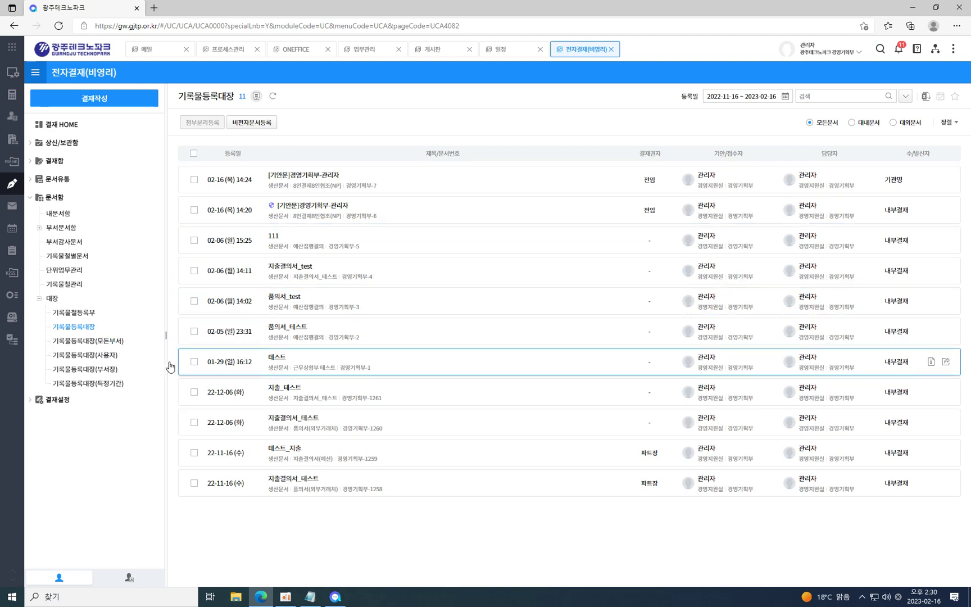
Compare the all-departments and per-user registration ledgers, ending on 기록물등록대장(부서장).
click(110, 342)
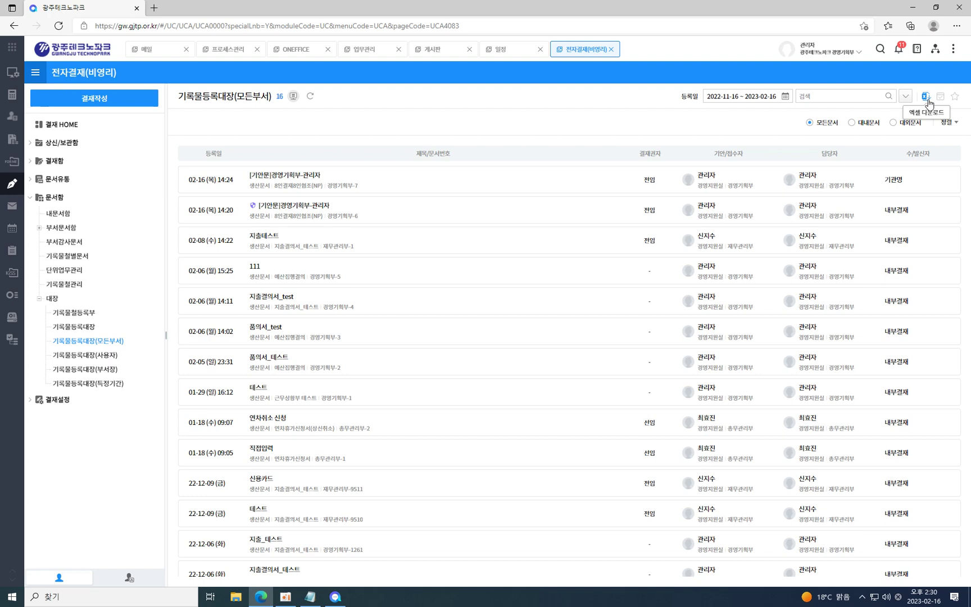
click(109, 357)
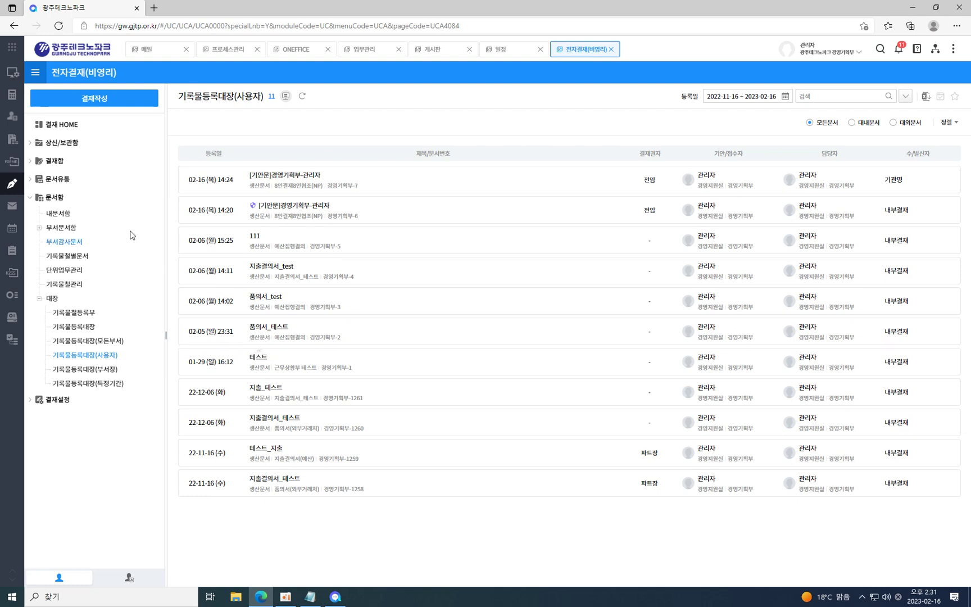
click(58, 150)
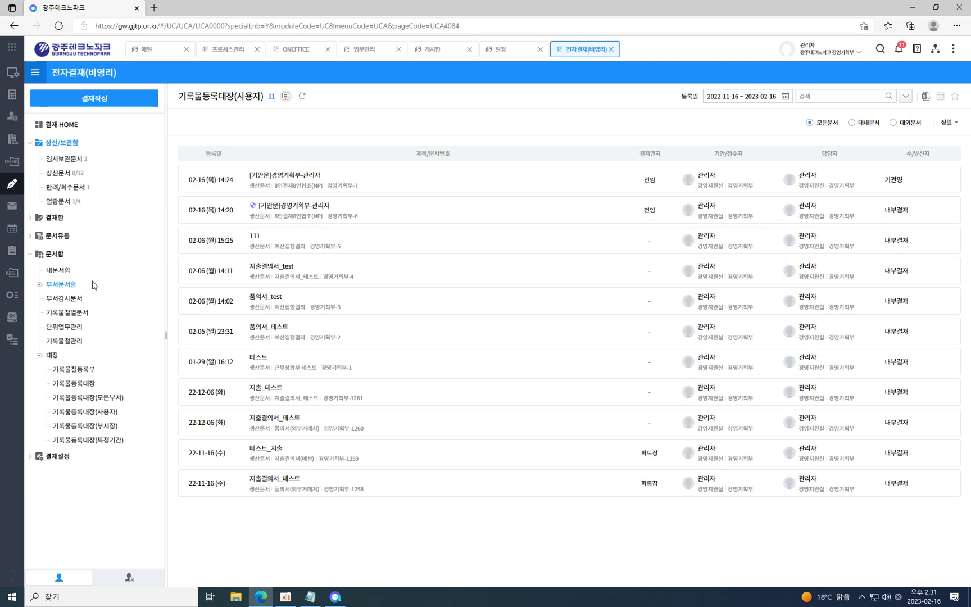
click(101, 399)
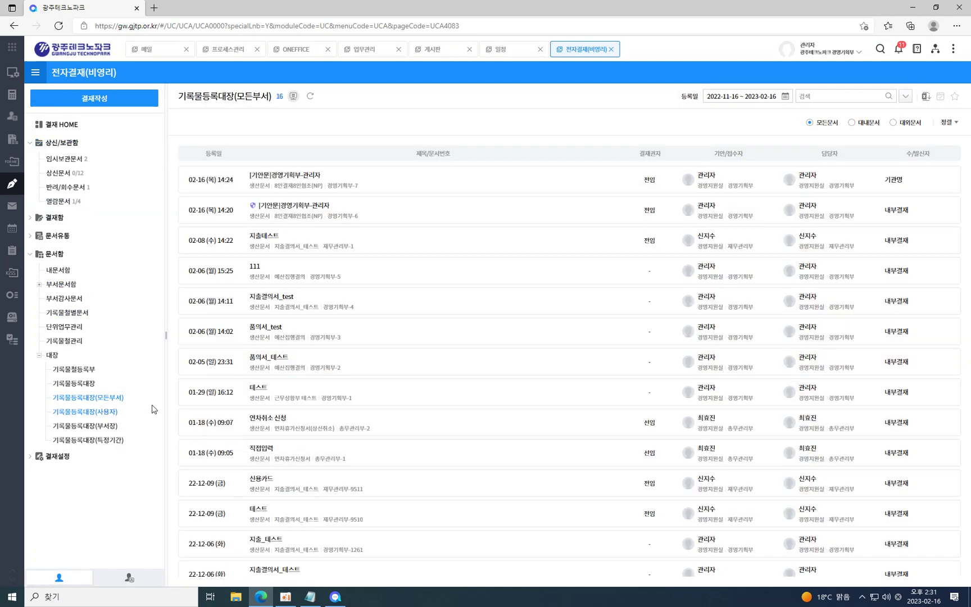
click(112, 417)
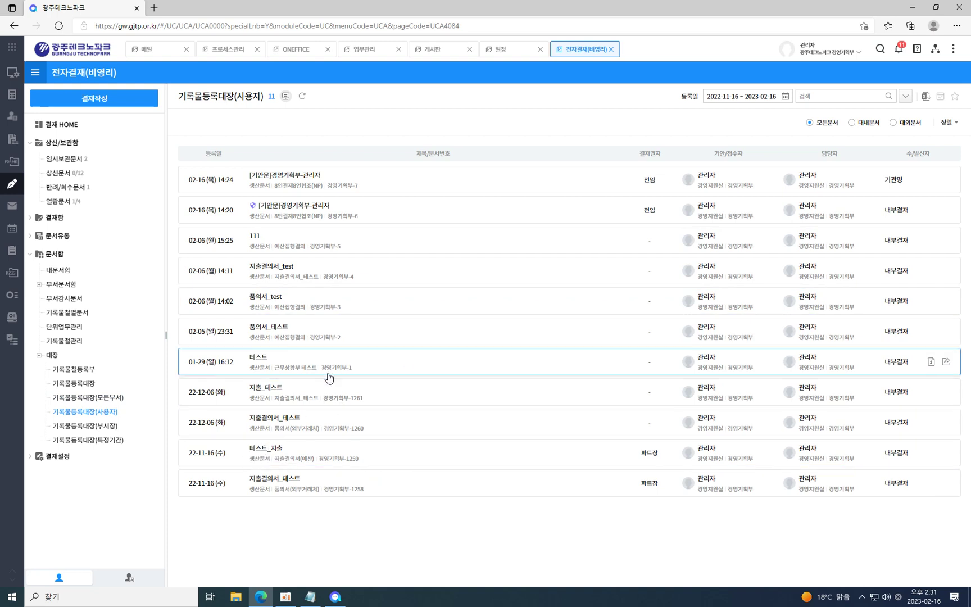
click(91, 426)
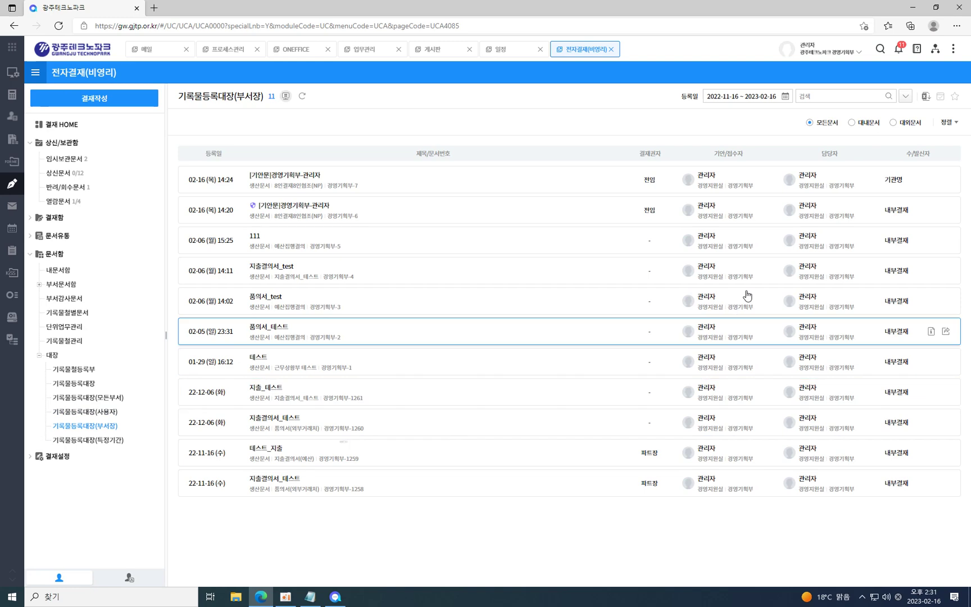
click(936, 52)
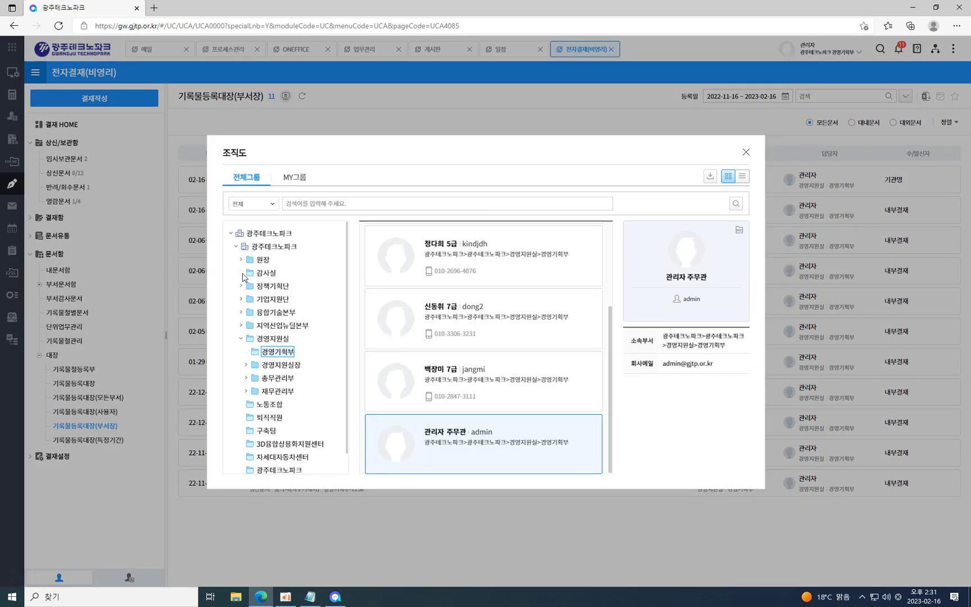
click(243, 288)
click(243, 339)
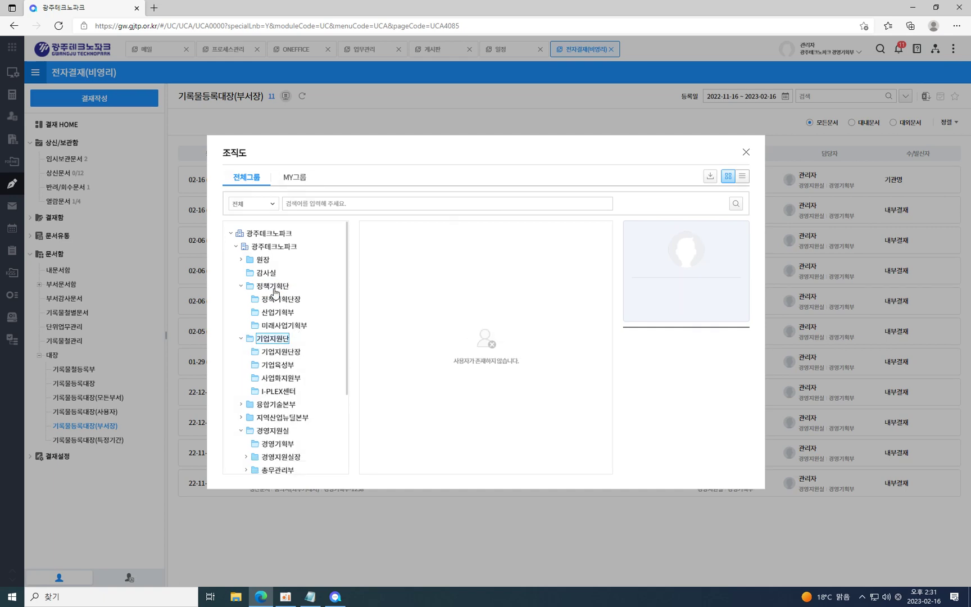
click(241, 404)
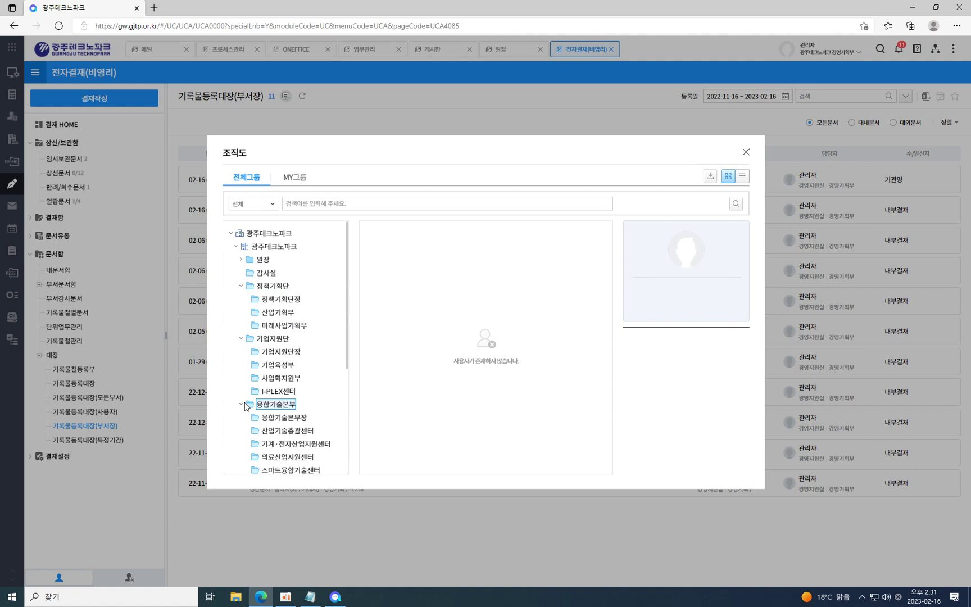
scroll(332, 374, down, 2)
click(292, 305)
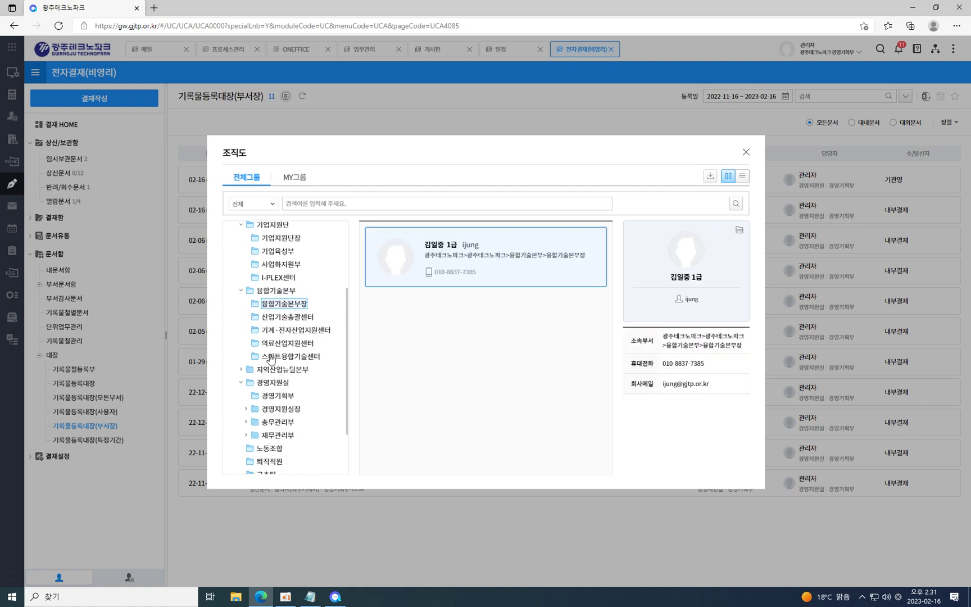
click(247, 370)
click(242, 370)
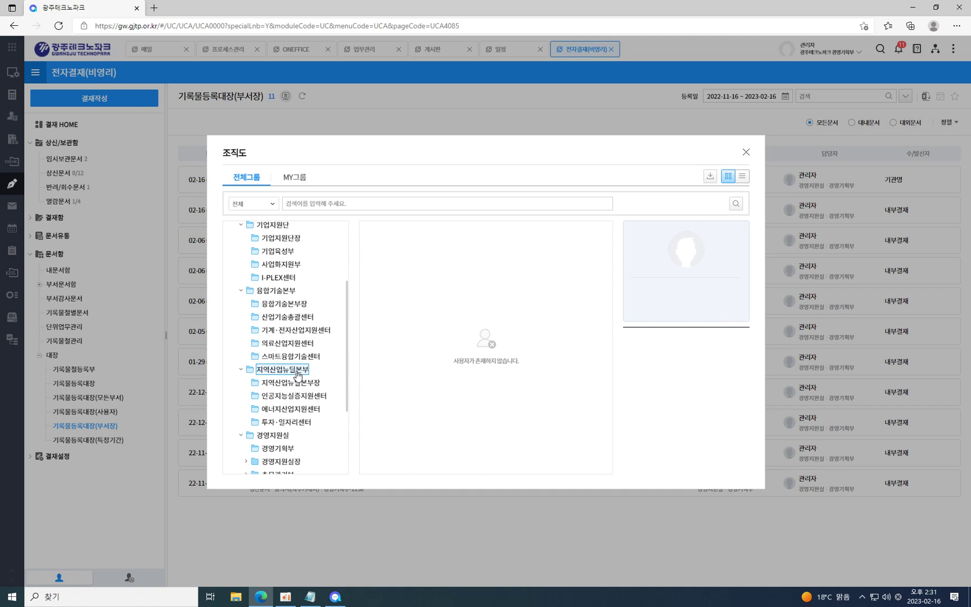
click(281, 436)
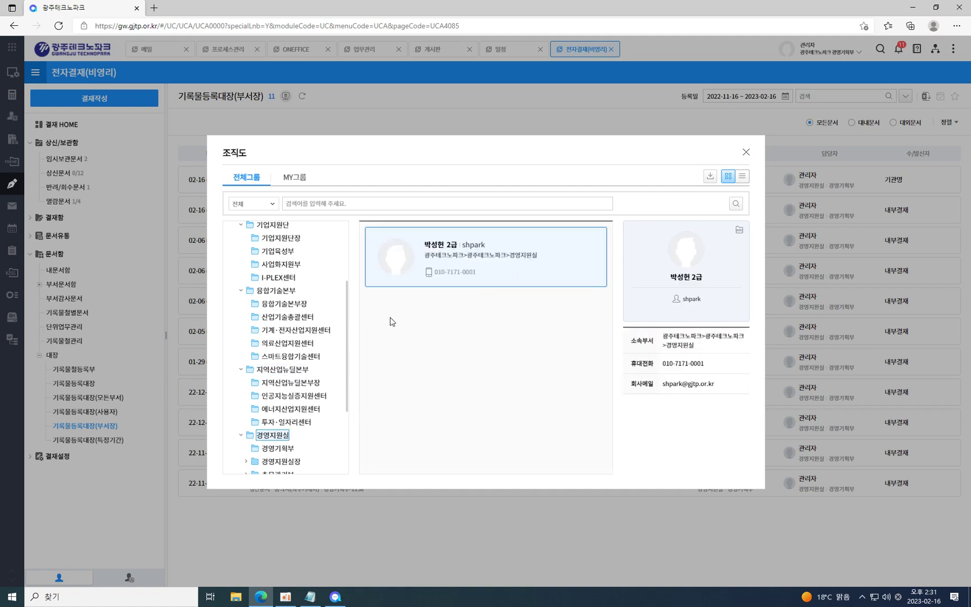
scroll(321, 347, down, 3)
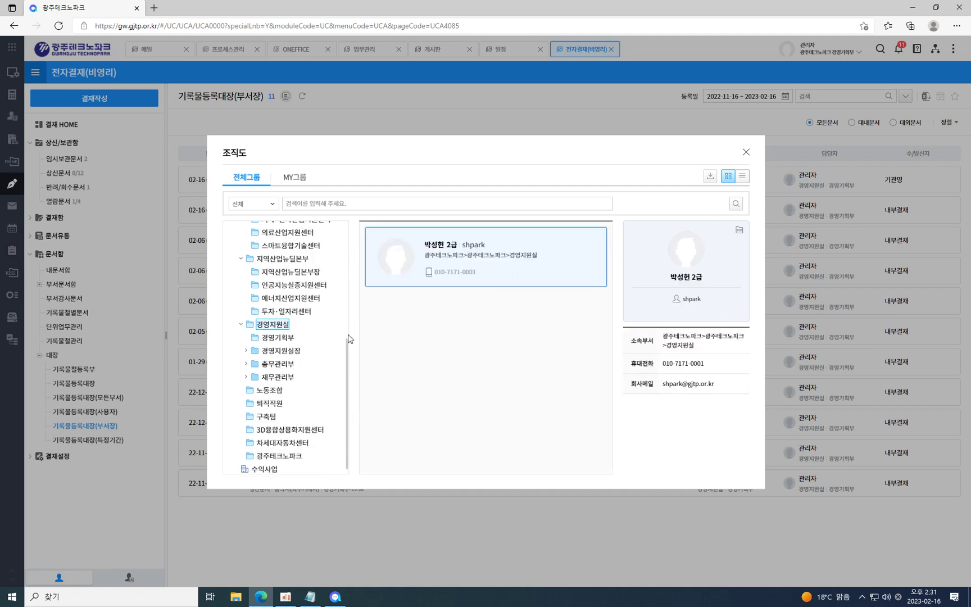
click(246, 346)
click(282, 358)
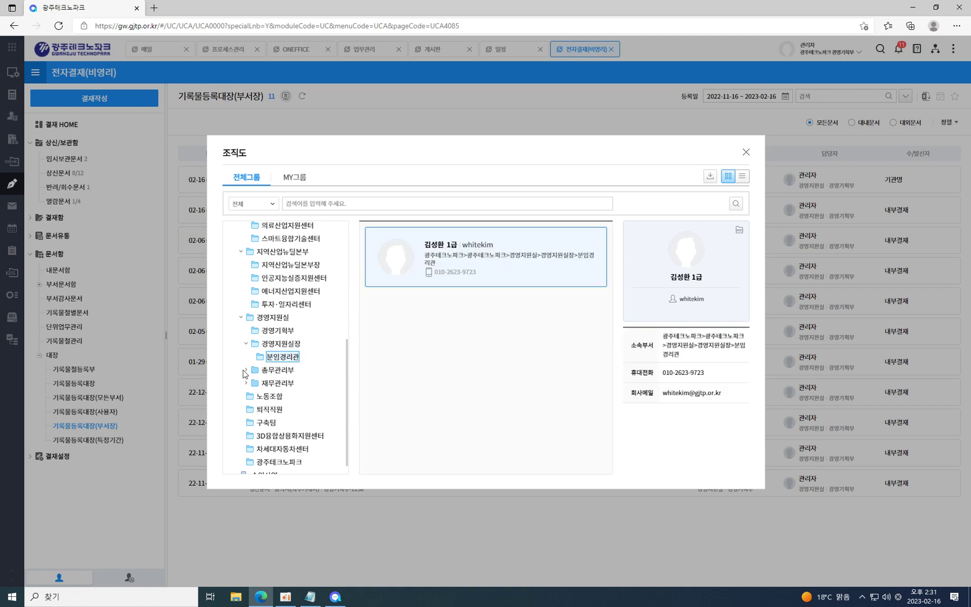
click(276, 383)
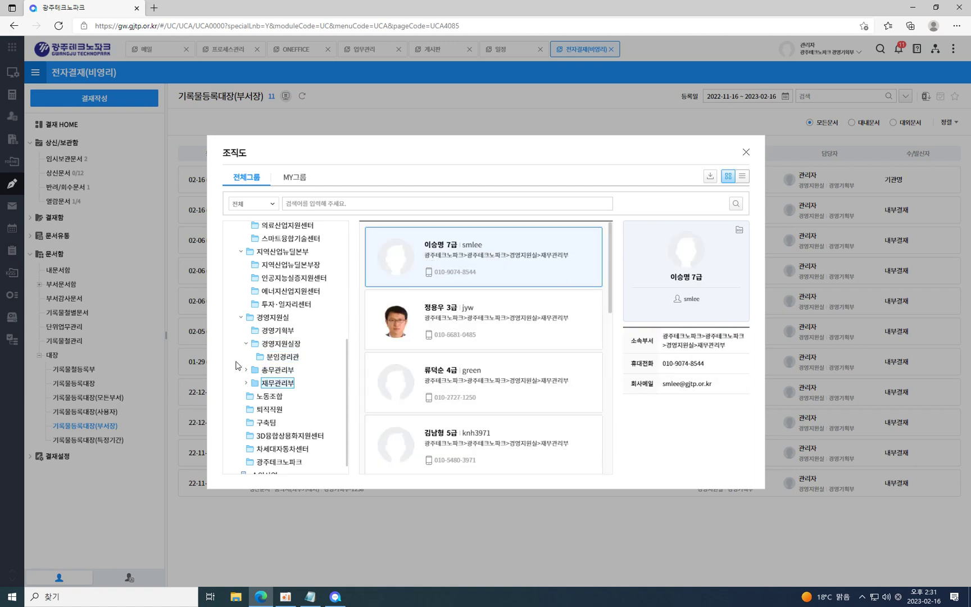
click(247, 370)
click(272, 384)
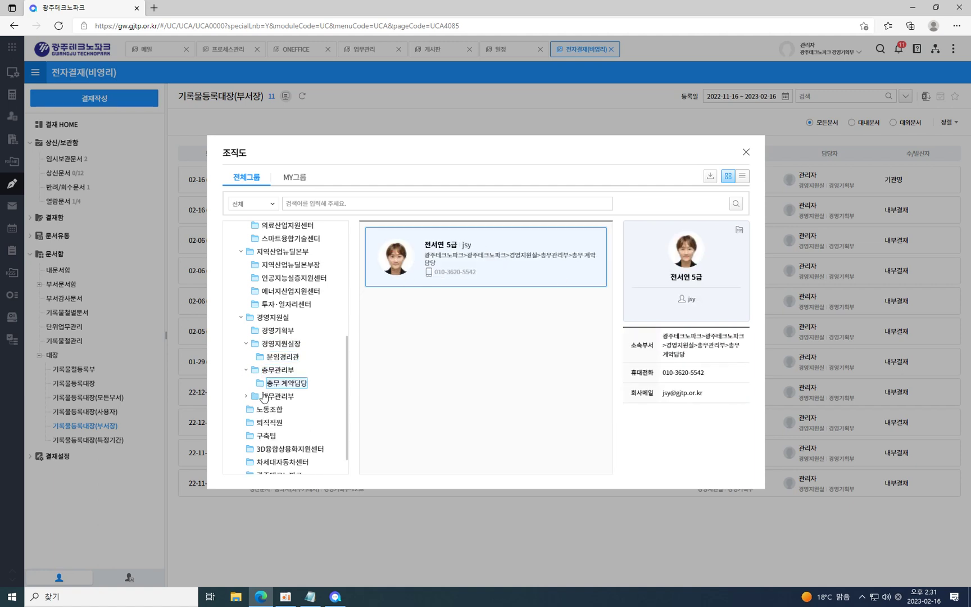
click(248, 397)
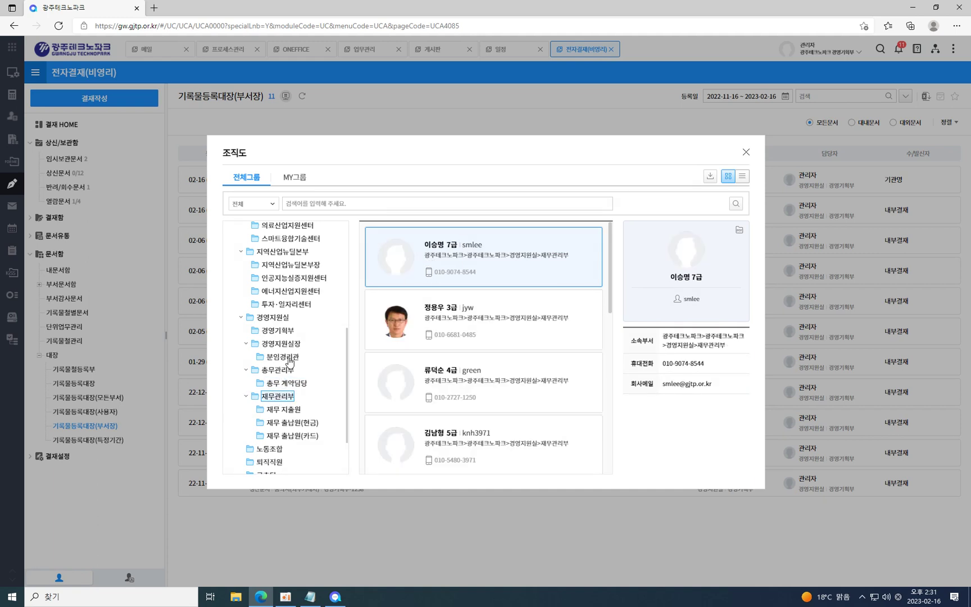
click(268, 317)
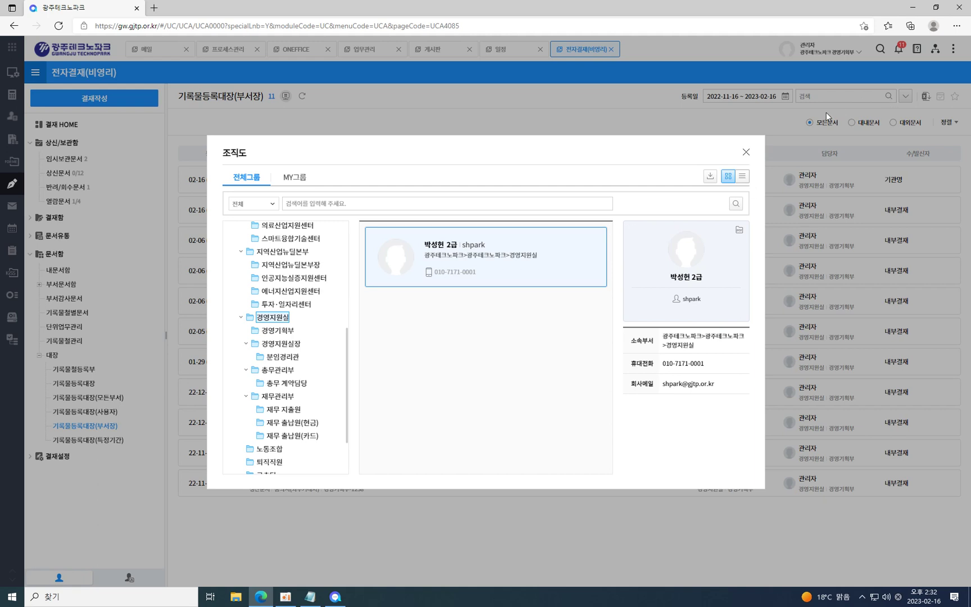
click(746, 152)
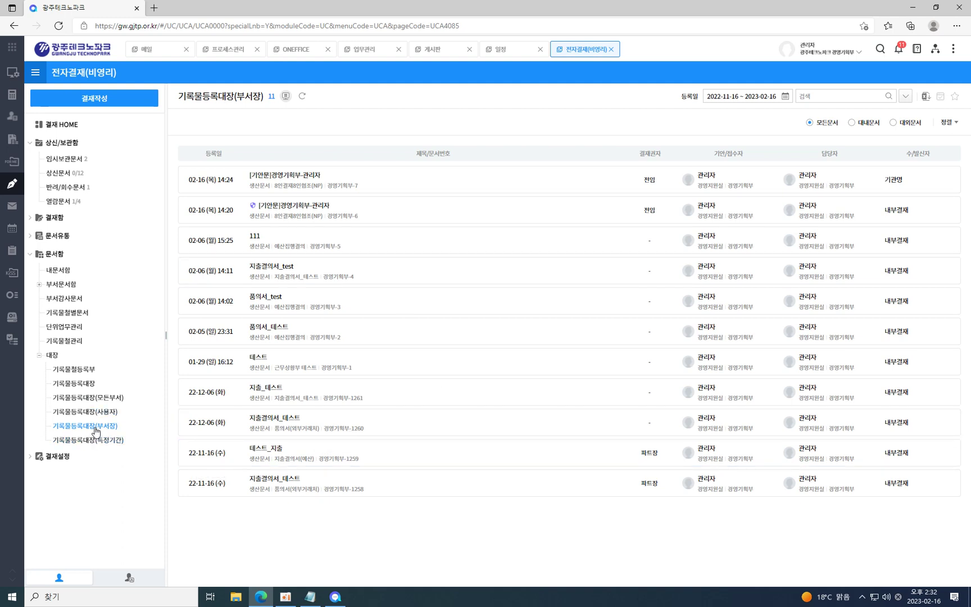
Filter 기록물등록대장(특정기간) to registrations from 2022-01-01 to 2022-12-31, showing 43048 documents.
click(113, 444)
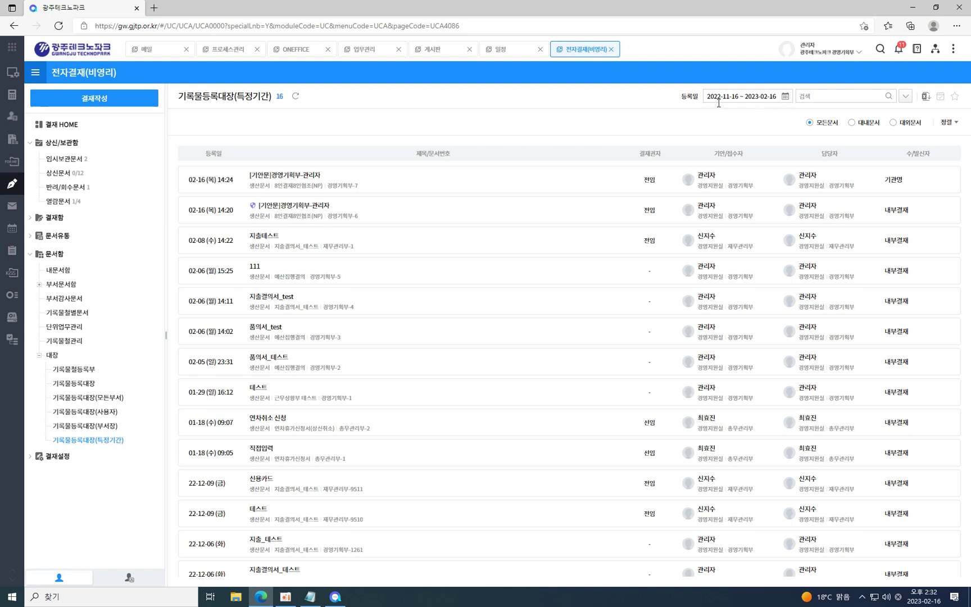
click(786, 99)
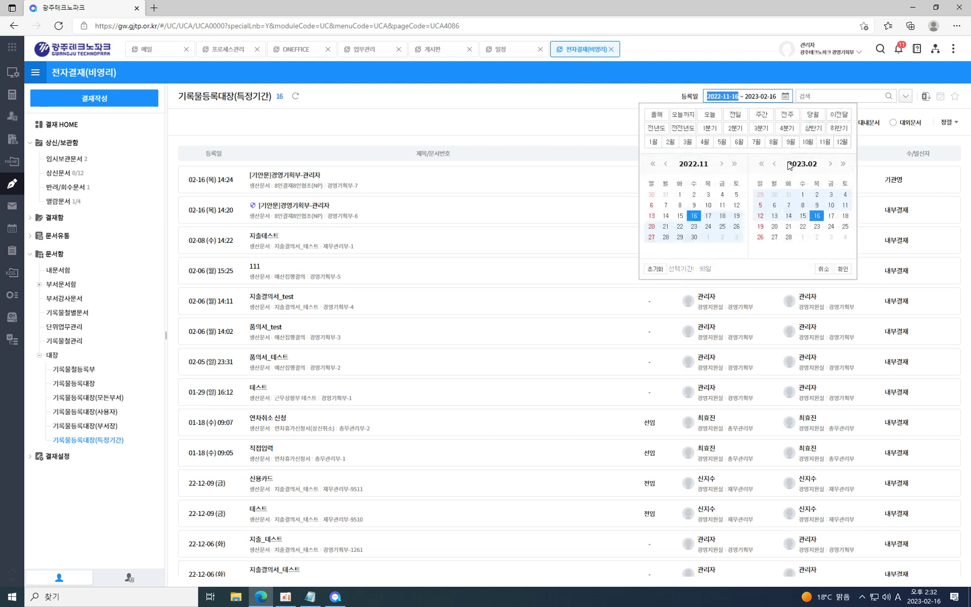
click(775, 164)
click(774, 165)
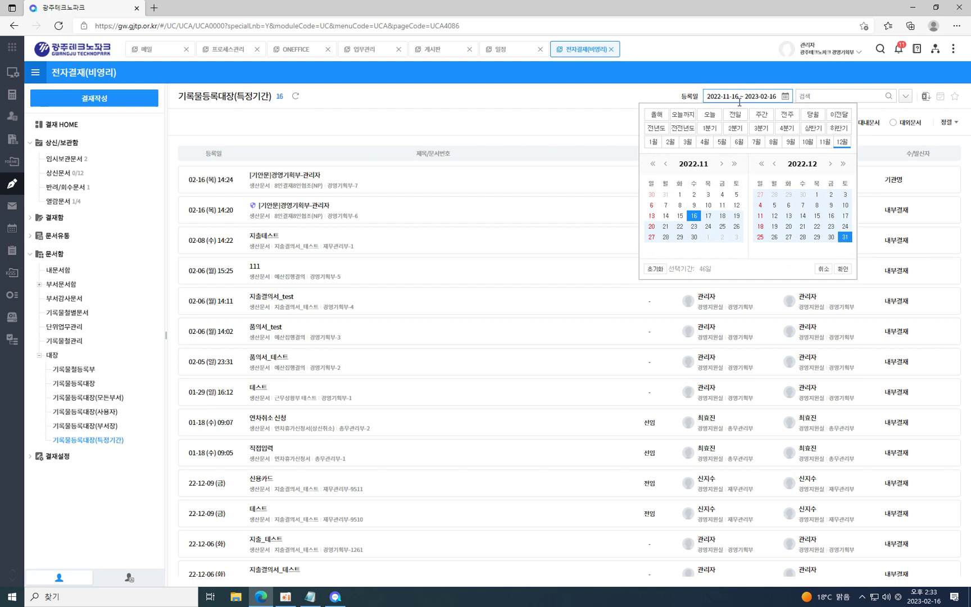
click(653, 163)
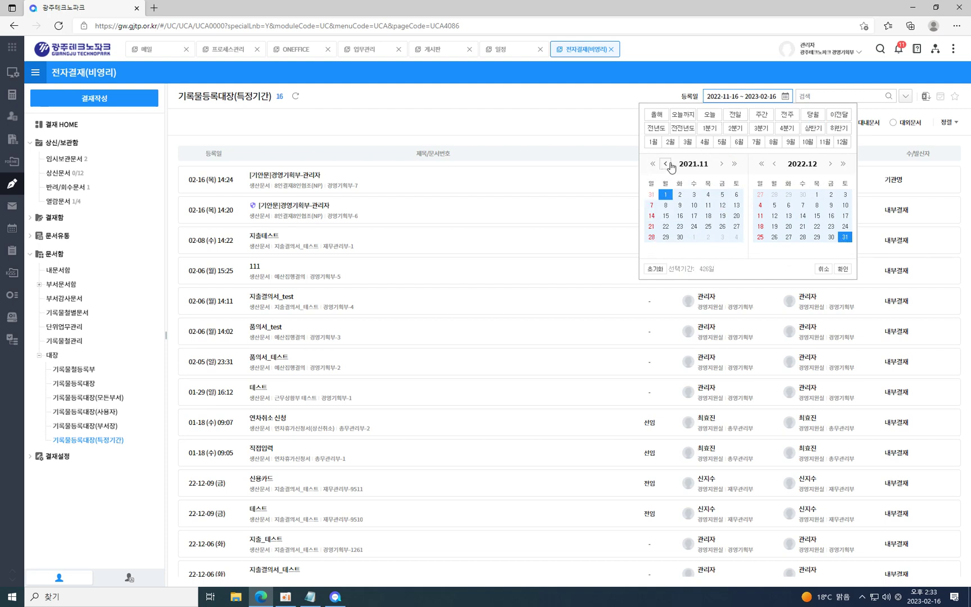
click(721, 163)
click(722, 163)
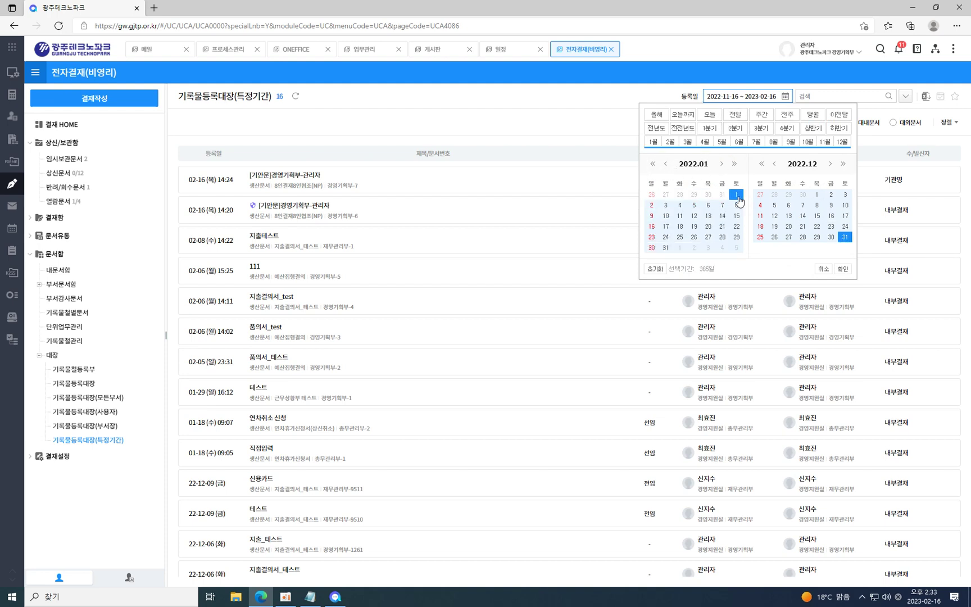
click(842, 269)
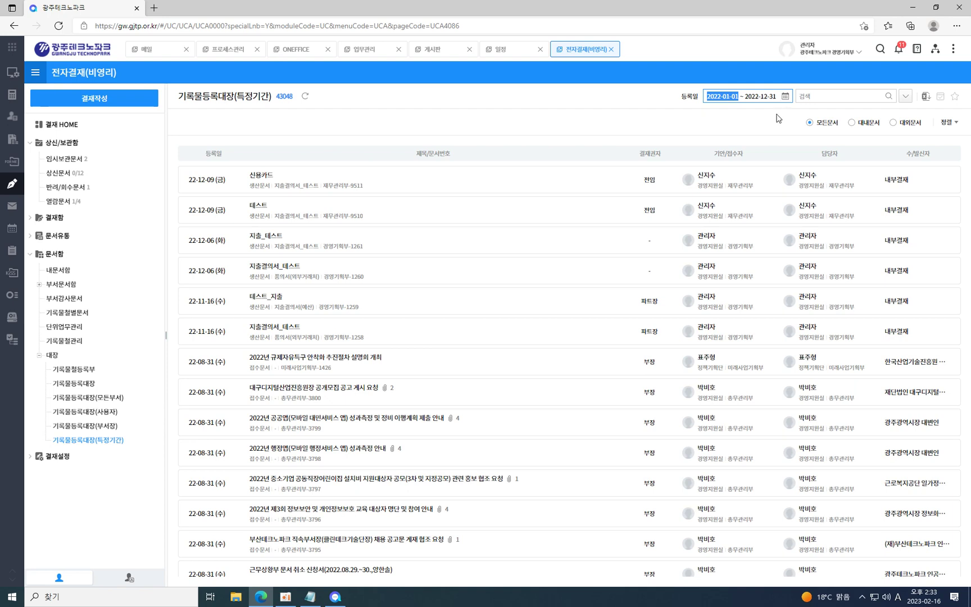
click(749, 119)
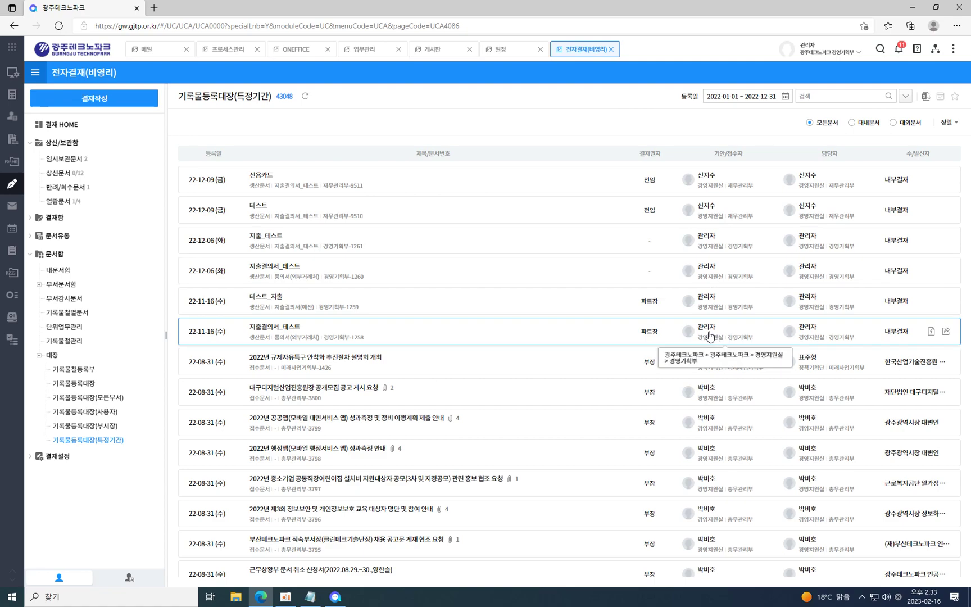
scroll(728, 378, down, 10)
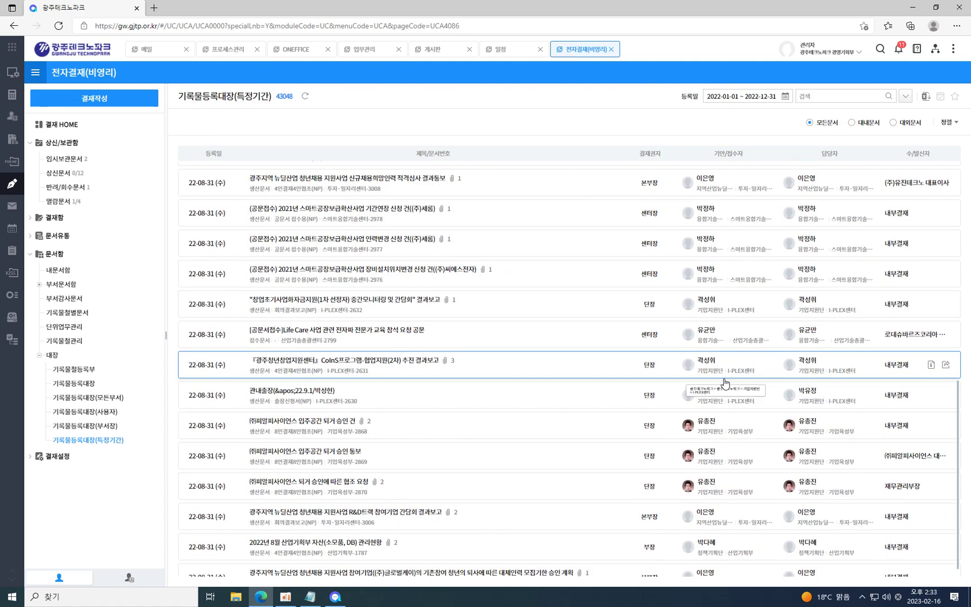
scroll(728, 378, up, 10)
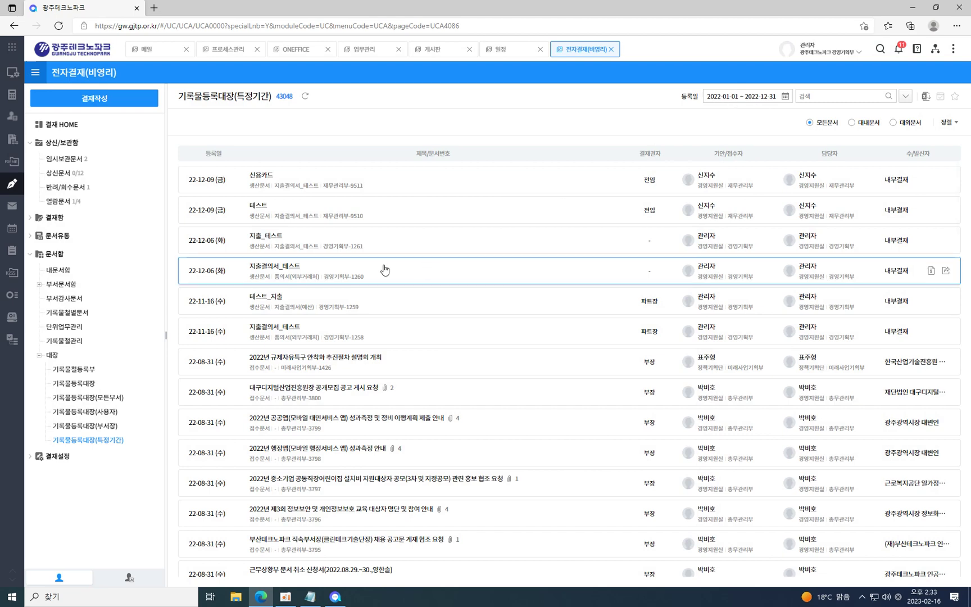
Start an absence registration under 부재설정, cancel it, then switch to 조직도그룹설정.
click(56, 457)
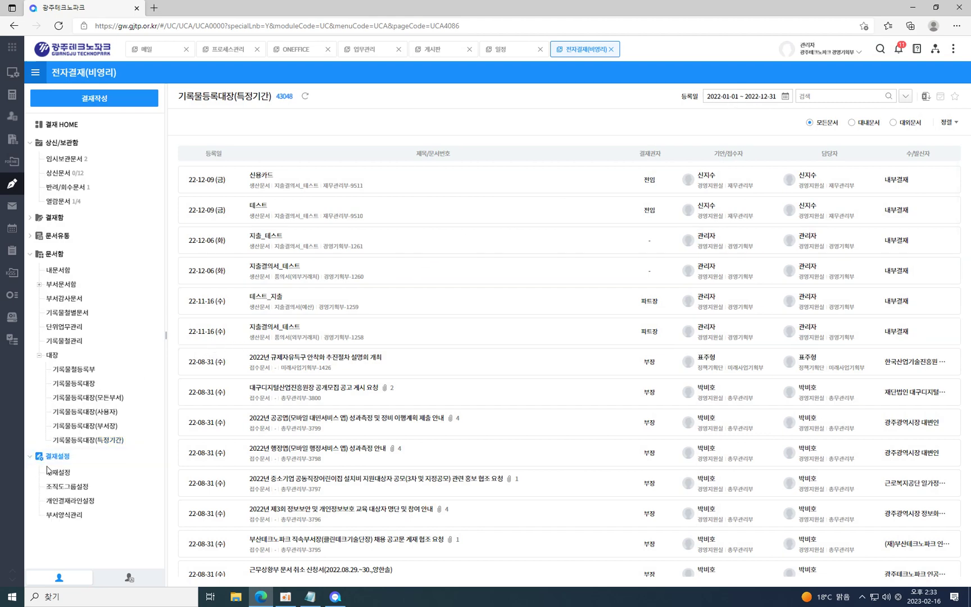
click(57, 473)
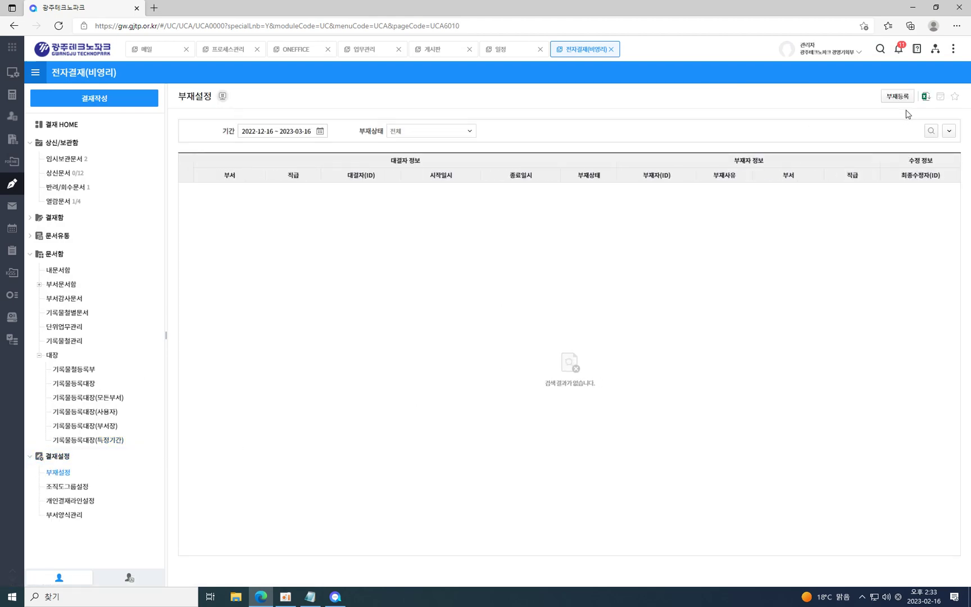
click(899, 100)
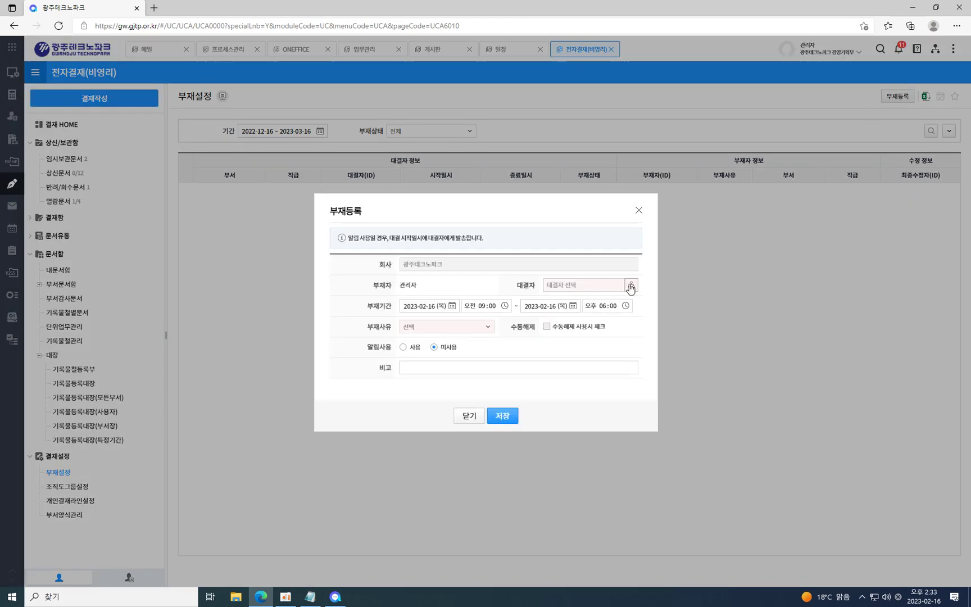
click(639, 210)
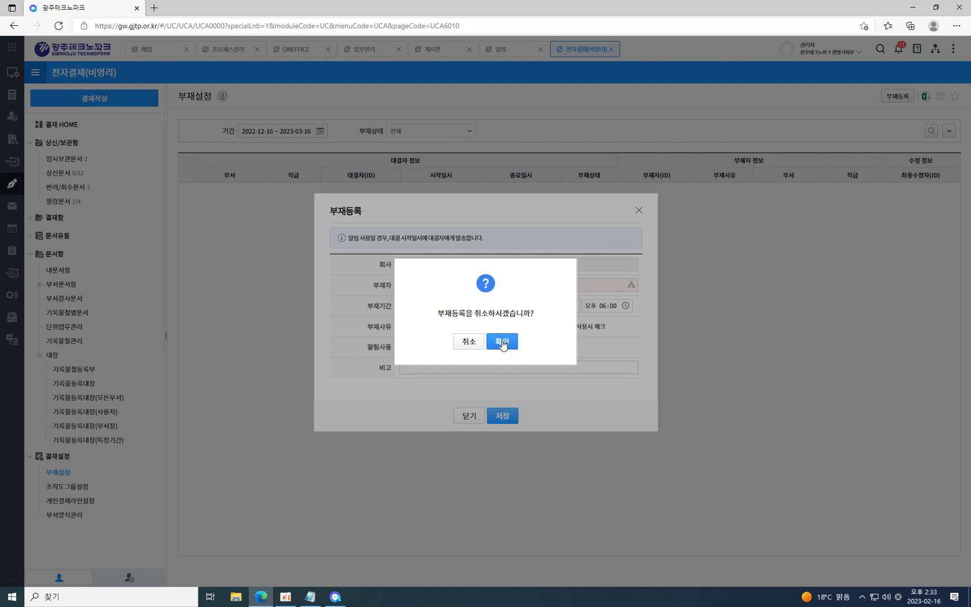
click(502, 342)
click(72, 488)
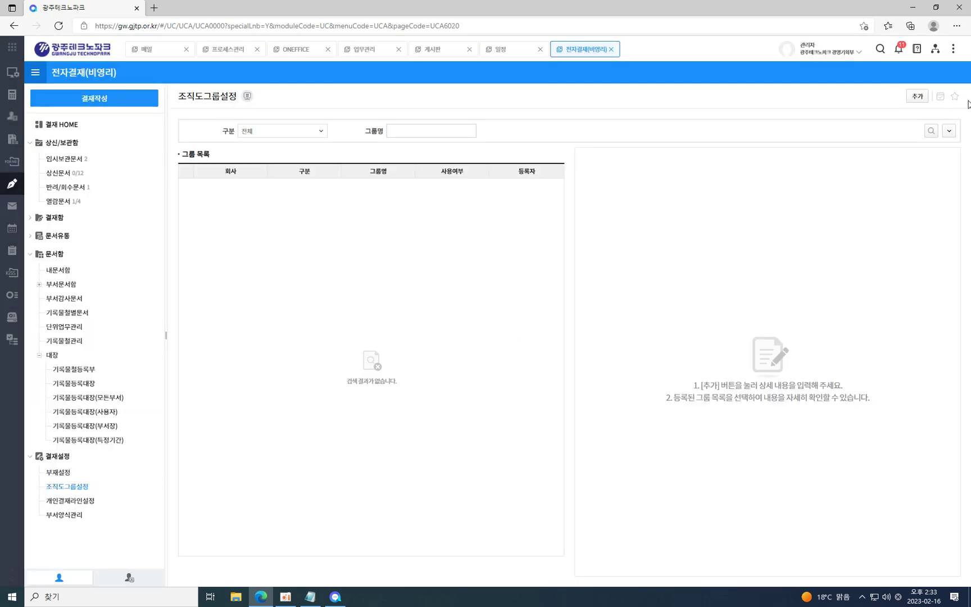
Add and save an org-chart group named LDAP1, then open its 상세목록 recipient assignment.
click(920, 98)
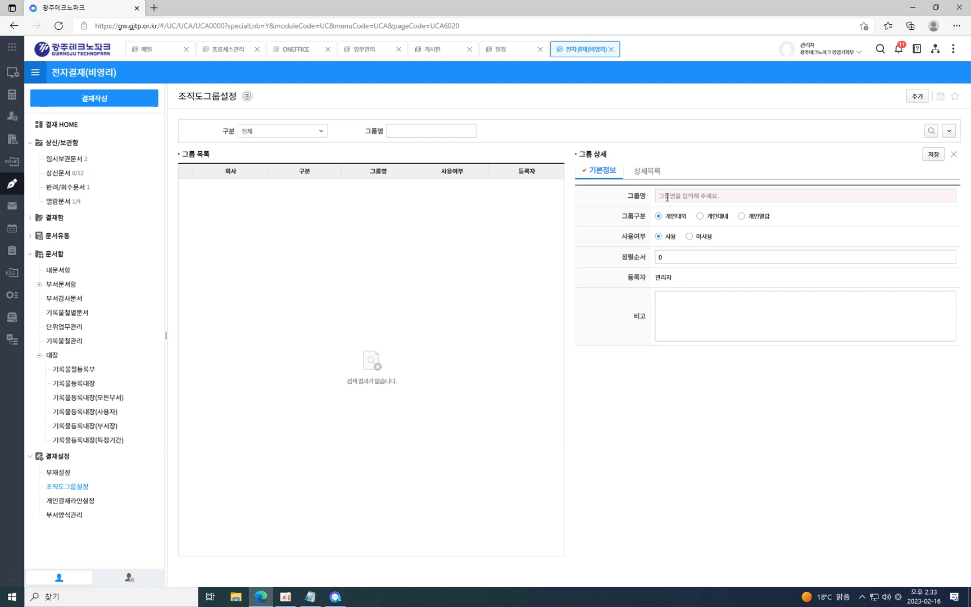
click(702, 195)
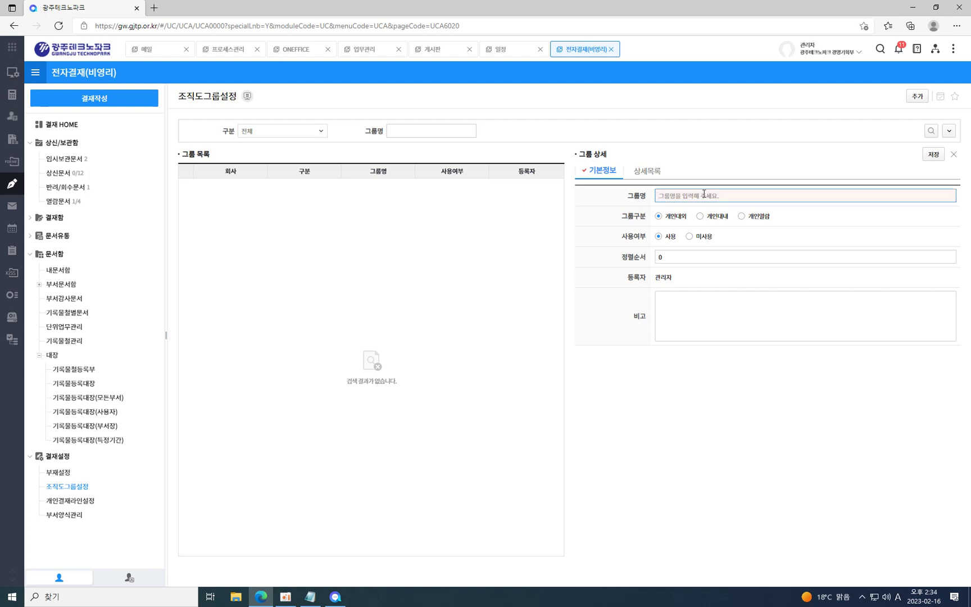
text(ㅣㅇㅁ)
key(BackSpace)
key(BackSpace)
key(BackSpace)
text(LA)
click(933, 154)
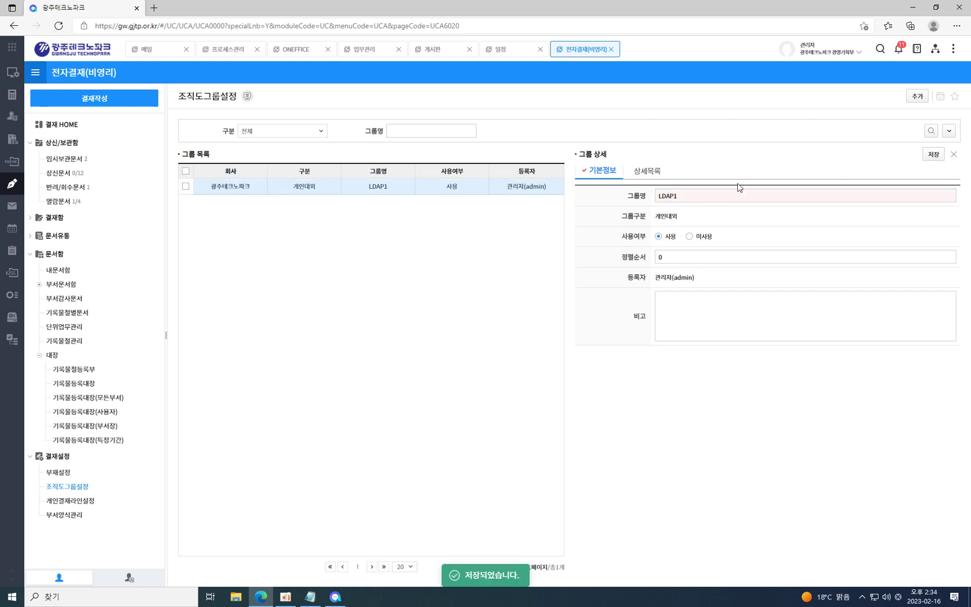
click(644, 172)
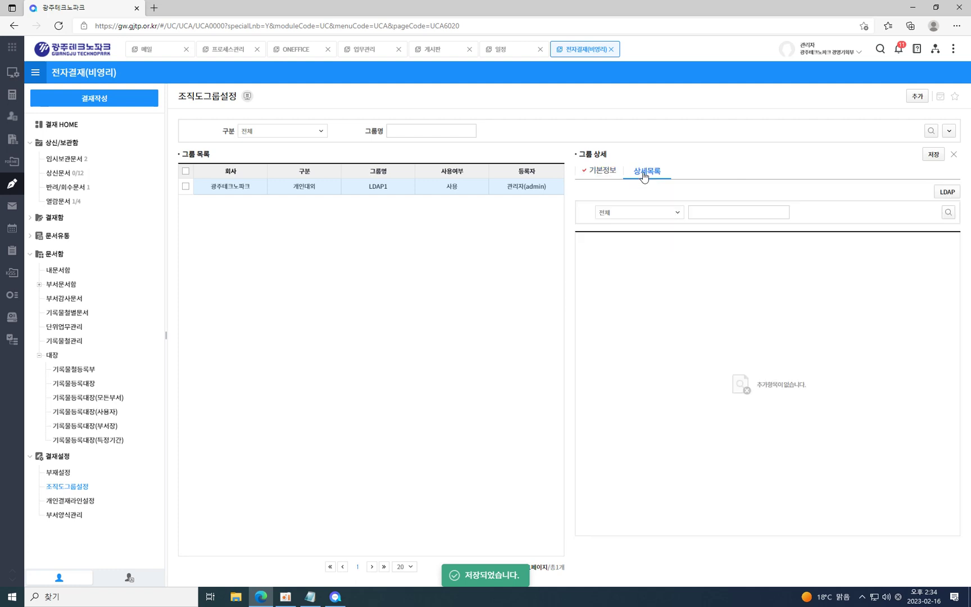
click(947, 192)
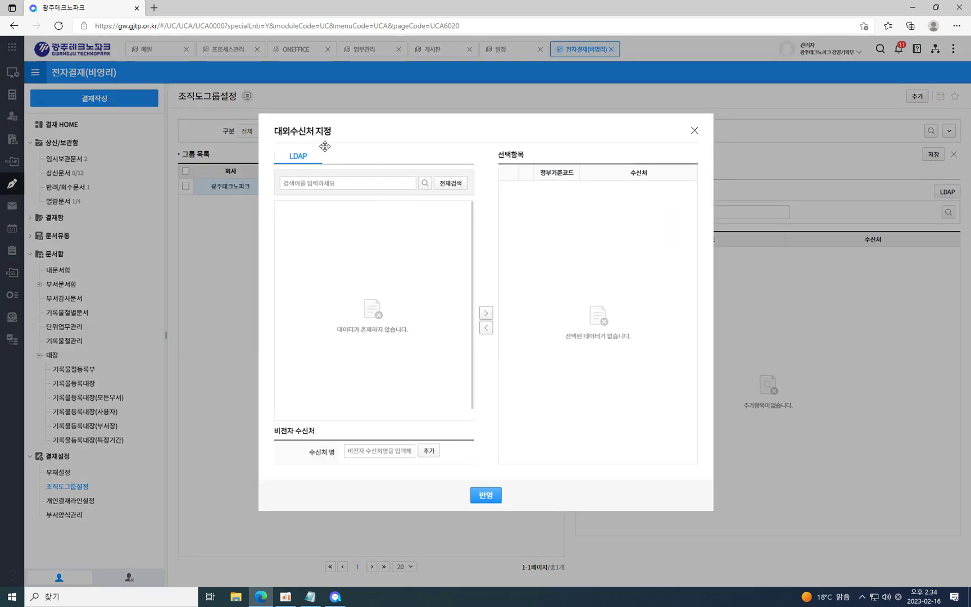
Add 기관명 as a non-electronic recipient in the recipient dialog.
click(318, 184)
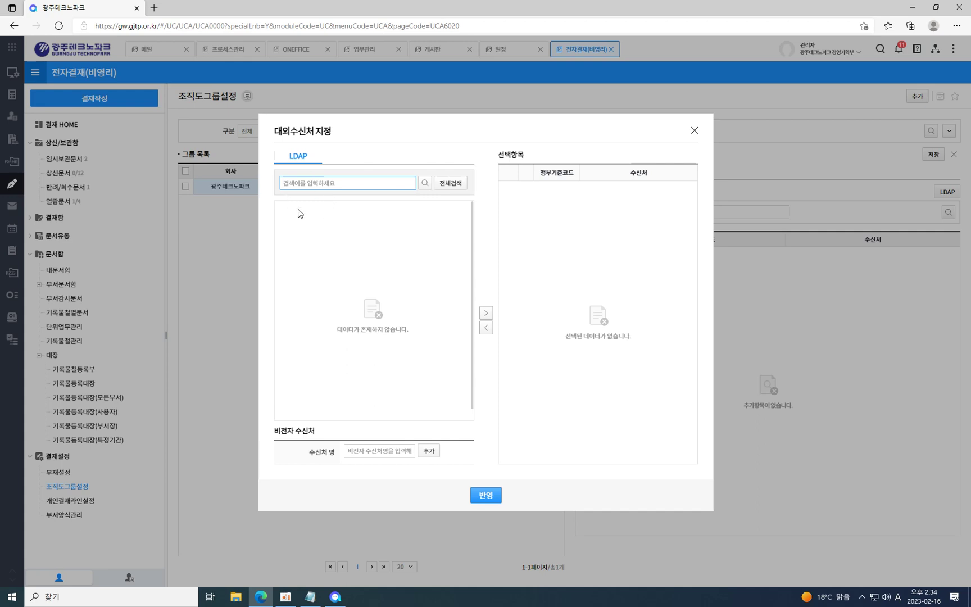
click(373, 451)
text(rlrhk)
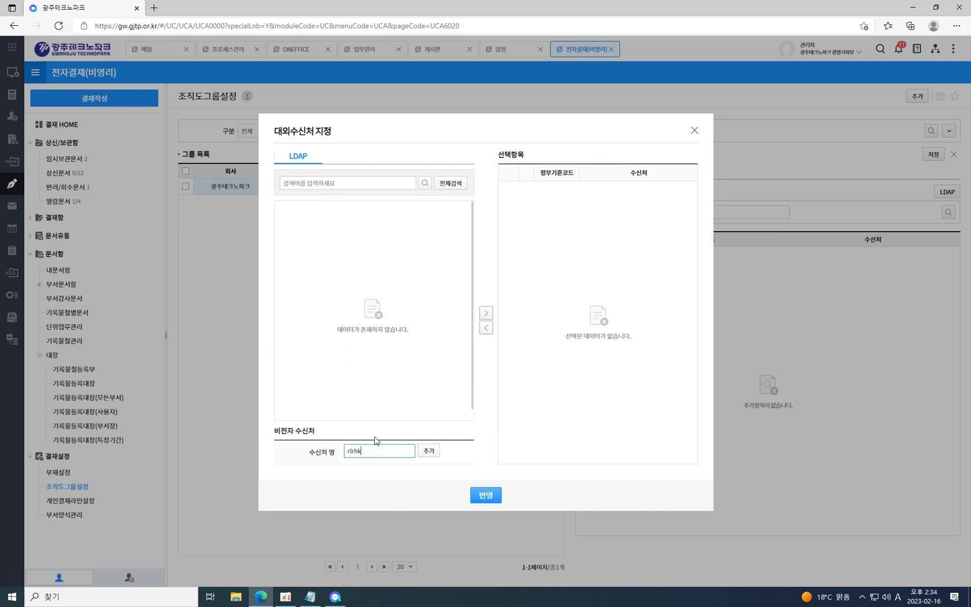
key(BackSpace)
key(BackSpace)
key(Hangul)
text(괴)
key(BackSpace)
text(기관명)
click(429, 451)
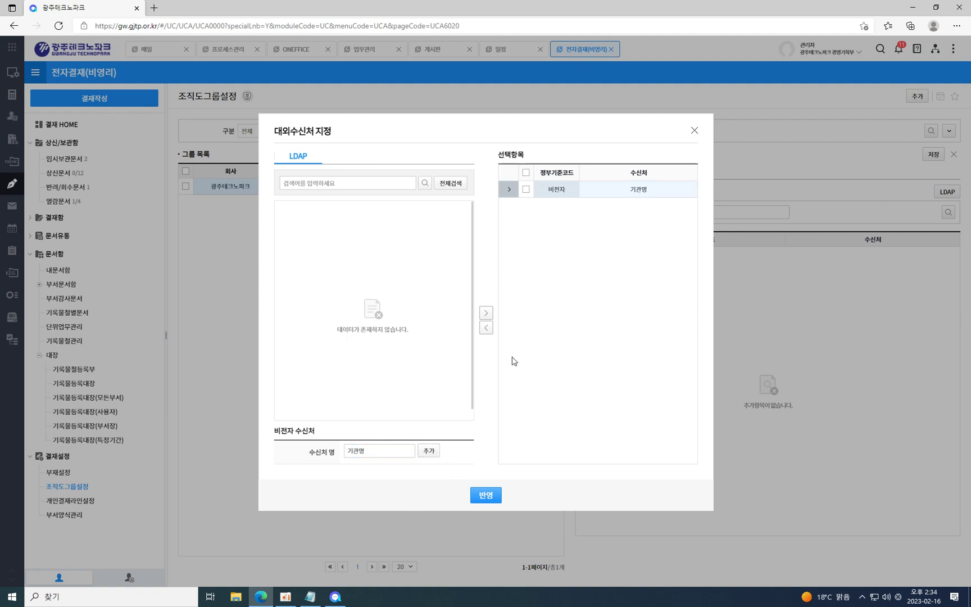
Run a full LDAP search for 광주 and close the empty results.
click(334, 184)
click(448, 182)
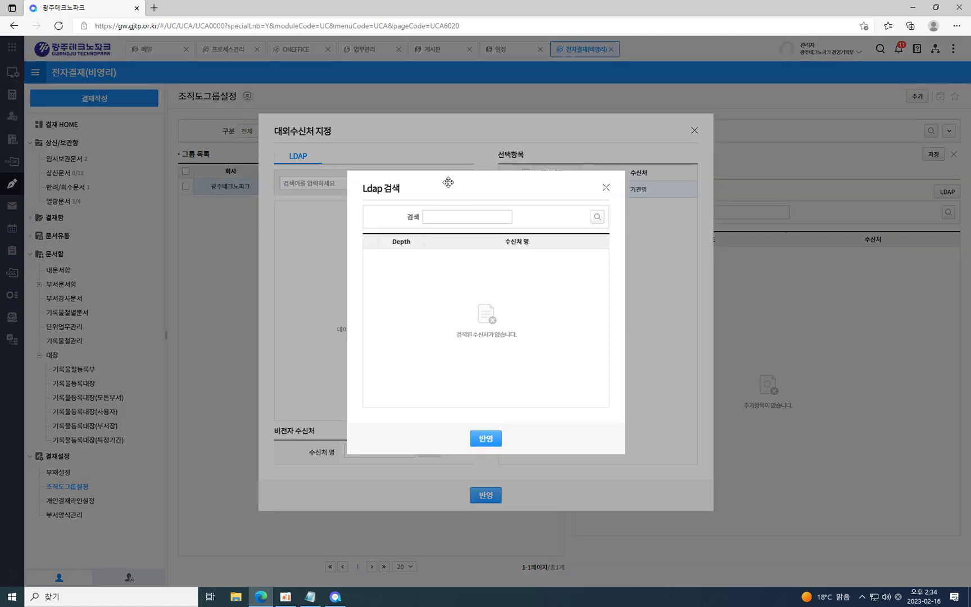
click(465, 215)
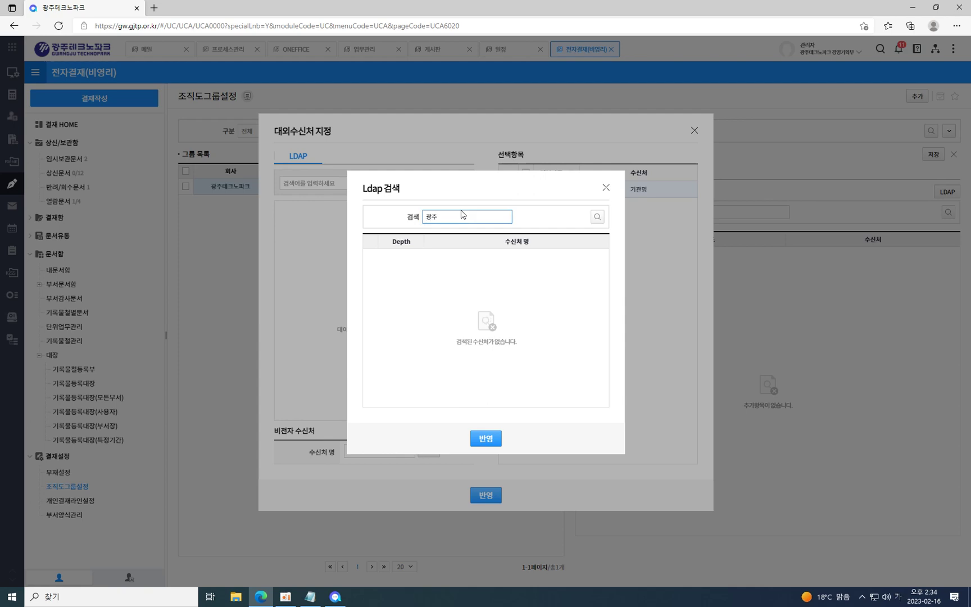
text(광주)
click(597, 218)
click(606, 191)
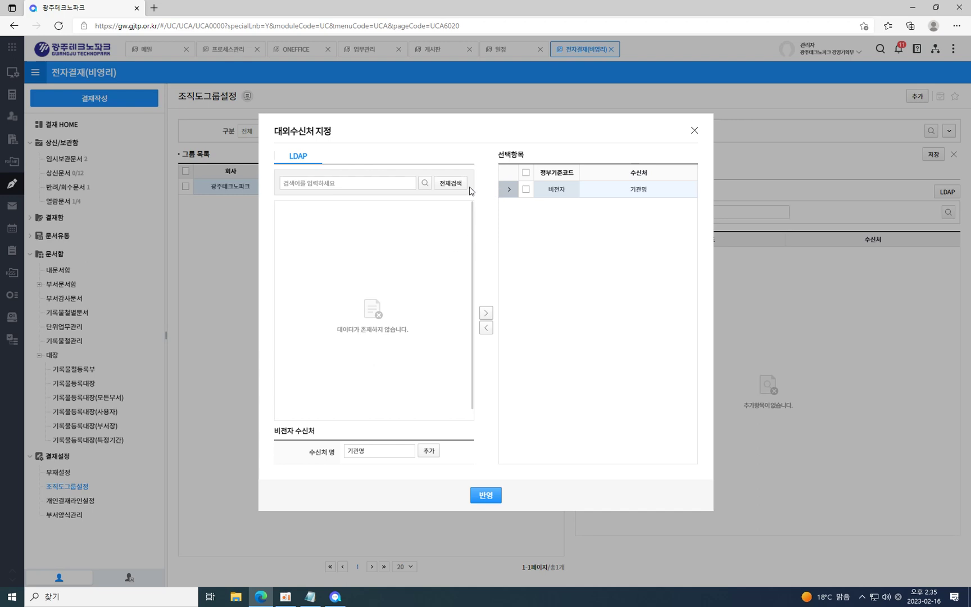
Apply the recipients to LDAP1 and check the 기관명 row.
click(487, 495)
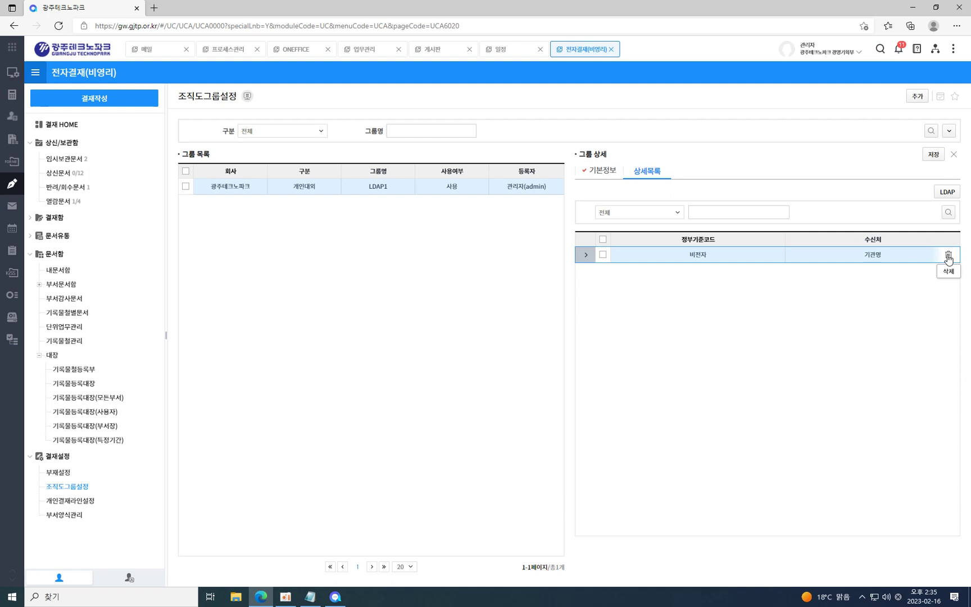
click(603, 254)
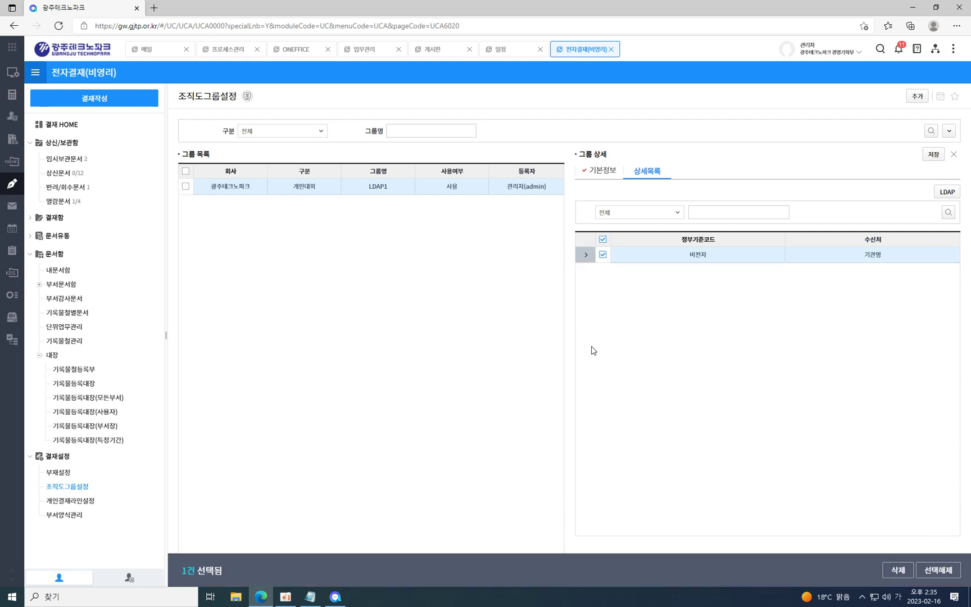
click(604, 255)
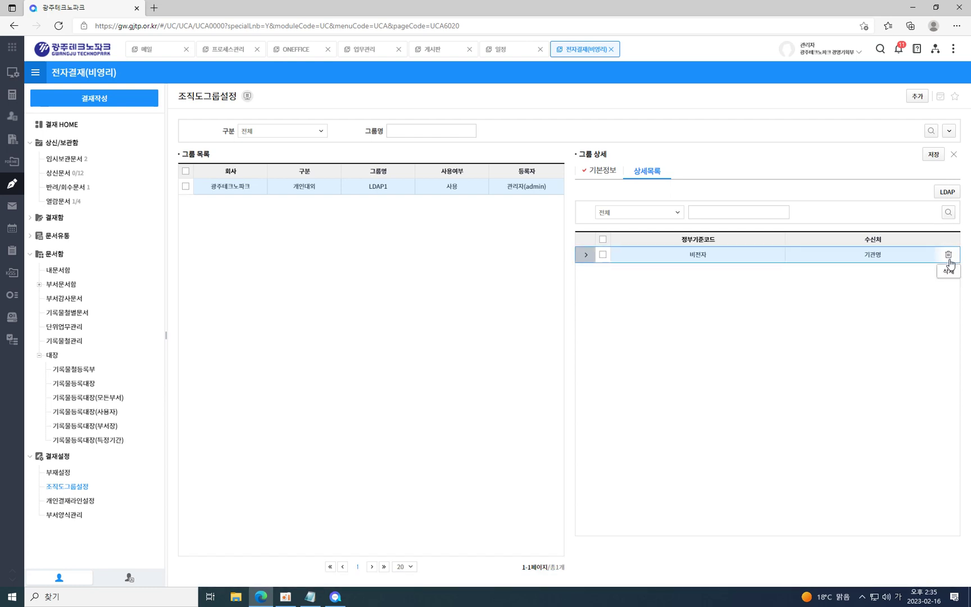
click(76, 505)
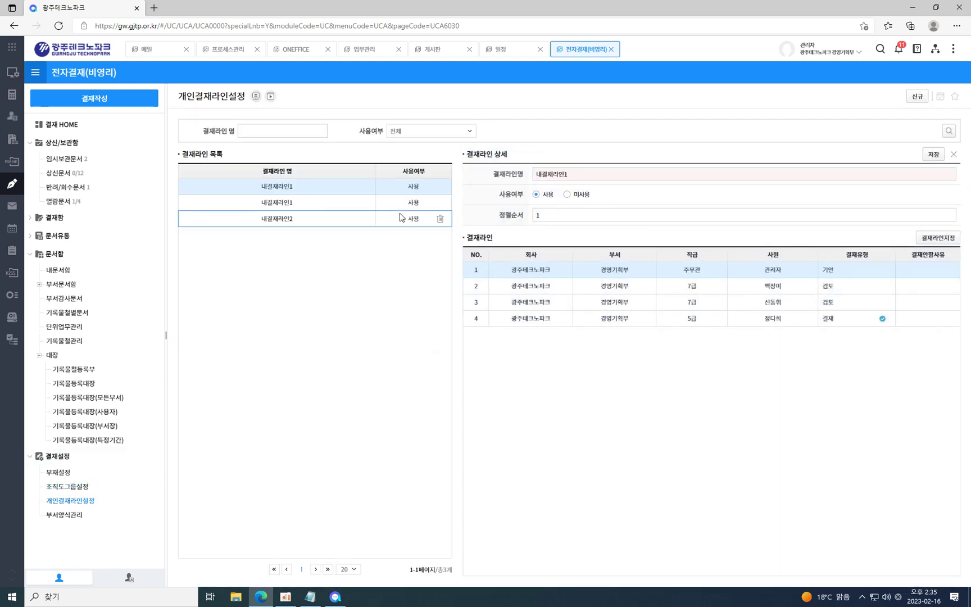
Review approval lines 내결재라인1 and 내결재라인2, then go to 부서양식관리.
click(326, 205)
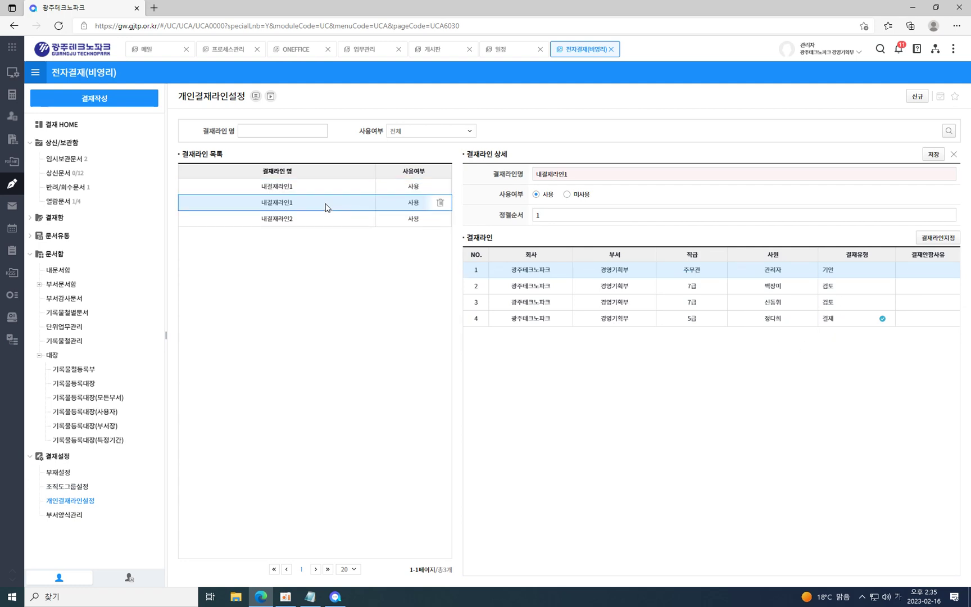
click(327, 219)
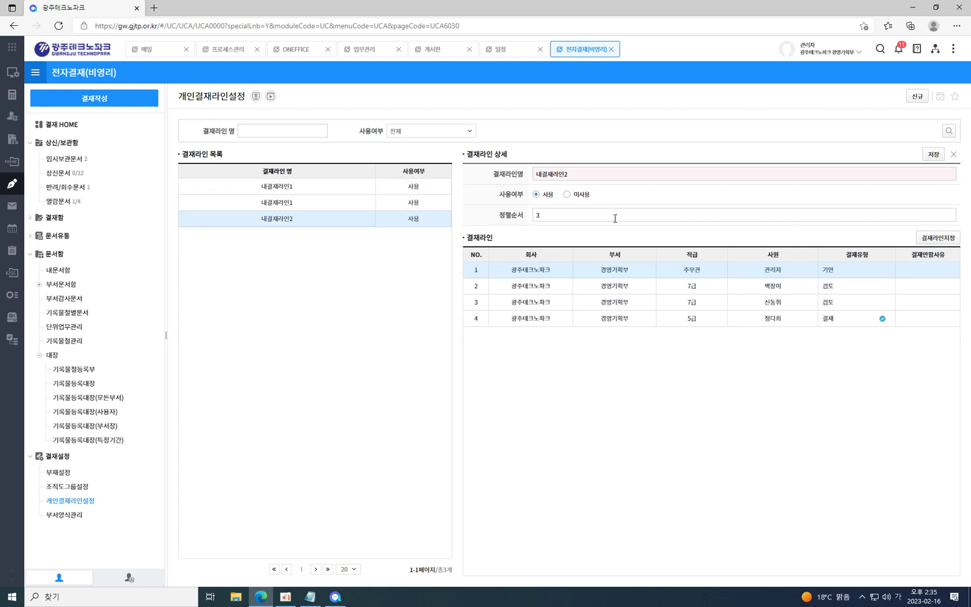
click(315, 189)
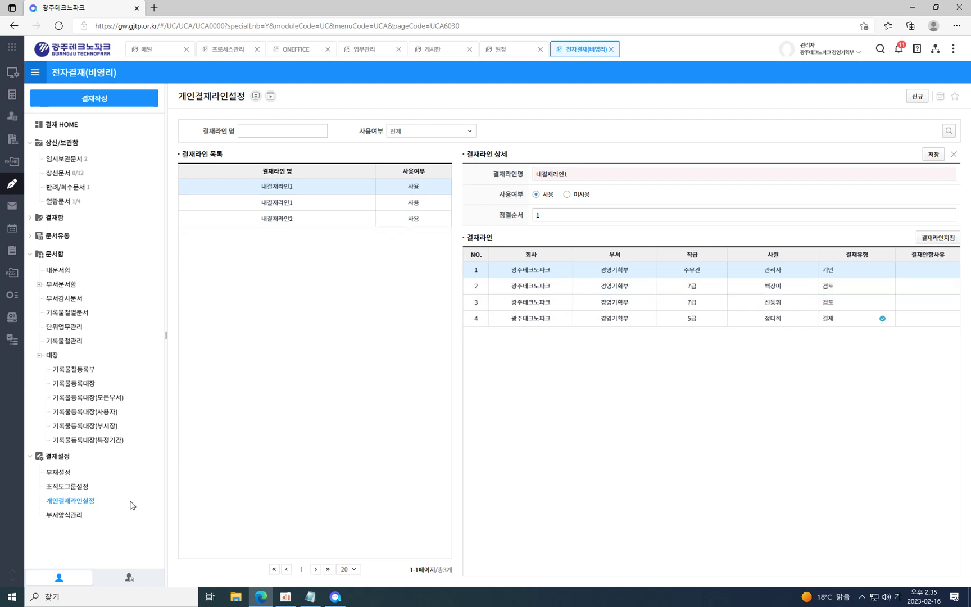
click(72, 515)
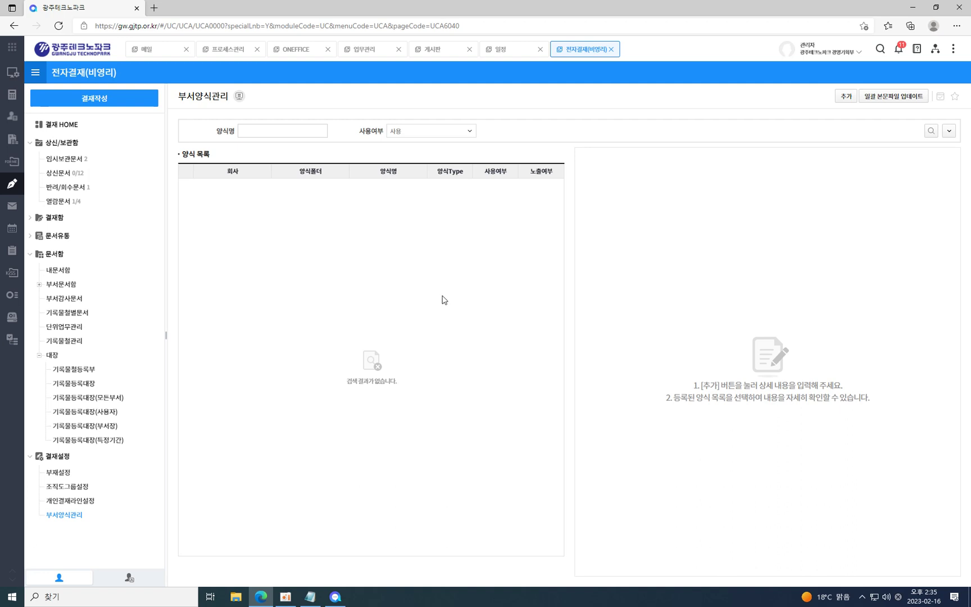
Add a new department form and check its 파일정보 and 기본정보 tabs.
click(847, 98)
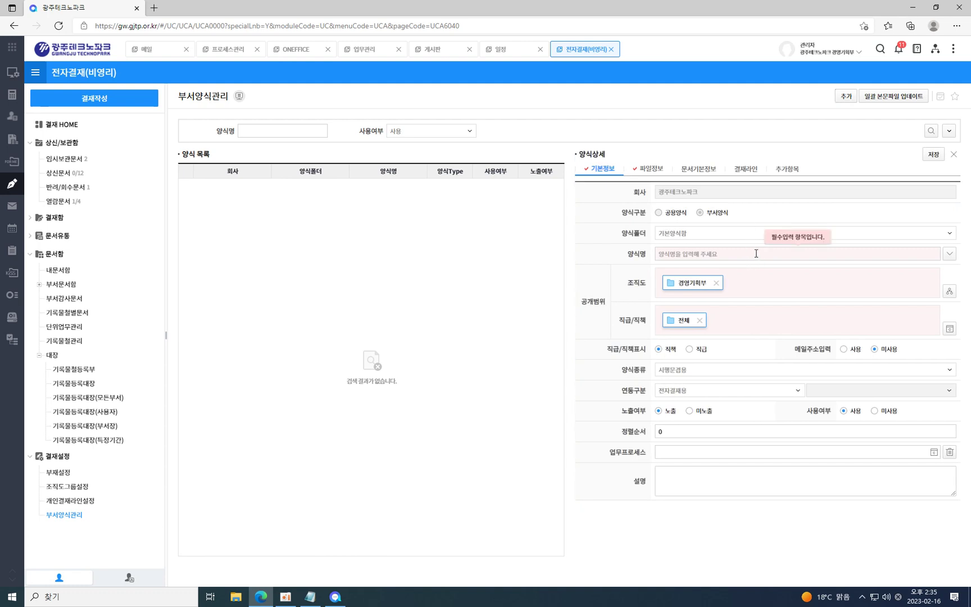
click(652, 173)
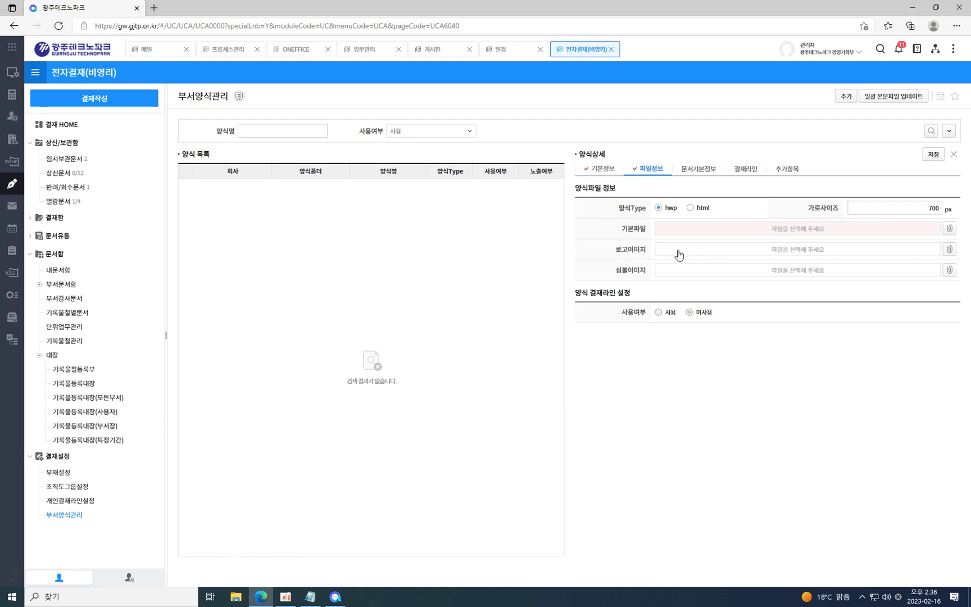
click(600, 169)
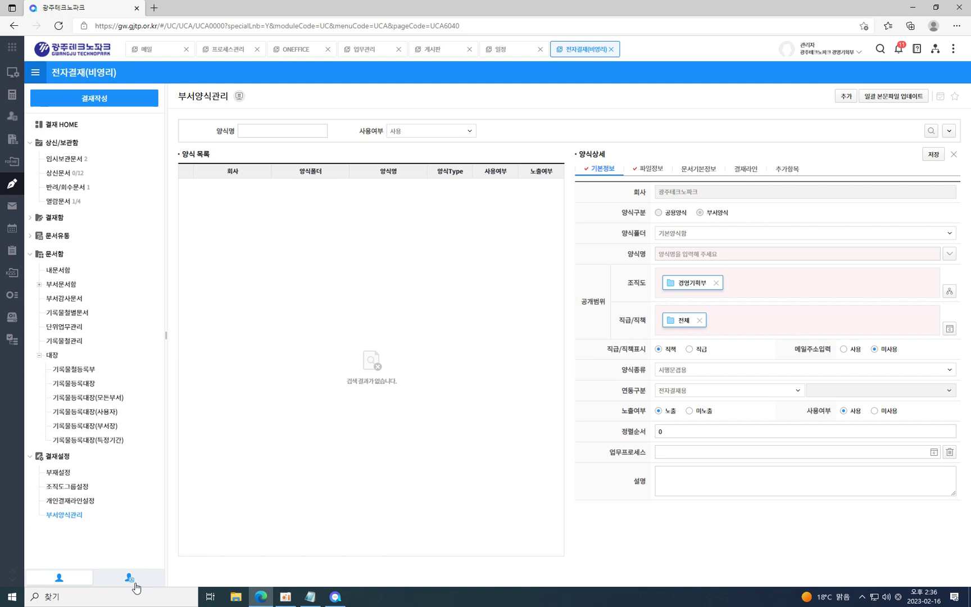
Expand 결재양식관리 in the admin sidebar, then go to 결재작성 in the user sidebar.
click(133, 582)
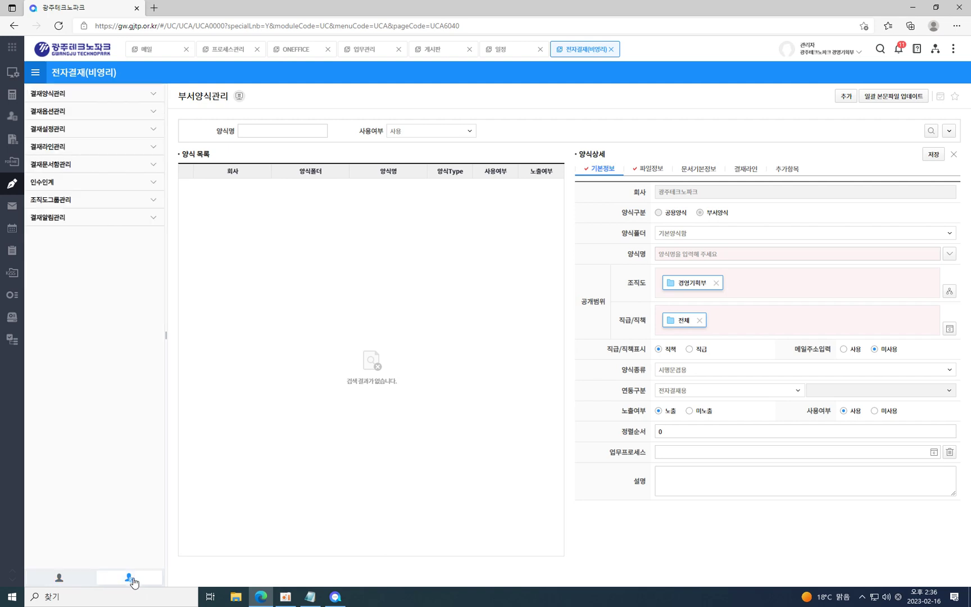
click(72, 96)
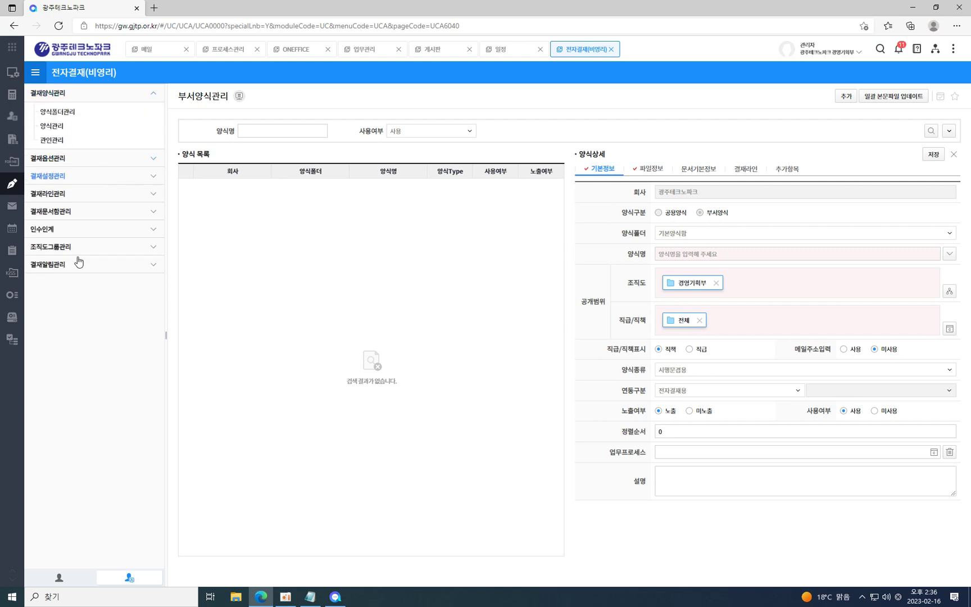
click(59, 578)
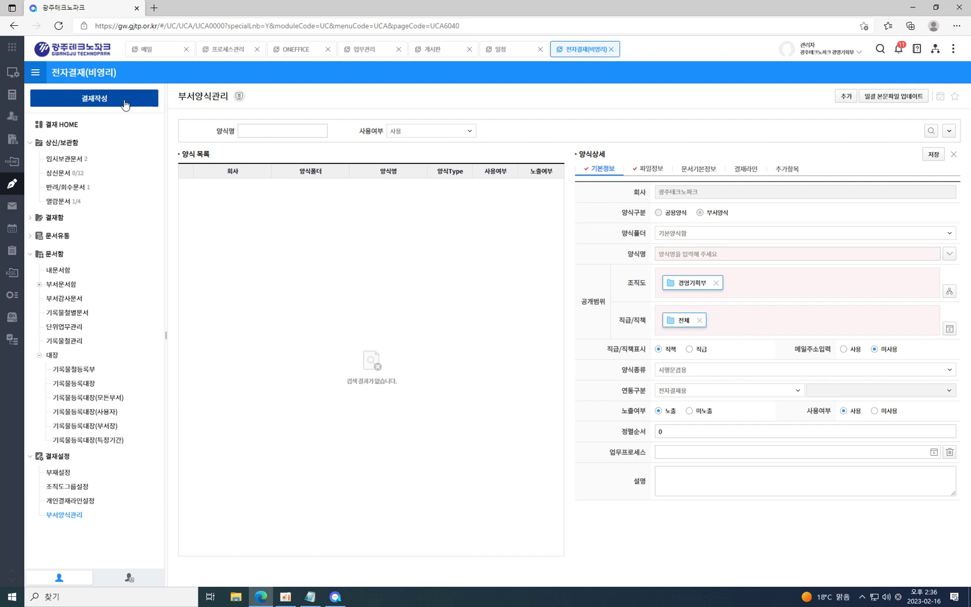
click(125, 104)
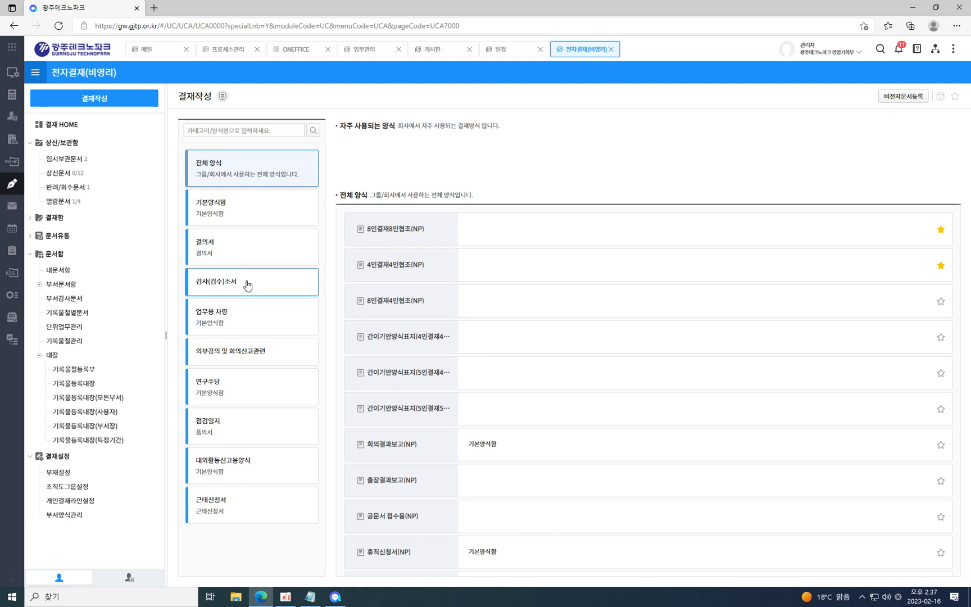
Filter to 업무용 차량 forms and preview the 배차신청서(NP) form before closing it.
click(243, 314)
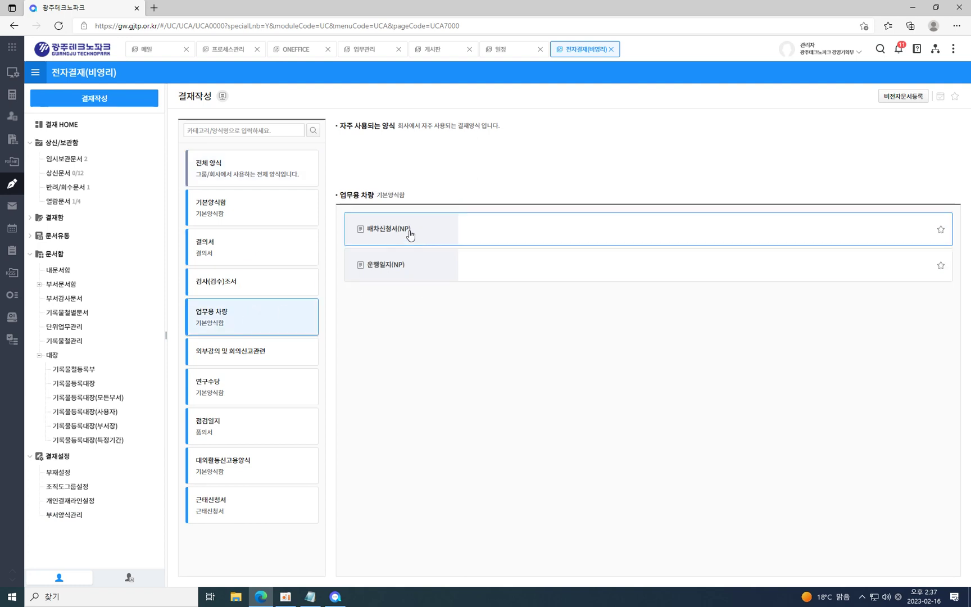
click(409, 231)
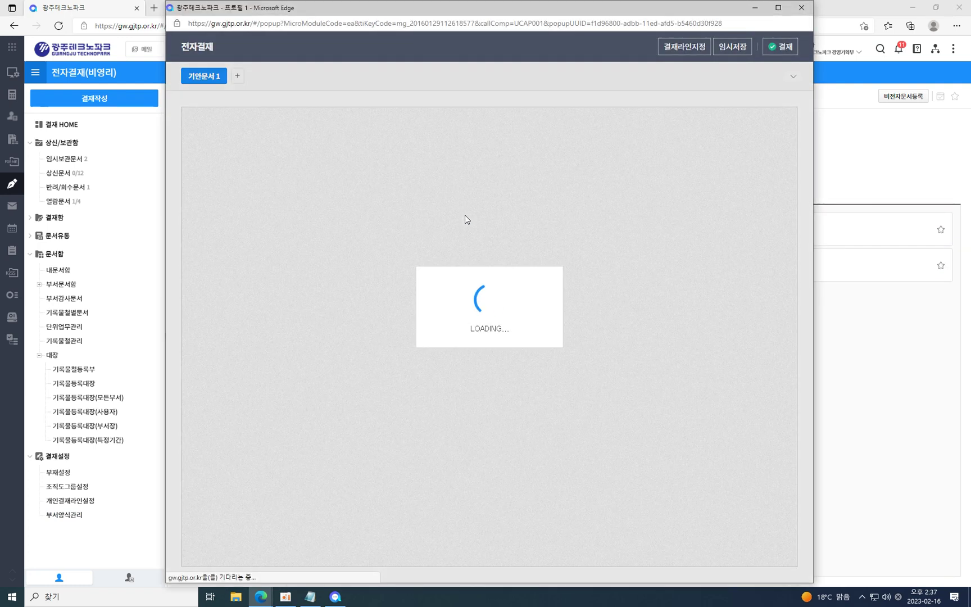
scroll(723, 291, down, 2)
scroll(723, 291, up, 4)
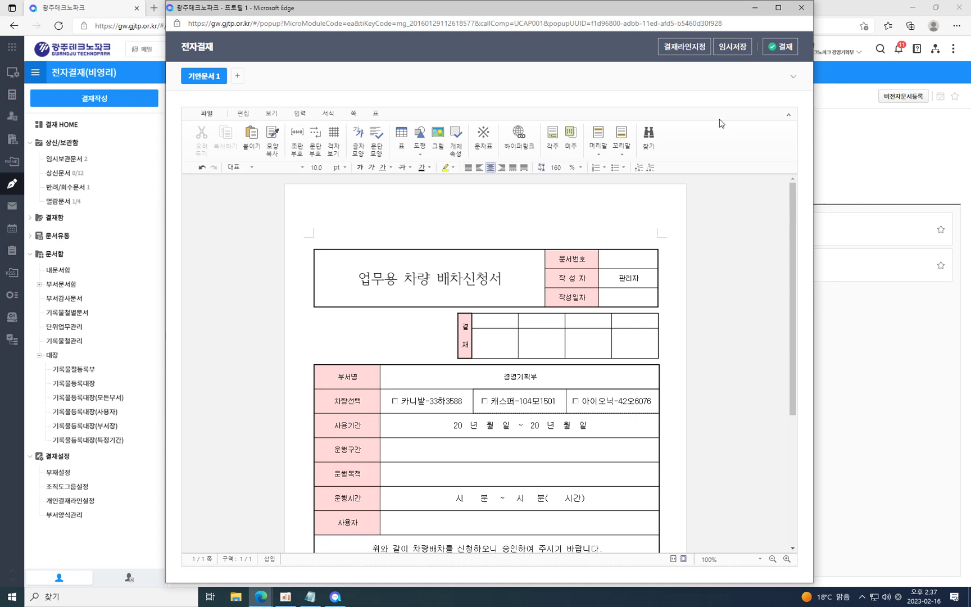
click(801, 10)
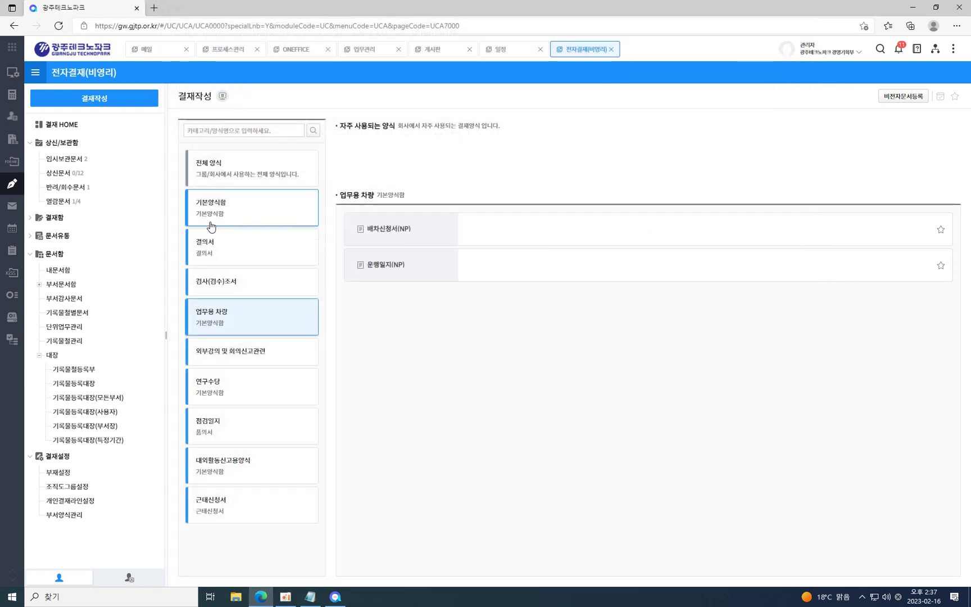
Browse the mailbox, forwarding and sorting mail settings, and switch default read receipts on.
mouse_move(15, 209)
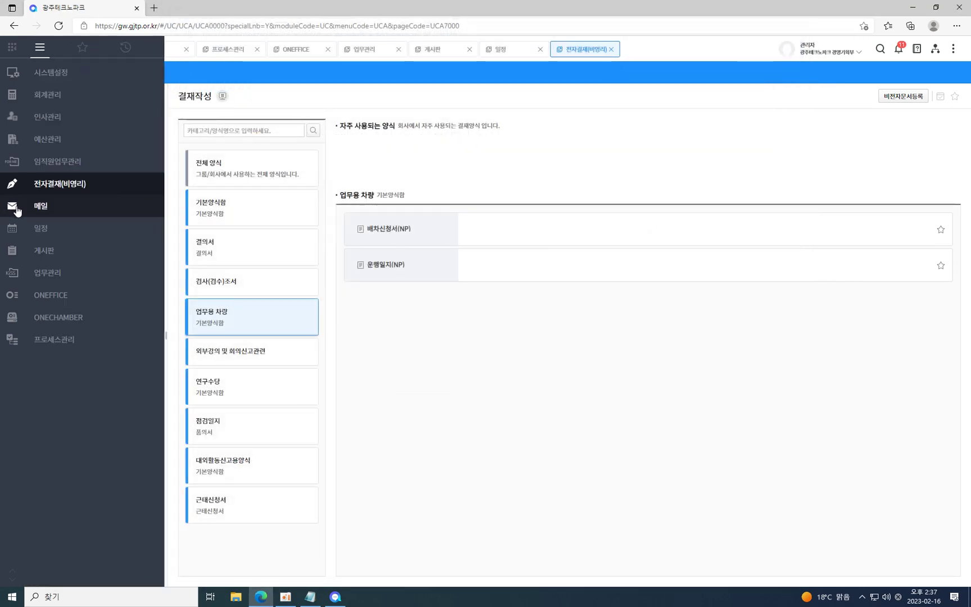
click(14, 209)
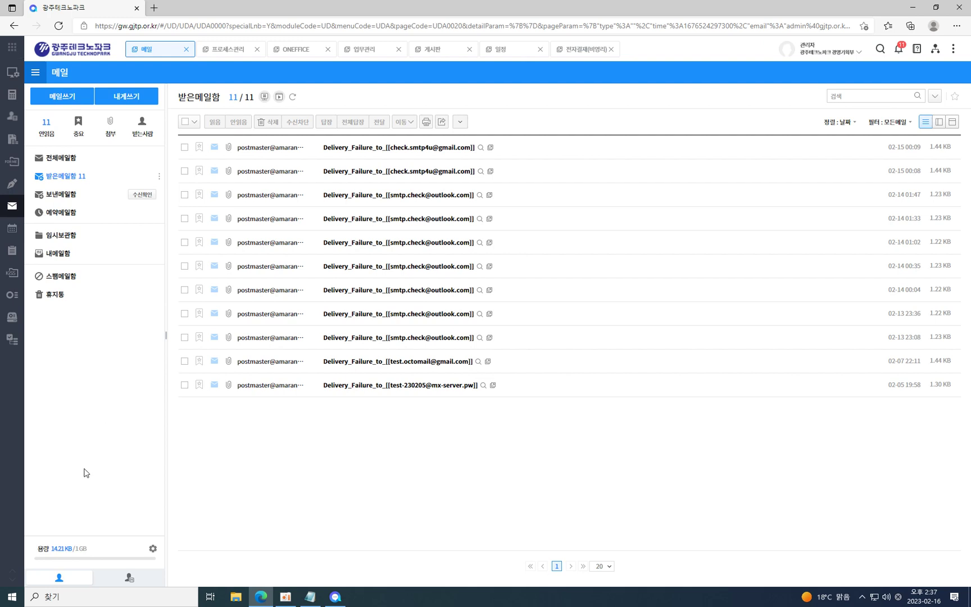
click(153, 550)
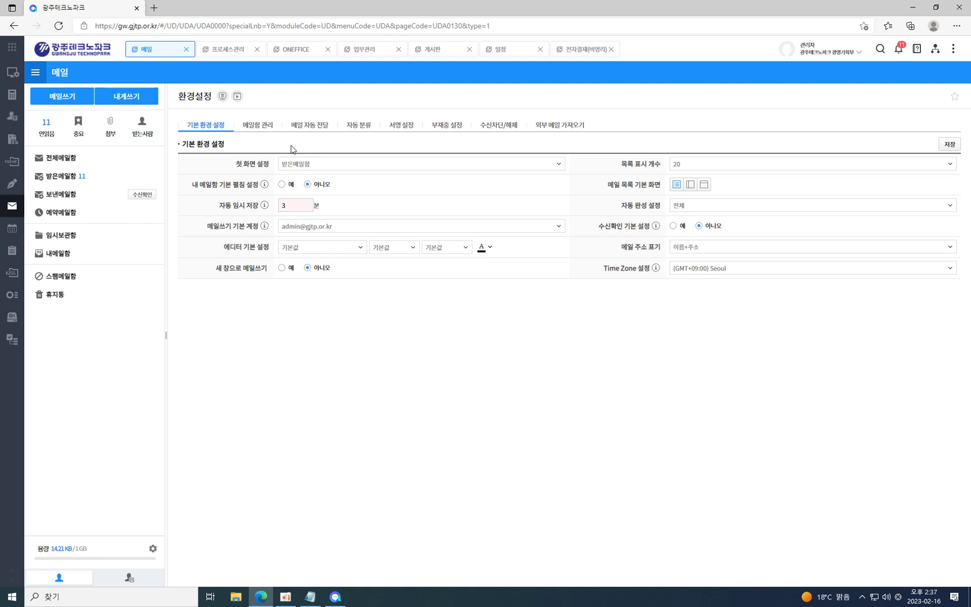
click(262, 128)
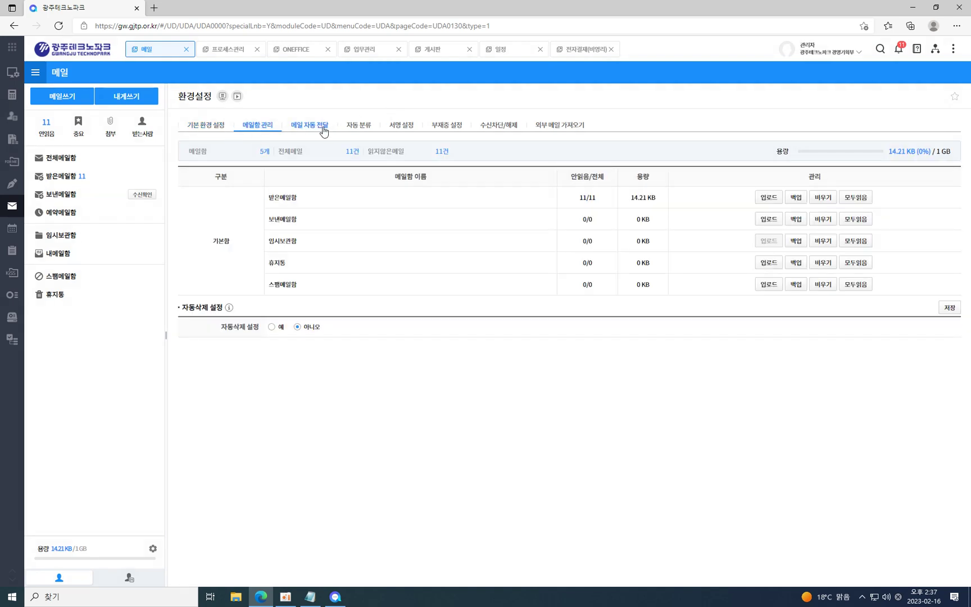
click(318, 128)
click(354, 129)
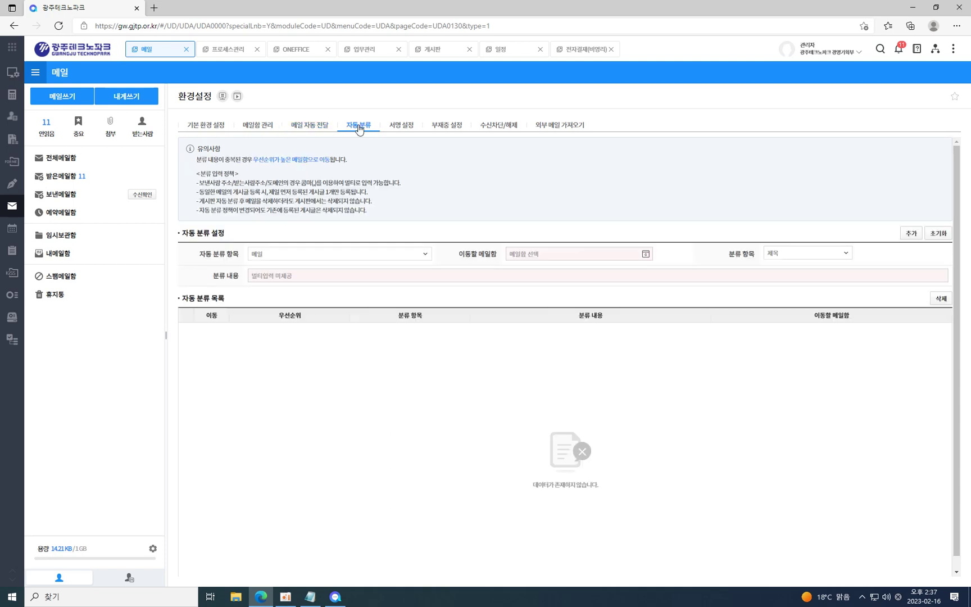
click(209, 128)
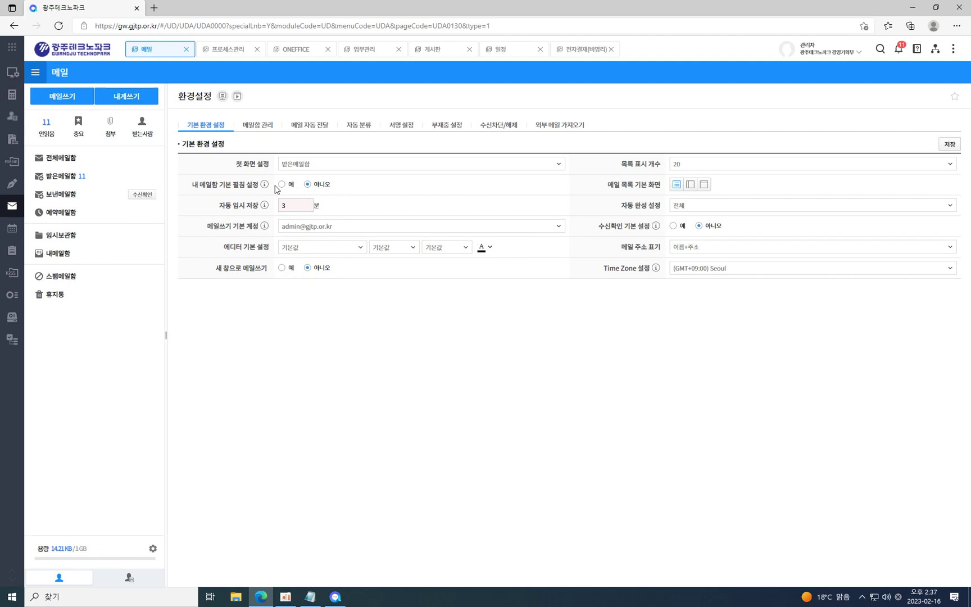
click(680, 227)
Compose a new mail requesting a read receipt, then try returning to mail settings.
click(53, 95)
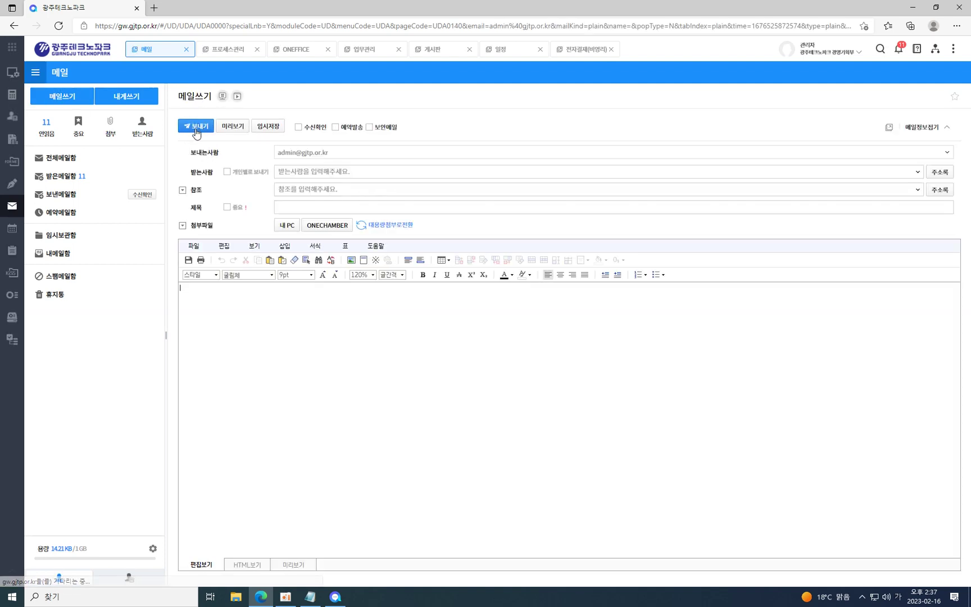
click(307, 129)
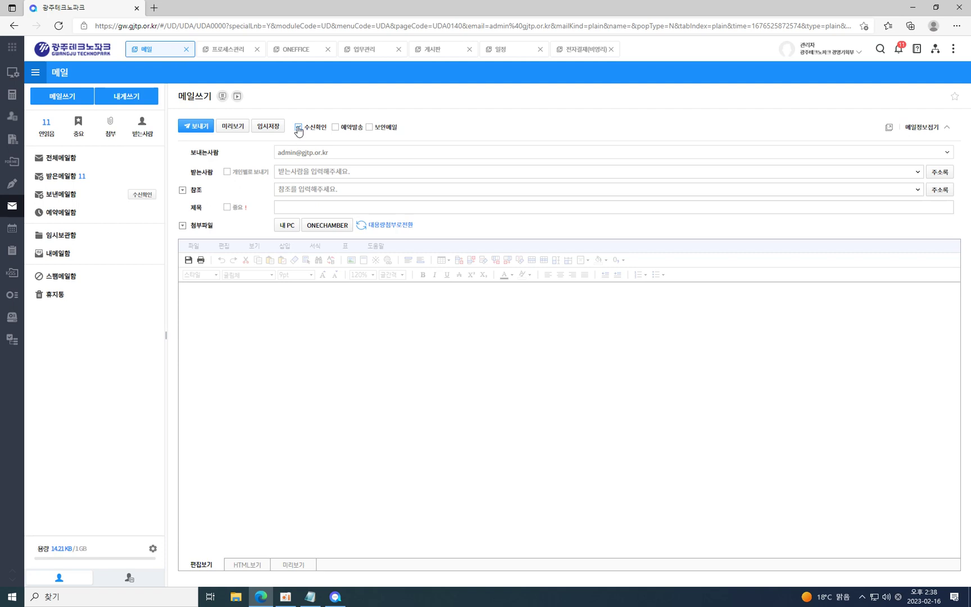
click(301, 332)
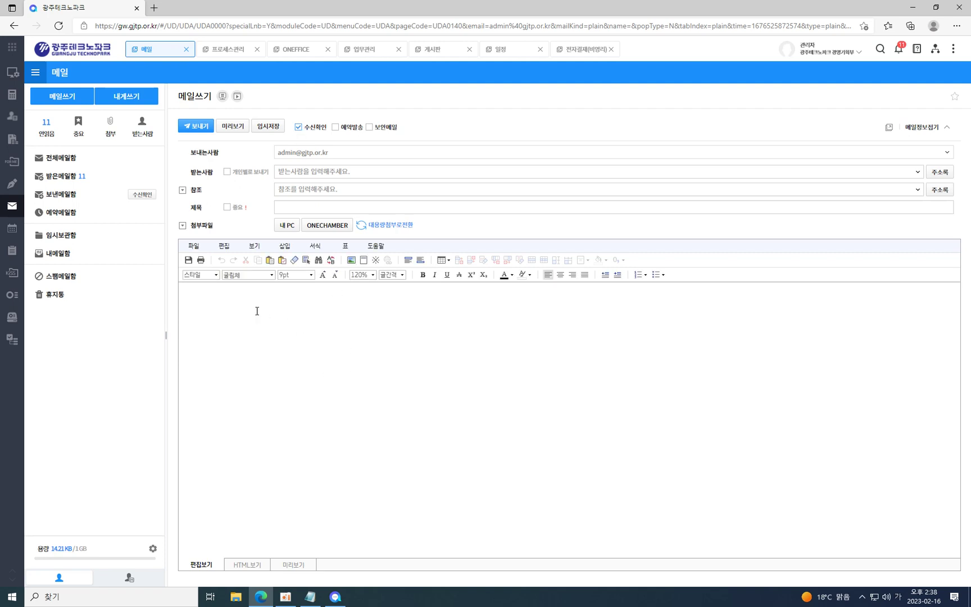
drag(254, 319, 239, 283)
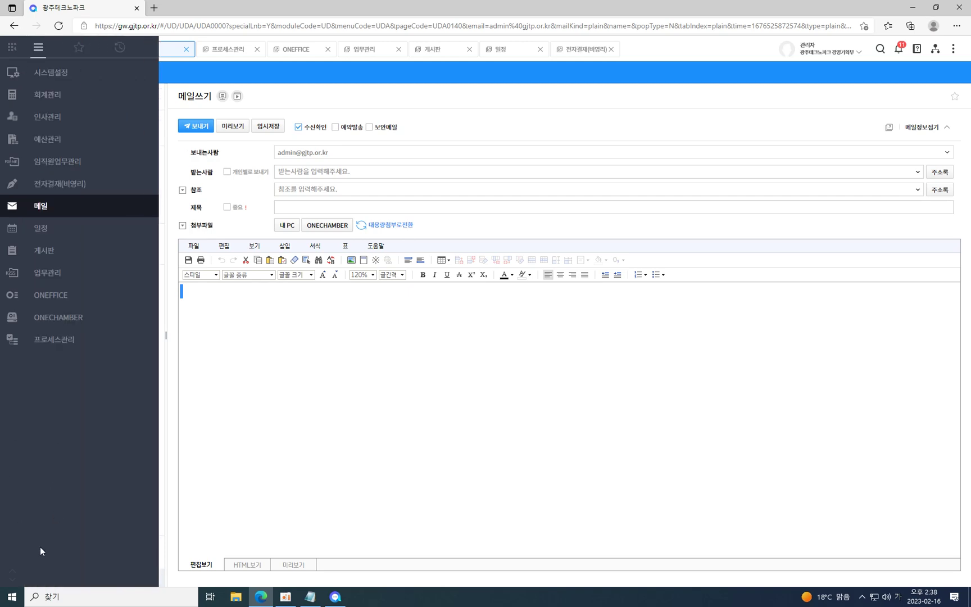
click(157, 548)
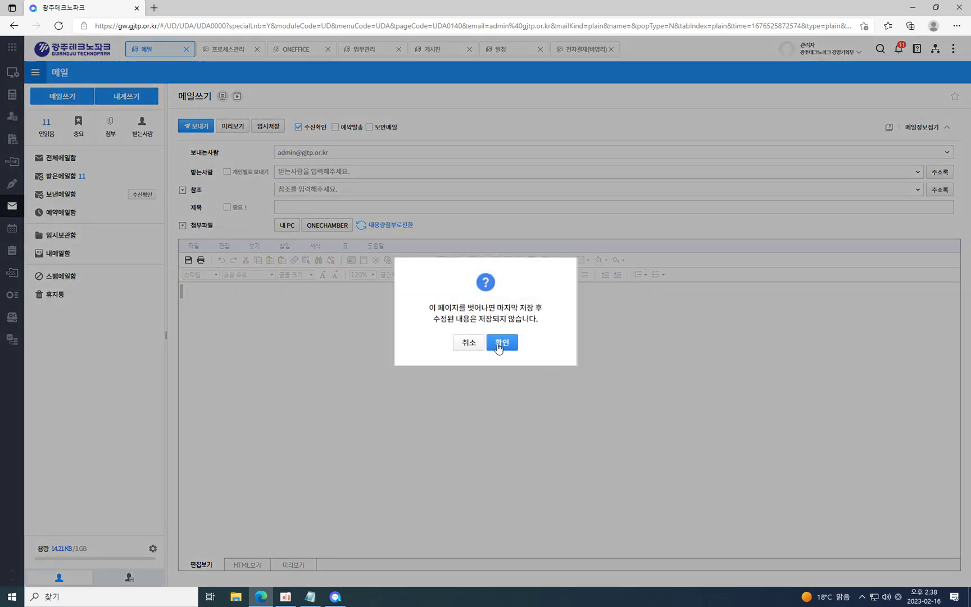
Discard the draft, set 수신확인 기본 설정 to 예 and save.
click(505, 344)
mouse_move(661, 224)
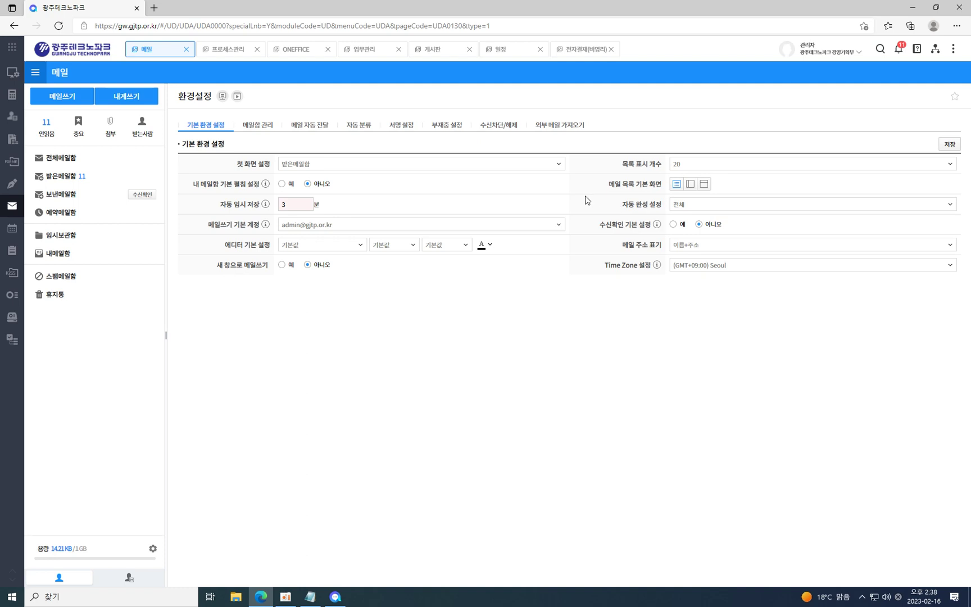
click(674, 226)
click(956, 145)
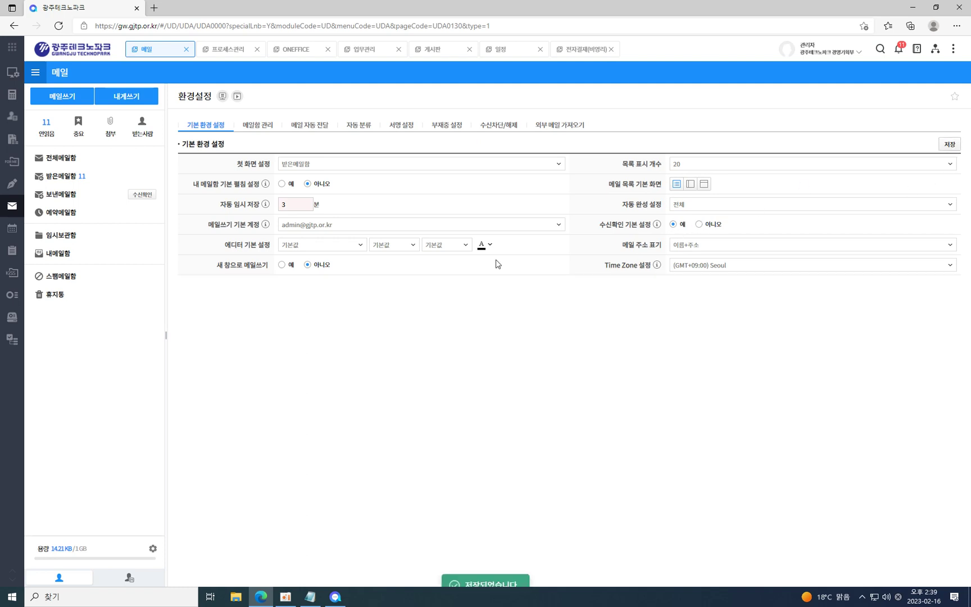
Check that a new mail requests a read receipt, then return to mail settings.
click(63, 97)
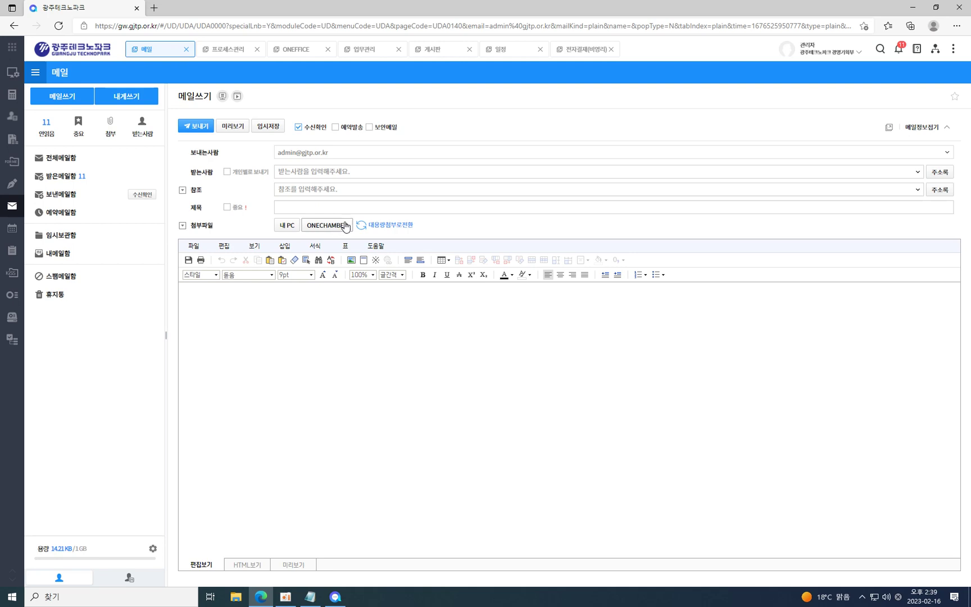
mouse_move(12, 317)
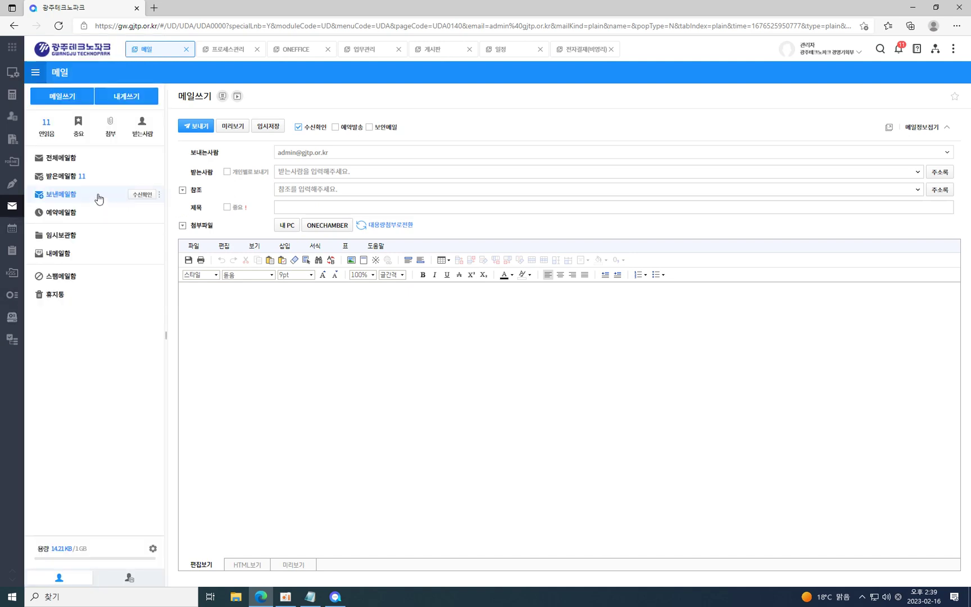
click(152, 548)
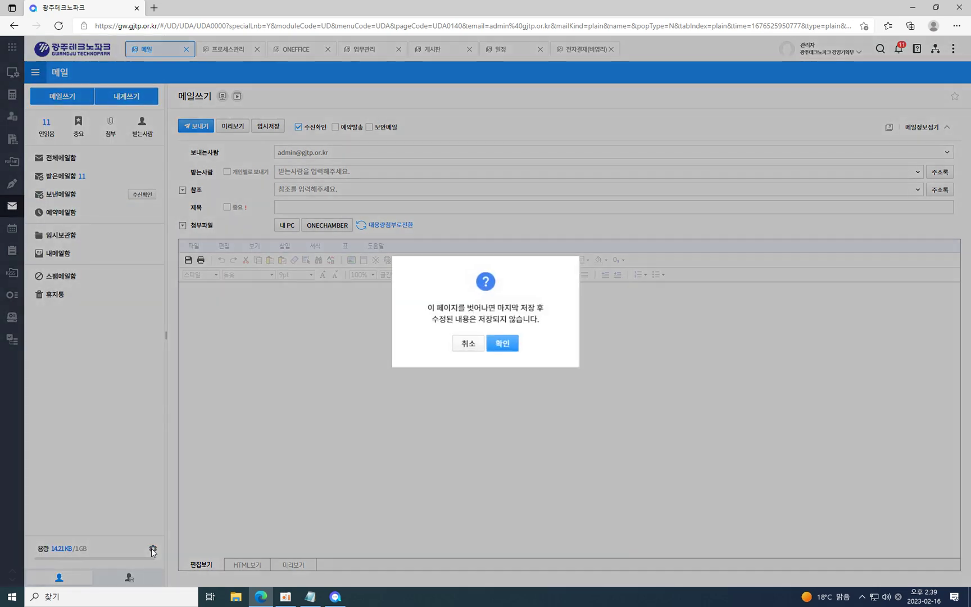
click(501, 343)
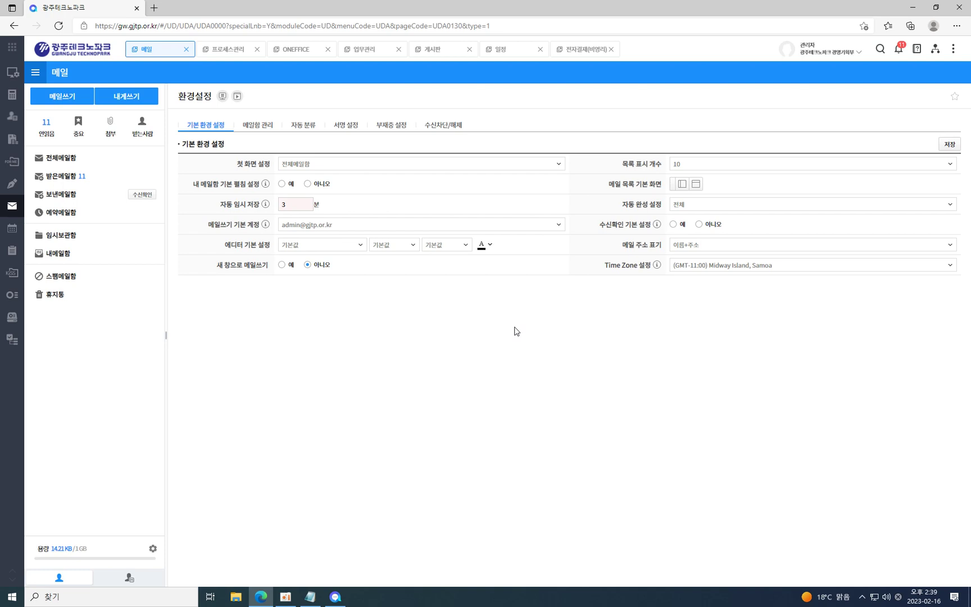
mouse_move(13, 197)
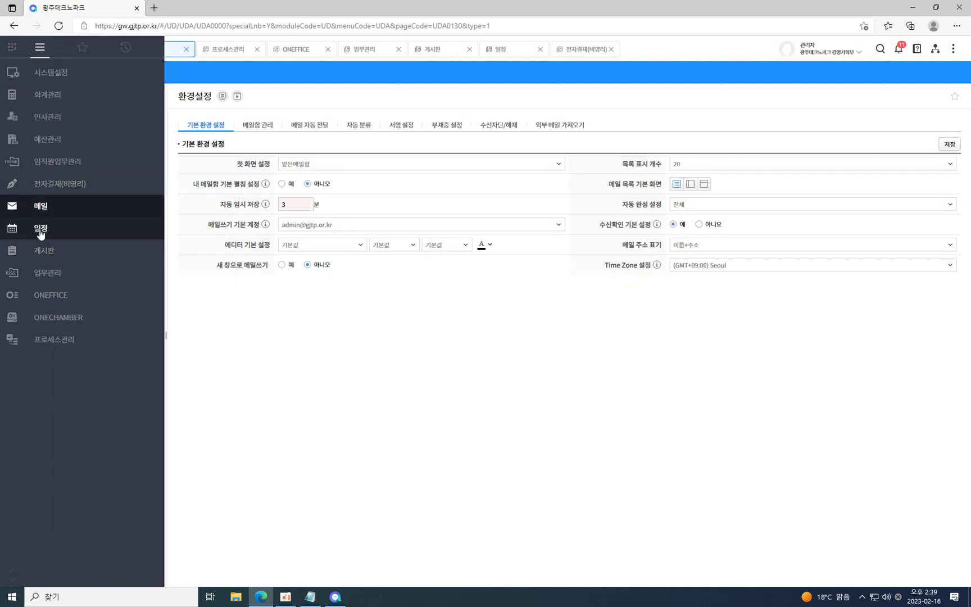
Open the calendar showing only 광주테크노파크 캘린더.
click(40, 229)
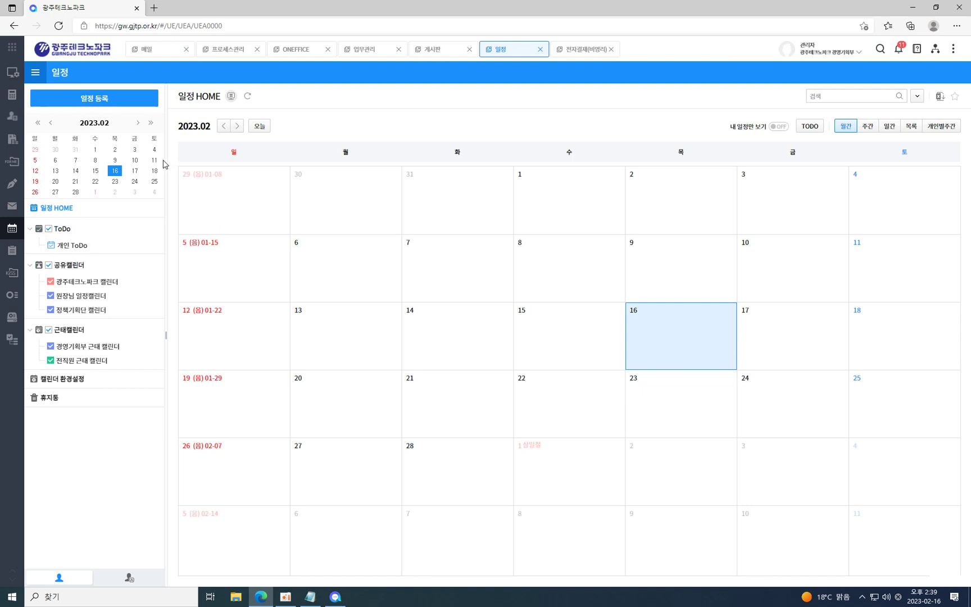
click(88, 283)
click(88, 298)
click(93, 282)
Create an event on 16 February titled 그룹웨어 교육.
click(673, 339)
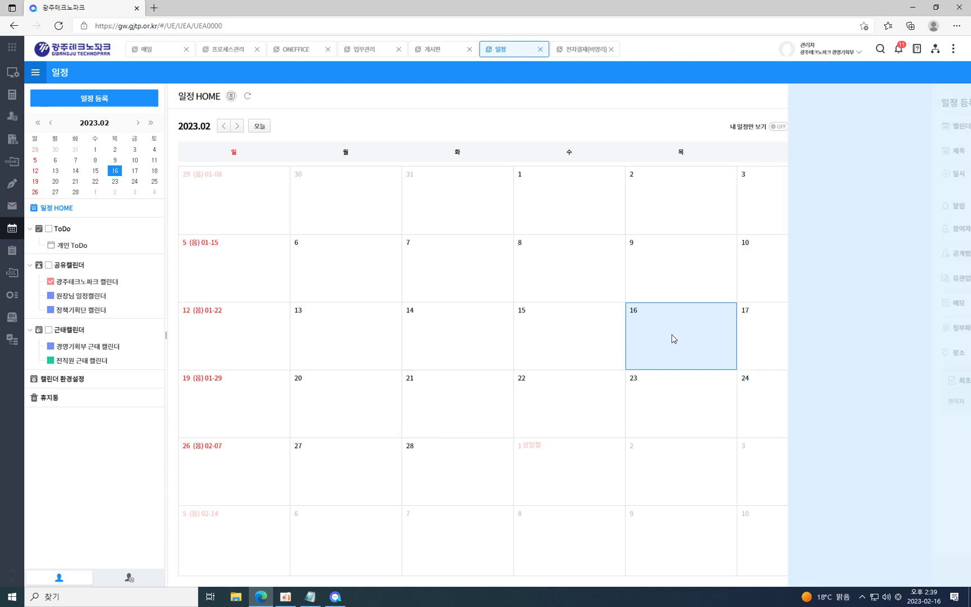
click(880, 152)
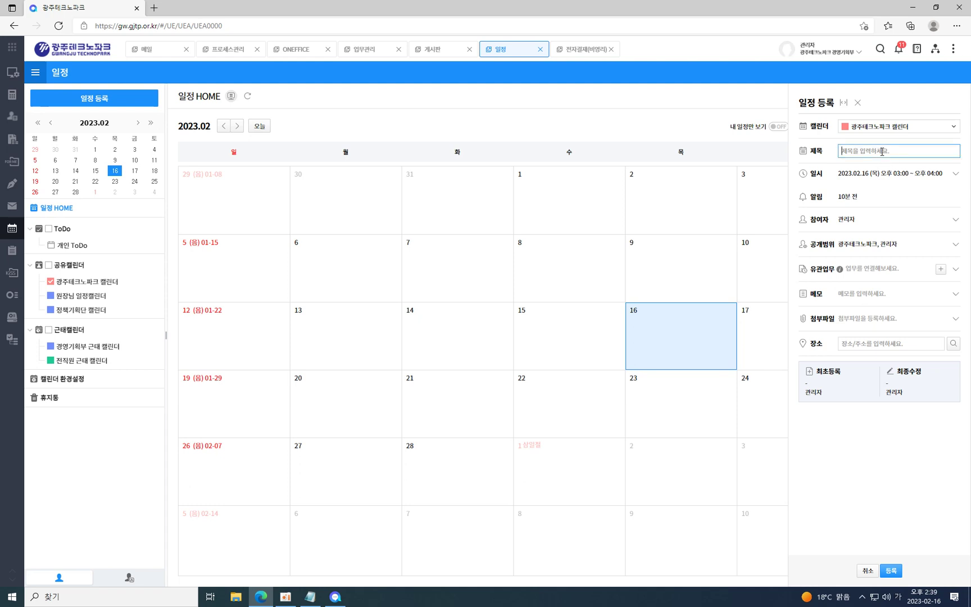
text(그룹)
key(BackSpace)
key(BackSpace)
key(BackSpace)
key(BackSpace)
text(그룹웨어 교육)
Expand the event's participant and date/time details to add participants.
click(954, 220)
click(891, 240)
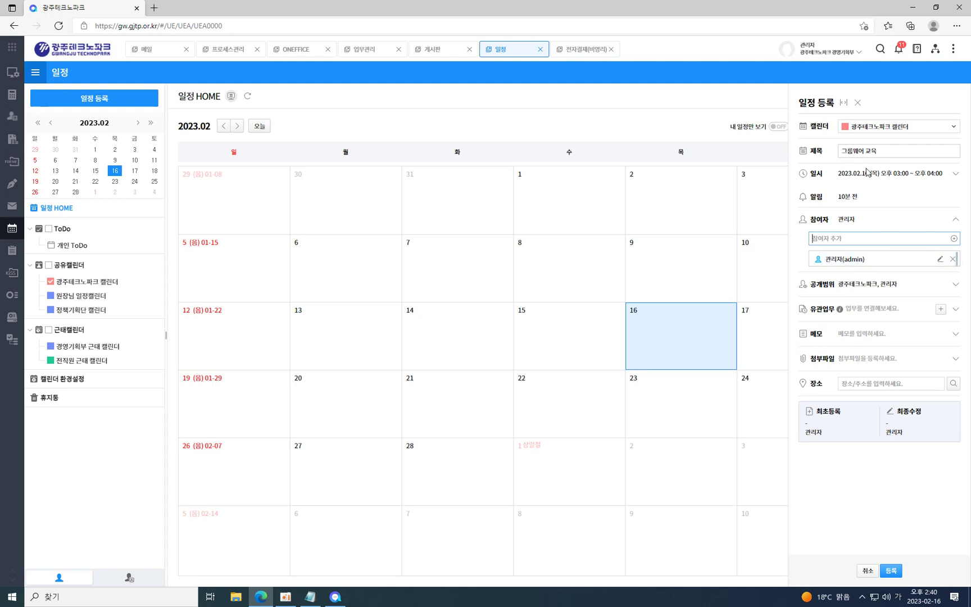
click(843, 202)
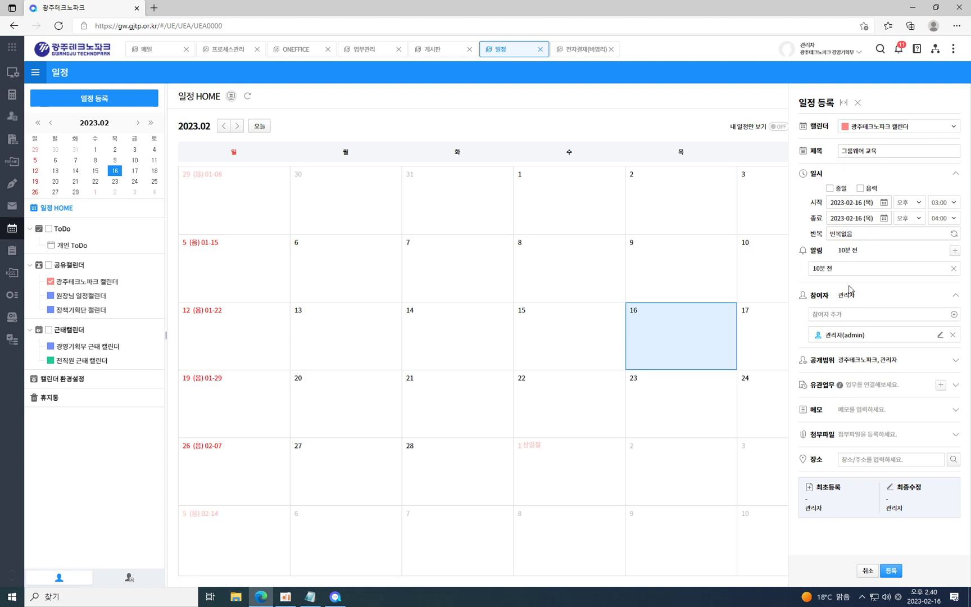
click(845, 314)
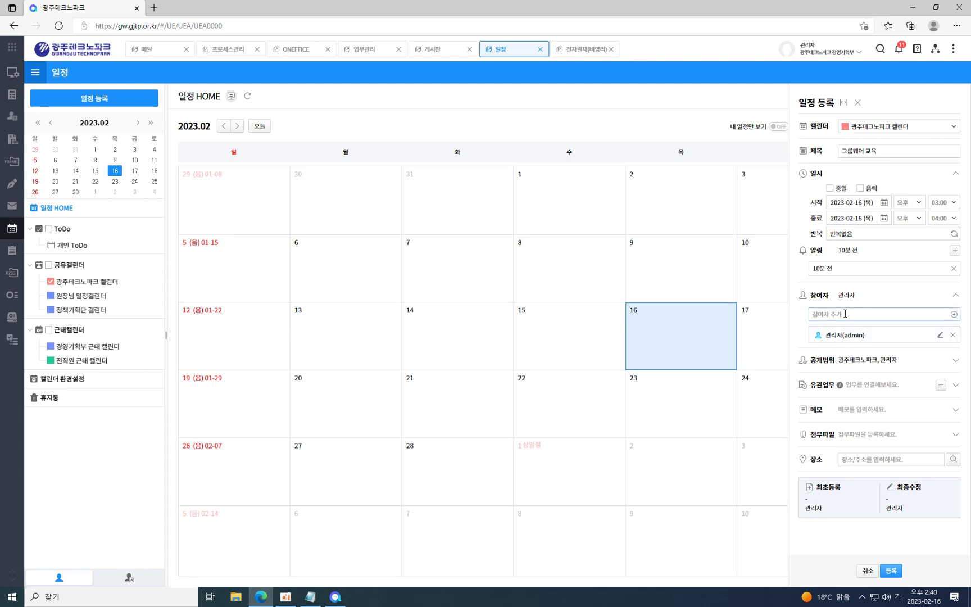
Add two more colleagues, including a planning-department colleague, as event participants.
click(953, 314)
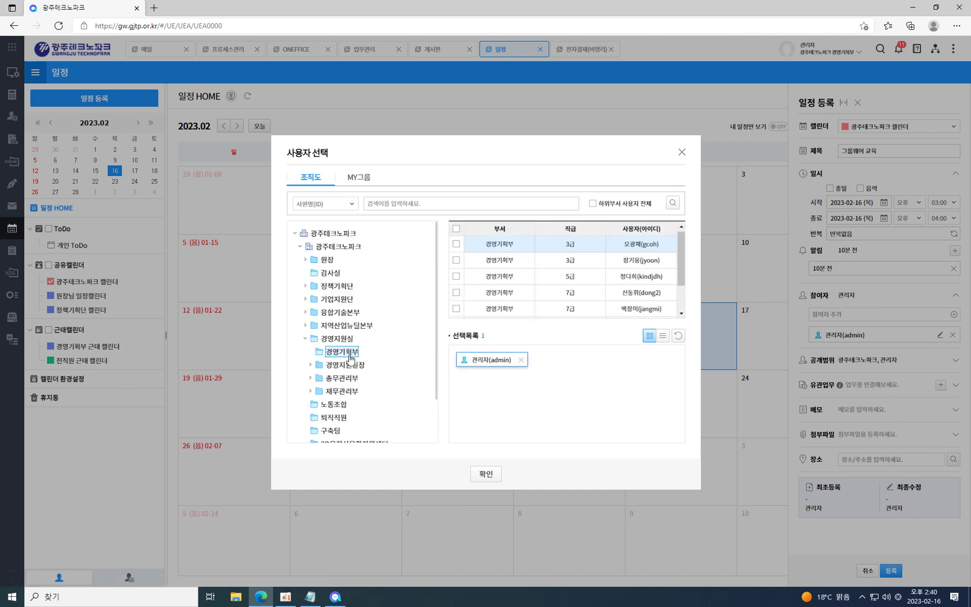
scroll(637, 269, down, 1)
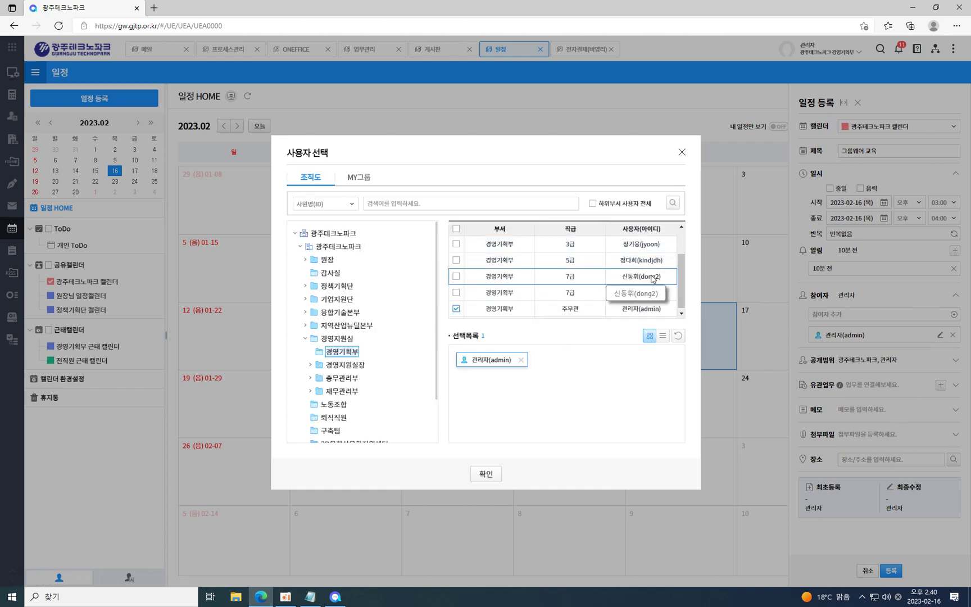
click(596, 291)
click(597, 277)
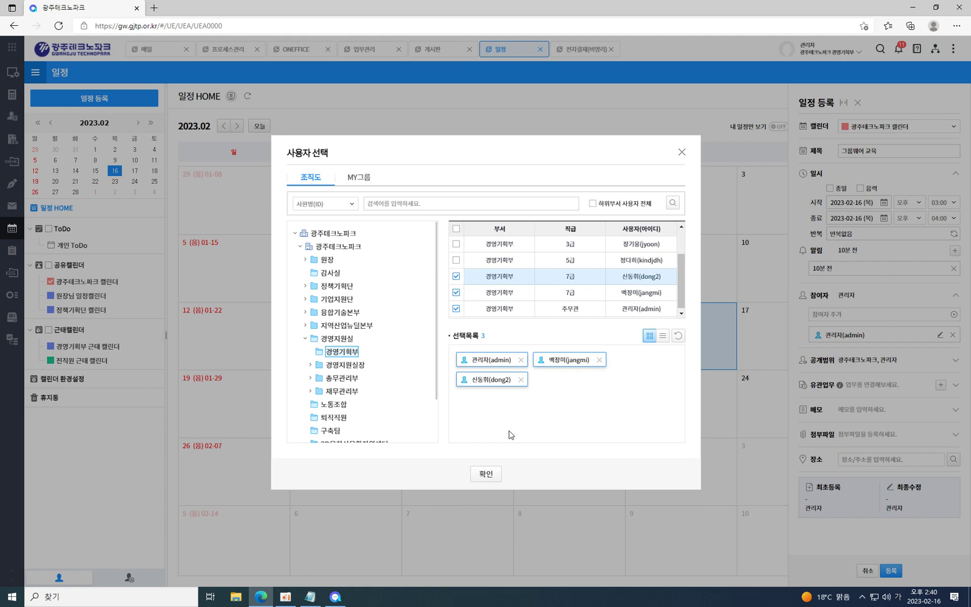
click(486, 473)
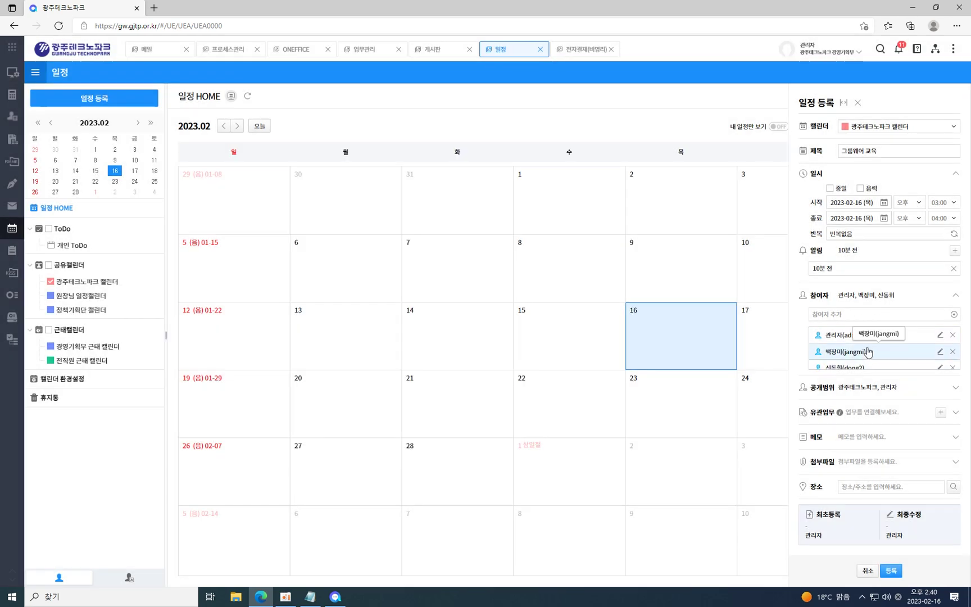
Save the 그룹웨어 교육 event and also display the 원장님 일정캘린더 events.
scroll(915, 367, down, 1)
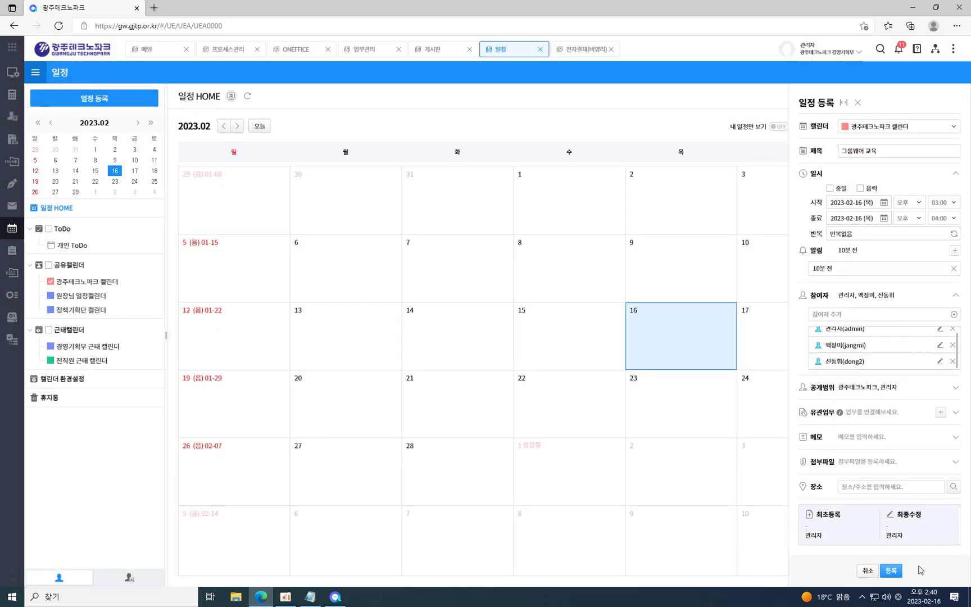
click(897, 571)
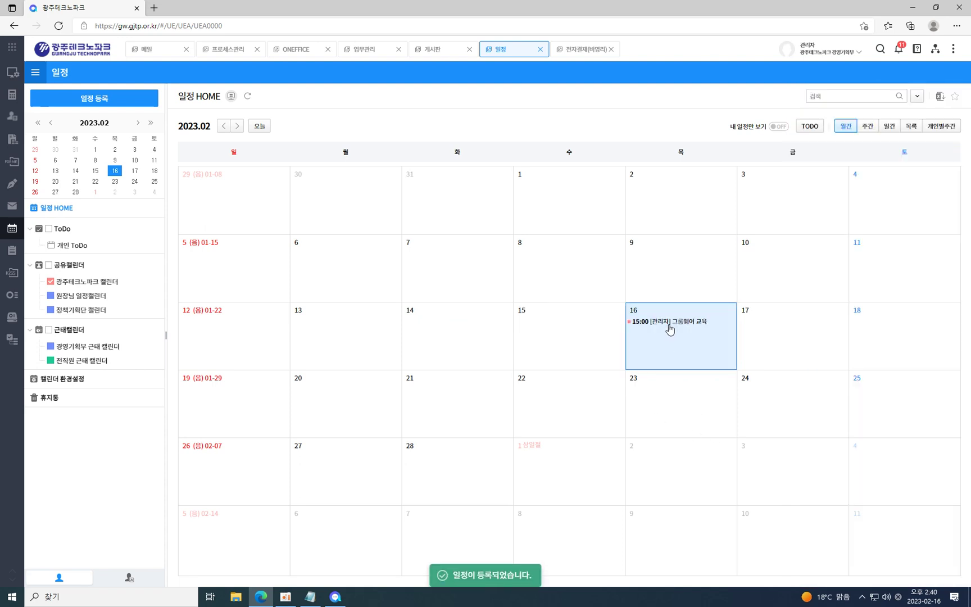
click(51, 296)
Show only the 원장님 일정캘린더, then review the shared and attendance calendar settings.
click(50, 309)
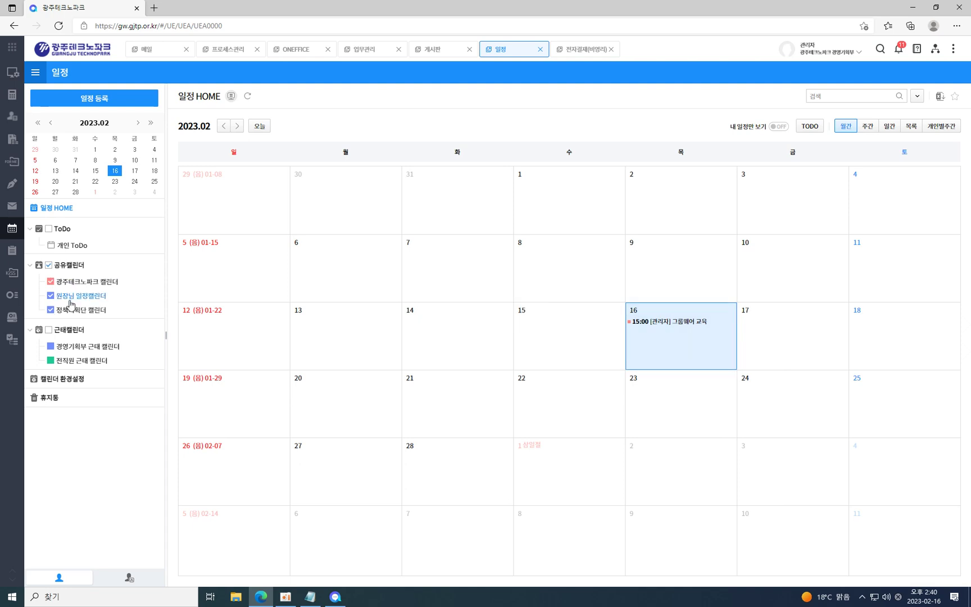
click(85, 297)
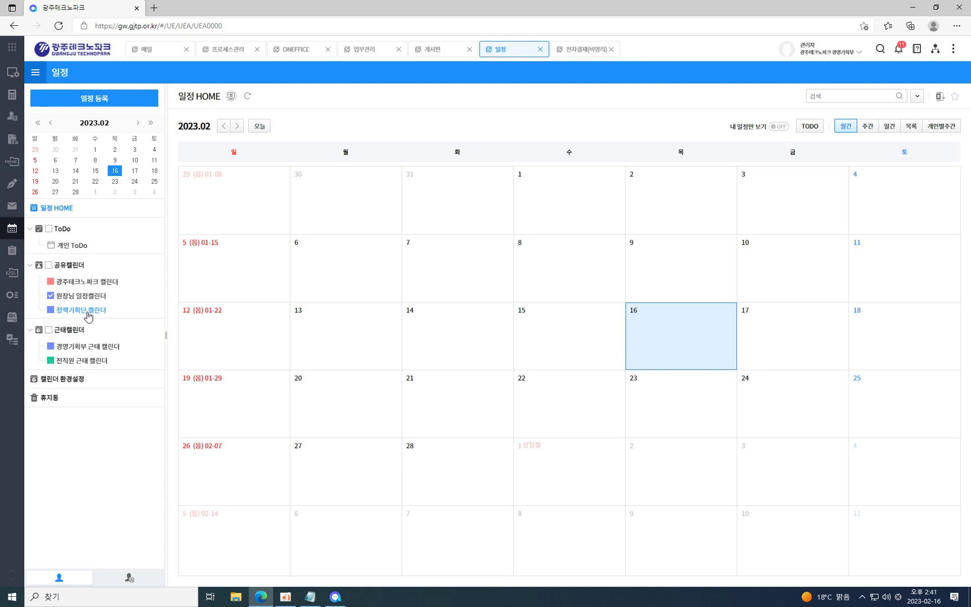
click(73, 384)
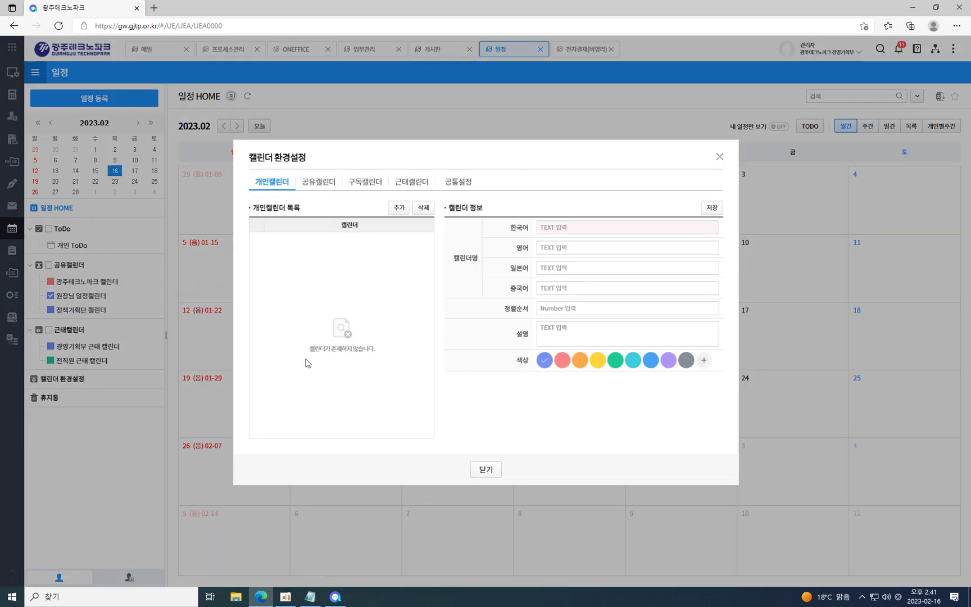
click(321, 188)
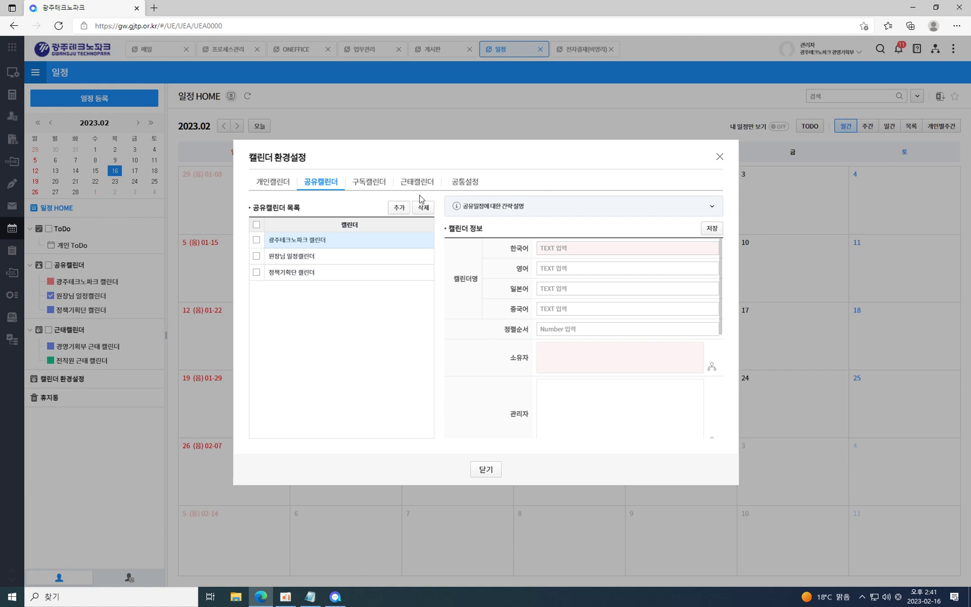
click(415, 187)
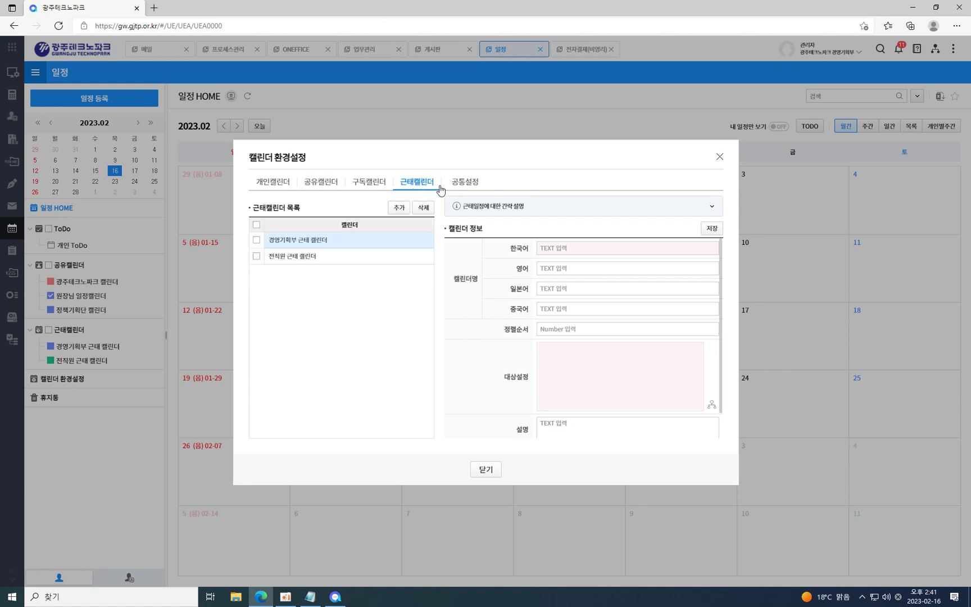
Close the calendar settings and display the 광주테크노파크 캘린더 shared calendar.
click(719, 159)
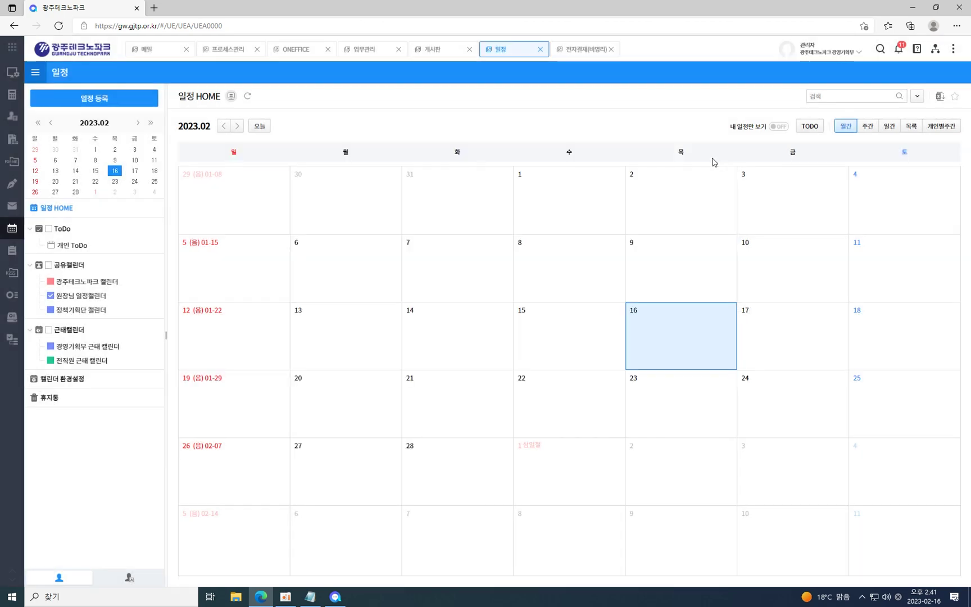
click(63, 381)
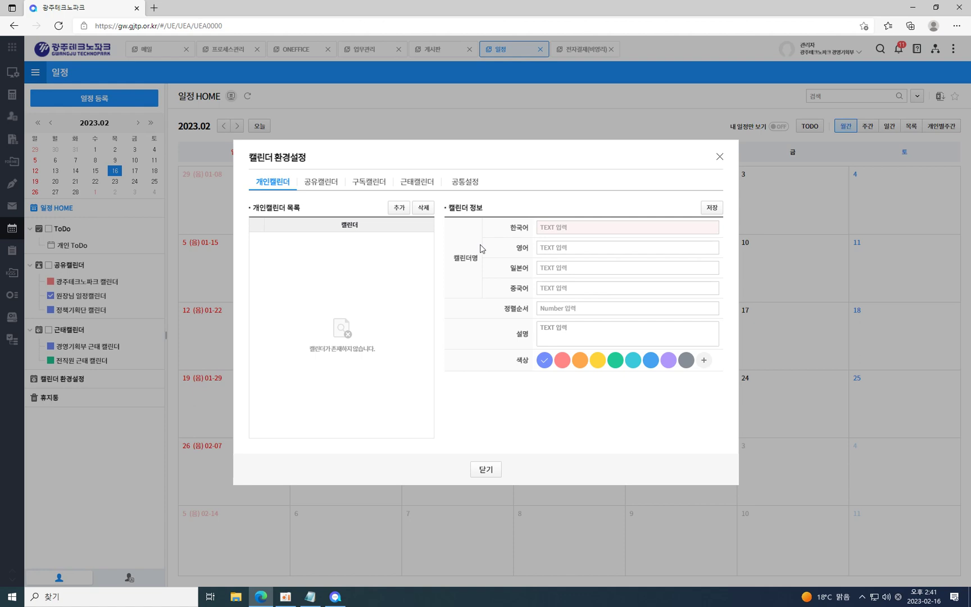
click(720, 157)
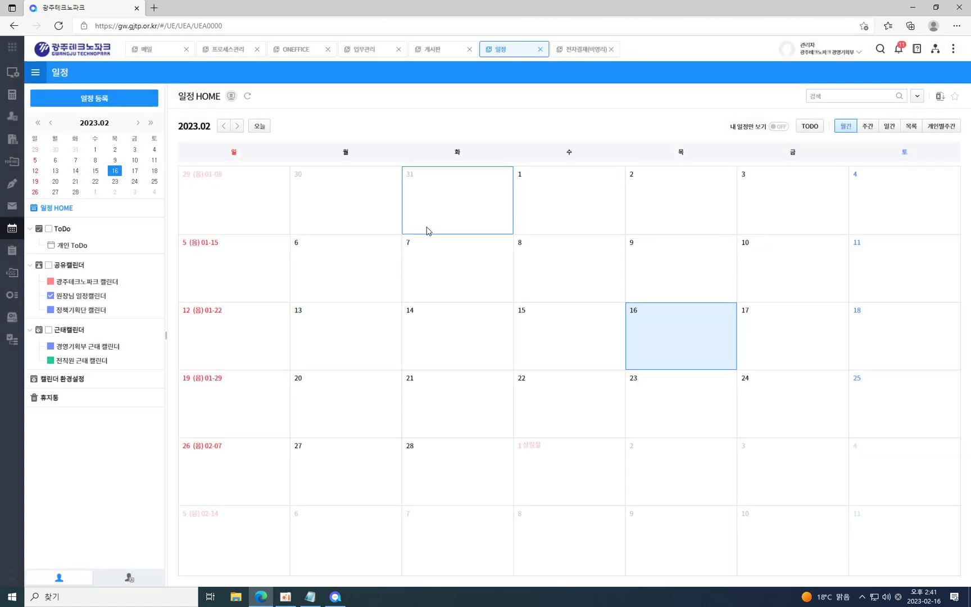
click(110, 284)
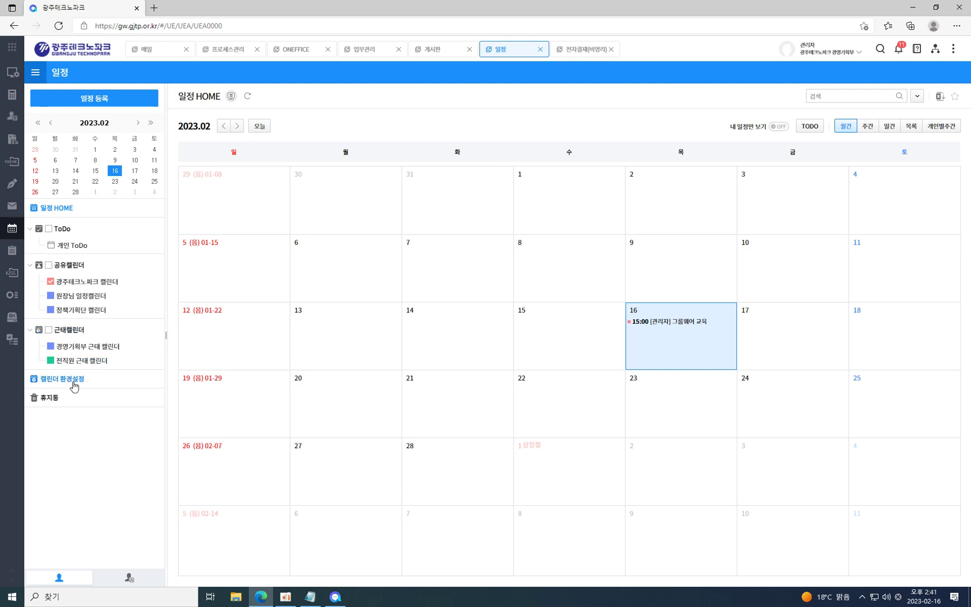
Delete both existing attendance calendars in the 근태캘린더 settings.
click(54, 379)
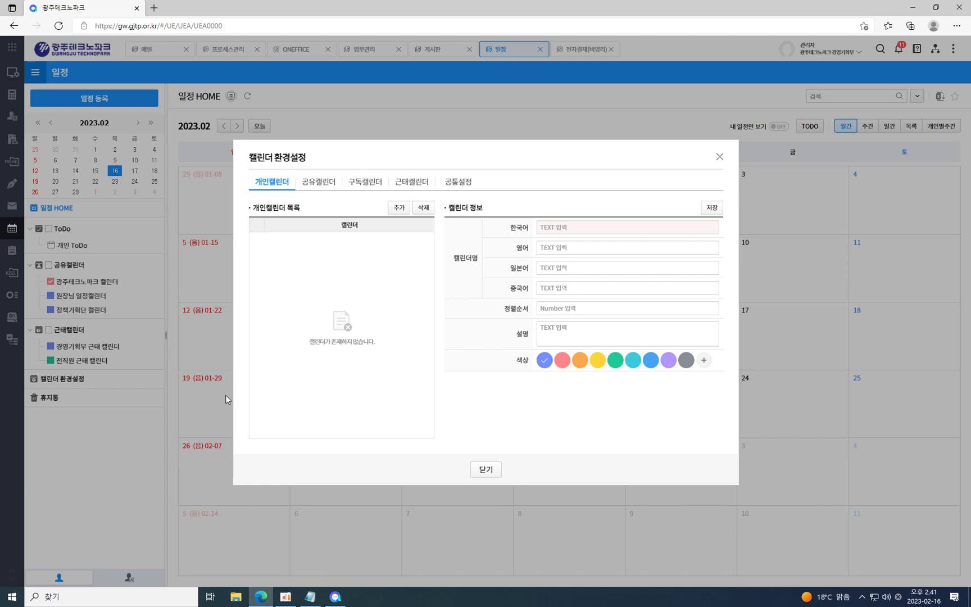
click(415, 183)
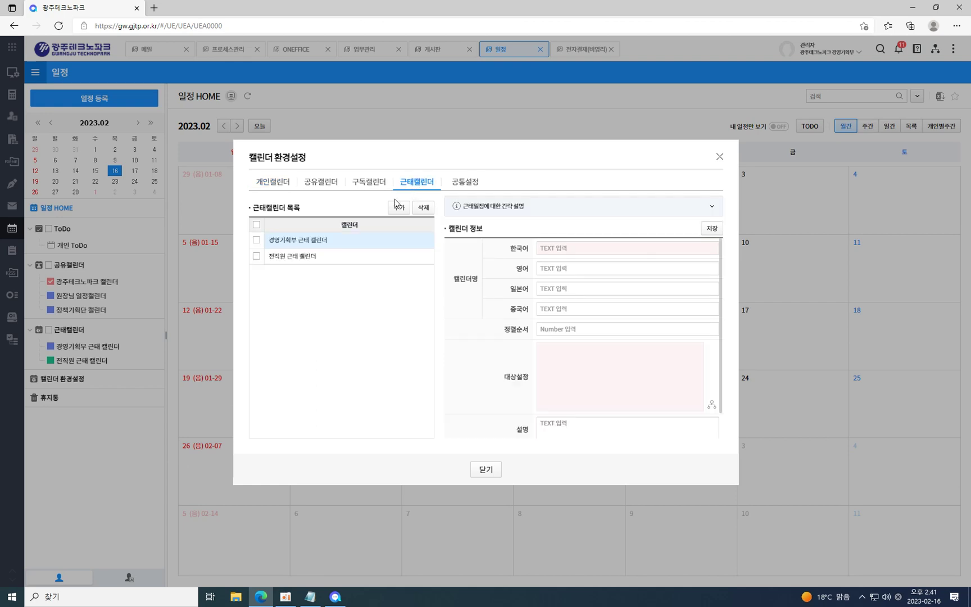
click(257, 225)
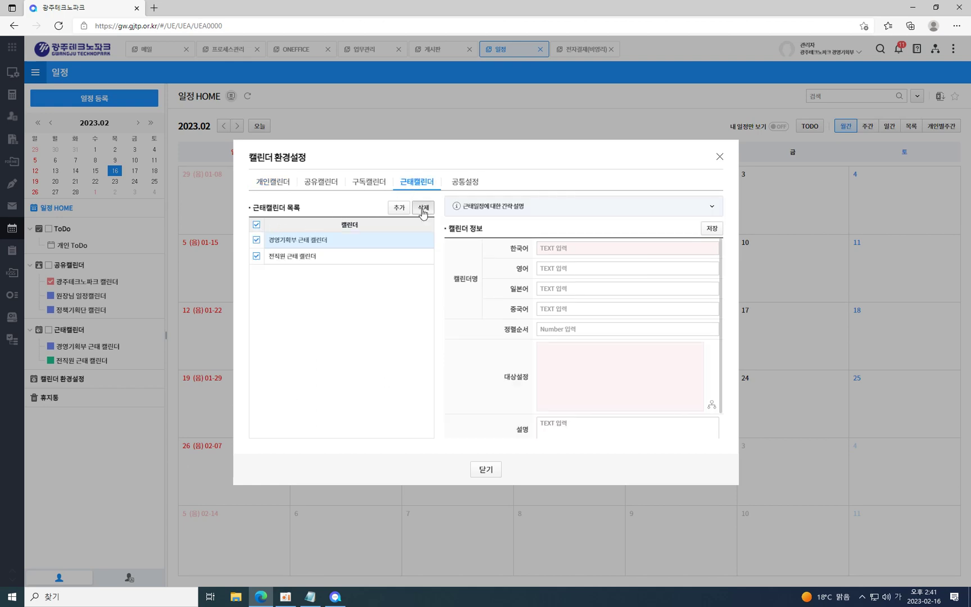
click(423, 207)
click(512, 351)
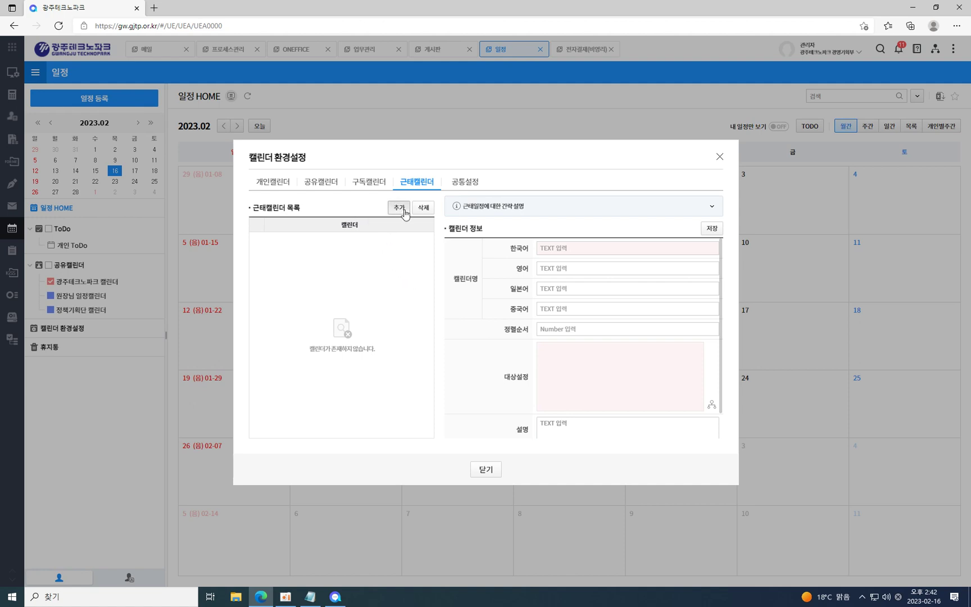
Name a new attendance calendar 우리부서 근태 캘린더 and bring up its department picker.
click(598, 247)
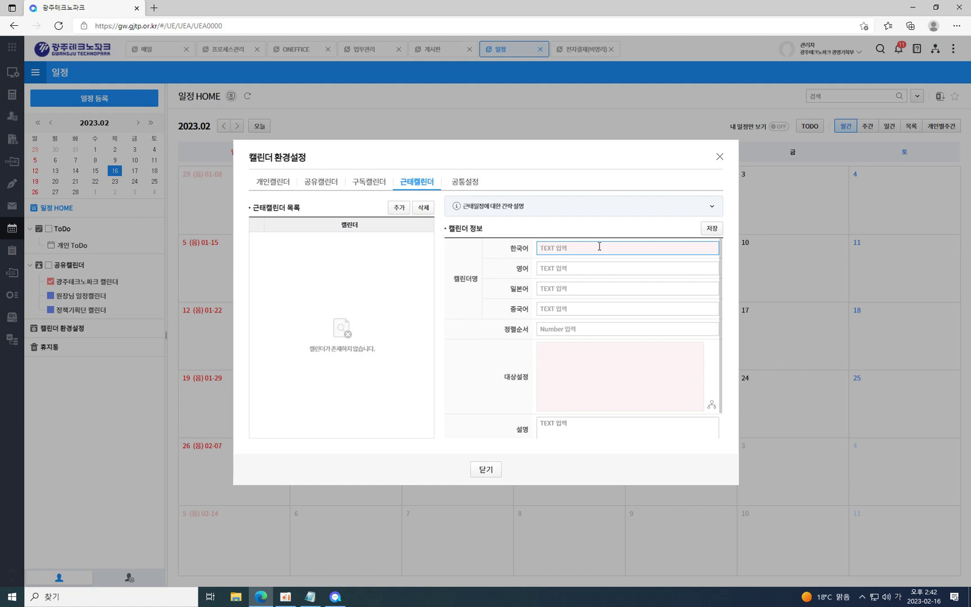
text(캘)
key(BackSpace)
text(우리)
scroll(610, 311, down, 2)
double_click(513, 349)
scroll(516, 350, up, 1)
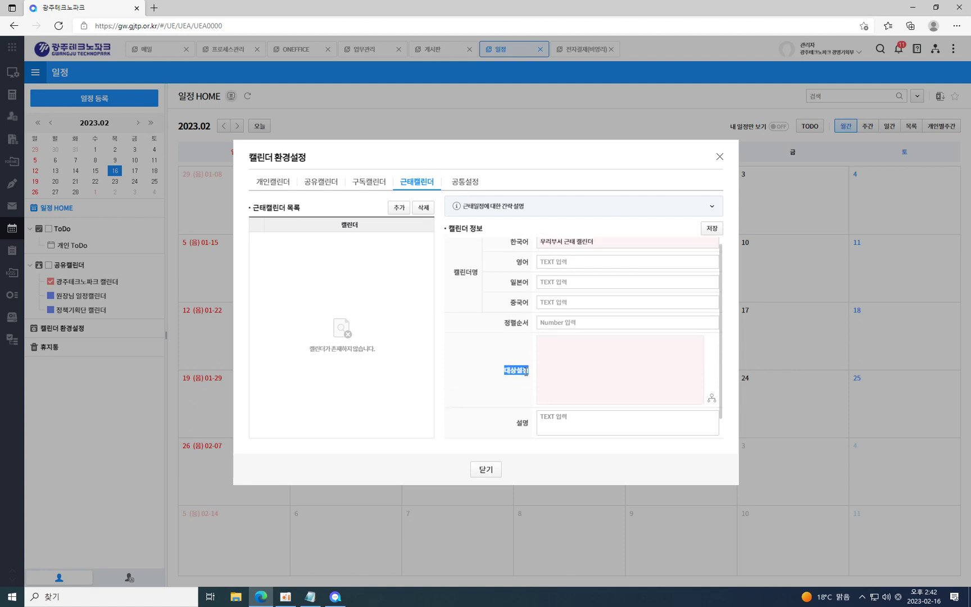
scroll(522, 365, down, 1)
click(627, 365)
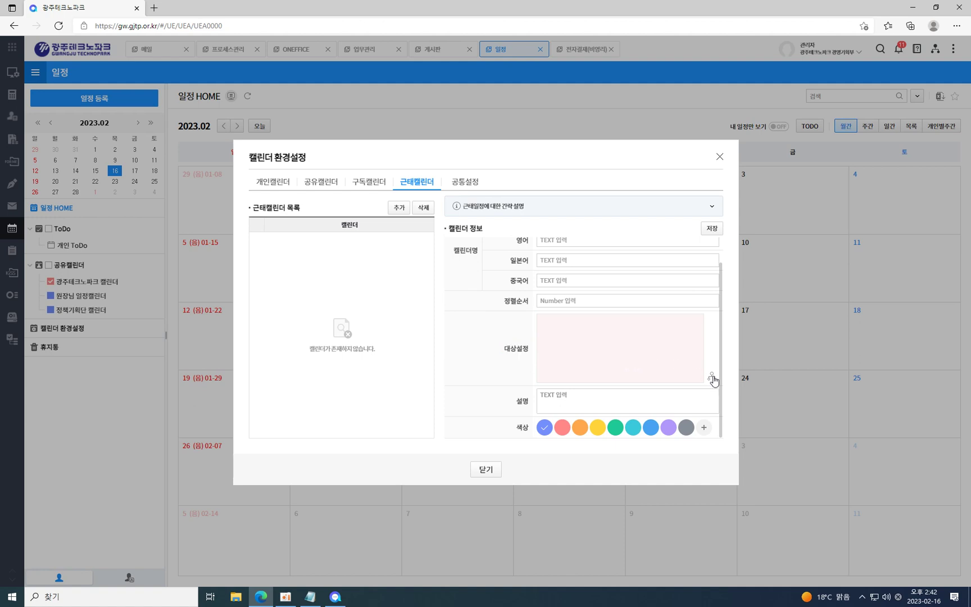
click(710, 381)
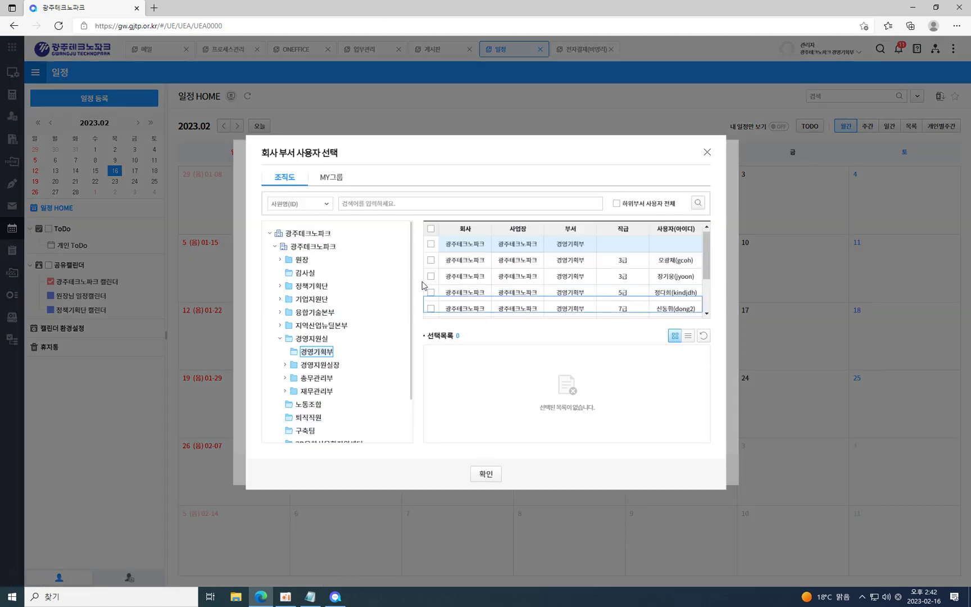
Choose 경영지원실 and 융합기술본부 as the attendance calendar's target departments.
click(319, 339)
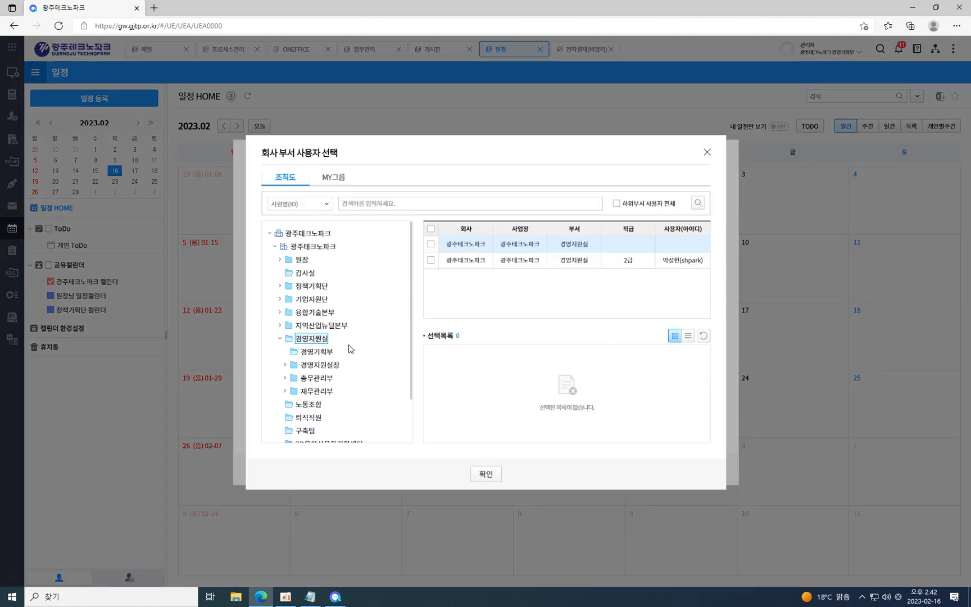
click(466, 248)
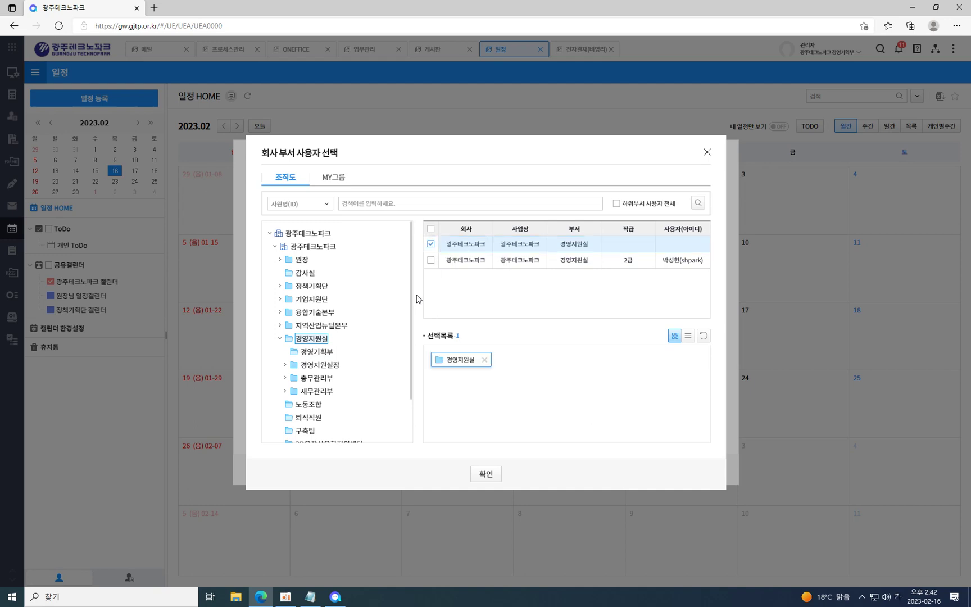
click(316, 317)
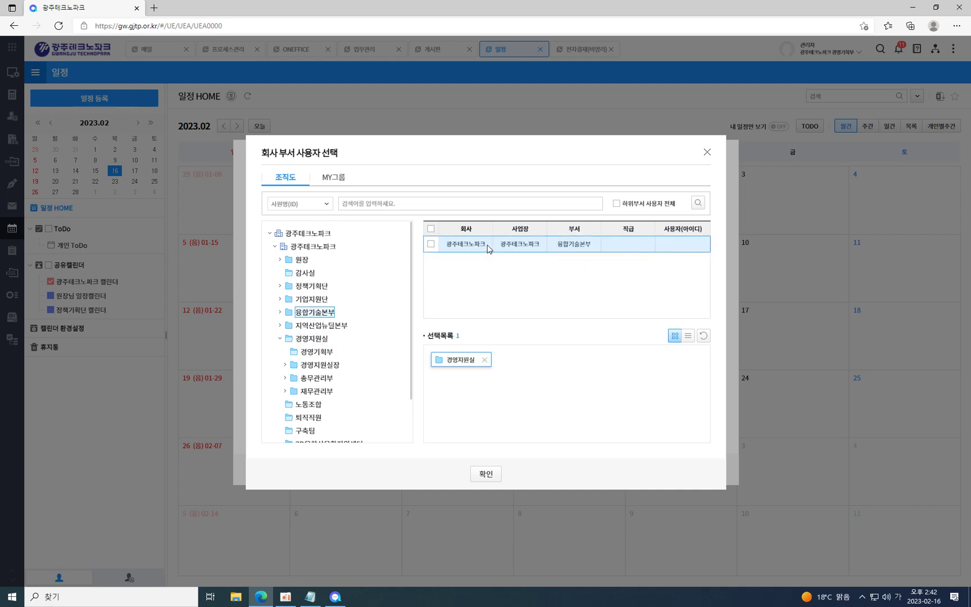
click(488, 246)
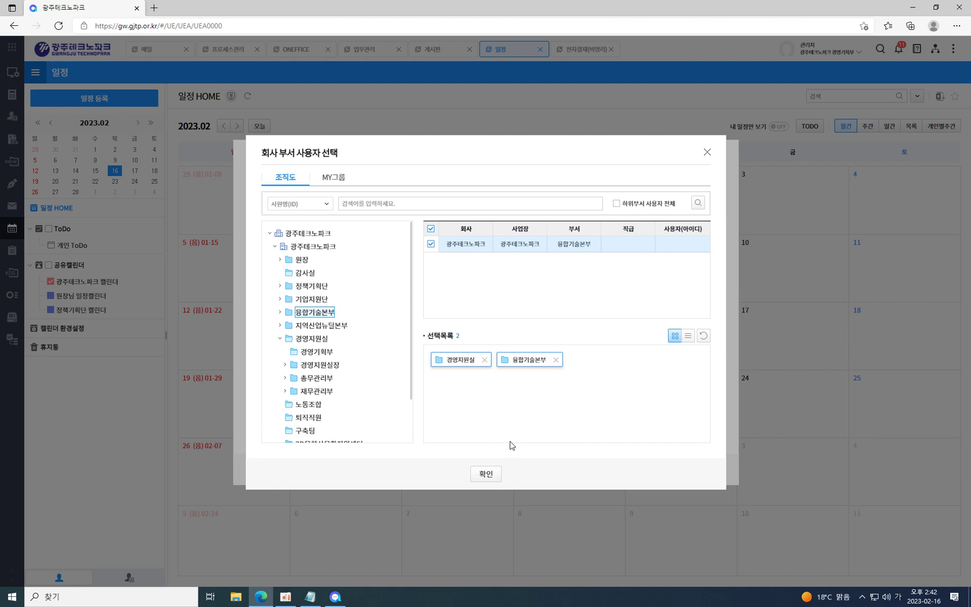
click(487, 473)
Save the 우리부서 근태 캘린더, close the settings, and hide the 광주테크노파크 캘린더.
click(711, 227)
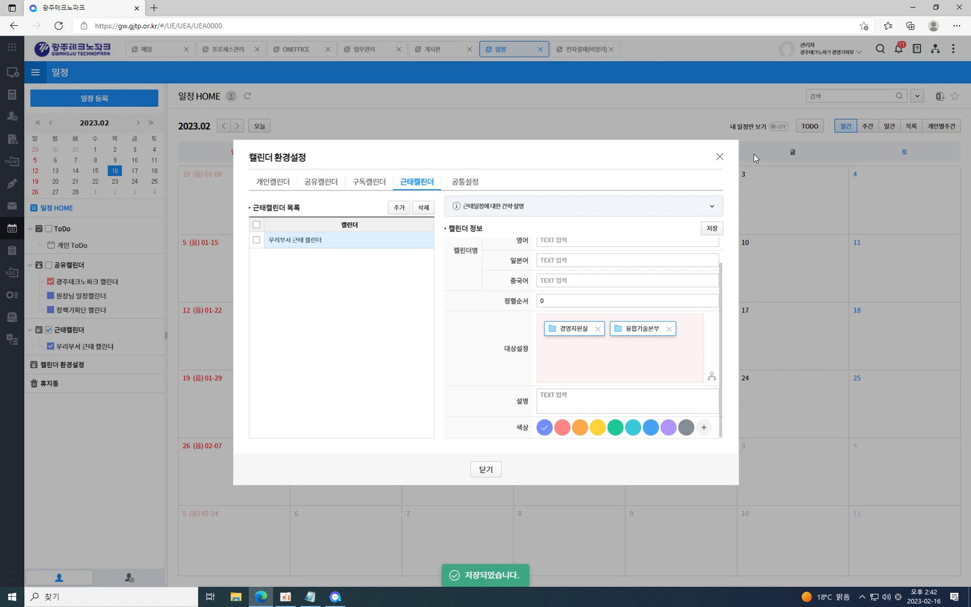
click(719, 157)
click(70, 347)
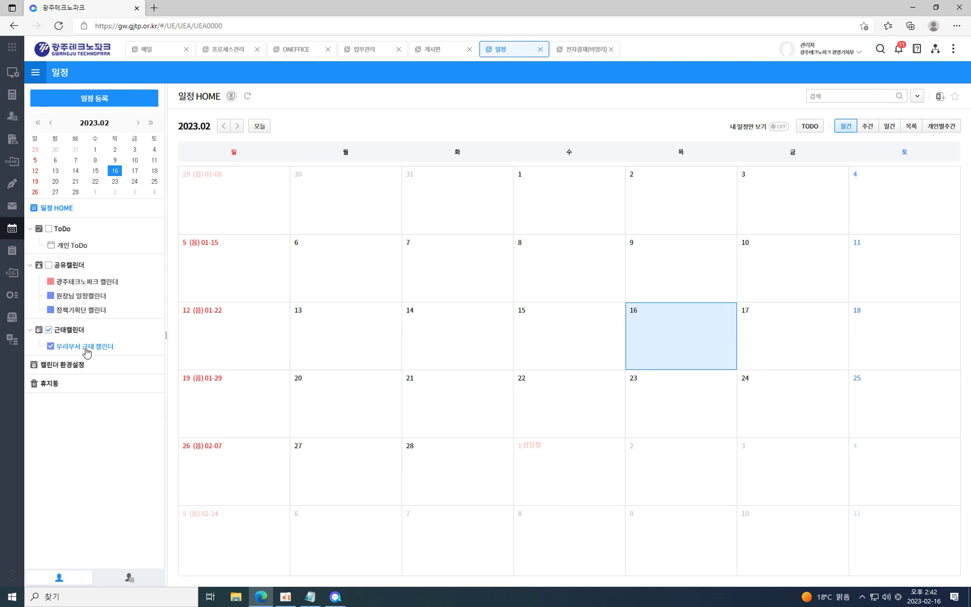
Start a new attendance calendar targeting the whole 광주테크노파크 organisation.
click(59, 368)
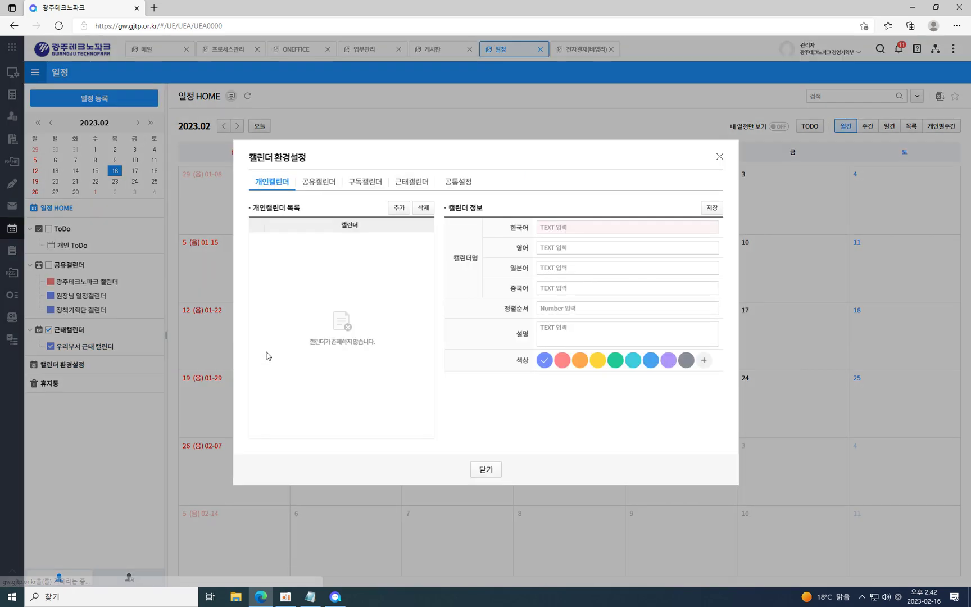
click(423, 185)
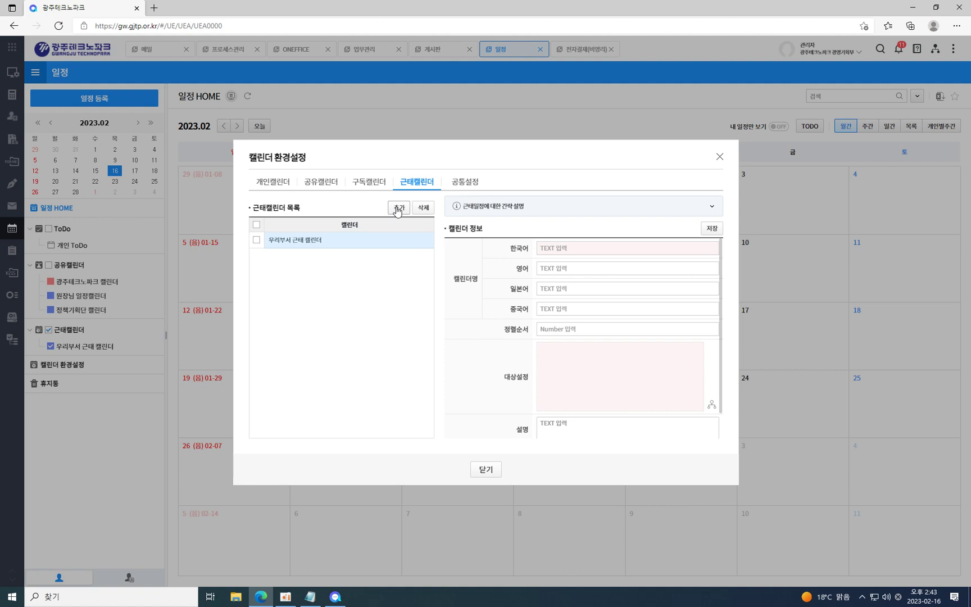
click(397, 211)
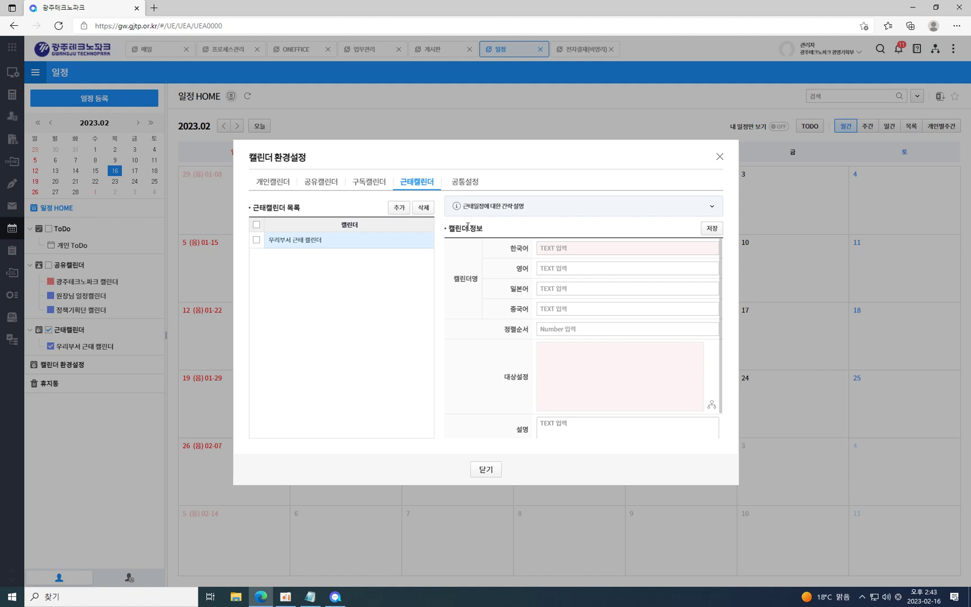
click(710, 409)
click(326, 232)
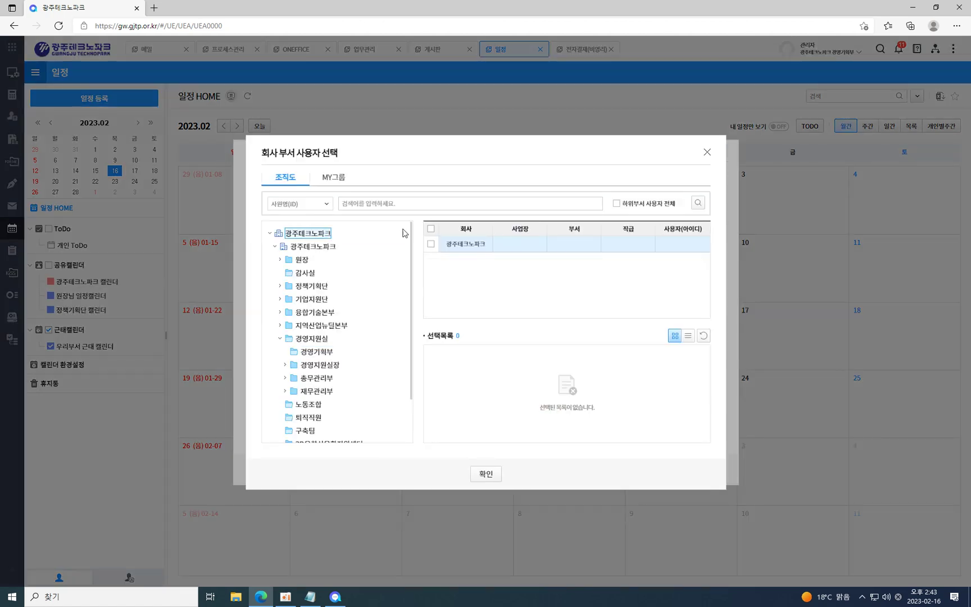
click(493, 248)
click(487, 473)
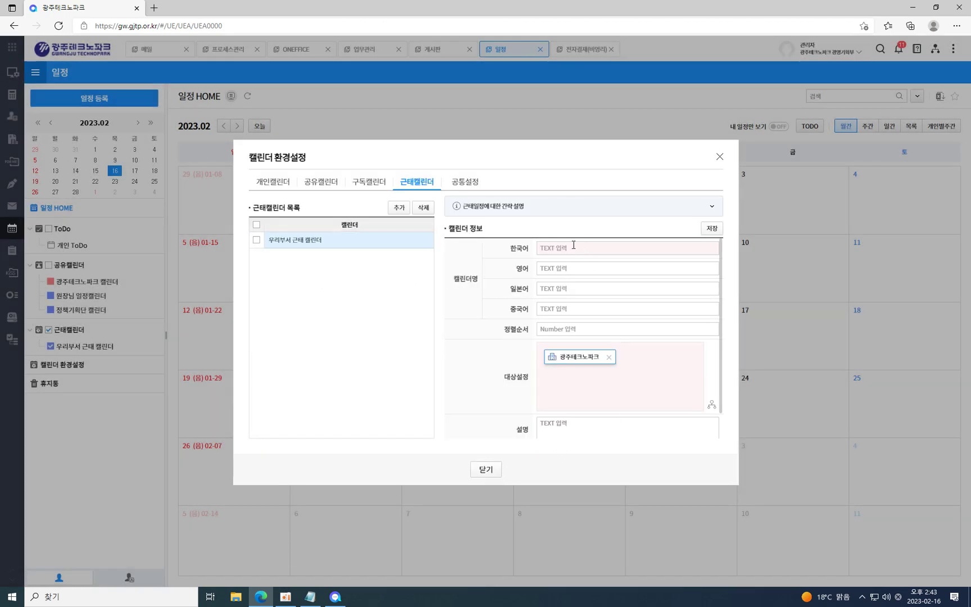
click(291, 250)
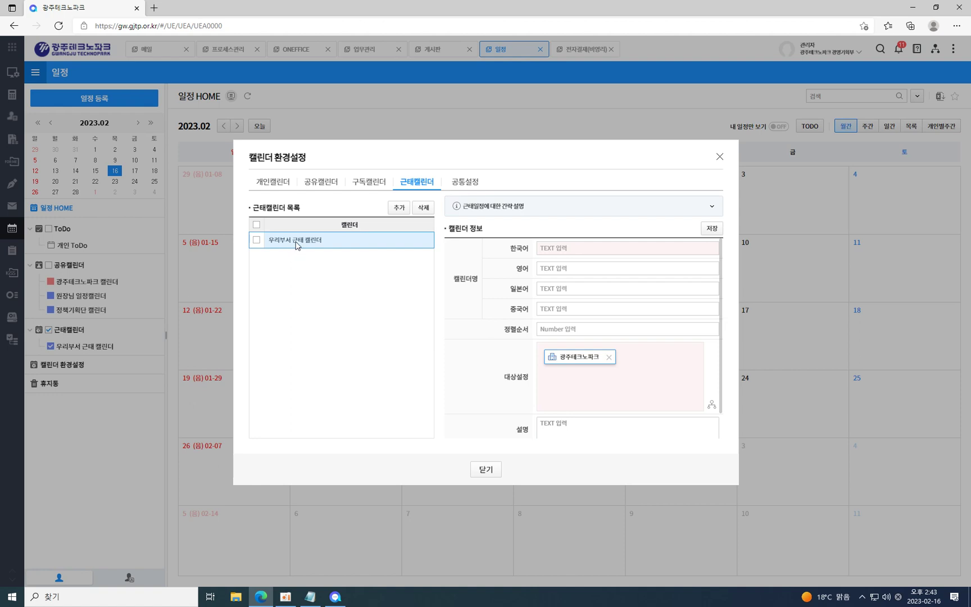
Name the calendar 광주테크노파크, give it a teal colour, and save it.
click(623, 249)
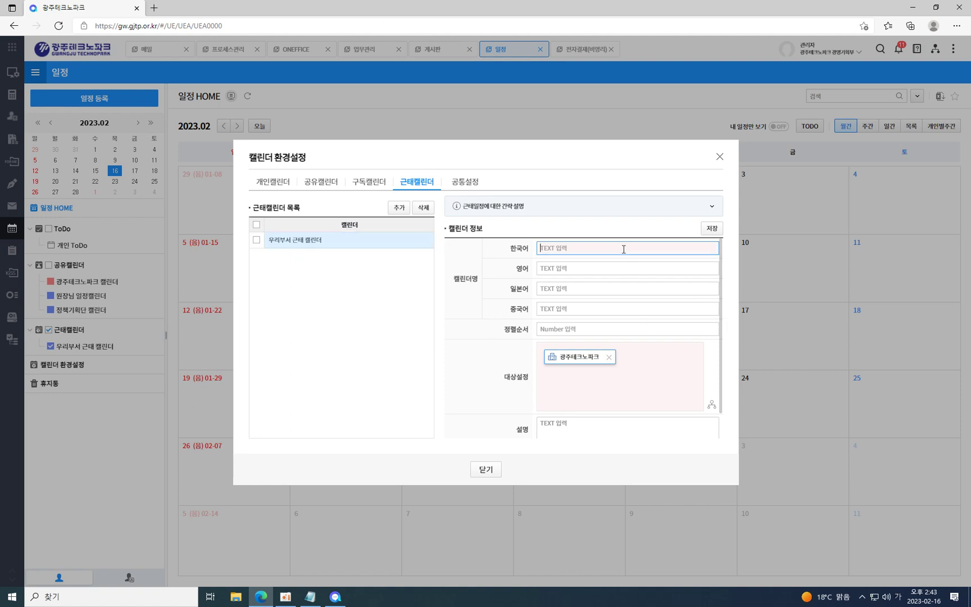
text(광ㅈ테크노파크)
scroll(611, 368, down, 1)
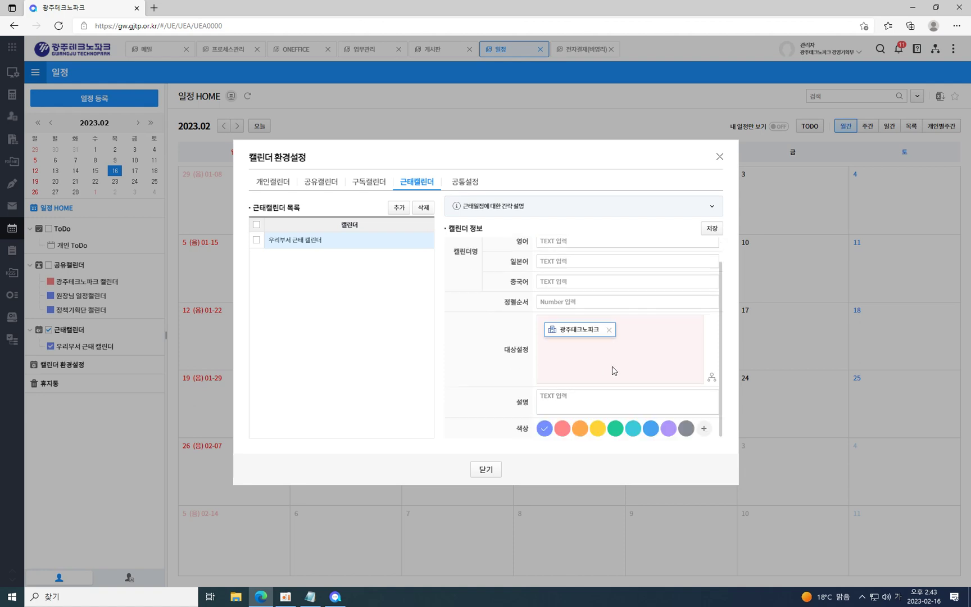
click(635, 427)
scroll(638, 427, down, 1)
click(635, 429)
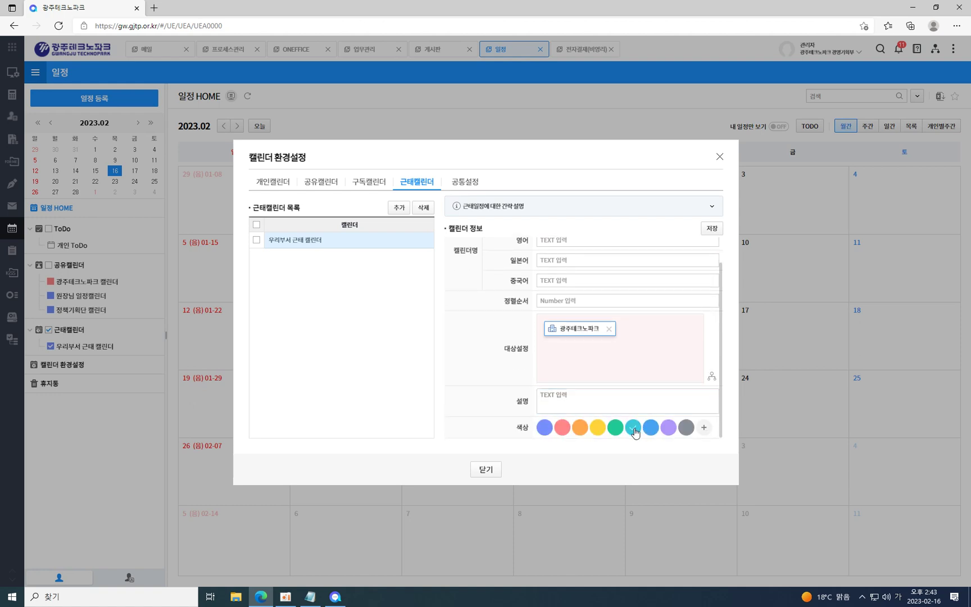
click(711, 229)
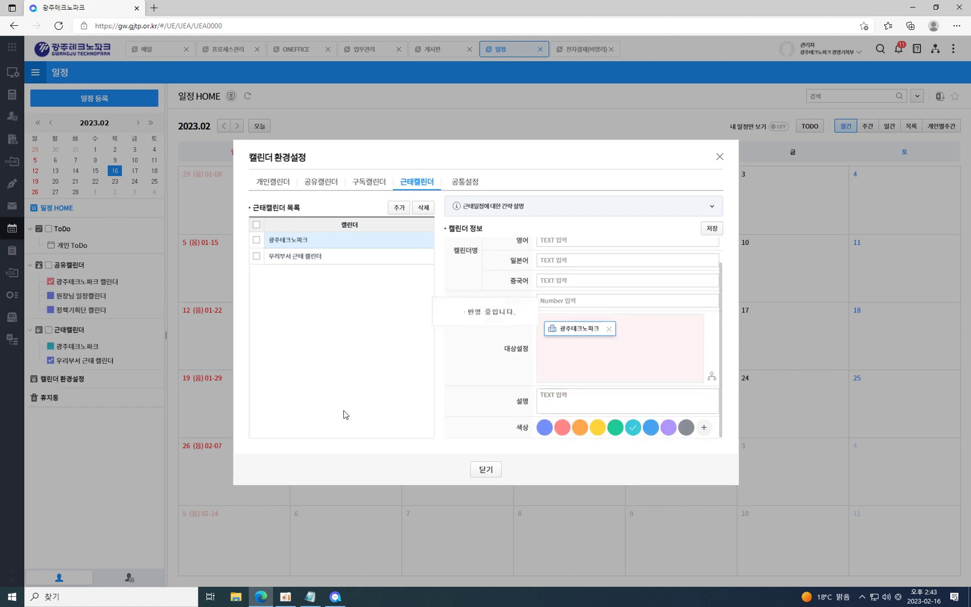
click(719, 157)
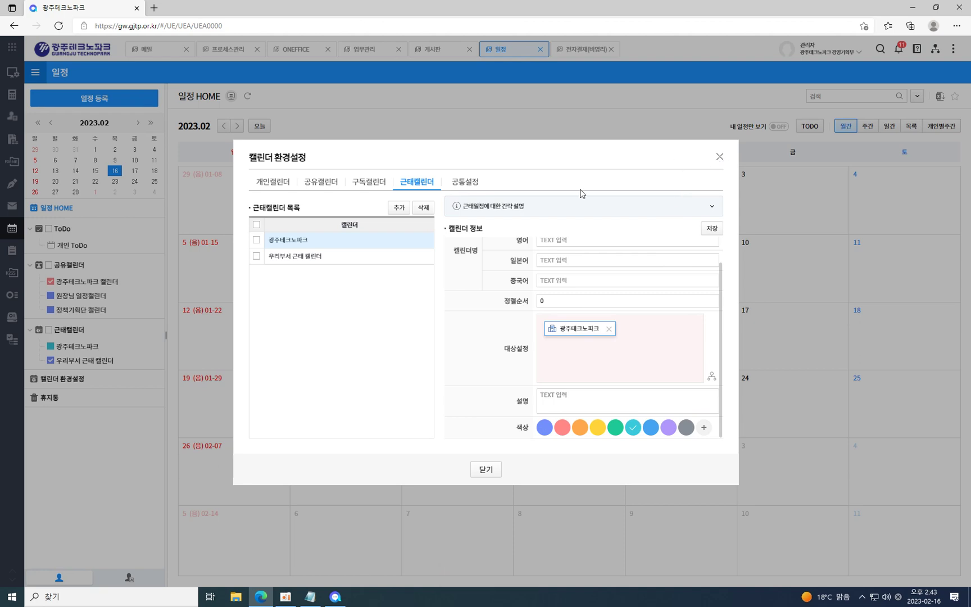
Display only the 광주테크노파크 attendance calendar in the sidebar.
click(73, 347)
click(51, 360)
click(51, 362)
click(50, 331)
click(50, 346)
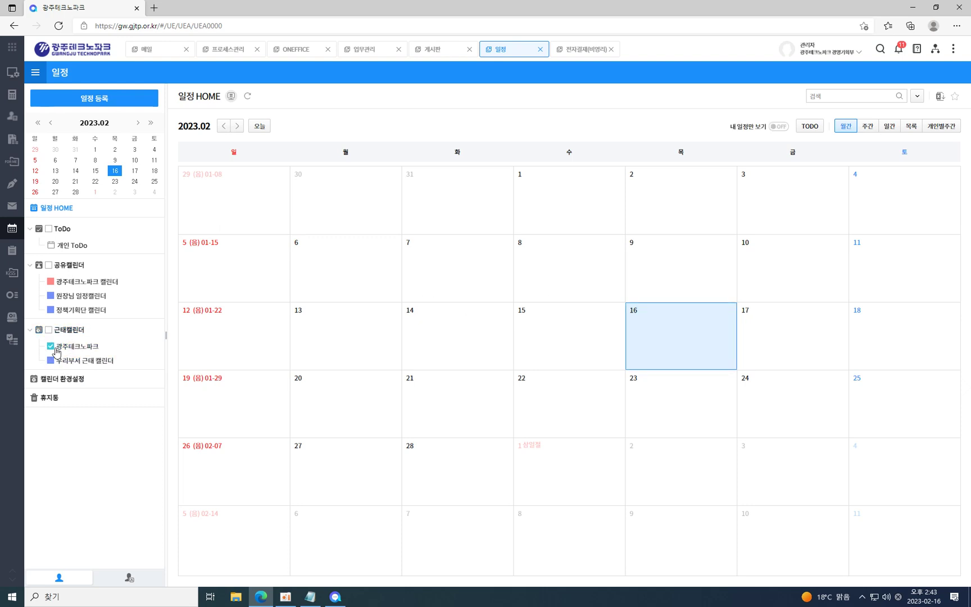
Show the 광주테크노파크 캘린더 and browse the shared, attendance and common settings tabs.
click(82, 287)
click(75, 379)
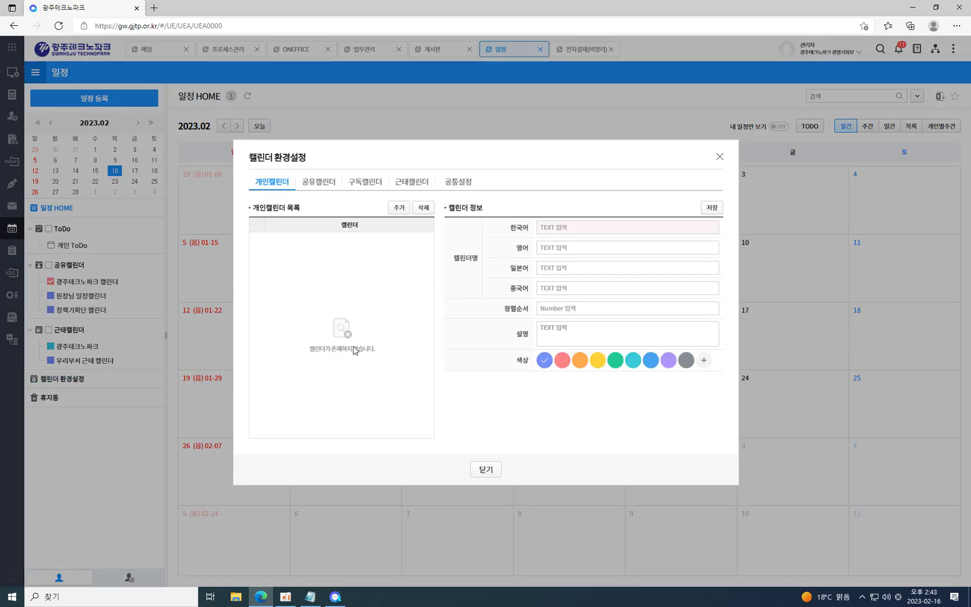
click(312, 184)
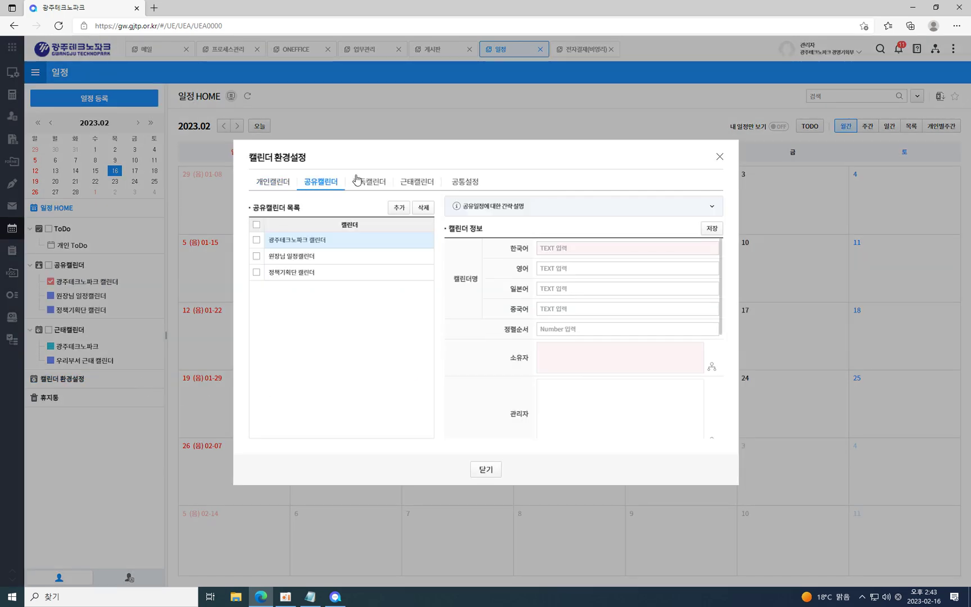
click(415, 187)
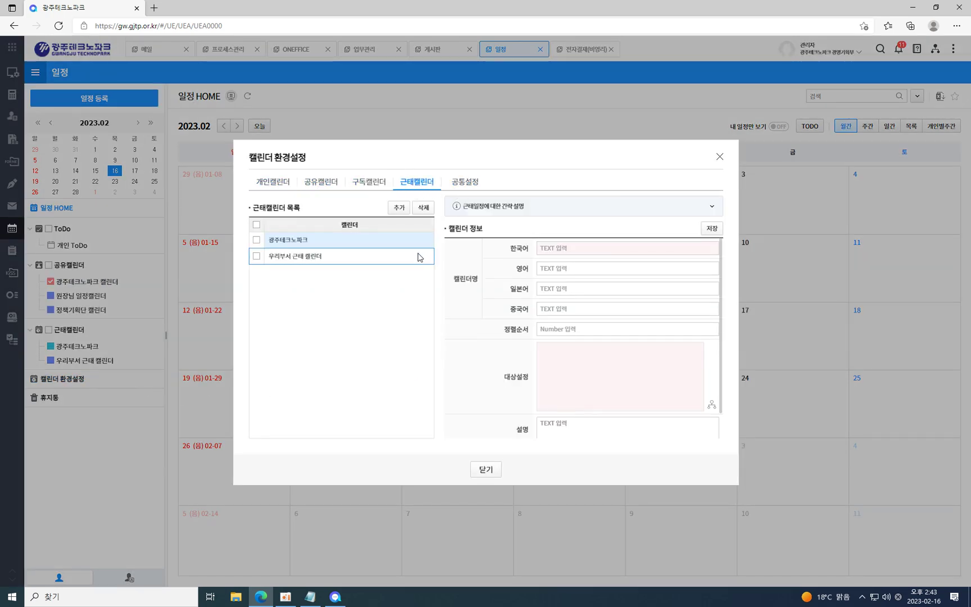
click(465, 183)
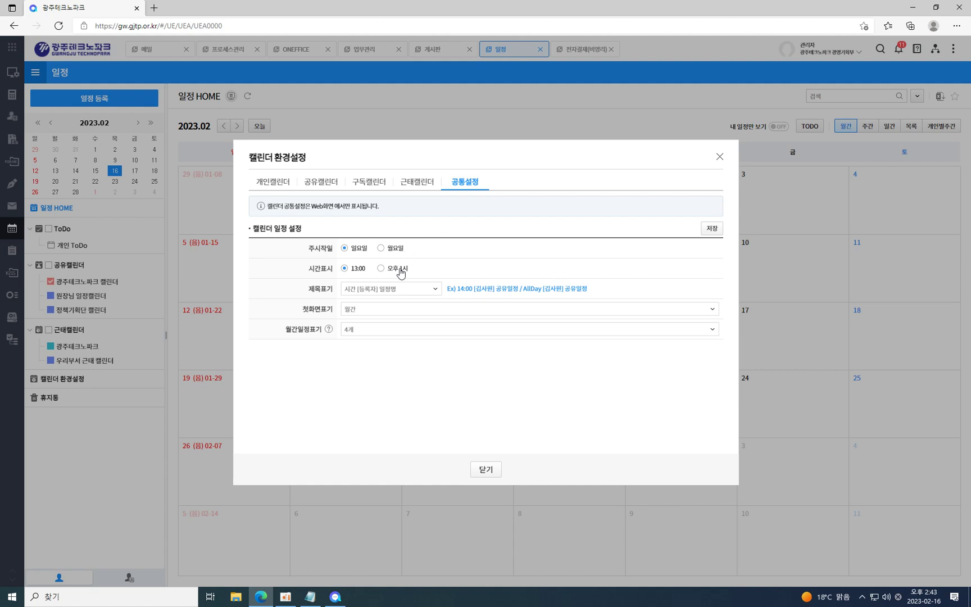
Keep the 시간 [등록자] 일정명 title format and try the 주간 starting view.
click(397, 289)
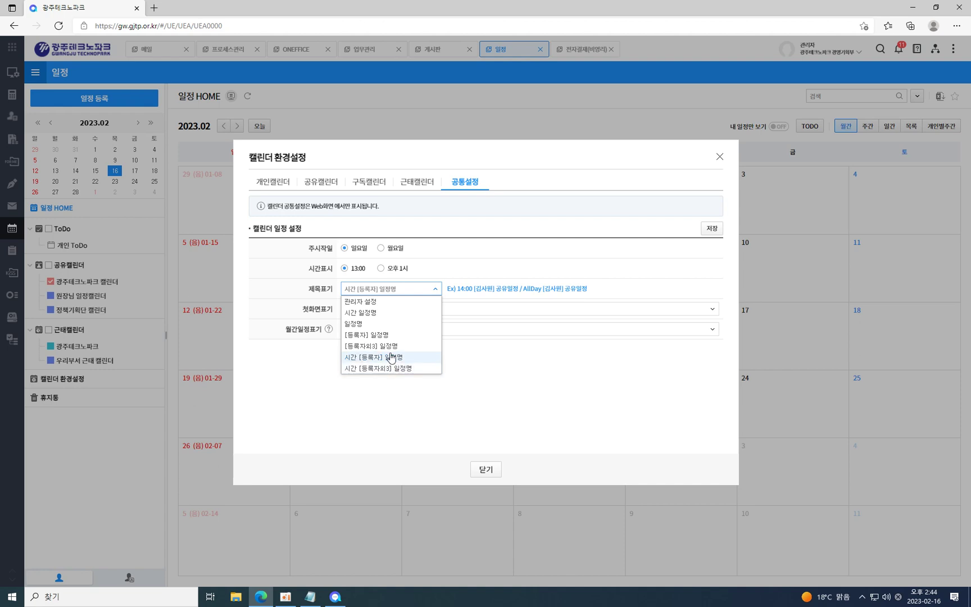
click(389, 357)
click(365, 308)
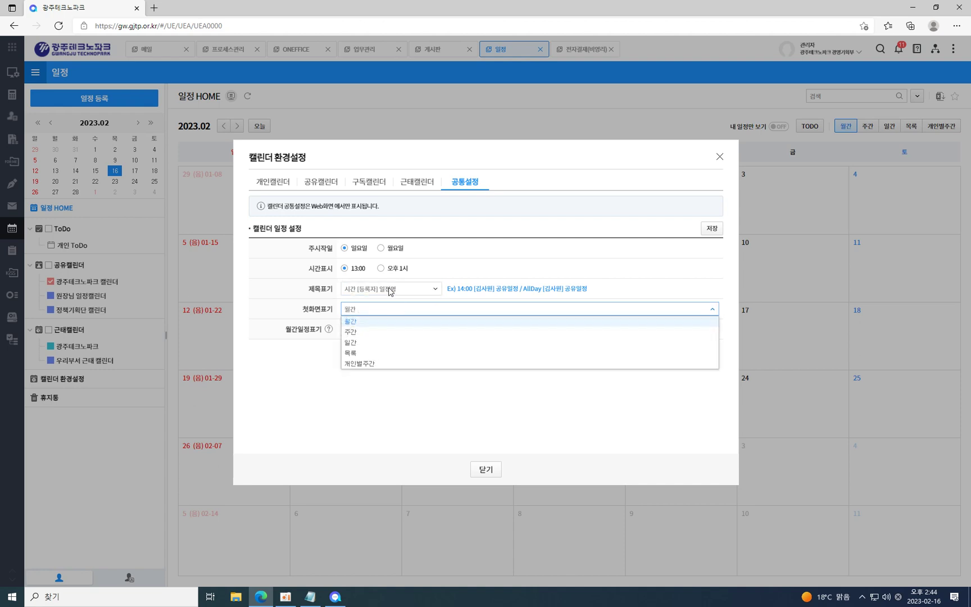
click(286, 305)
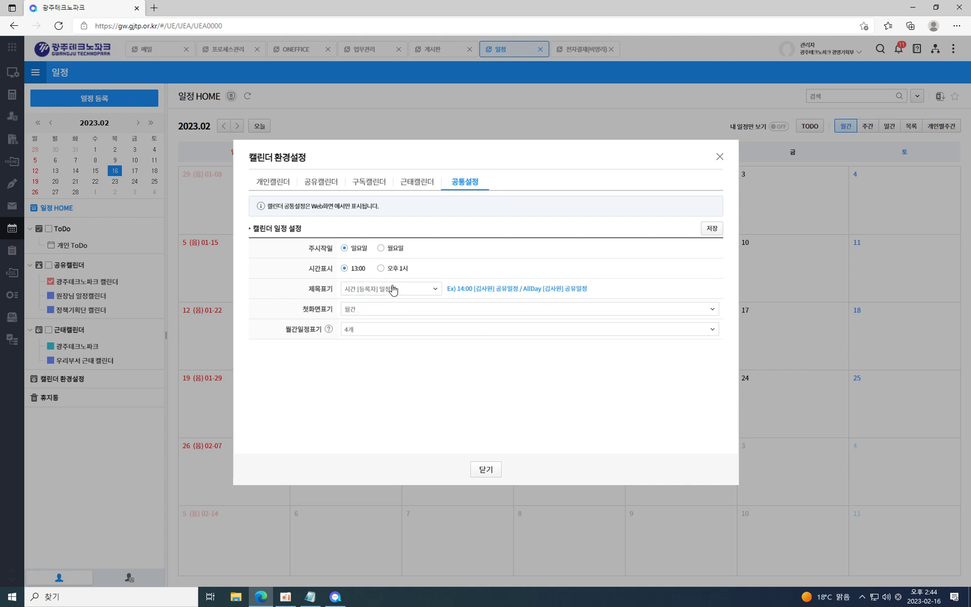
click(385, 309)
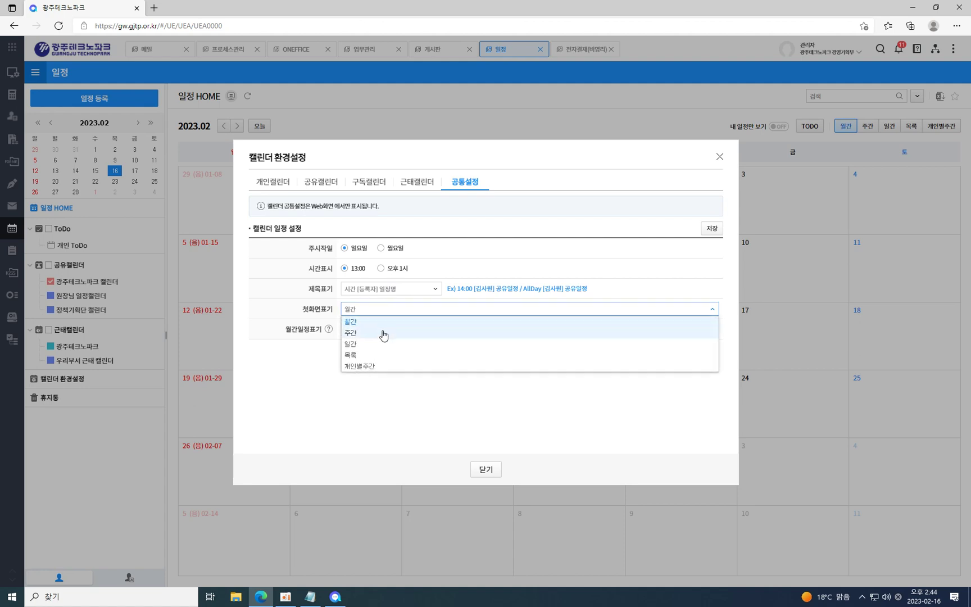
click(374, 334)
Restore the 월간 starting view, keep 4 monthly events, and close the settings.
click(376, 332)
click(420, 312)
click(420, 312)
click(387, 321)
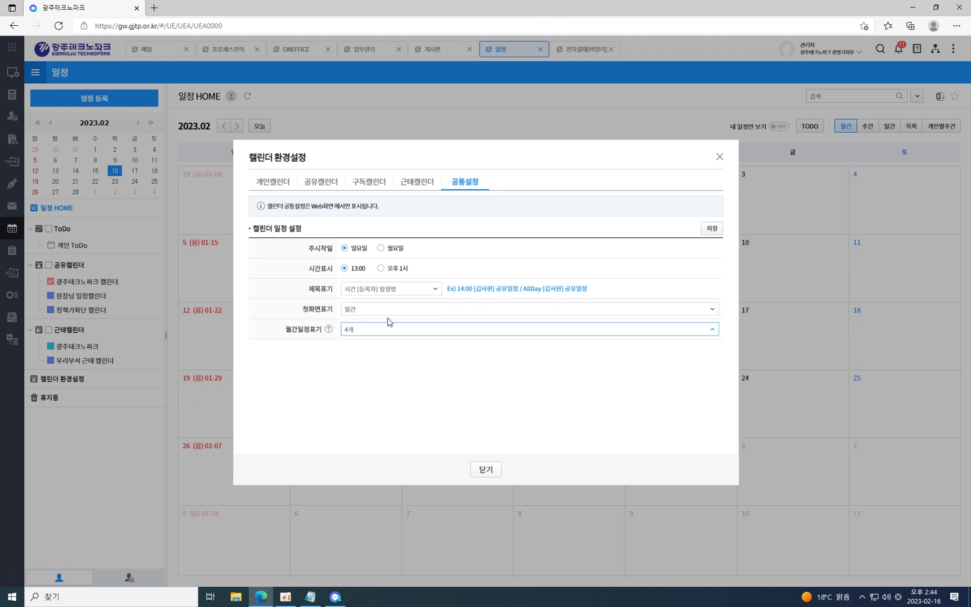
click(387, 329)
click(490, 469)
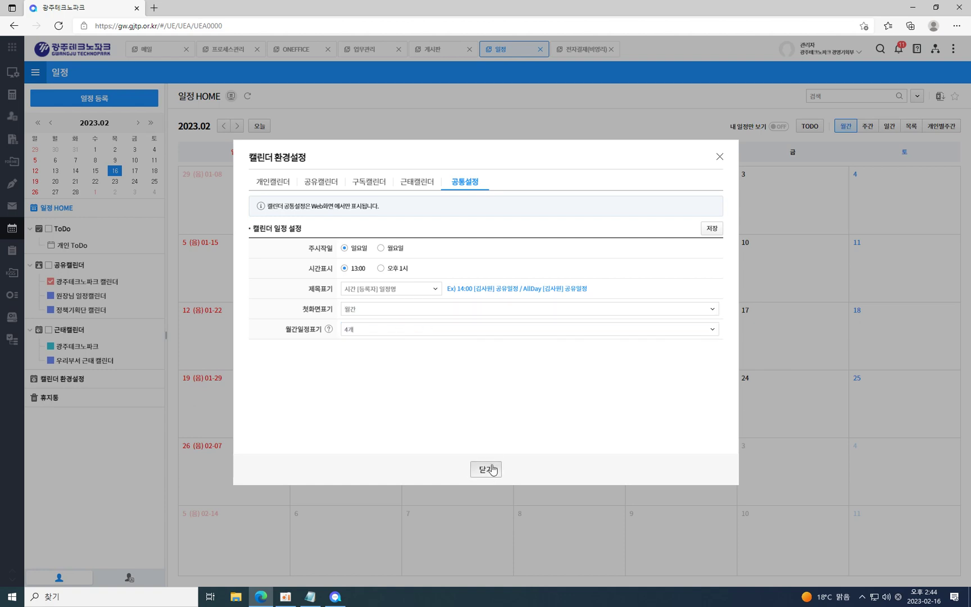
click(491, 470)
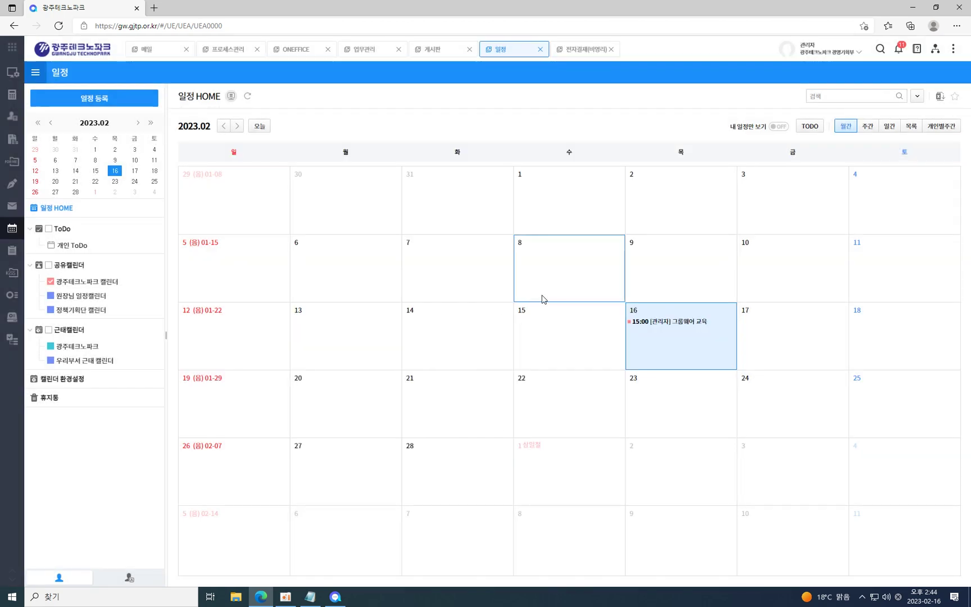
click(866, 127)
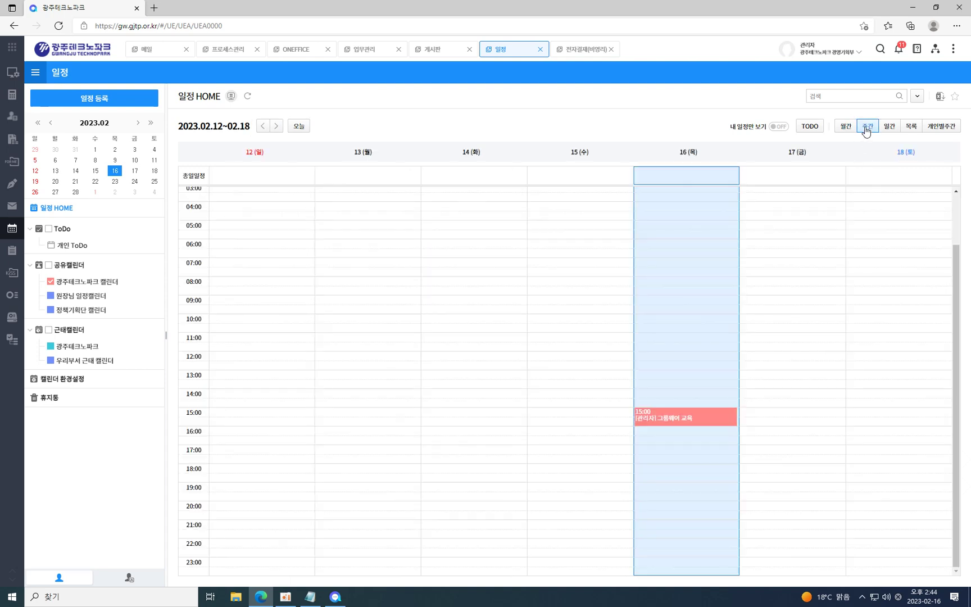
click(888, 126)
click(912, 127)
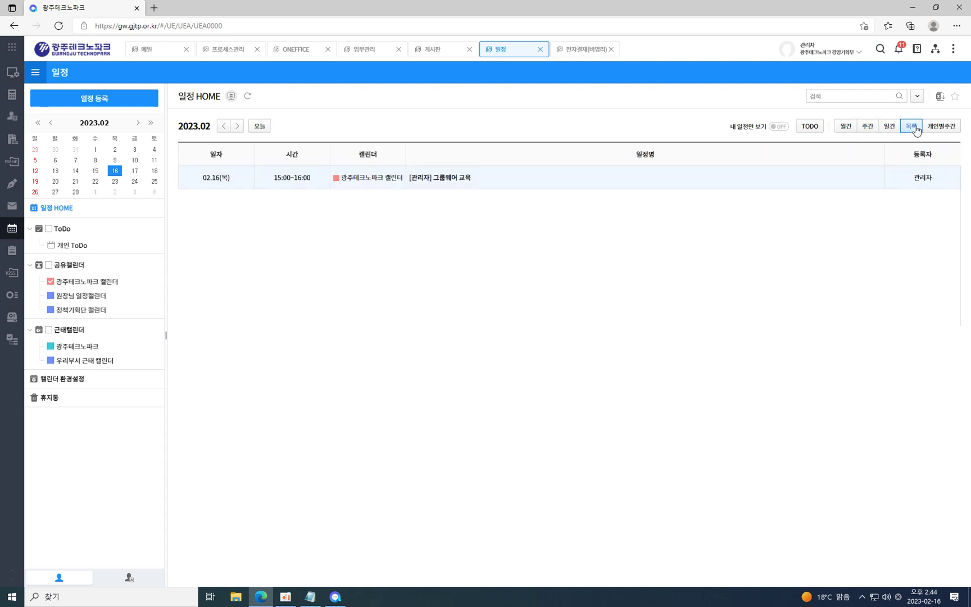
click(889, 128)
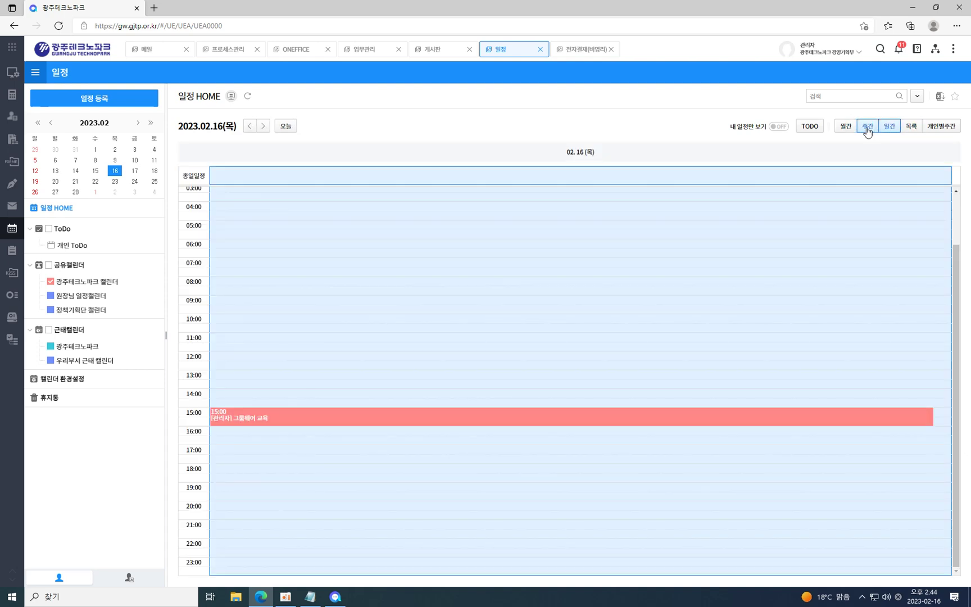
click(867, 129)
click(847, 127)
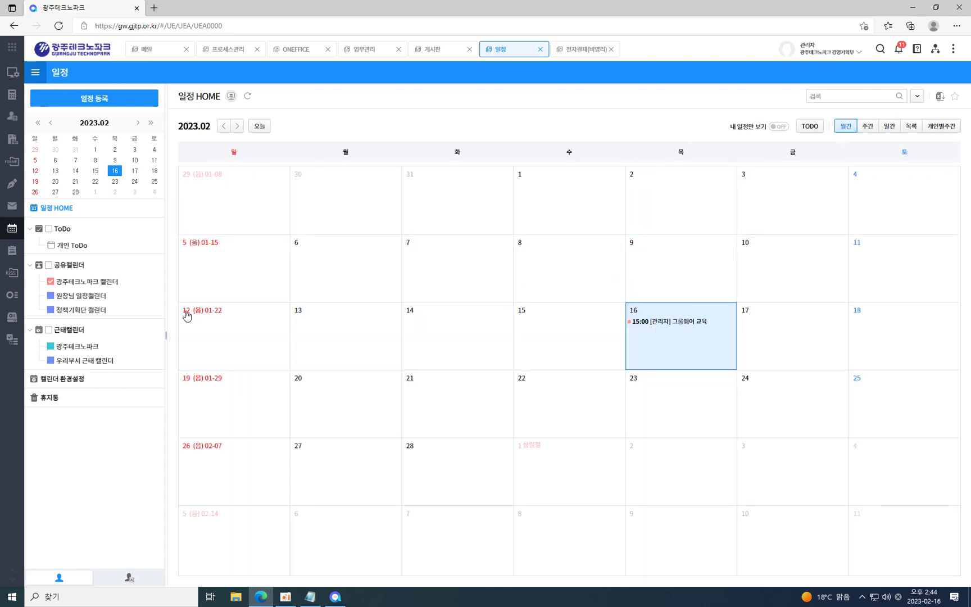
Browse the 공지사항 notice board and 자료실 archive under 사내게시판.
mouse_move(13, 339)
click(50, 254)
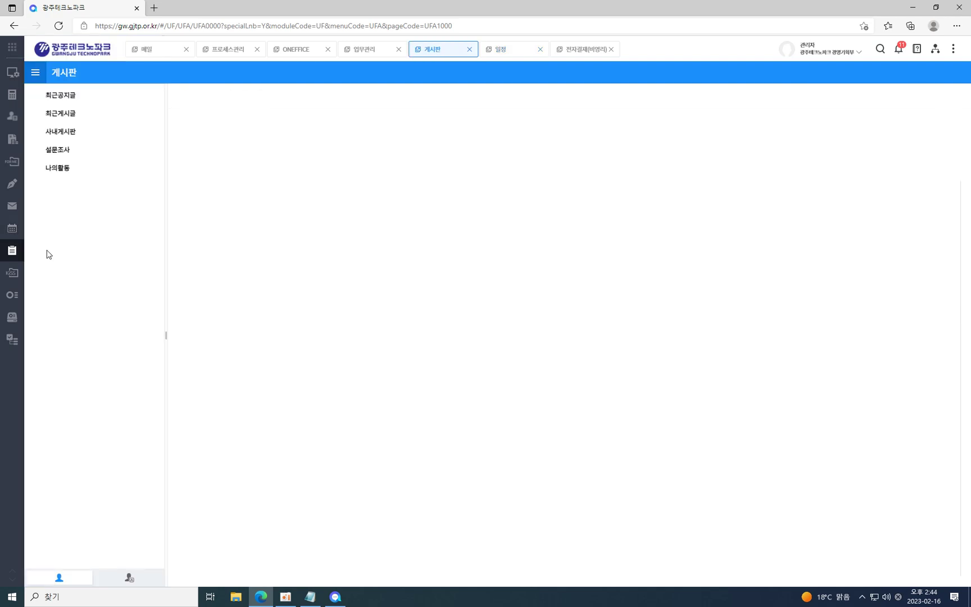
click(35, 134)
click(61, 149)
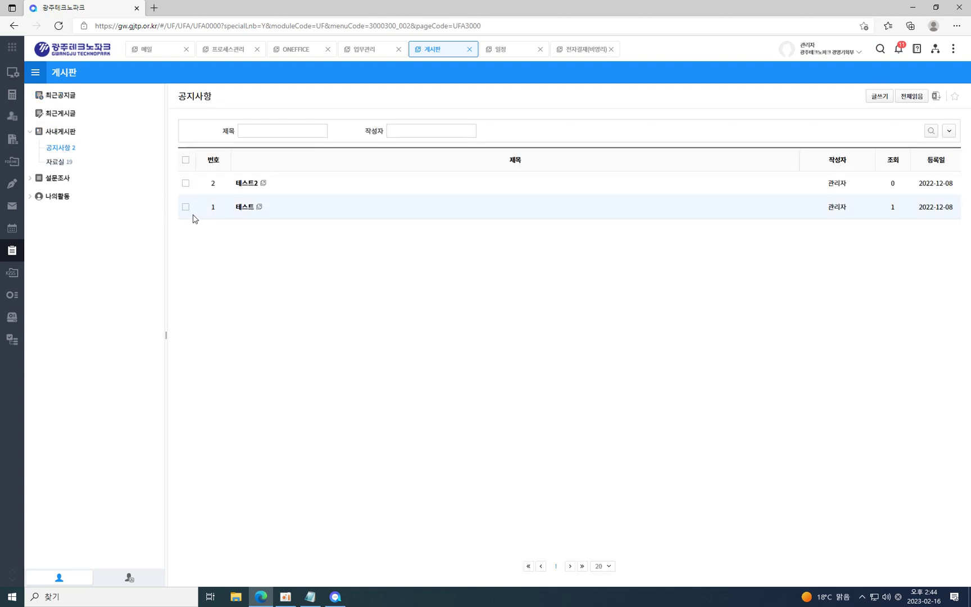
click(59, 164)
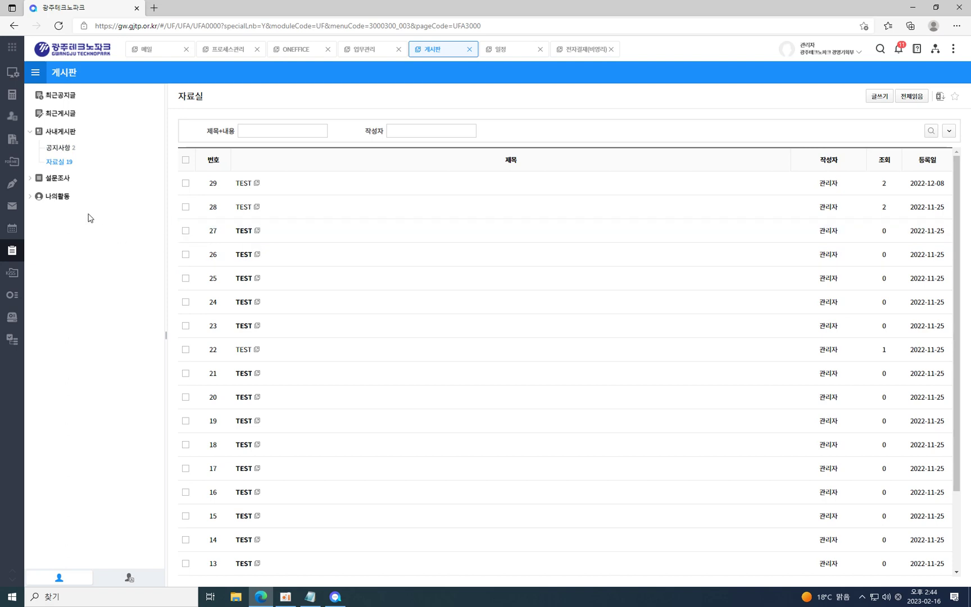
click(58, 147)
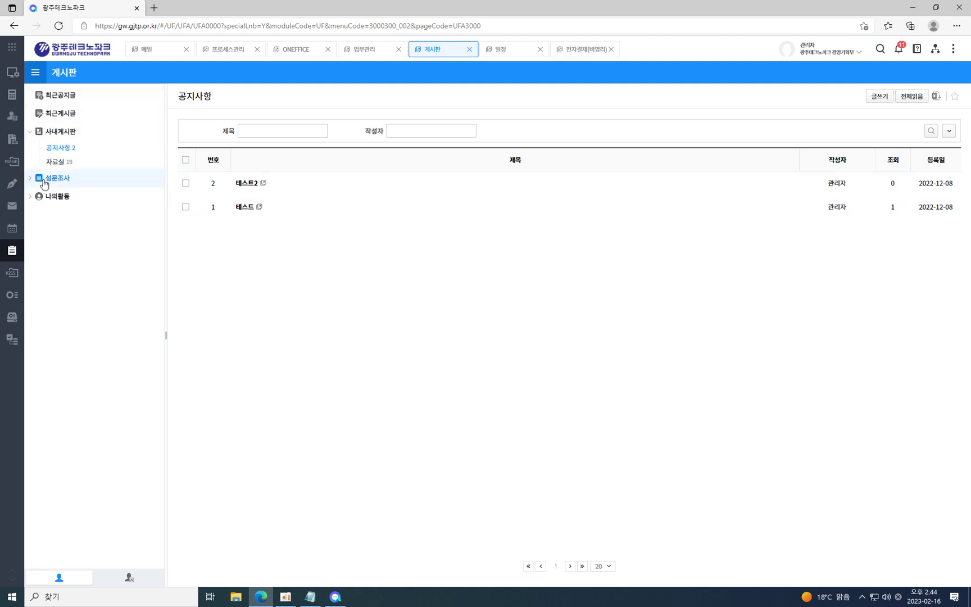
Review the 워크숍 장소 투표 survey in the 설문조사 list.
click(44, 184)
click(59, 194)
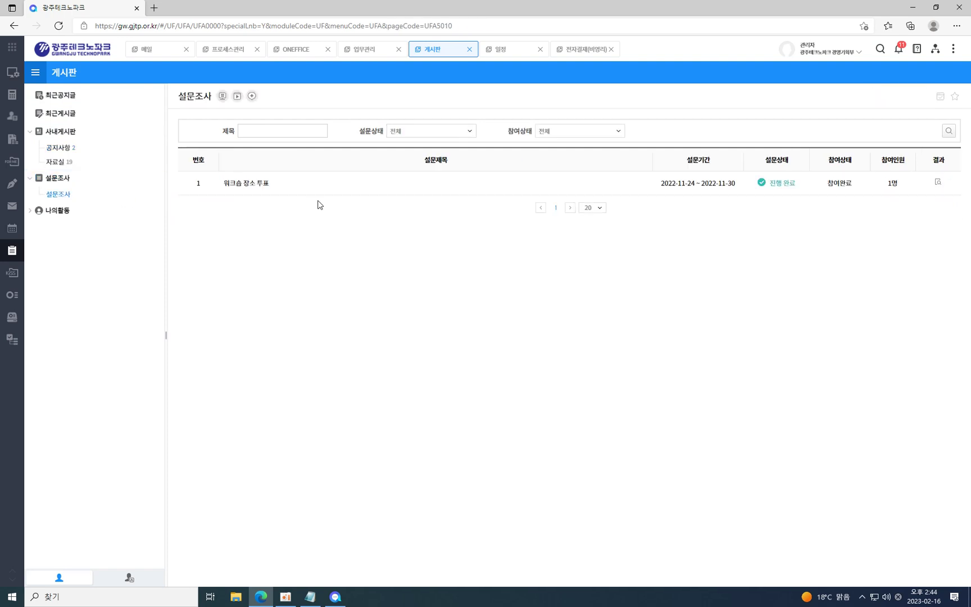
click(251, 187)
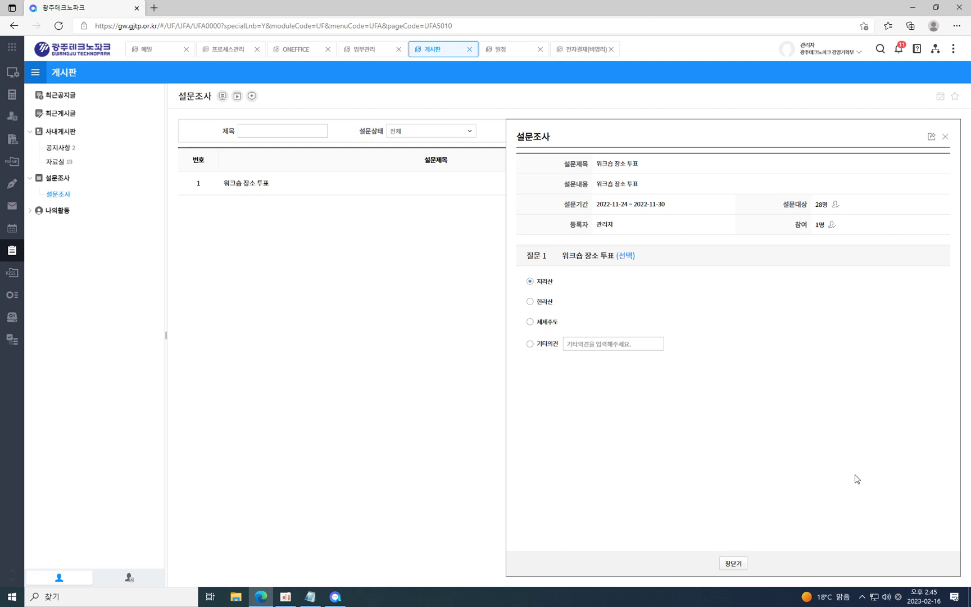
click(735, 565)
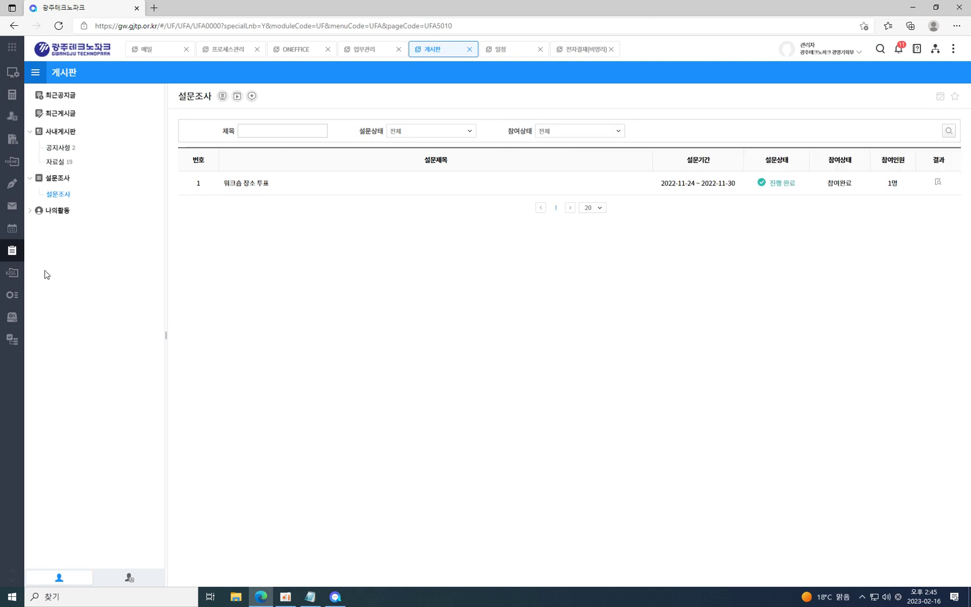
Check my posts and scraps under 나의활동, then go to 업무관리.
click(59, 211)
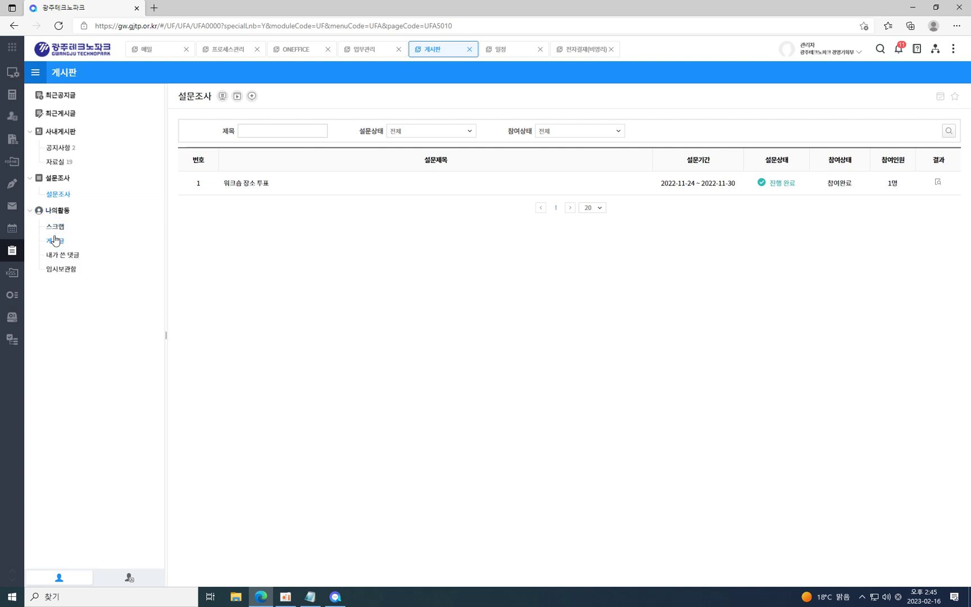
click(55, 240)
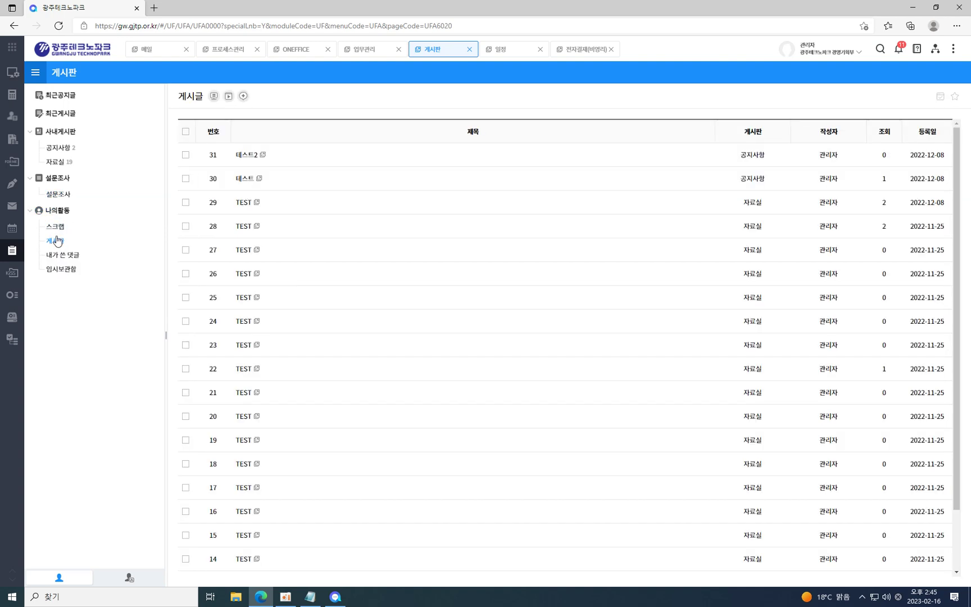
click(58, 230)
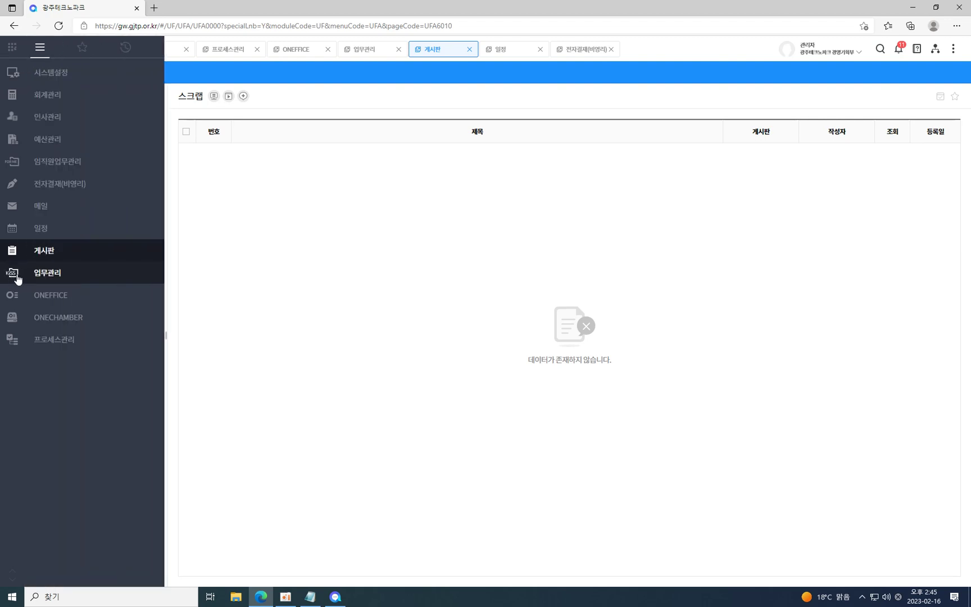
click(15, 276)
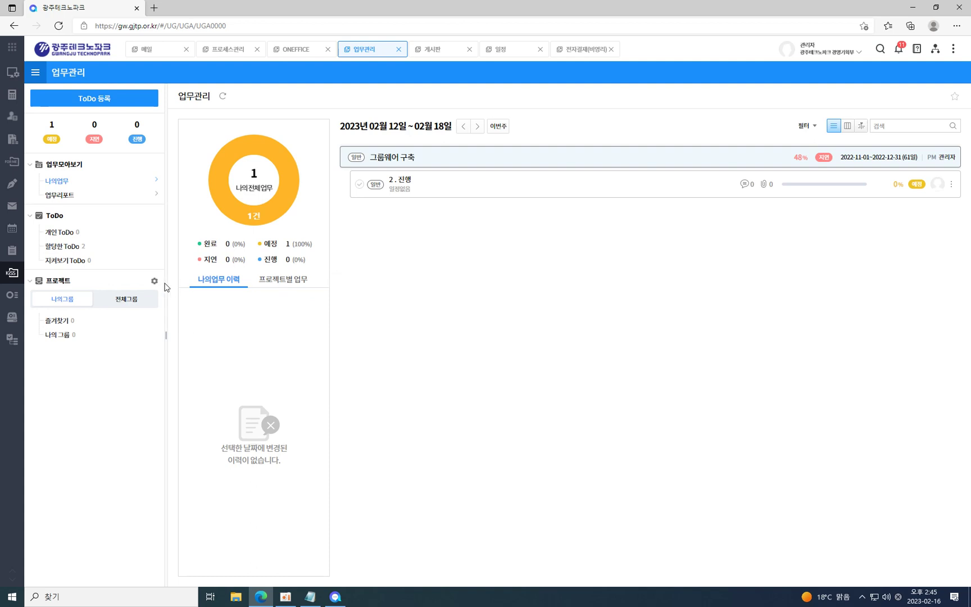
Switch the project list between all groups and my groups, then glance at 그룹웨어 구축's details.
click(132, 302)
click(70, 304)
click(155, 282)
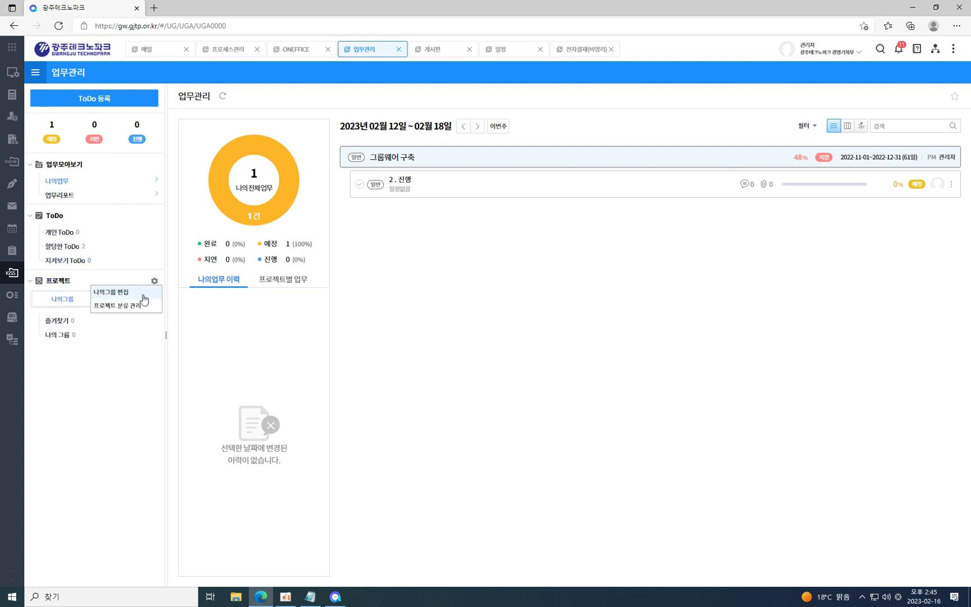
click(107, 349)
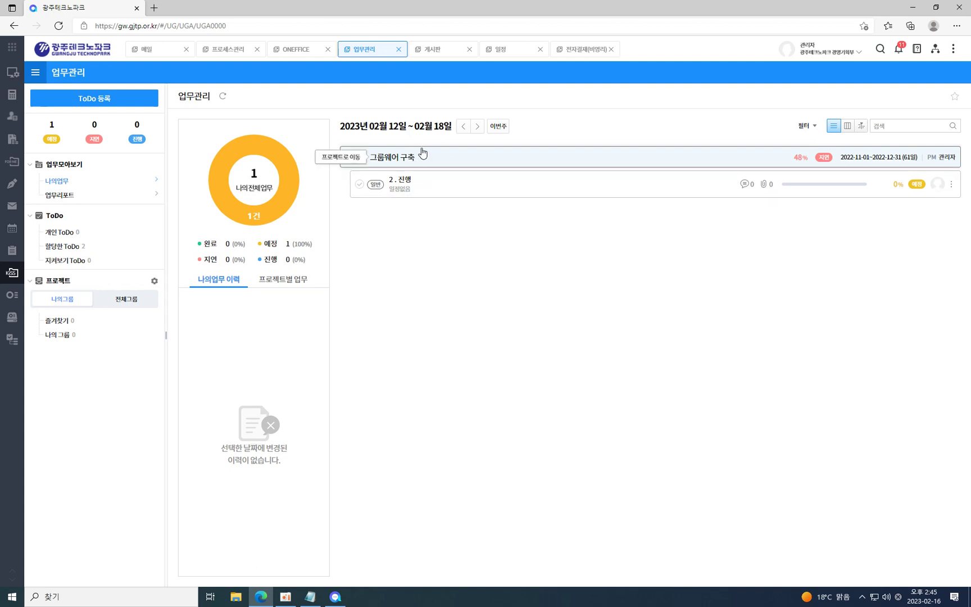
click(410, 160)
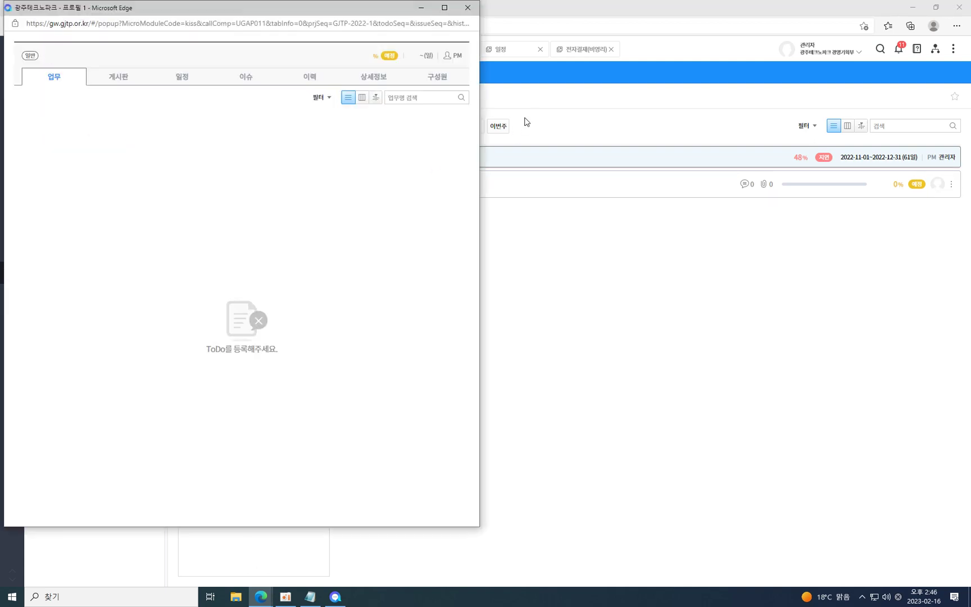
click(465, 8)
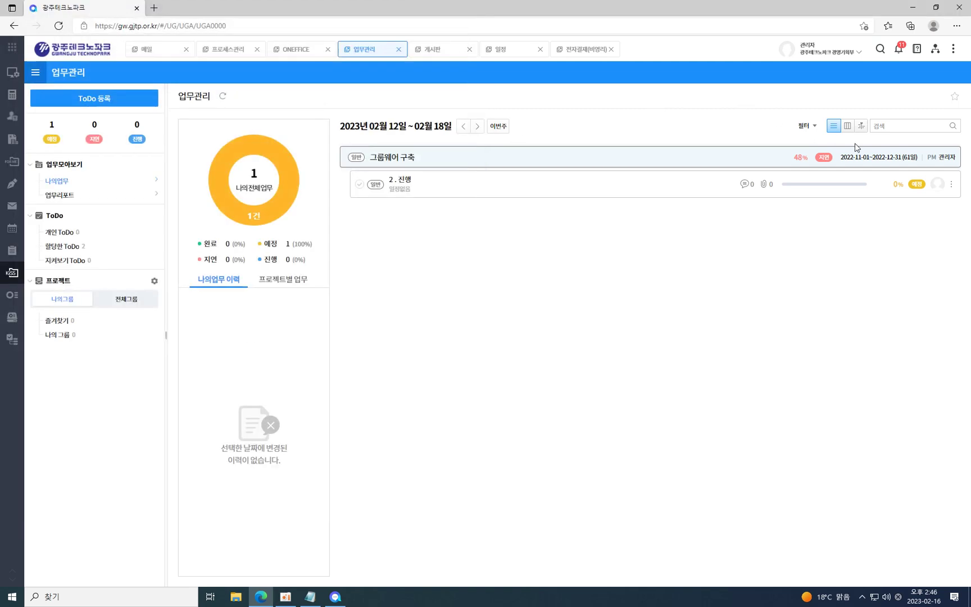
Reopen the 그룹웨어 구축 window, put its 상세정보 into edit mode, and show the 구성원 tab.
click(944, 159)
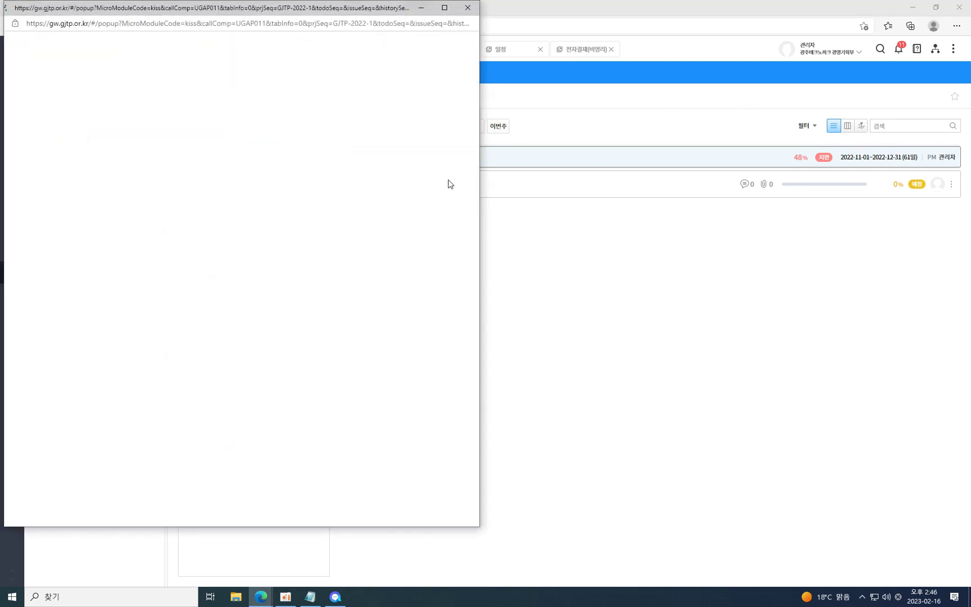
drag(354, 8, 575, 64)
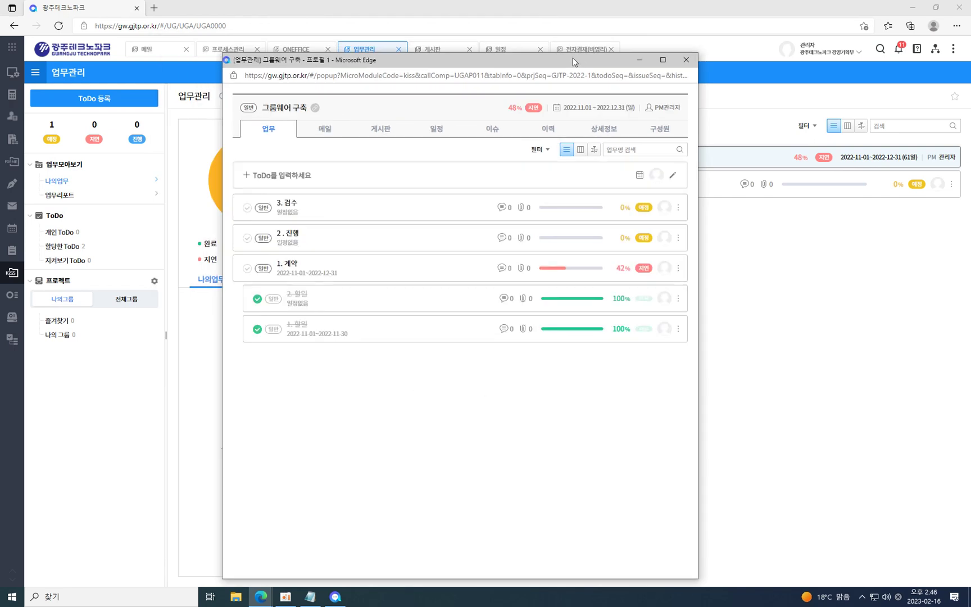
click(599, 132)
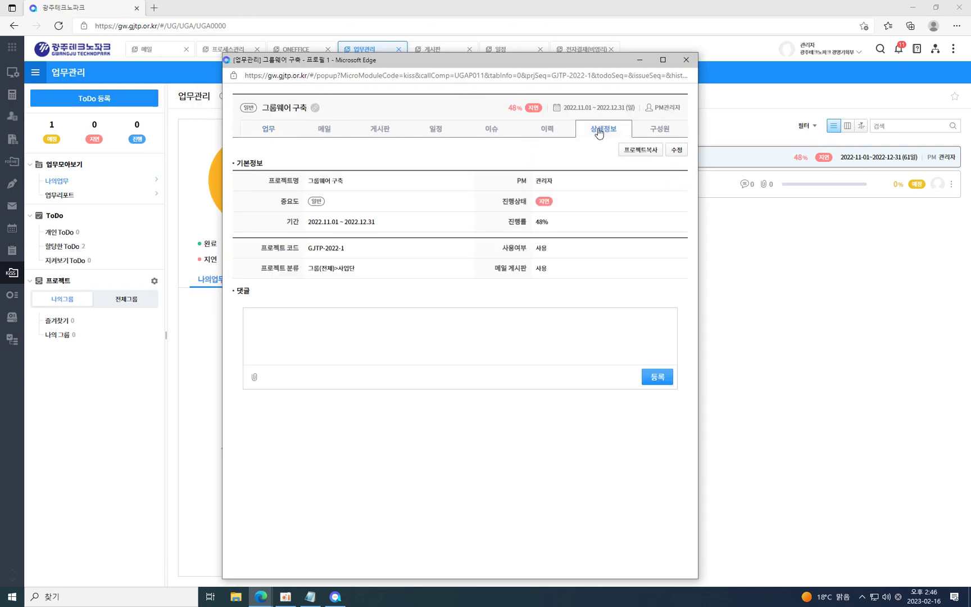
click(678, 152)
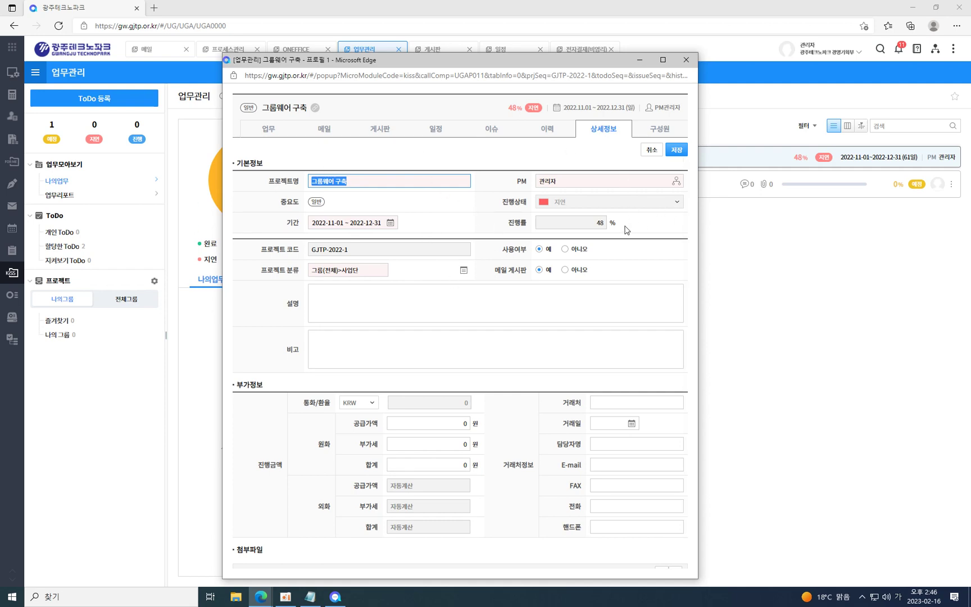
scroll(619, 235, down, 1)
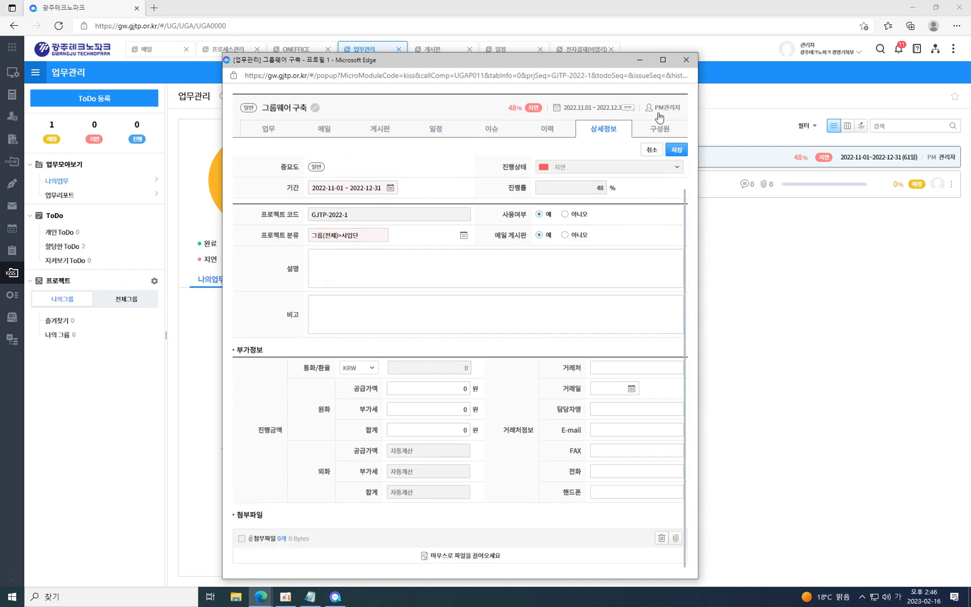
click(649, 128)
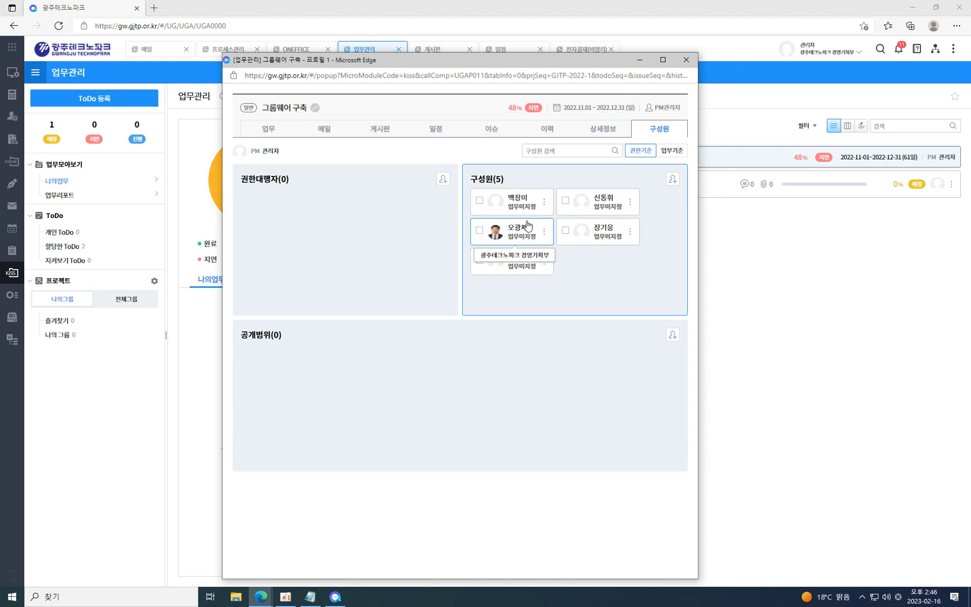
Add all five 총무관리부 staff as members of the 그룹웨어 구축 project.
click(673, 180)
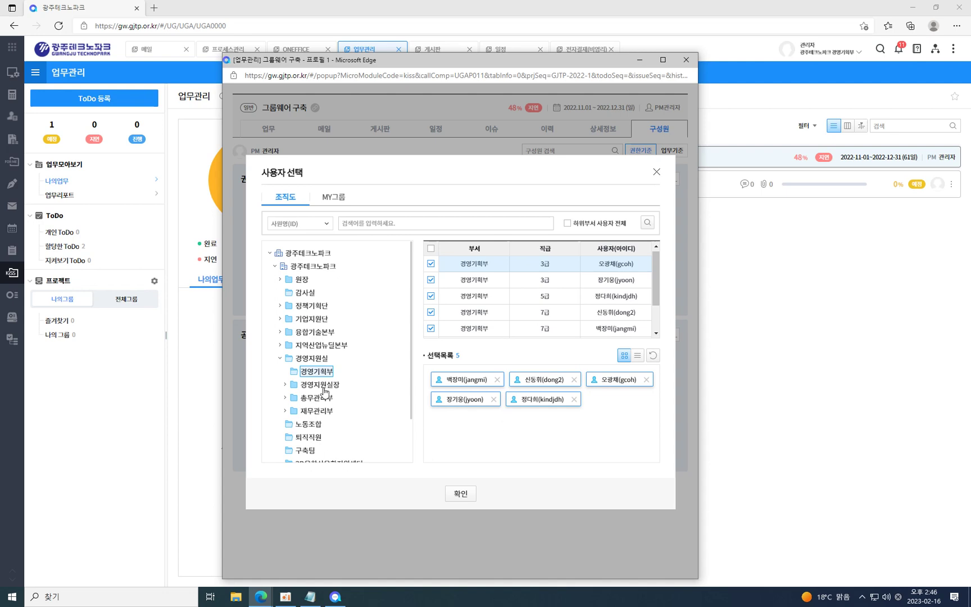
click(288, 397)
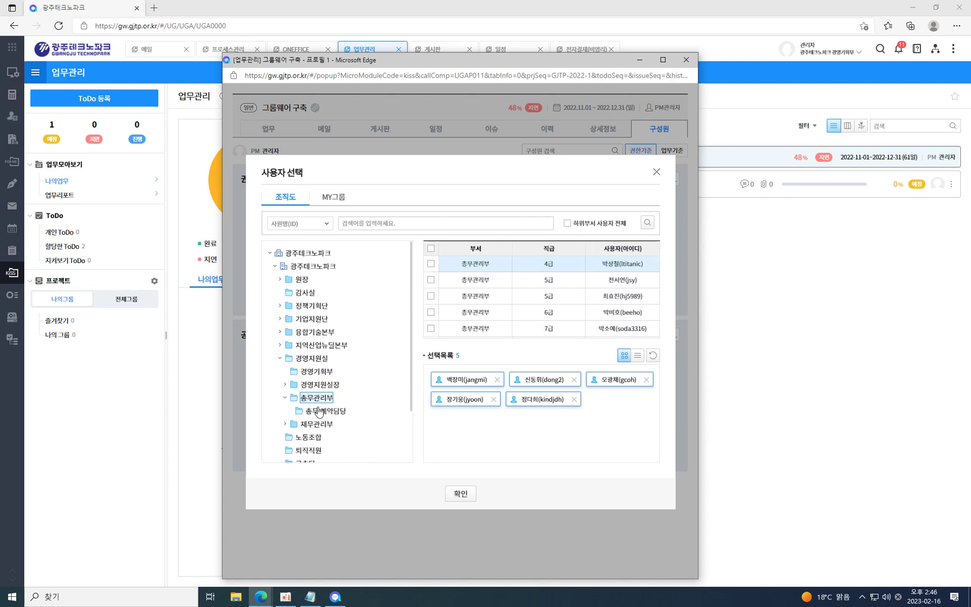
click(431, 248)
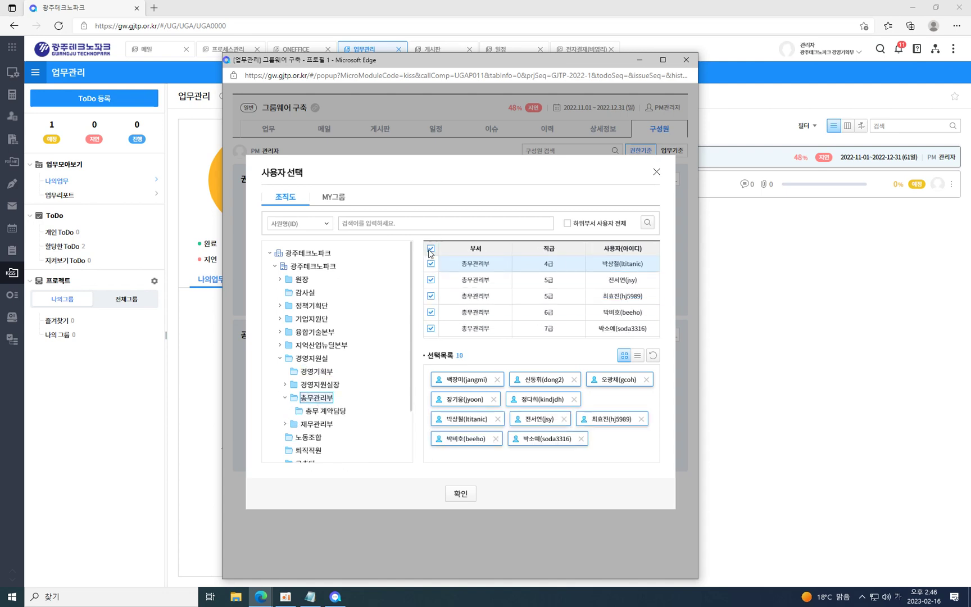
click(461, 494)
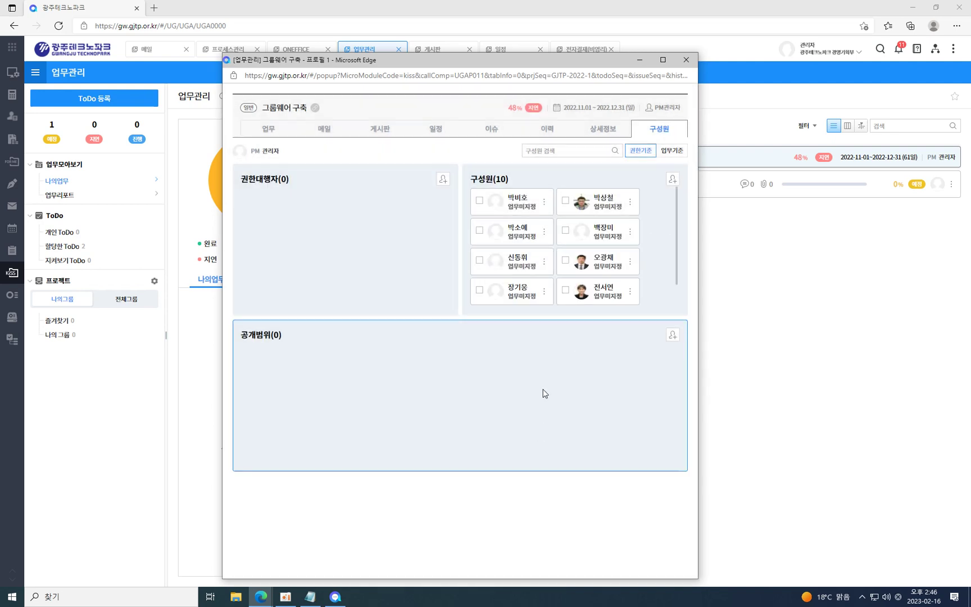
Open the 그룹웨어 구축 room from the messenger's 프로젝트미팅룸 list and enlarge its chat window.
click(336, 598)
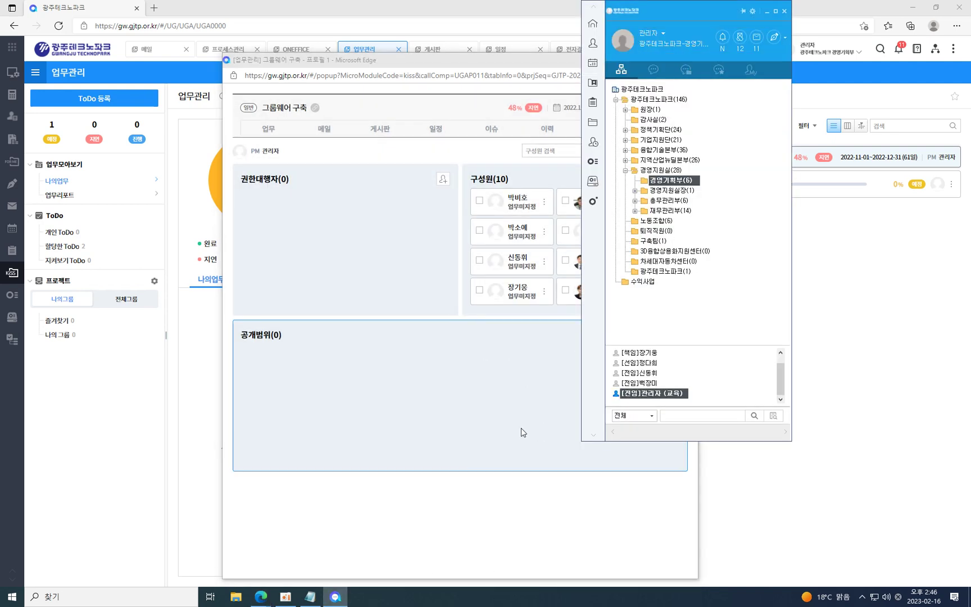
click(686, 69)
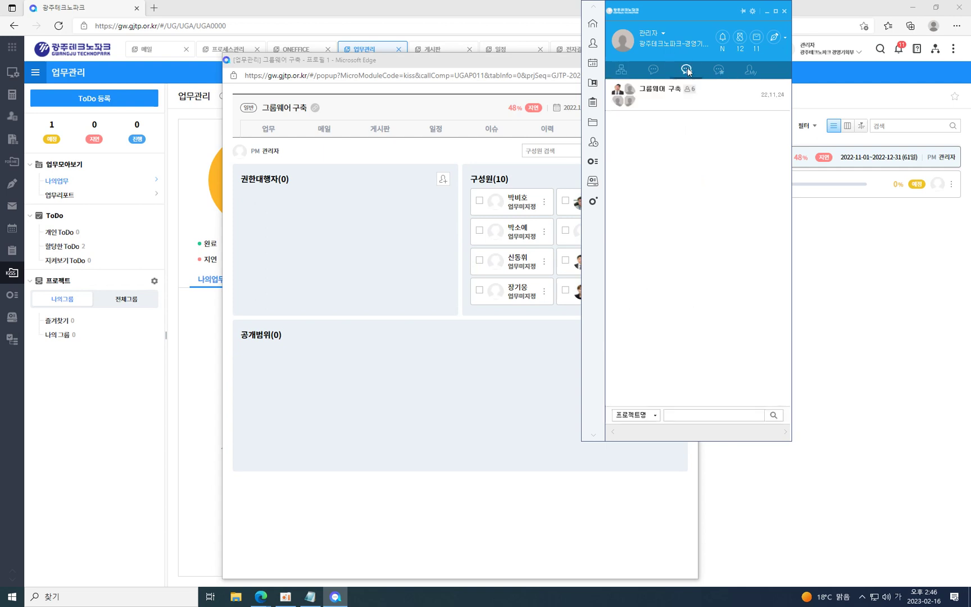
double_click(662, 99)
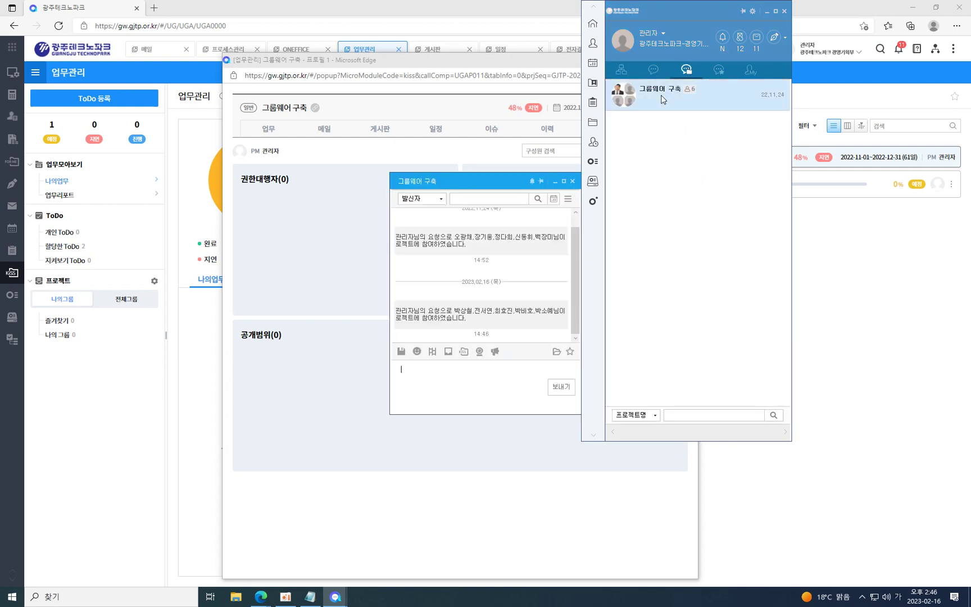
drag(501, 185, 508, 130)
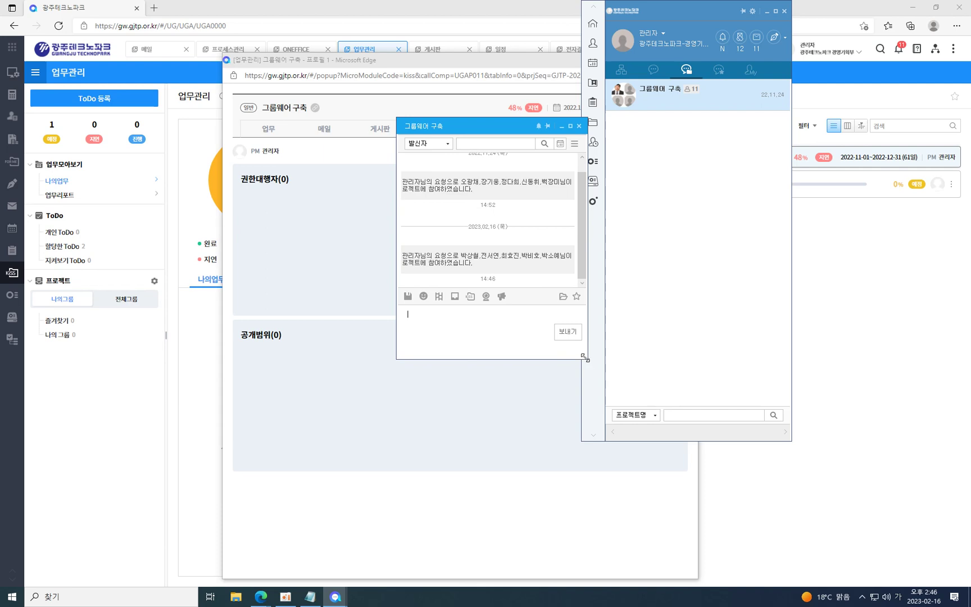
drag(586, 360, 771, 475)
drag(575, 129, 665, 125)
drag(519, 62, 362, 45)
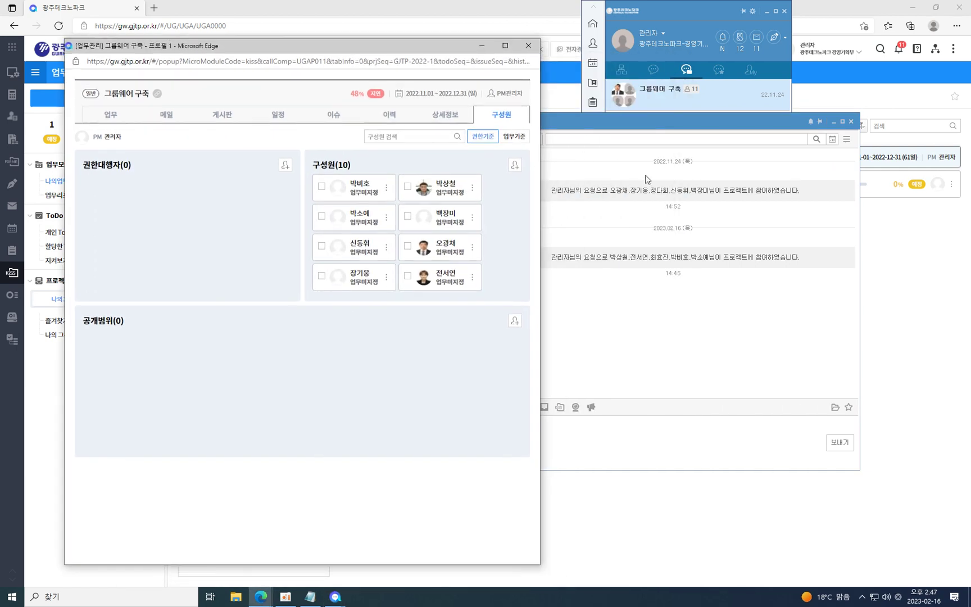
click(672, 345)
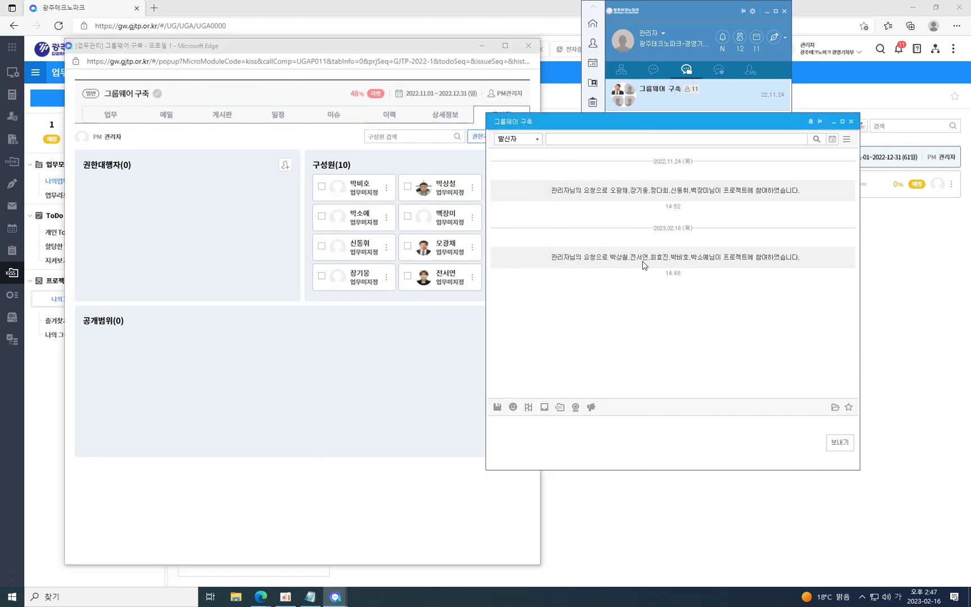
Show and hide the chat room's member list and the sticker picker.
click(850, 139)
click(847, 140)
click(512, 407)
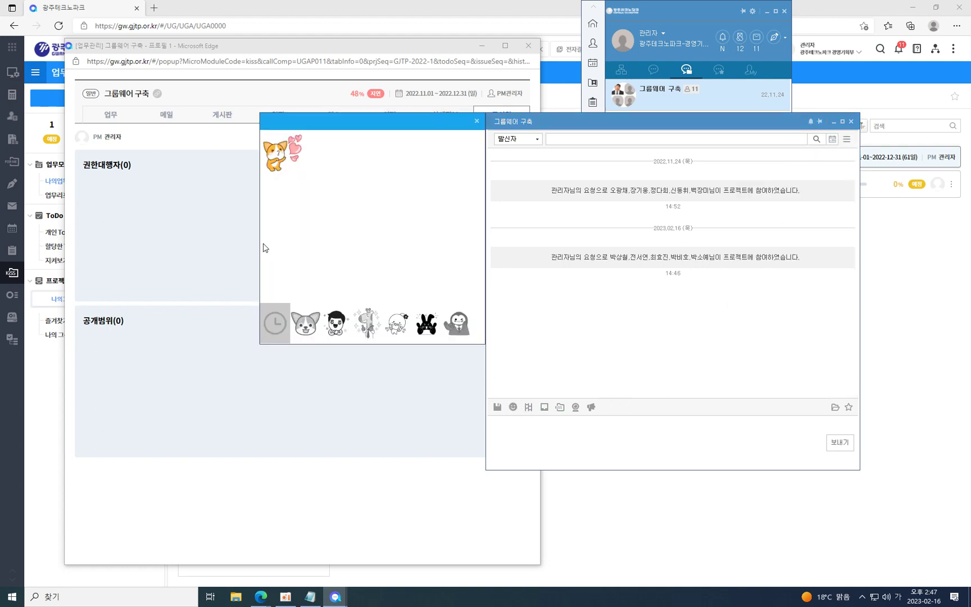
click(477, 121)
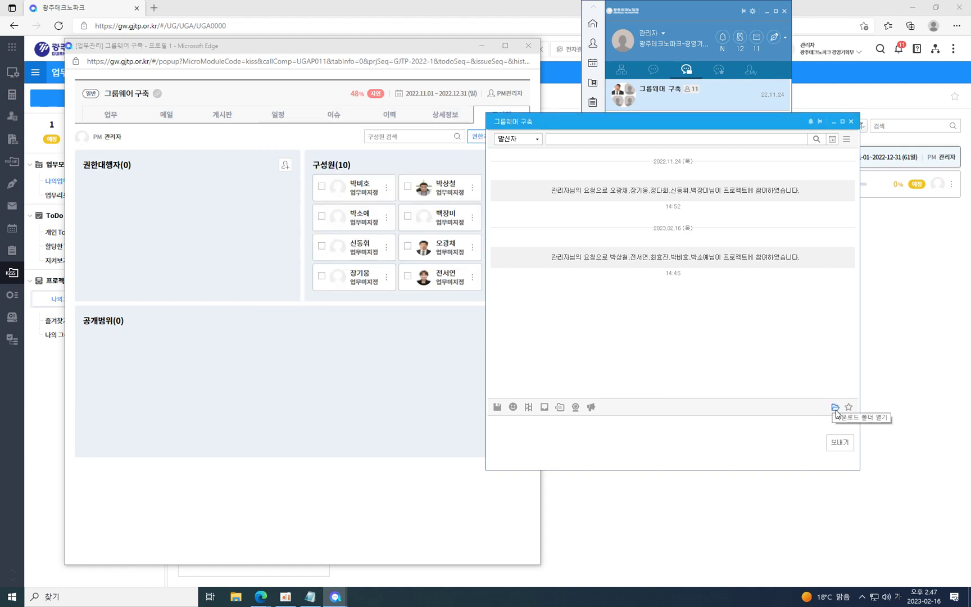
Open the project's 업무 관리 page from chat, check 구성원 and 상세정보, then return to the ToDo list.
click(559, 408)
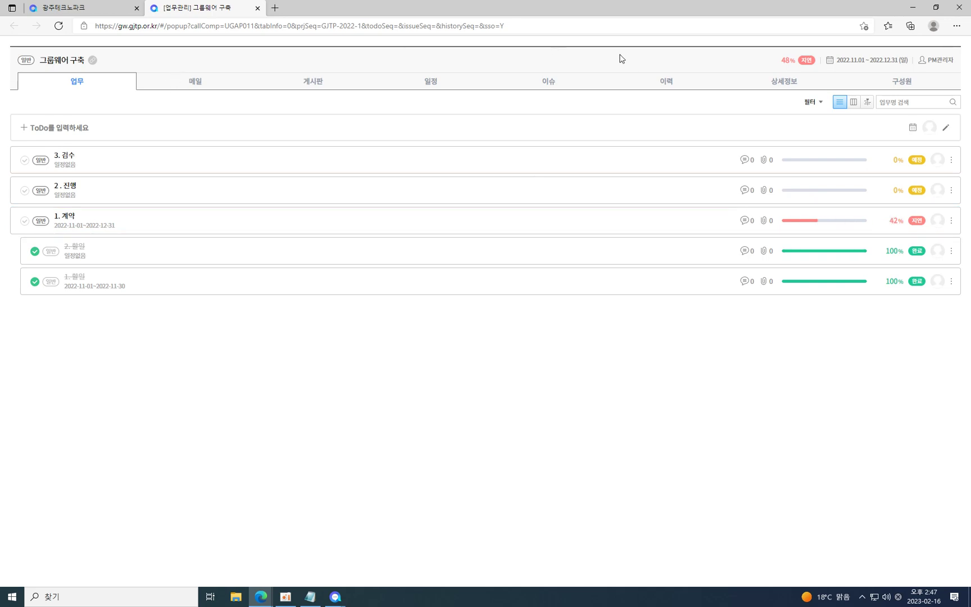
click(903, 84)
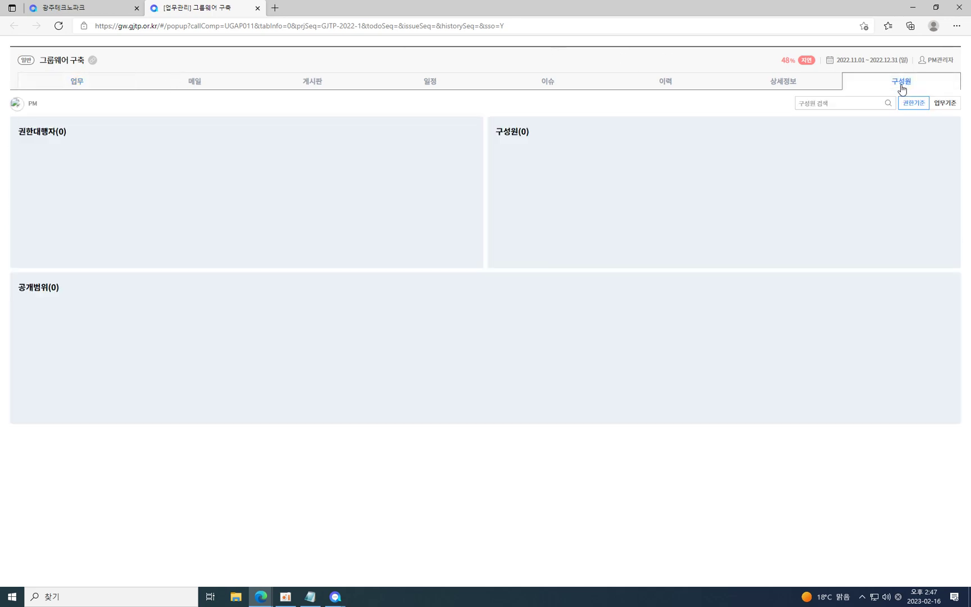
click(789, 89)
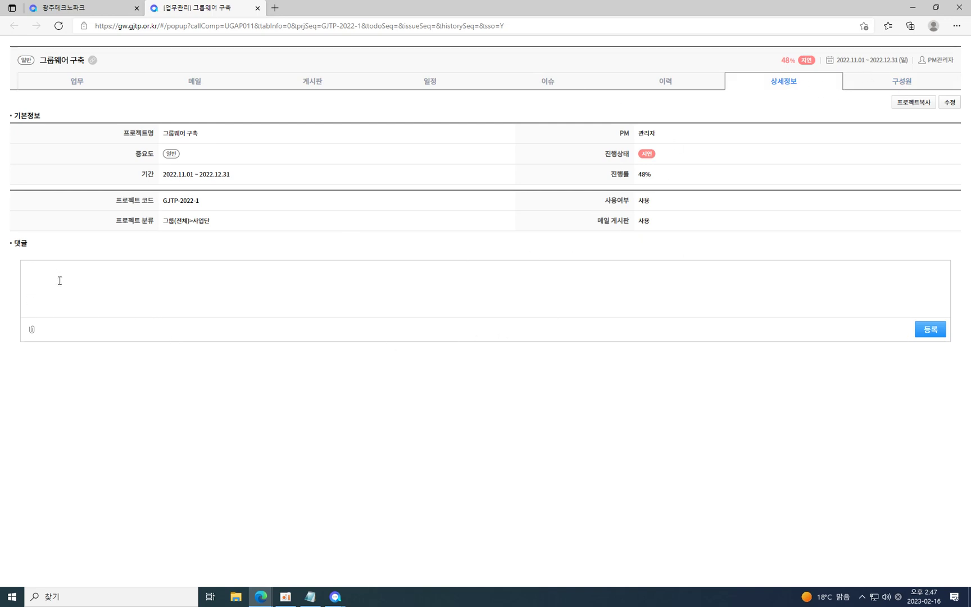
click(85, 83)
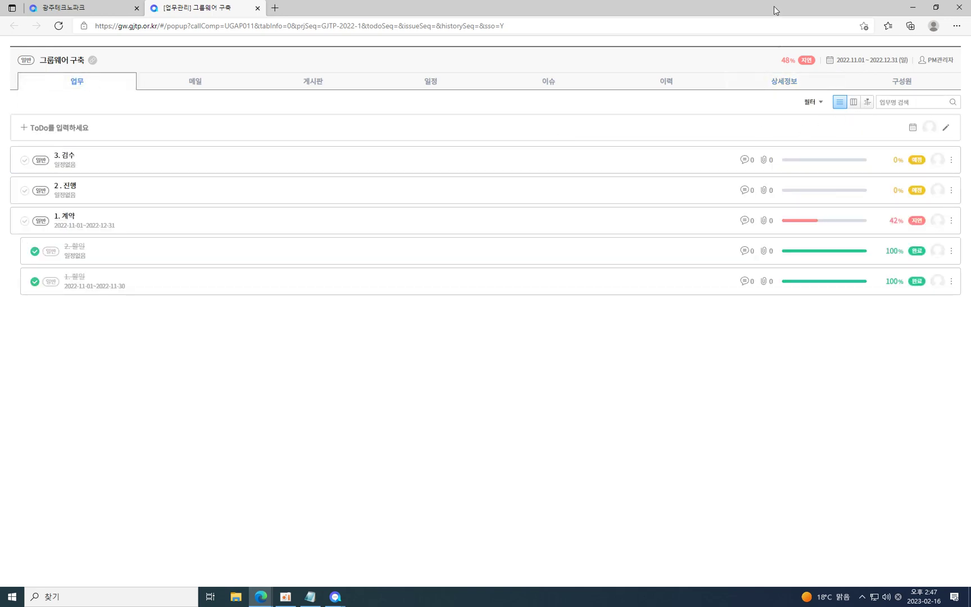
click(301, 127)
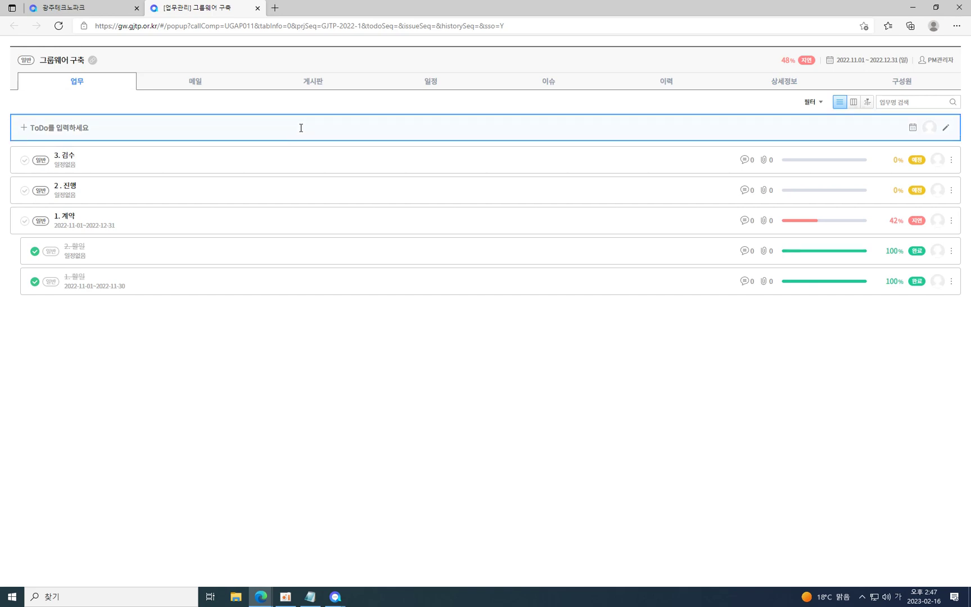
Create a new ToDo named 할일 등록 and open its details.
text(황)
key(BackSpace)
text(해)
text(일 등록)
key(Return)
click(315, 164)
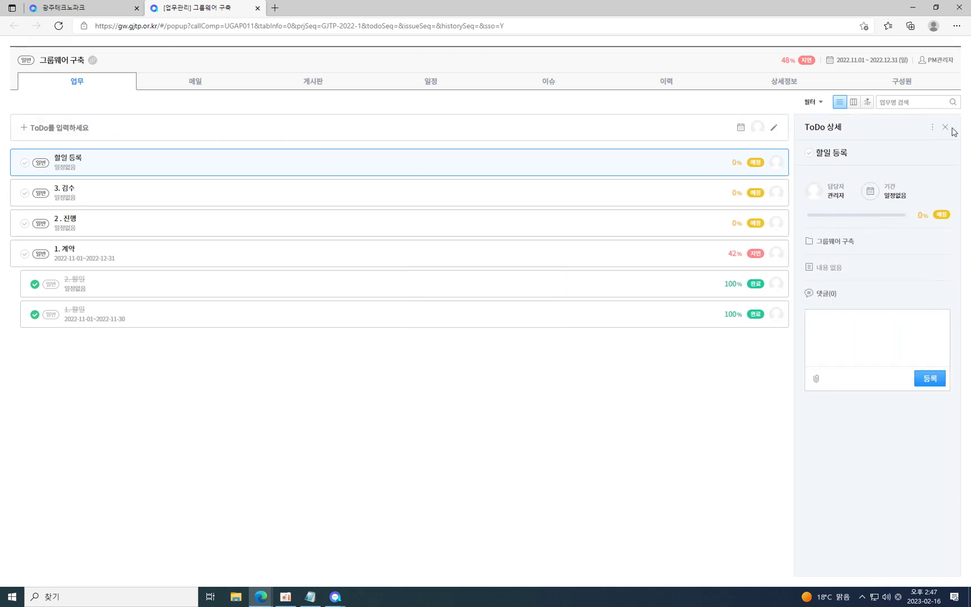
Change the 할일 등록 assignee to a 총무관리부 staff member via 사용자선택 and save.
click(932, 127)
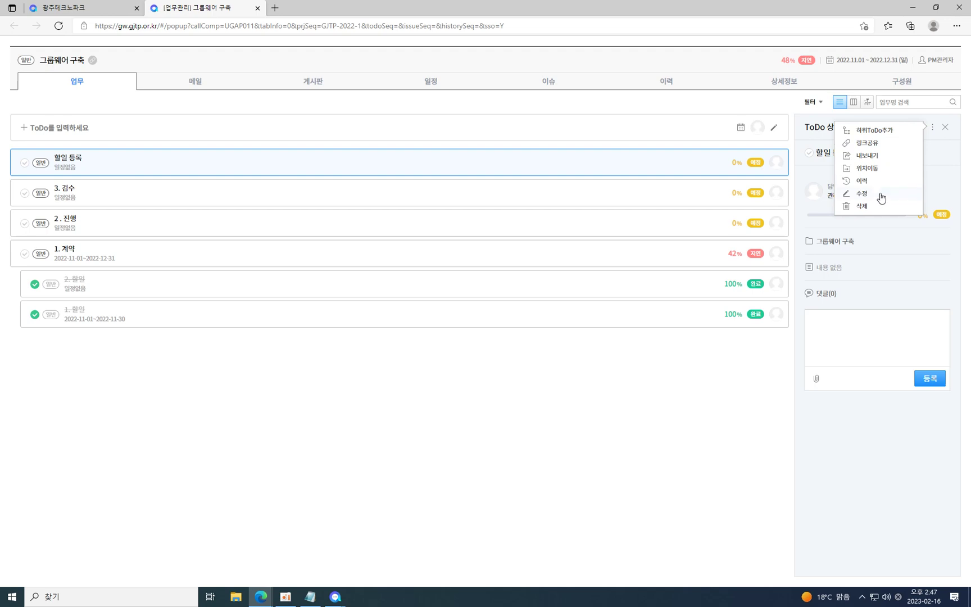
click(881, 197)
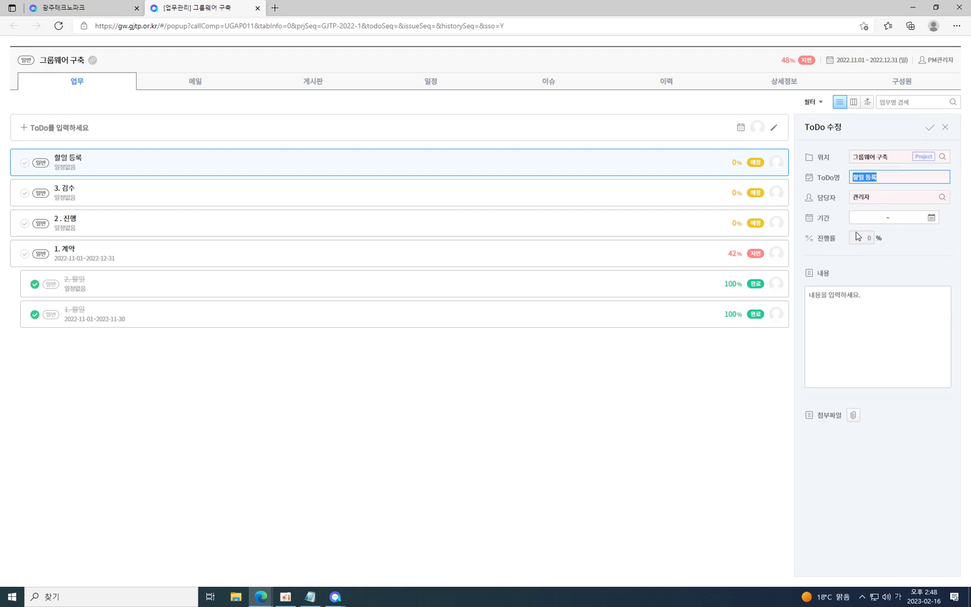
click(942, 197)
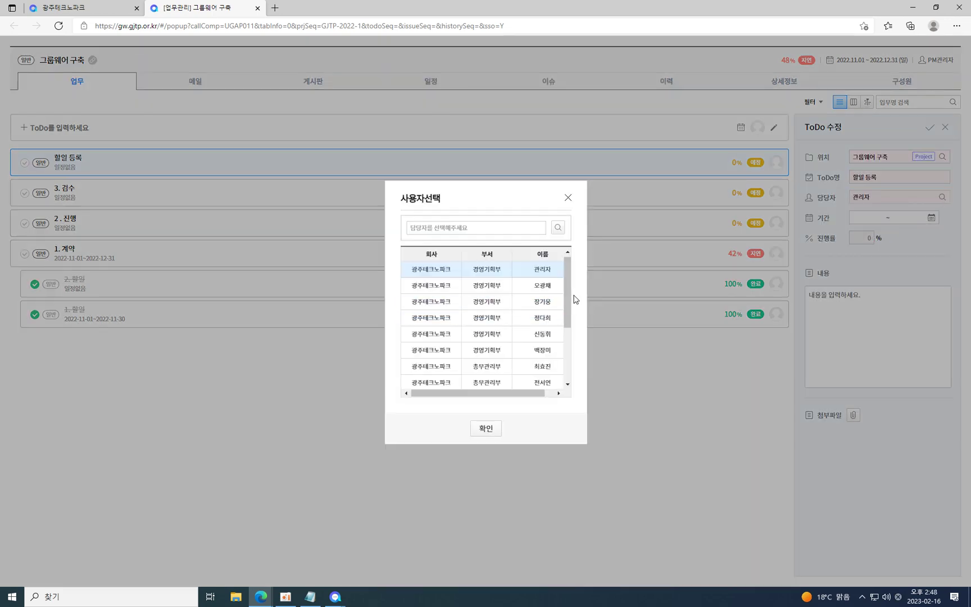
scroll(539, 314, down, 2)
click(546, 355)
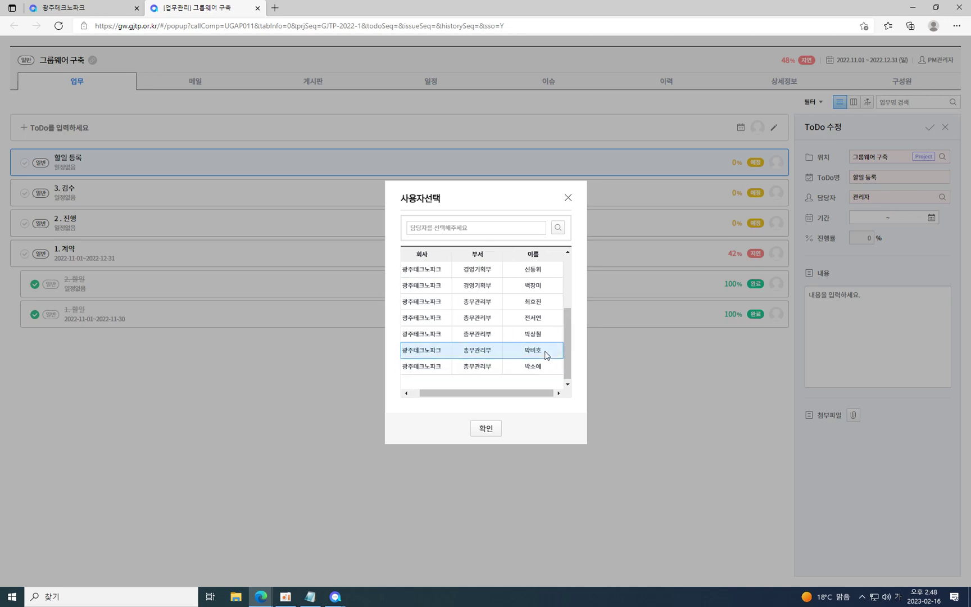
double_click(544, 354)
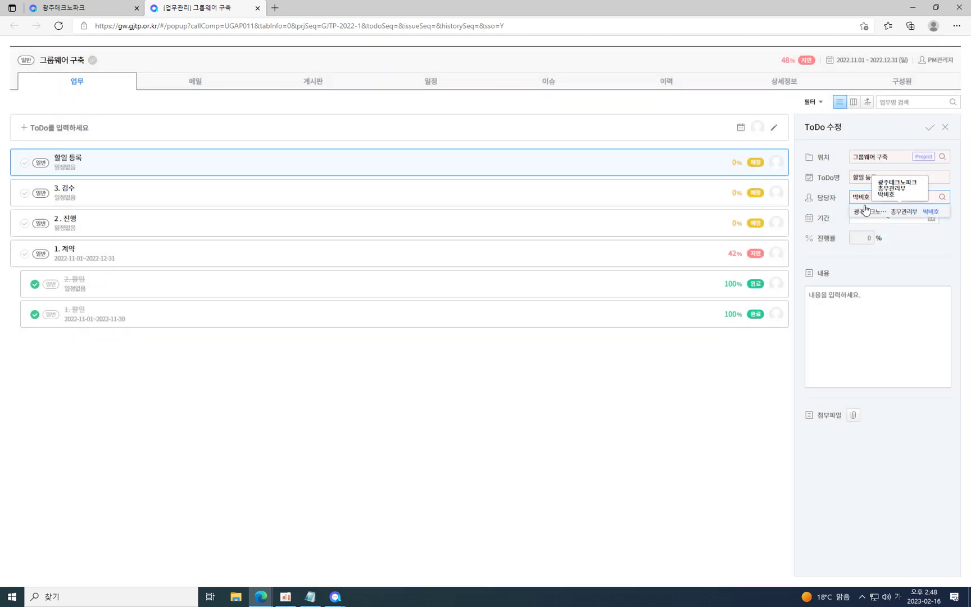
click(862, 214)
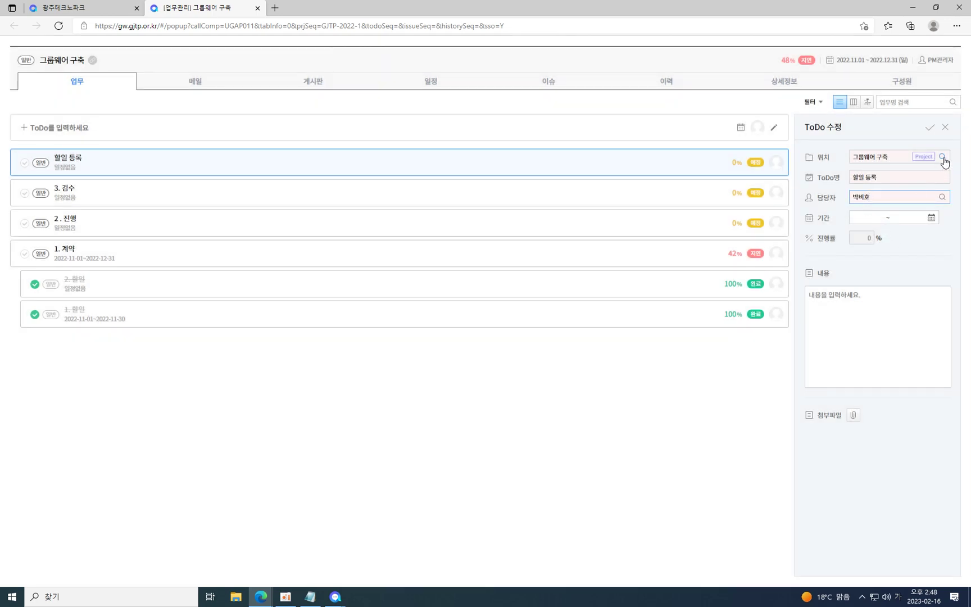
click(930, 127)
click(151, 167)
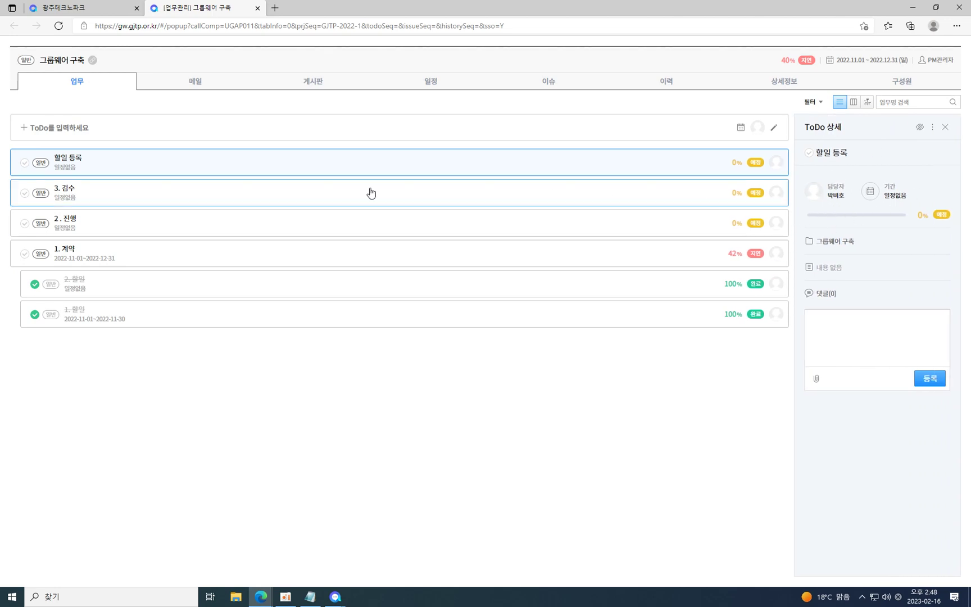
Add the sub-ToDo 1번 할일 under 할일 등록.
click(55, 167)
click(58, 166)
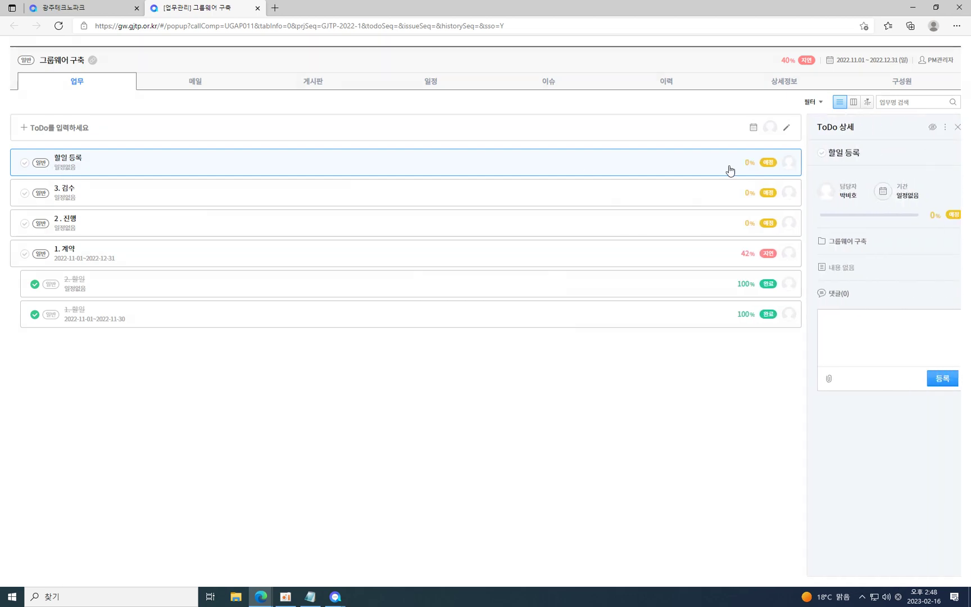
click(932, 128)
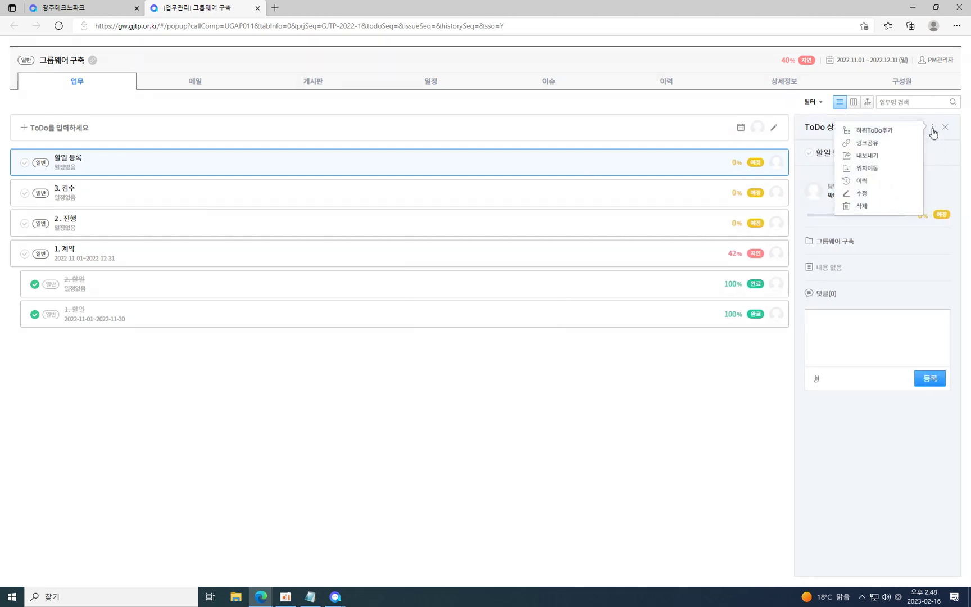
click(893, 136)
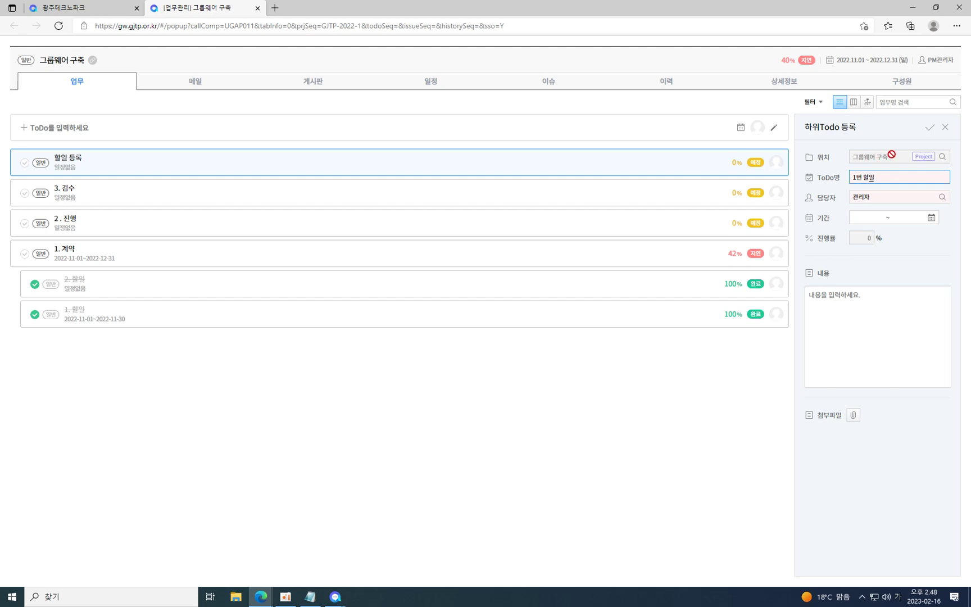
click(927, 130)
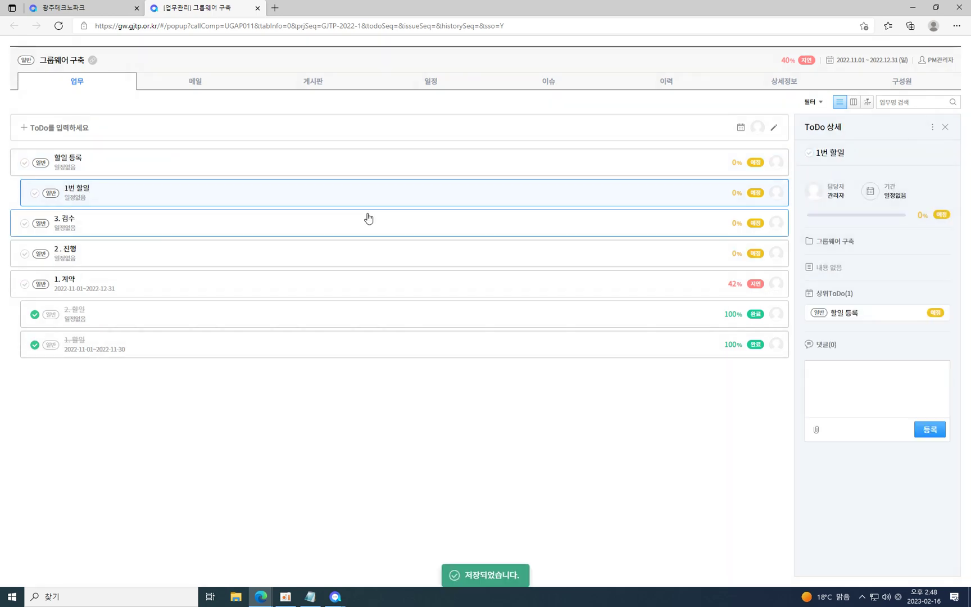
Add a second sub-ToDo, 2번 할일, under 할일 등록.
click(238, 170)
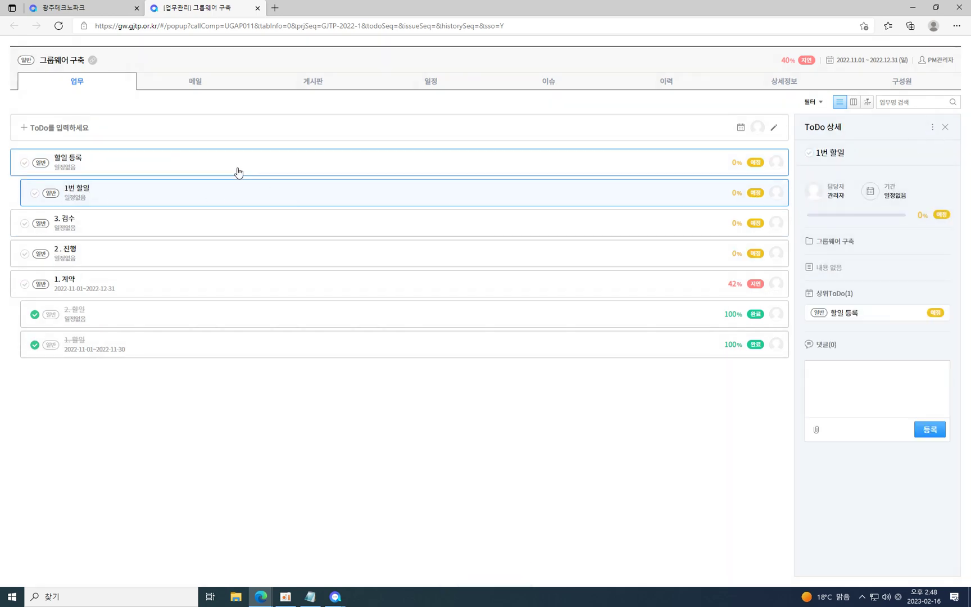
click(933, 129)
click(887, 132)
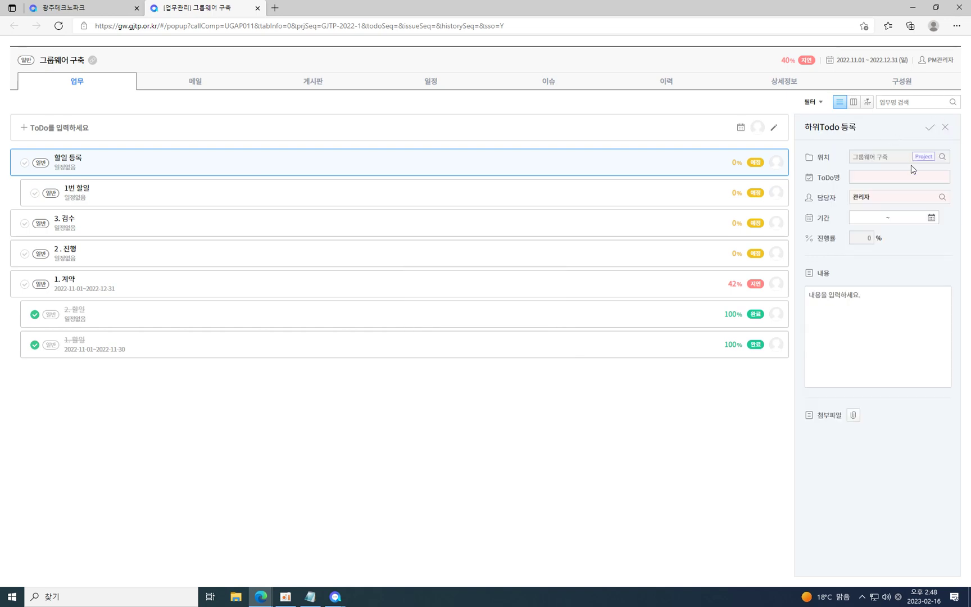
click(871, 180)
click(930, 127)
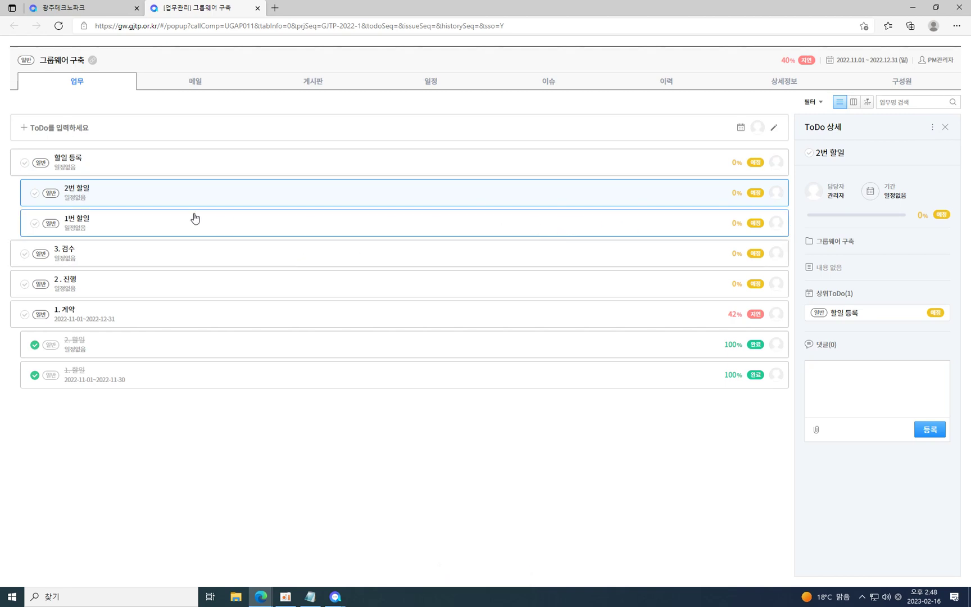
Mark 2번 할일, 1번 할일, 2. 진행 and 1. 계약 complete, then close the project tab.
click(91, 195)
click(35, 193)
click(33, 224)
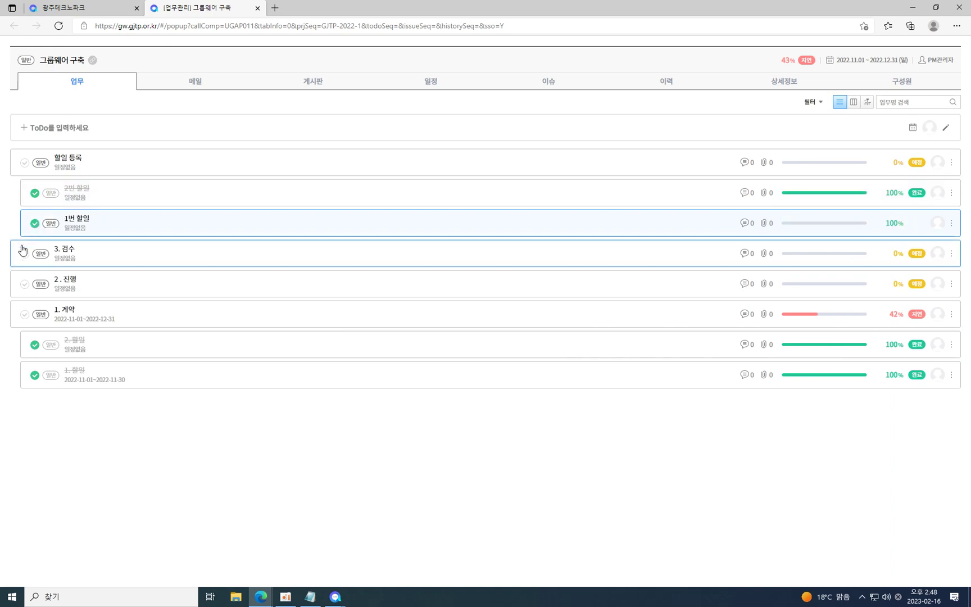
click(23, 283)
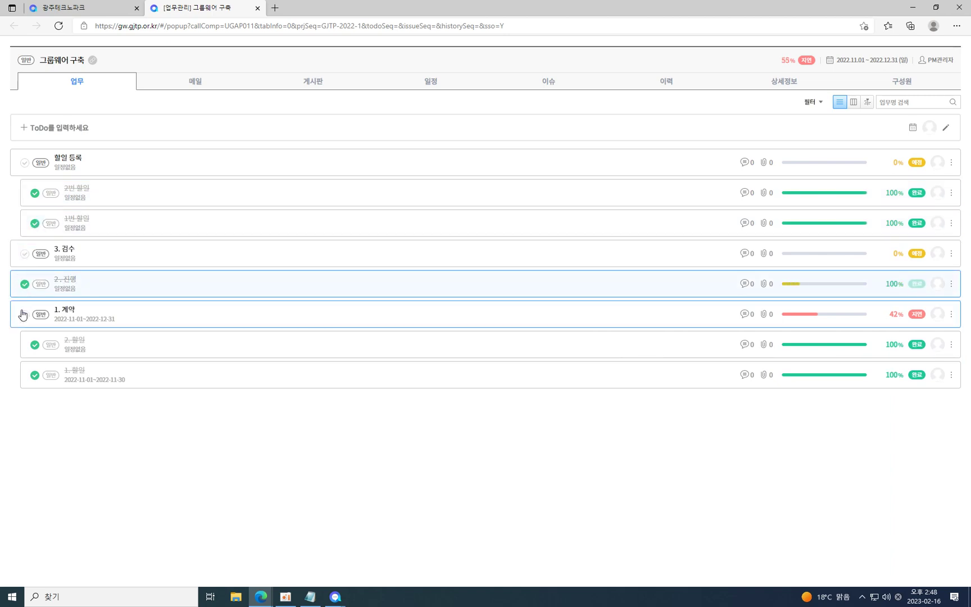
click(25, 315)
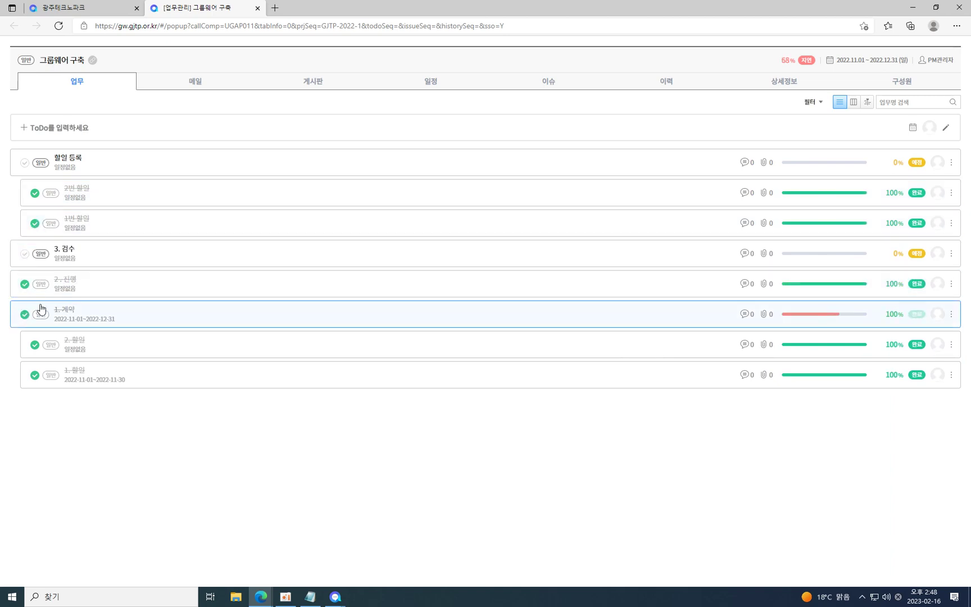
click(258, 7)
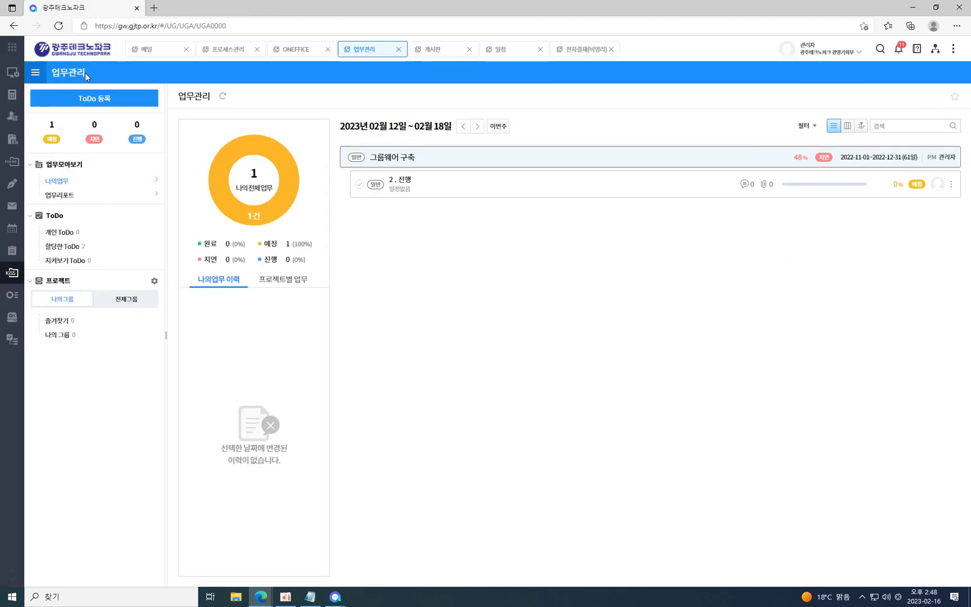
Close a blank project window and refresh the 업무관리 overview.
click(420, 158)
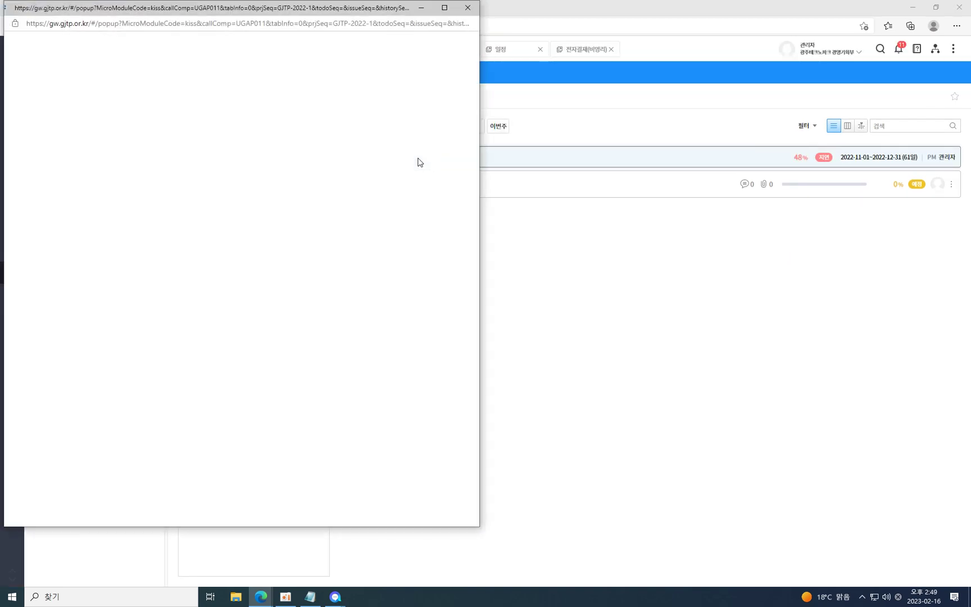
click(468, 12)
mouse_move(31, 263)
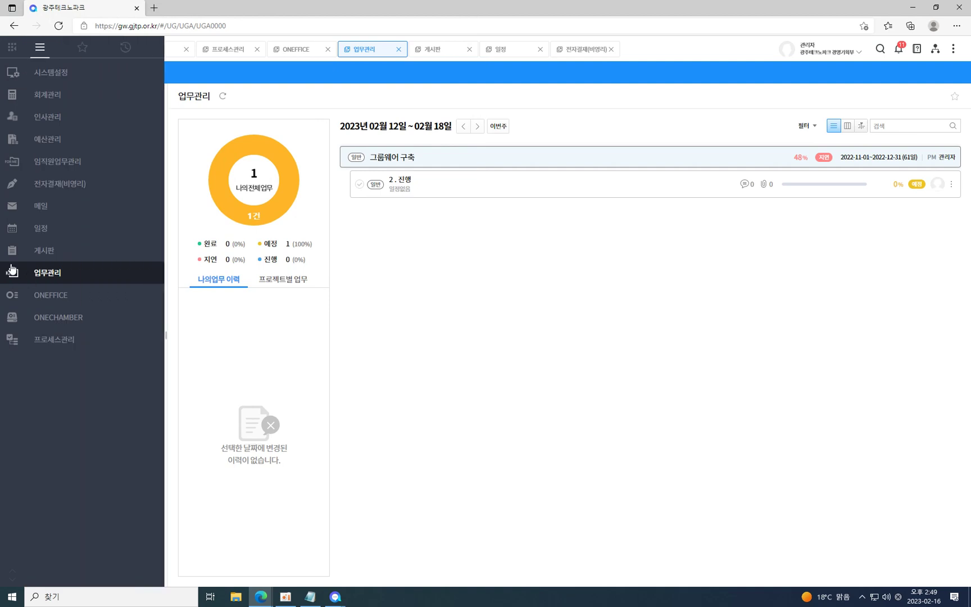
click(223, 96)
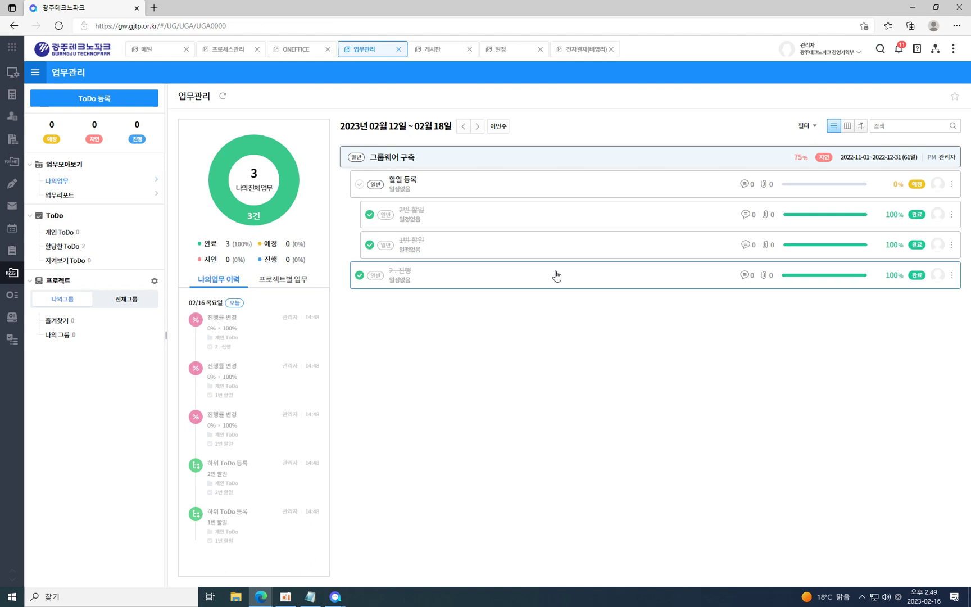
Review the 그룹웨어 구축 project's 구성원, 상세정보, 업무 and 메일 tabs, then close the window.
click(508, 161)
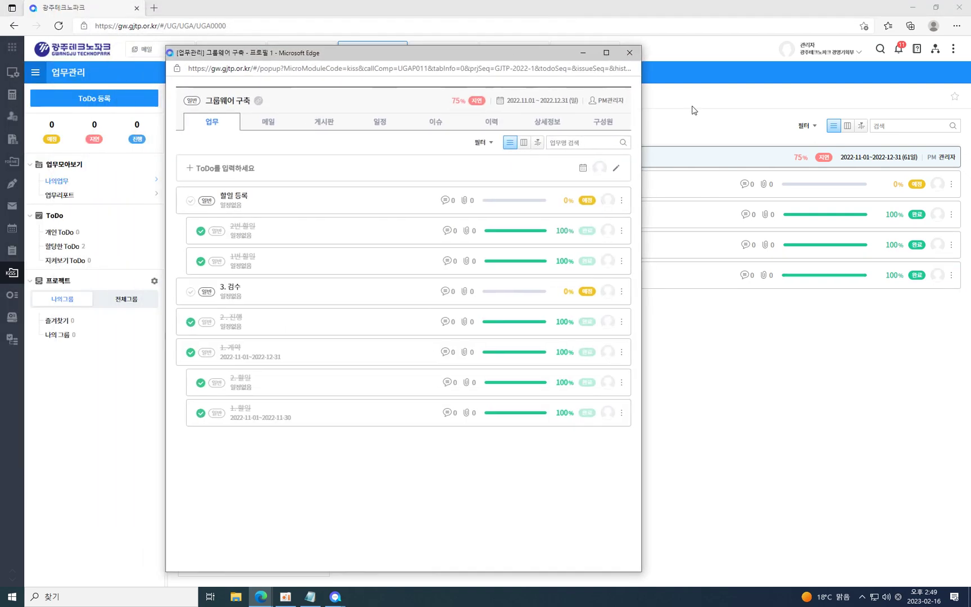
click(602, 121)
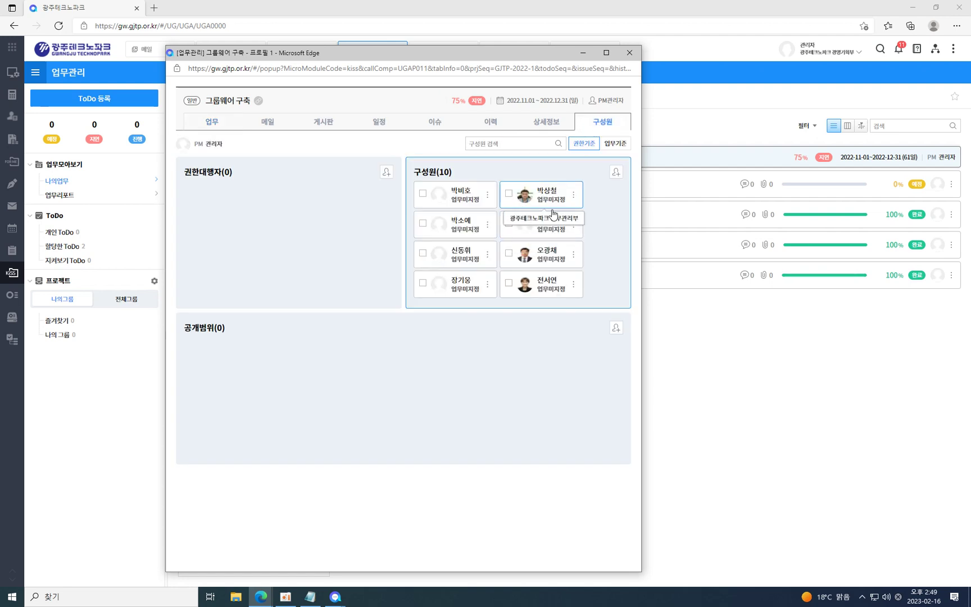
scroll(567, 241, down, 1)
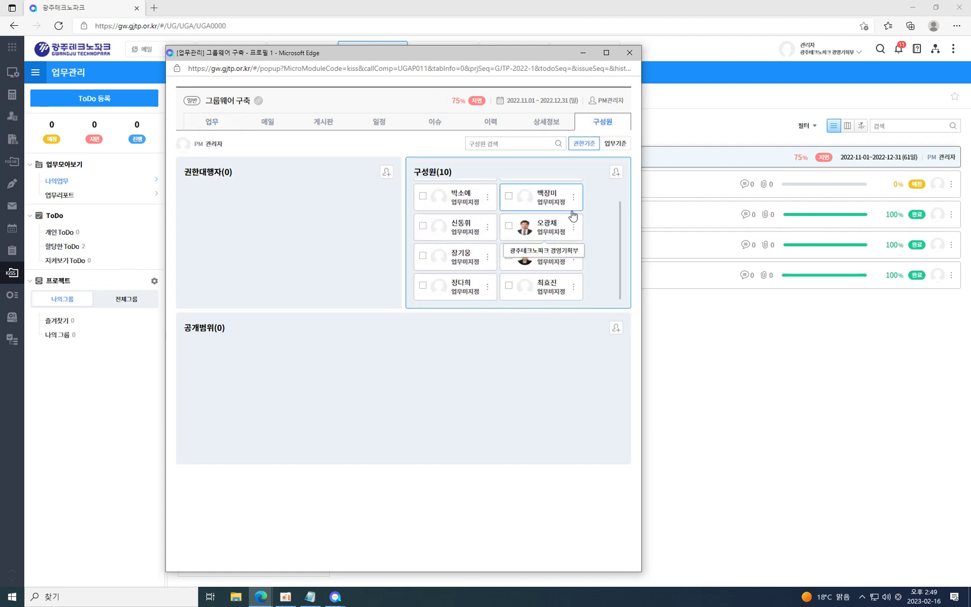
click(550, 122)
click(220, 332)
click(211, 122)
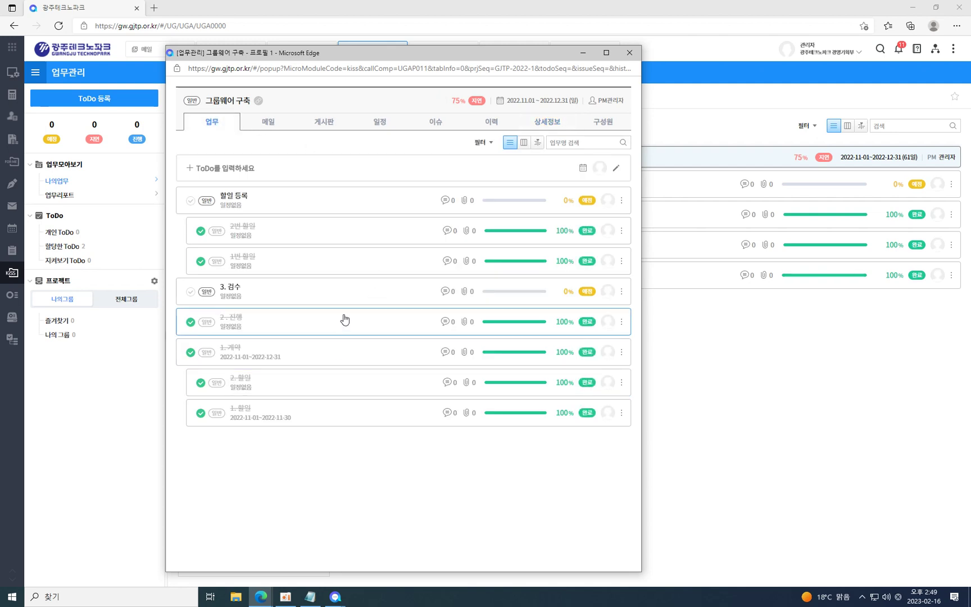
click(270, 125)
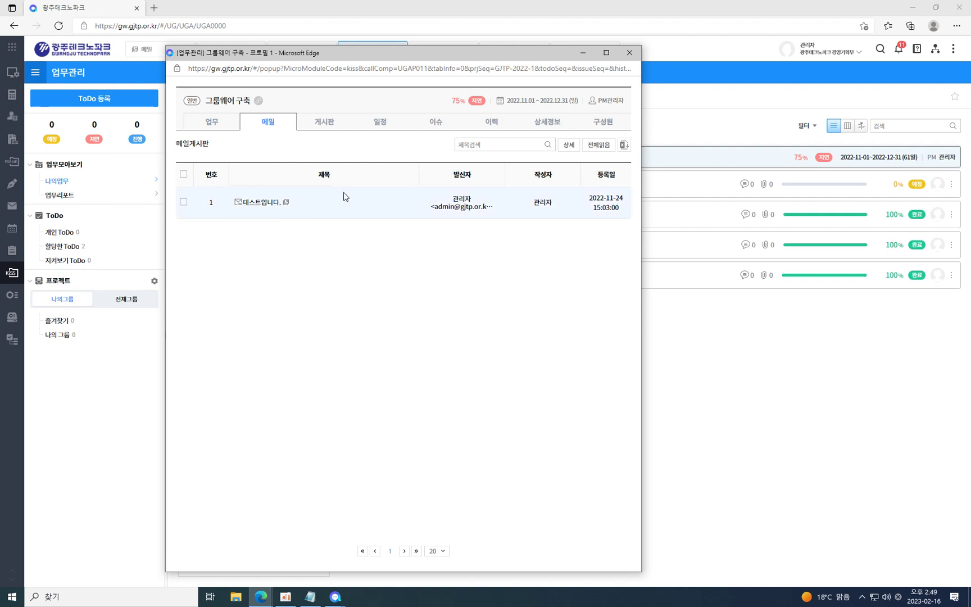
click(629, 54)
Export the newest 받은메일함 mail via 내보내기 > 게시판 to the 그룹웨어 구축 project board.
mouse_move(12, 161)
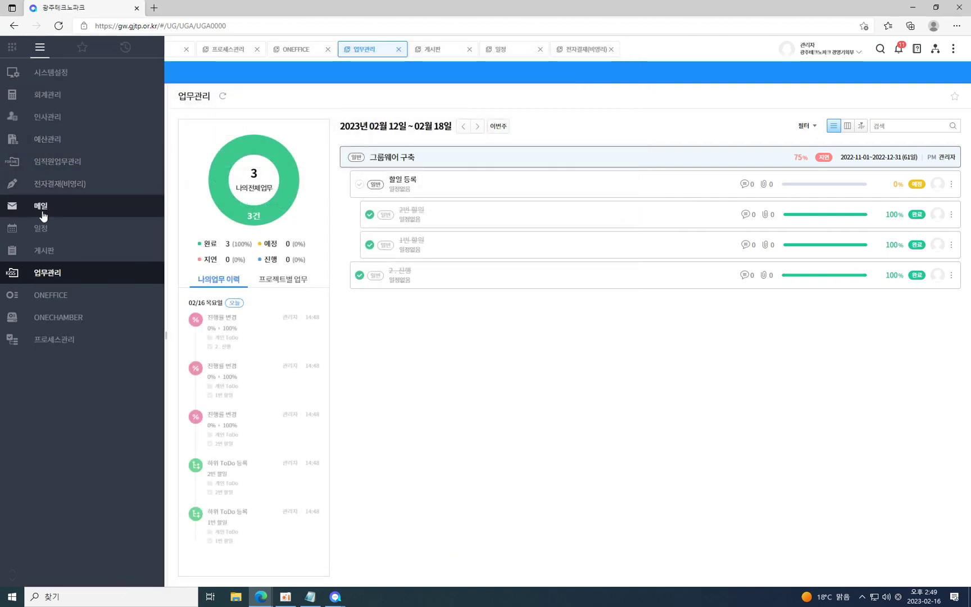
click(42, 207)
click(60, 178)
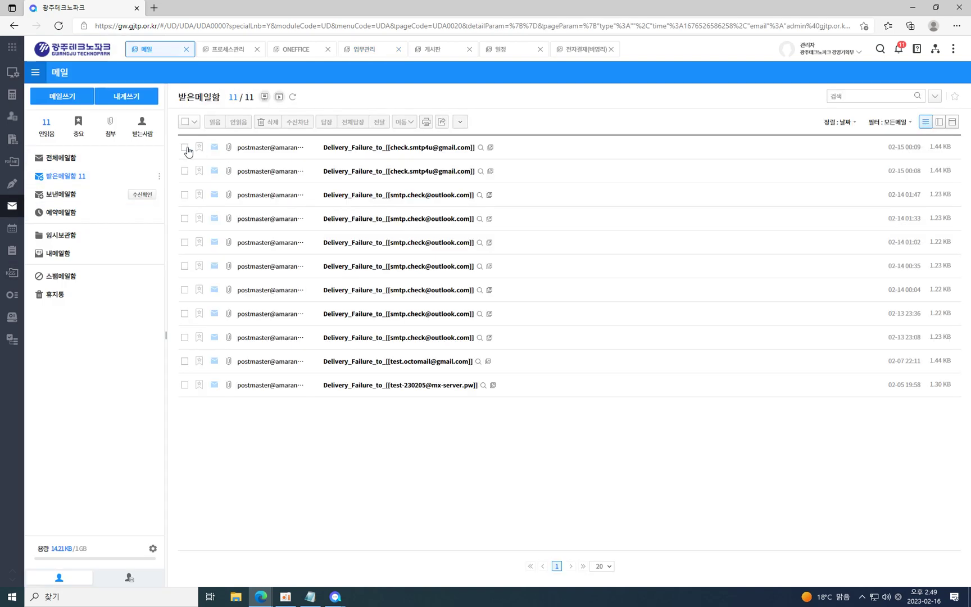
click(184, 148)
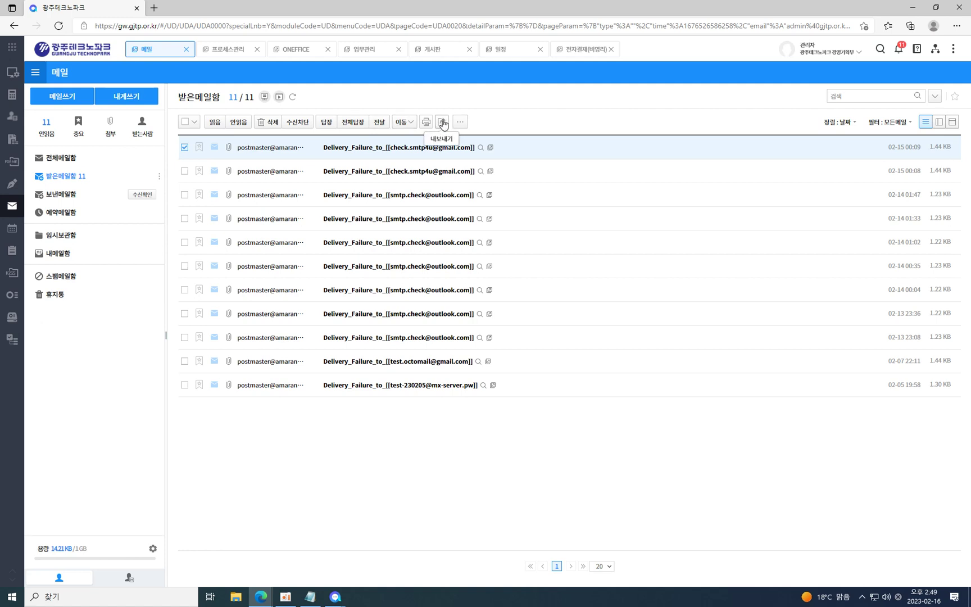
click(443, 123)
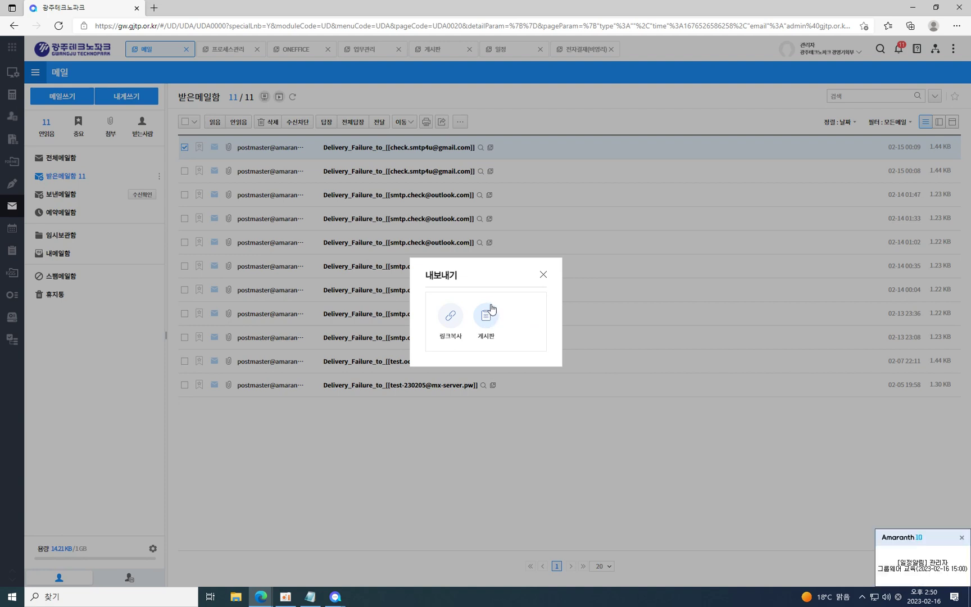
click(491, 310)
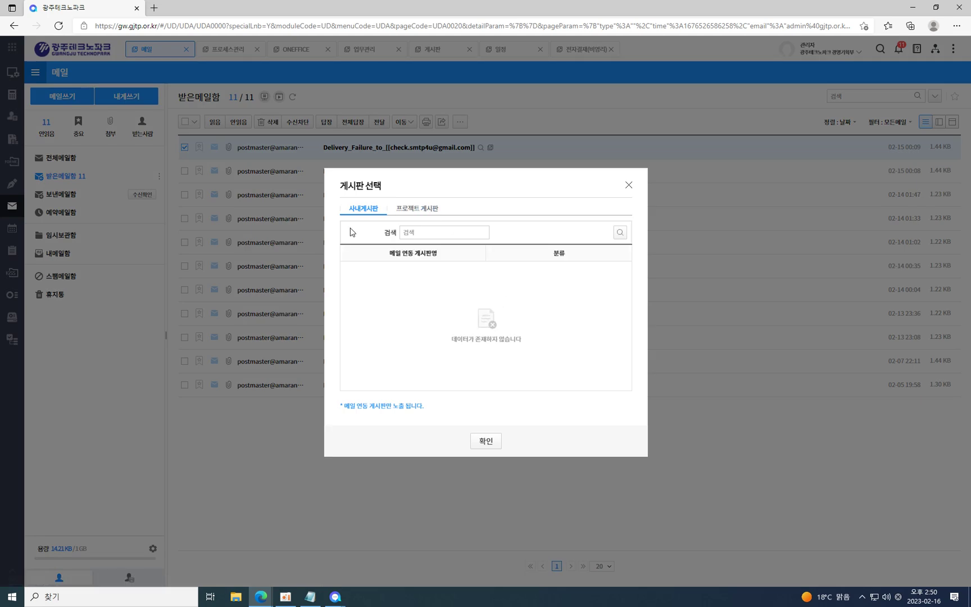
click(413, 210)
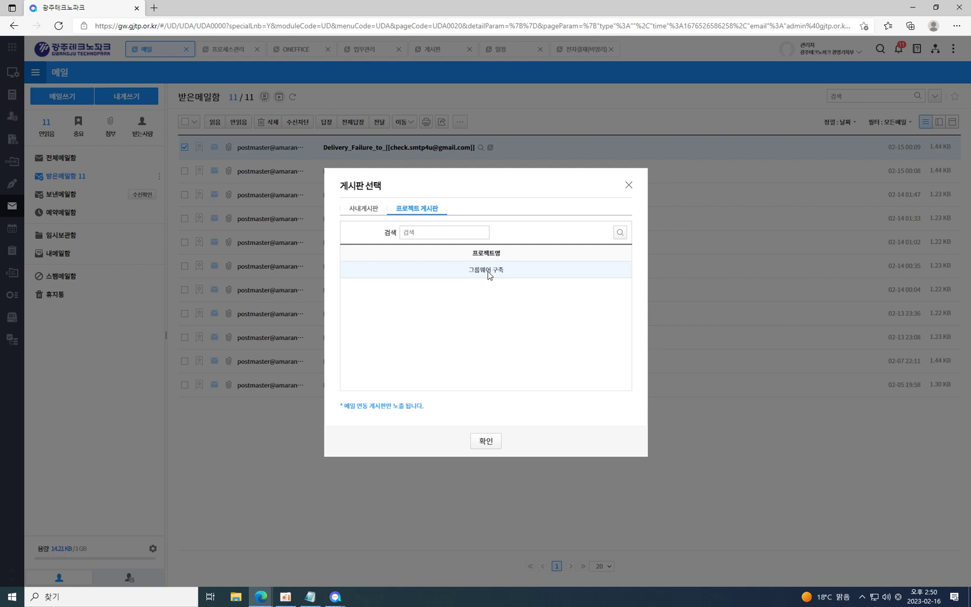
click(488, 272)
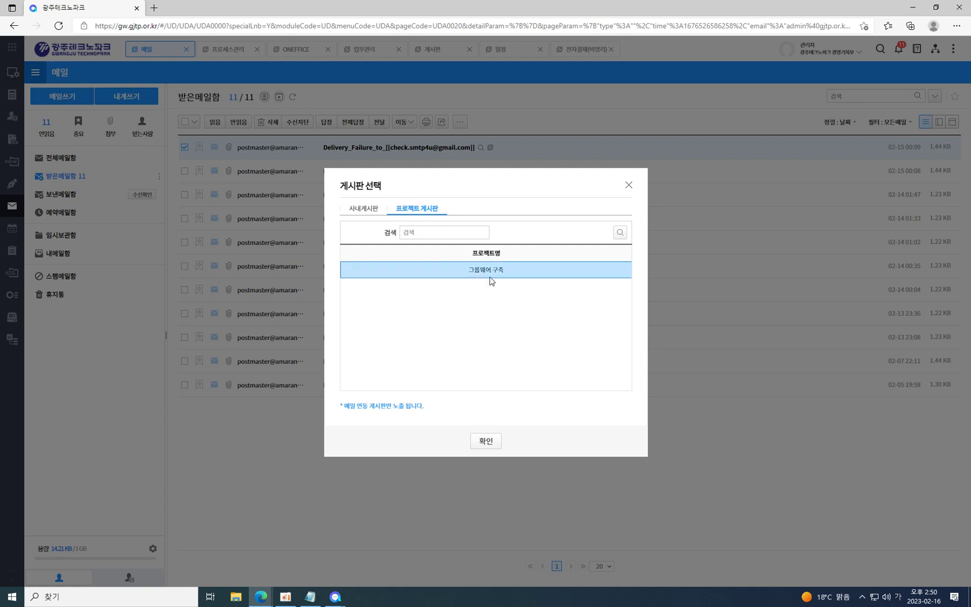
click(489, 443)
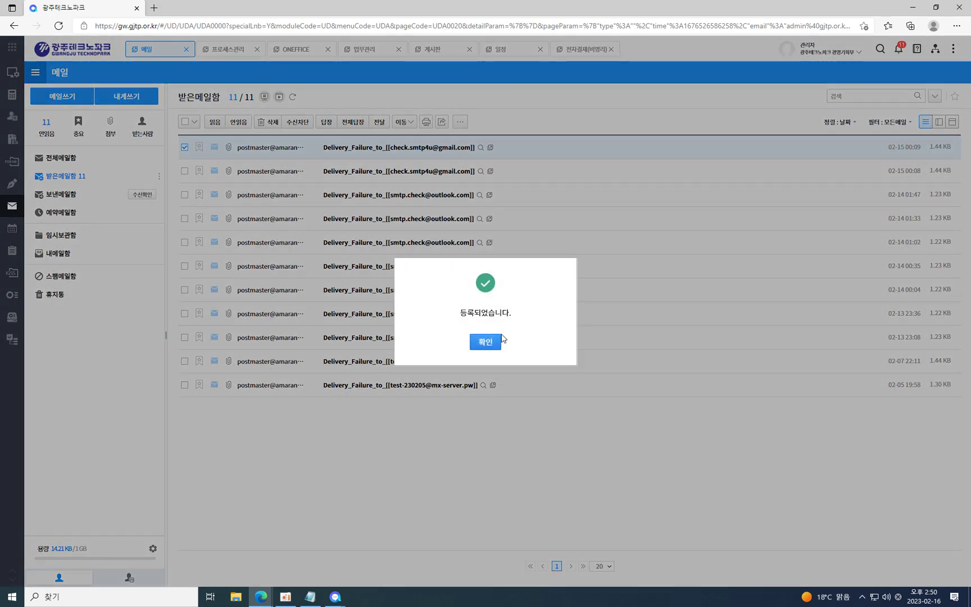
click(500, 340)
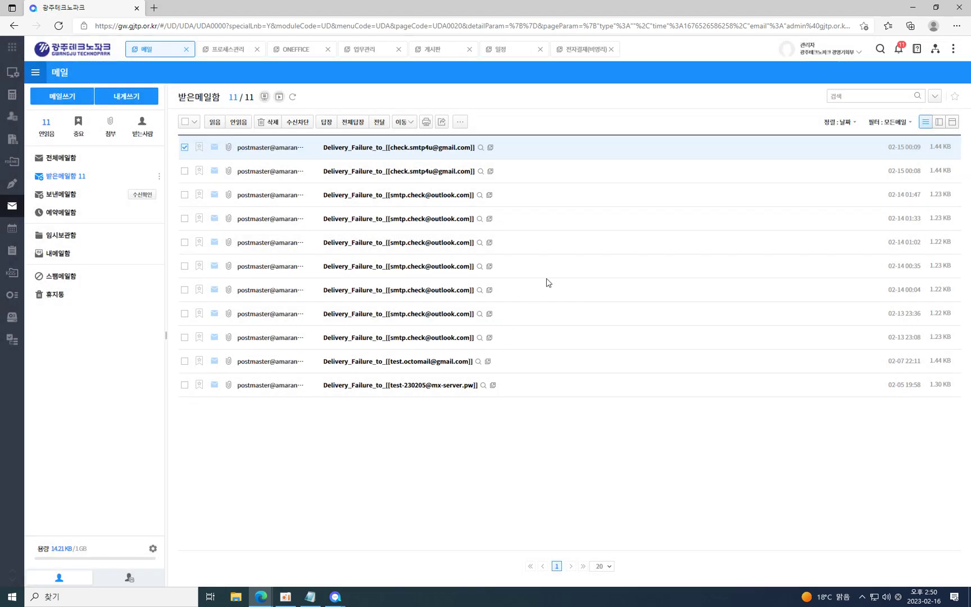
In 그룹웨어 구축, read the delivery-failure and 테스트입니다. mails, then show the 게시판 tab.
click(370, 55)
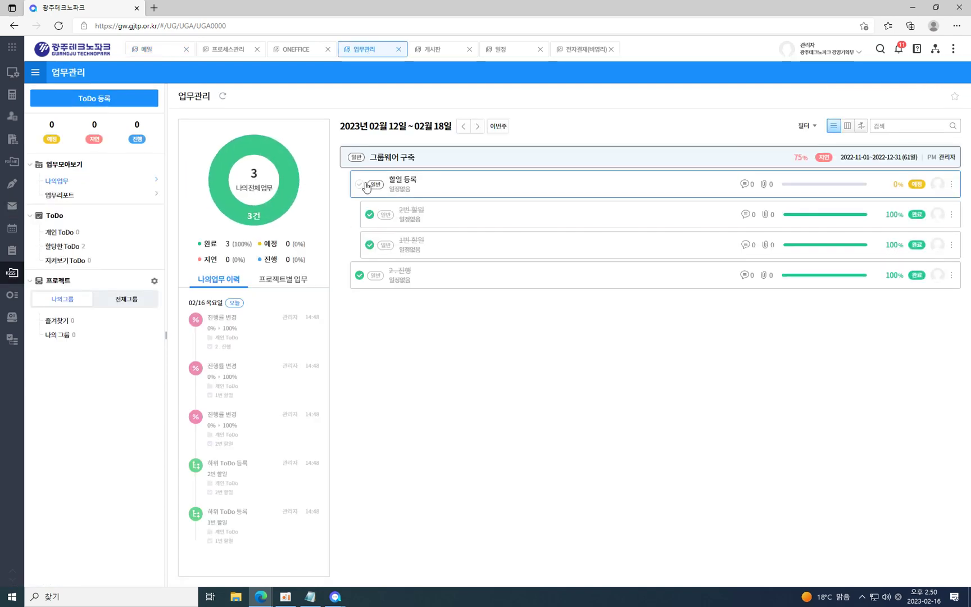
click(408, 161)
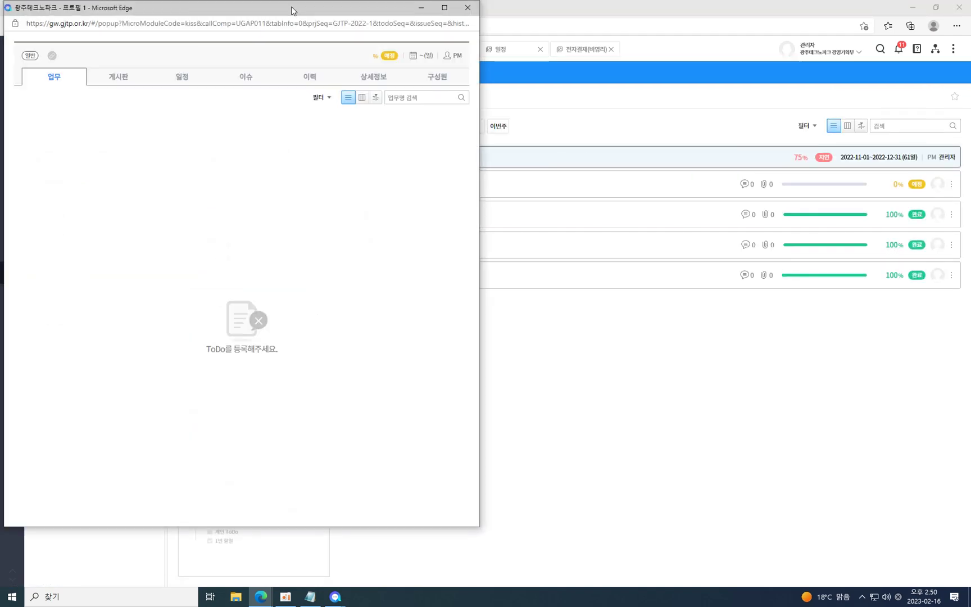
click(450, 119)
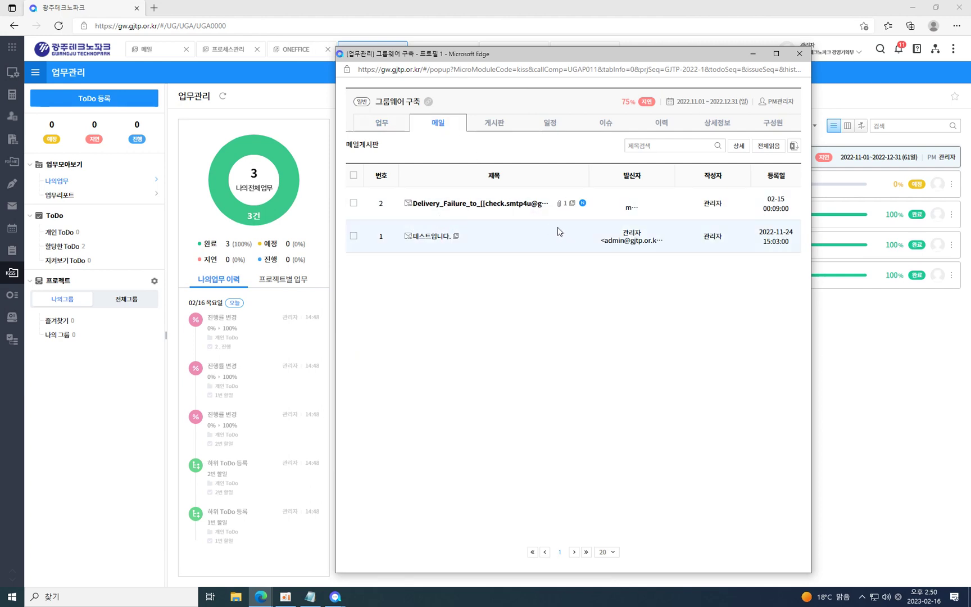
click(478, 206)
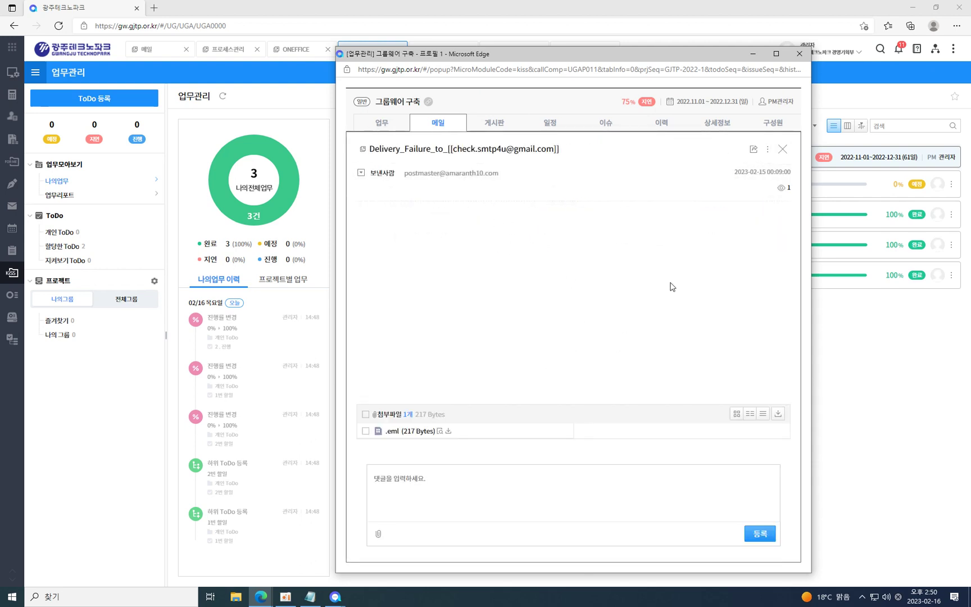
click(782, 149)
click(428, 237)
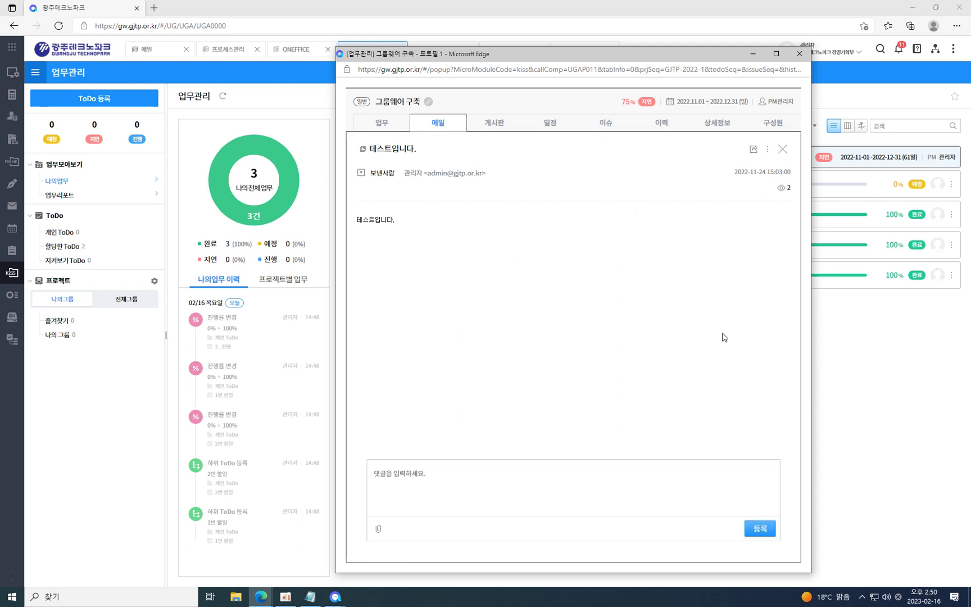
click(783, 149)
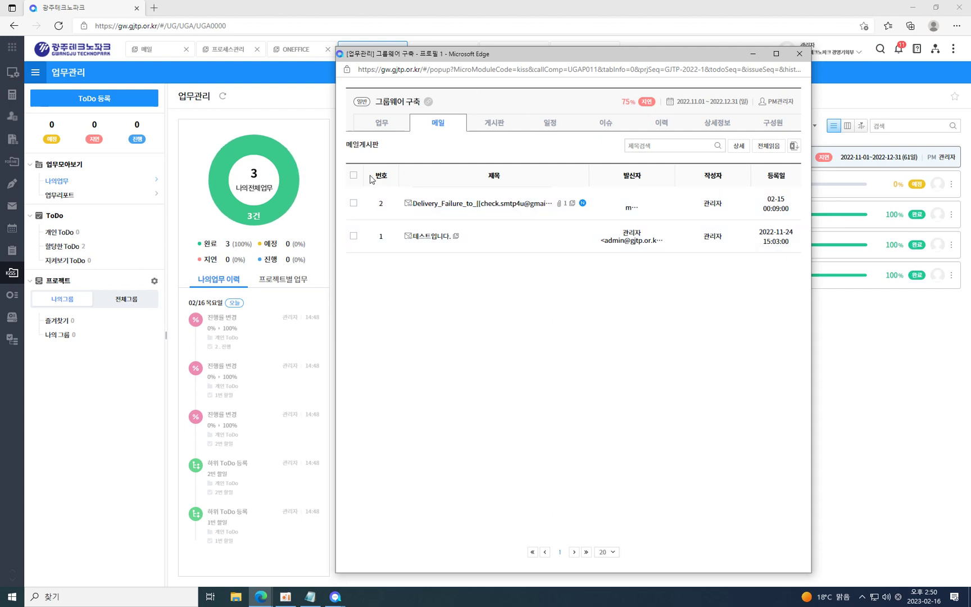
click(500, 128)
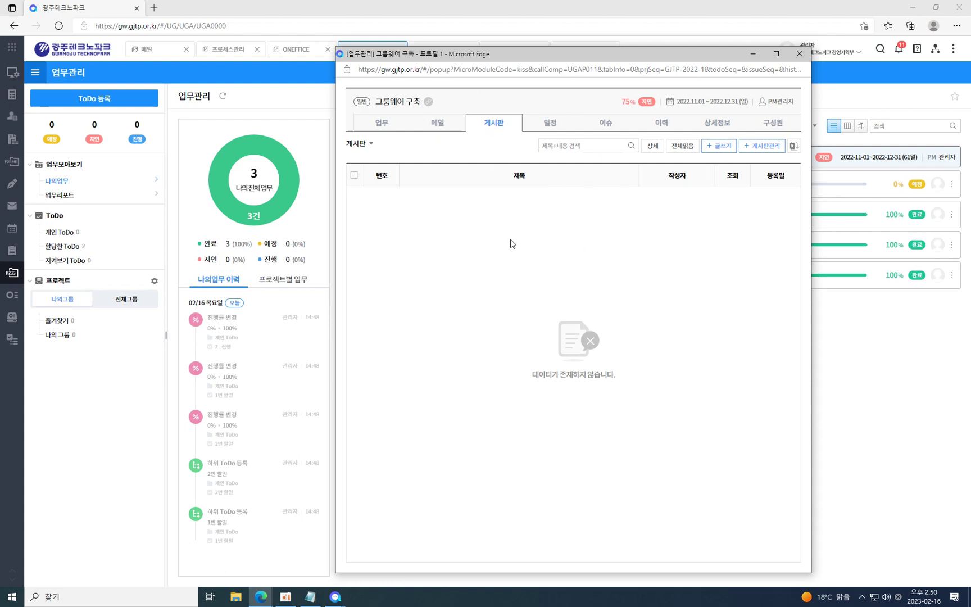
Post the comment 111 with 01. My Soul.mp3 attached in the project's 상세정보.
click(712, 128)
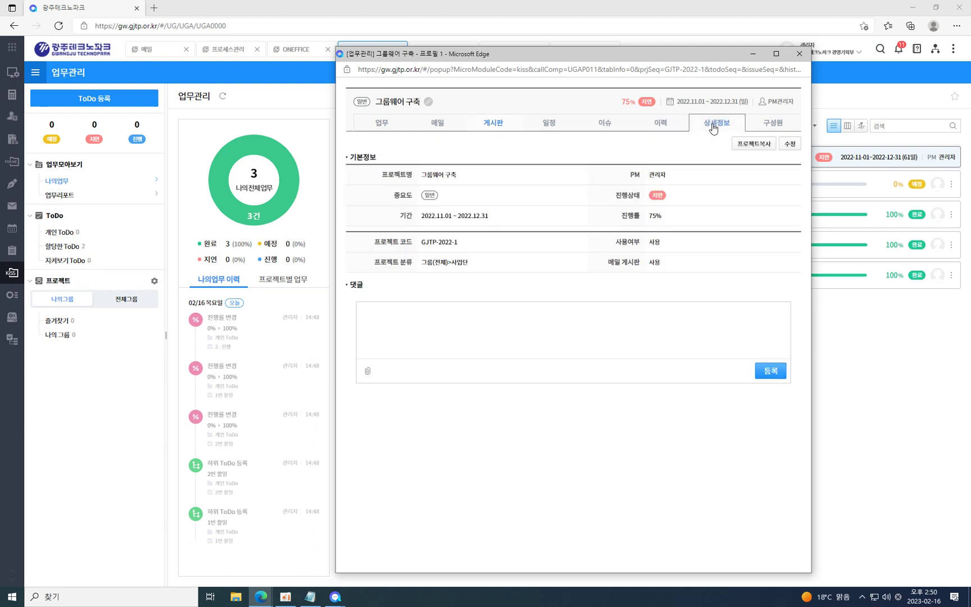
click(416, 319)
text(111)
click(368, 371)
click(380, 391)
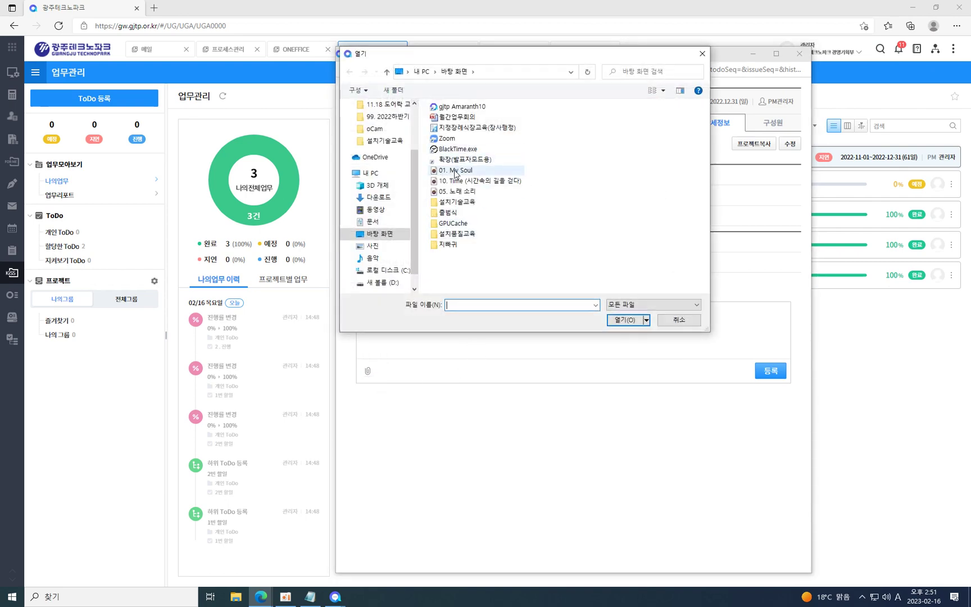
double_click(455, 170)
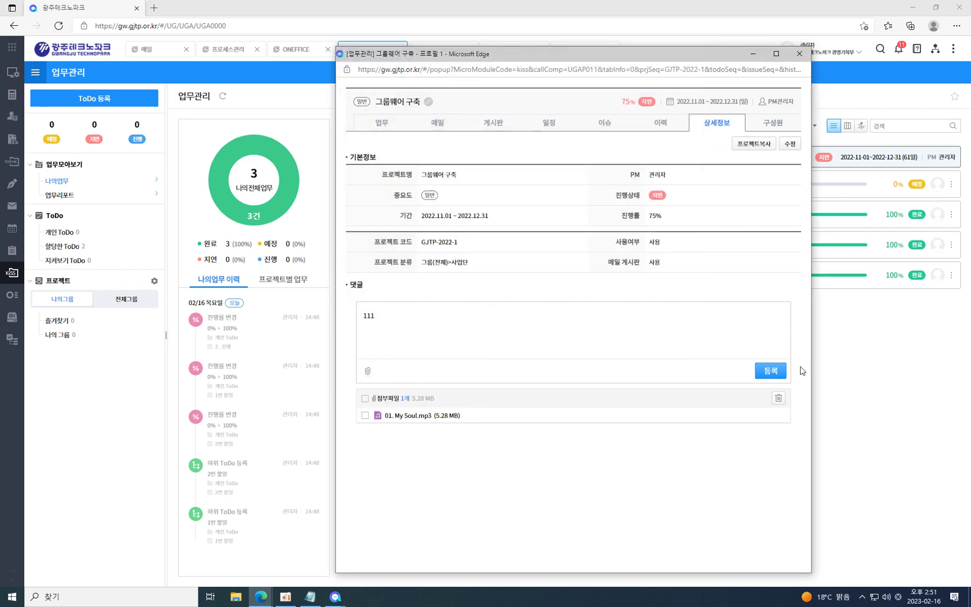
click(771, 372)
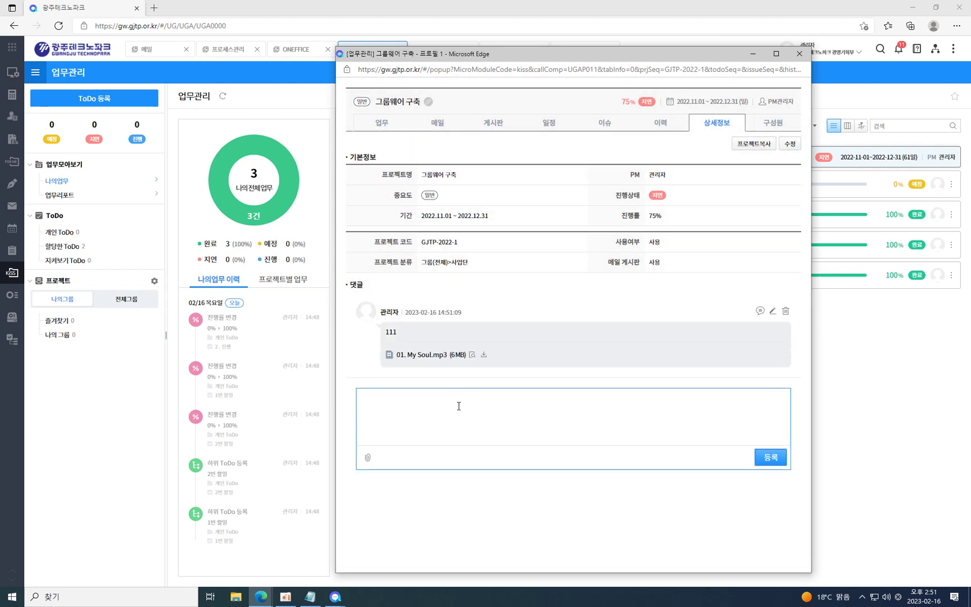
Browse the project's 일정, 이슈 and 이력 tabs, return to 상세정보, and close the window.
click(554, 128)
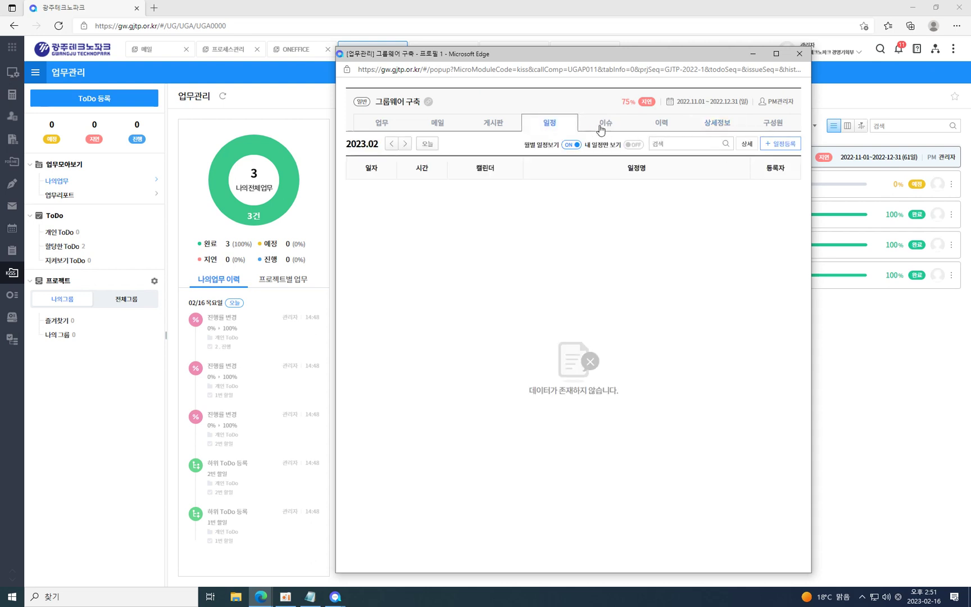
click(602, 129)
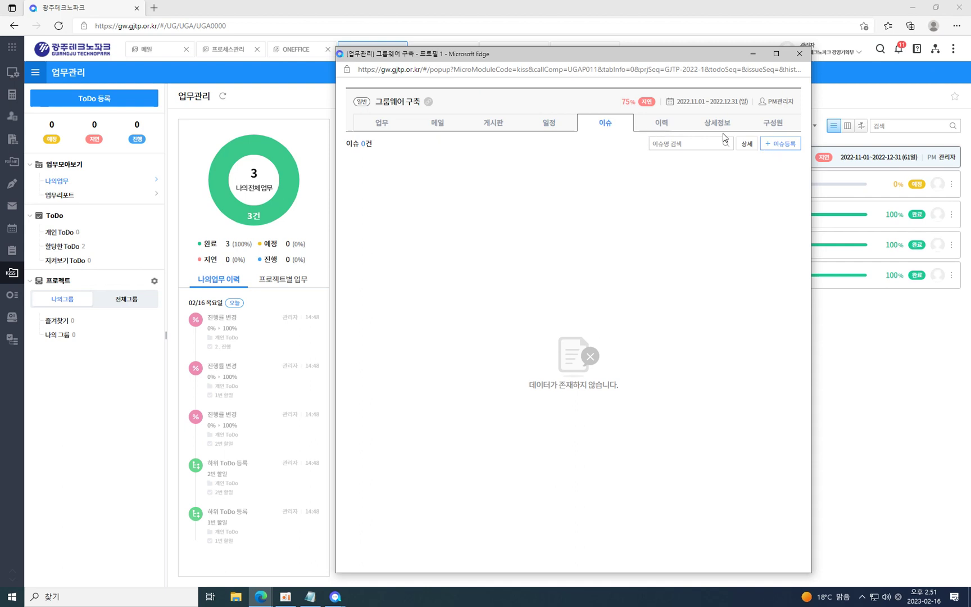
click(655, 124)
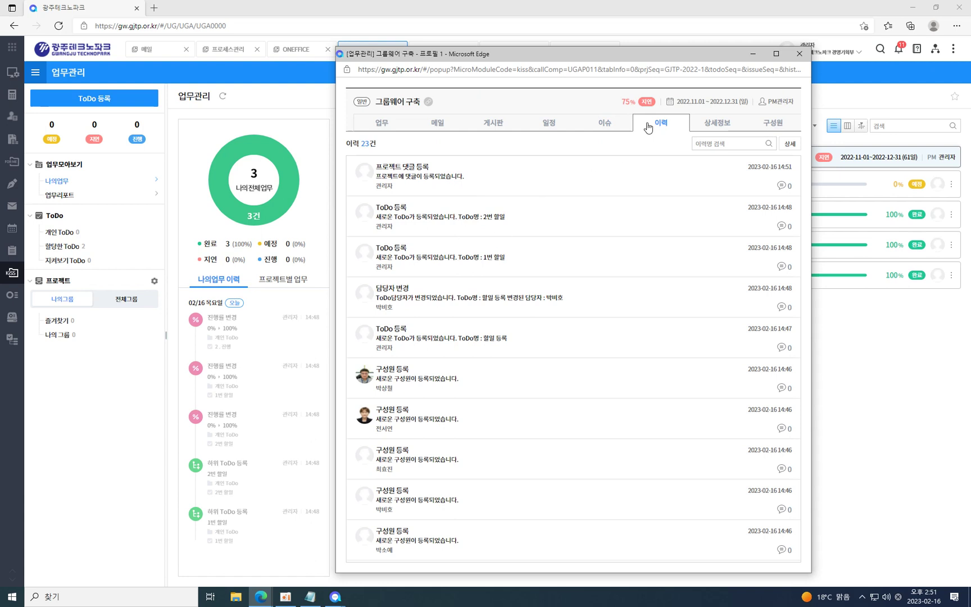
click(711, 123)
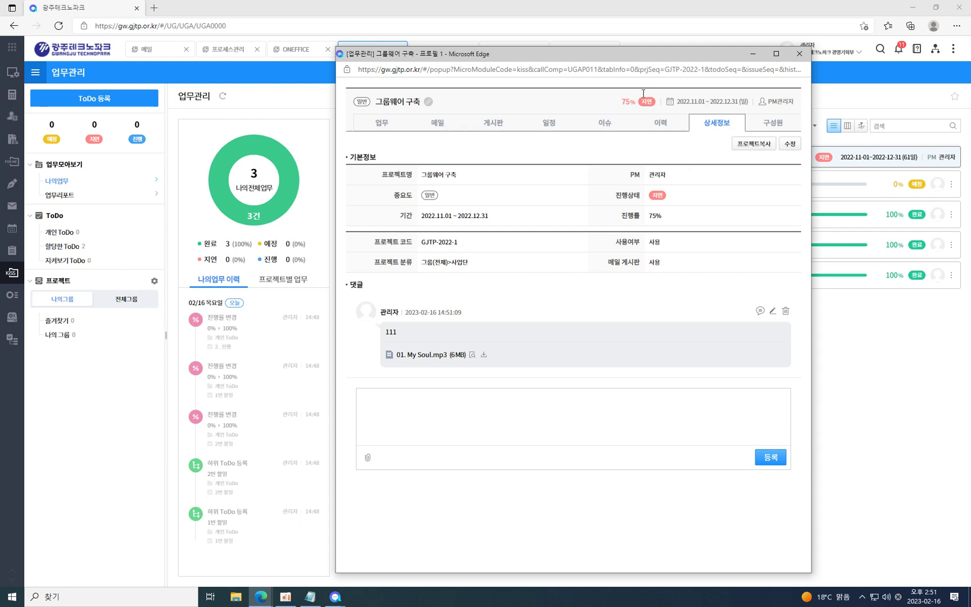
click(809, 59)
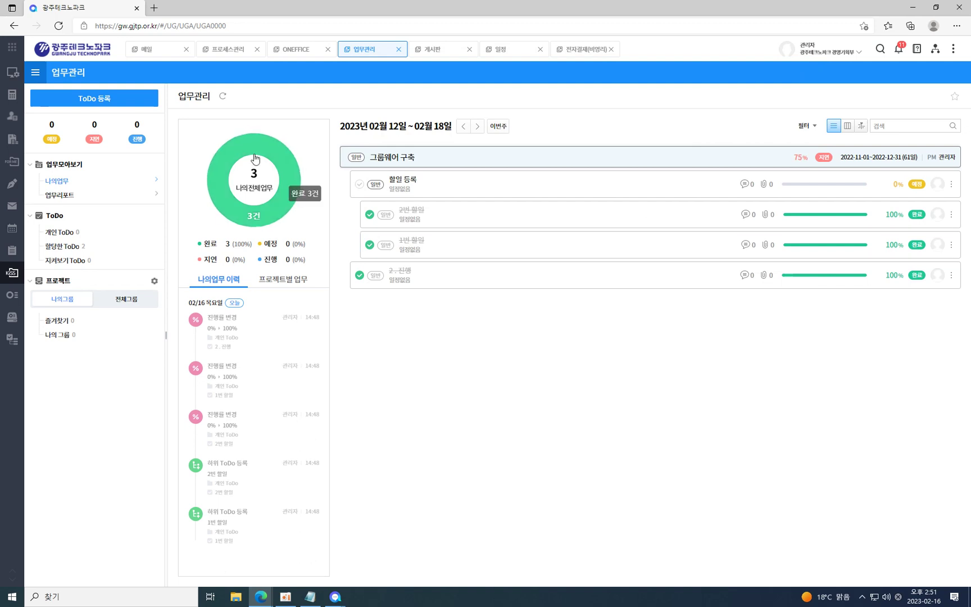
Open ONEFFICE from the left sidebar to show templates like 일일 보고서 and recent documents.
mouse_move(12, 275)
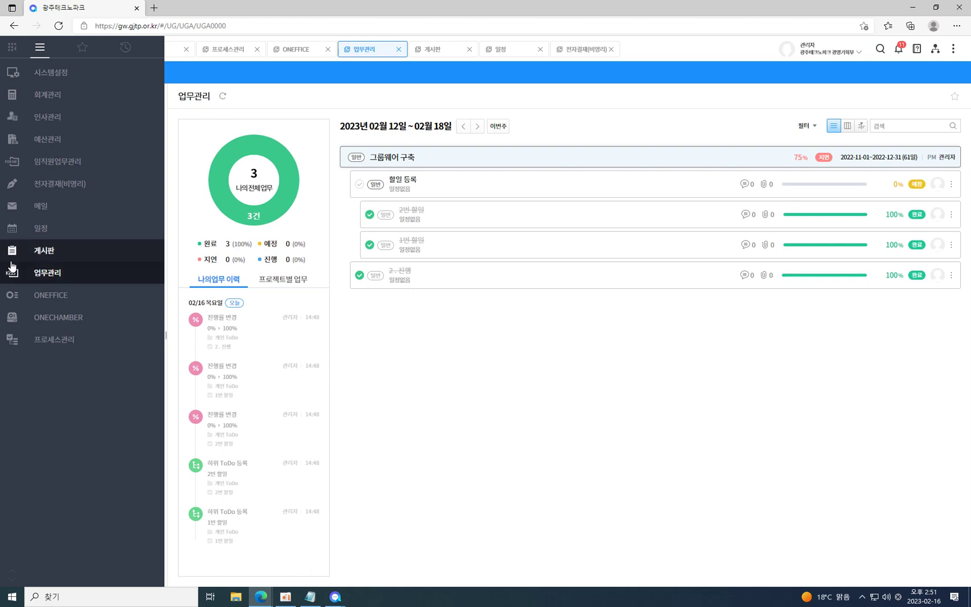
click(48, 302)
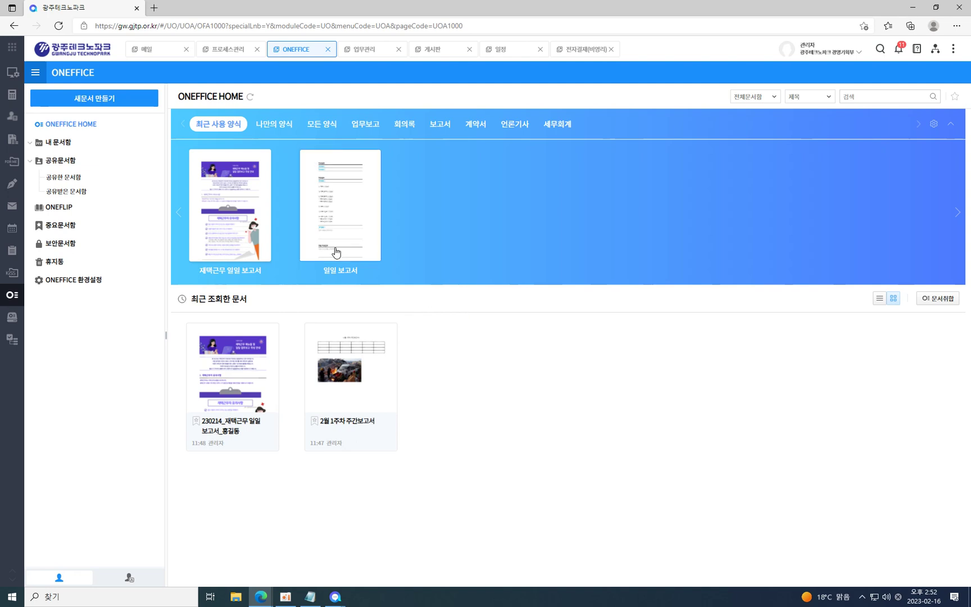
Create blank document 230216_새 문서, then try opening the Rev.1 product training presentation from File Explorer.
click(110, 100)
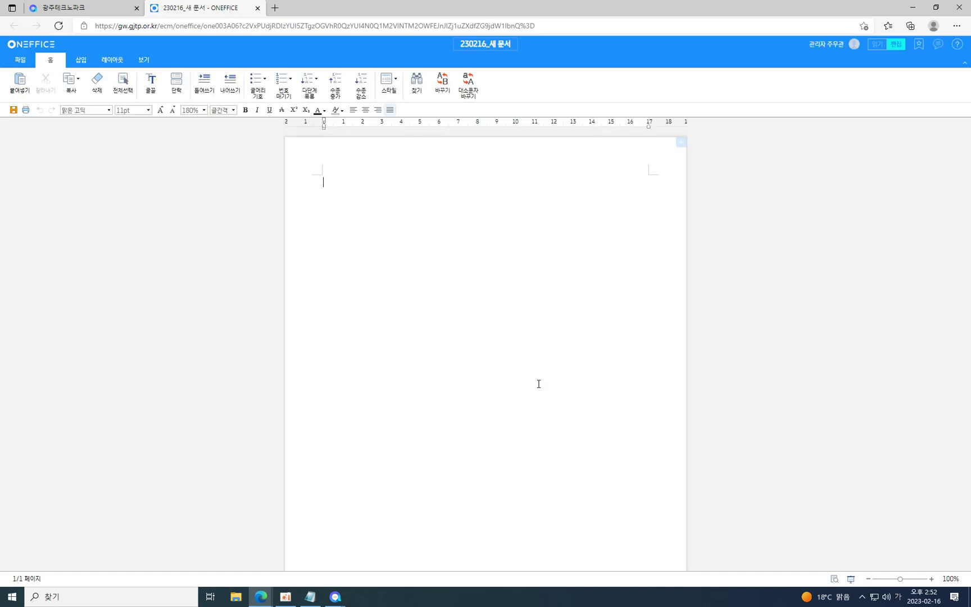
click(235, 596)
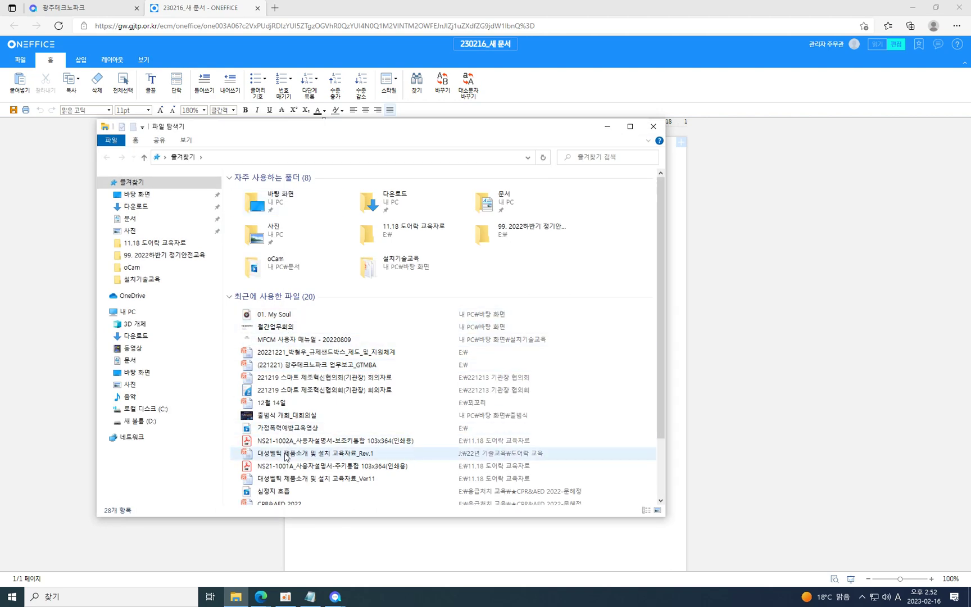
double_click(287, 453)
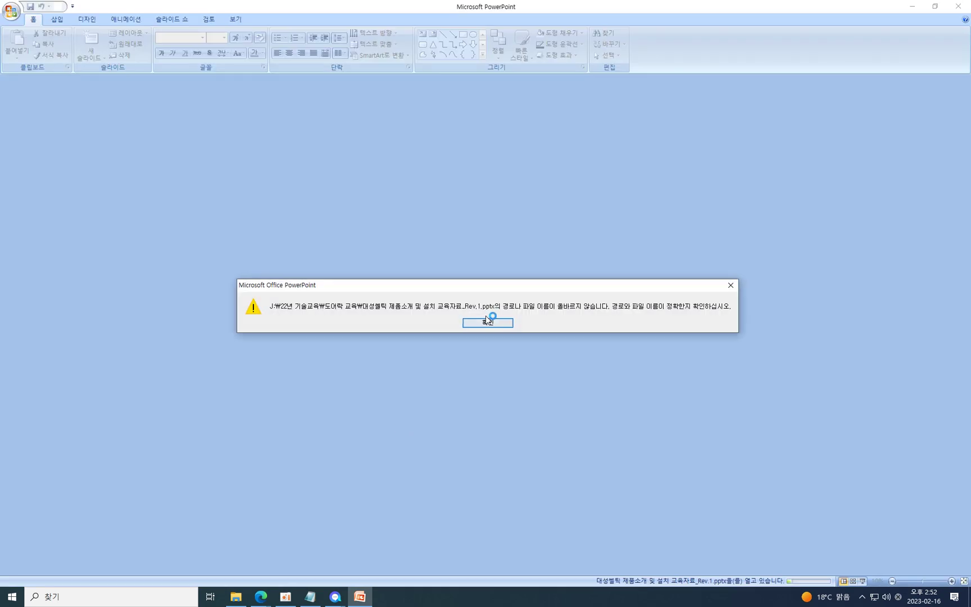
Dismiss the path error, close the empty PowerPoint window, and abandon the failed K-Health document in Hangul.
click(488, 320)
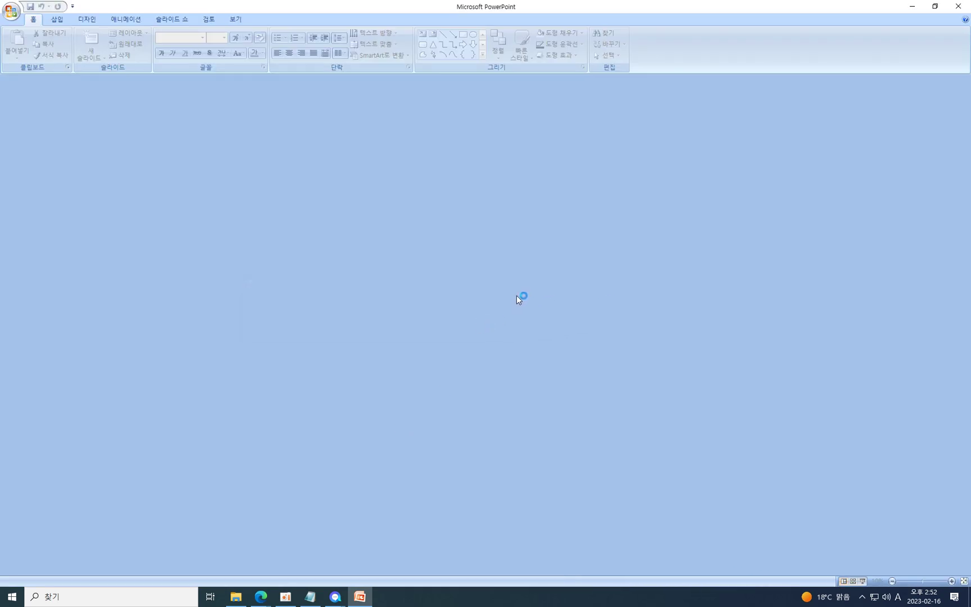
click(934, 6)
click(847, 41)
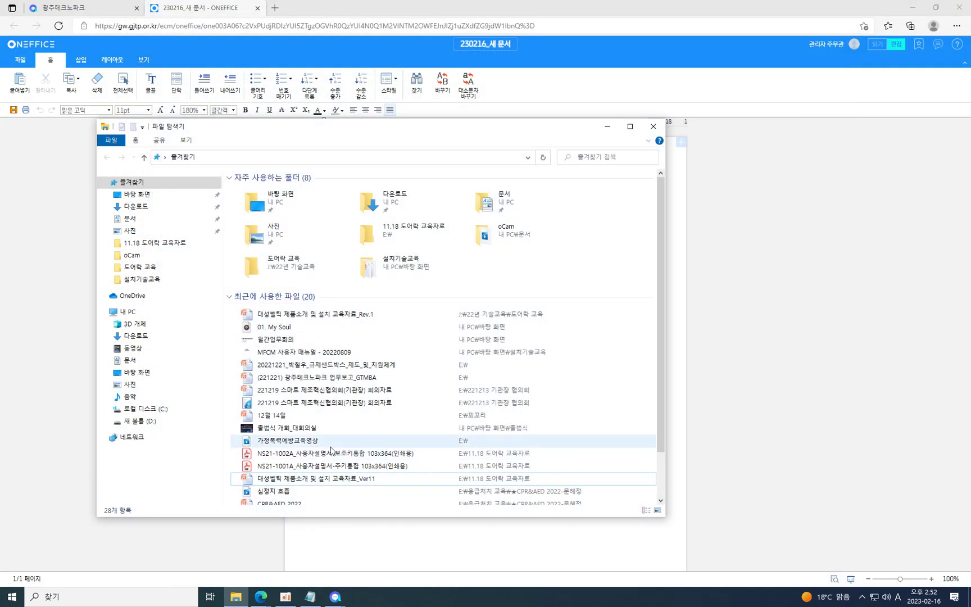
scroll(293, 444, down, 2)
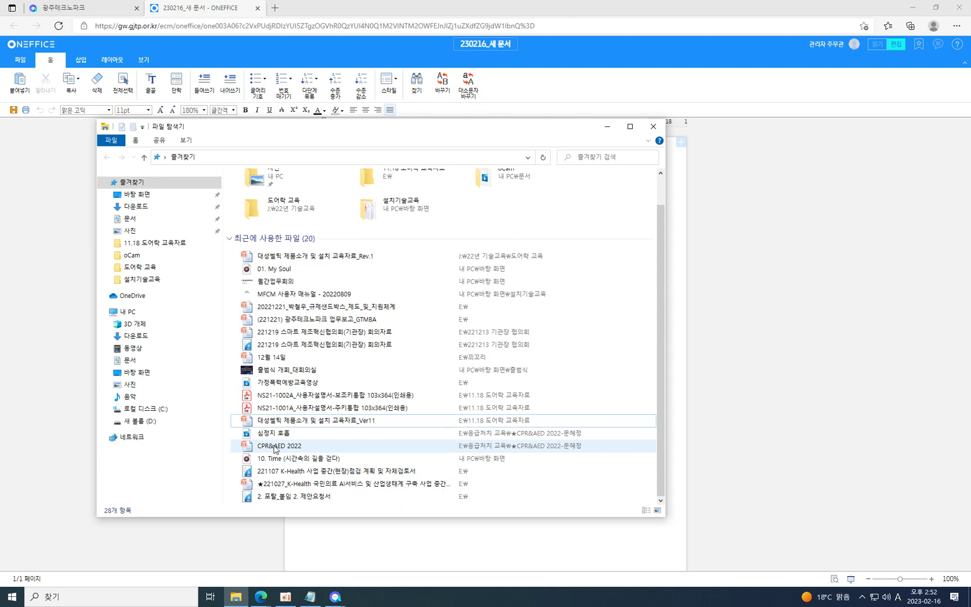
double_click(277, 471)
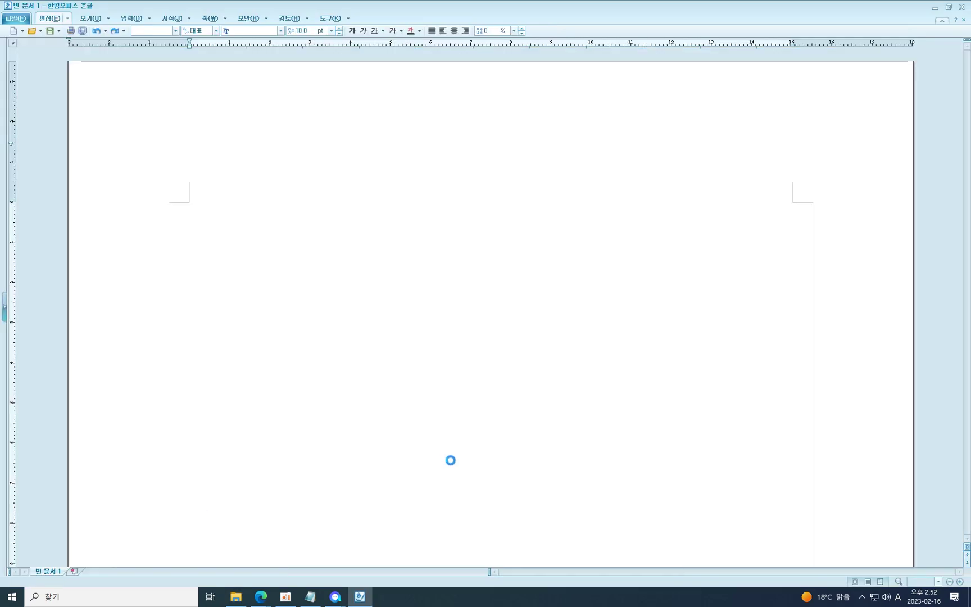
click(485, 315)
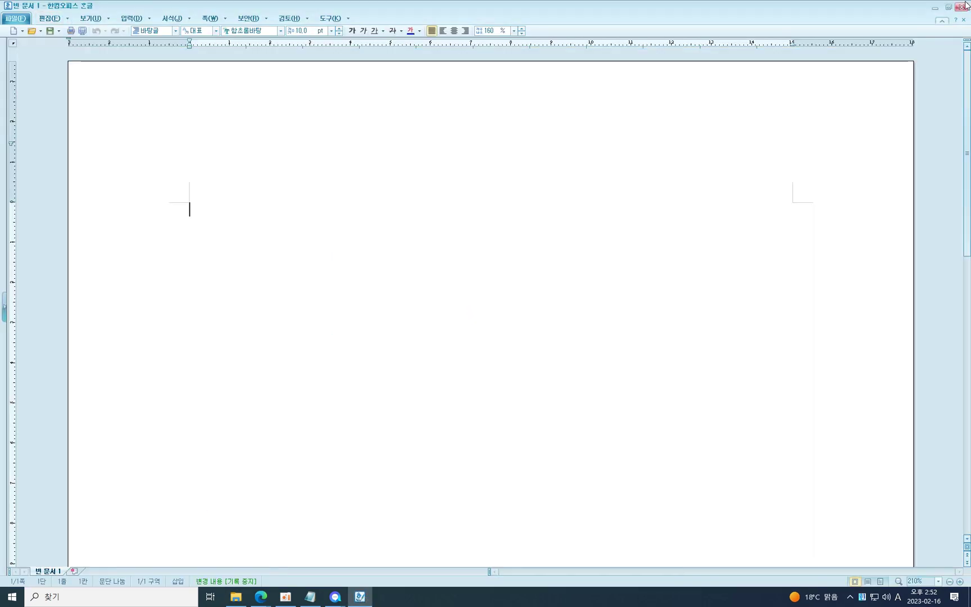
click(966, 6)
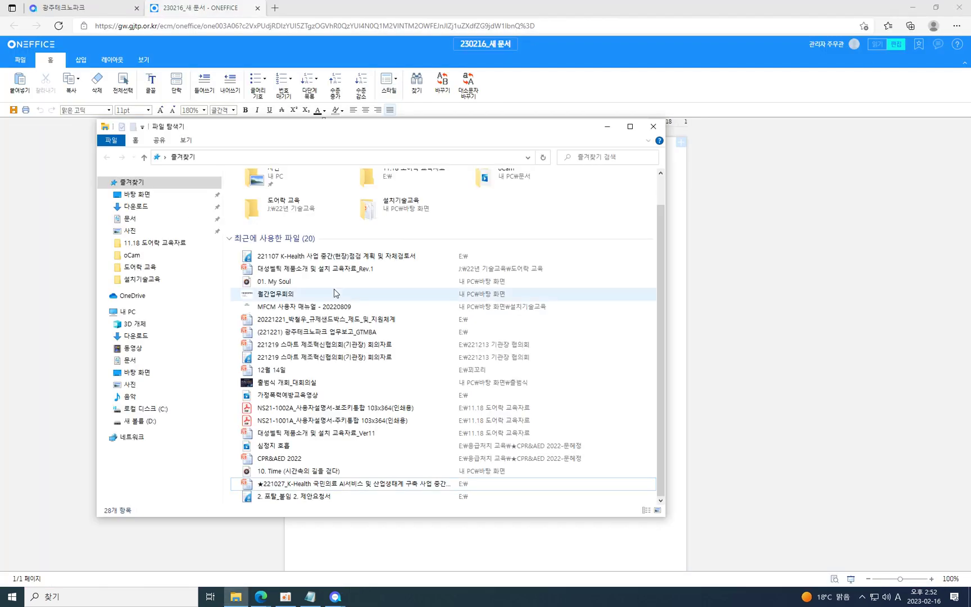
Open 4월 업무회의 from the Documents folder, select its slide text, and return to ONEFFICE.
click(134, 360)
double_click(261, 254)
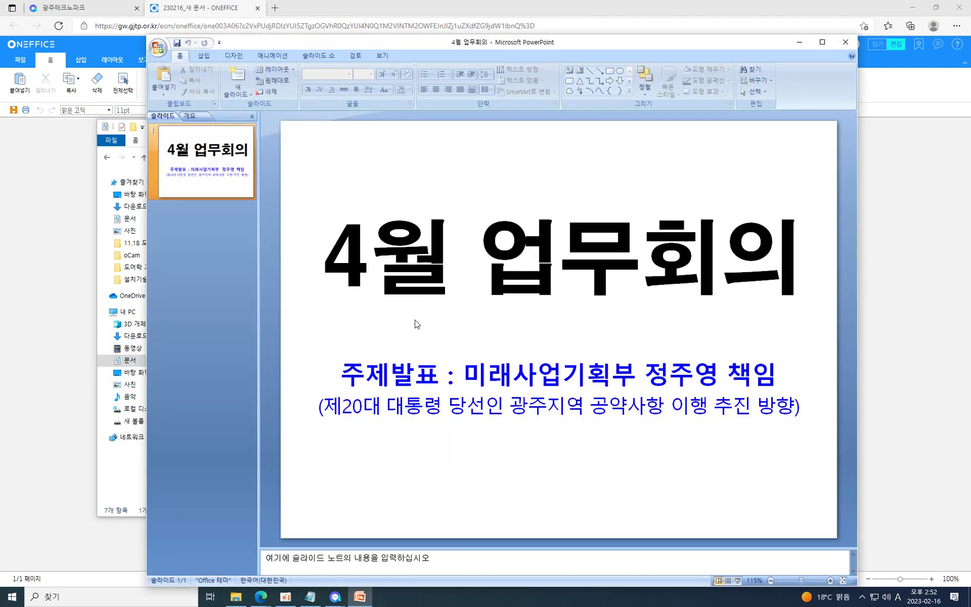
key(ctrl+a)
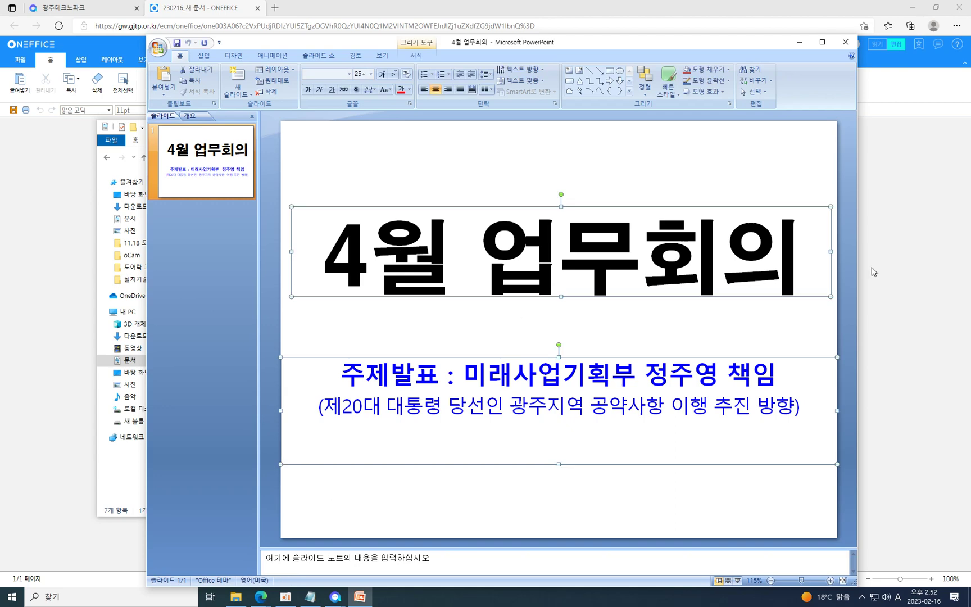
click(909, 270)
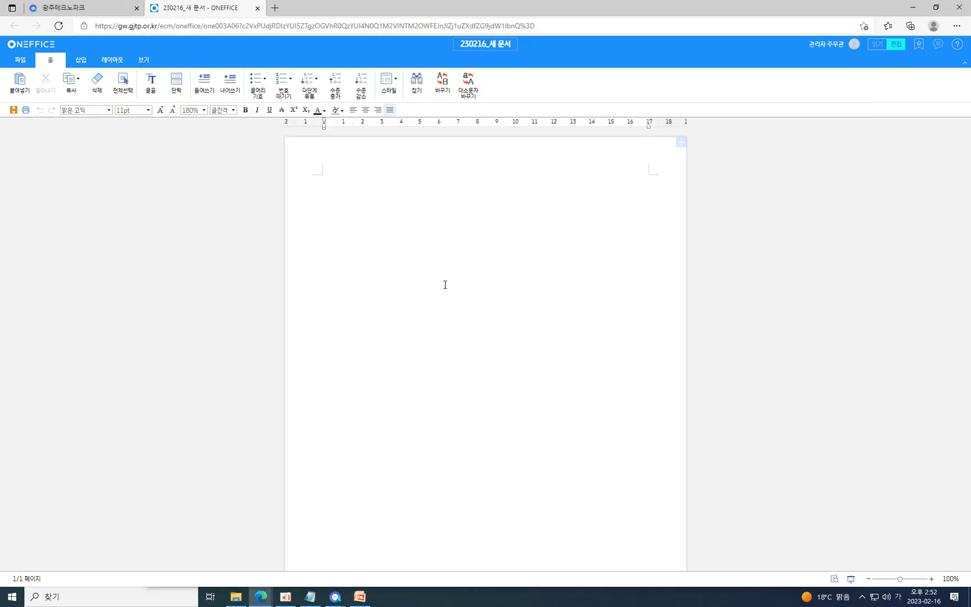
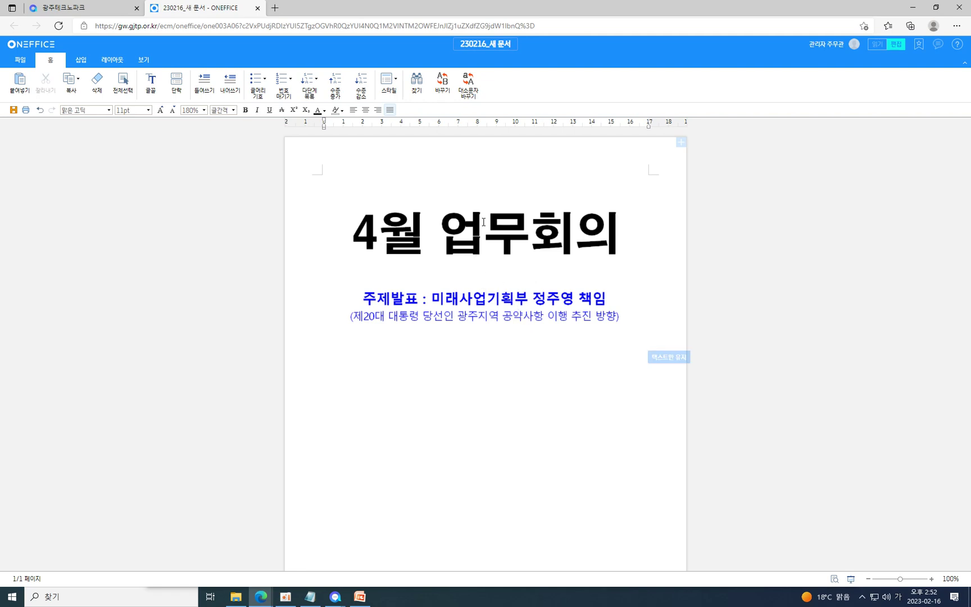
Paste the 4월 업무회의 title and subtitle into 230216_새 문서, then choose 사본 만들기.
click(430, 177)
click(21, 60)
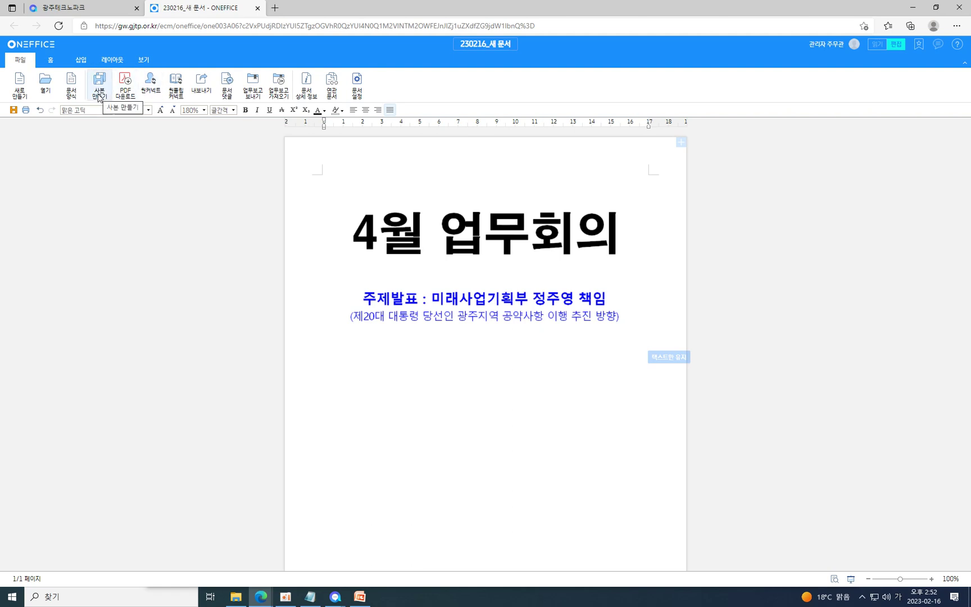
click(99, 93)
Replace the (복사본) suffix so the copy is titled 230216_주간업무보고서, and create it.
click(514, 216)
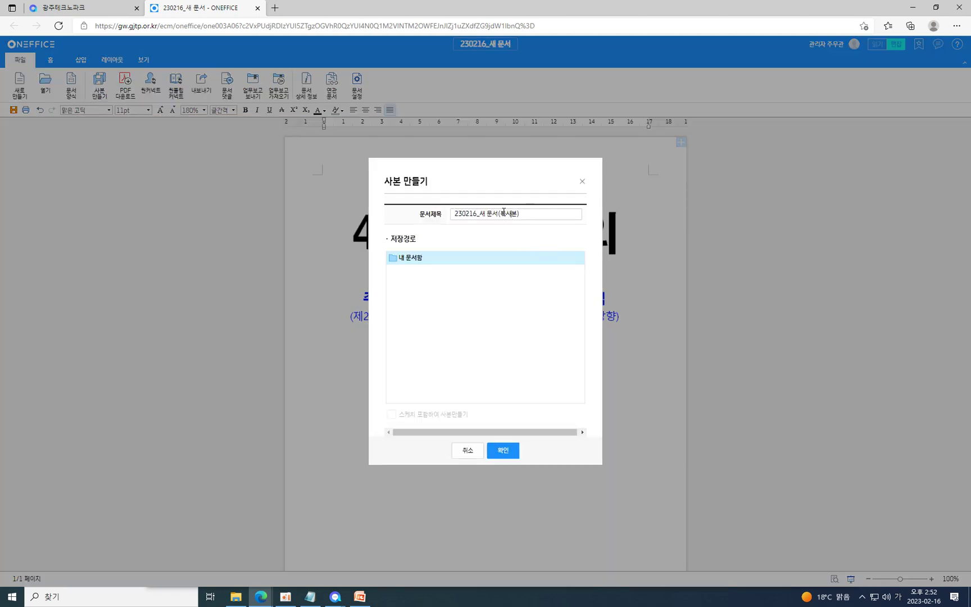
drag(499, 213, 549, 205)
key(BackSpace)
key(BackSpace)
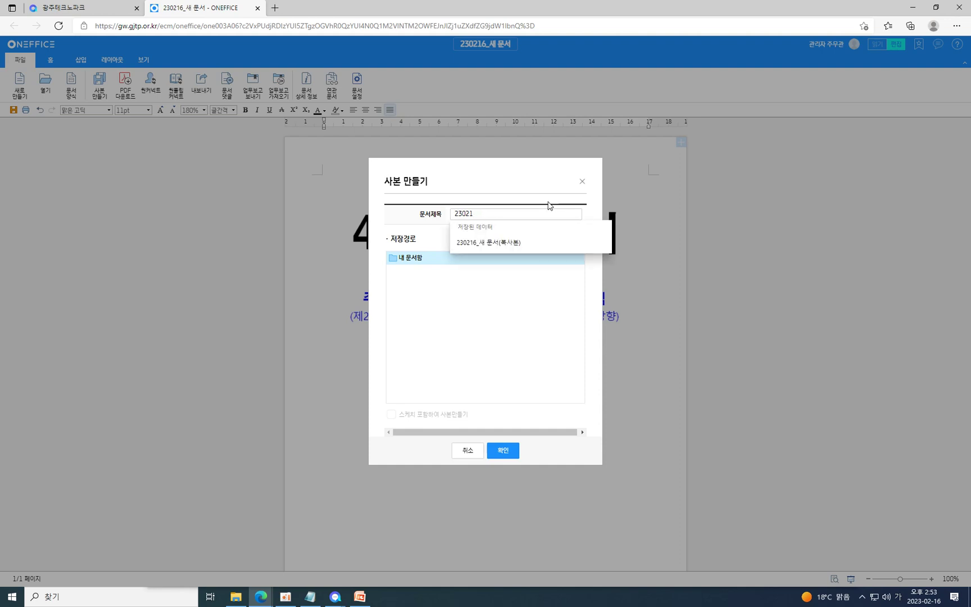
text(ㅈㅜ)
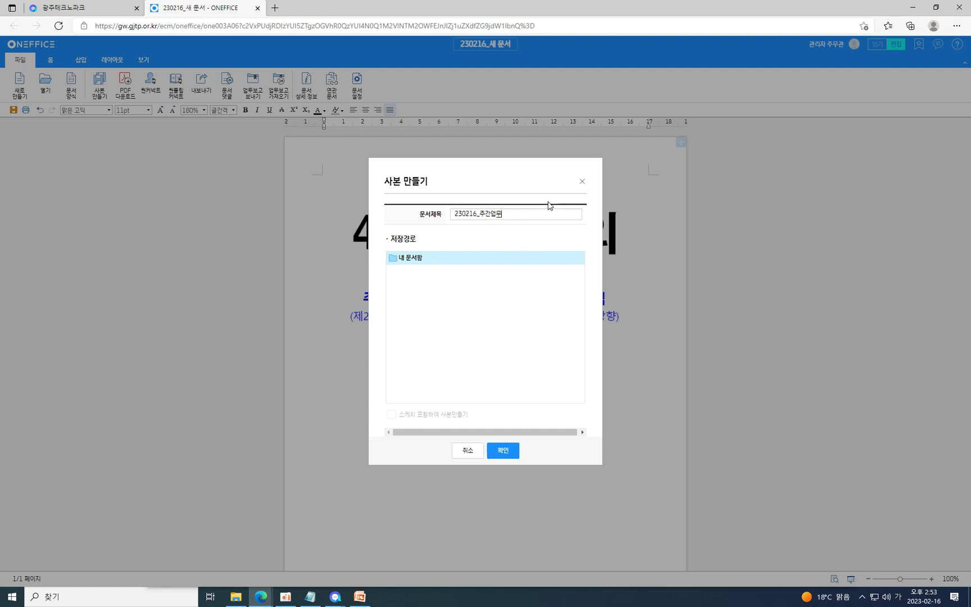
key(Return)
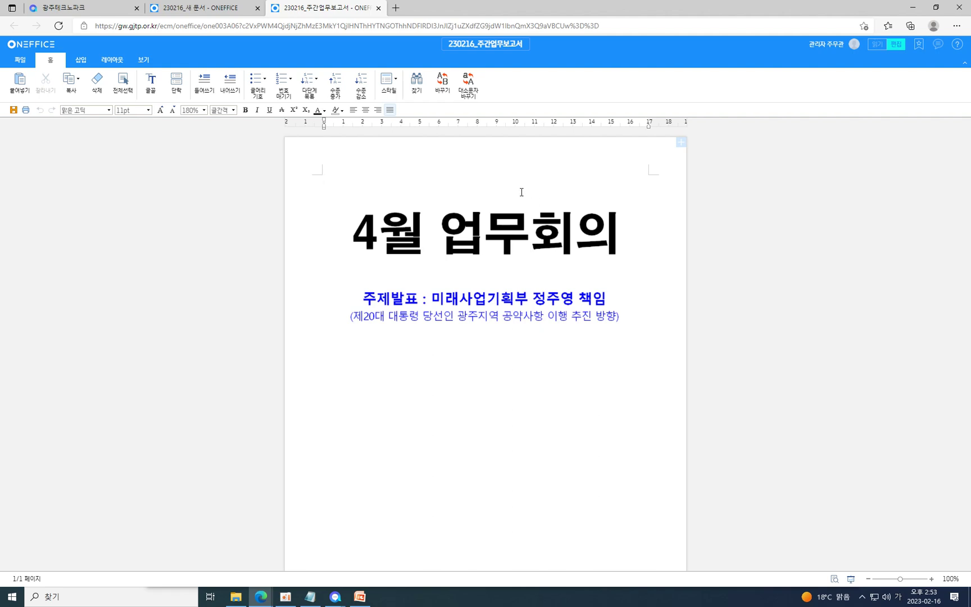
Type the heading <주간업무보고서 2주차>, centre it, and enlarge it to 18pt.
text(가)
text(업)
text(무보고서)
text( 2주채)
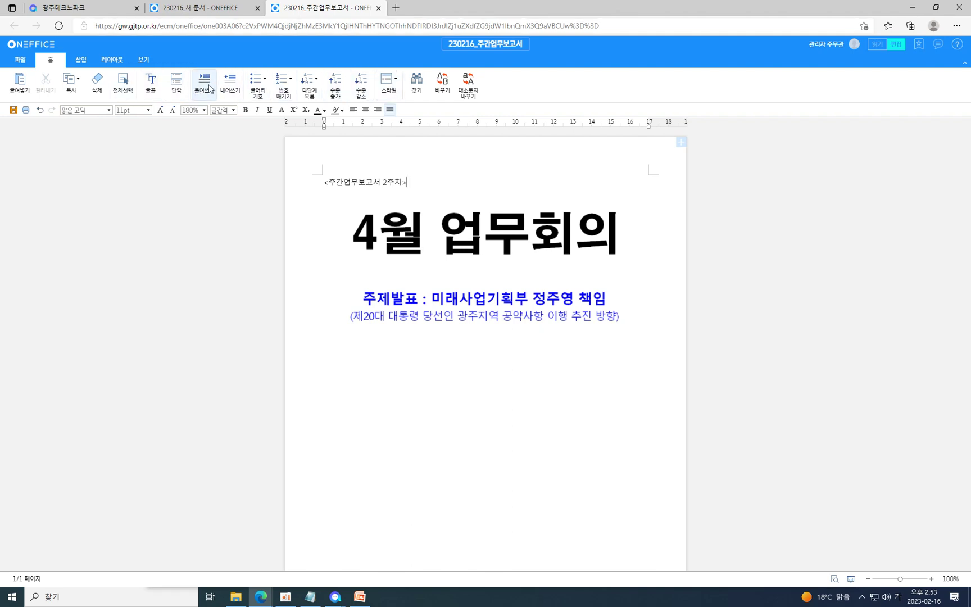
click(365, 110)
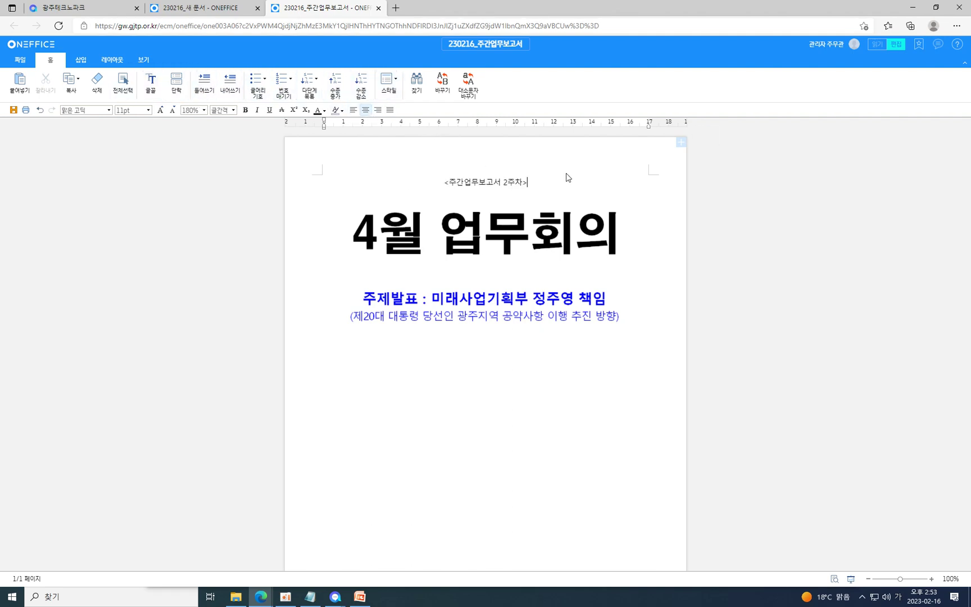
drag(575, 182, 412, 186)
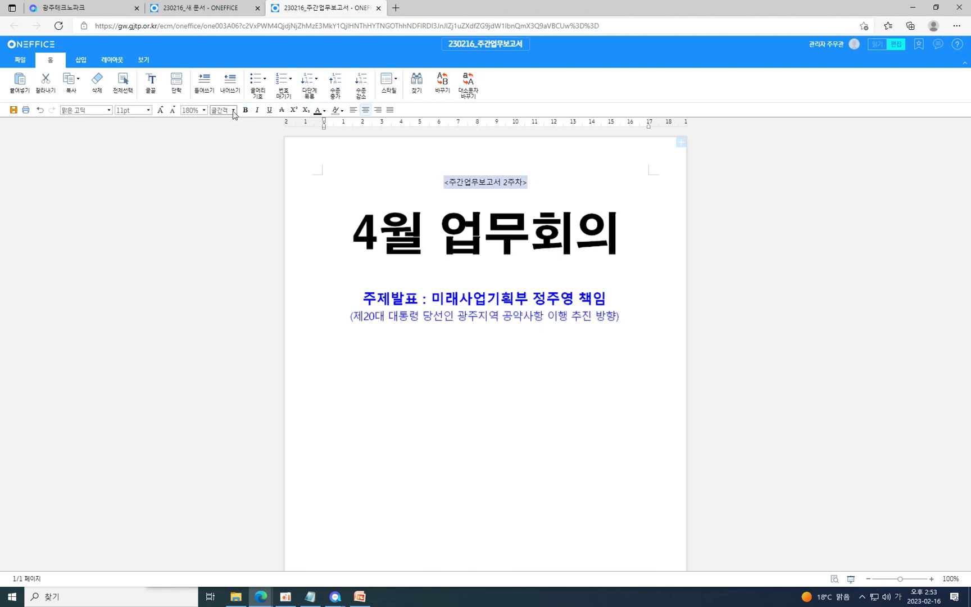
click(161, 110)
click(161, 110)
click(161, 110)
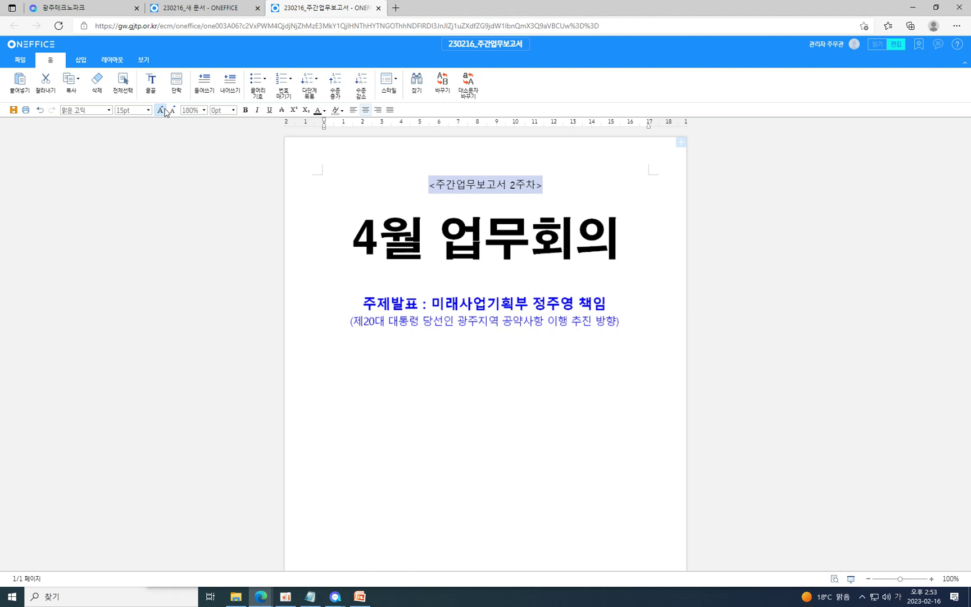
click(161, 110)
click(161, 110)
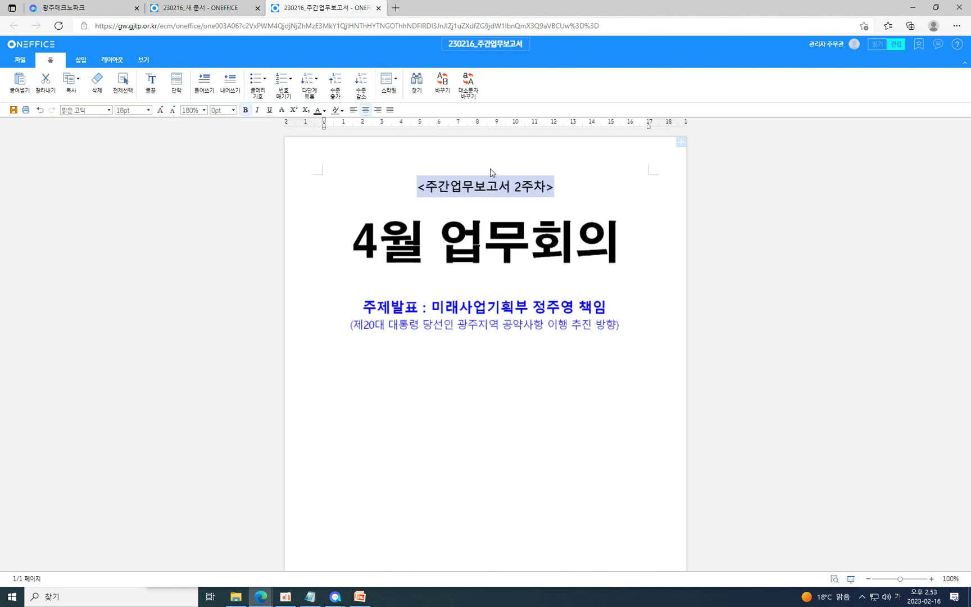
click(21, 60)
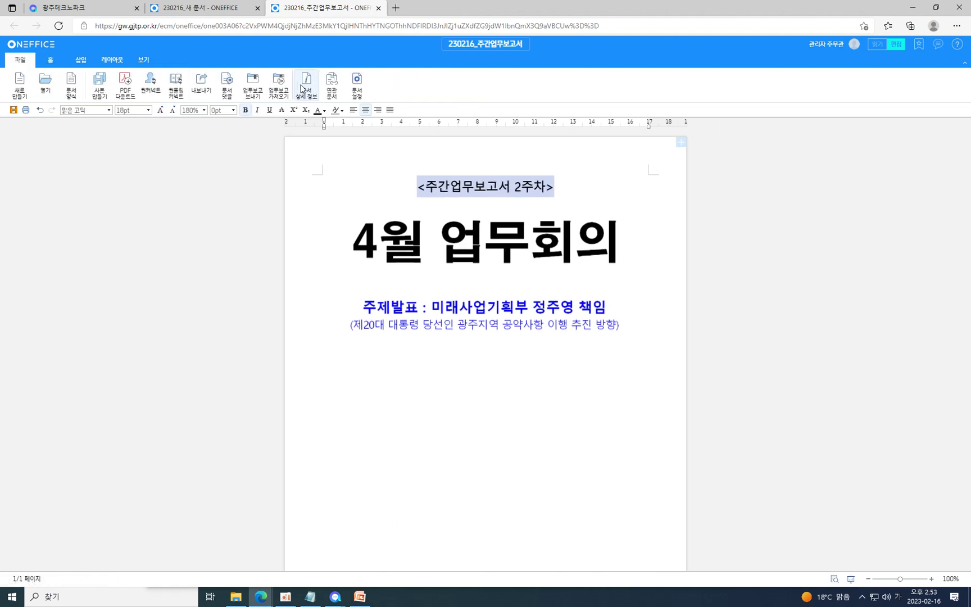
In the sharing settings, set the open link to read access and copy the link.
click(316, 180)
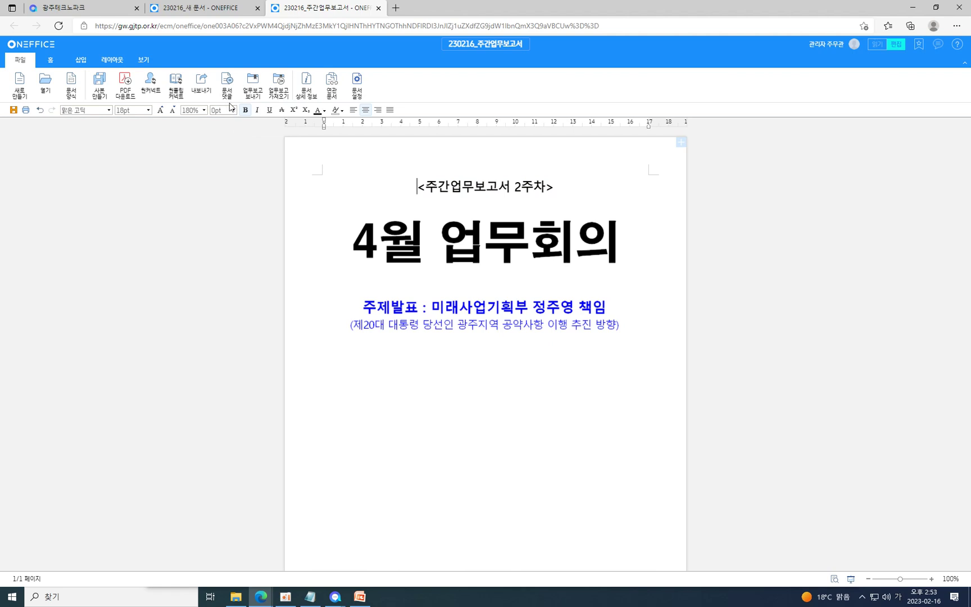
click(155, 82)
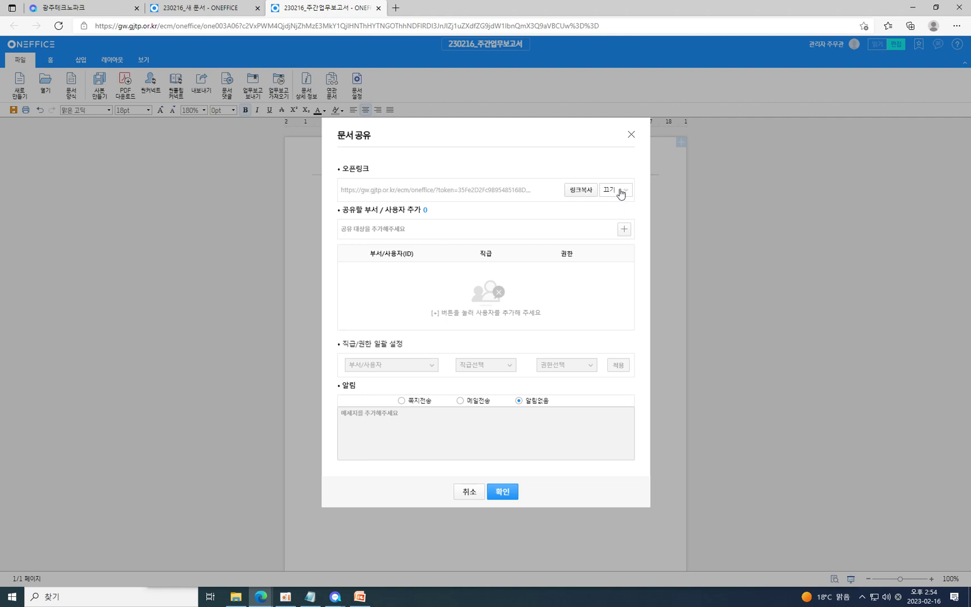
drag(374, 169, 343, 170)
click(610, 191)
click(616, 220)
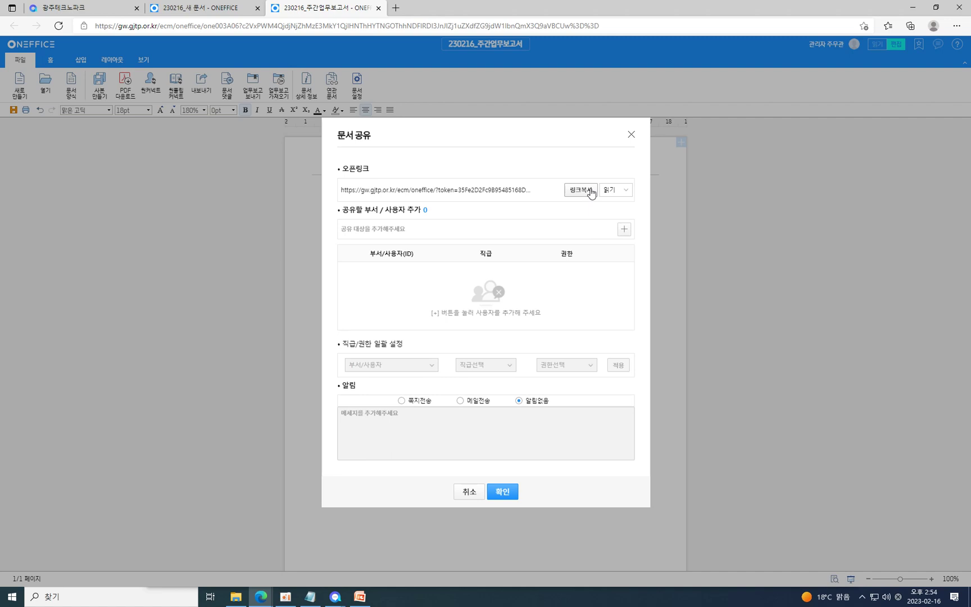
click(582, 190)
Add 경영기획부 as a share target with edit permission.
click(624, 229)
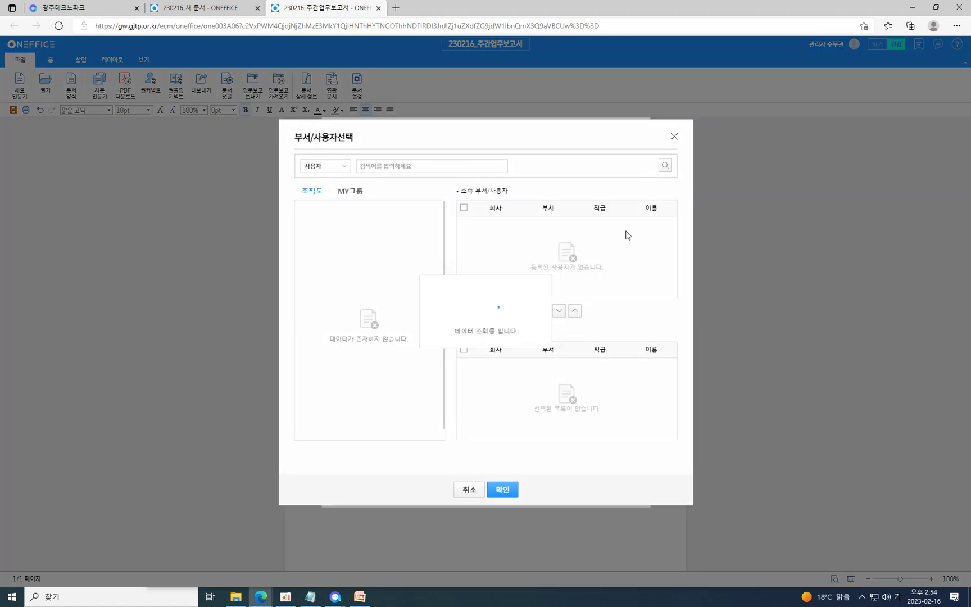
click(674, 136)
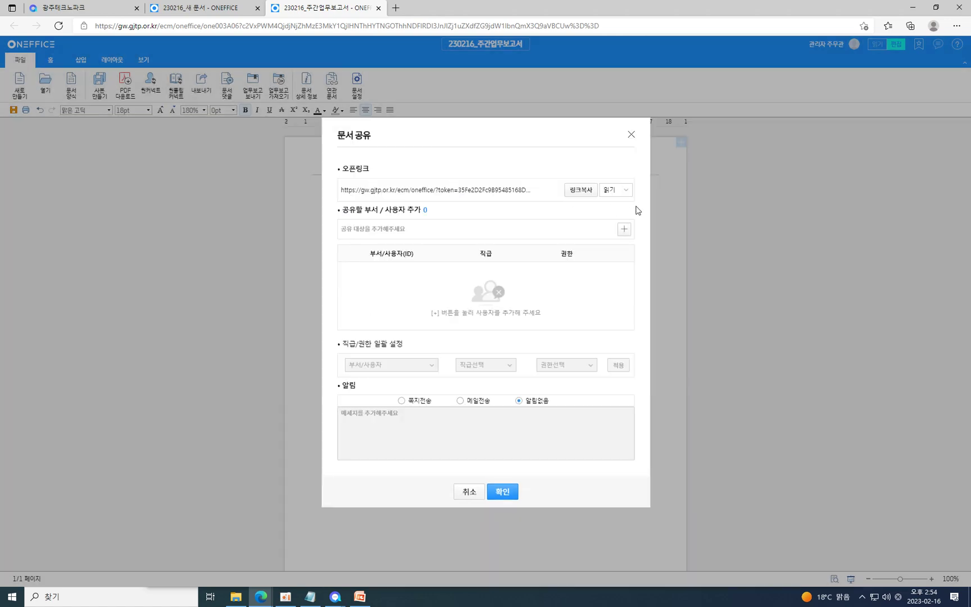
click(624, 229)
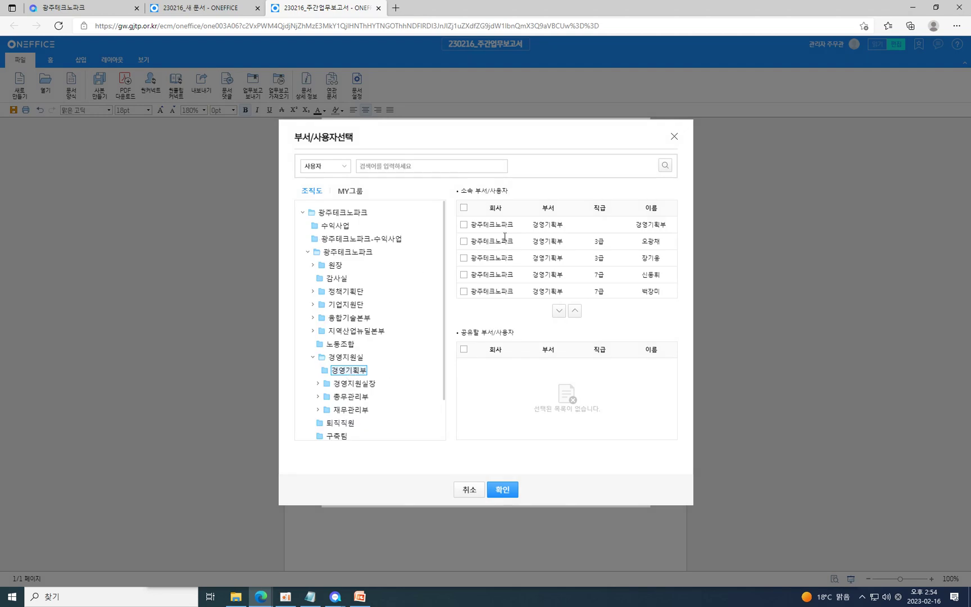
double_click(492, 224)
click(502, 225)
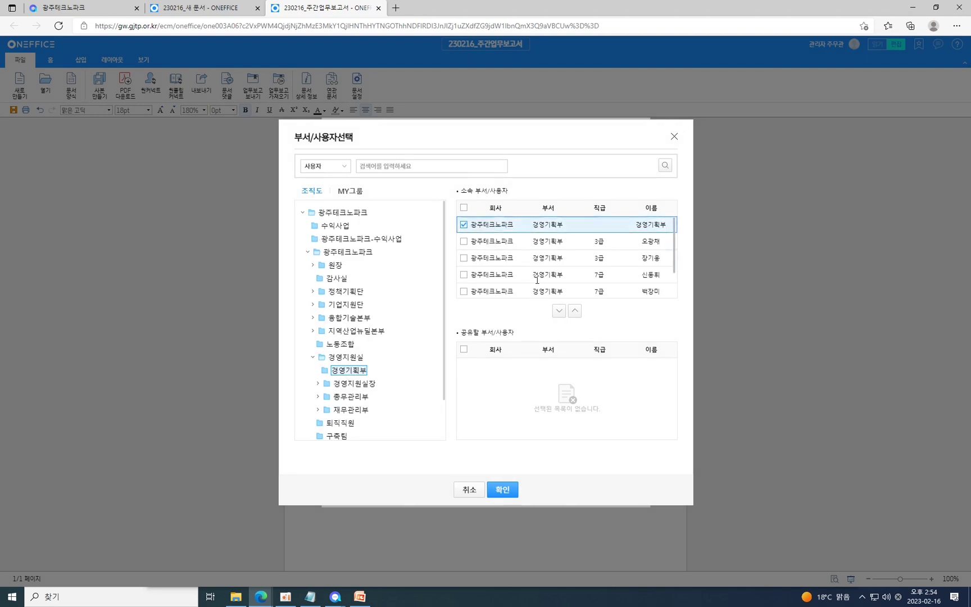
click(558, 310)
click(502, 490)
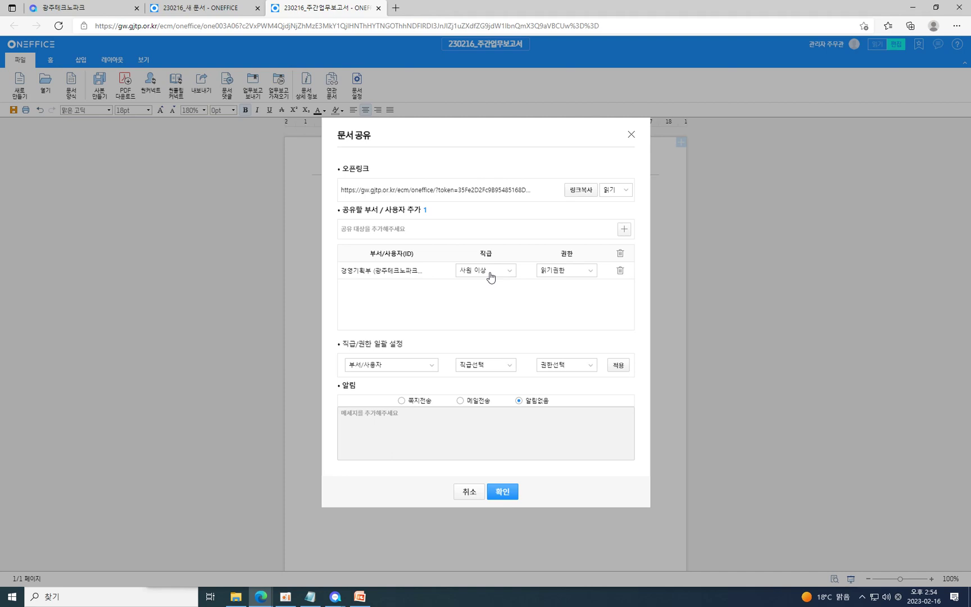
click(558, 270)
click(555, 298)
click(510, 271)
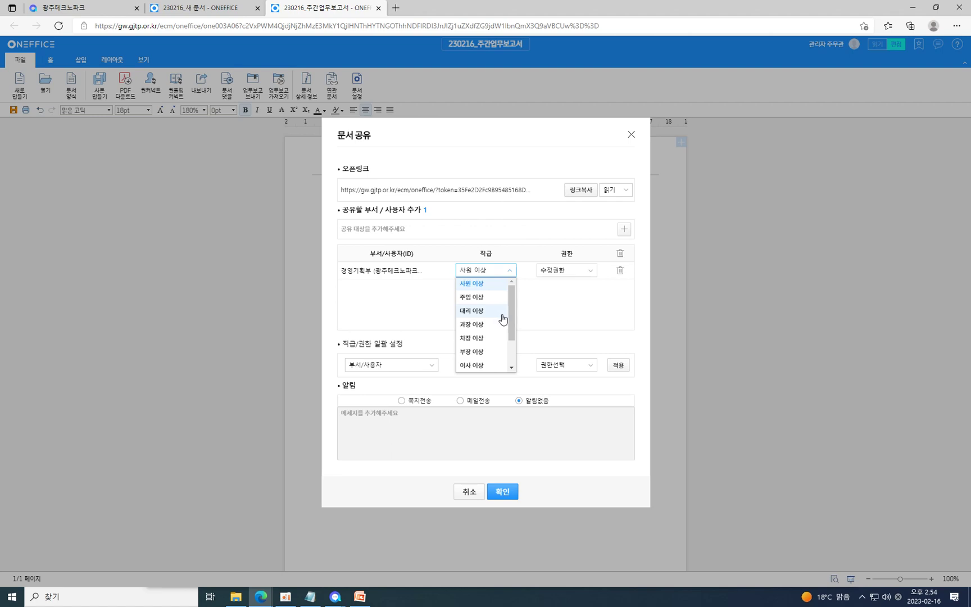
click(565, 297)
click(562, 272)
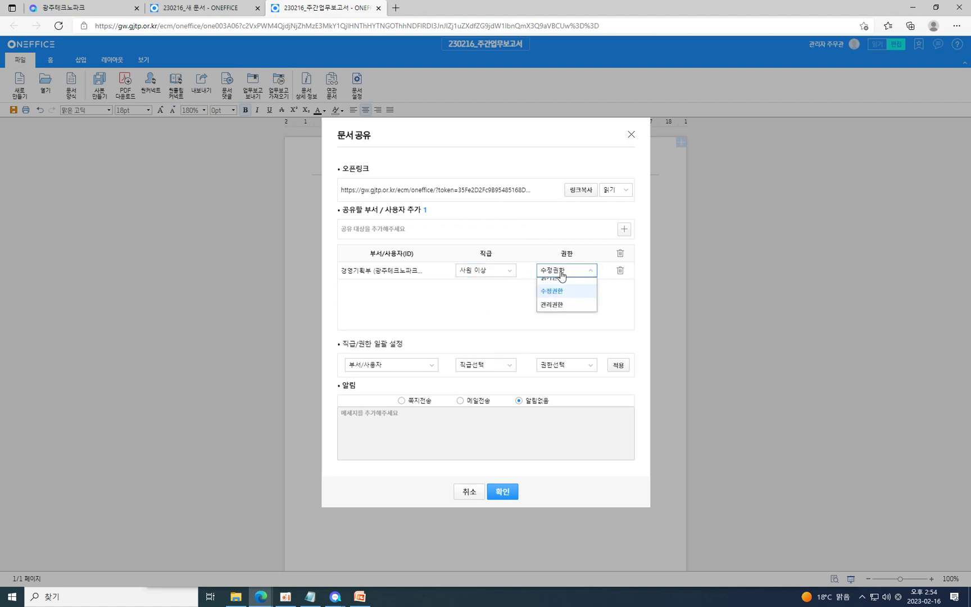
click(488, 306)
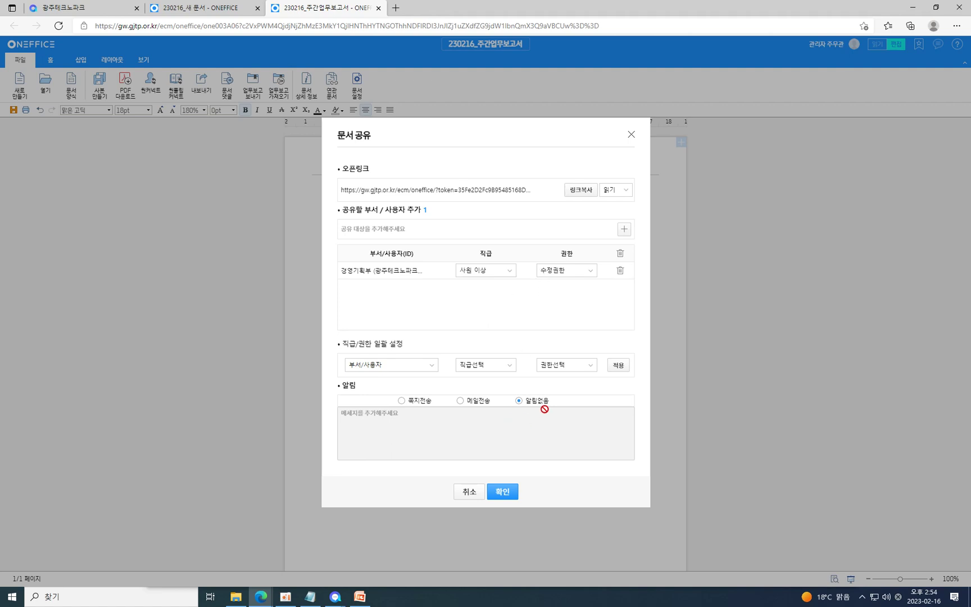
Notify 경영기획부 by note with the message '테스트입니다' and confirm the share.
click(420, 402)
click(425, 419)
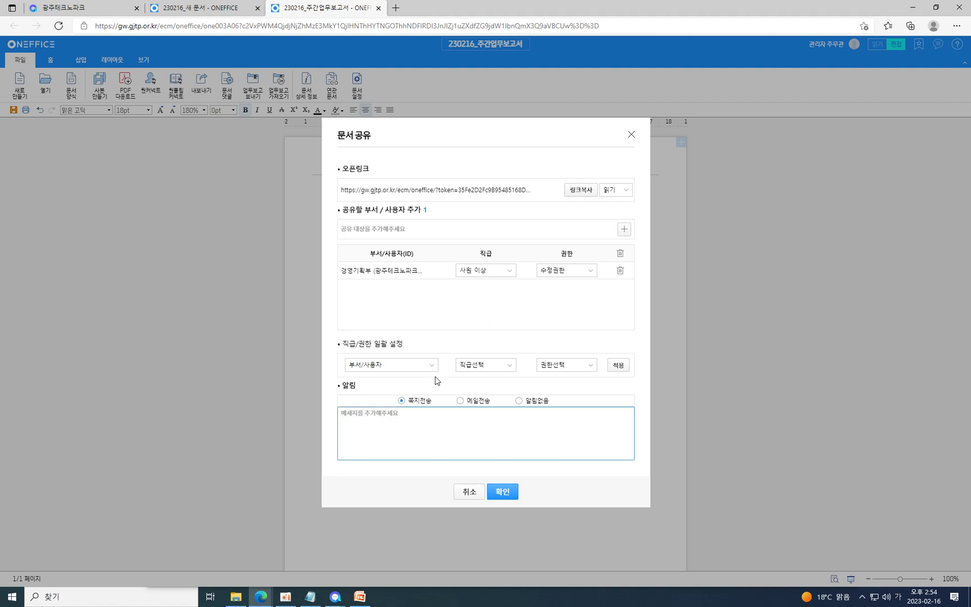
text(테스)
text(트일)
text(니다)
click(502, 491)
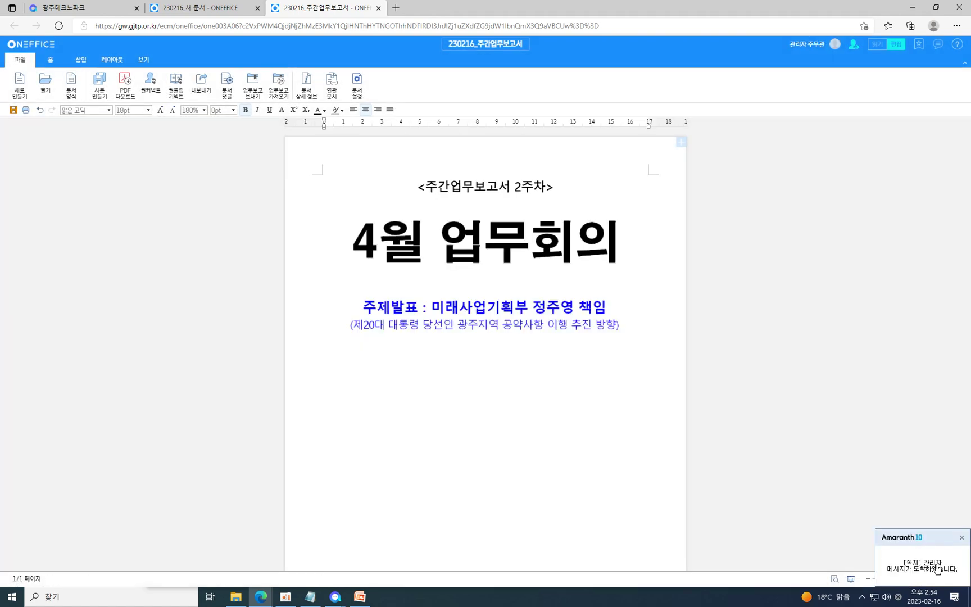
Open the received share note and move it aside to get back to the report.
click(938, 569)
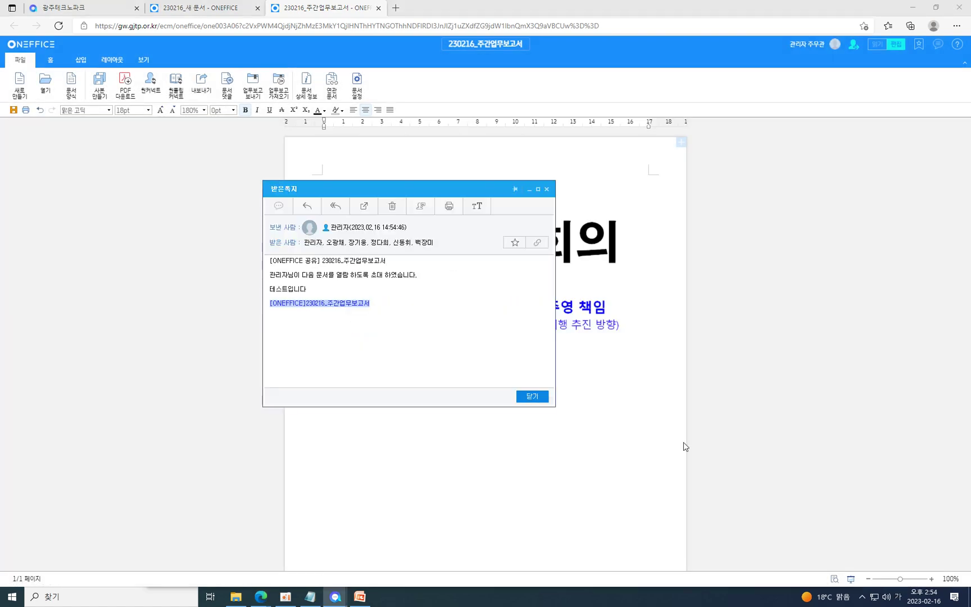
drag(459, 188, 652, 158)
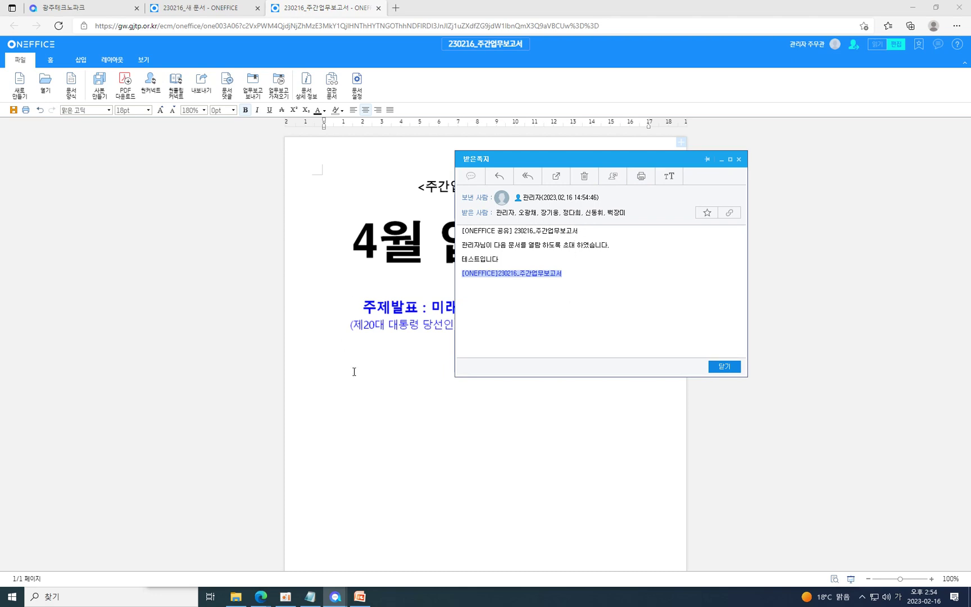
click(357, 371)
Save the report, then open it from the [ONEFFICE] link in the received note.
key(ctrl+a)
key(ctrl+super+s)
click(546, 324)
click(488, 410)
key(ctrl+s)
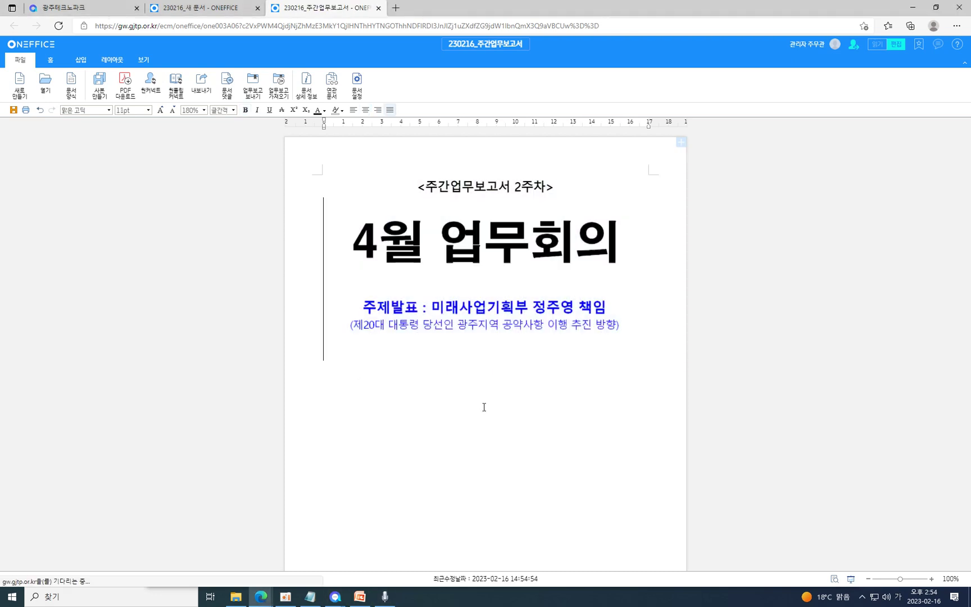
click(548, 324)
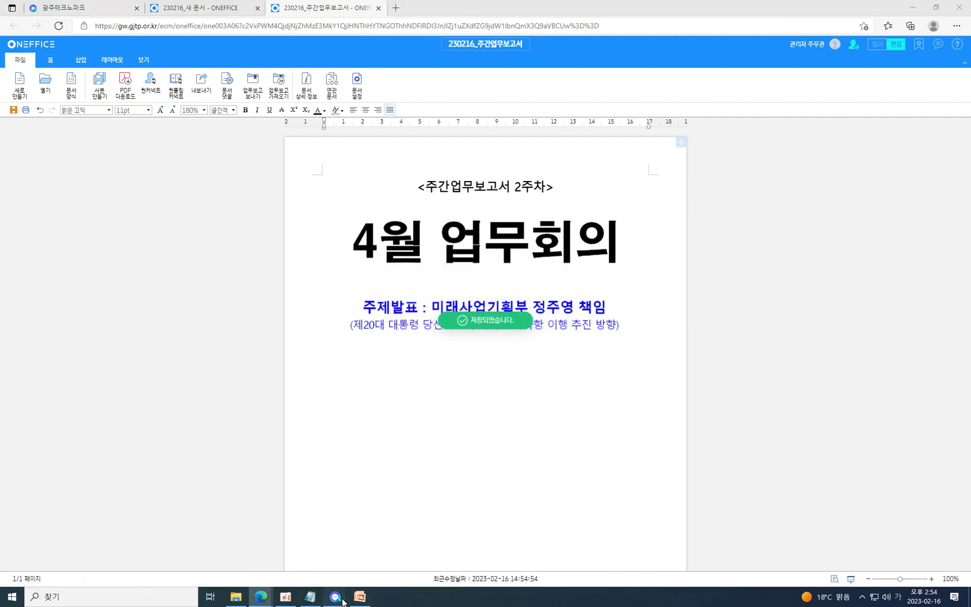
click(415, 554)
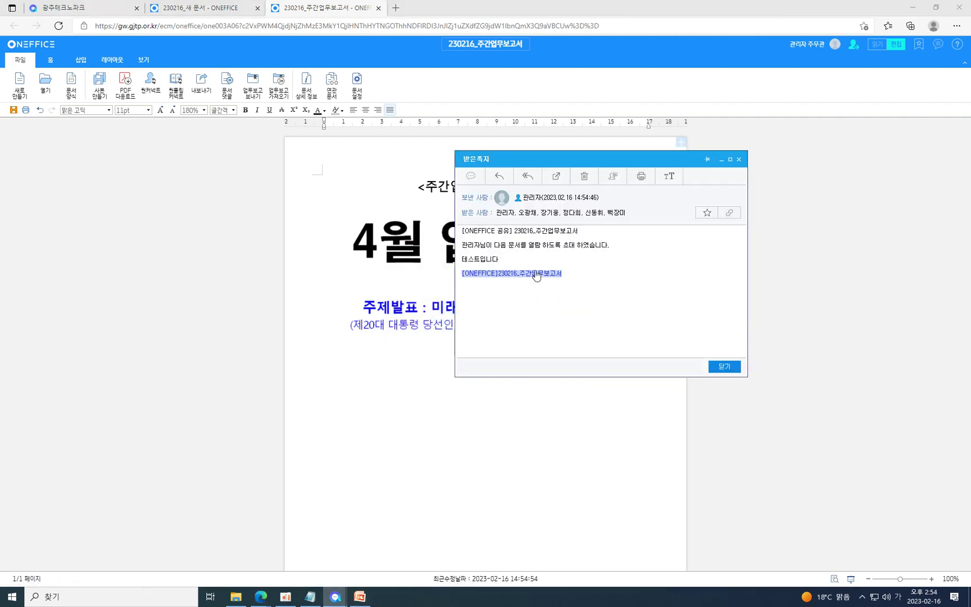
click(537, 274)
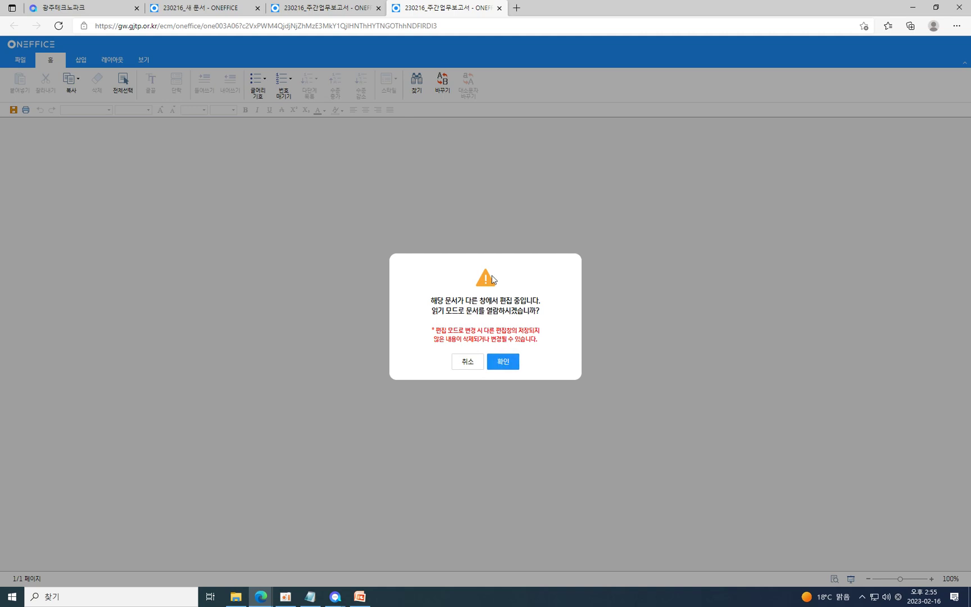
Open the report in read mode, then close that fourth tab to return to the editable report.
key(Return)
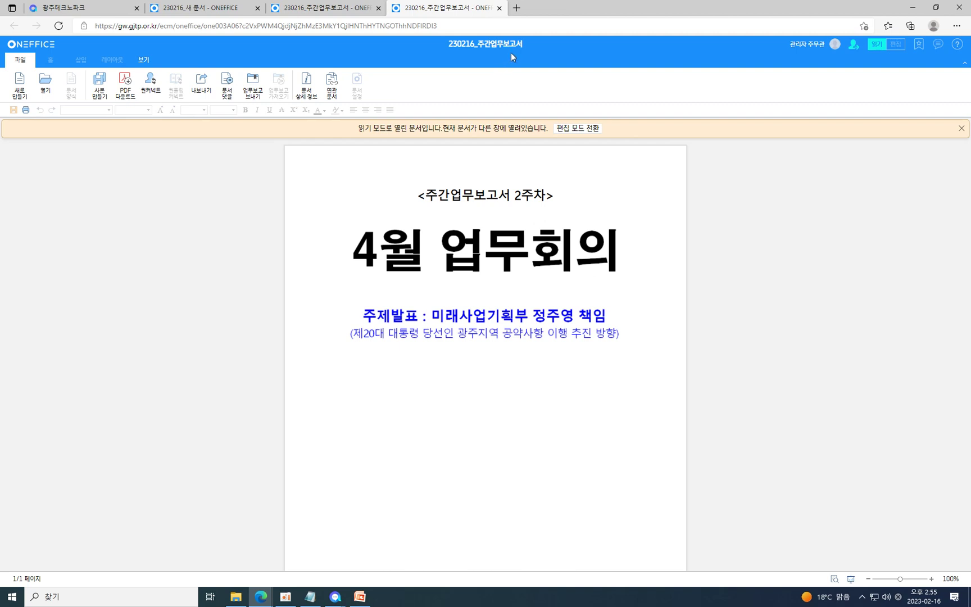
click(499, 8)
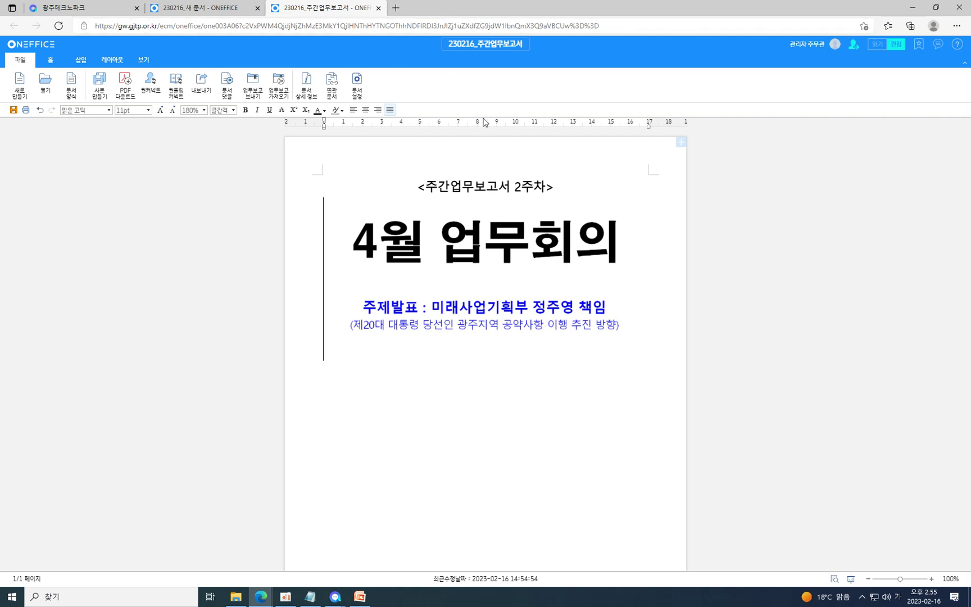
Open a new browser tab as a small separate window beside the report.
click(647, 332)
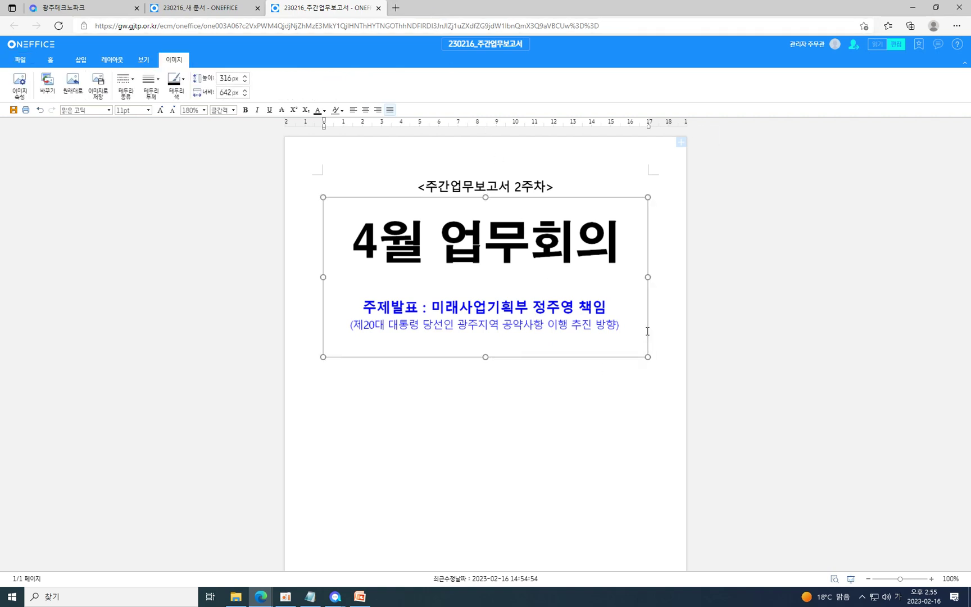
click(656, 344)
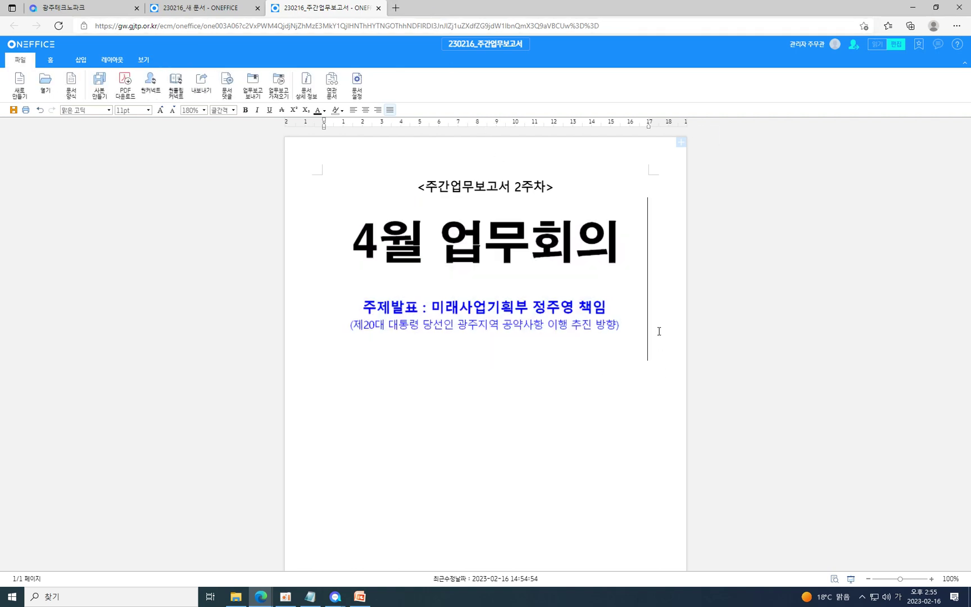
click(395, 7)
drag(554, 89, 721, 151)
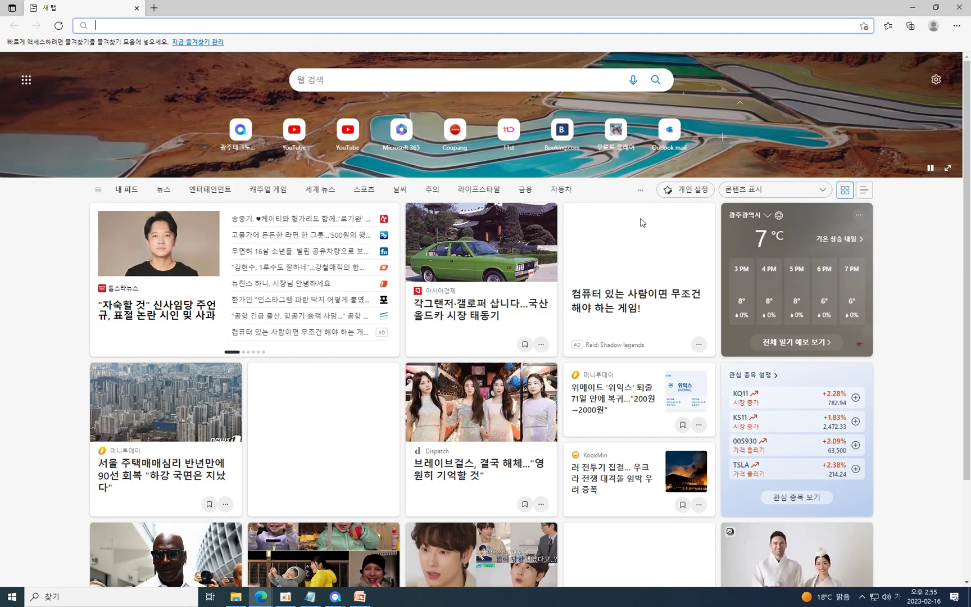
drag(606, 6, 715, 122)
Open the green car MSN article and drag its photo into the report below the subtitle.
scroll(575, 353, down, 3)
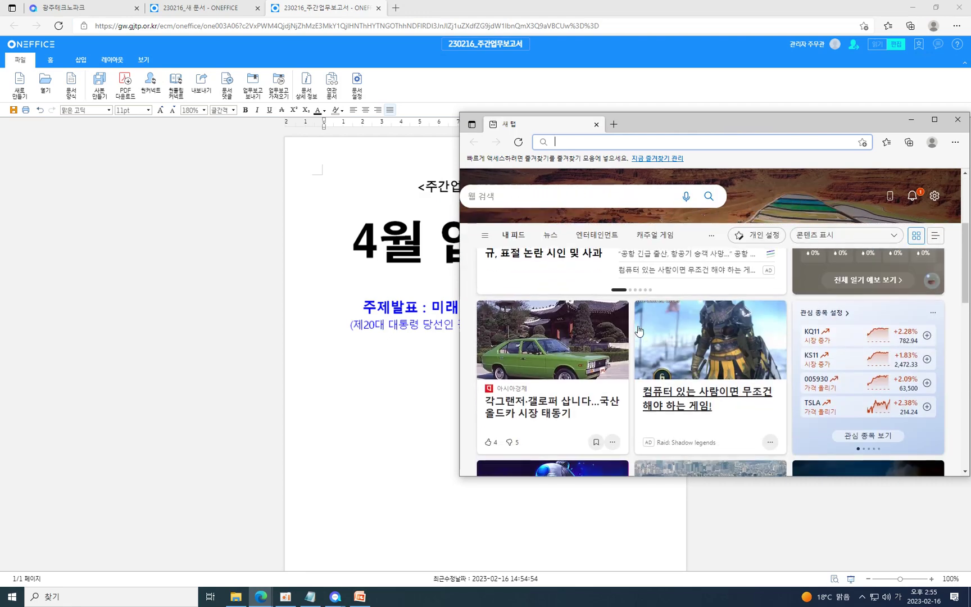
click(575, 353)
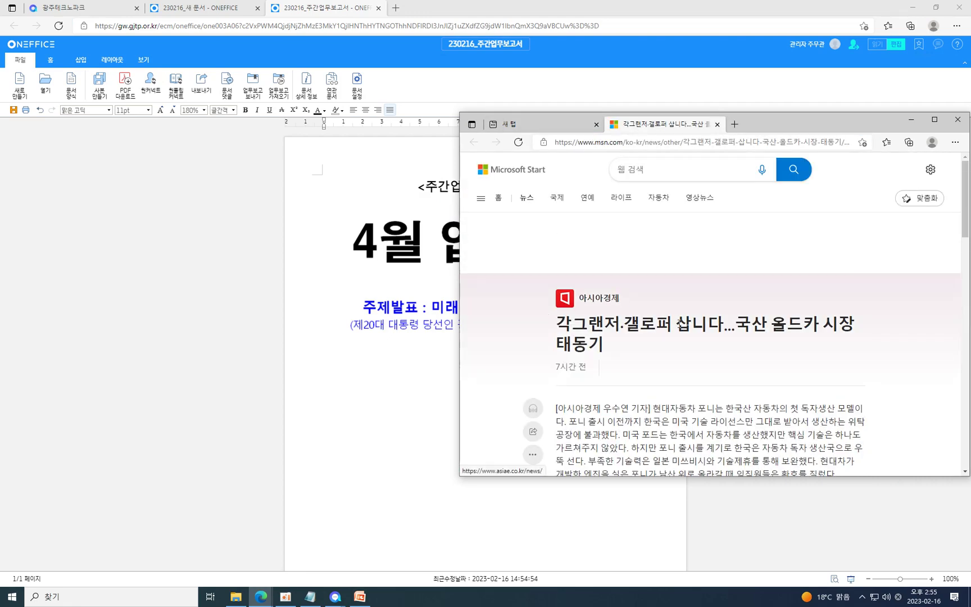
scroll(686, 311, down, 5)
scroll(686, 311, down, 4)
scroll(686, 312, up, 3)
drag(721, 352, 371, 402)
scroll(371, 402, down, 3)
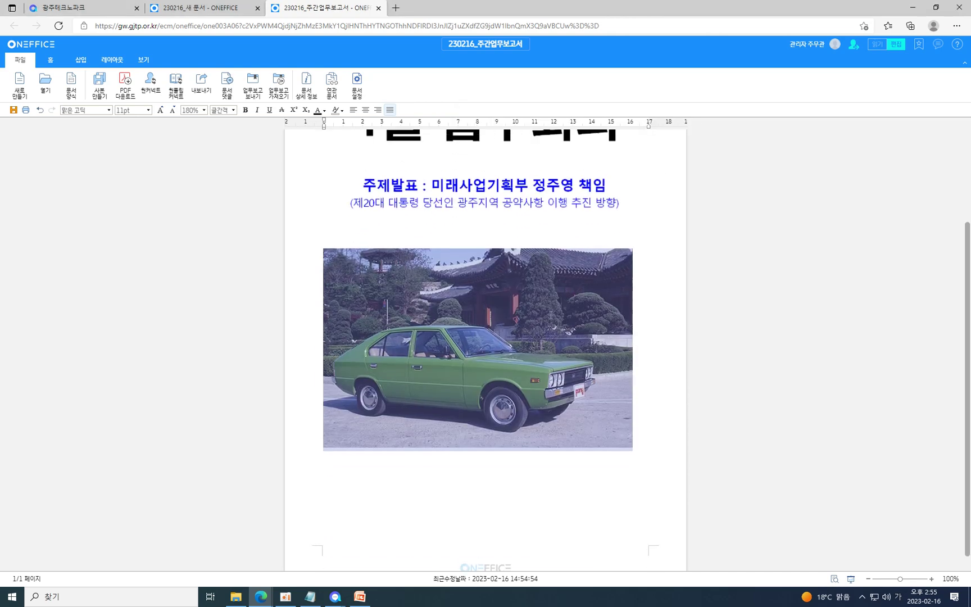
Shrink the inserted green car photo to about half its size.
click(617, 476)
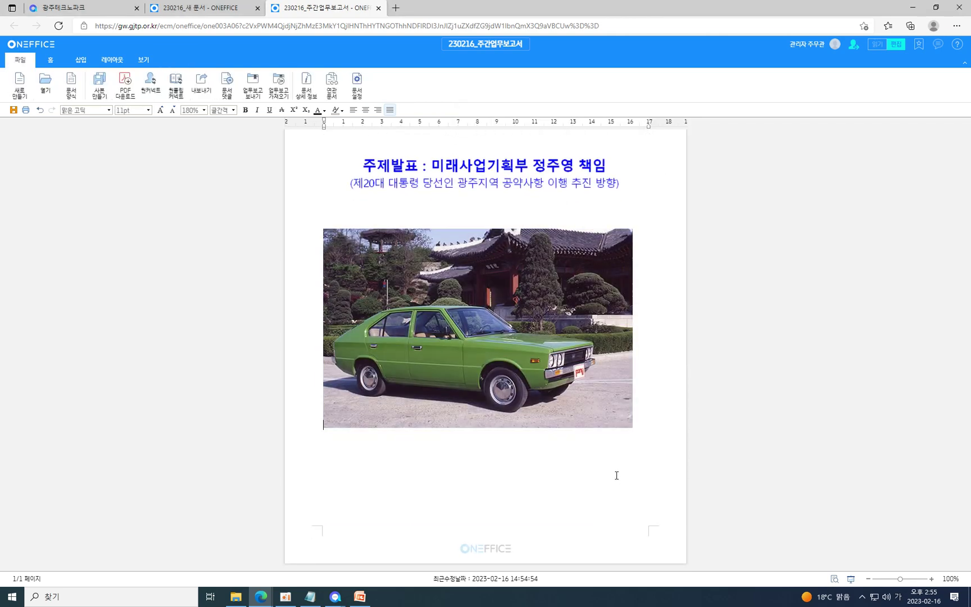
click(600, 403)
drag(633, 429, 448, 310)
click(486, 318)
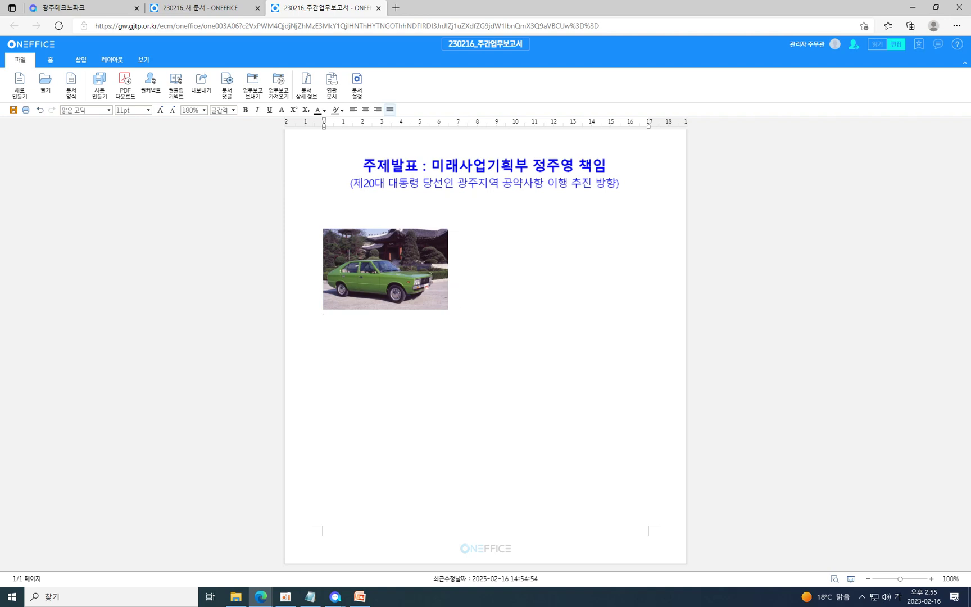
scroll(426, 271, up, 3)
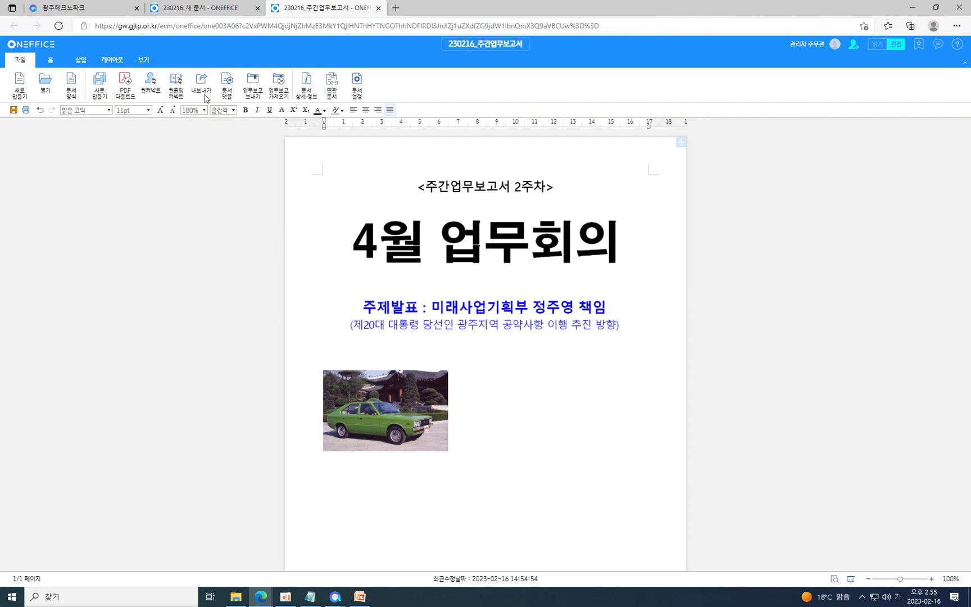
click(227, 84)
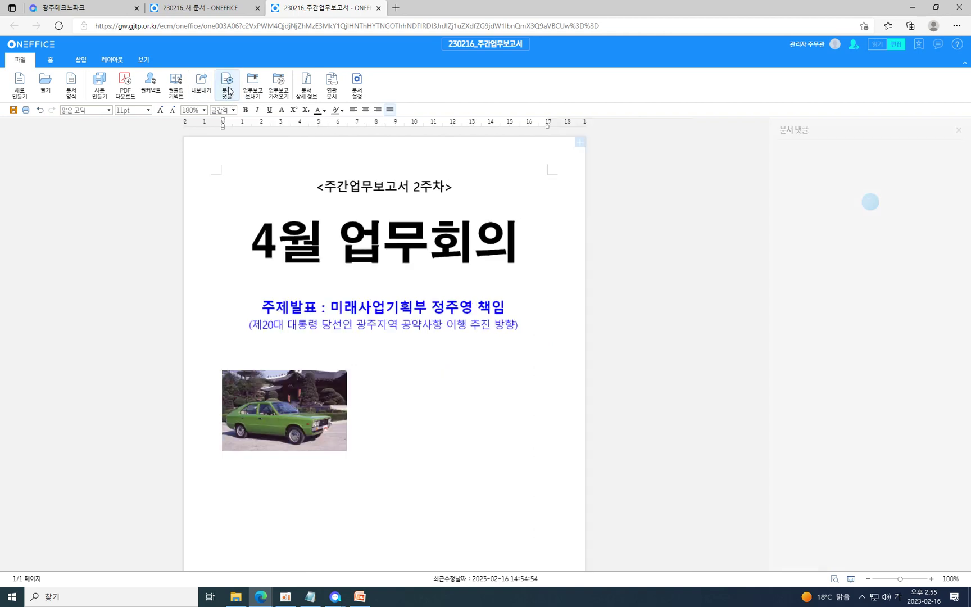
click(852, 183)
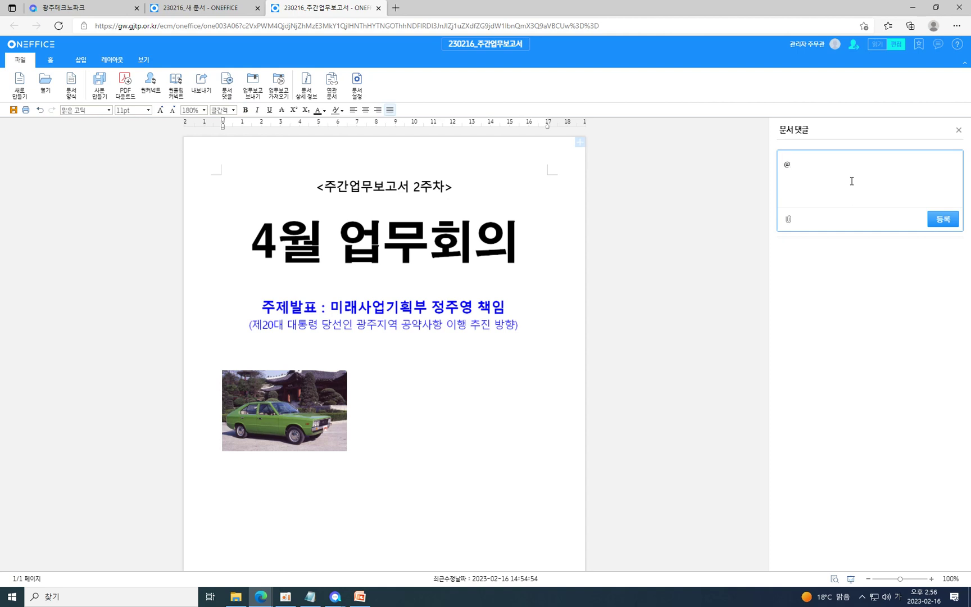
text(@괘)
key(BackSpace)
key(BackSpace)
key(BackSpace)
text(ㄴ)
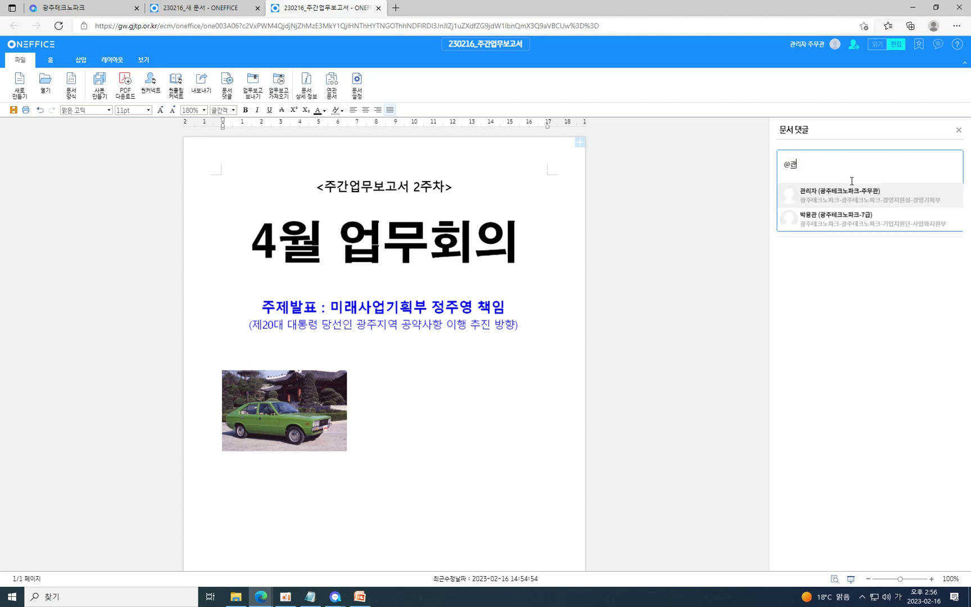
click(872, 196)
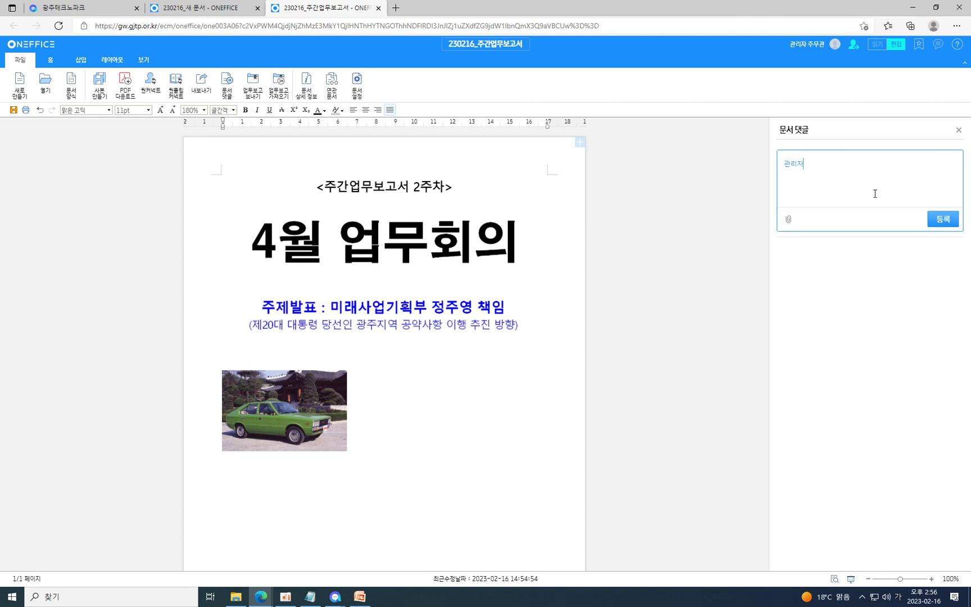
text(수정내용 공유합니다)
click(942, 218)
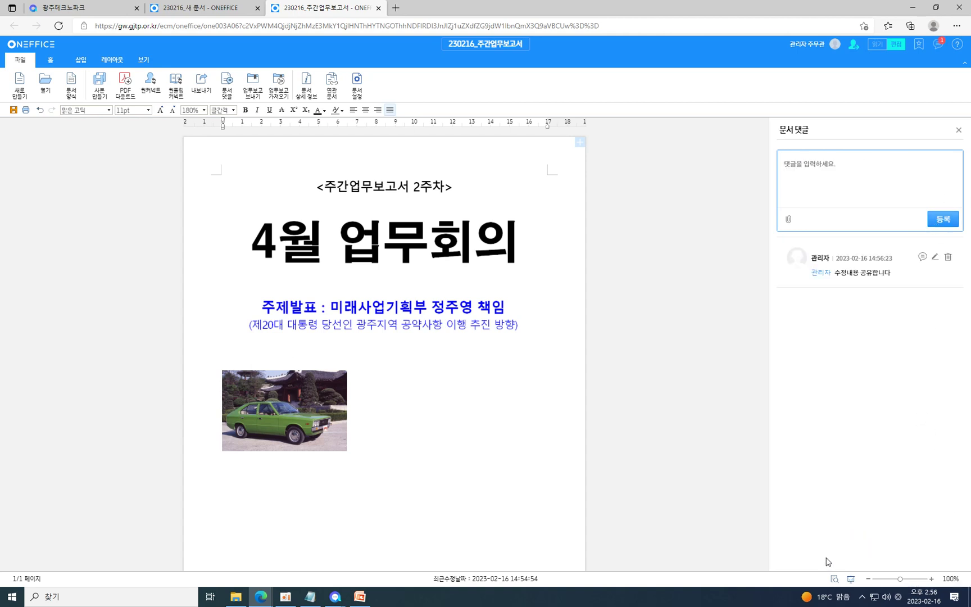
click(861, 597)
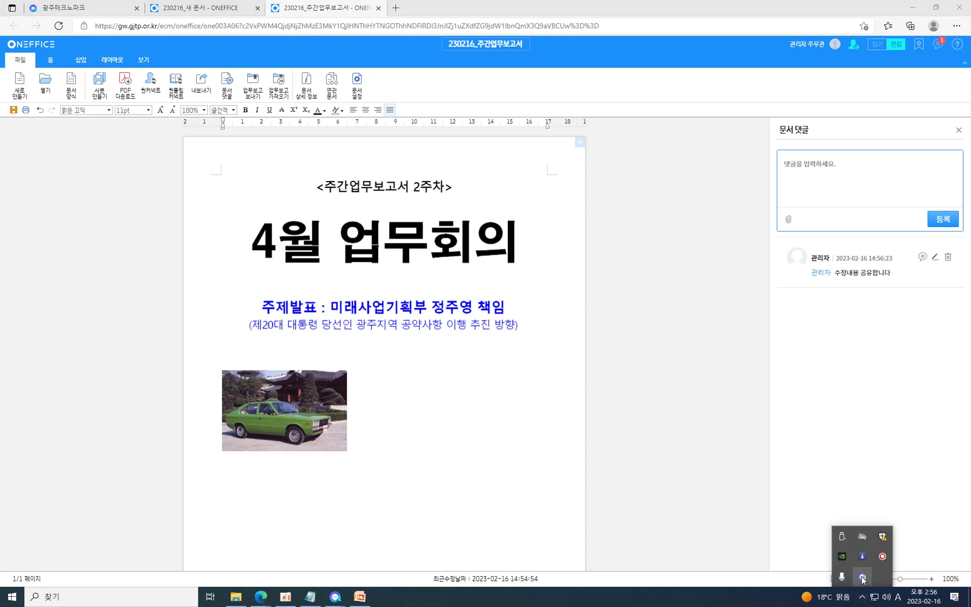
click(863, 577)
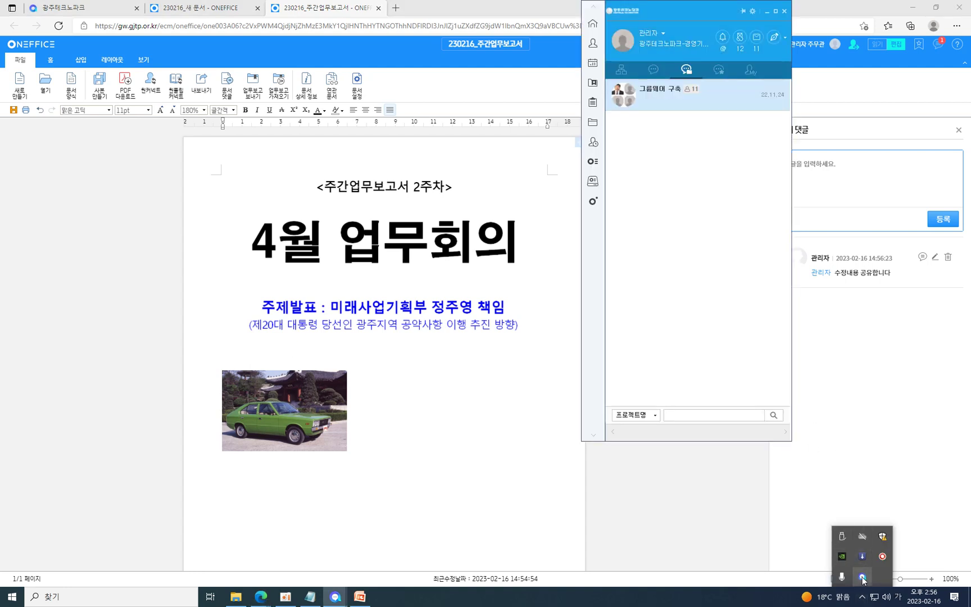
click(722, 40)
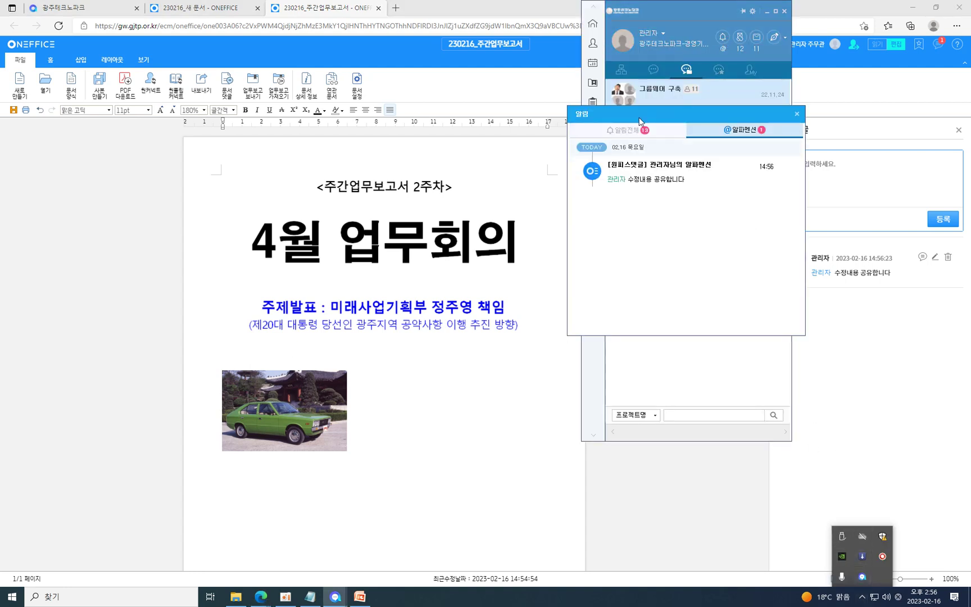
click(626, 133)
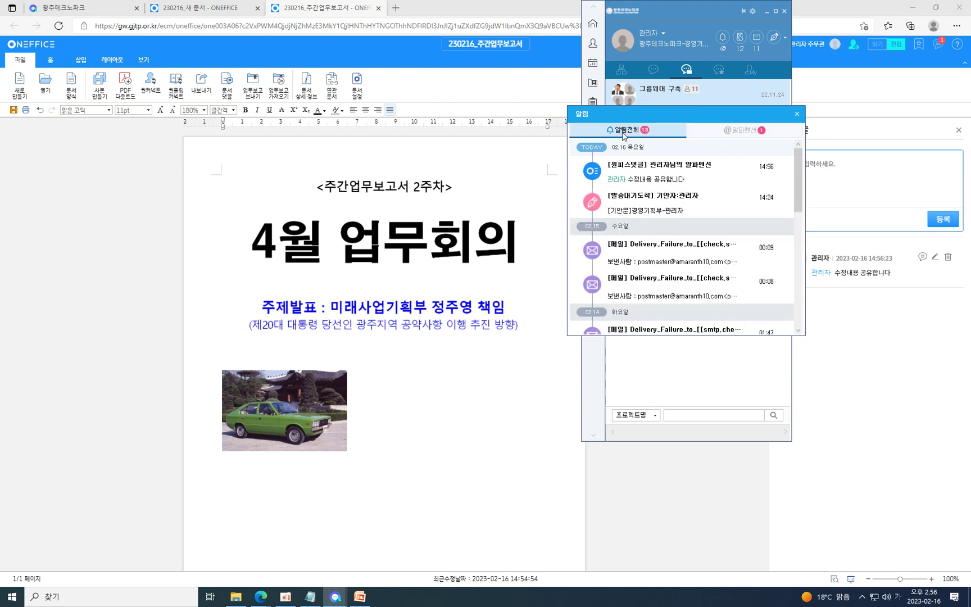
click(742, 132)
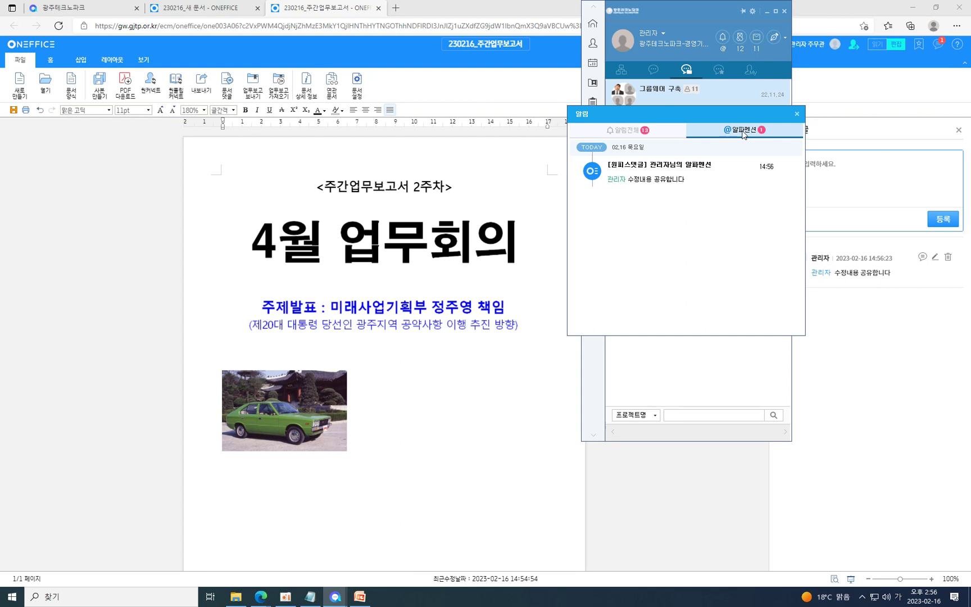
Open the most recent draft under 전자결재(비영리) > 상신문서 from the portal.
click(111, 6)
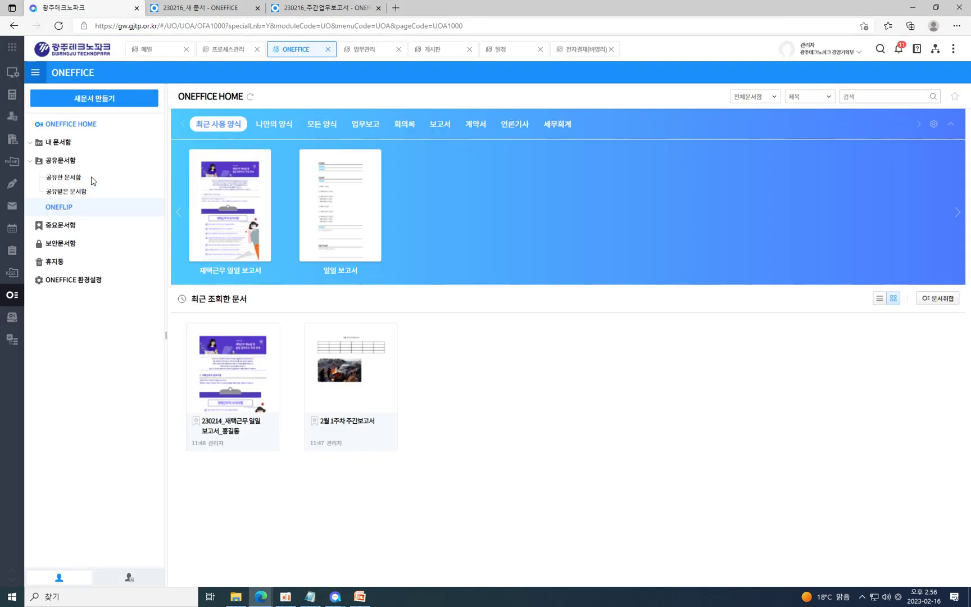
mouse_move(24, 170)
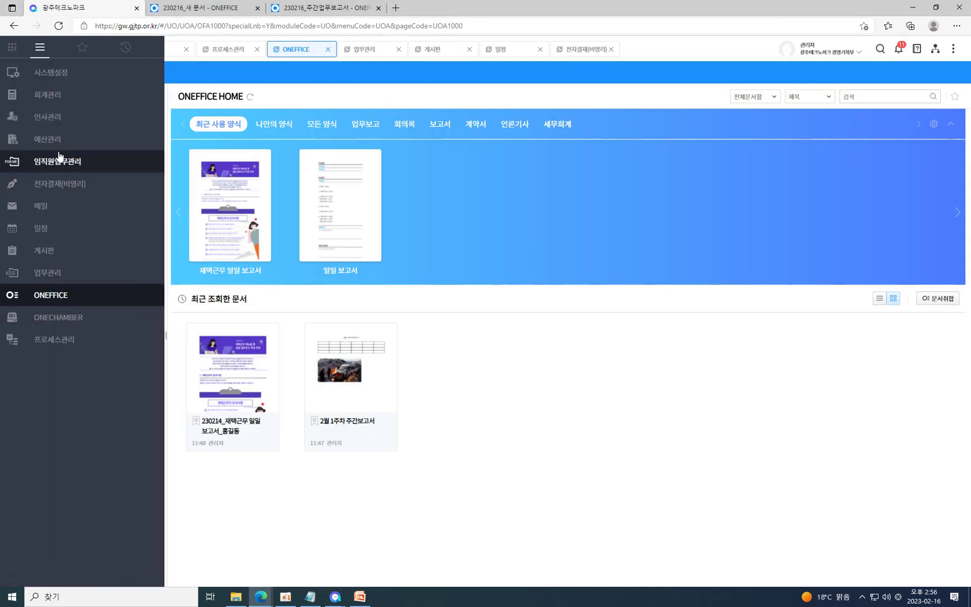
click(28, 184)
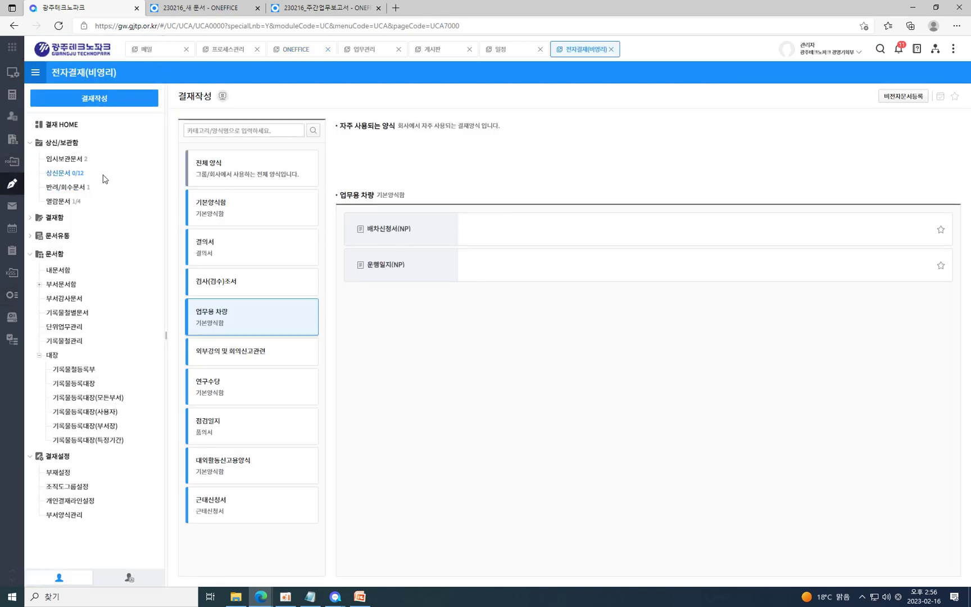
click(63, 175)
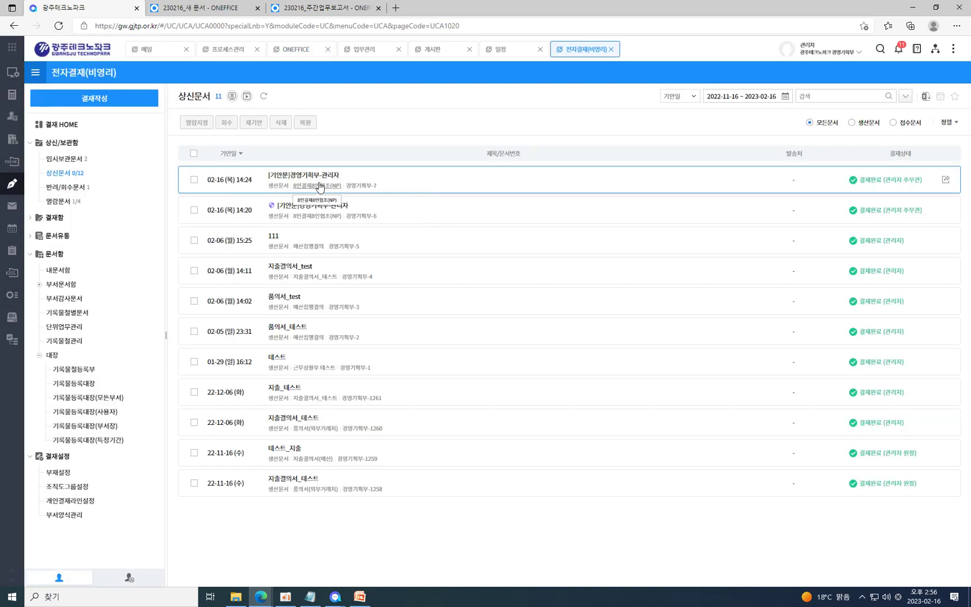
click(309, 181)
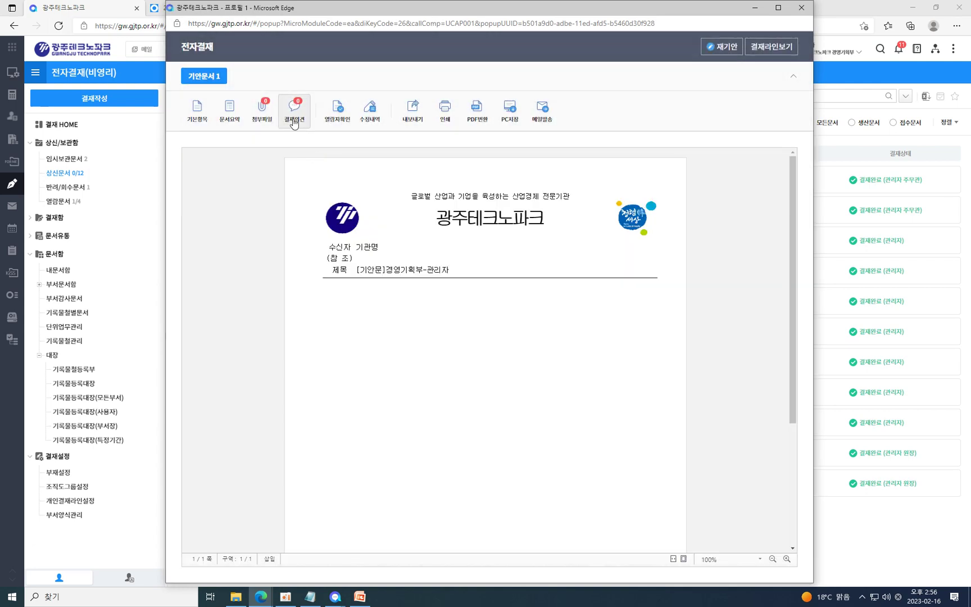
Post the approval opinion 수정사항 mentioning 관리자 on the draft.
click(291, 112)
click(606, 191)
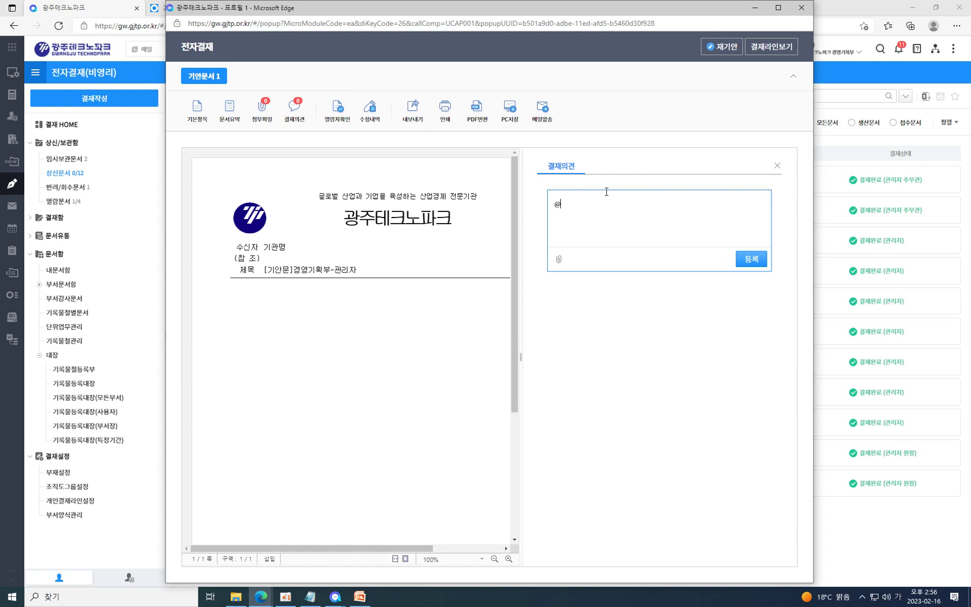
text(@관리)
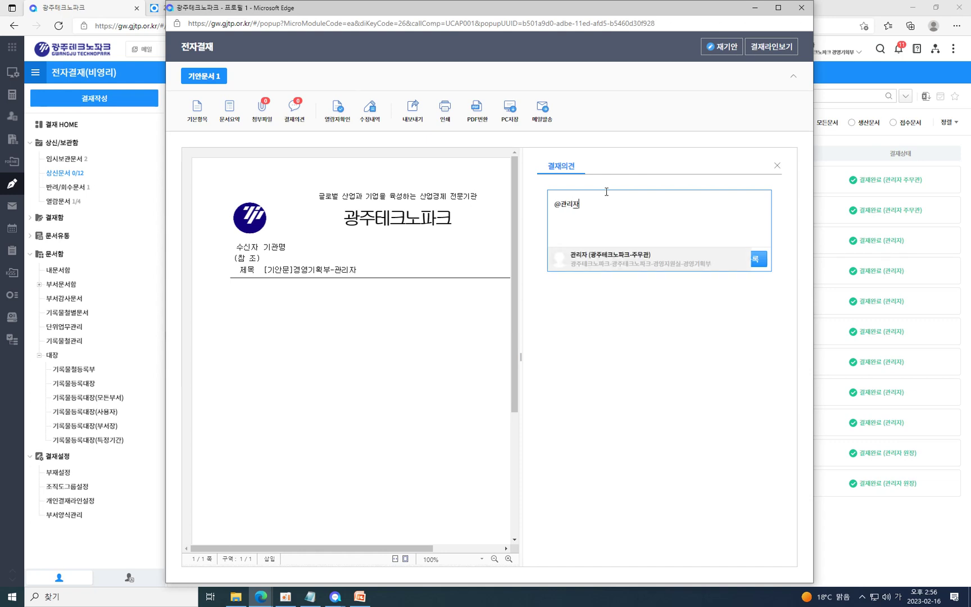
text(자)
click(629, 257)
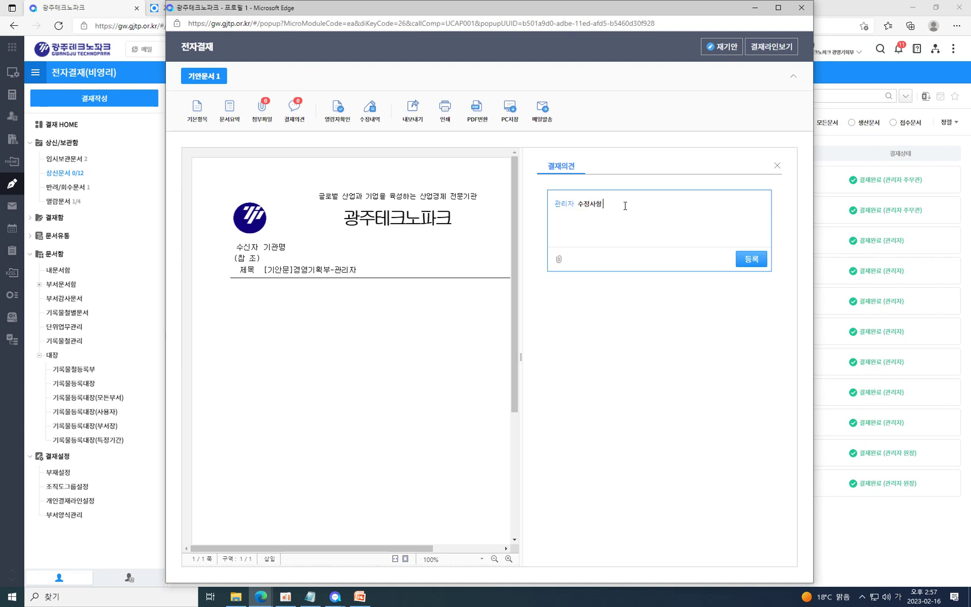
click(747, 258)
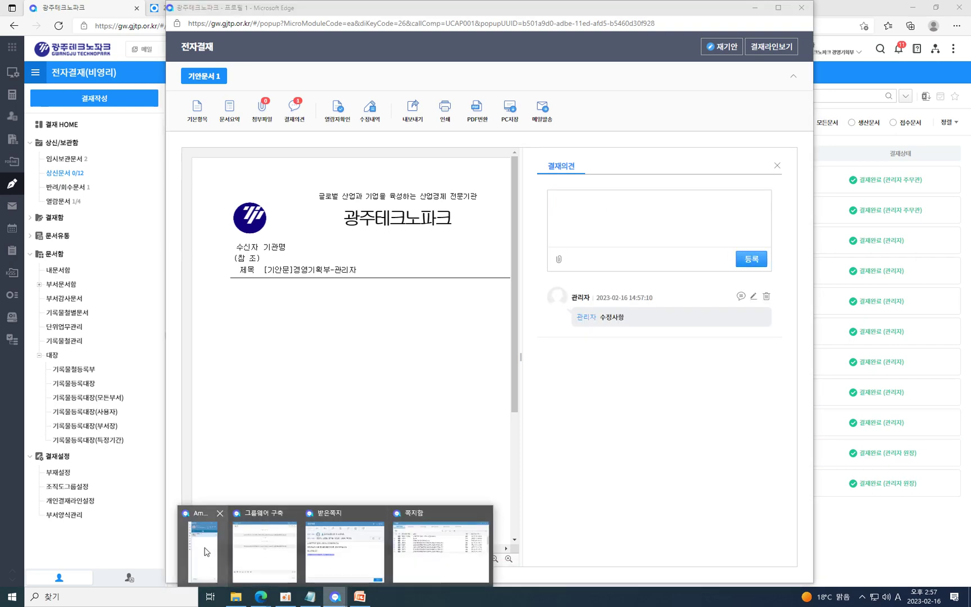
Open the document-comment and approval-opinion mentions from the messenger notifications.
click(202, 548)
click(796, 114)
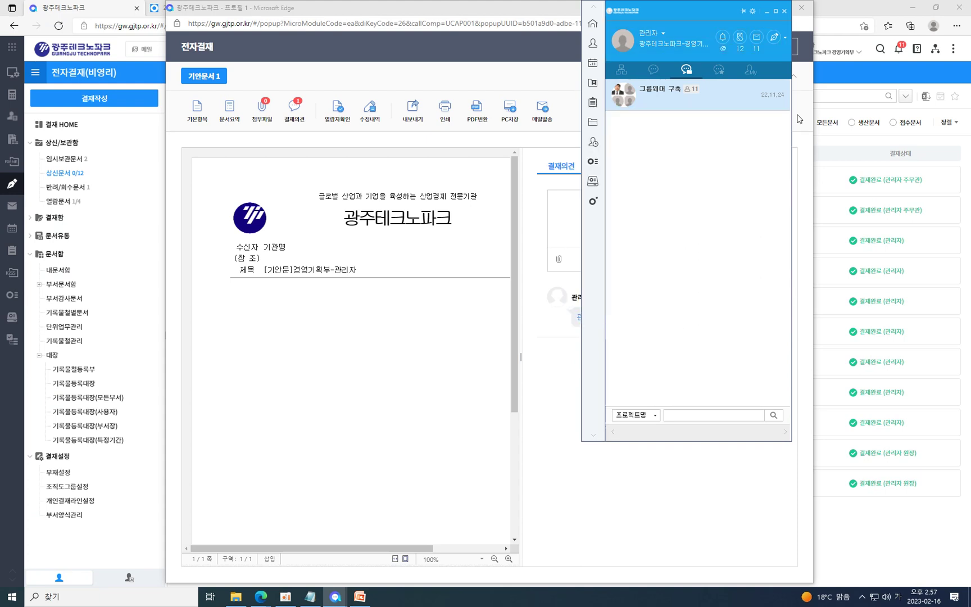
click(722, 37)
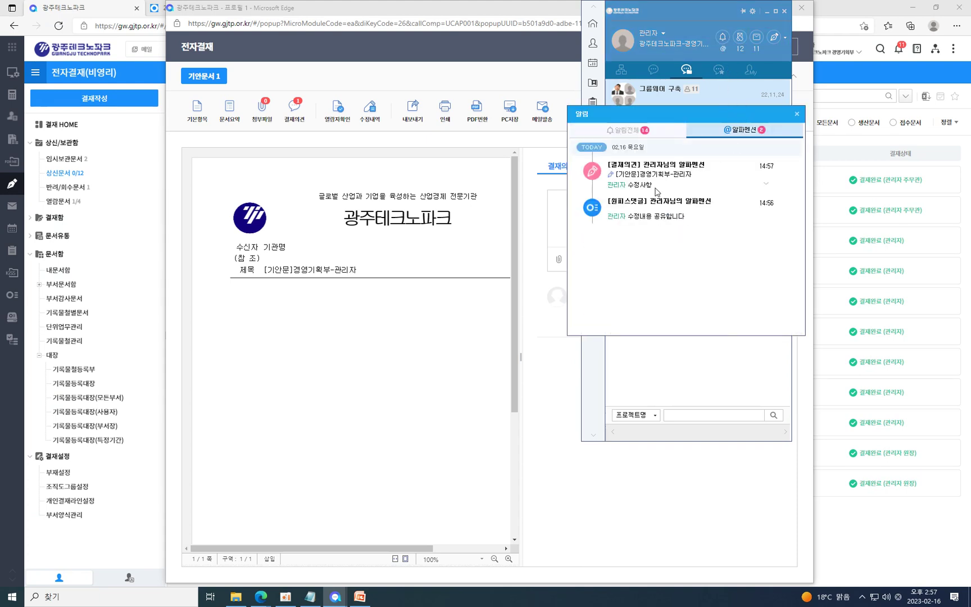
click(654, 222)
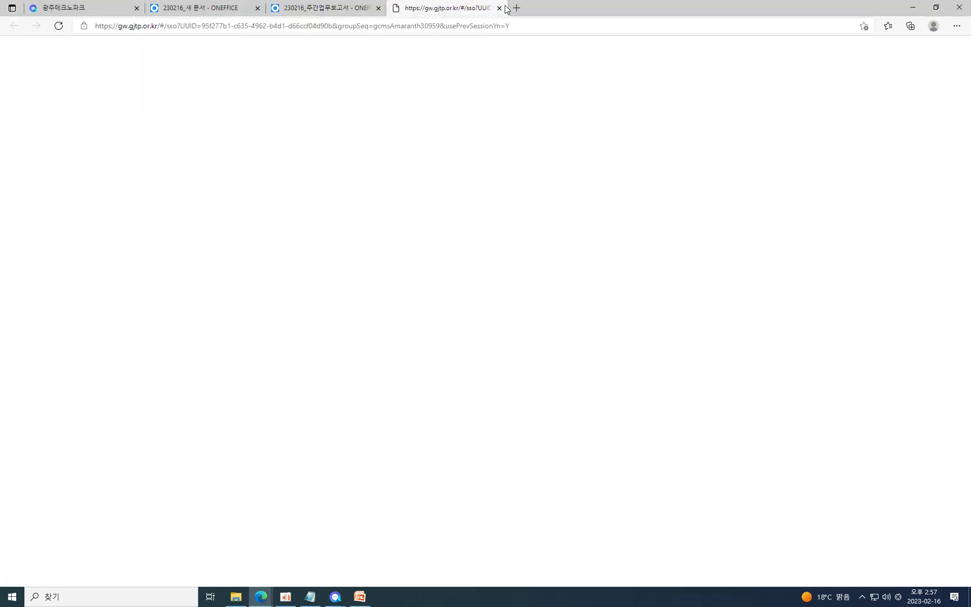
click(500, 7)
key(alt+Tab)
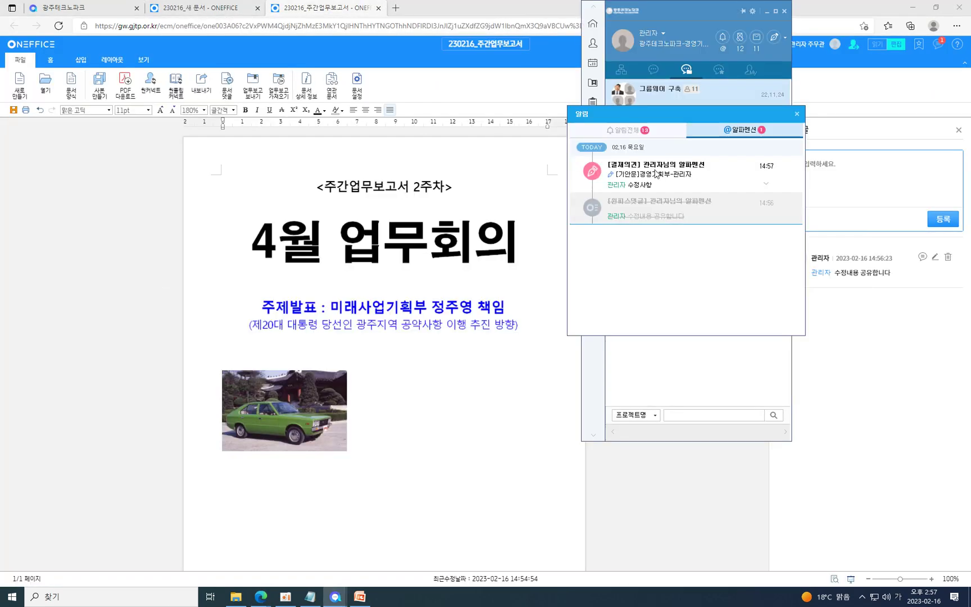
click(685, 181)
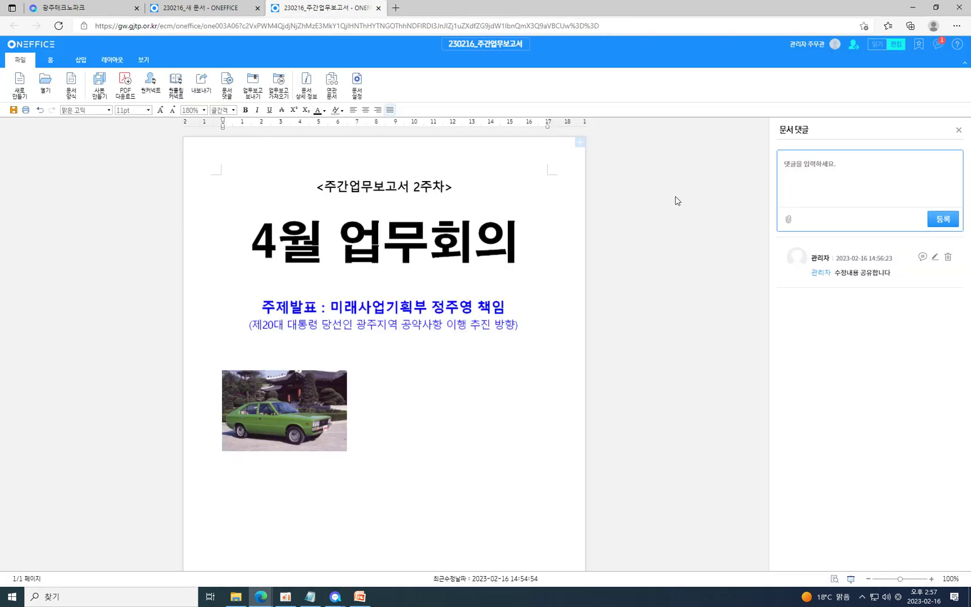
Switch the notification list between mentions only and all, then close it and the messenger.
click(794, 118)
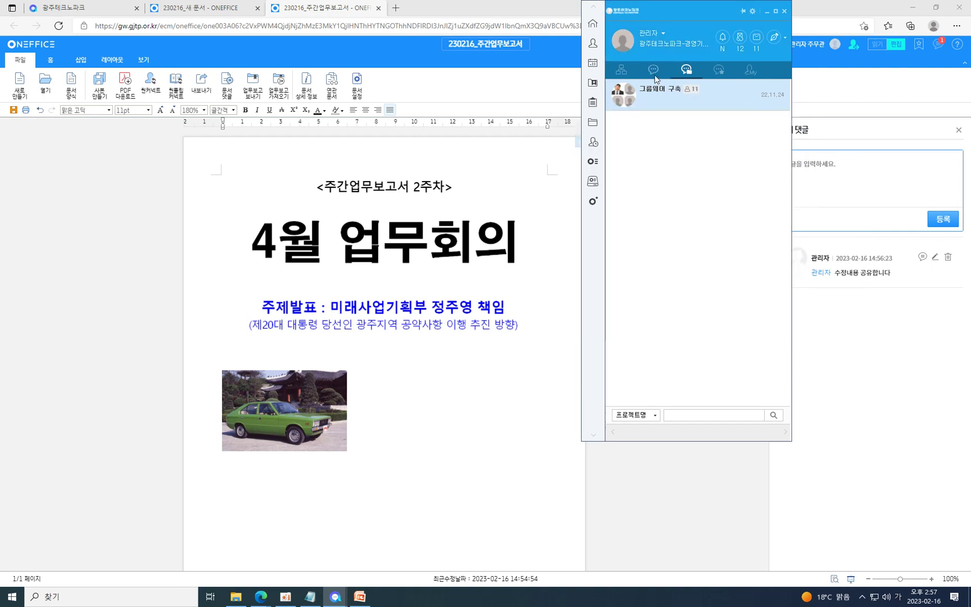
click(723, 37)
click(745, 130)
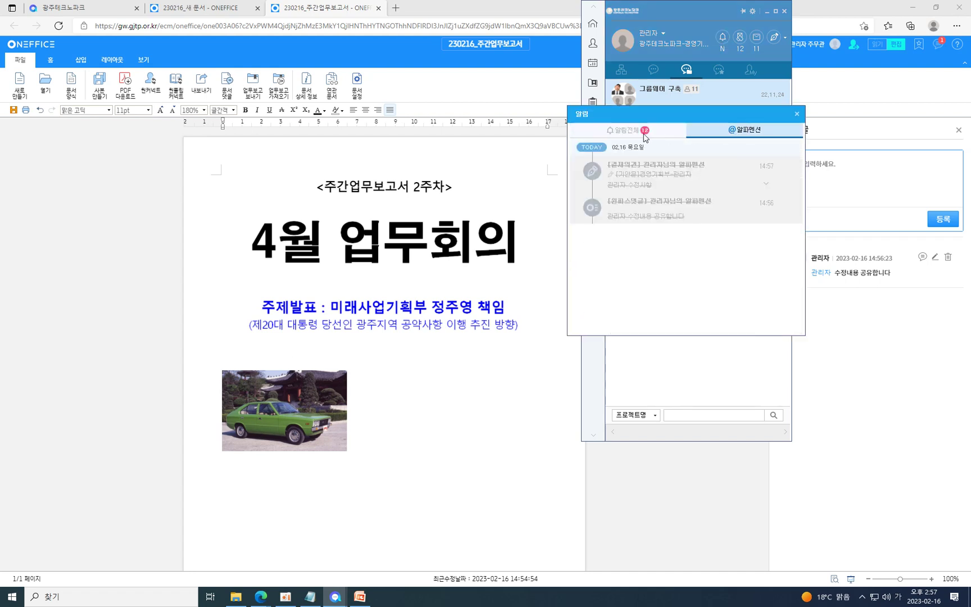
click(645, 134)
click(797, 114)
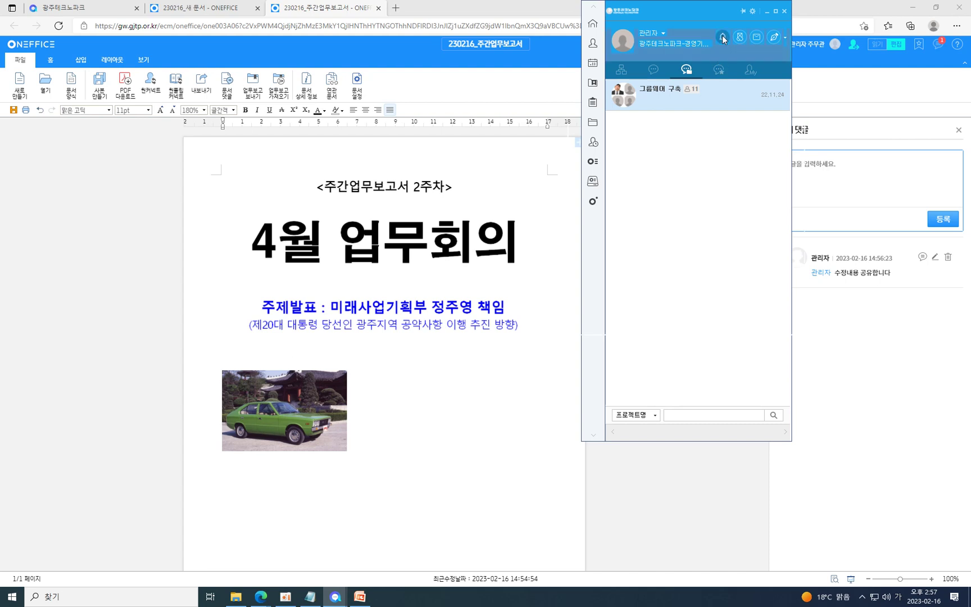
click(723, 37)
click(785, 12)
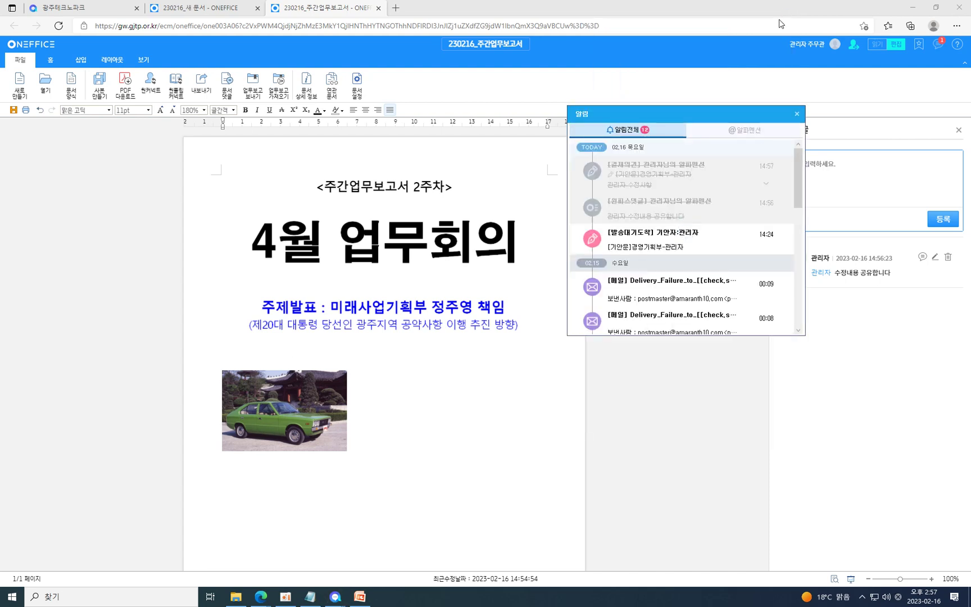
click(797, 114)
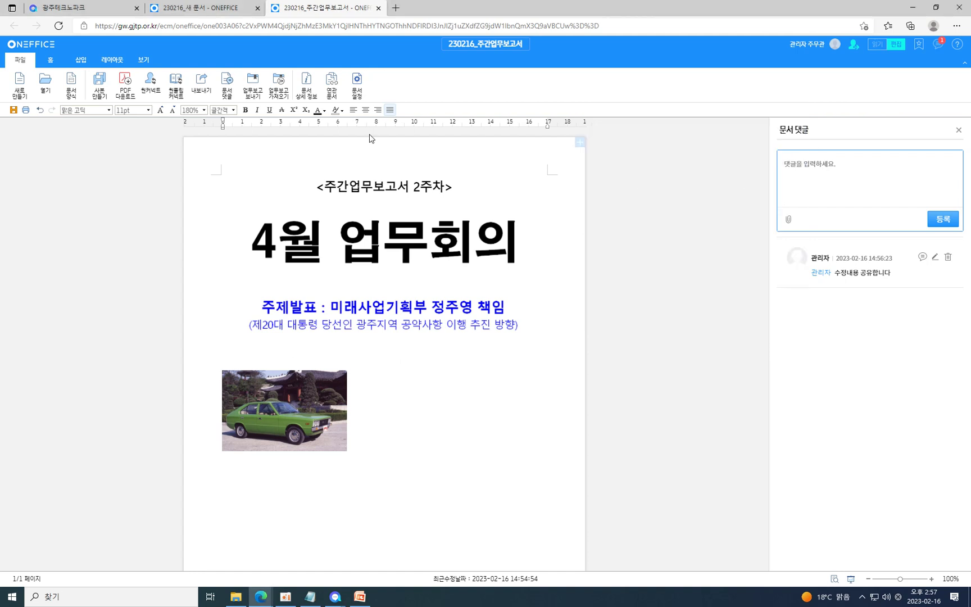
Copy the 230216_주간업무보고서 open link via 문서 공유 > 링크복사 and confirm.
click(855, 182)
click(161, 88)
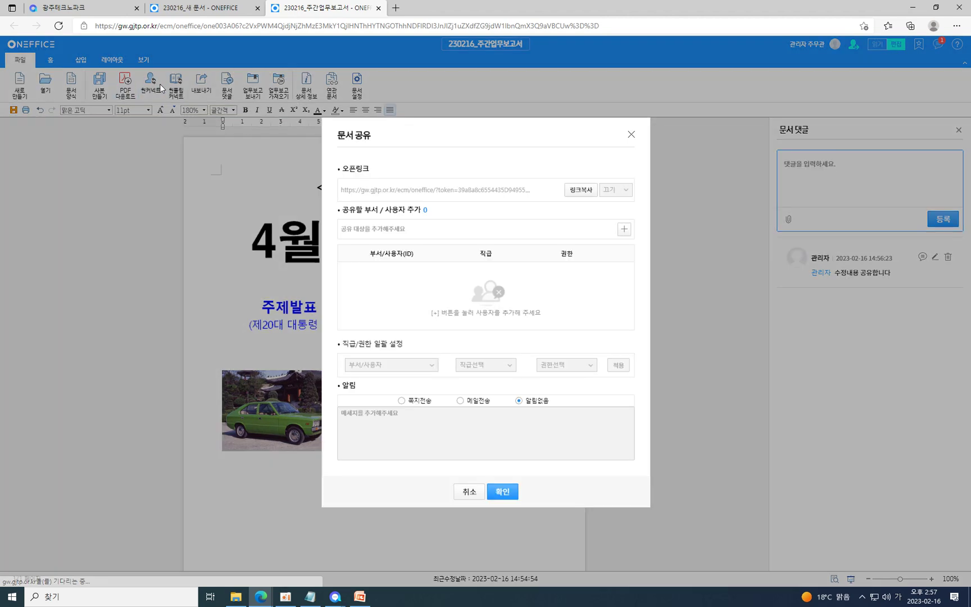
click(579, 190)
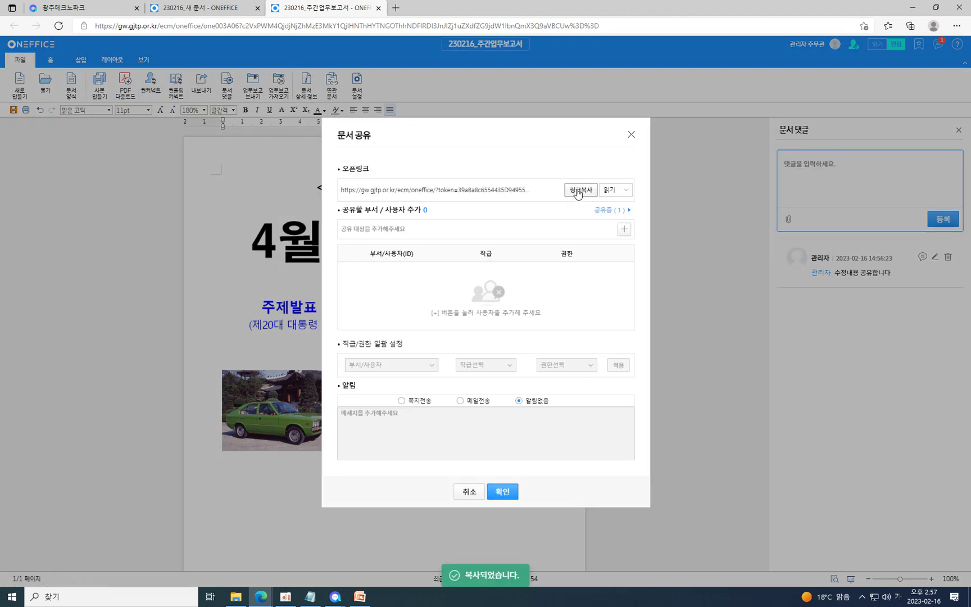
click(502, 493)
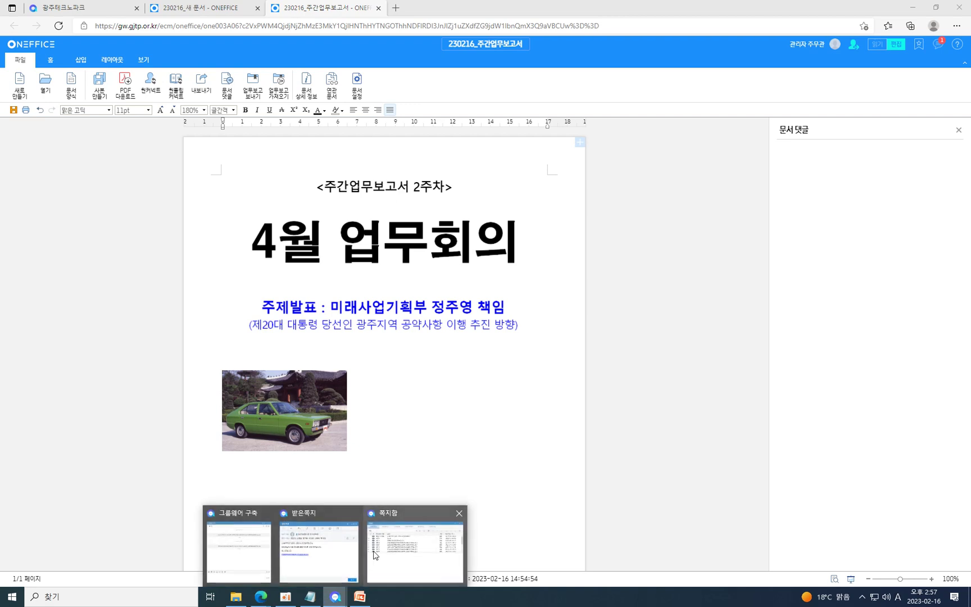
Start a 나와의 대화 chat, send the weekly report link, and open it.
click(861, 597)
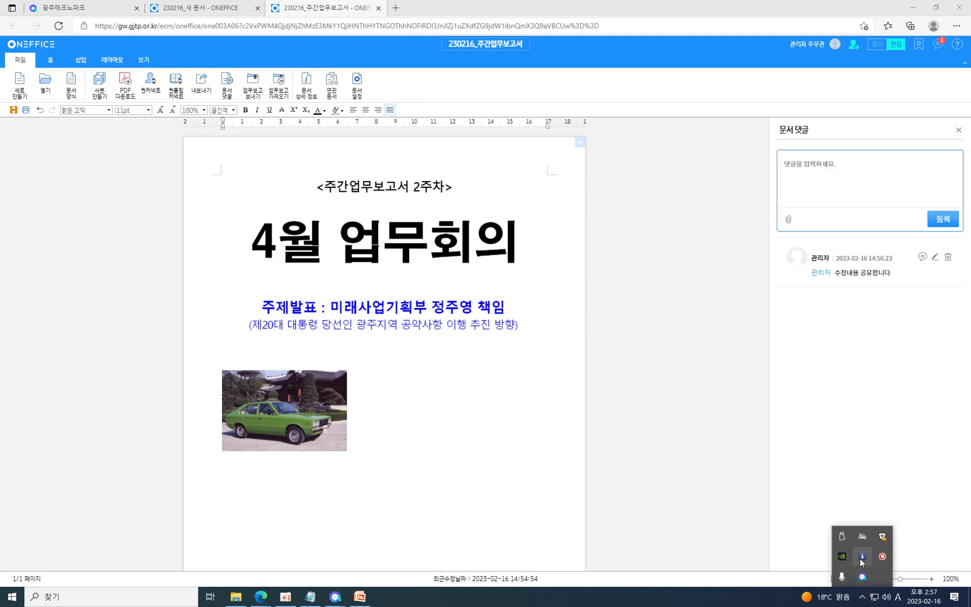
click(862, 577)
click(620, 70)
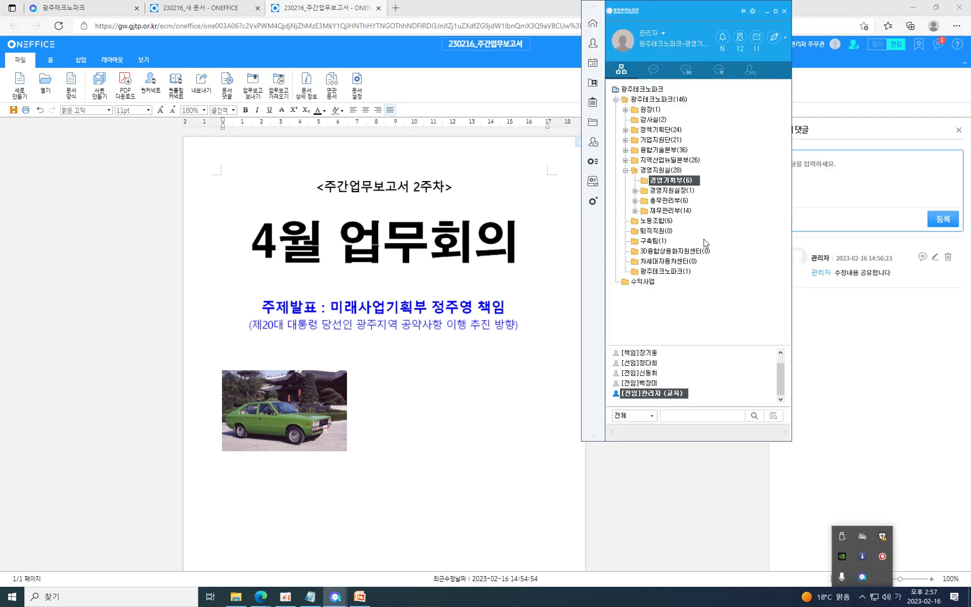
right_click(673, 394)
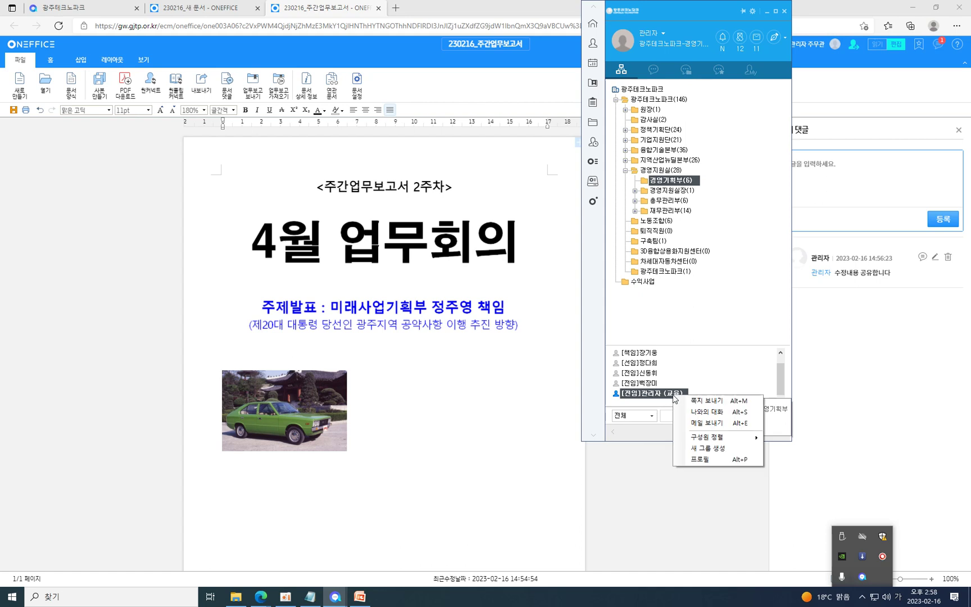
click(716, 416)
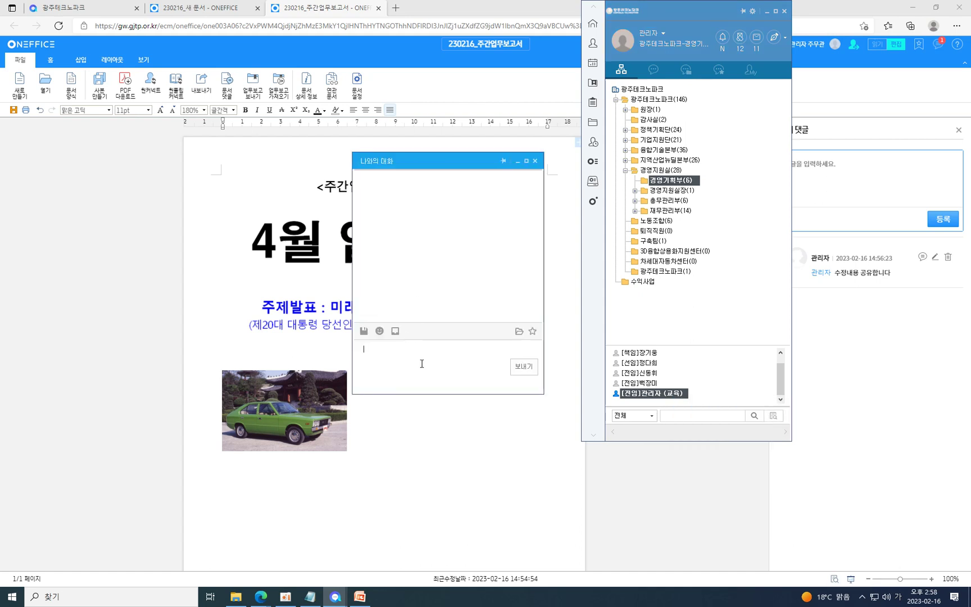
text([ONEFFICE]230216_주간업무보고서)
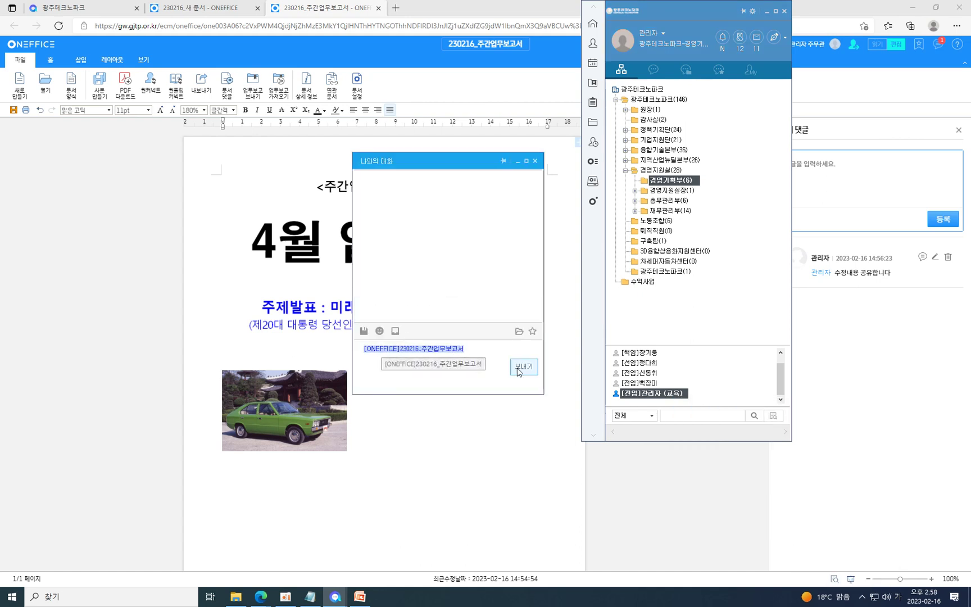
click(524, 367)
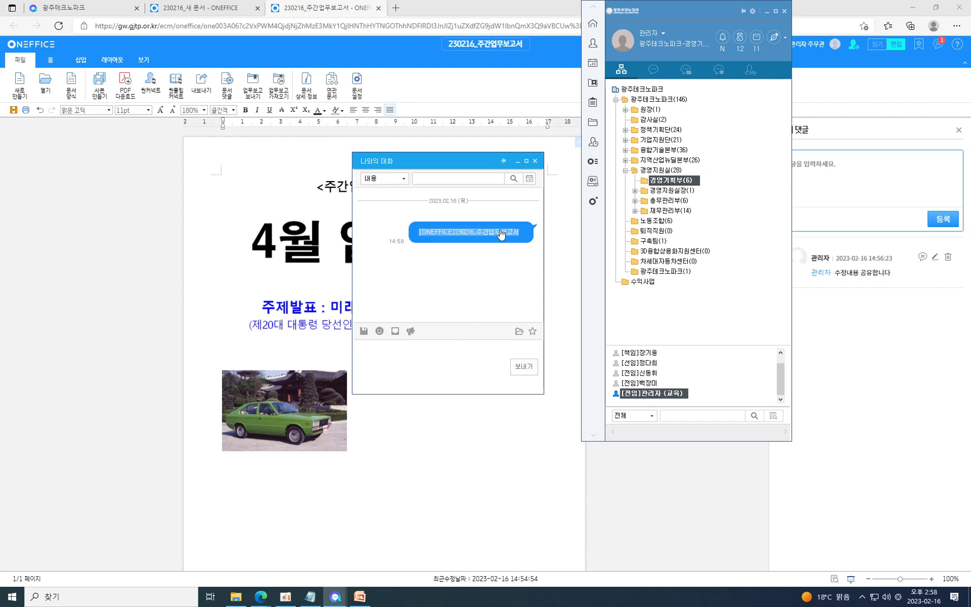
click(465, 236)
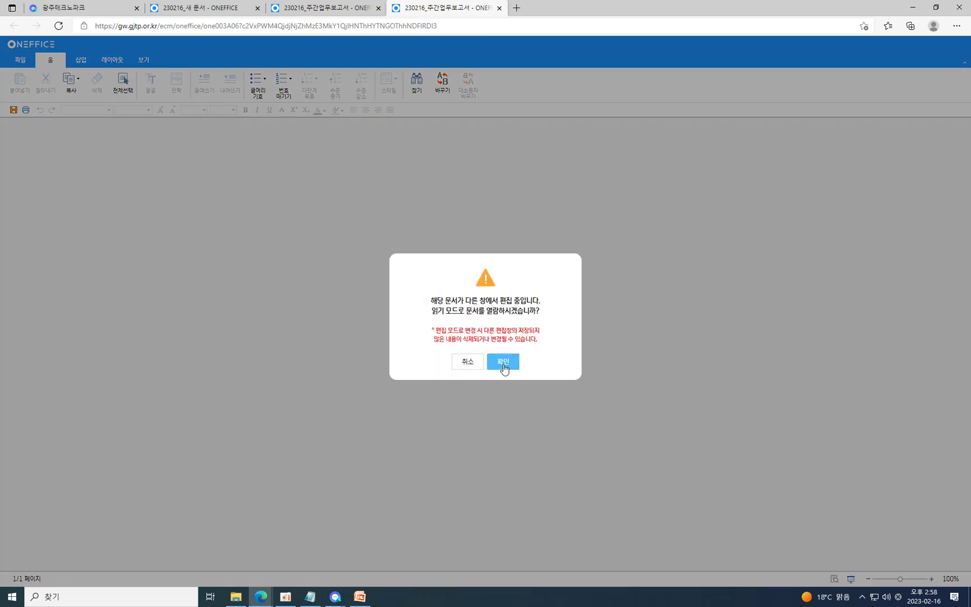
click(503, 364)
Copy the link of the latest shared-document note from the notes inbox.
mouse_move(335, 596)
click(459, 542)
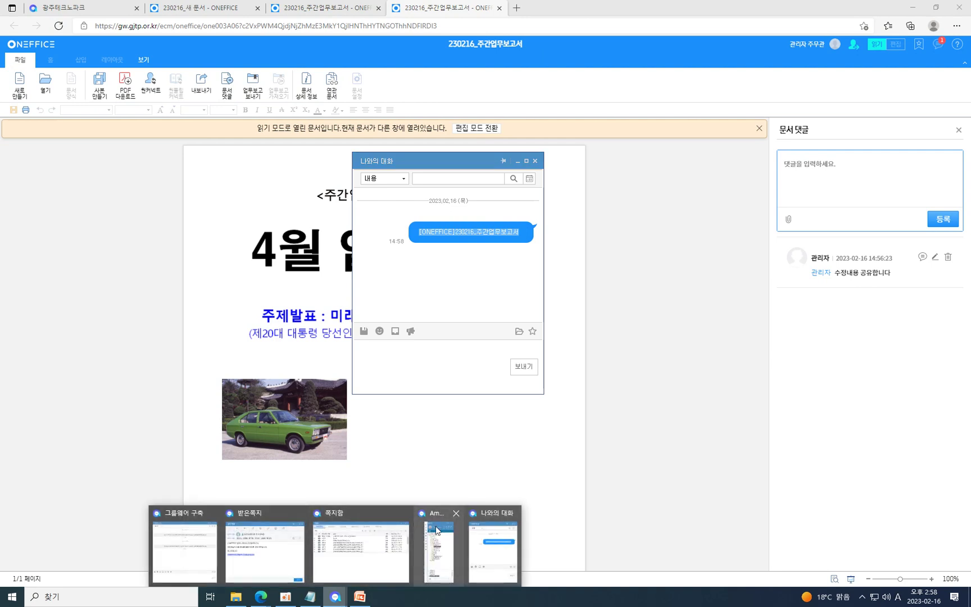
click(434, 527)
click(740, 38)
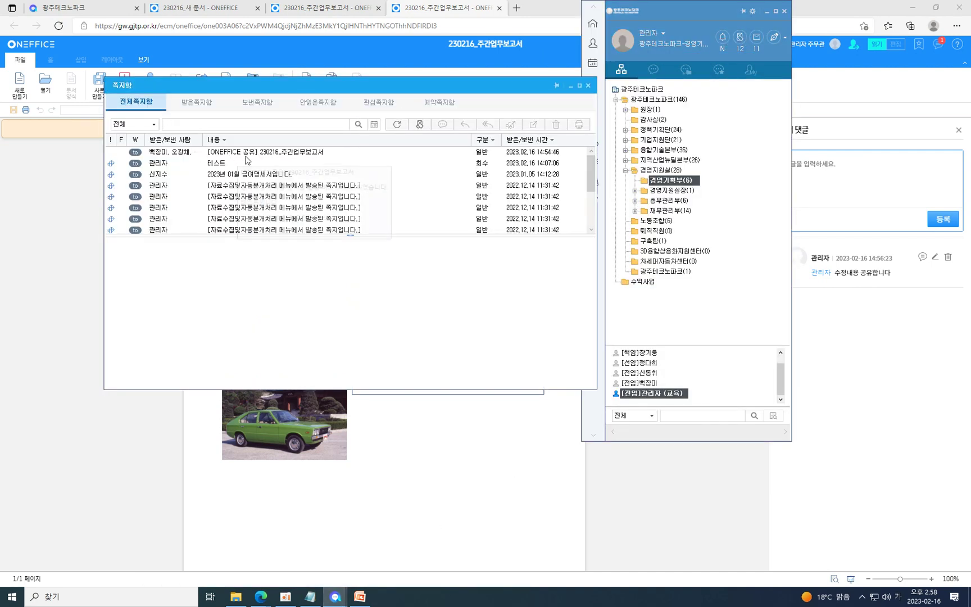
click(231, 153)
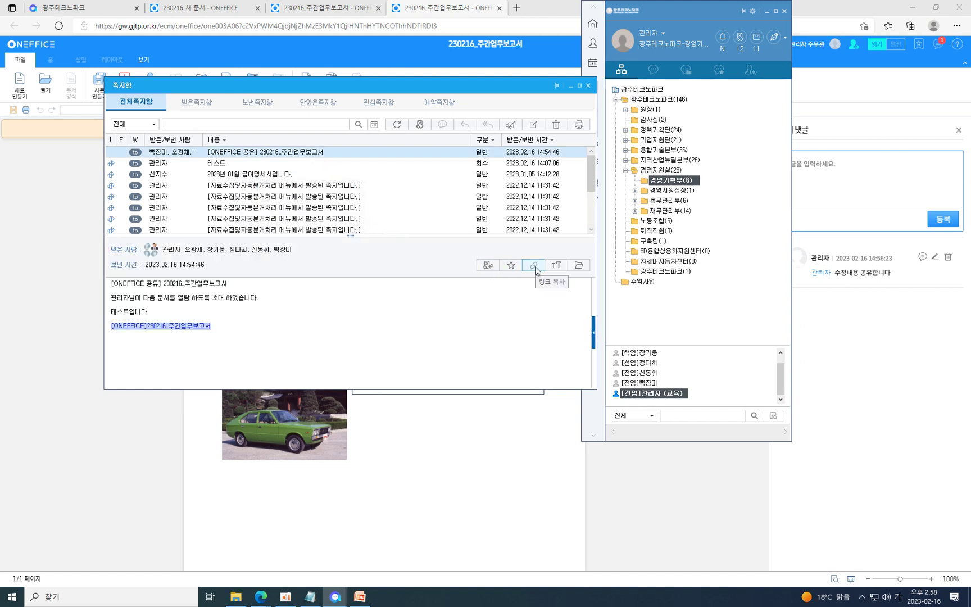
click(536, 270)
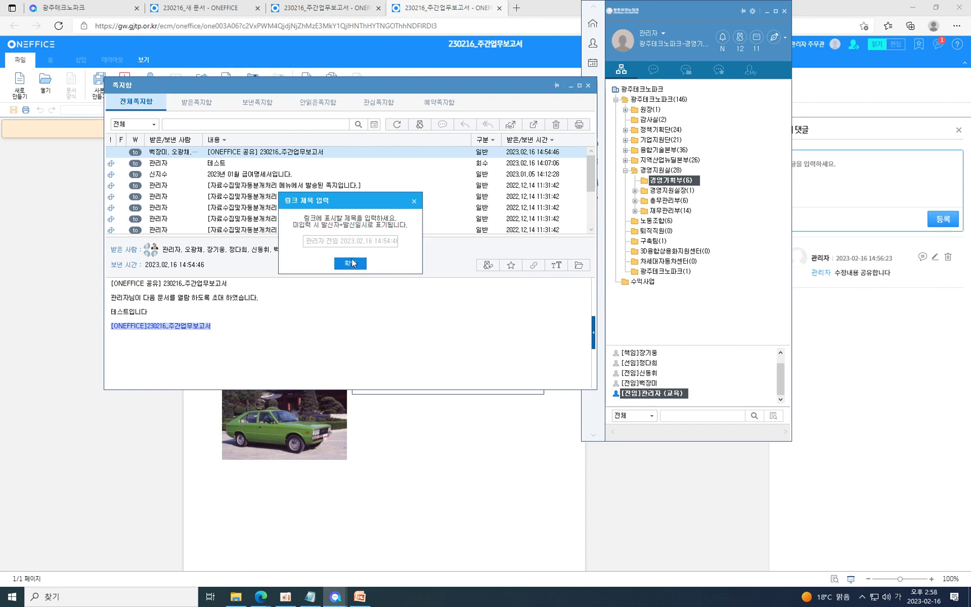
click(349, 264)
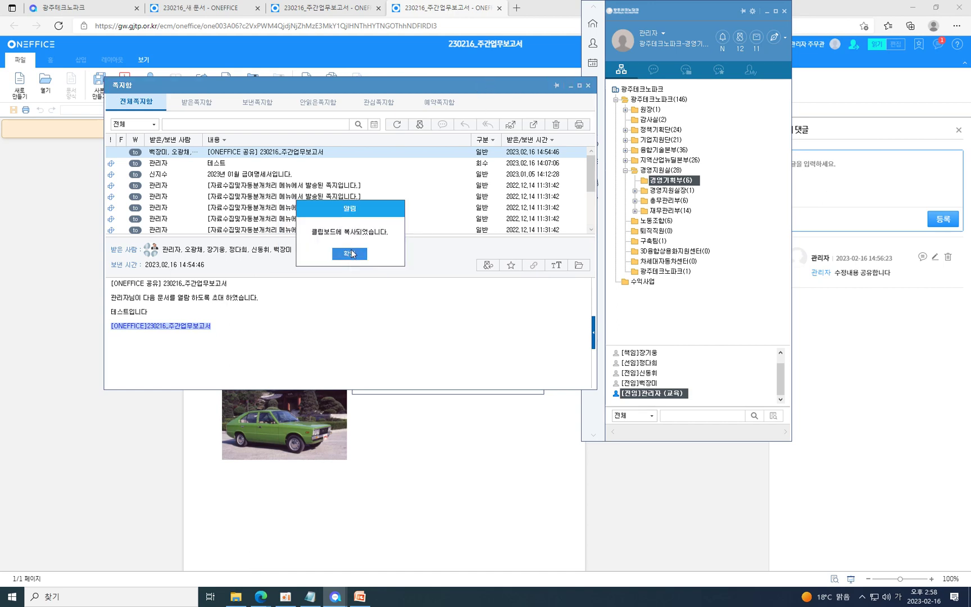
click(353, 253)
Send the note link in the self-chat, open it, then close the notes inbox.
drag(475, 88, 413, 285)
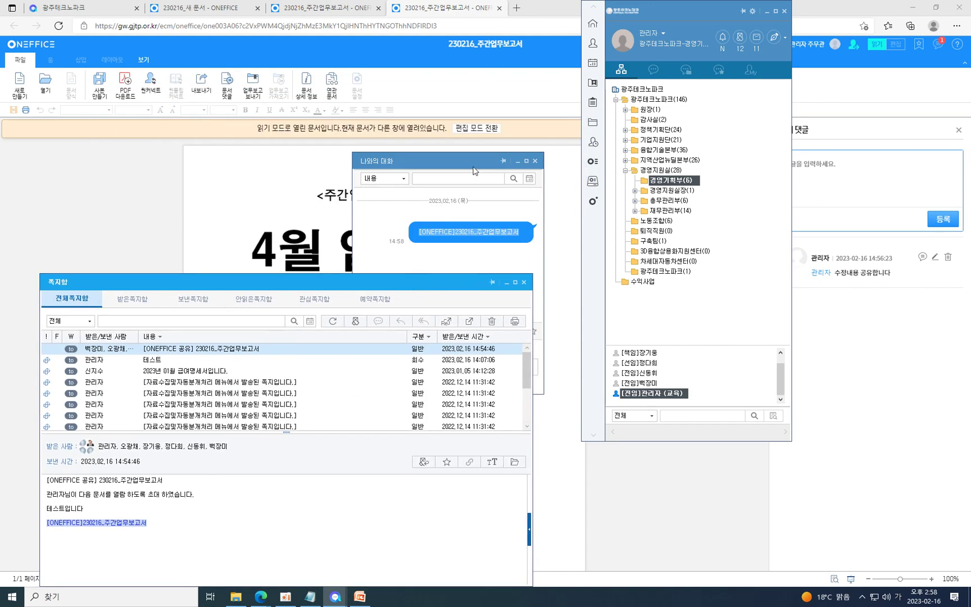
drag(473, 168, 664, 128)
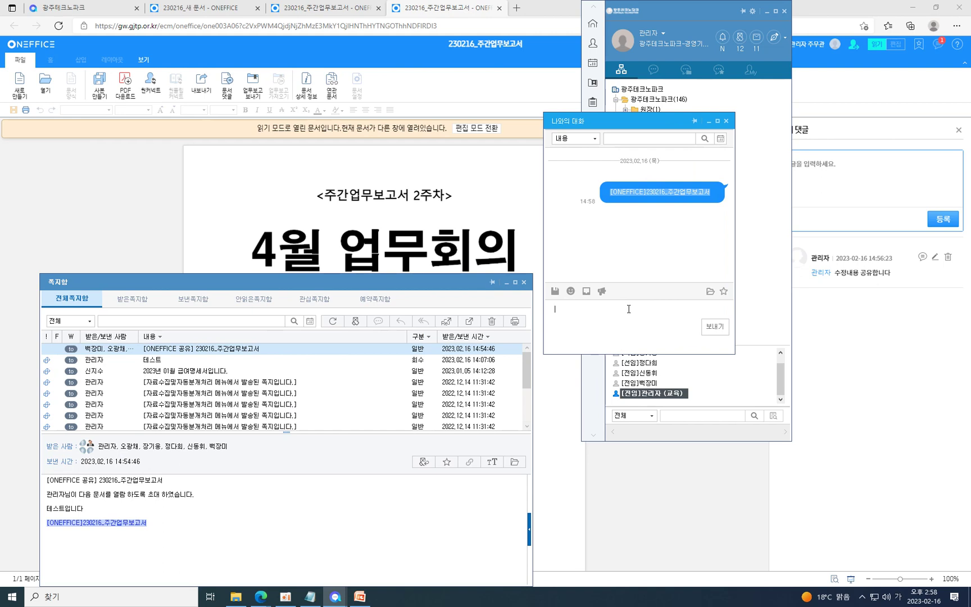
text([쪽지]관리자 전임 2023.02.16 14:54:46)
key(Return)
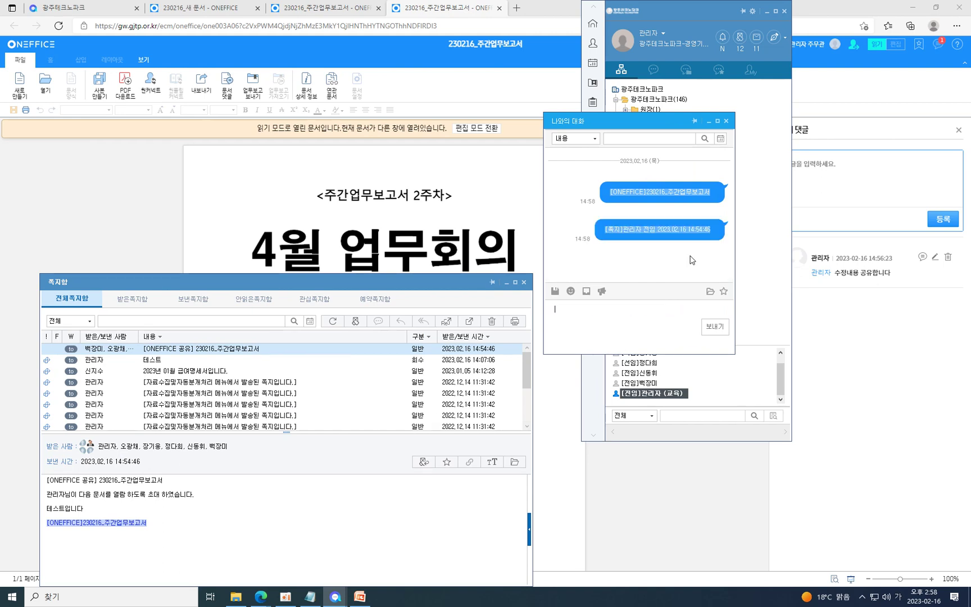
click(664, 231)
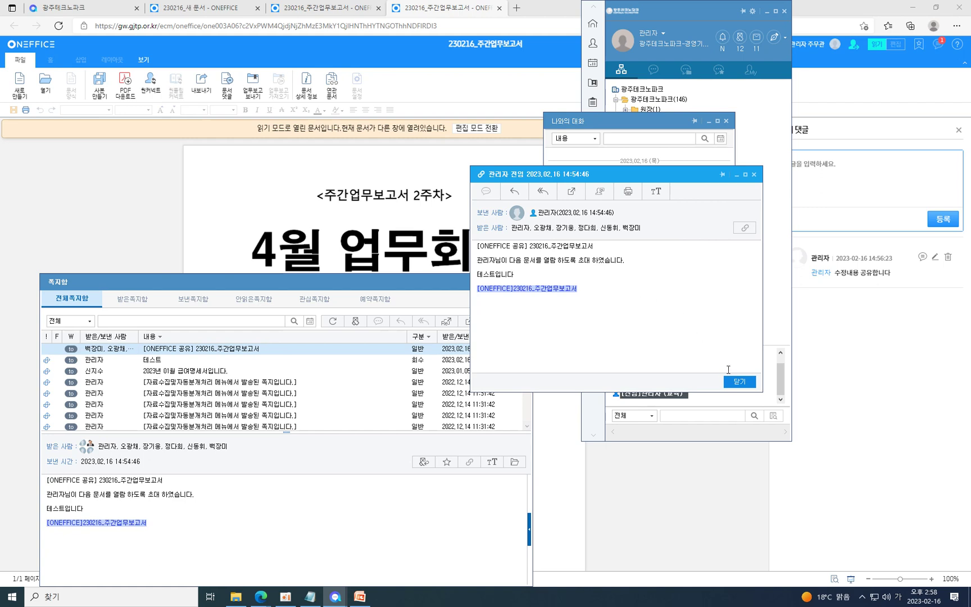
click(748, 383)
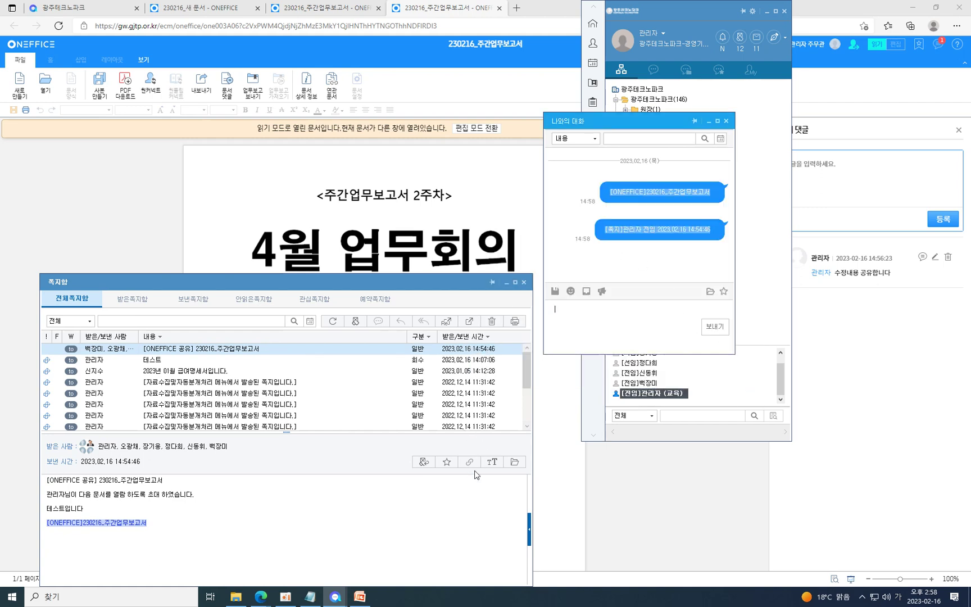
click(523, 283)
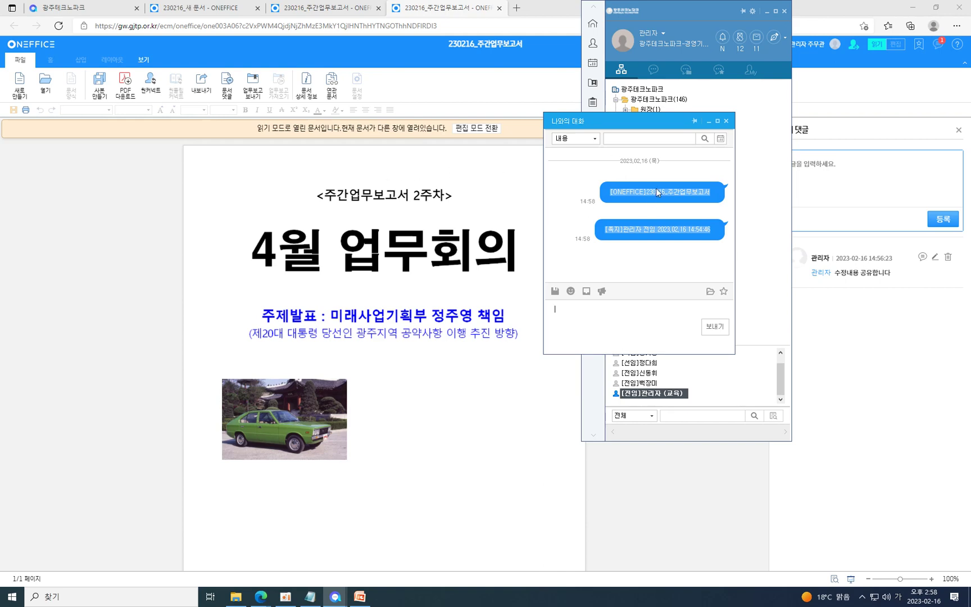
Copy the latest draft document's link from the portal and send it in the self-chat.
click(73, 8)
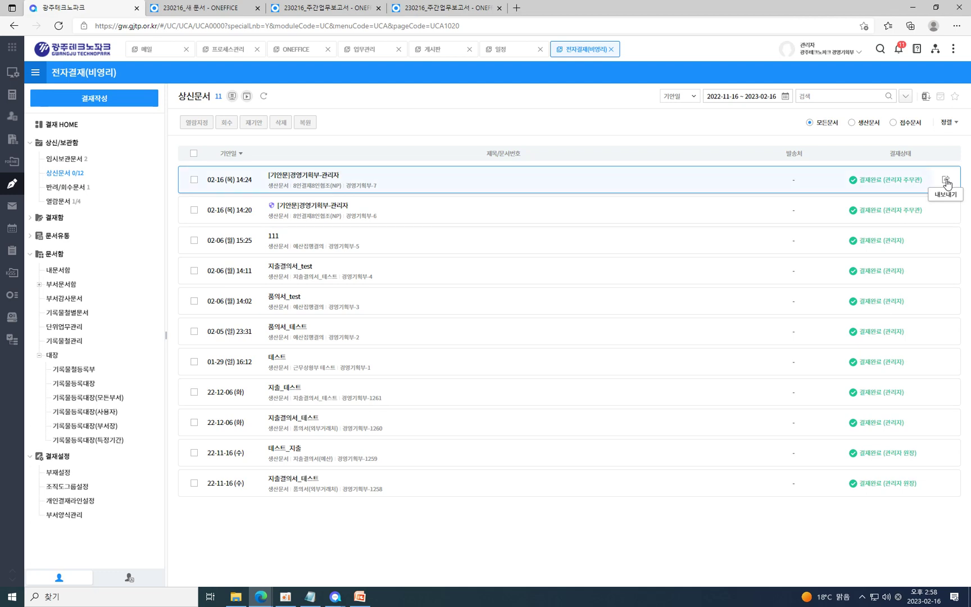
click(946, 181)
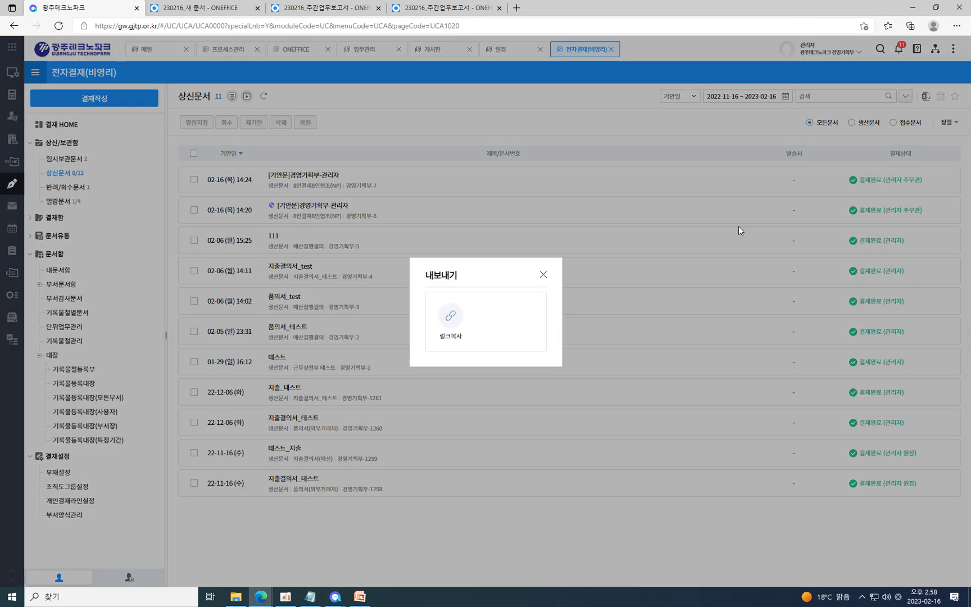
click(450, 326)
click(543, 274)
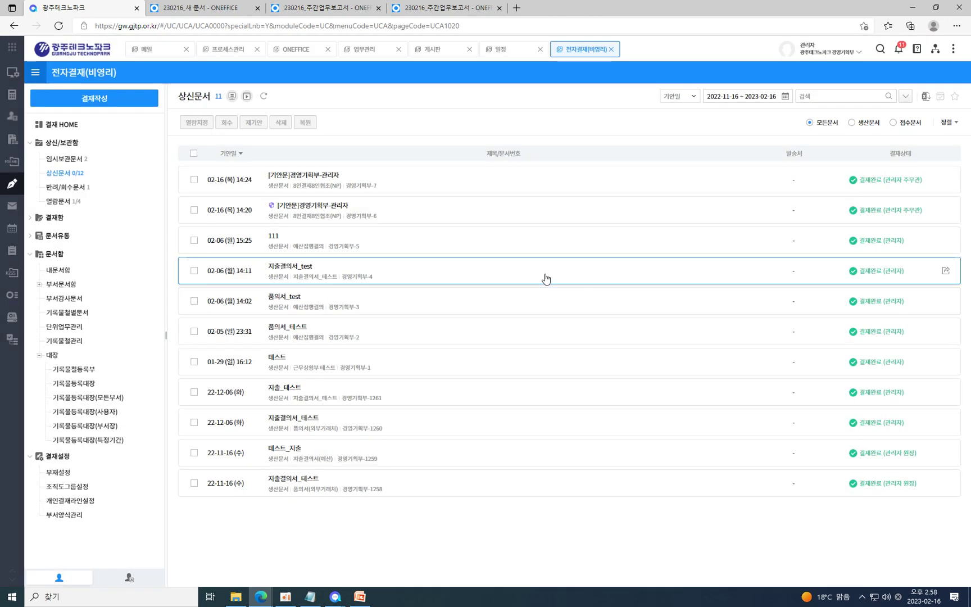
key(alt+Tab)
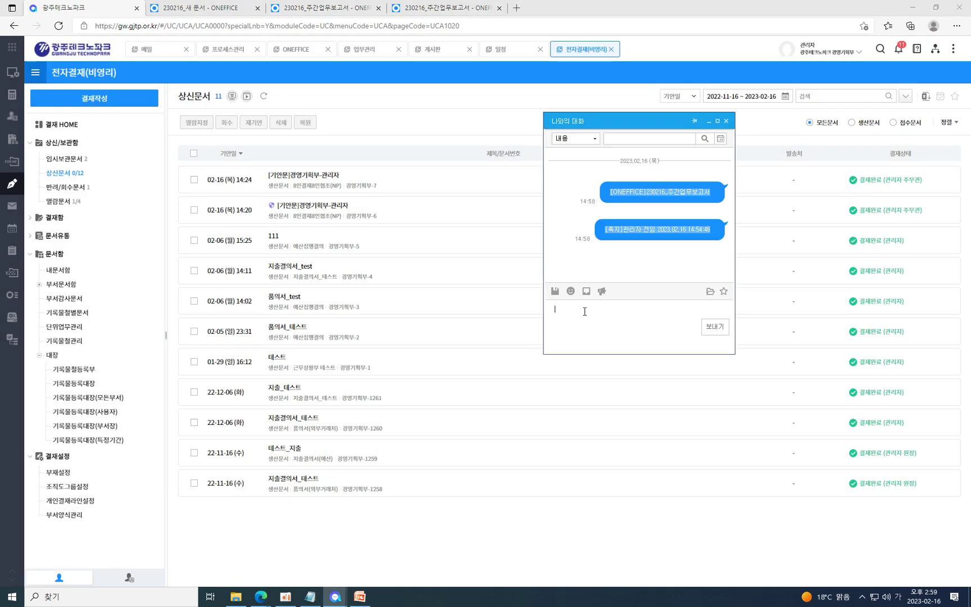
key(ctrl+v)
key(Return)
Send a note to your own account containing the approval document link.
mouse_move(641, 271)
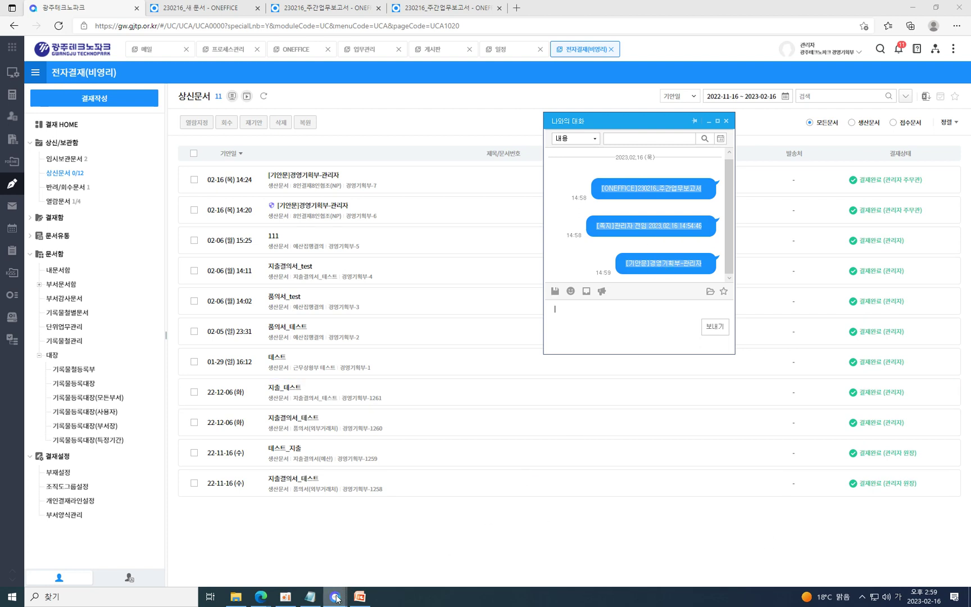
mouse_move(338, 598)
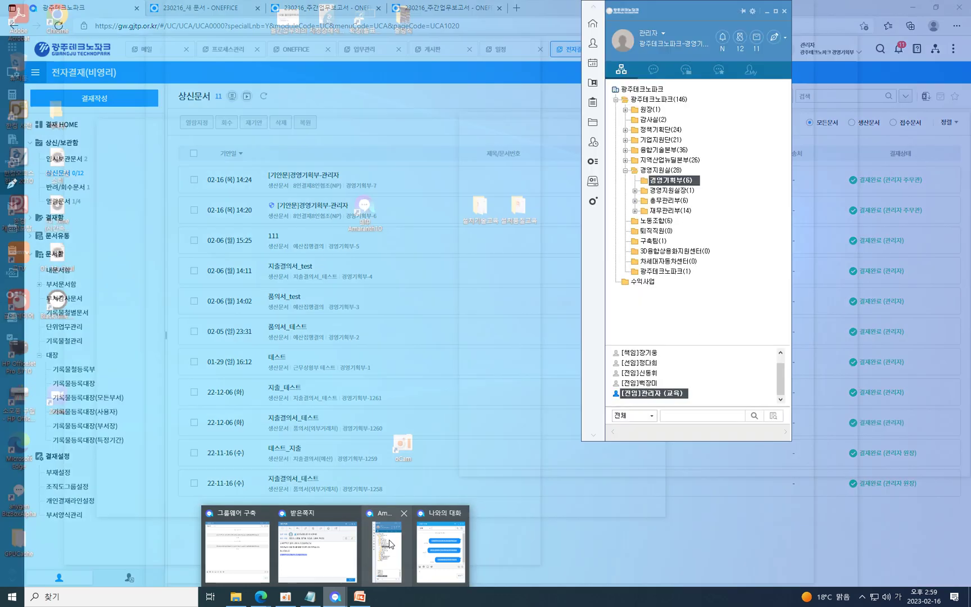
click(389, 543)
mouse_move(679, 400)
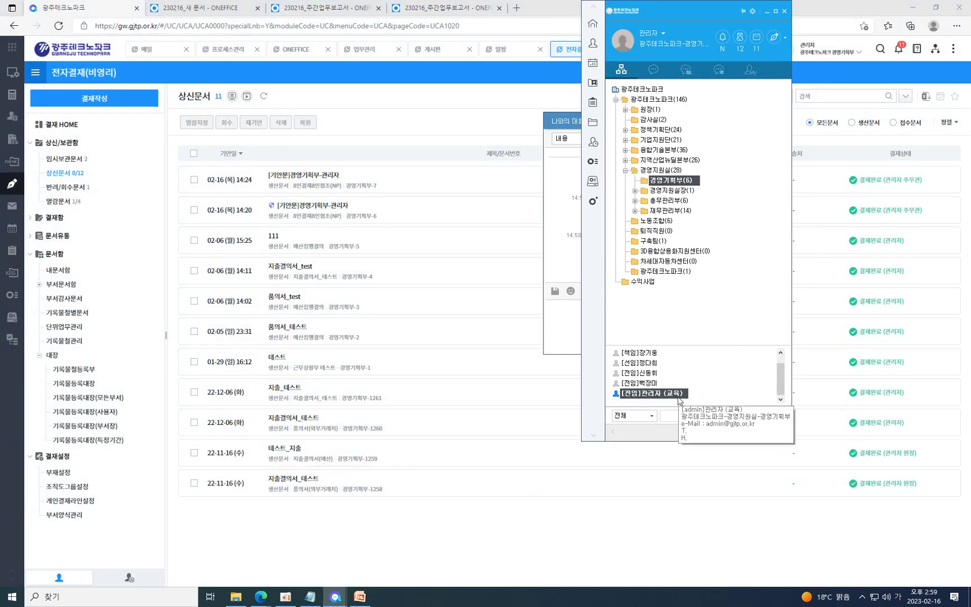
double_click(680, 400)
key(ctrl+v)
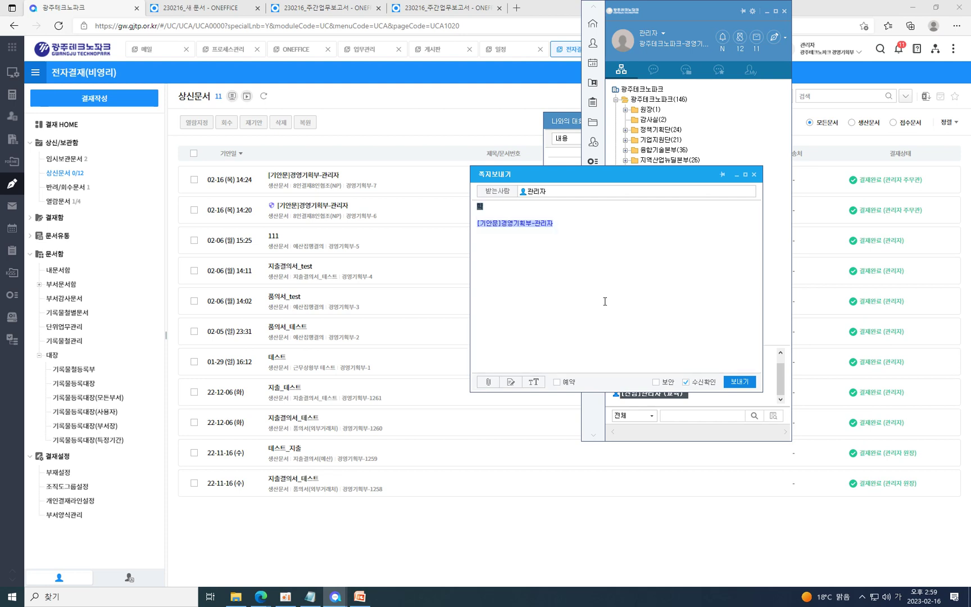
text(서)
click(739, 382)
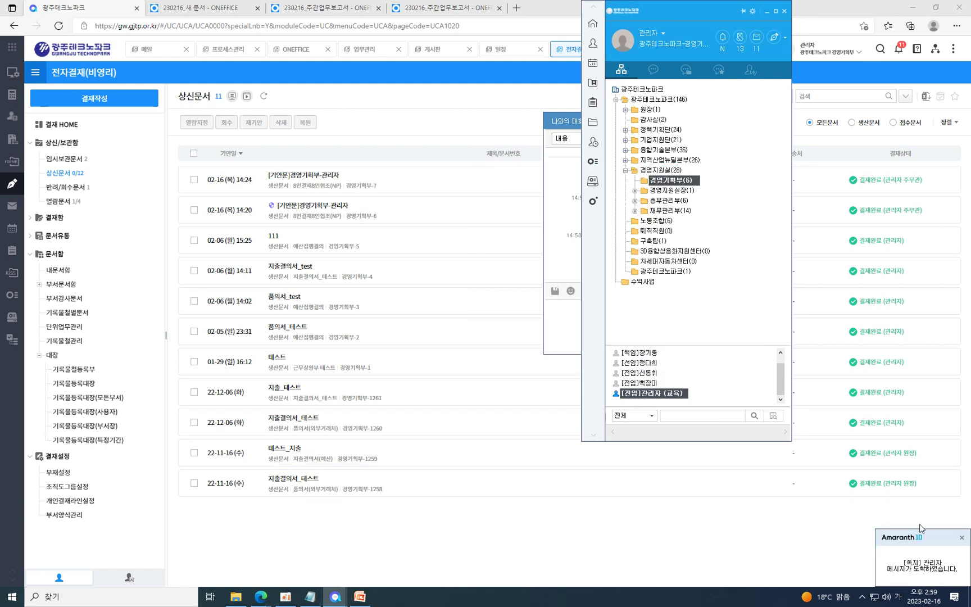
Open the received note's link to [기안문]경영기획부-관리자, then close the document and note.
click(932, 571)
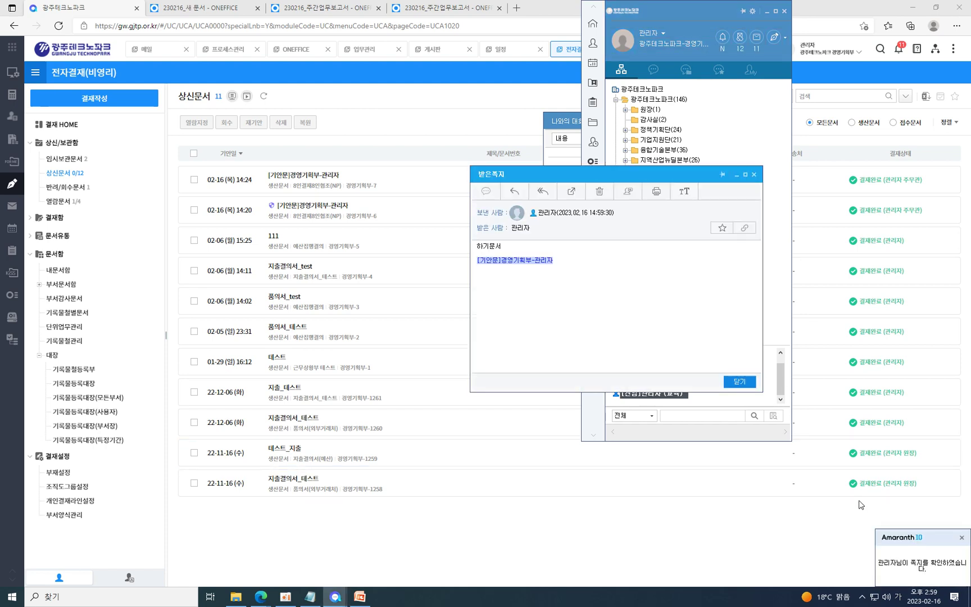
click(504, 261)
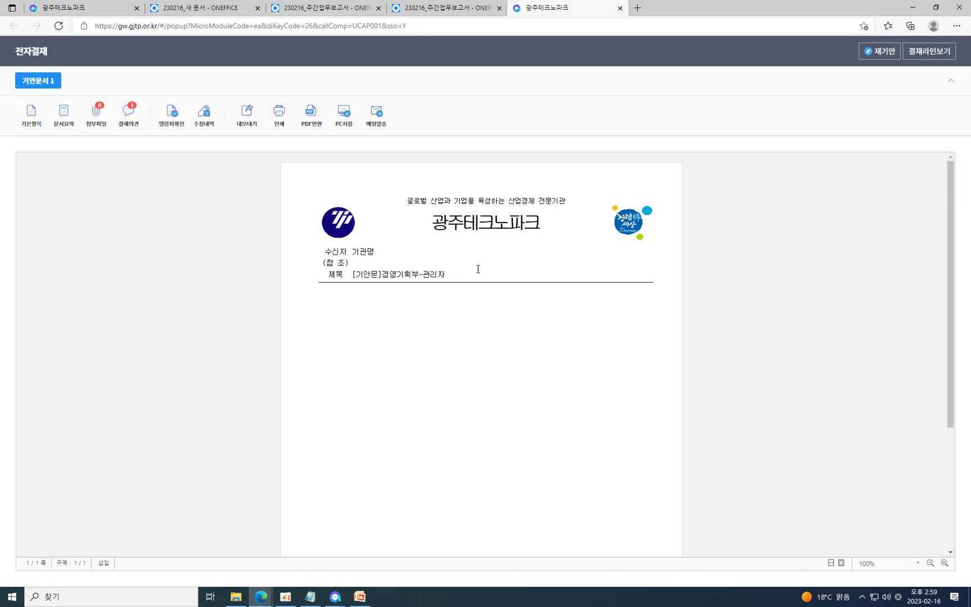
click(619, 8)
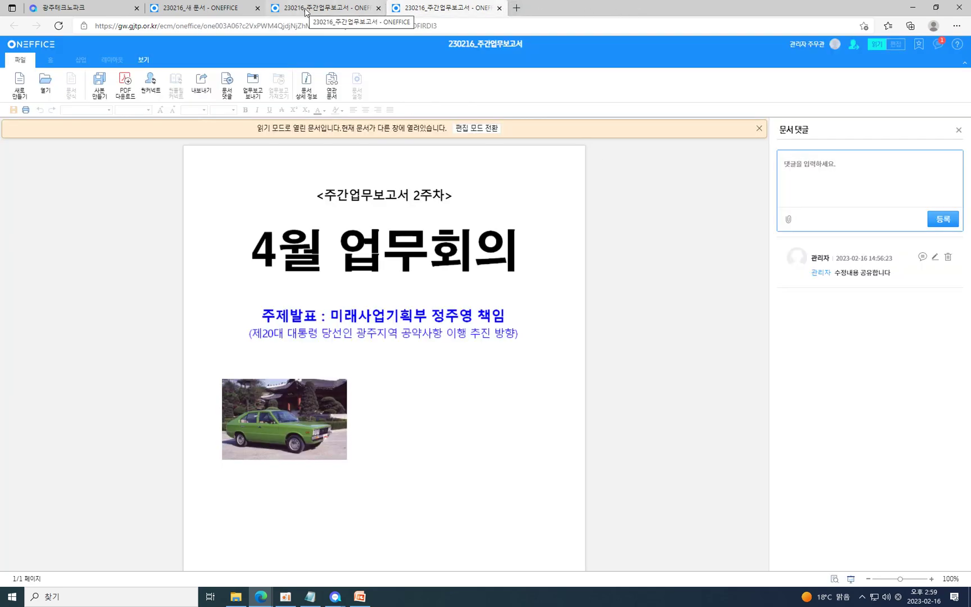
key(alt+Tab)
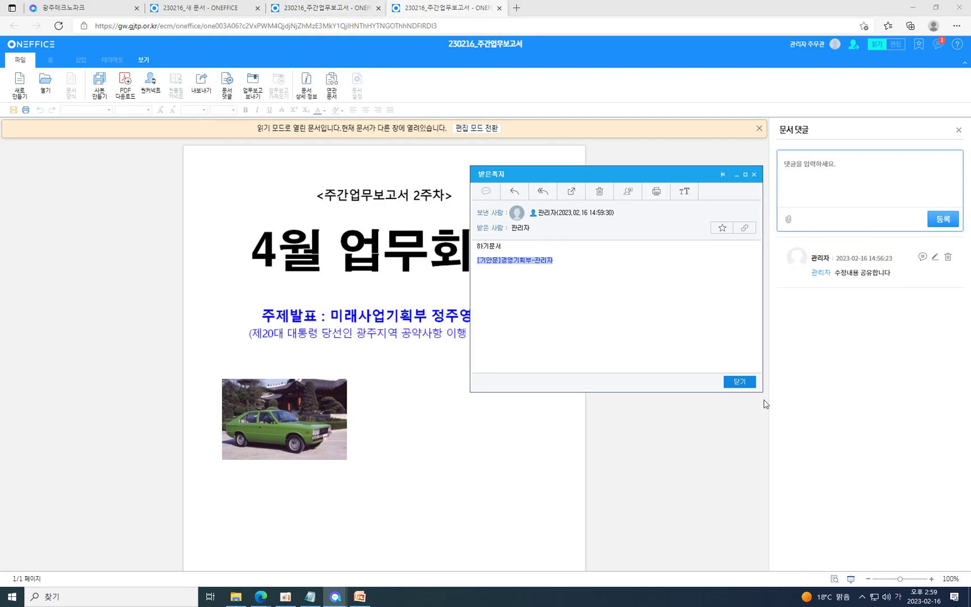
click(740, 381)
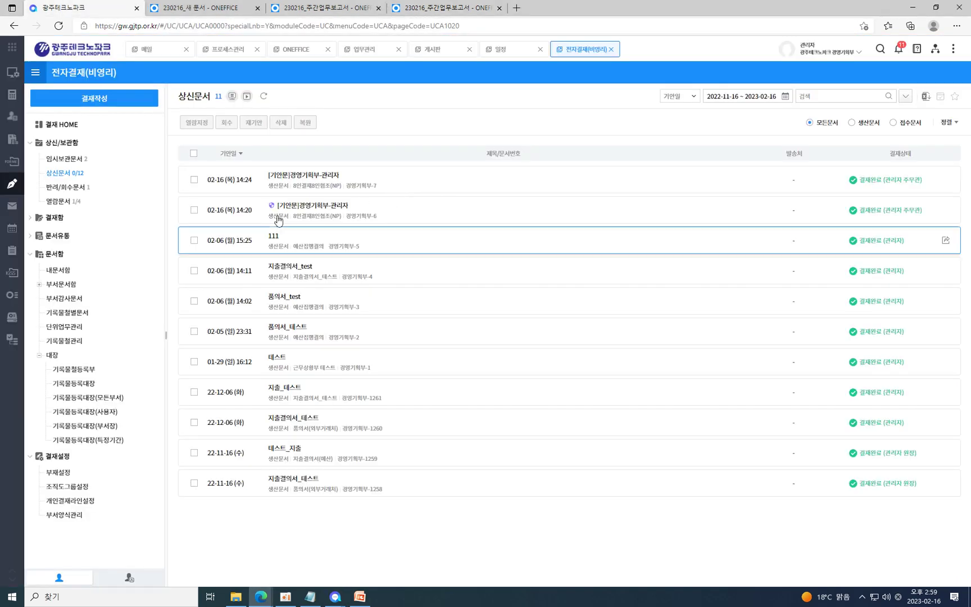
Copy the newest Delivery_Failure mail's link and send it in the 나와의 대화 chat.
mouse_move(12, 161)
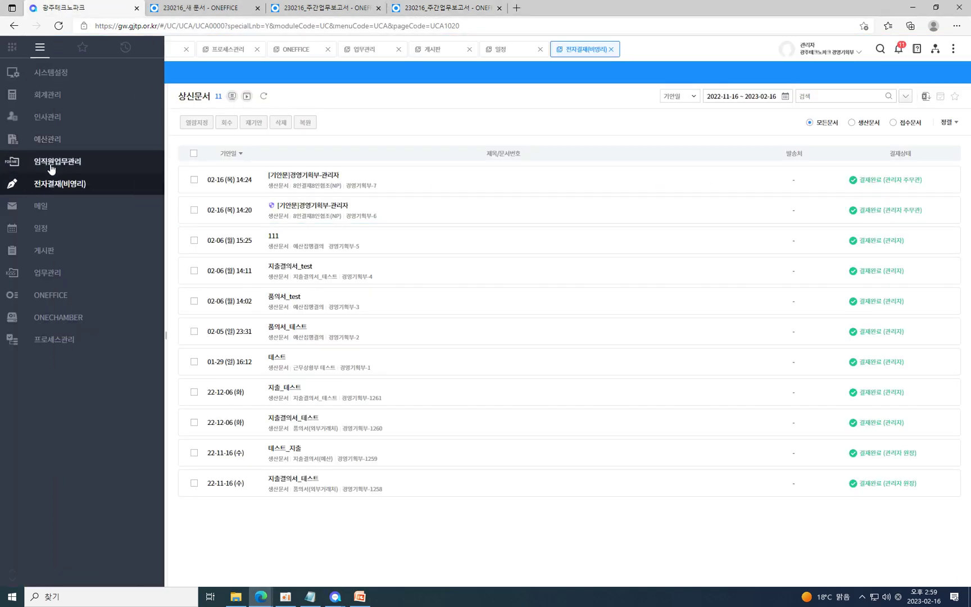
click(39, 208)
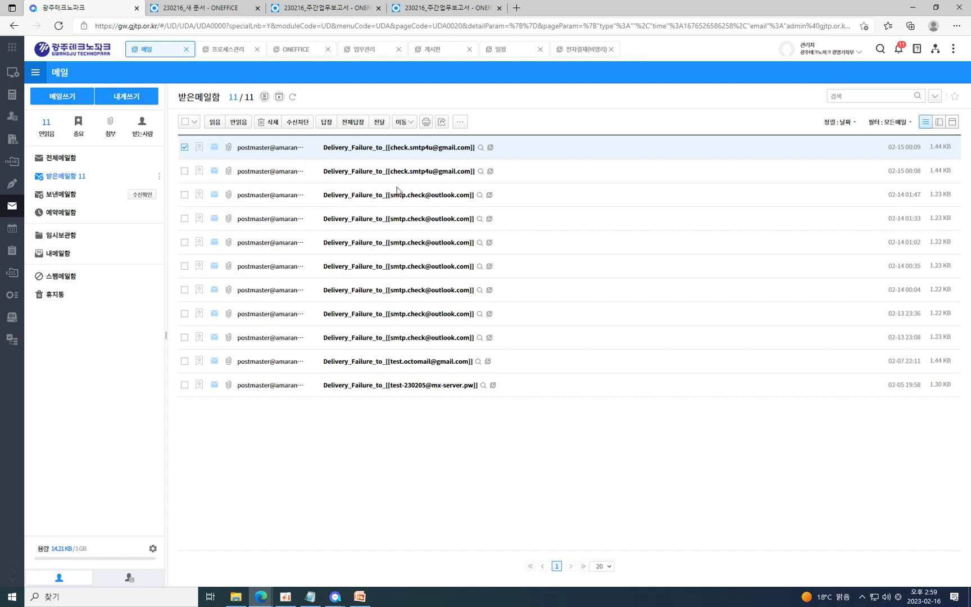
click(442, 122)
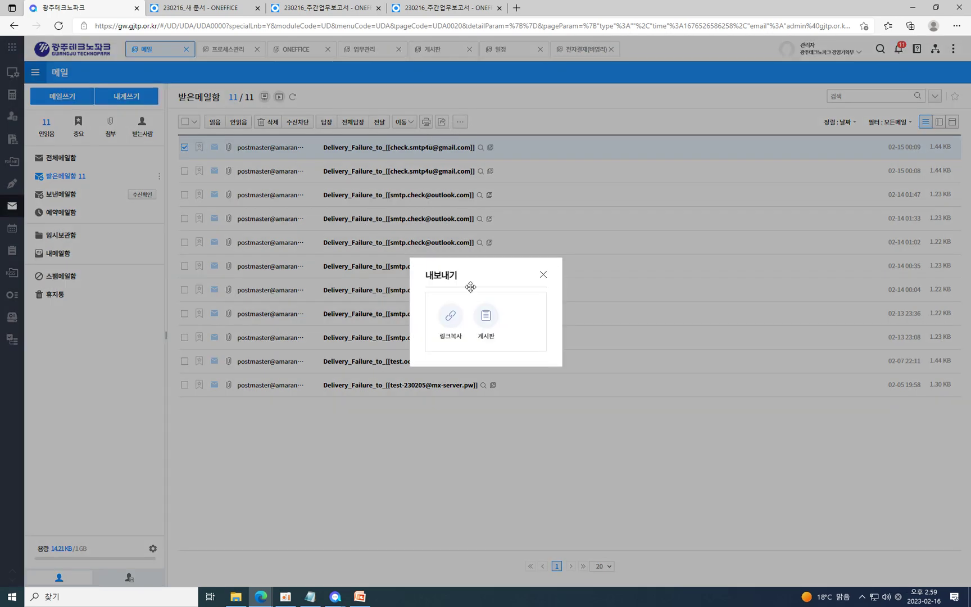
click(457, 322)
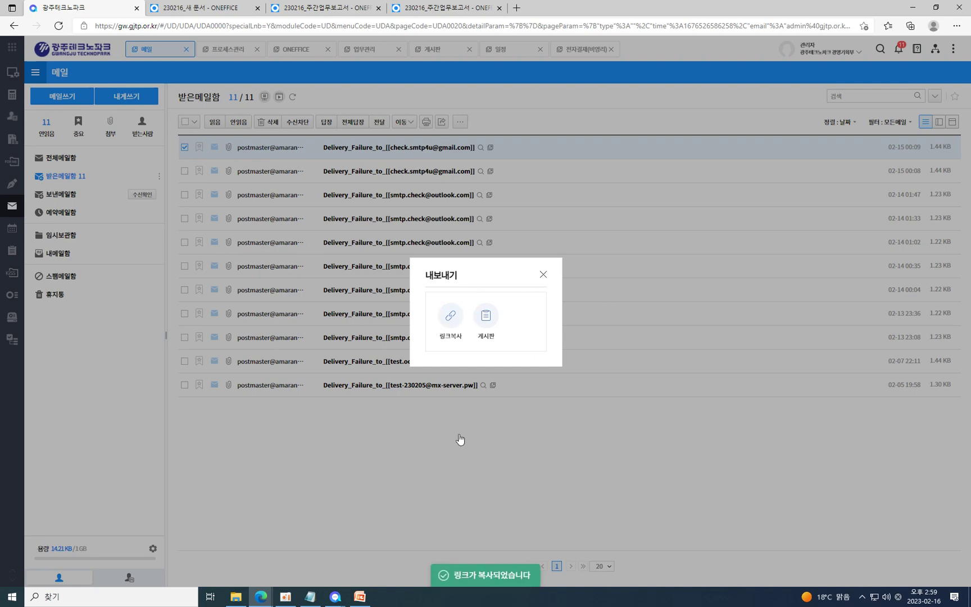
click(481, 420)
mouse_move(336, 598)
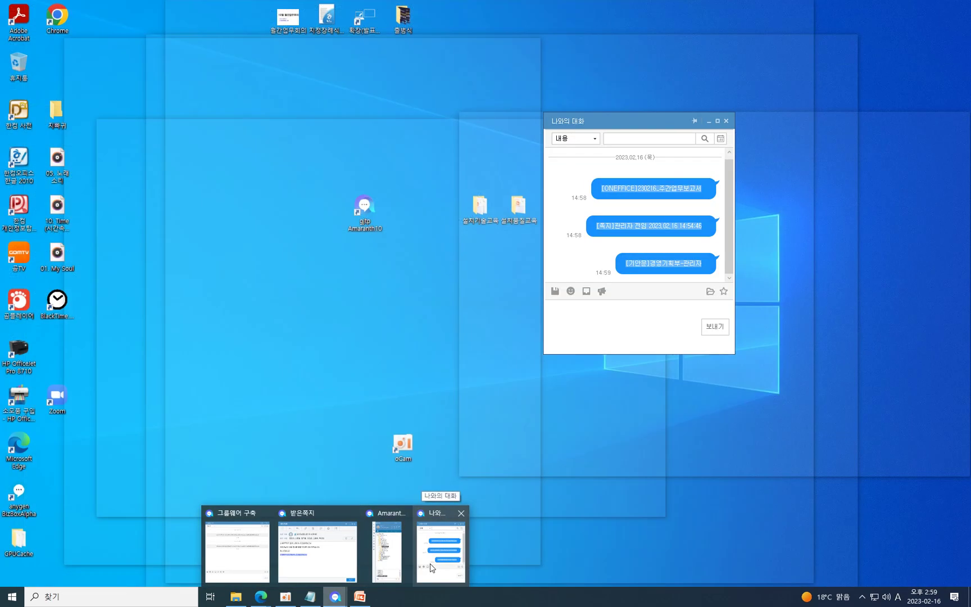
click(432, 567)
click(611, 336)
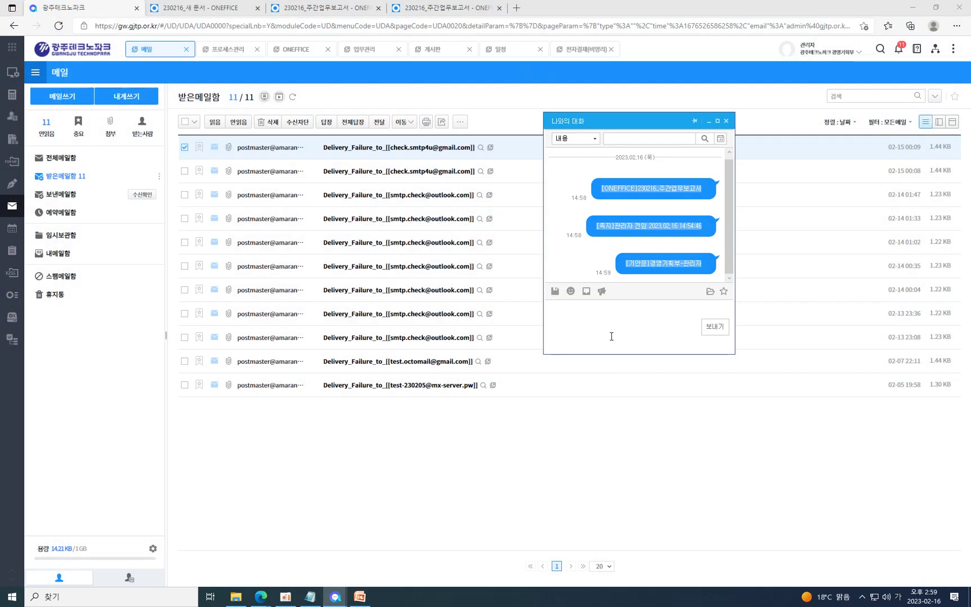
key(ctrl+v)
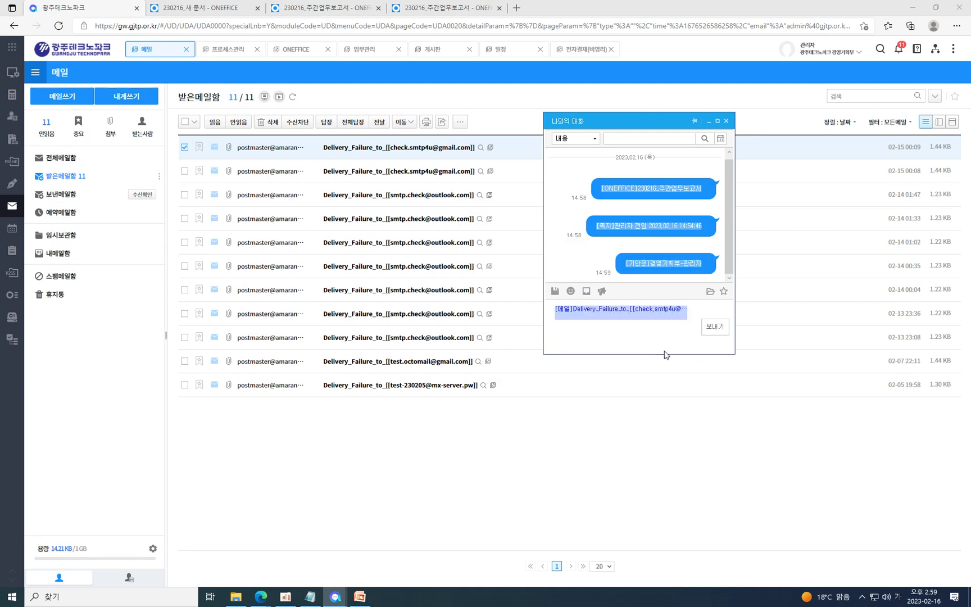
key(Return)
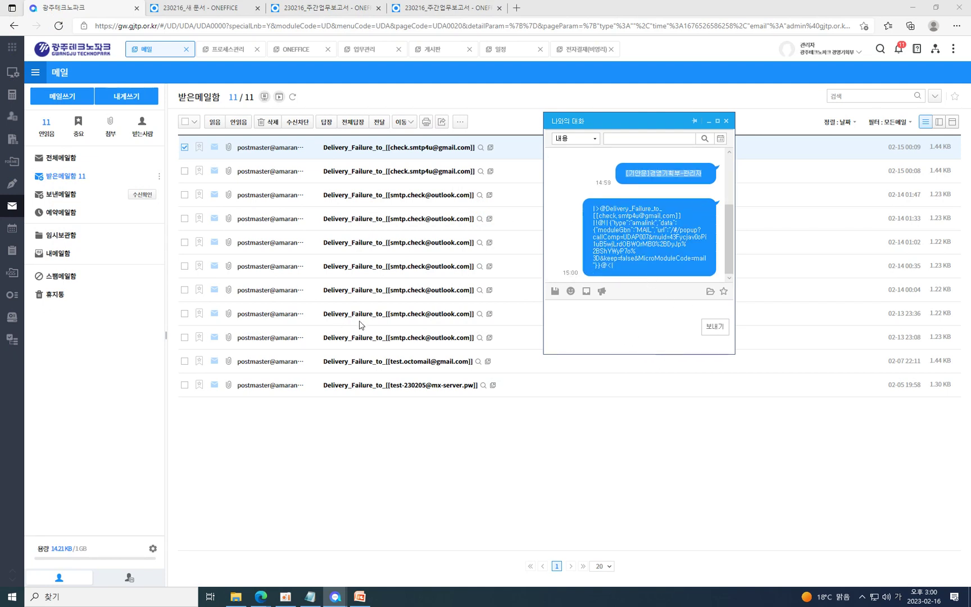
Copy the mail's link again via 내보내기 > 링크복사.
click(441, 122)
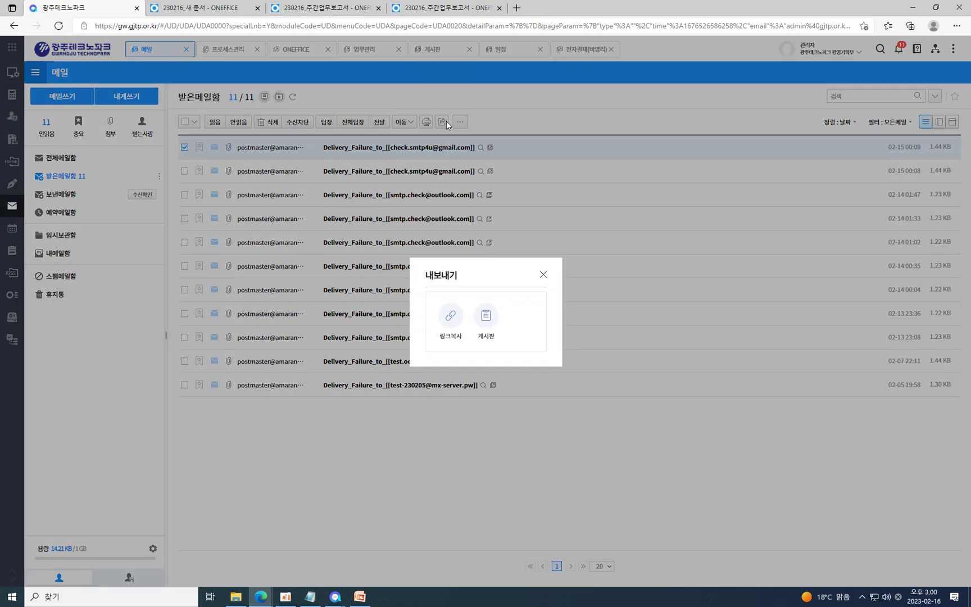
click(449, 321)
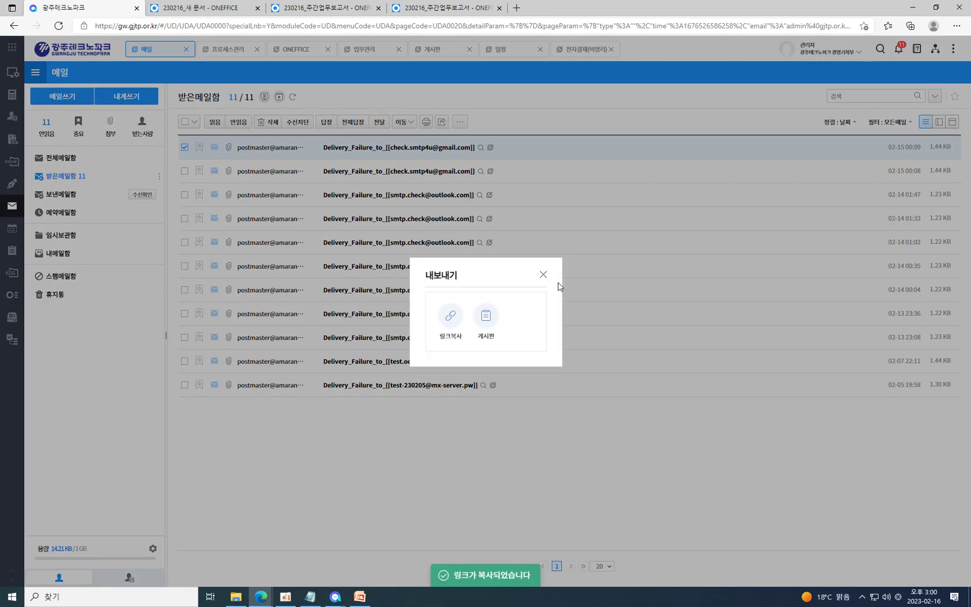
click(543, 274)
Note the Delivery_Failure mail link to yourself, view the received note, then close it and the messenger.
click(335, 596)
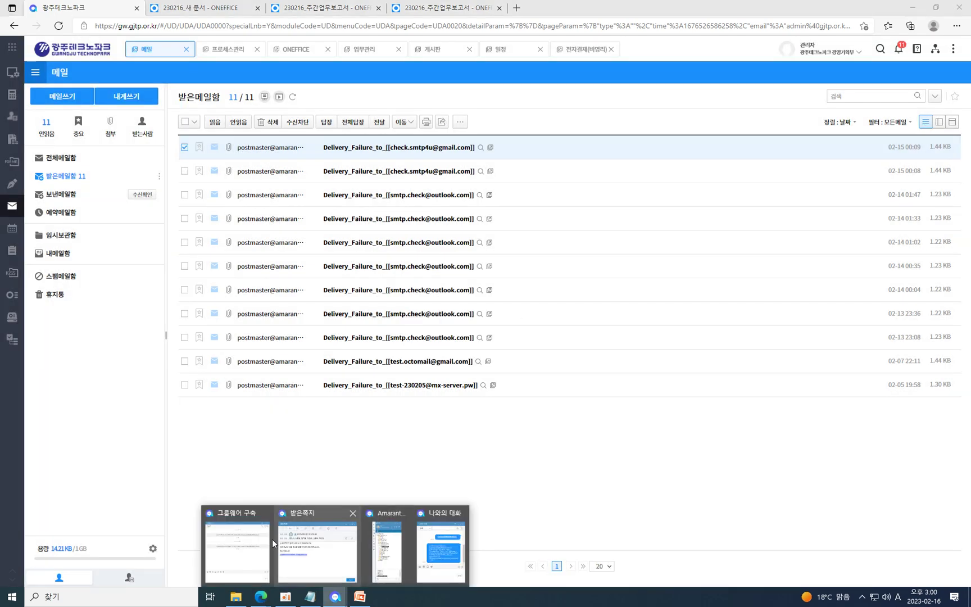
click(387, 546)
double_click(662, 395)
key(ctrl+v)
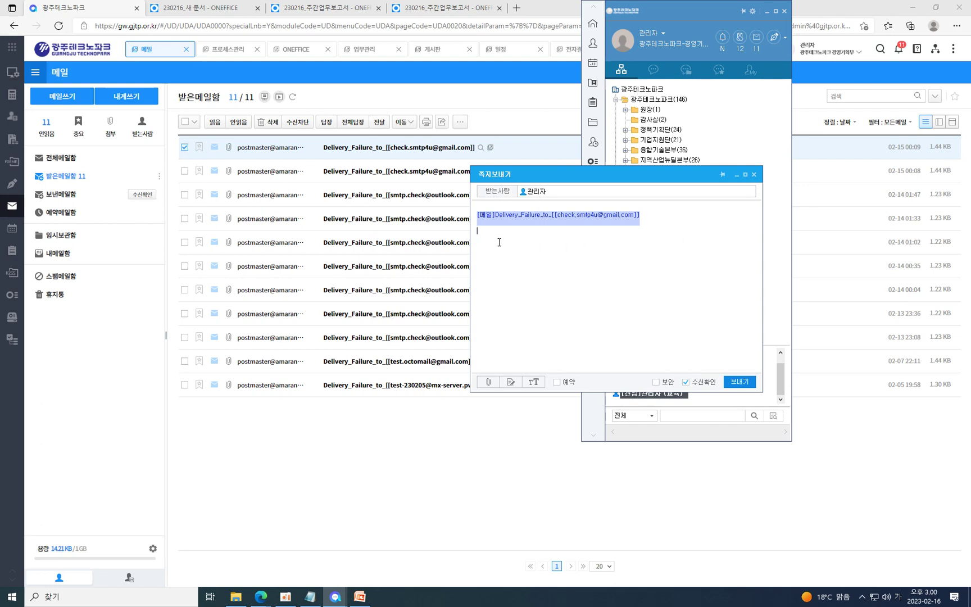
click(748, 383)
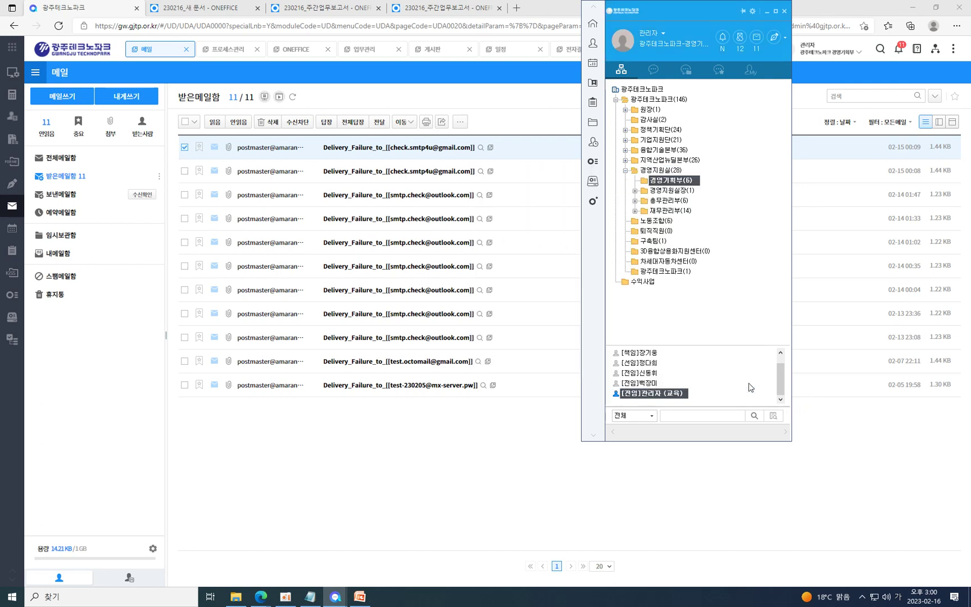
click(930, 565)
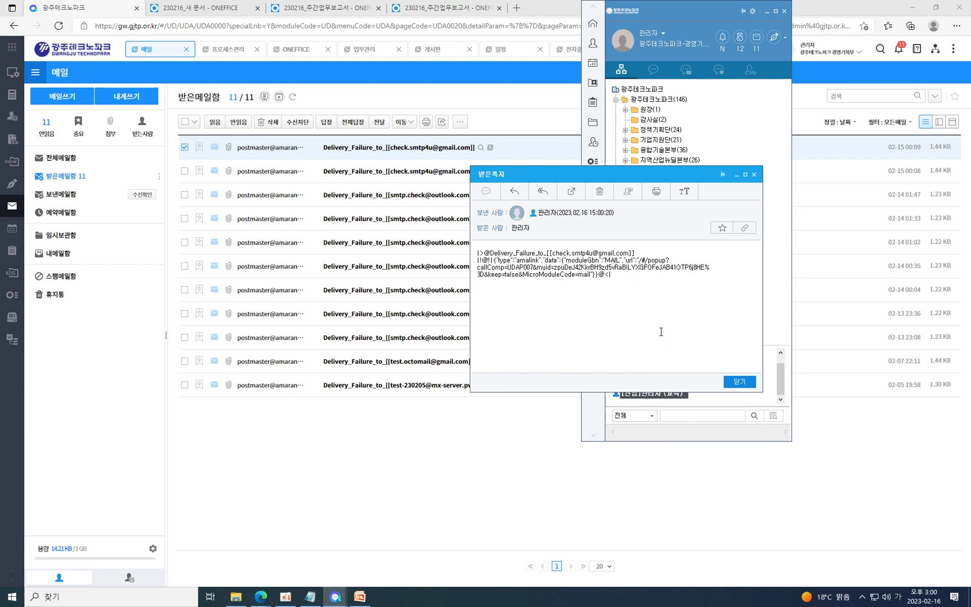
click(739, 382)
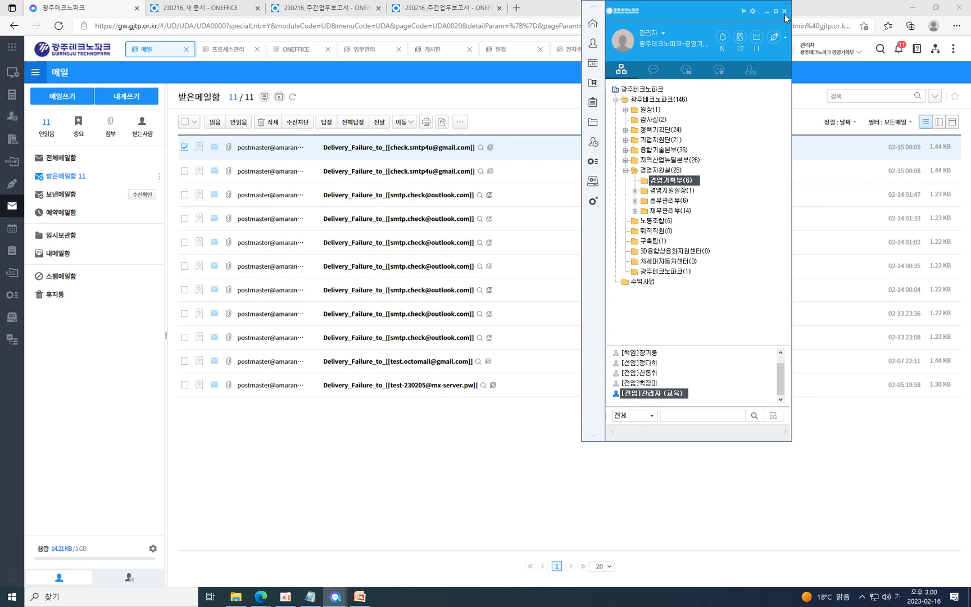
click(785, 11)
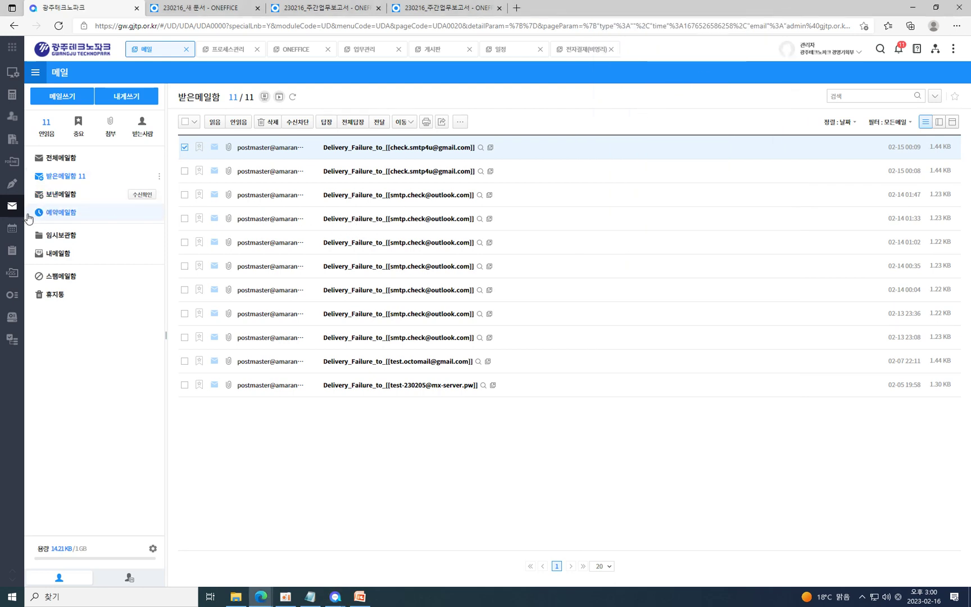
mouse_move(11, 232)
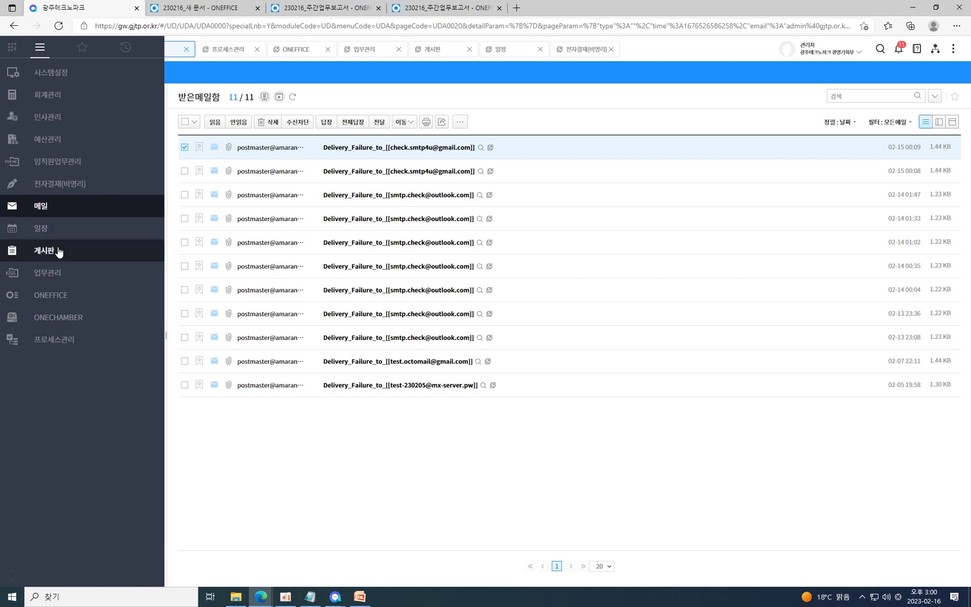
Upload 01. My Soul.mp3 to ONECHAMBER 내문서함 and copy its share link.
click(66, 295)
mouse_move(11, 317)
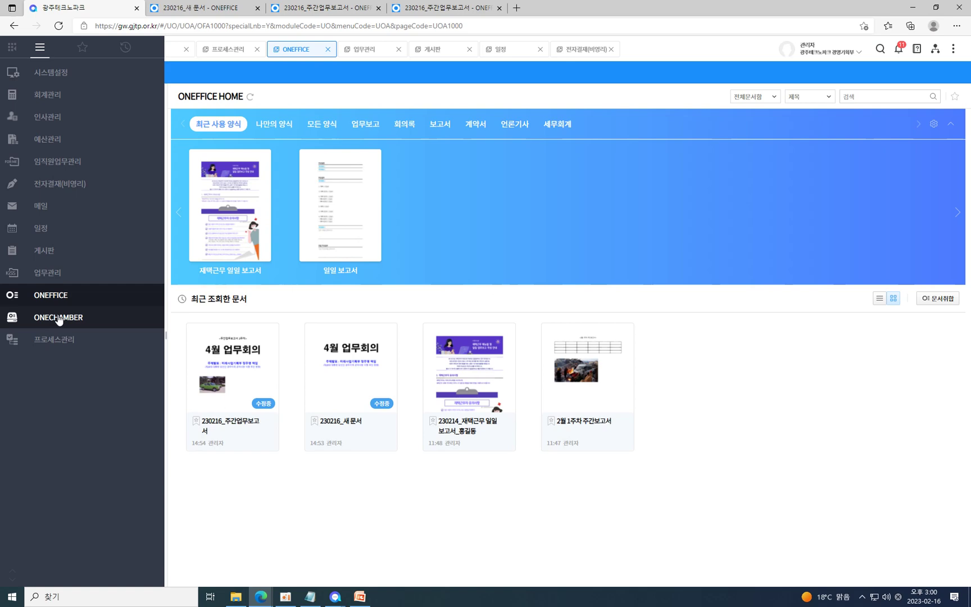
click(58, 317)
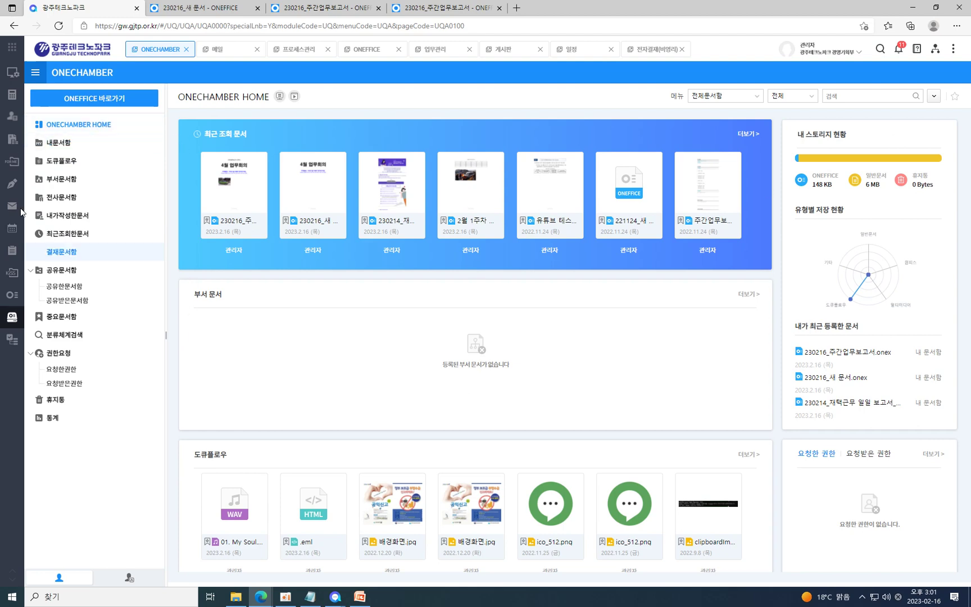
click(58, 142)
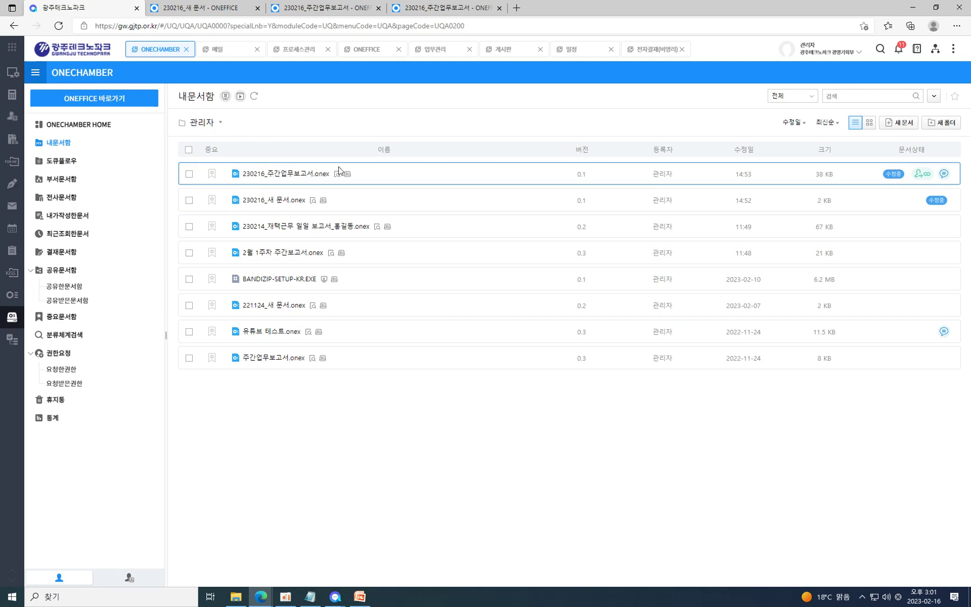
click(900, 122)
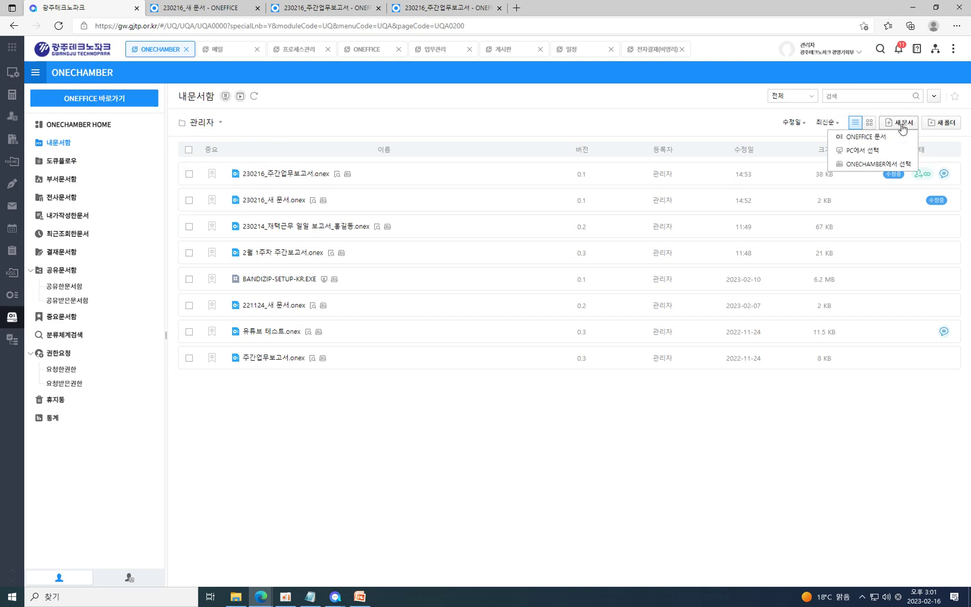
click(869, 155)
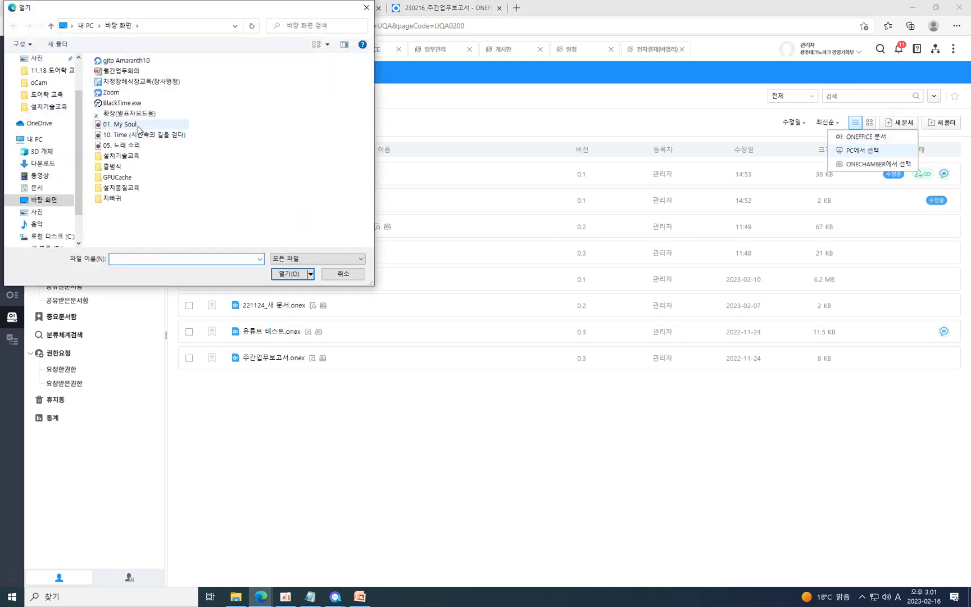
double_click(123, 125)
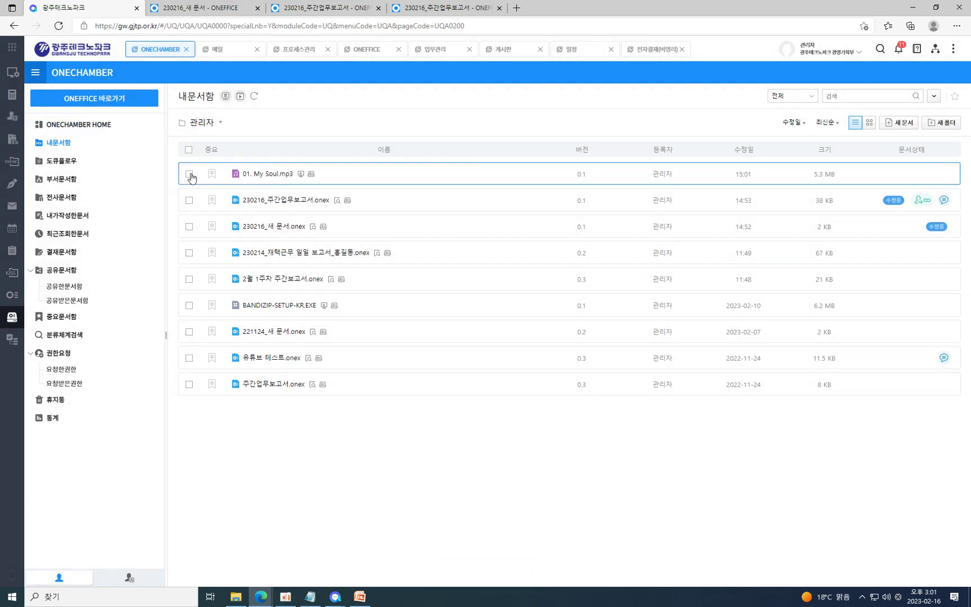
click(190, 175)
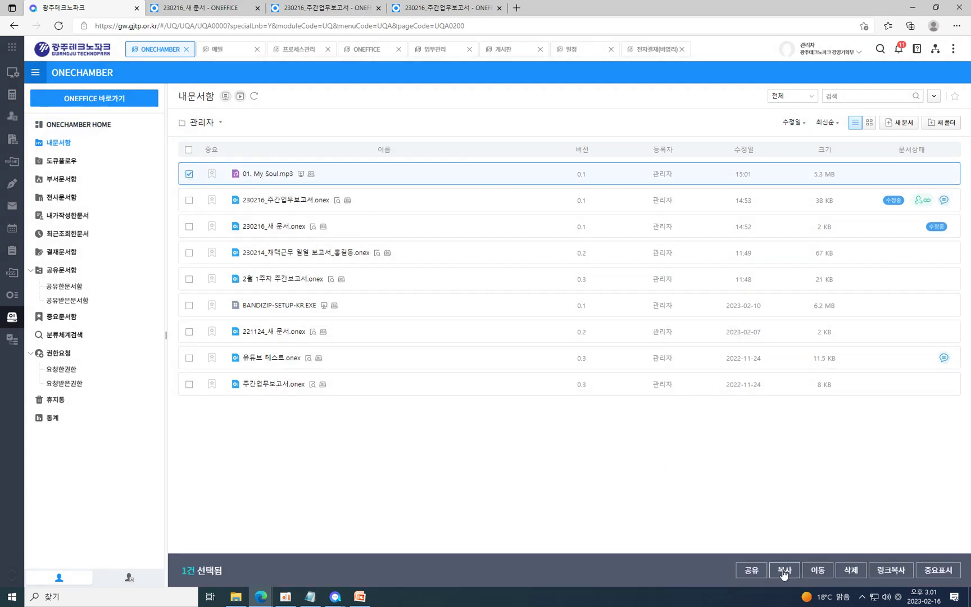
click(890, 571)
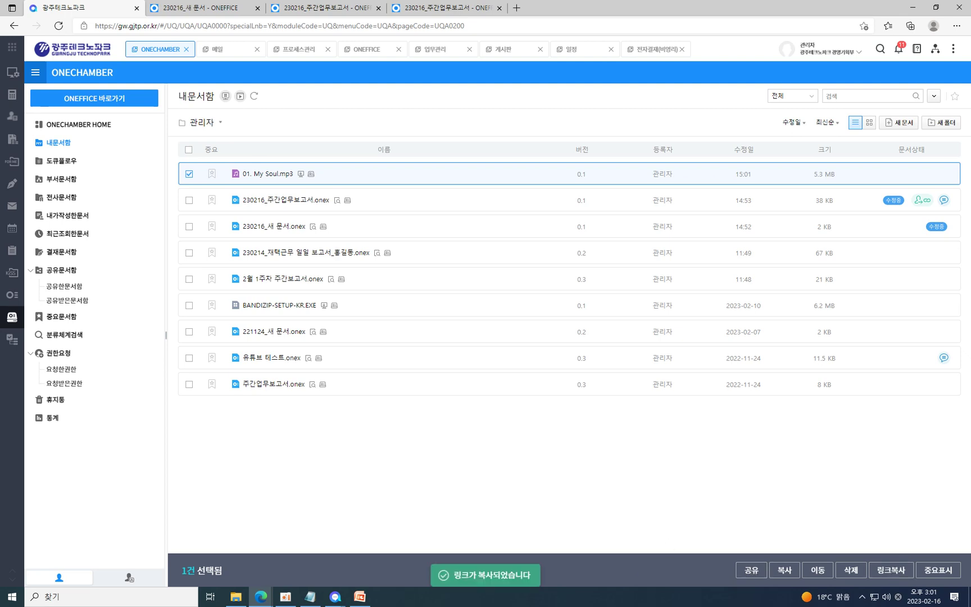
Send the 01. My Soul.mp3 link in the self-chat and open its preview page.
mouse_move(335, 594)
click(415, 542)
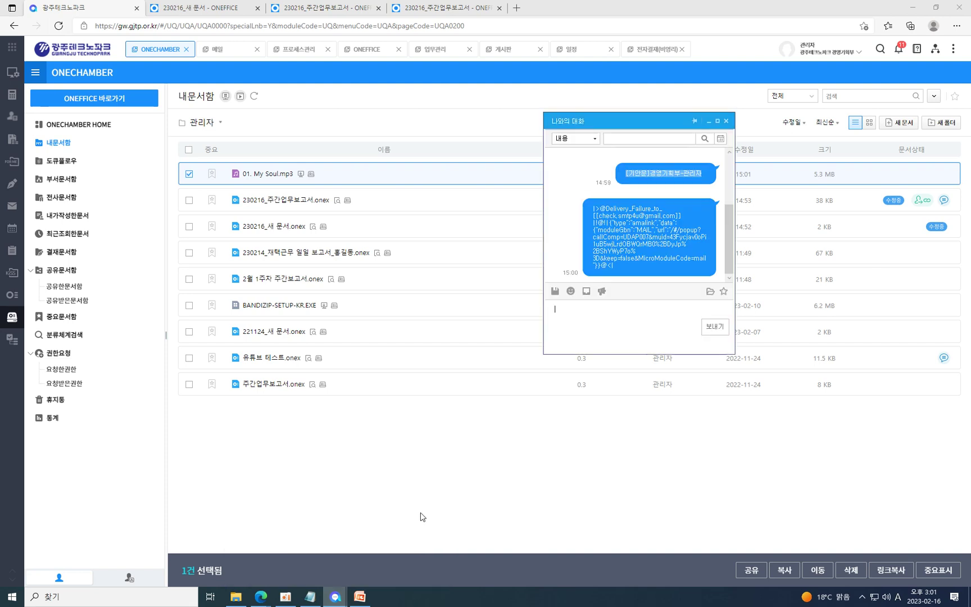
click(593, 347)
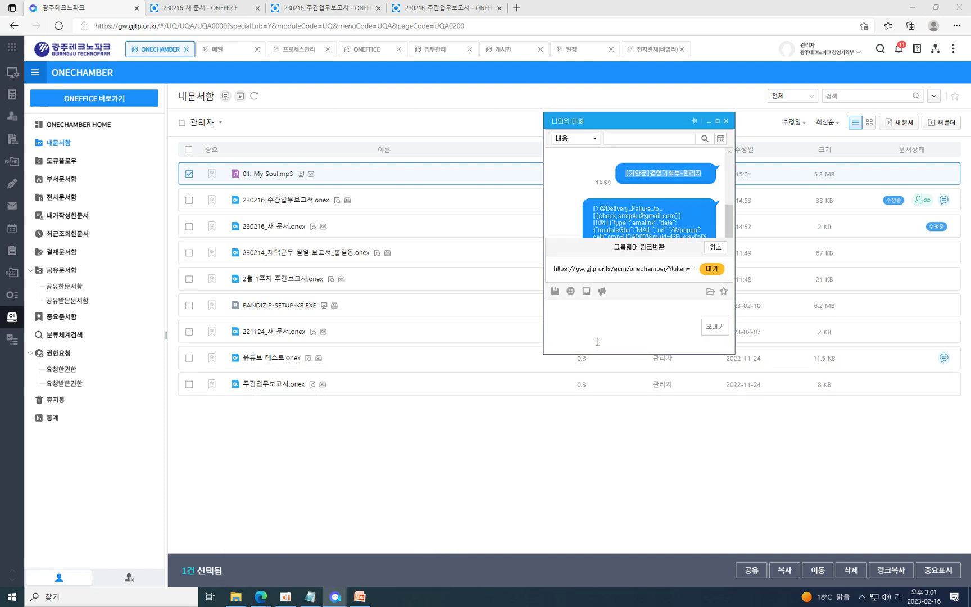
key(Return)
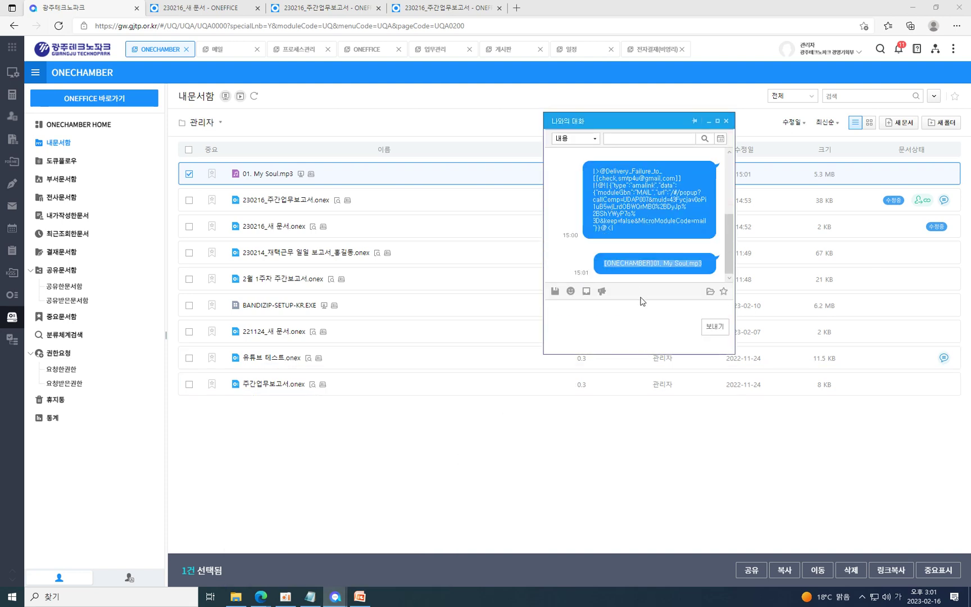
mouse_move(676, 268)
click(655, 268)
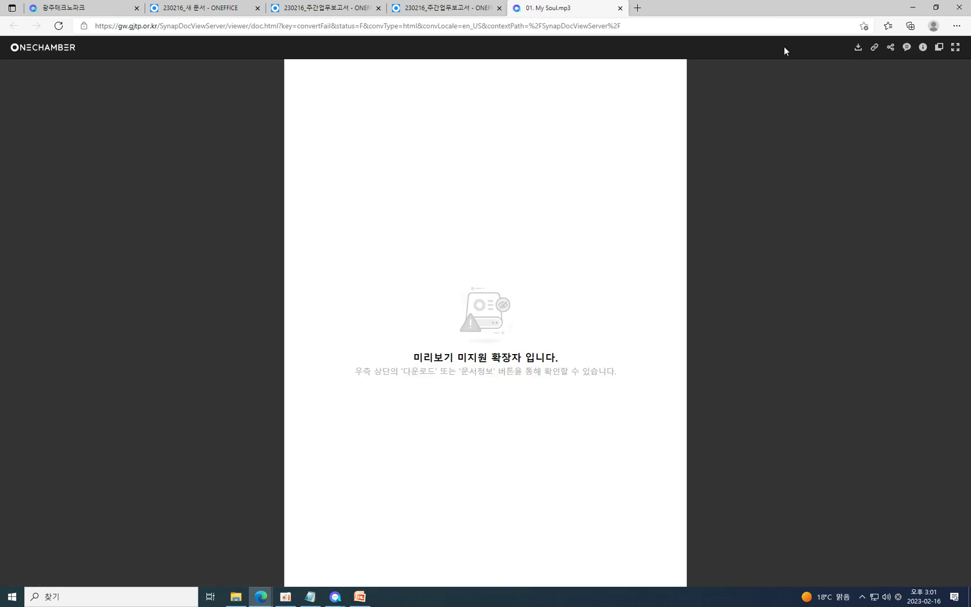
Close the mp3 preview, report copy, 230216_새 문서 and weekly report tabs, and clear the mp3 row's selection.
click(620, 8)
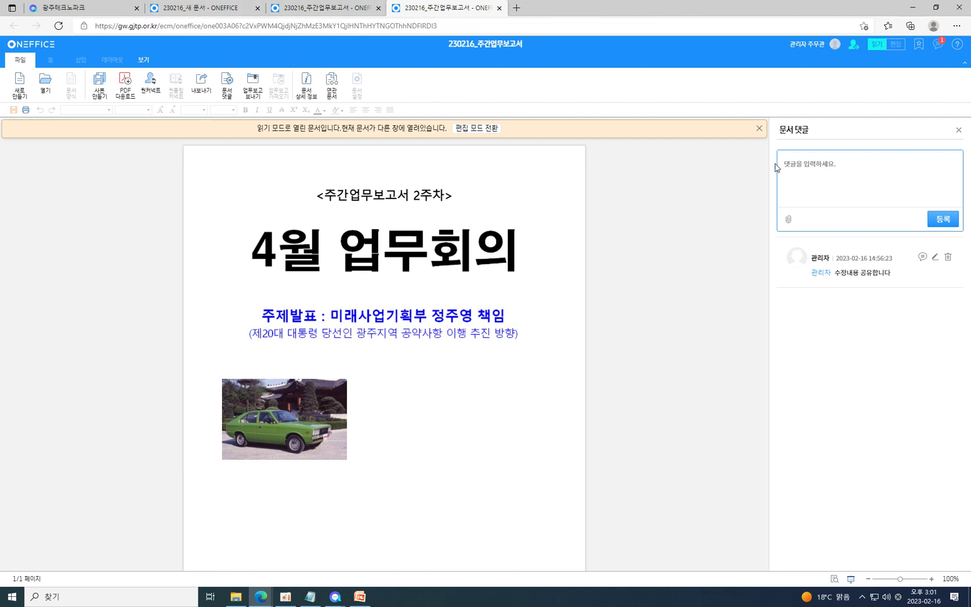
click(499, 11)
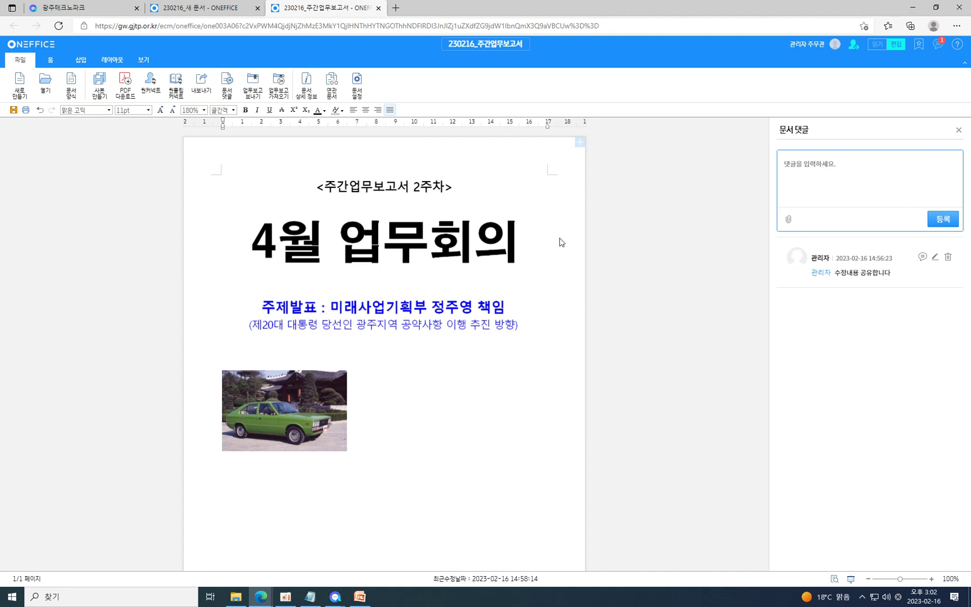
click(228, 10)
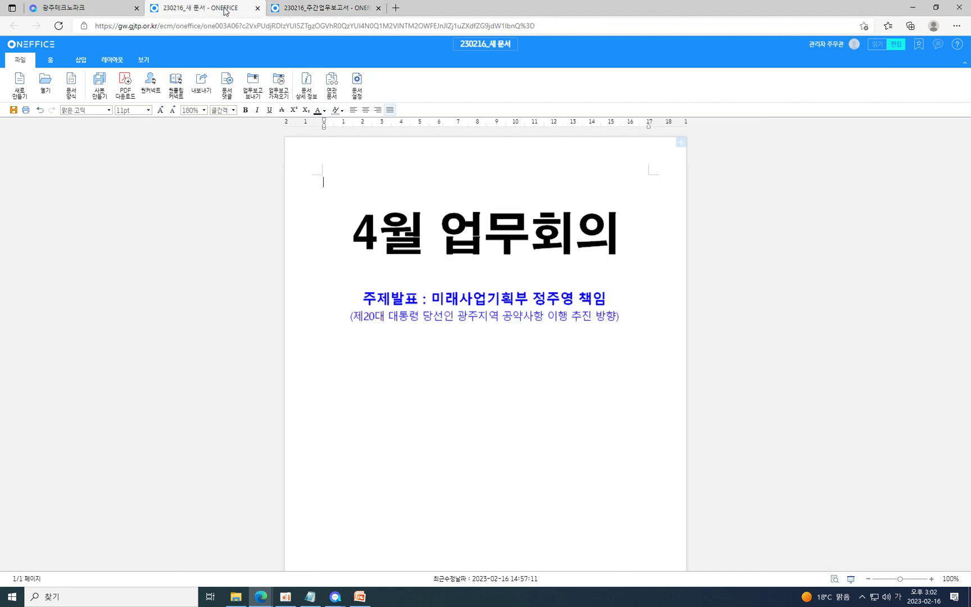
click(257, 8)
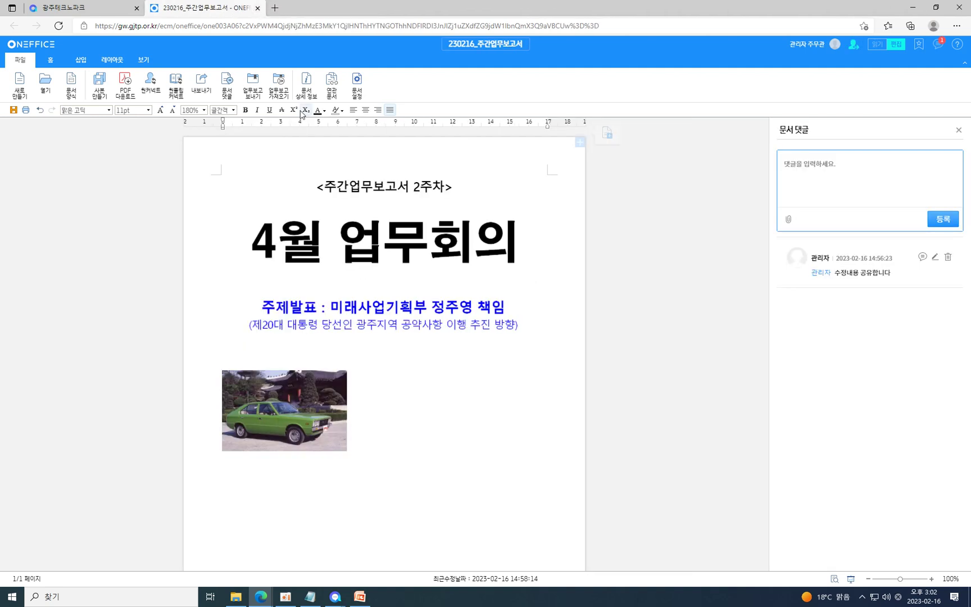
click(258, 8)
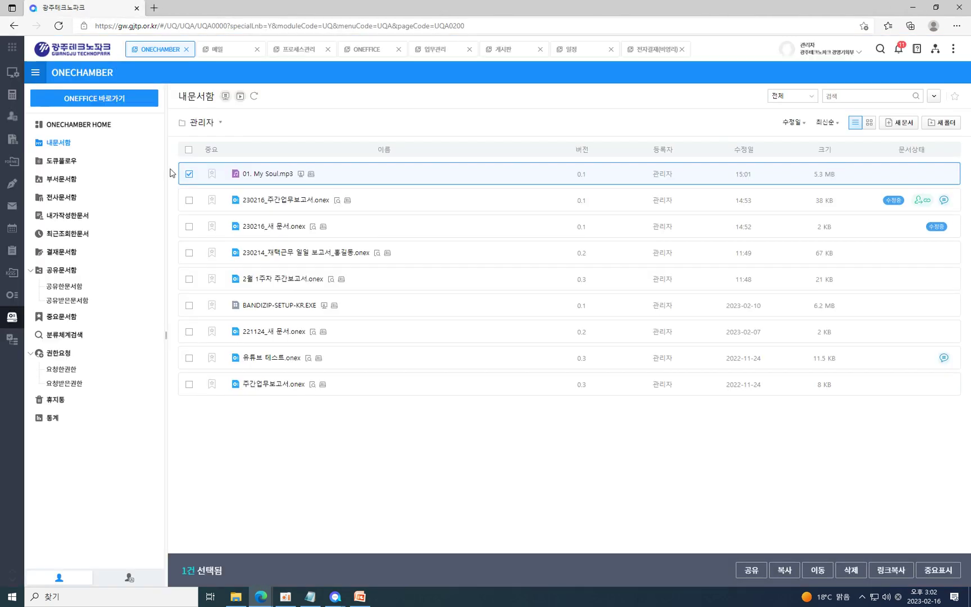
click(189, 174)
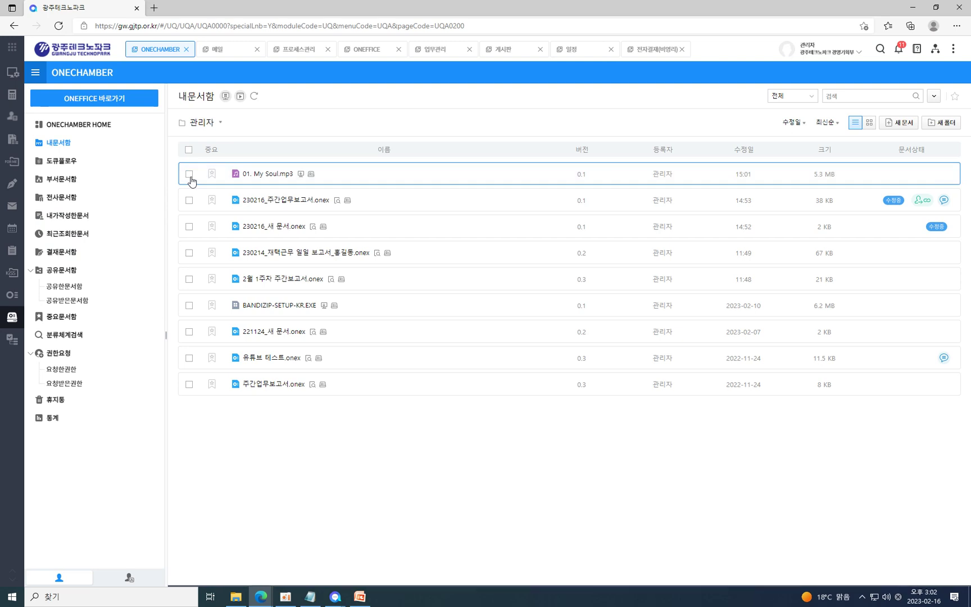
Go via the ONEFFICE home to the 프로세스관리 module's 프로세스 HOME template gallery.
click(12, 298)
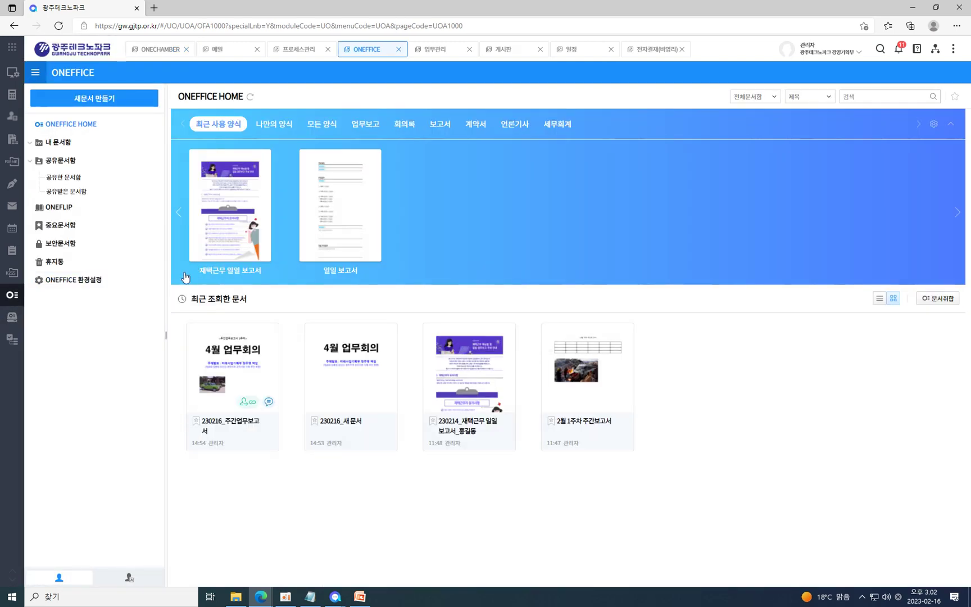
mouse_move(18, 322)
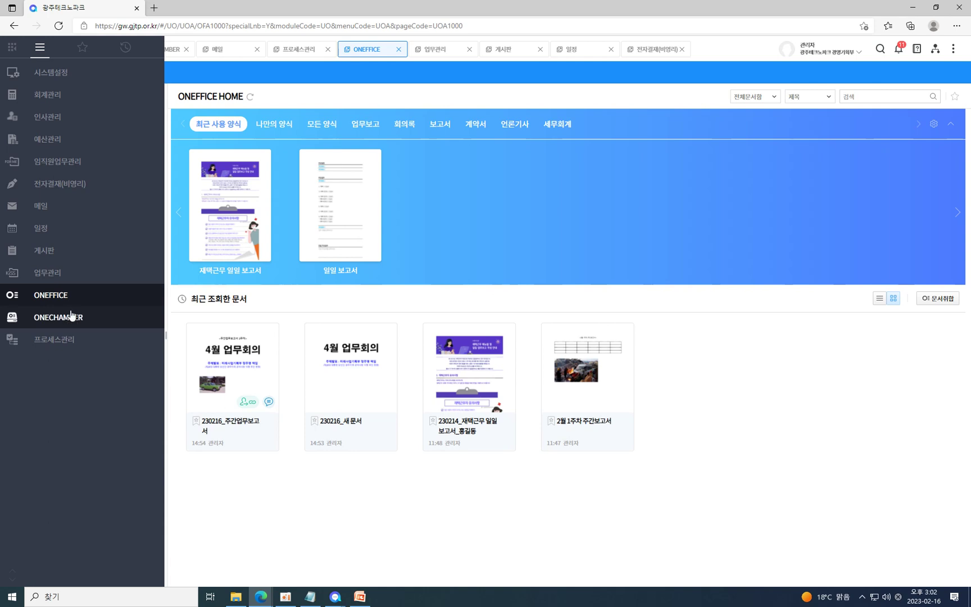
click(60, 344)
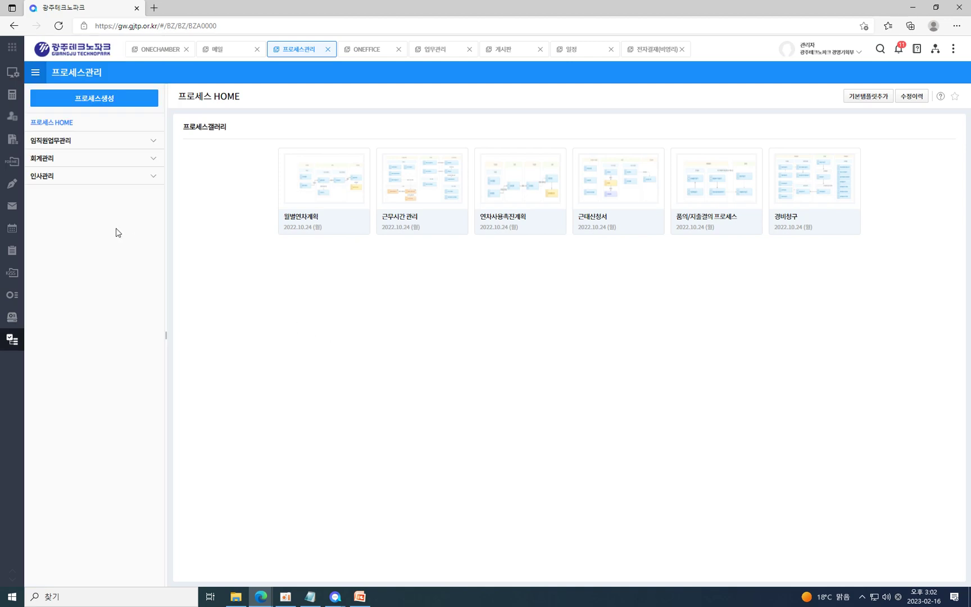
Expand the 임직원업무관리, 회계관리 and 인사관리 process categories.
click(155, 144)
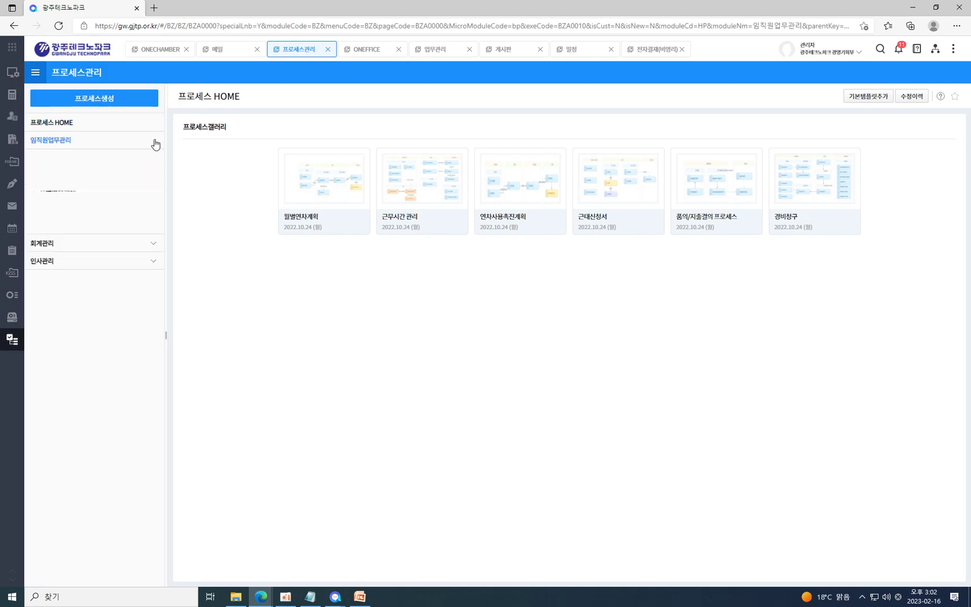
click(150, 248)
click(149, 299)
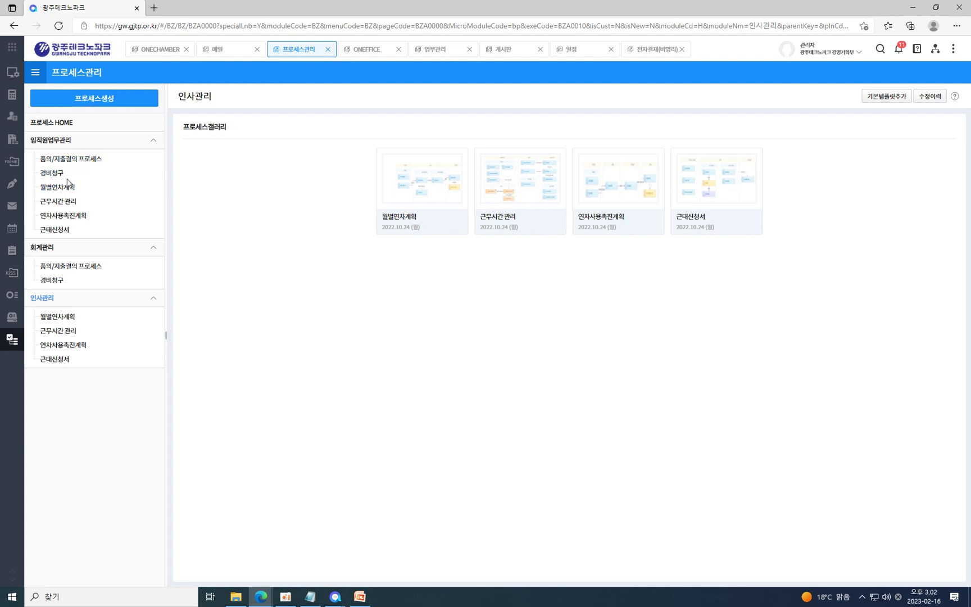
Open the 연차사용촉진계획 diagram, then 근무시간 관리, and launch its 근태조정 attendance-adjustment page.
click(77, 215)
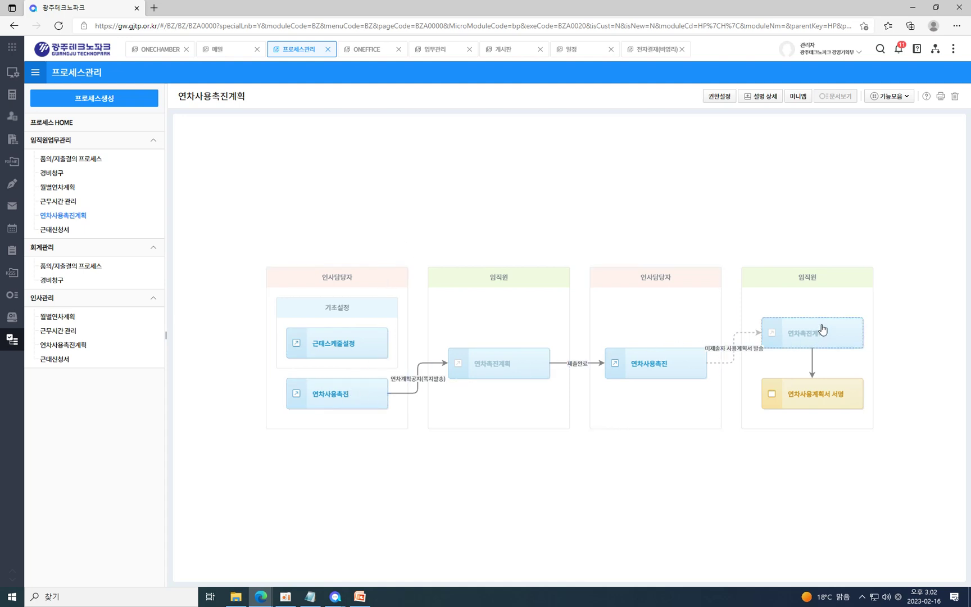
click(70, 203)
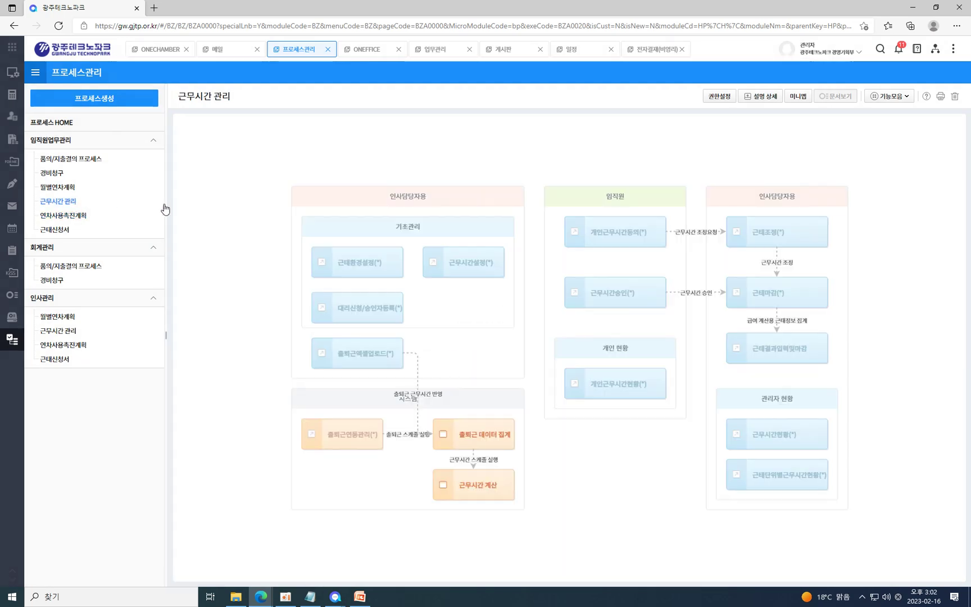
double_click(792, 232)
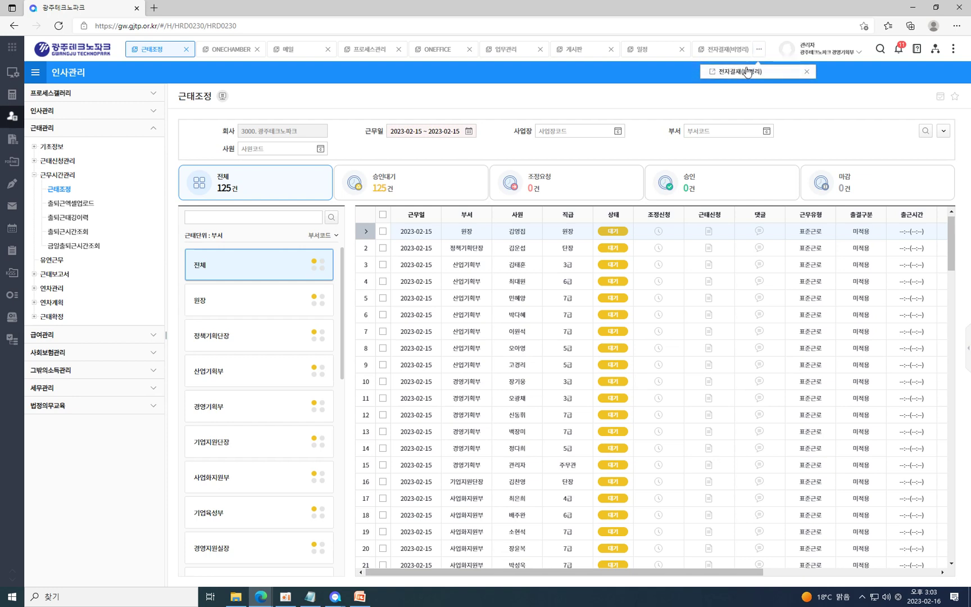
Return to the 근무시간 관리 diagram and open the daily 근태마감 attendance-closing page.
mouse_move(810, 71)
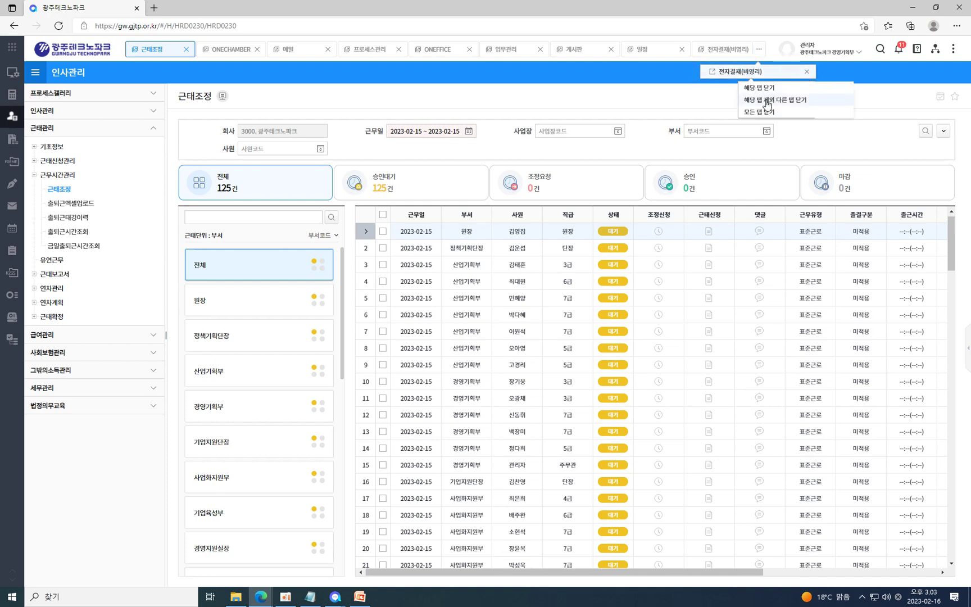
click(377, 54)
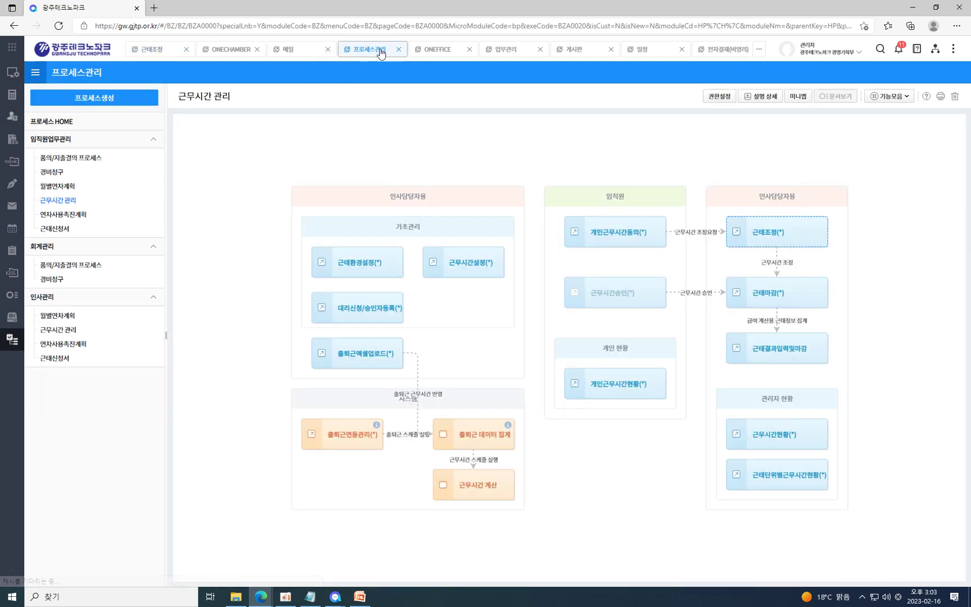
click(787, 299)
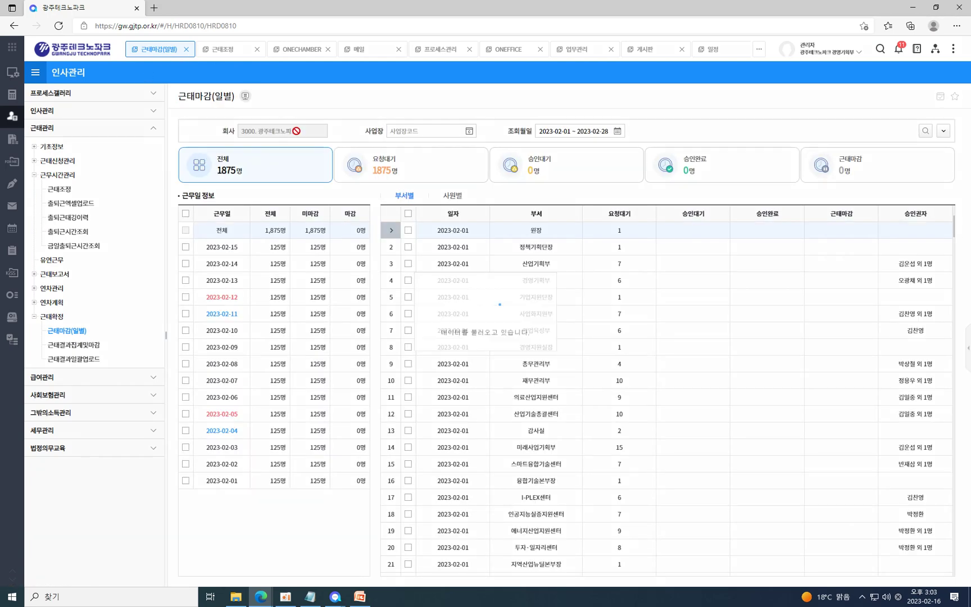
Close the 근태마감(일별), 근태조정, ONECHAMBER and 메일 tabs.
click(187, 50)
click(187, 50)
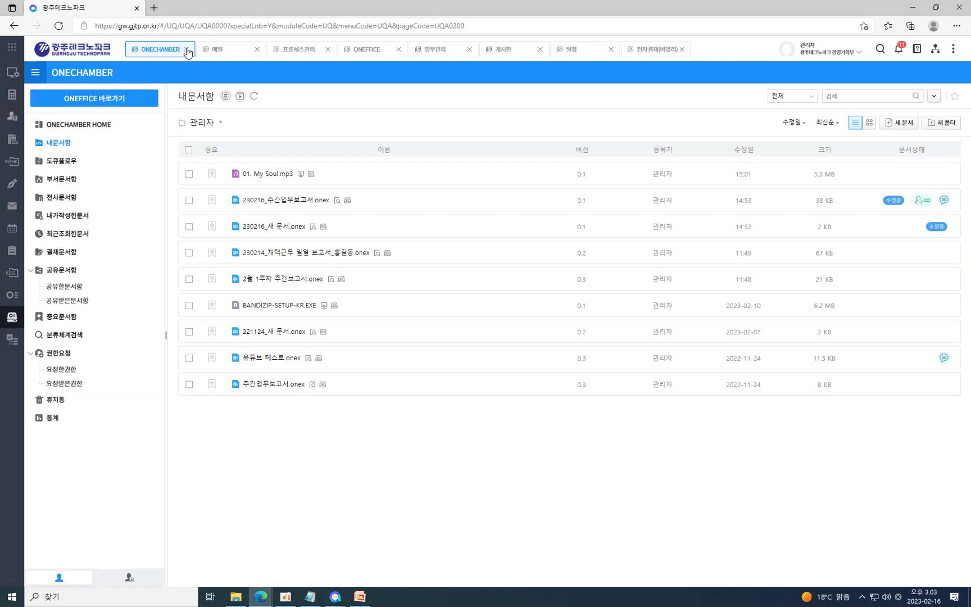
click(188, 50)
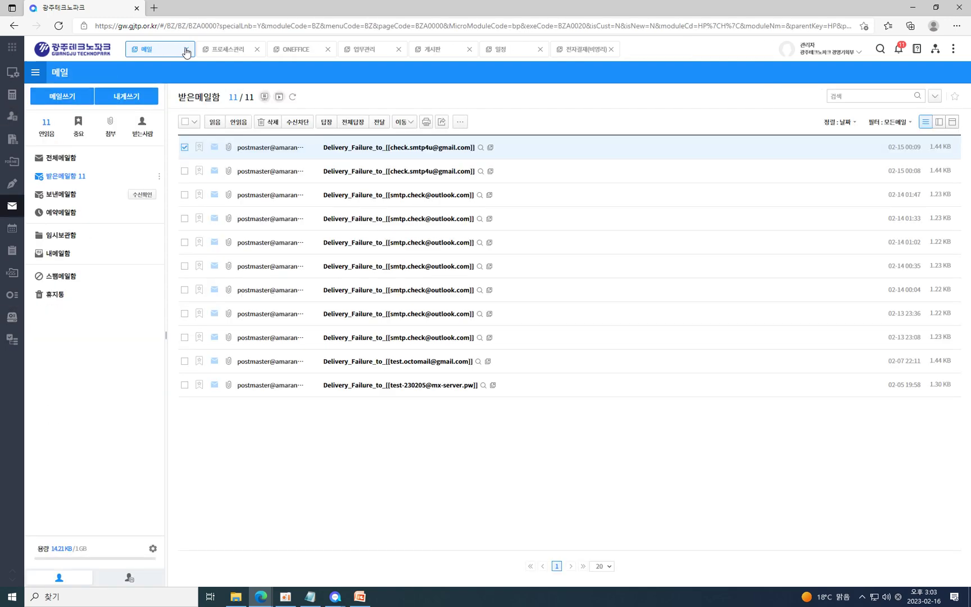
click(187, 50)
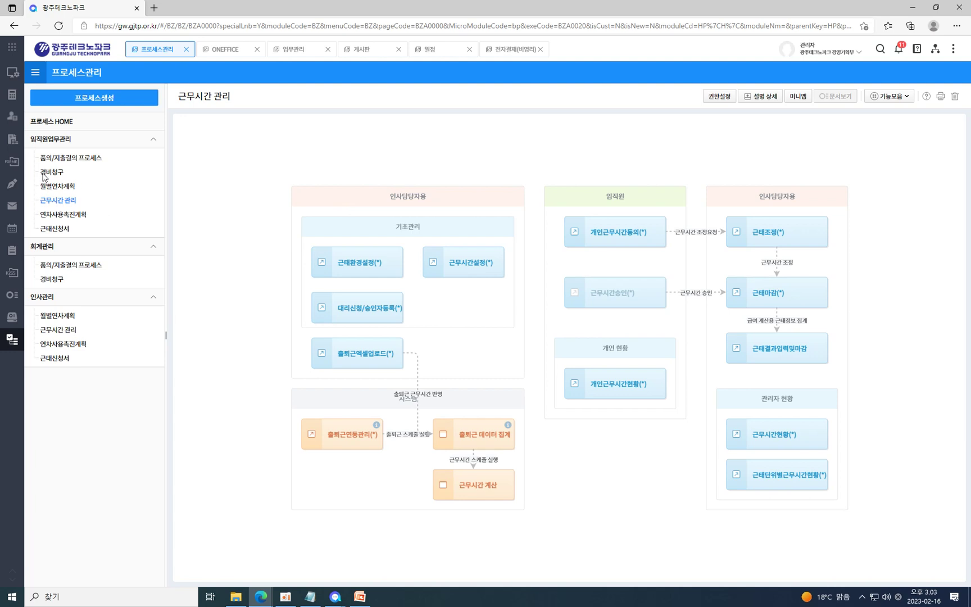
mouse_move(17, 161)
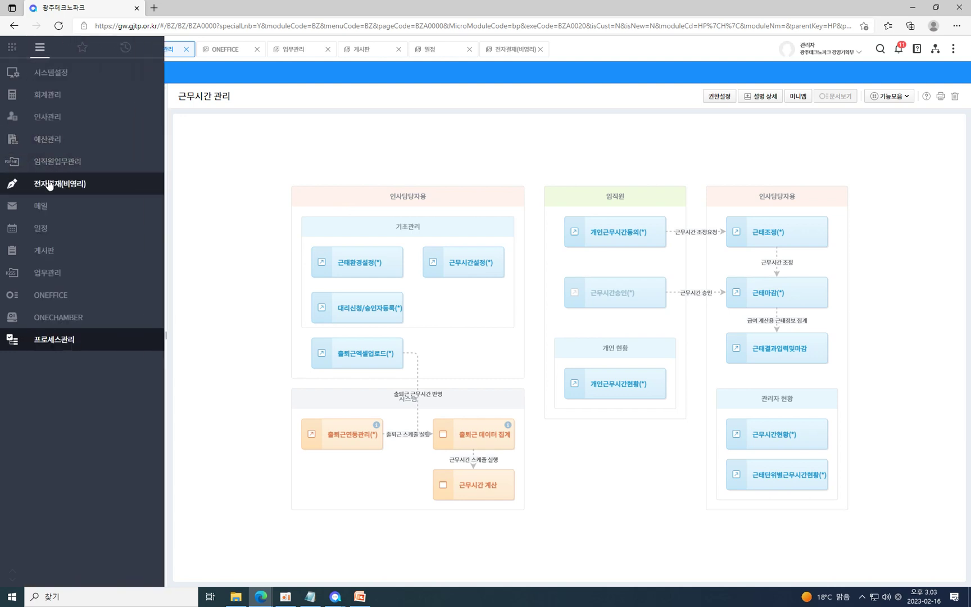